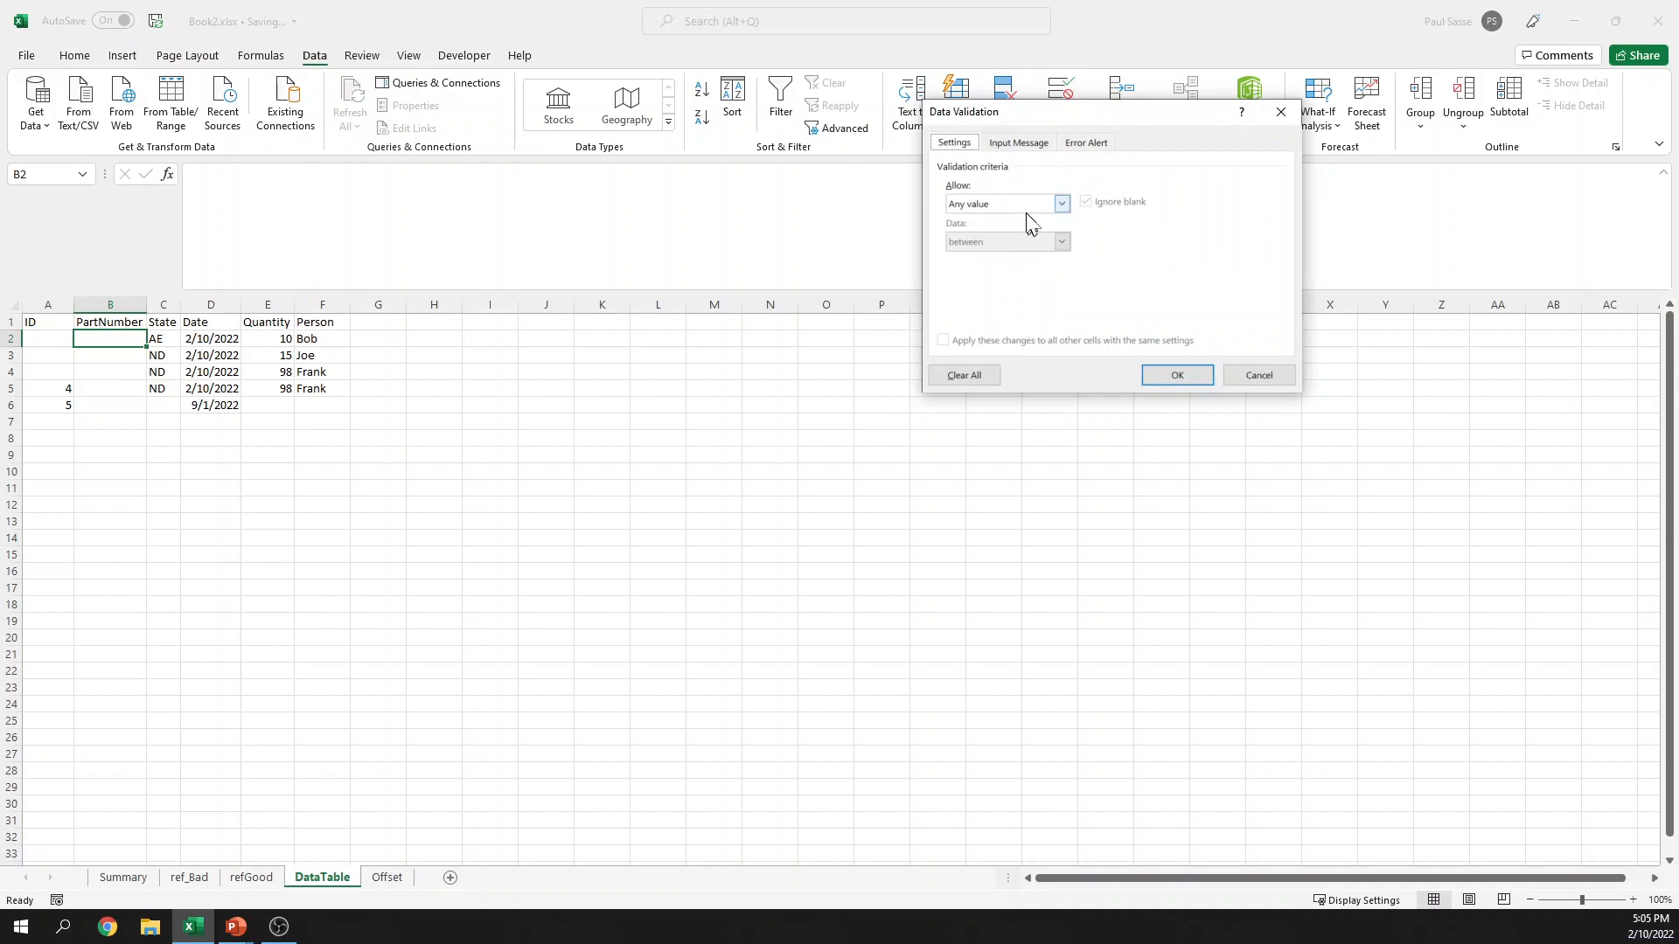
# Step: Restrict PartNumber cell B2 to a list sourced from =ref_Bad!$A$10:$A$17 and choose Widget 7 from its dropdown
pyautogui.click(996, 264)
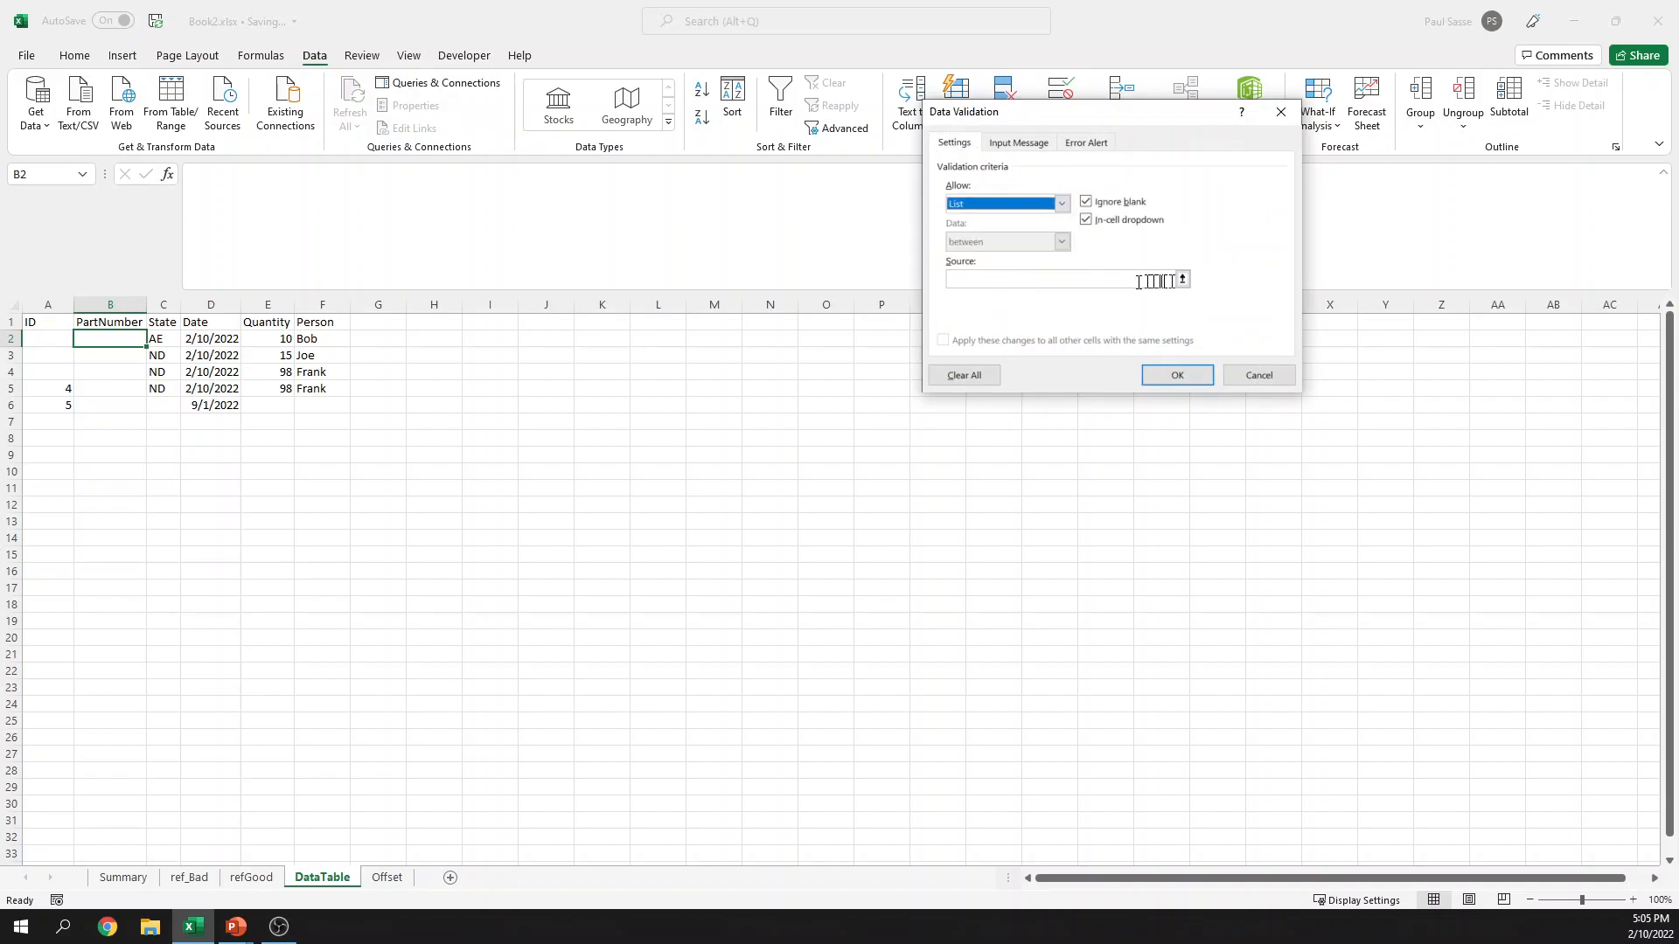
pyautogui.click(1183, 279)
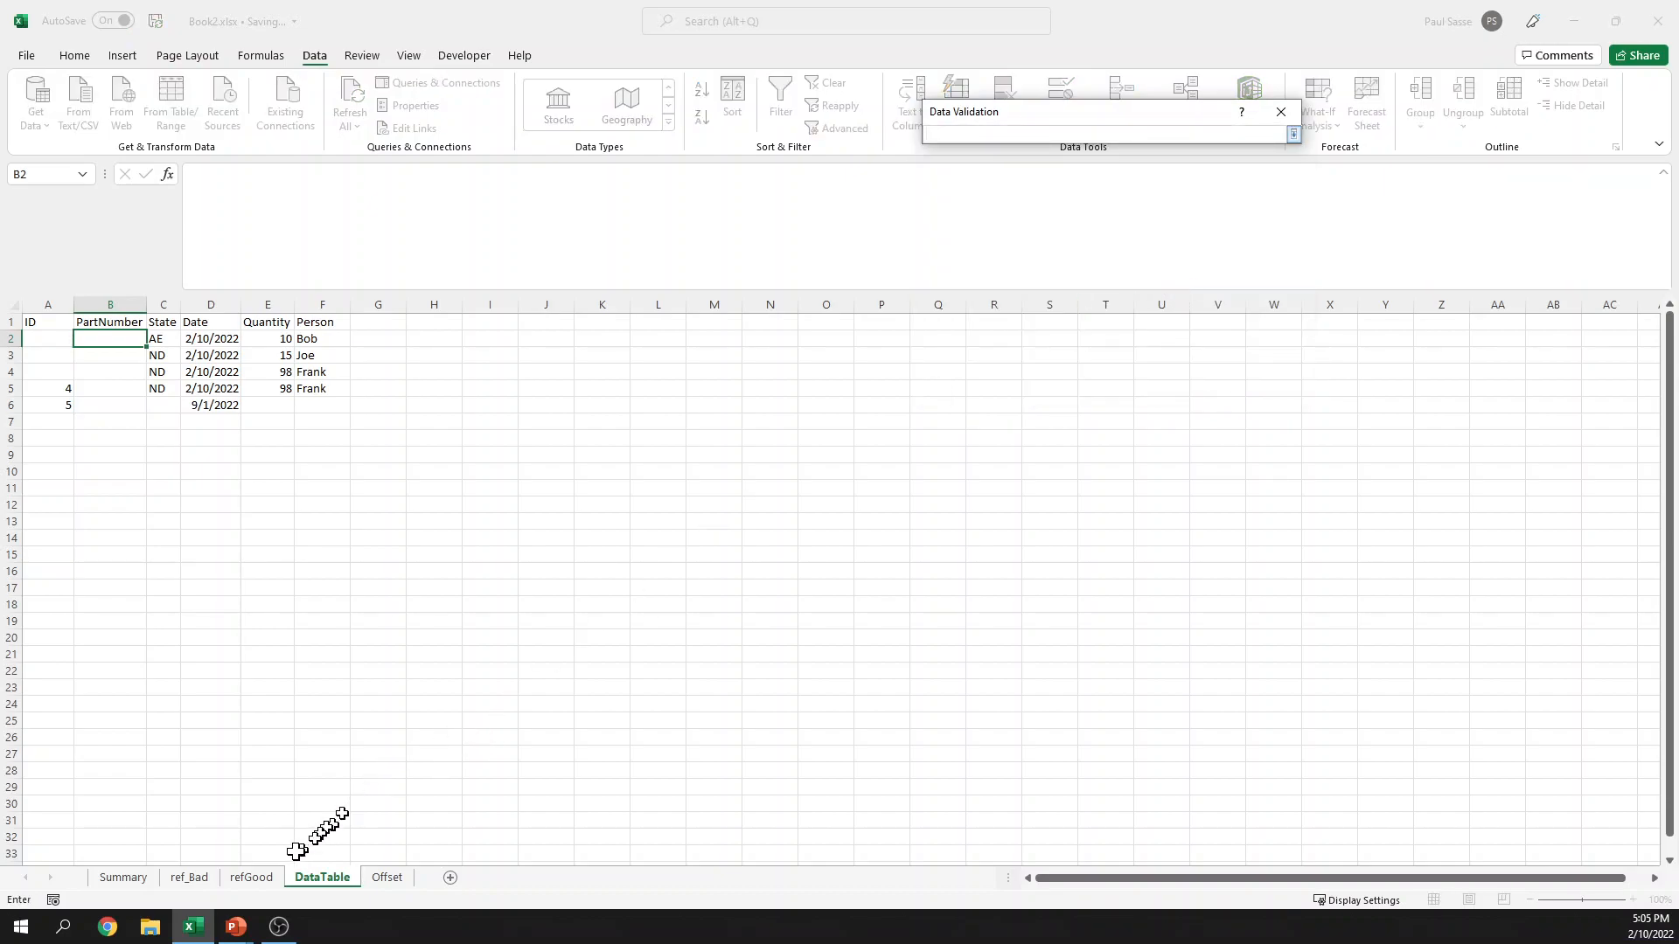
pyautogui.click(194, 879)
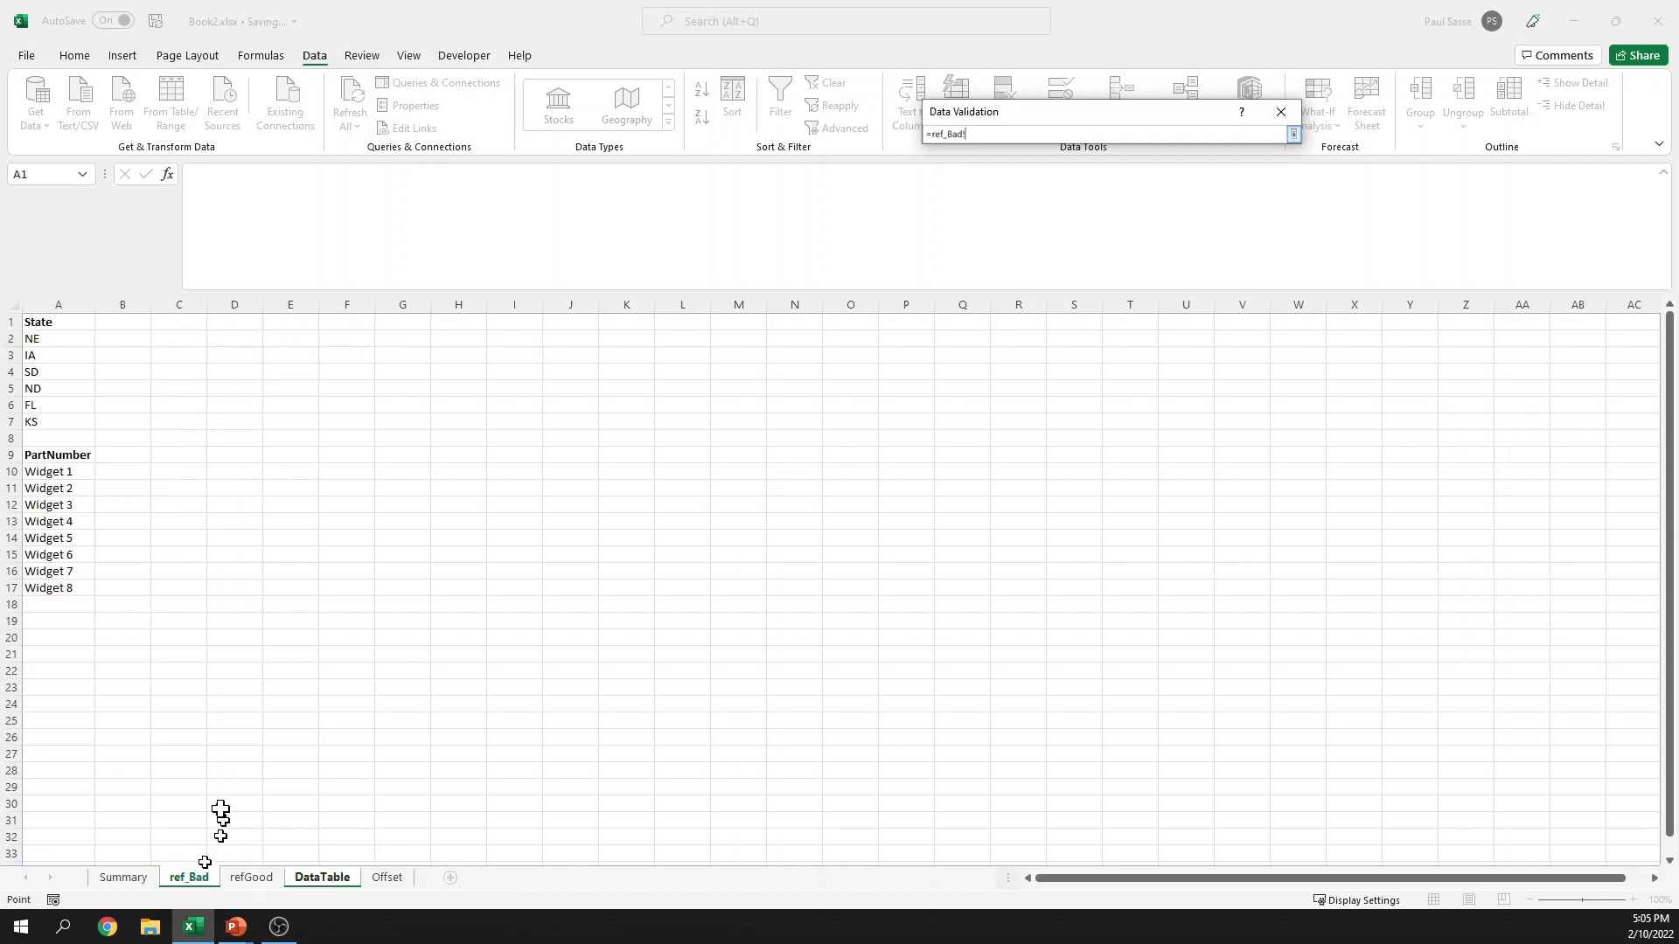
pyautogui.moveTo(54, 472); pyautogui.dragTo(61, 587)
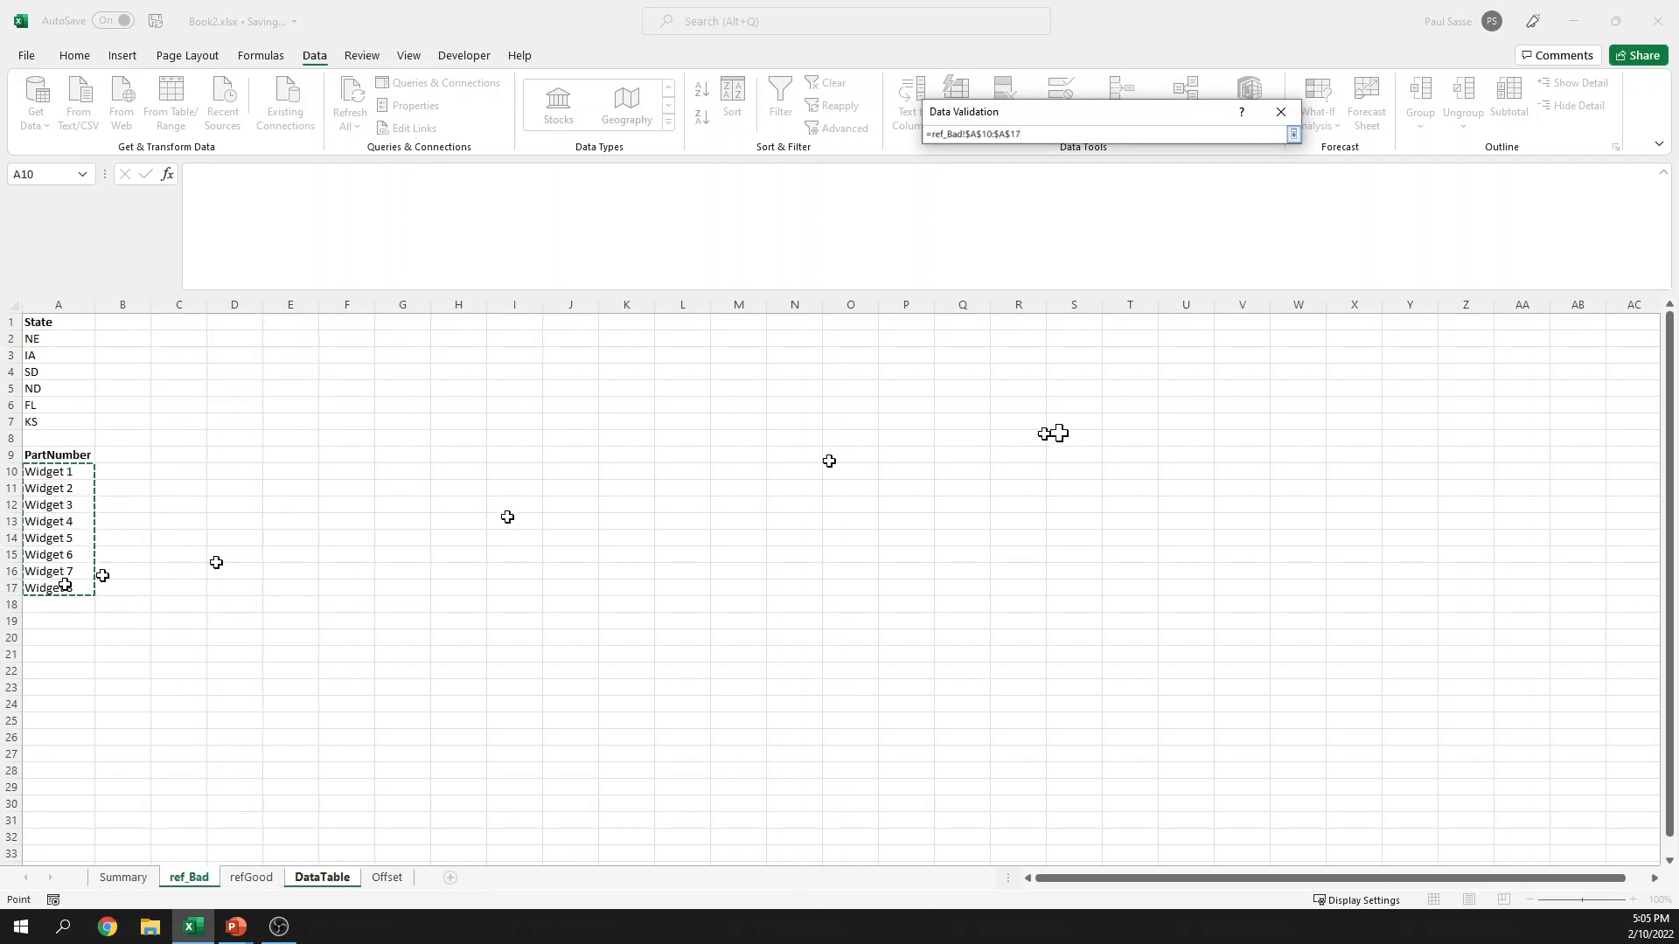
pyautogui.click(1293, 134)
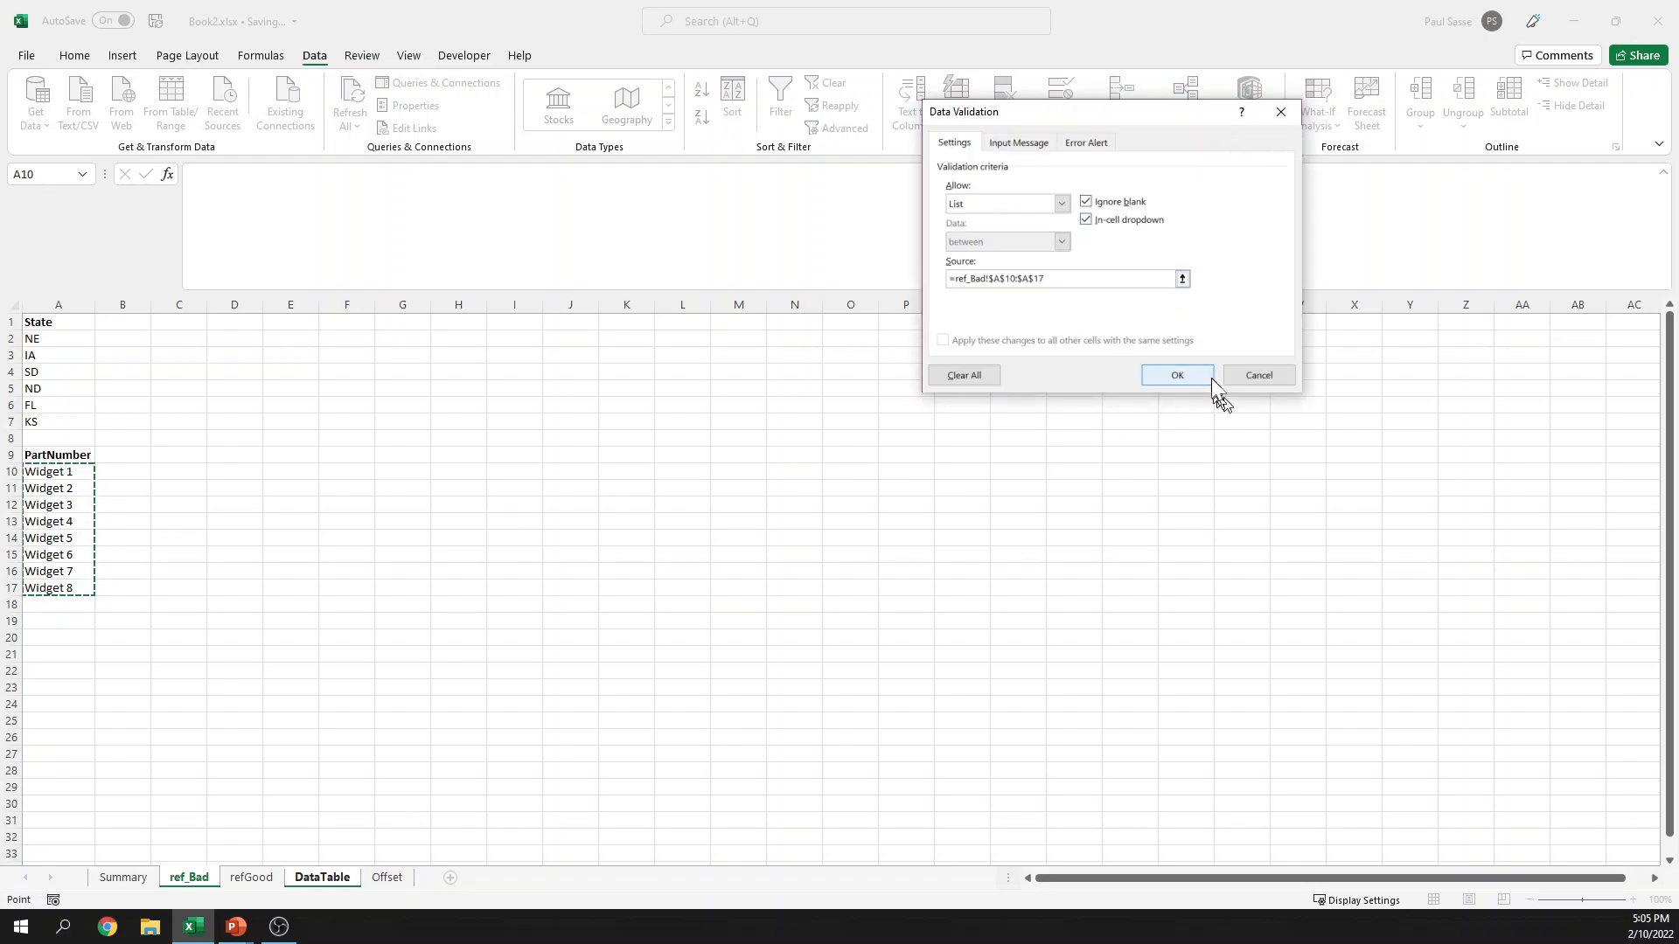
pyautogui.click(1202, 375)
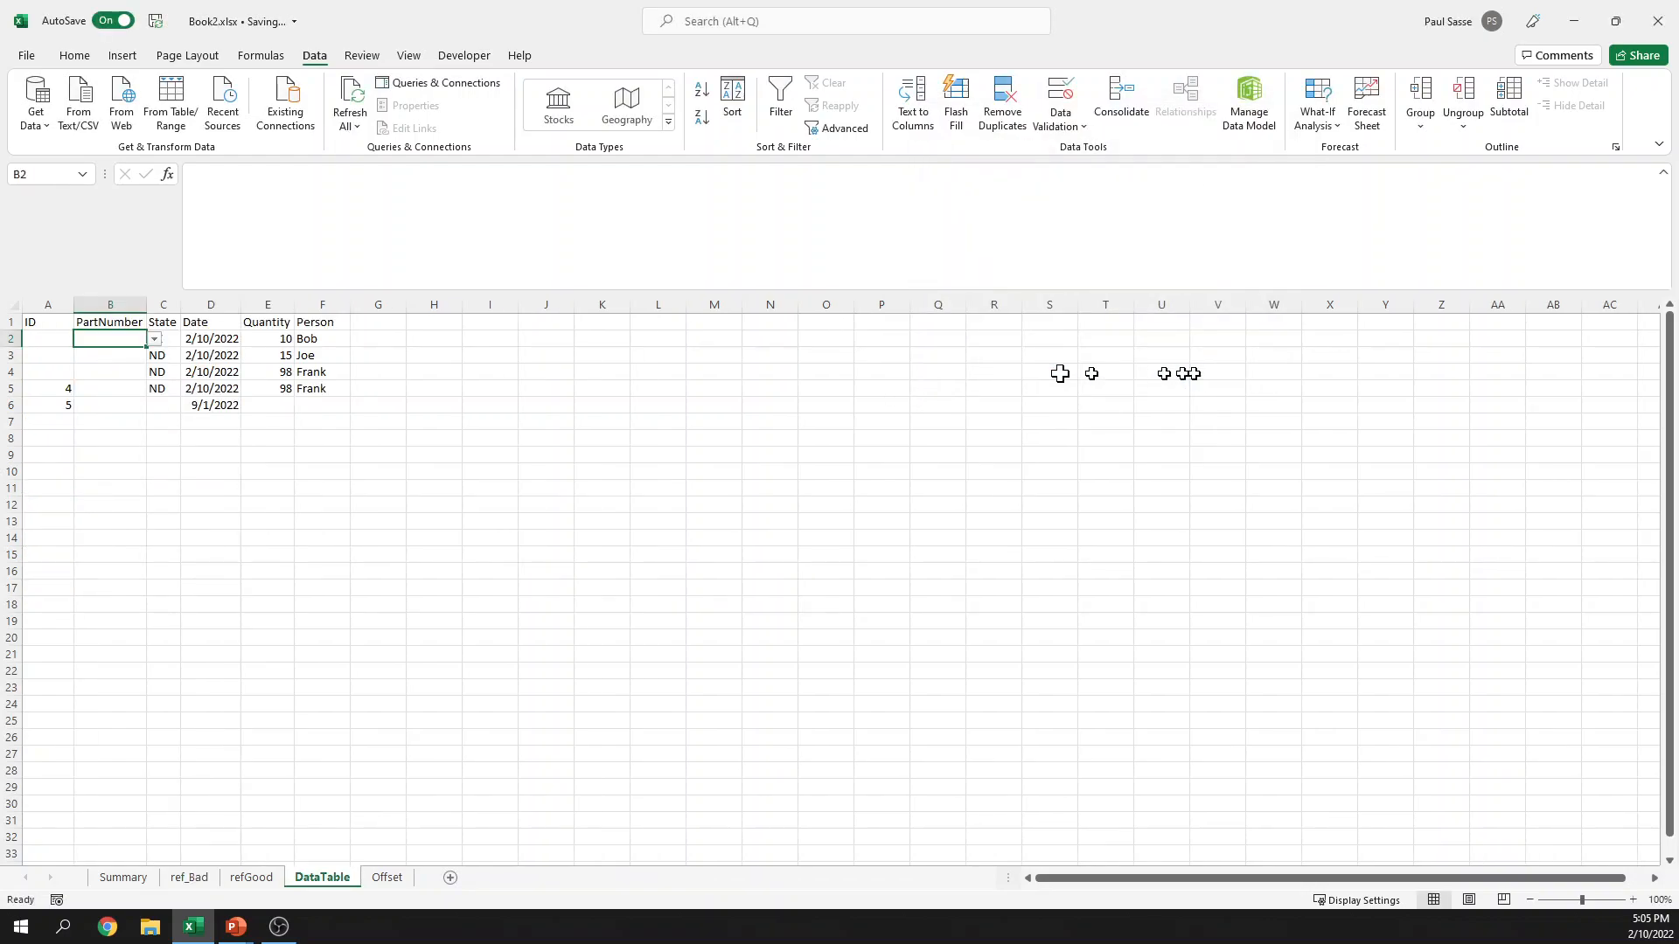
pyautogui.click(153, 340)
pyautogui.click(110, 426)
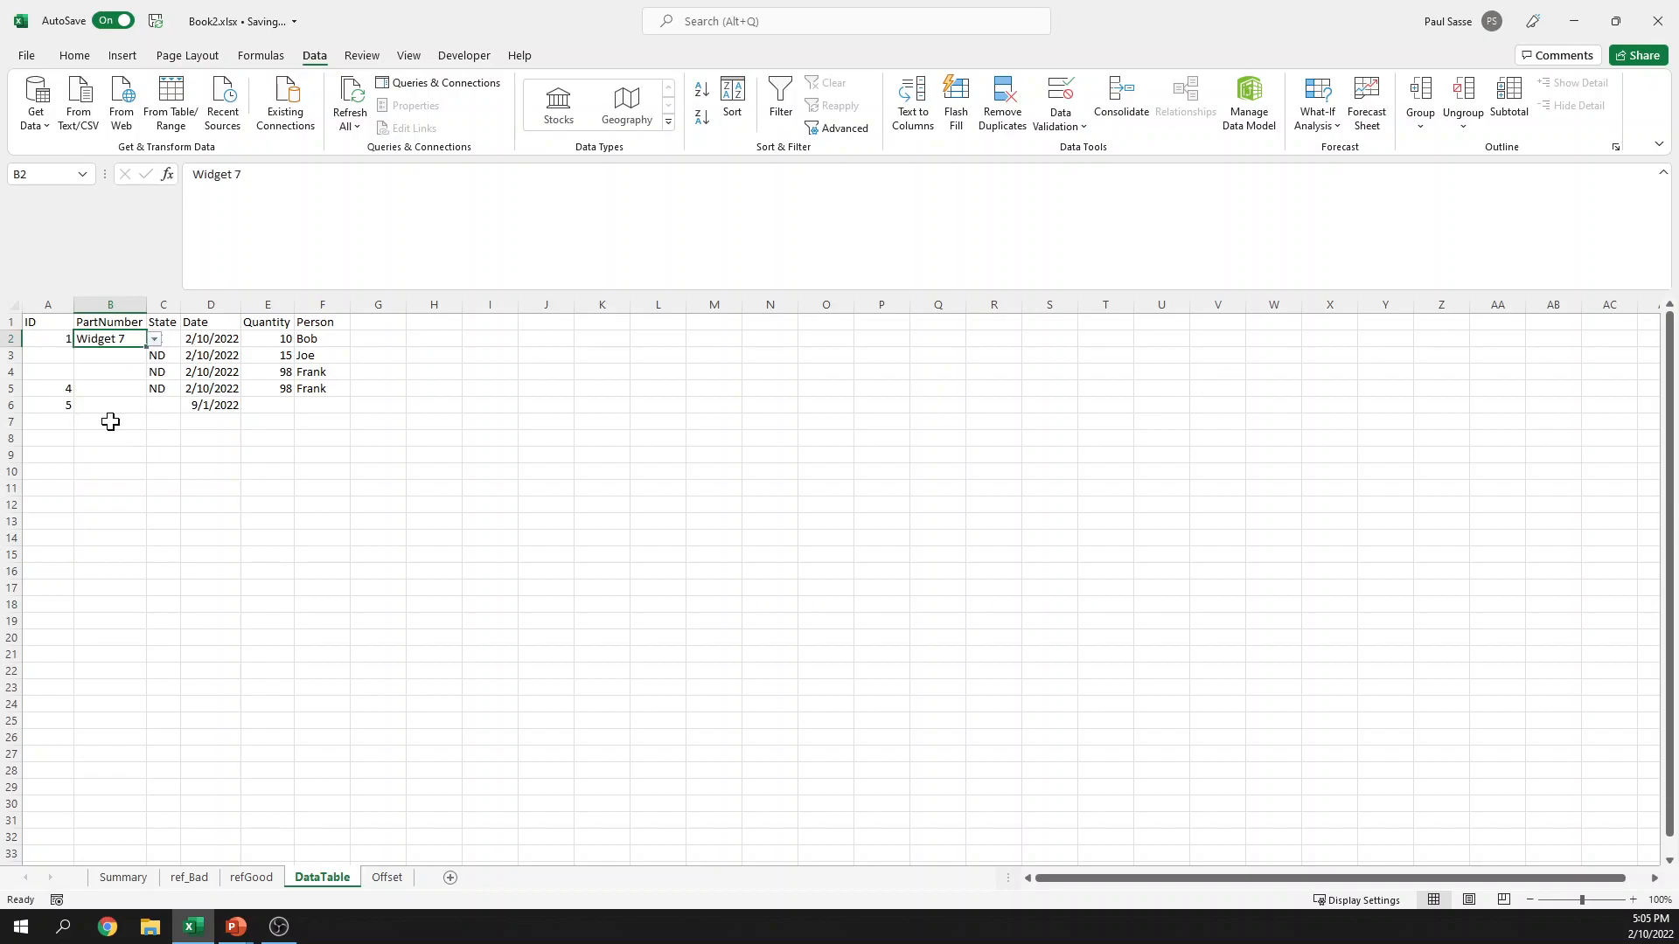
# Step: Restrict State cells C2:C5 to a list sourced from =ref_Bad!$A$2:$A$7 and check the dropdown in C2
pyautogui.doubleClick(166, 340)
pyautogui.write('AE')
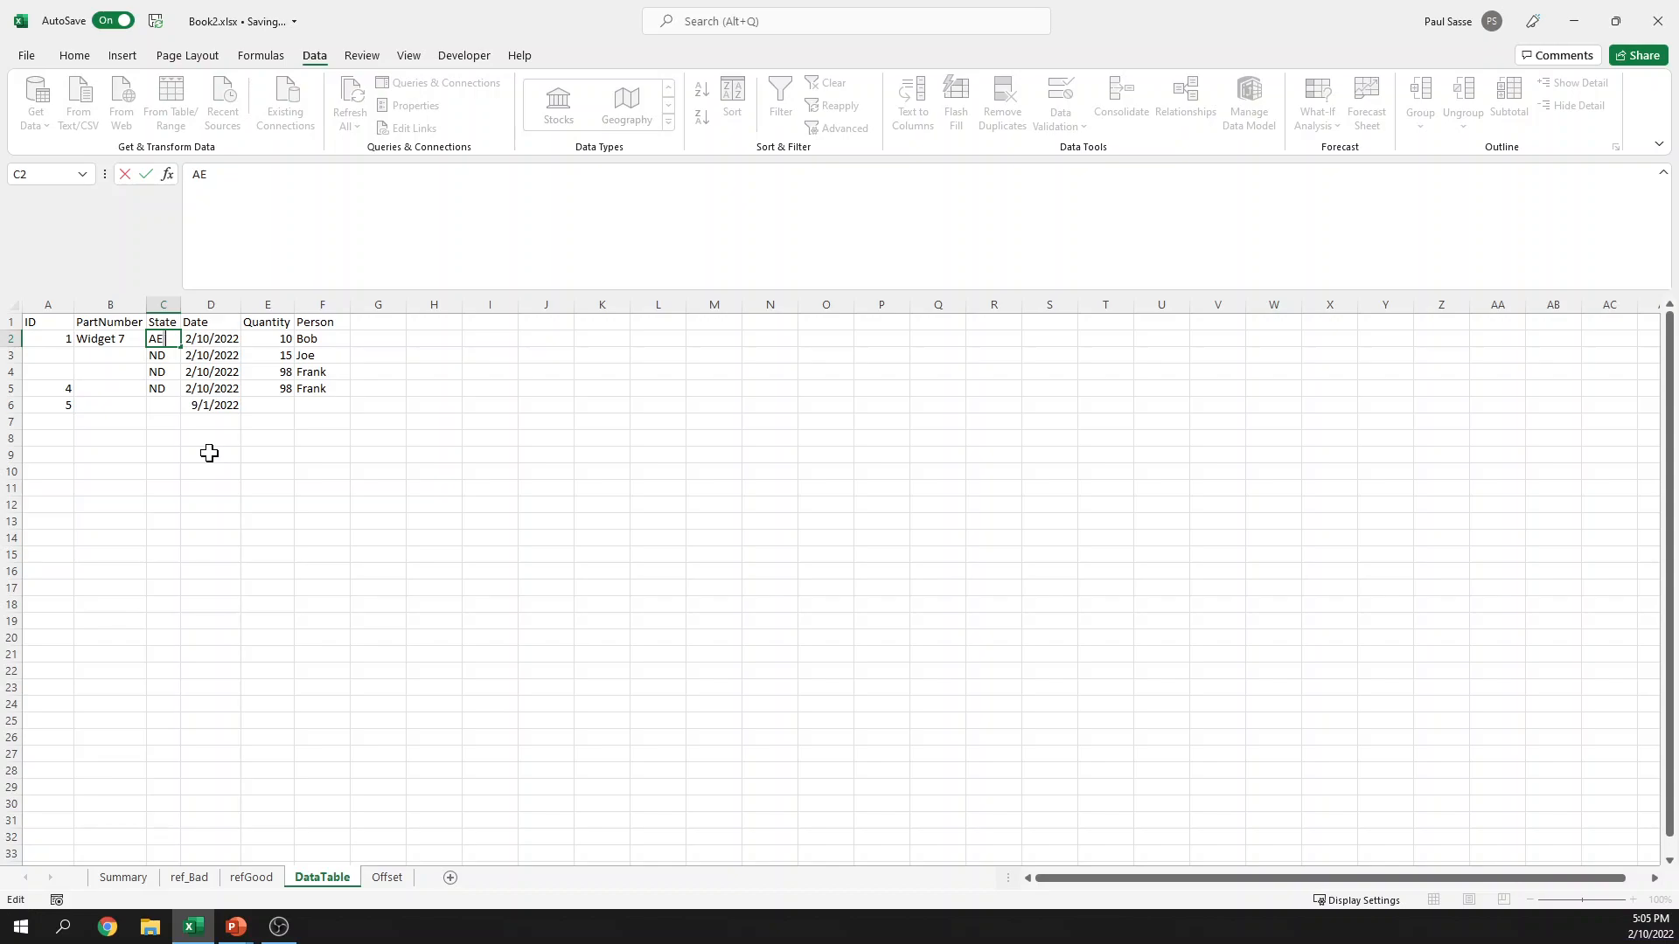
pyautogui.hotkey('ctrl', 'e')
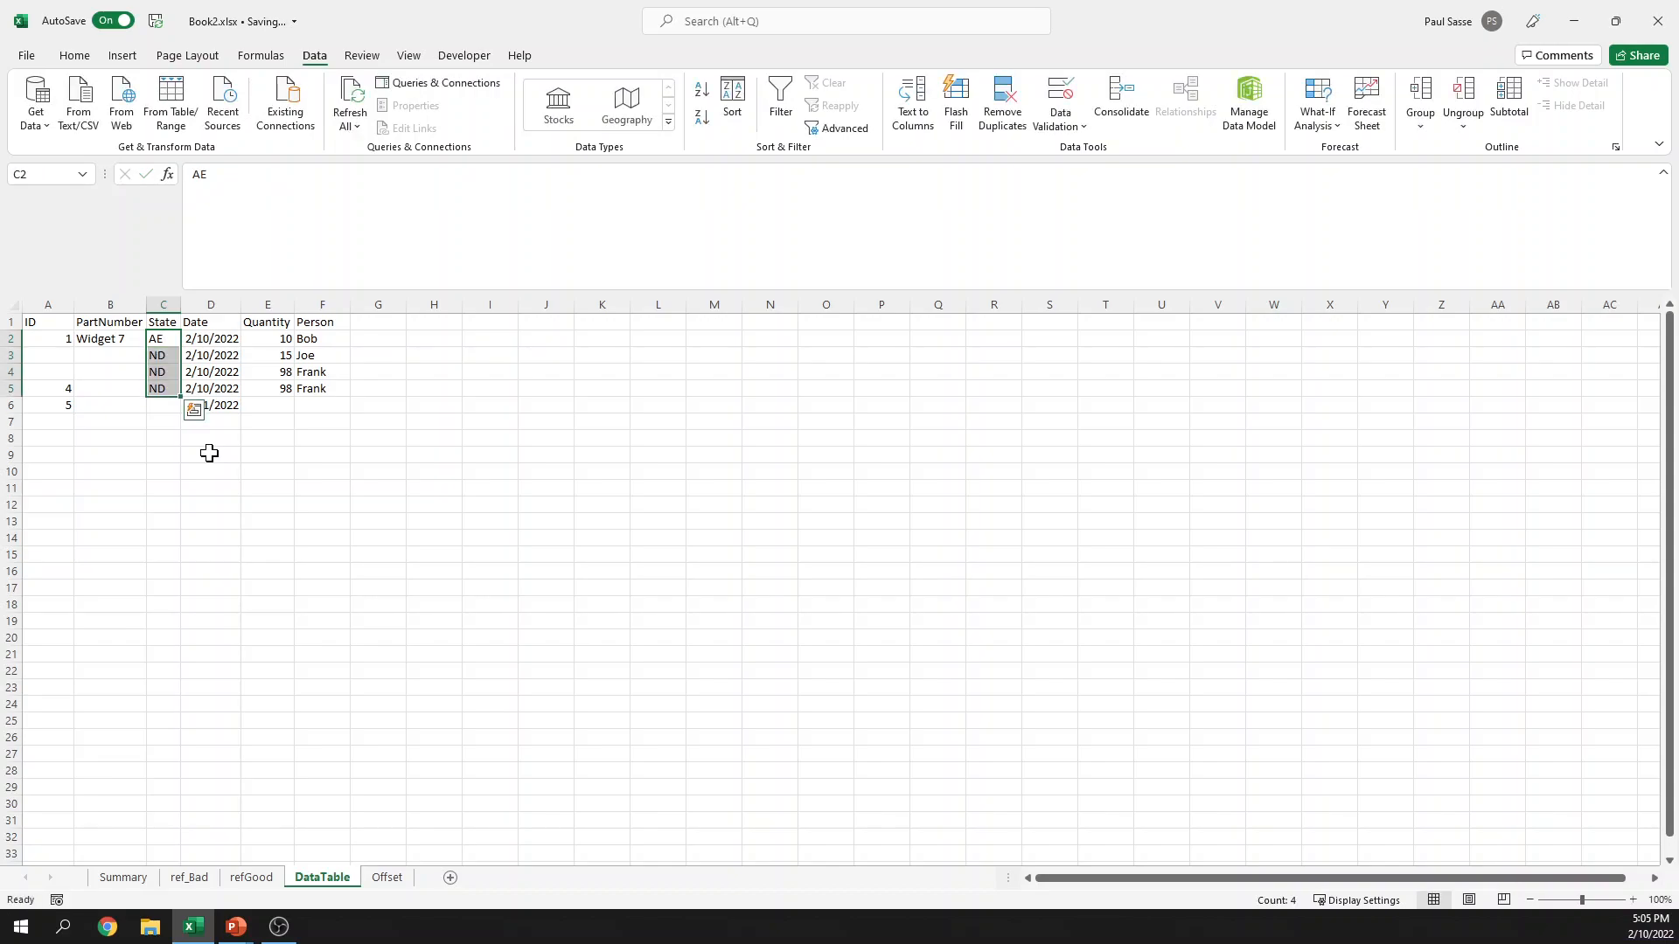
pyautogui.click(1065, 124)
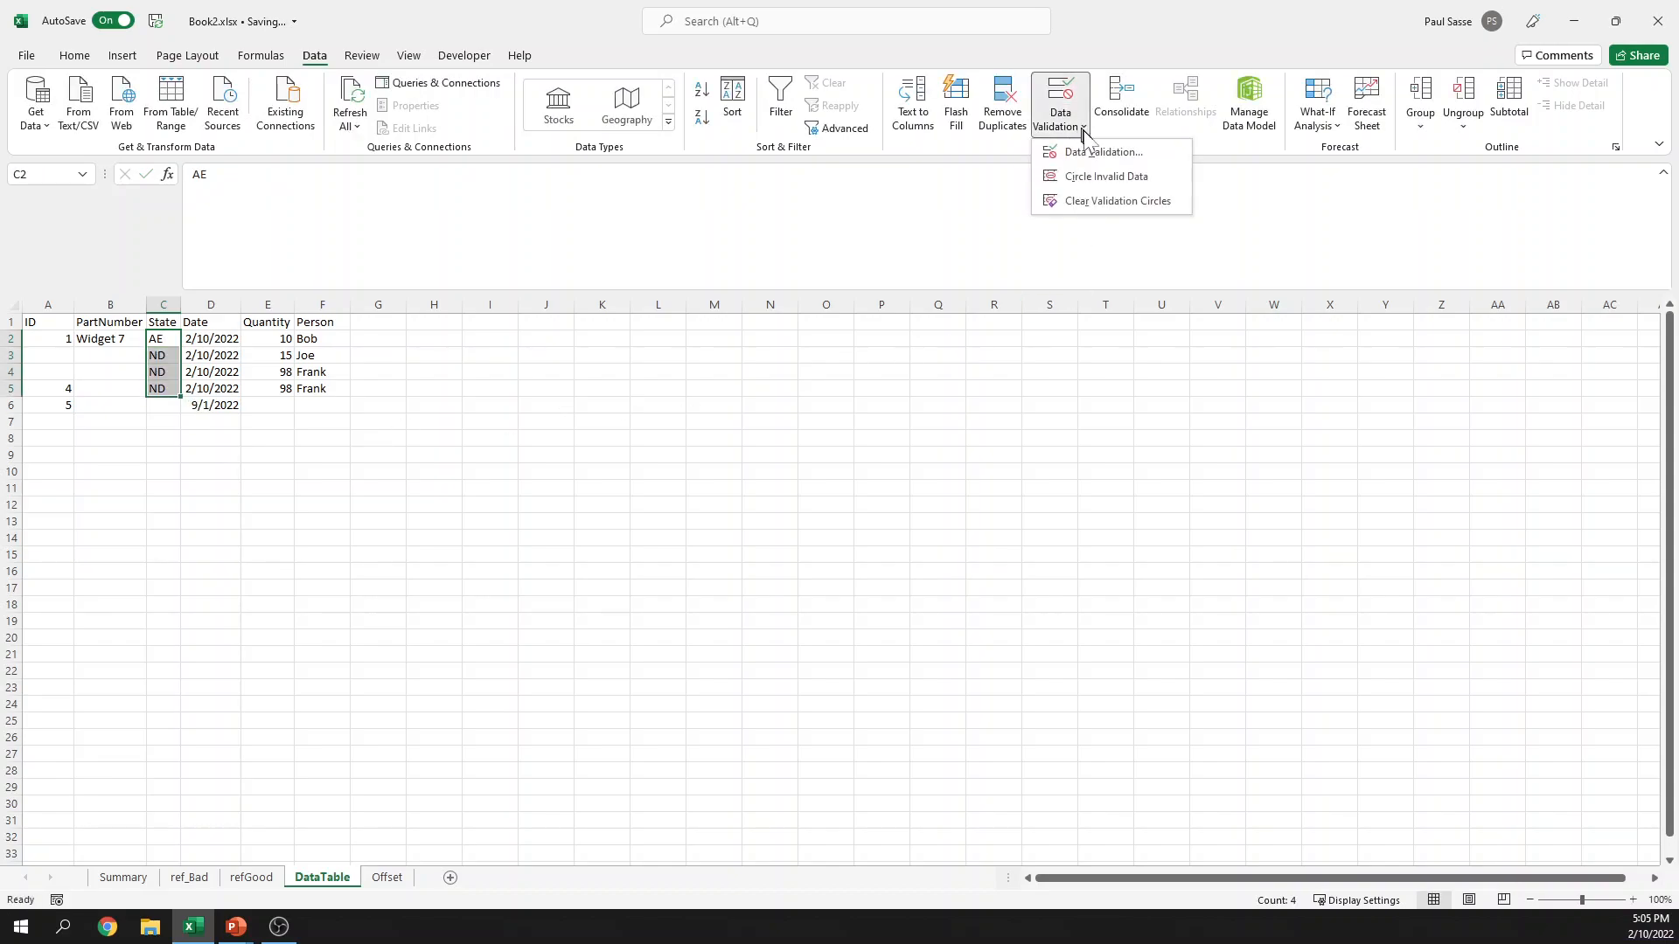
pyautogui.click(1093, 152)
pyautogui.click(1061, 204)
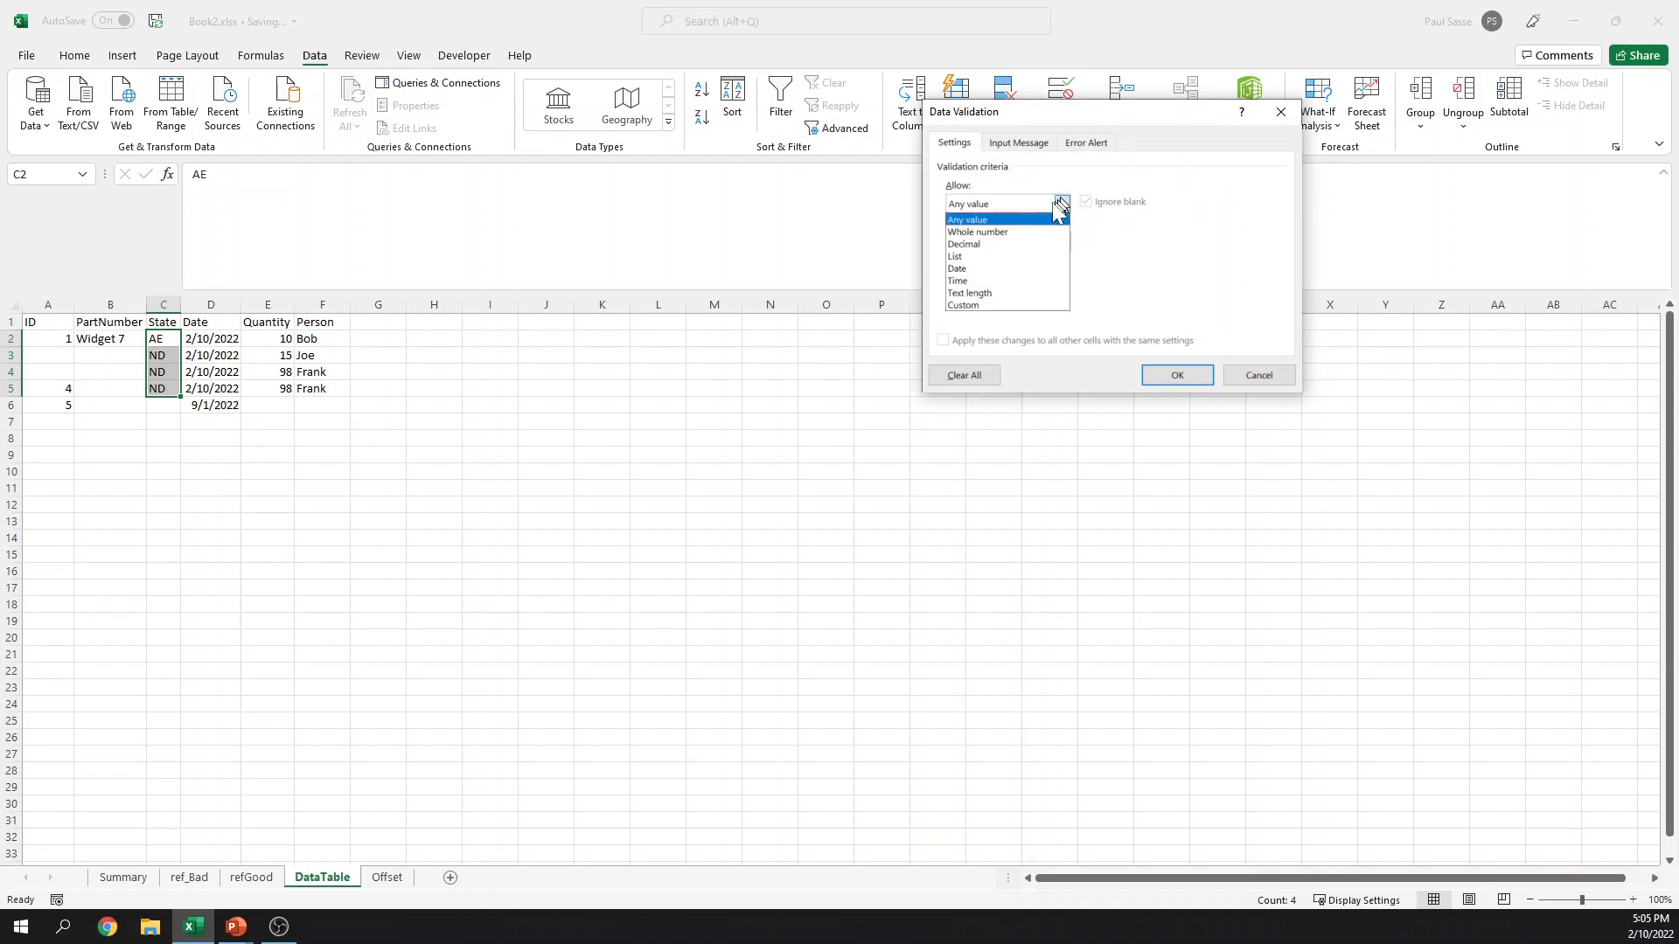
pyautogui.click(996, 257)
pyautogui.click(1187, 286)
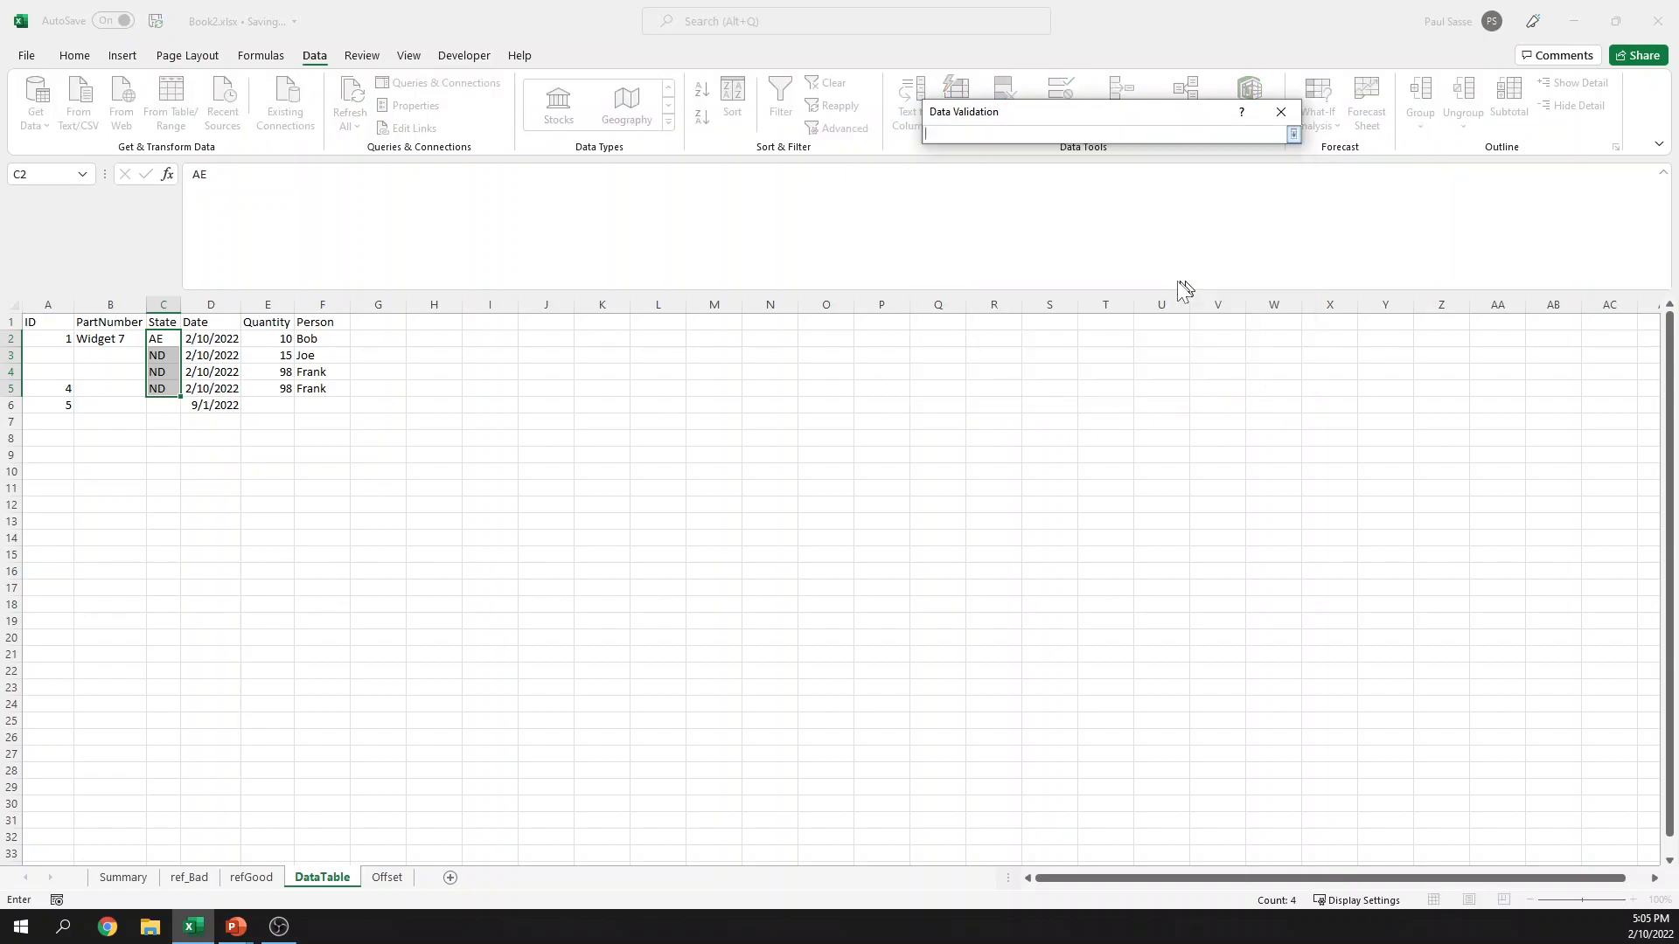
pyautogui.click(188, 877)
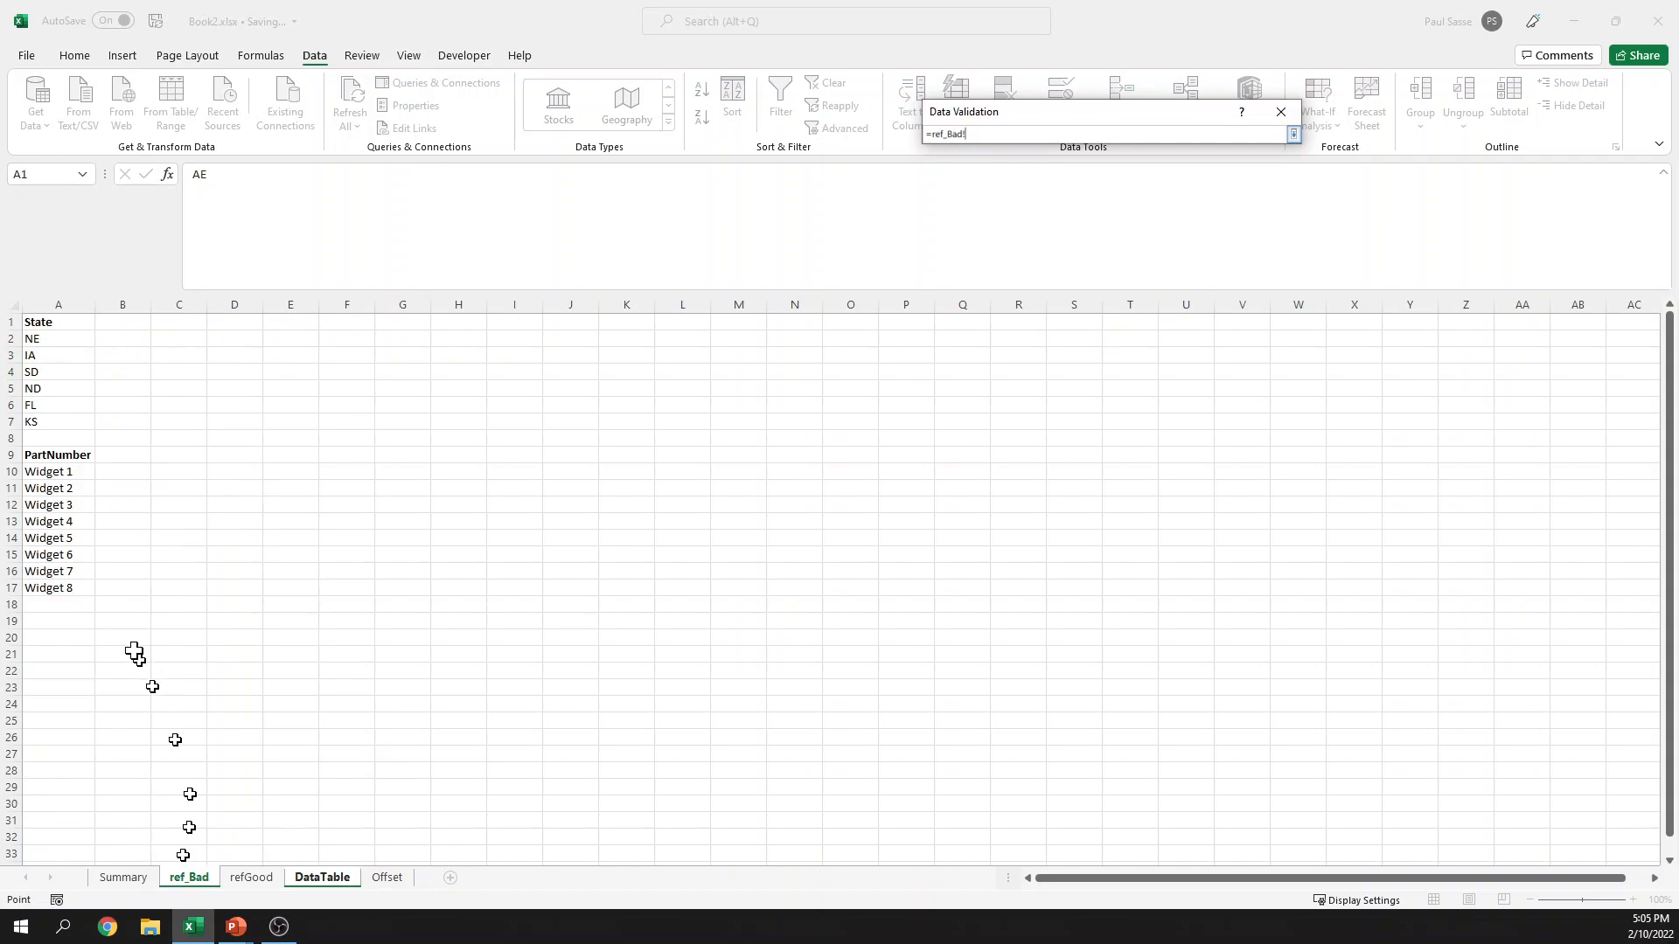
pyautogui.moveTo(52, 342); pyautogui.dragTo(66, 424)
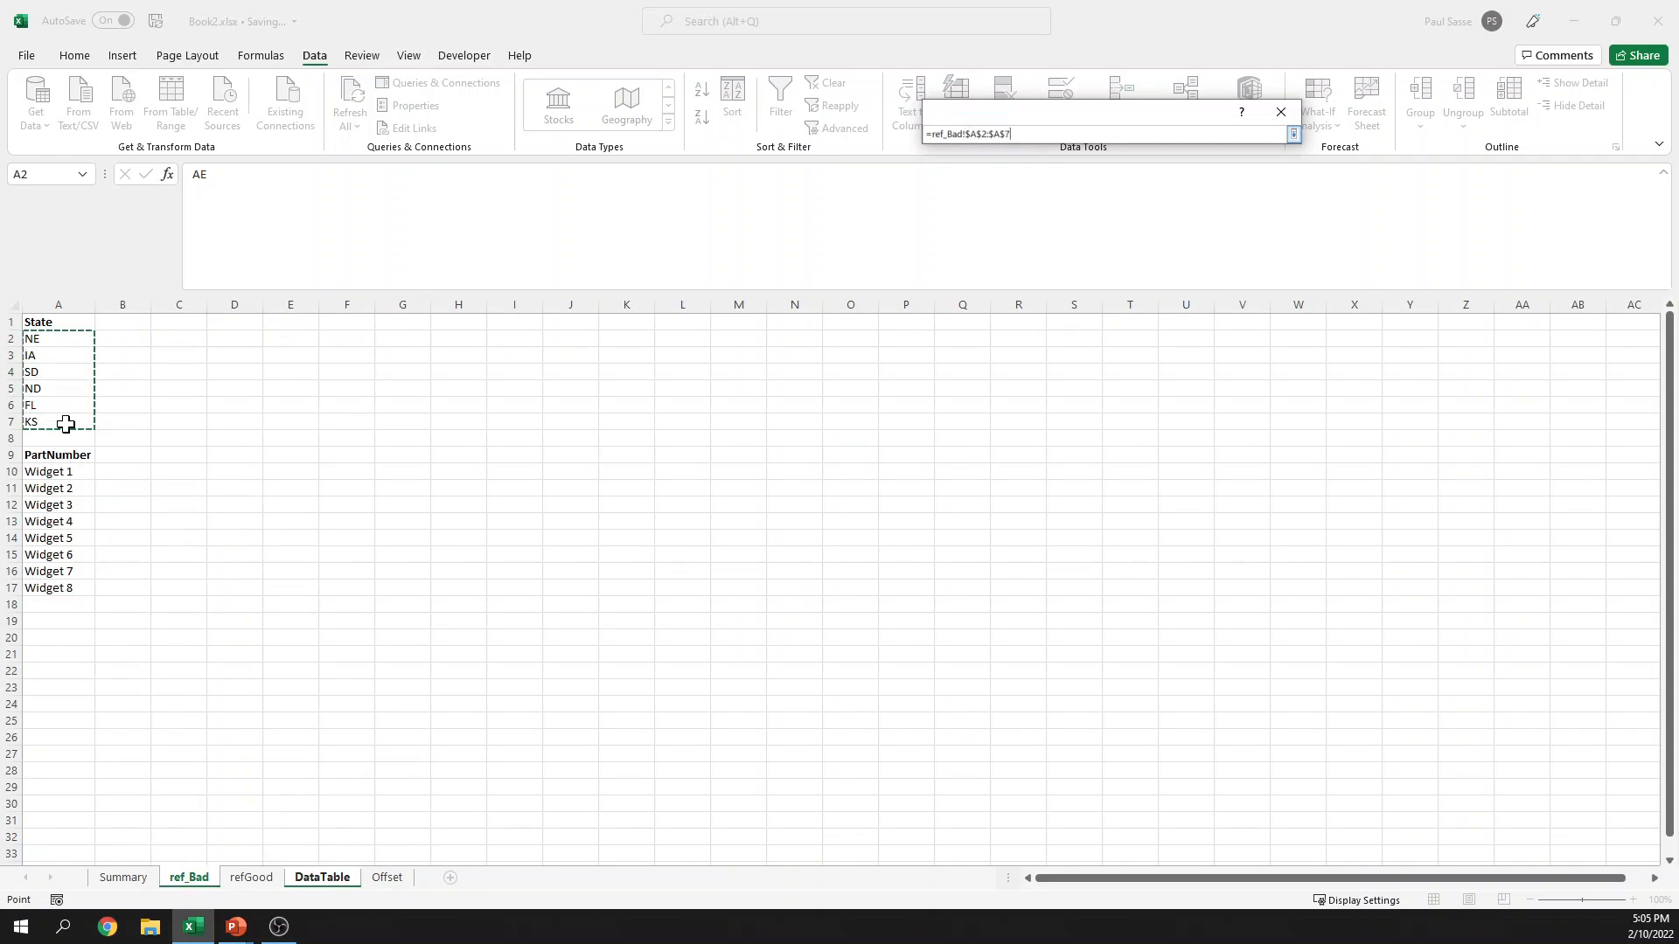
pyautogui.press('Return')
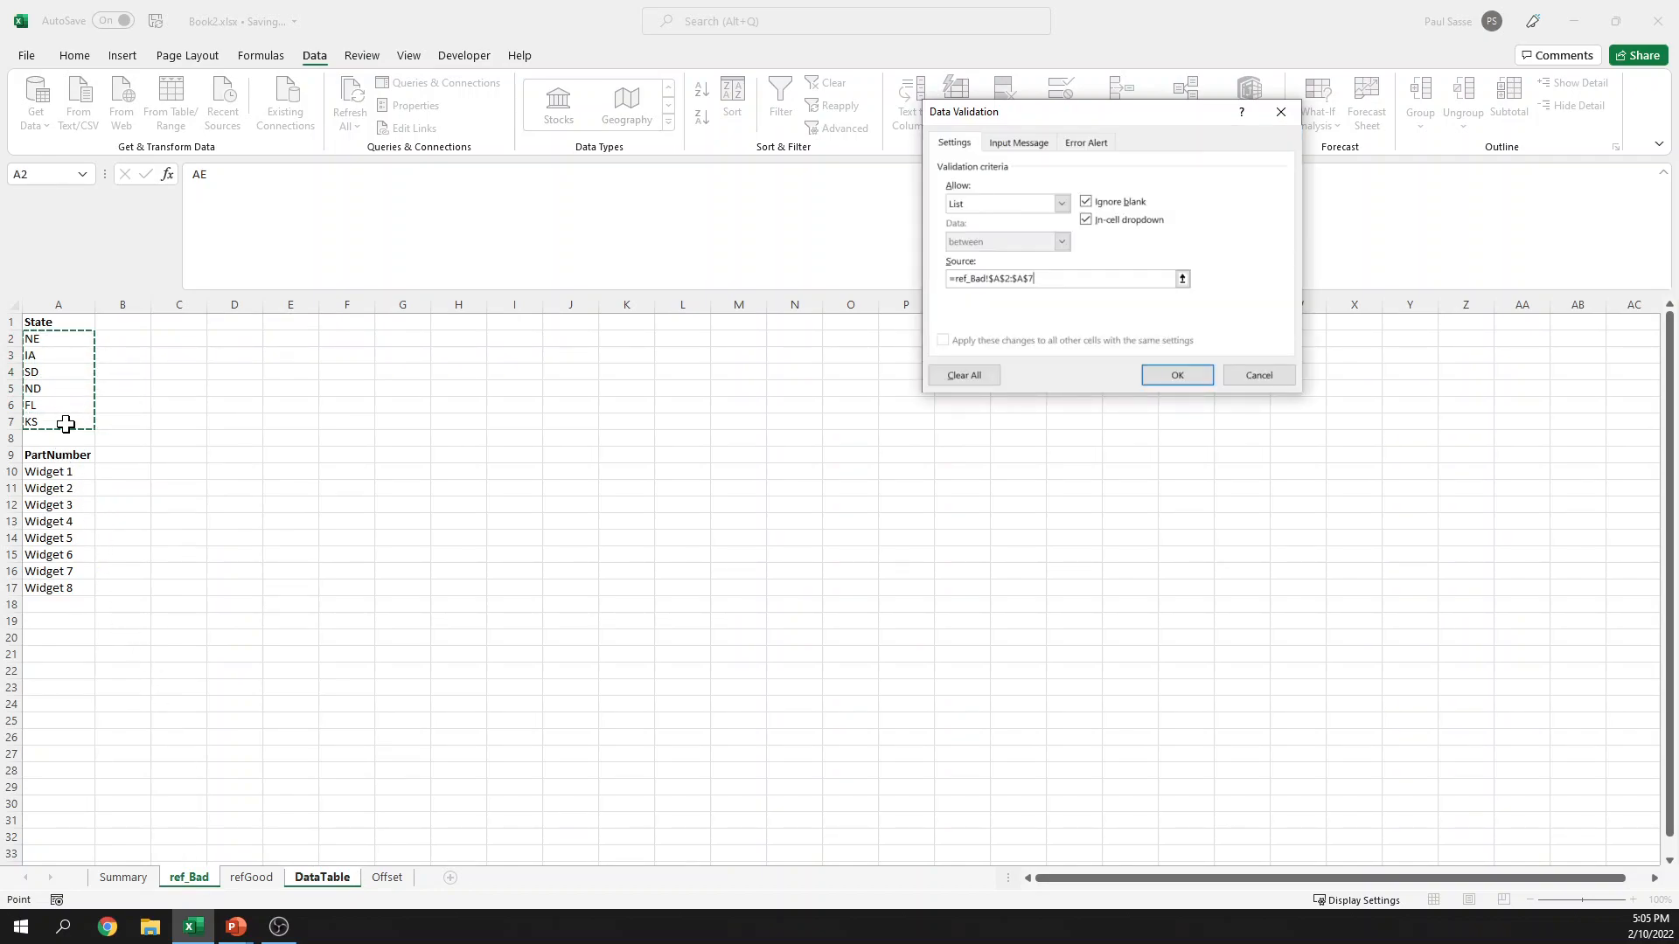
pyautogui.click(1174, 378)
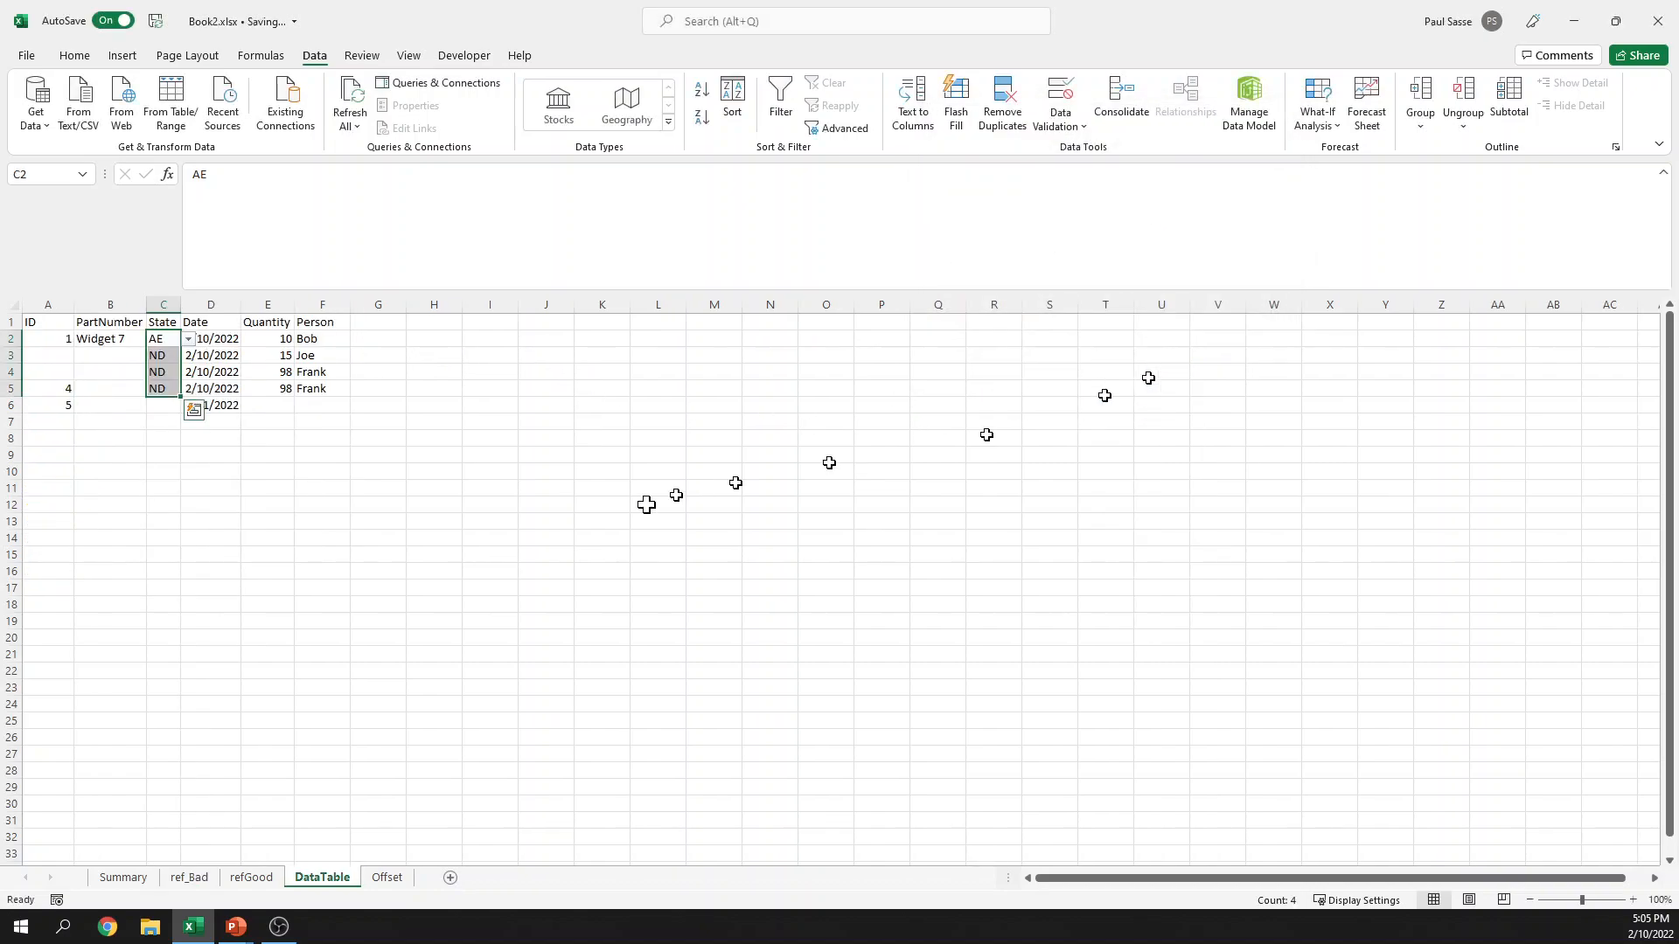
pyautogui.click(189, 340)
pyautogui.click(189, 340)
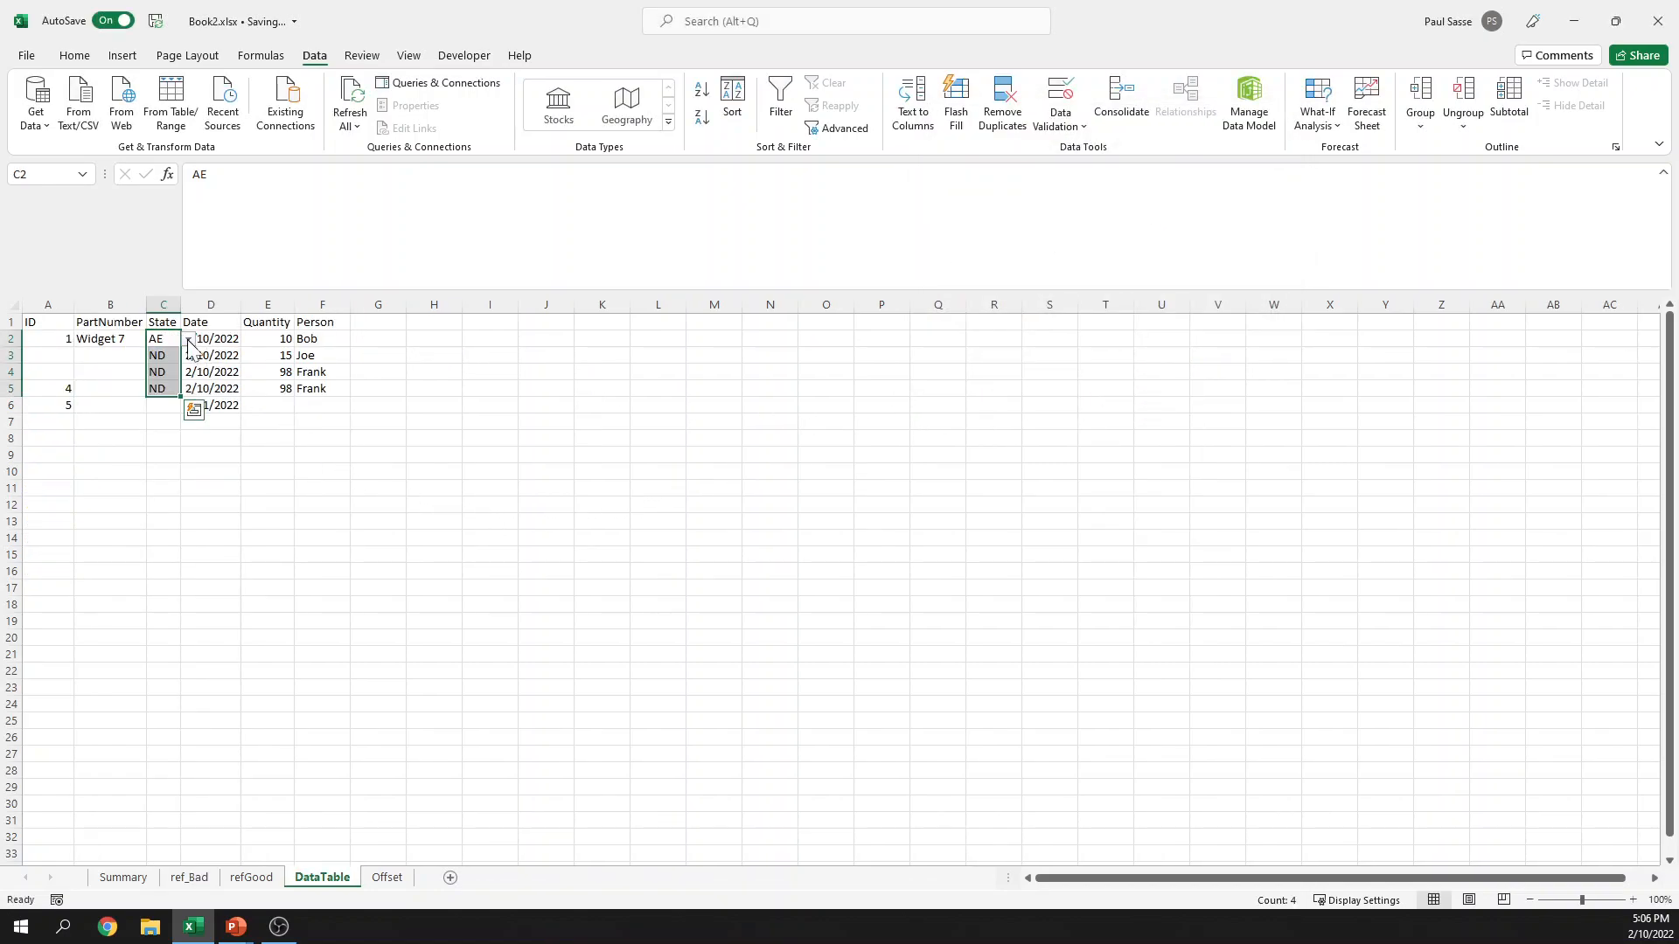
# Step: Review the data validation settings of PartNumber cell B2 without changing them
pyautogui.click(125, 340)
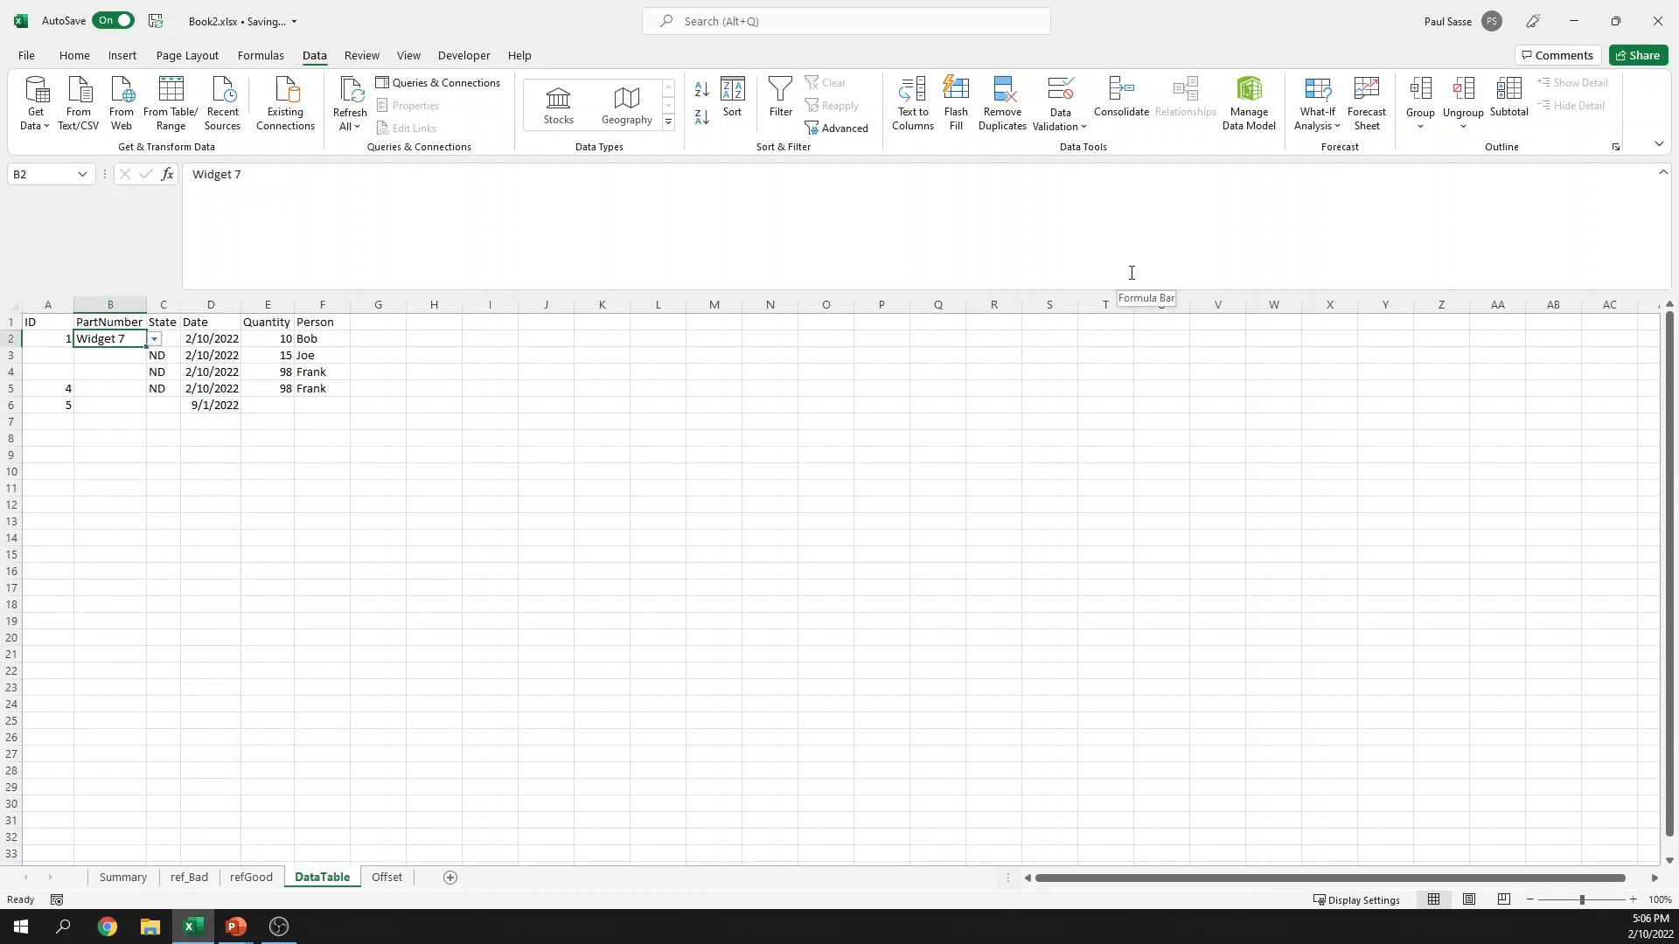
pyautogui.click(1082, 127)
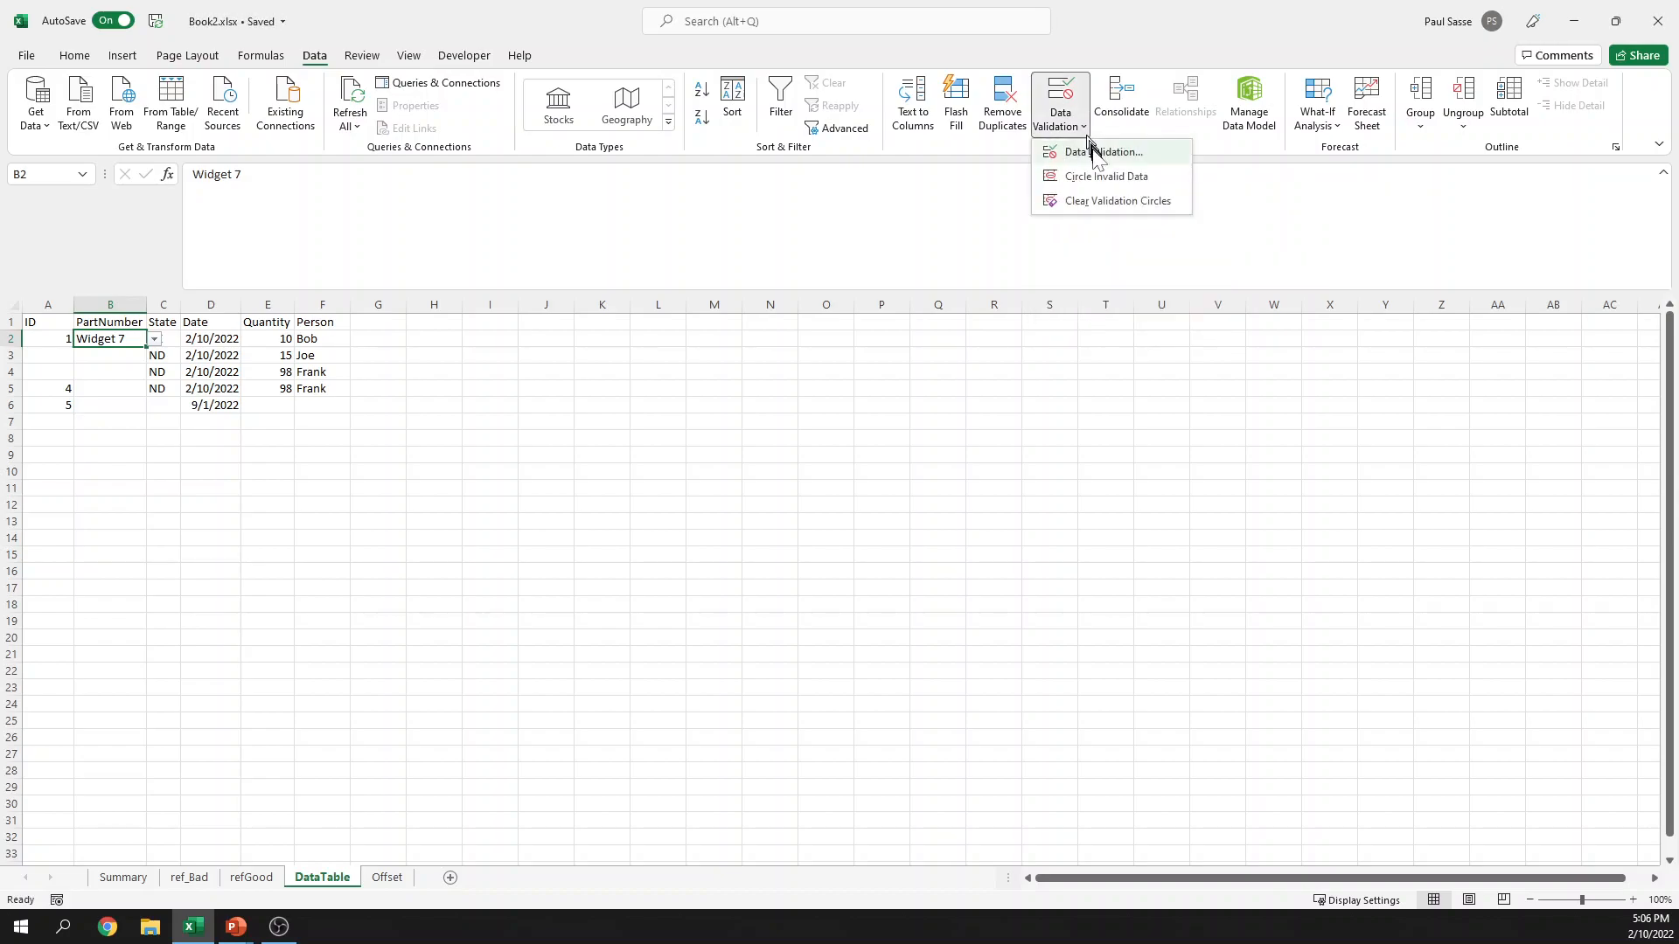
pyautogui.click(1104, 152)
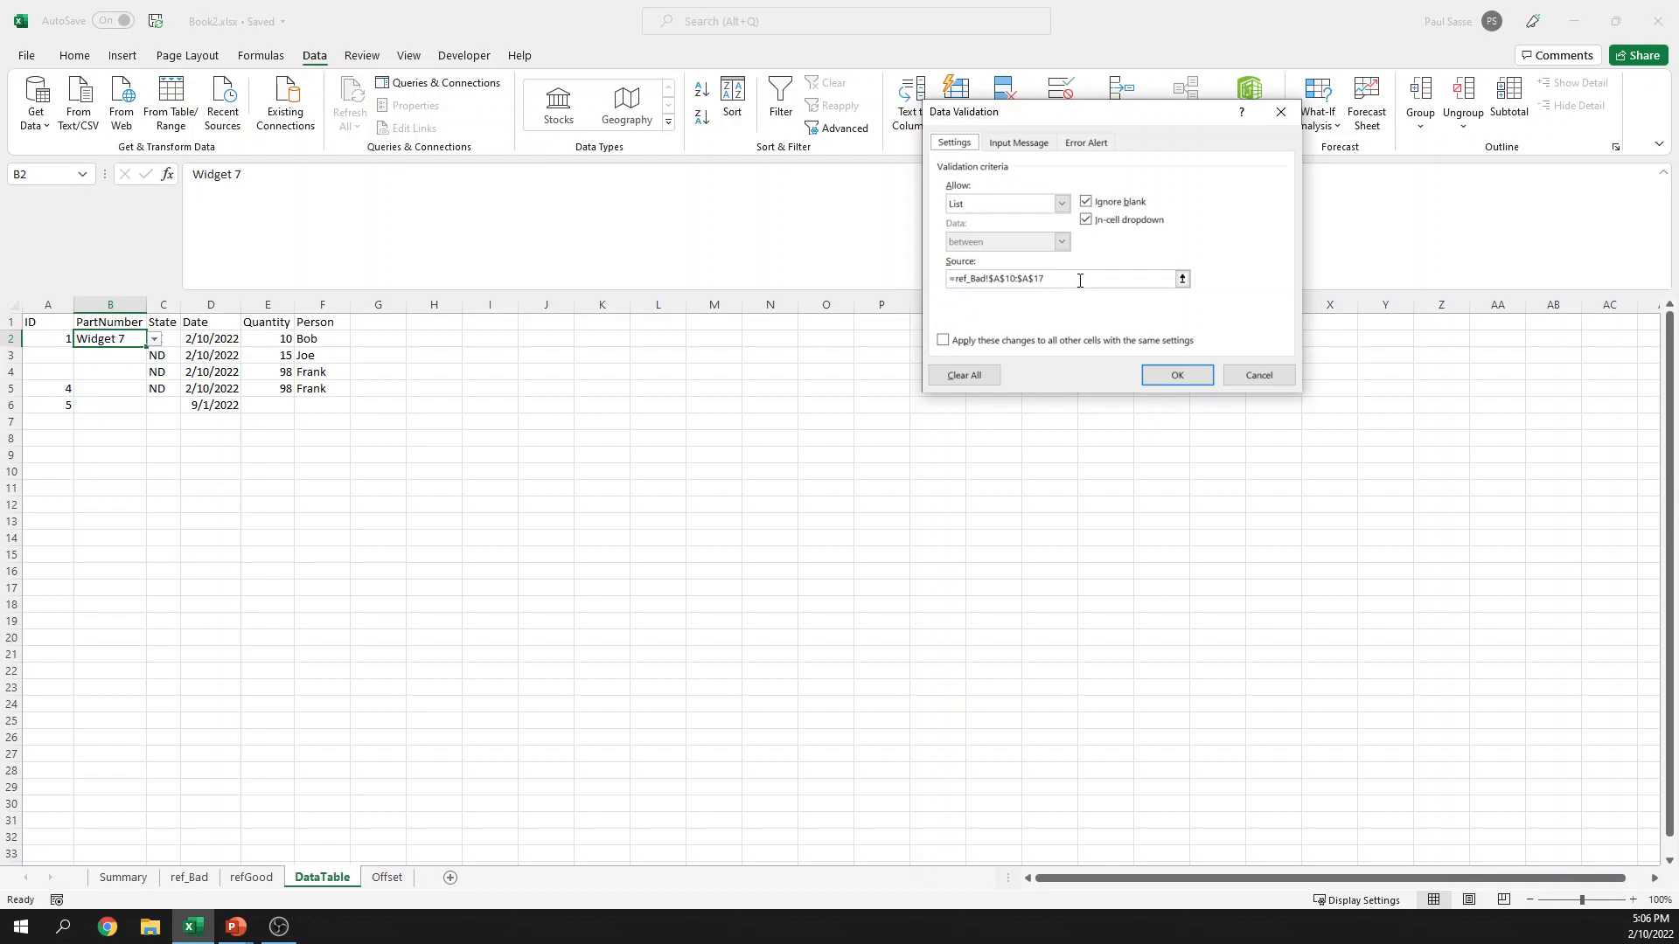
pyautogui.click(1262, 376)
# Step: Define a workbook-scoped name stateName referring to the state codes in A2:A7 on the ref_Bad sheet
pyautogui.click(208, 878)
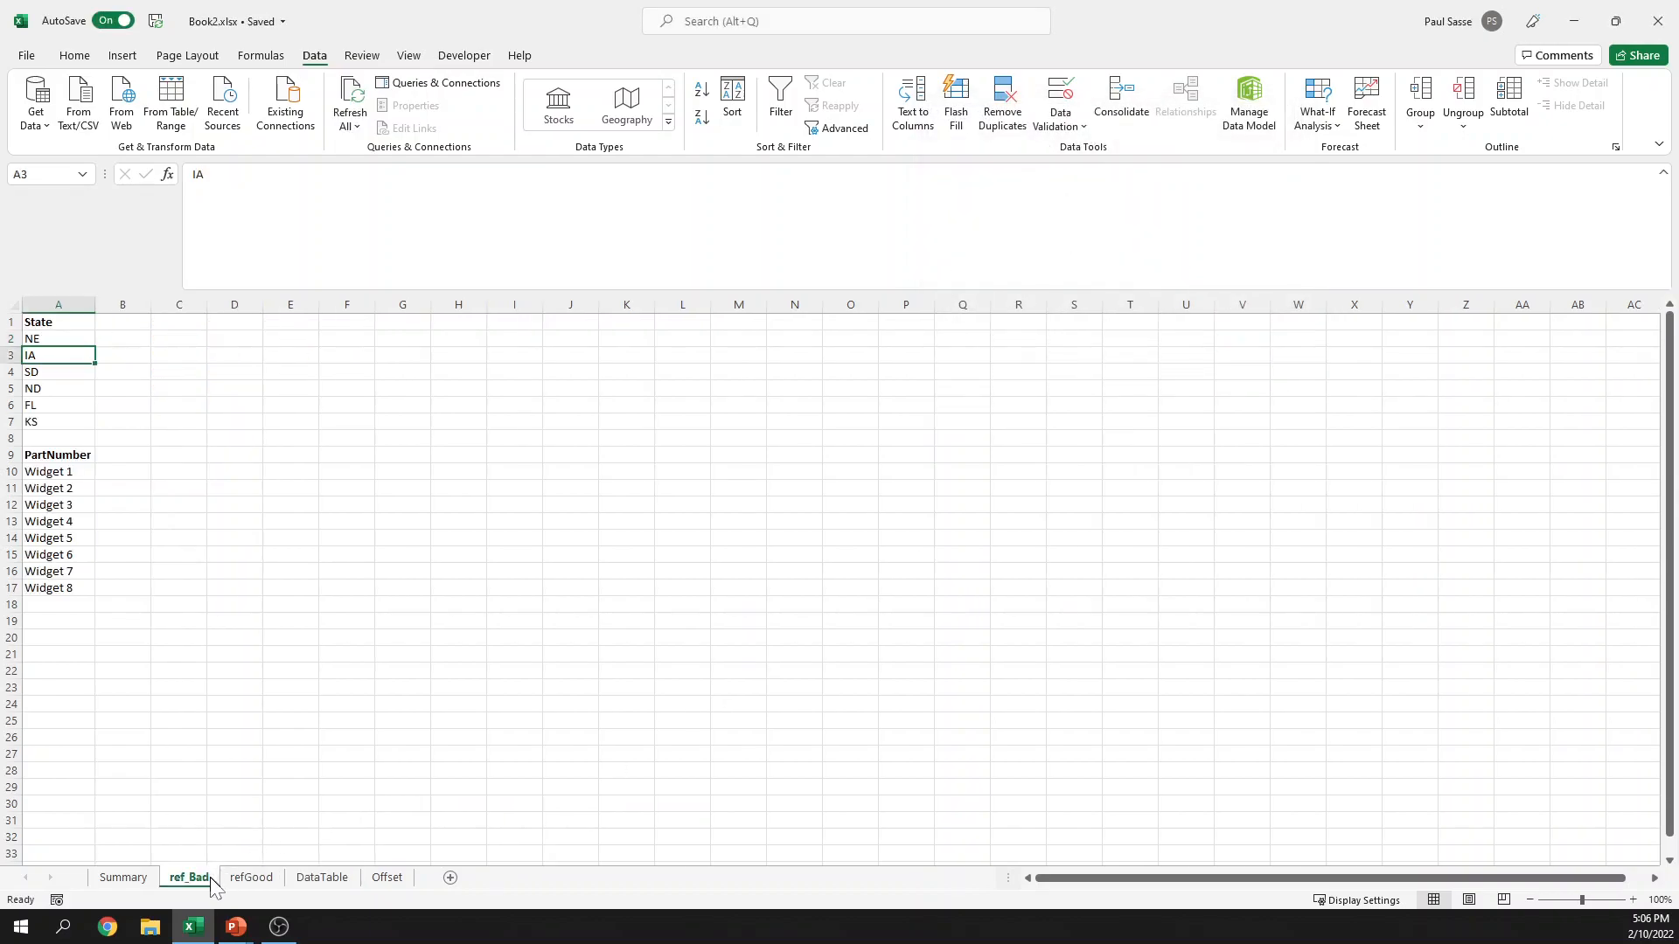
pyautogui.moveTo(63, 340); pyautogui.dragTo(56, 421)
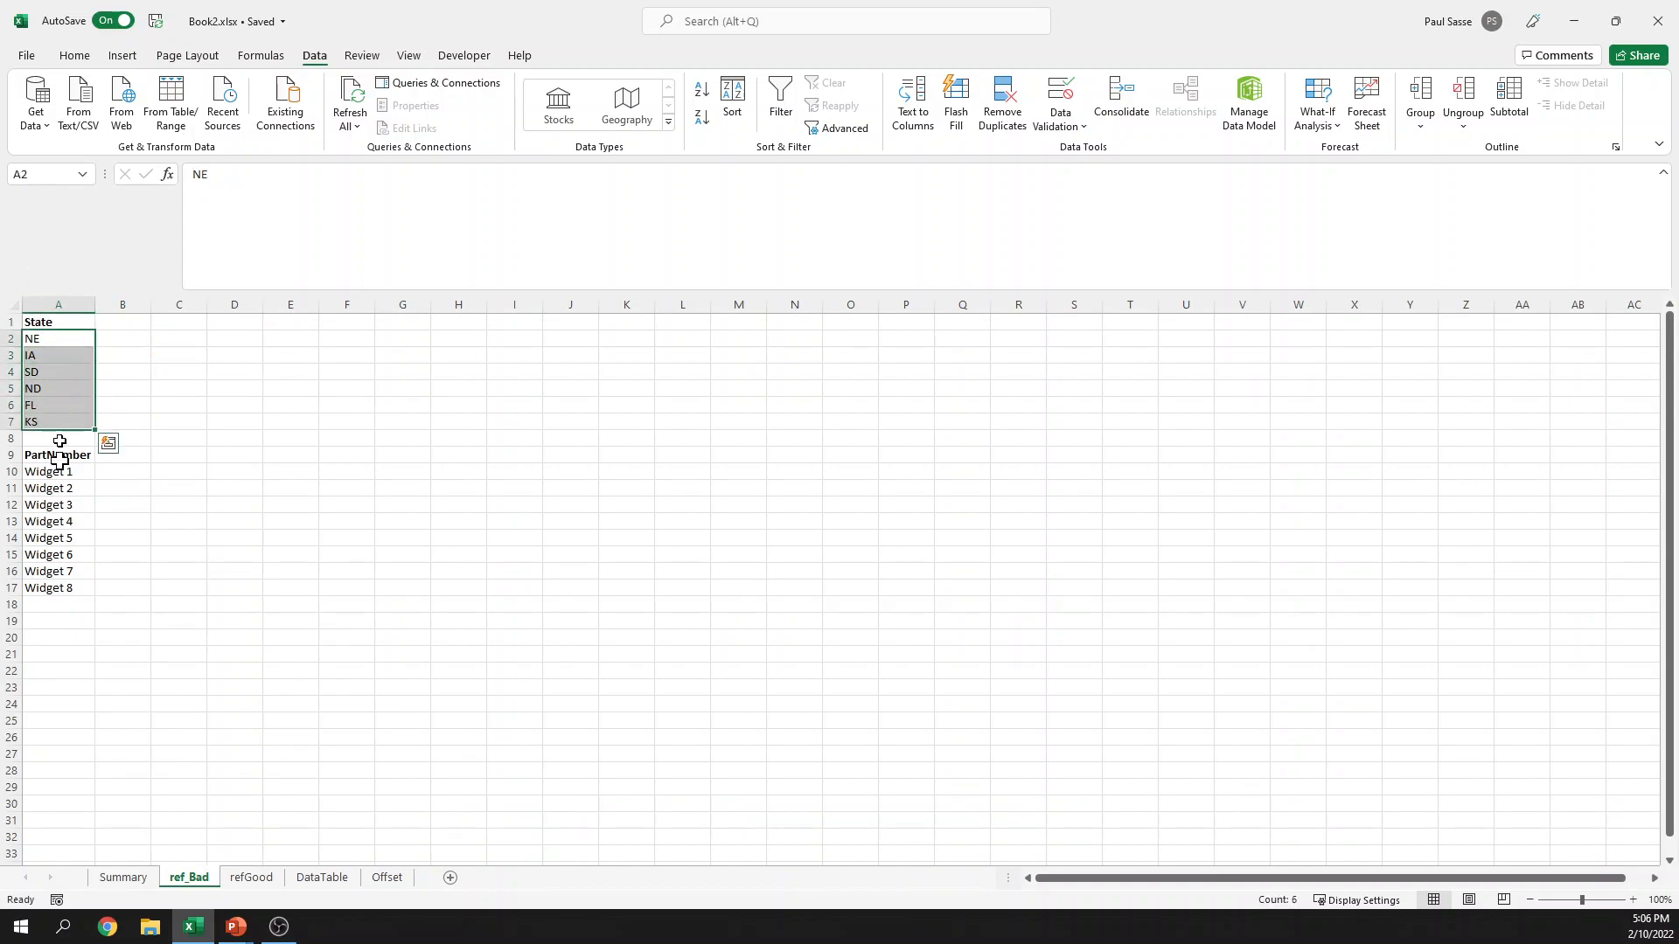
pyautogui.click(262, 56)
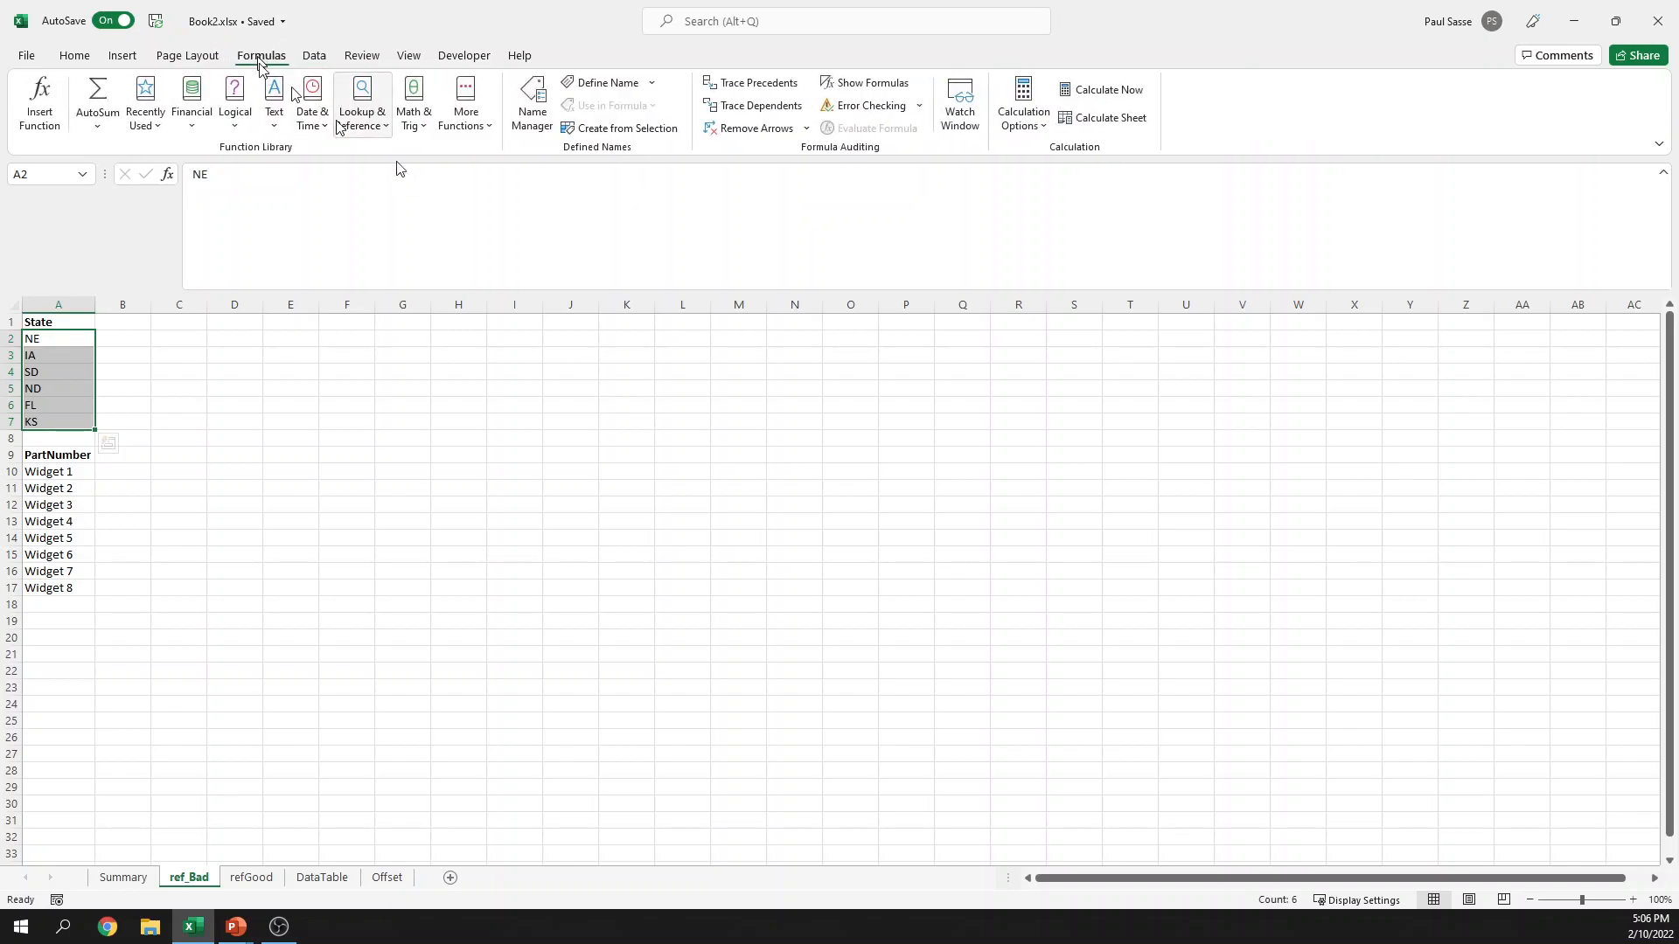
pyautogui.click(623, 83)
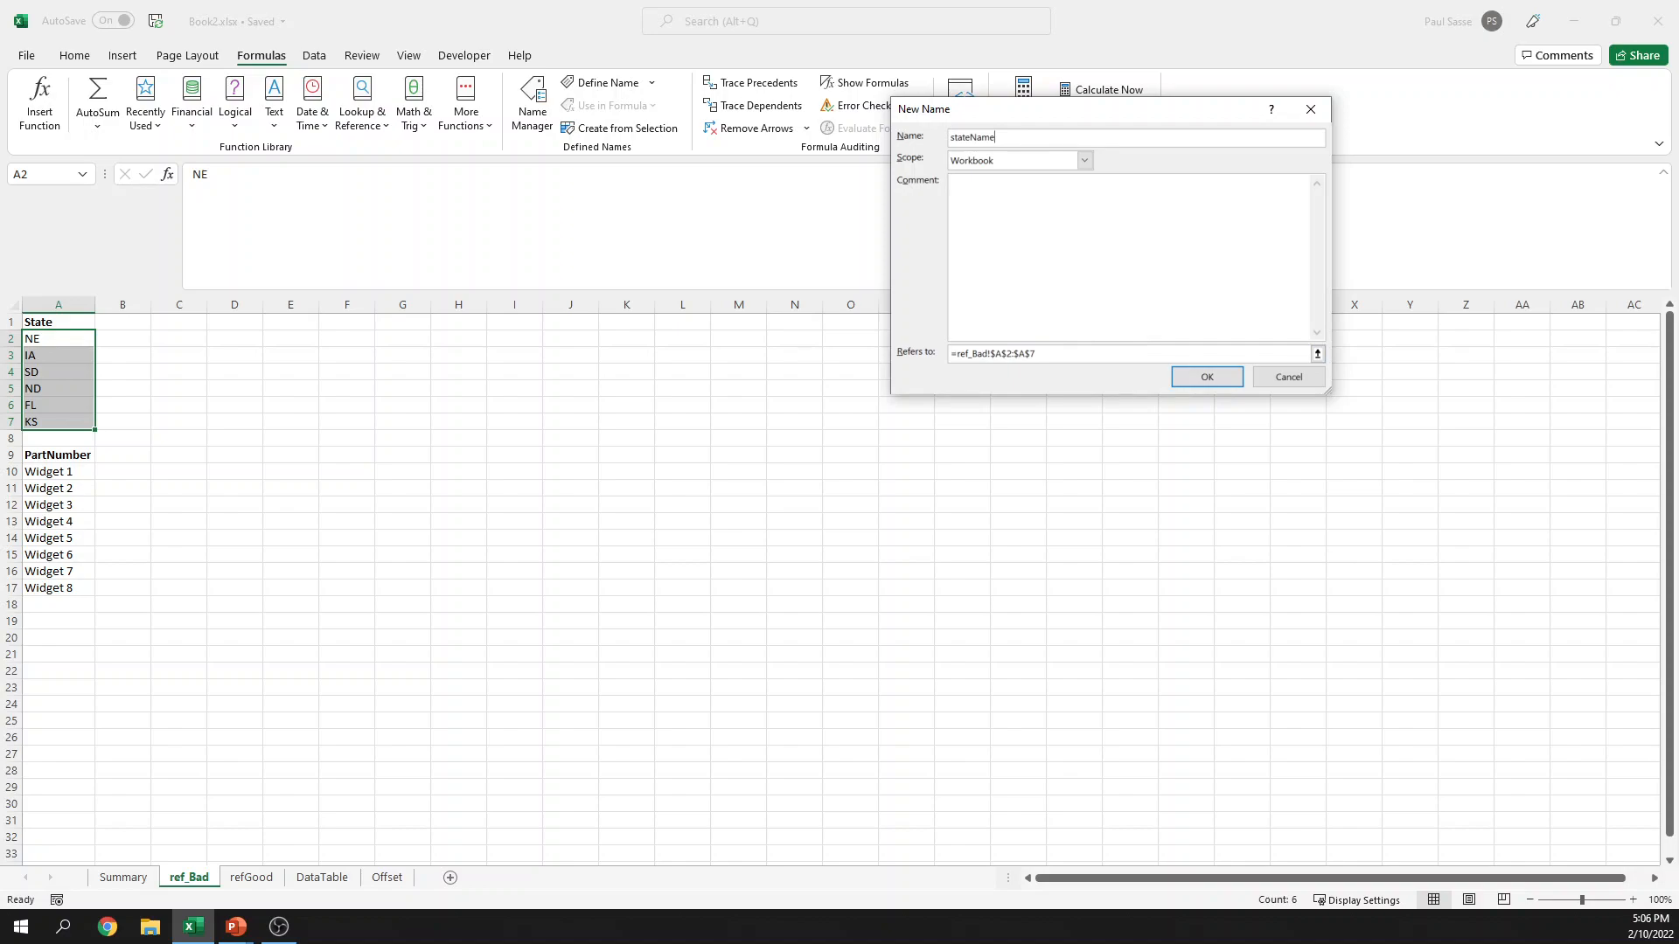
pyautogui.click(1317, 355)
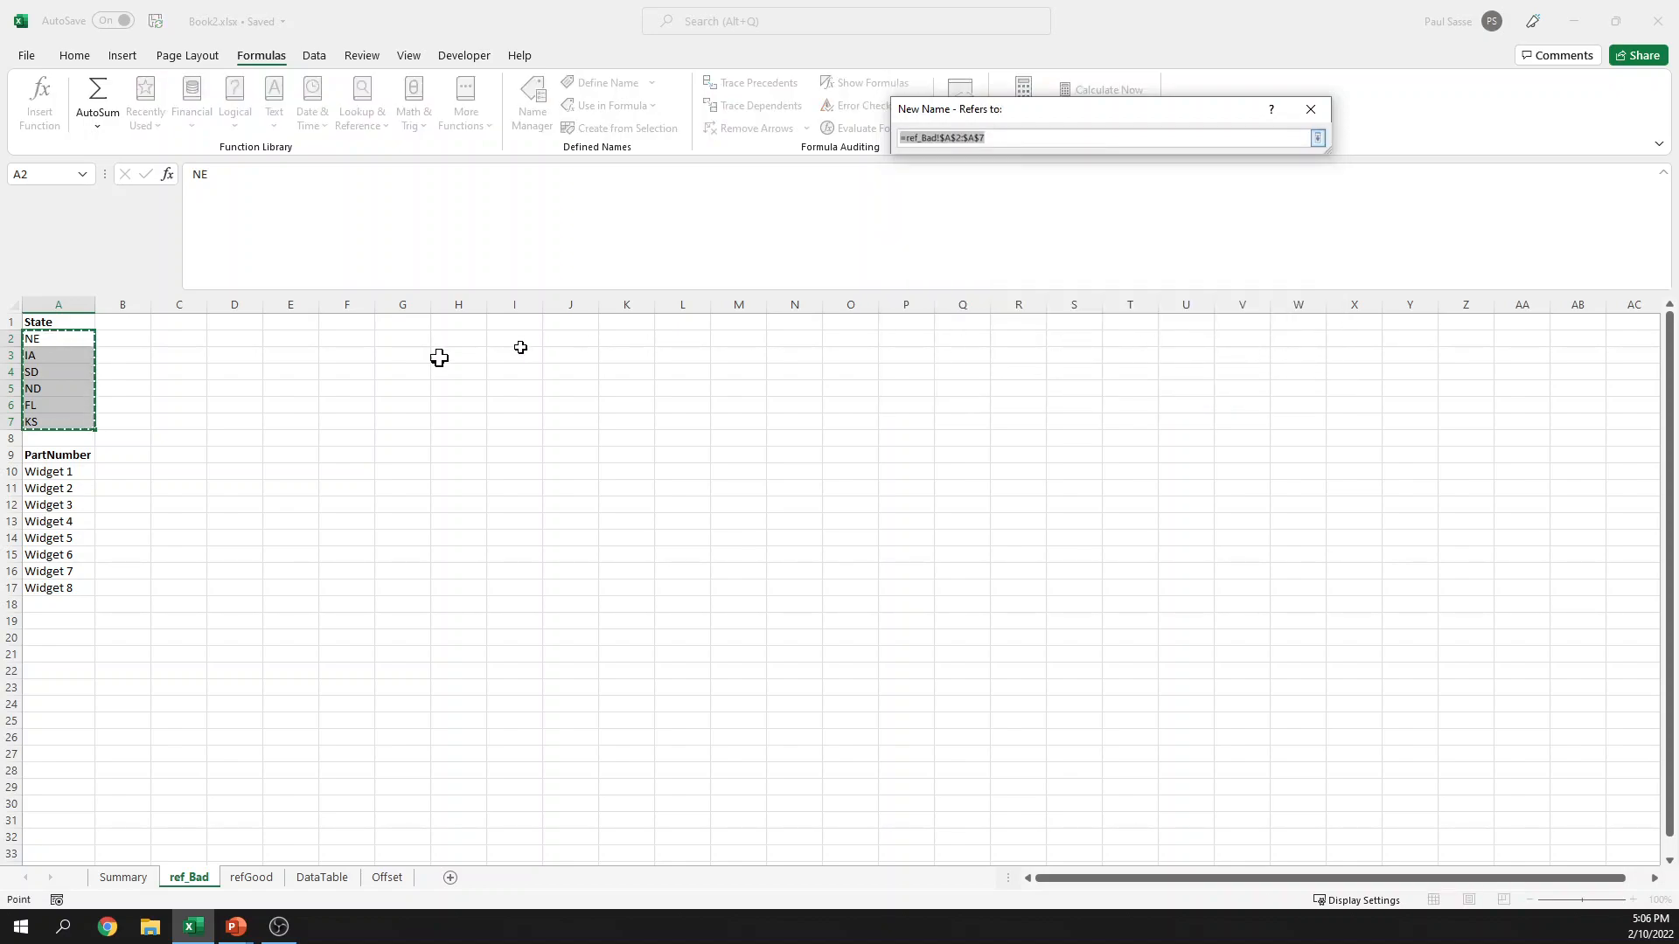
pyautogui.moveTo(77, 340); pyautogui.dragTo(52, 416)
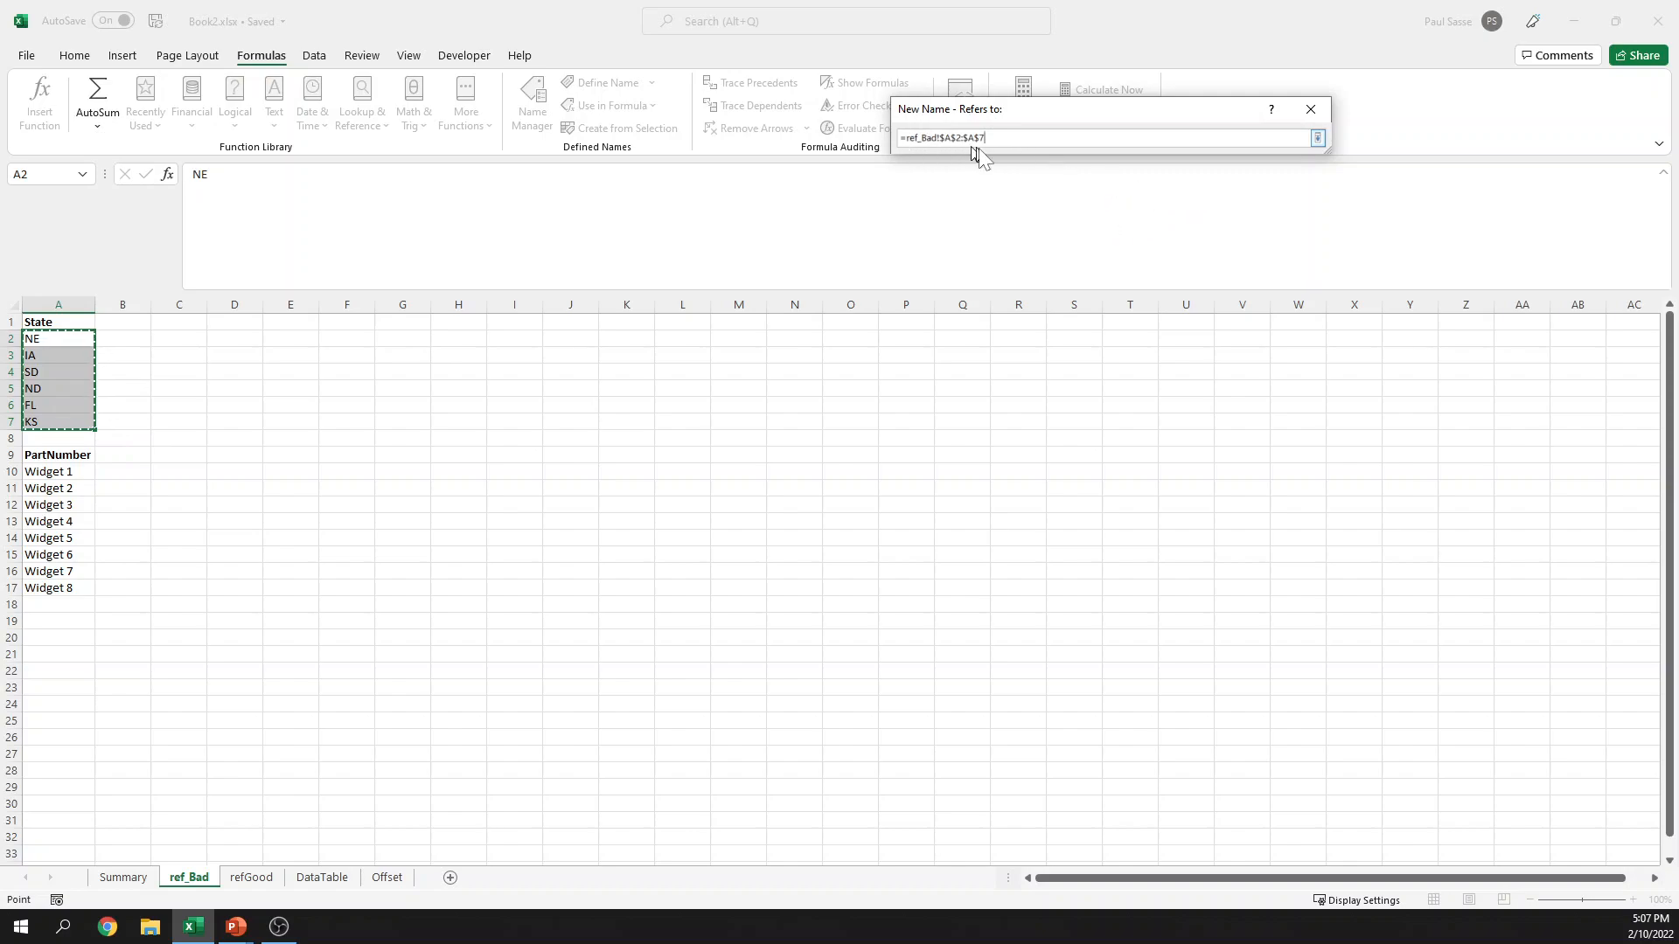
pyautogui.click(1317, 141)
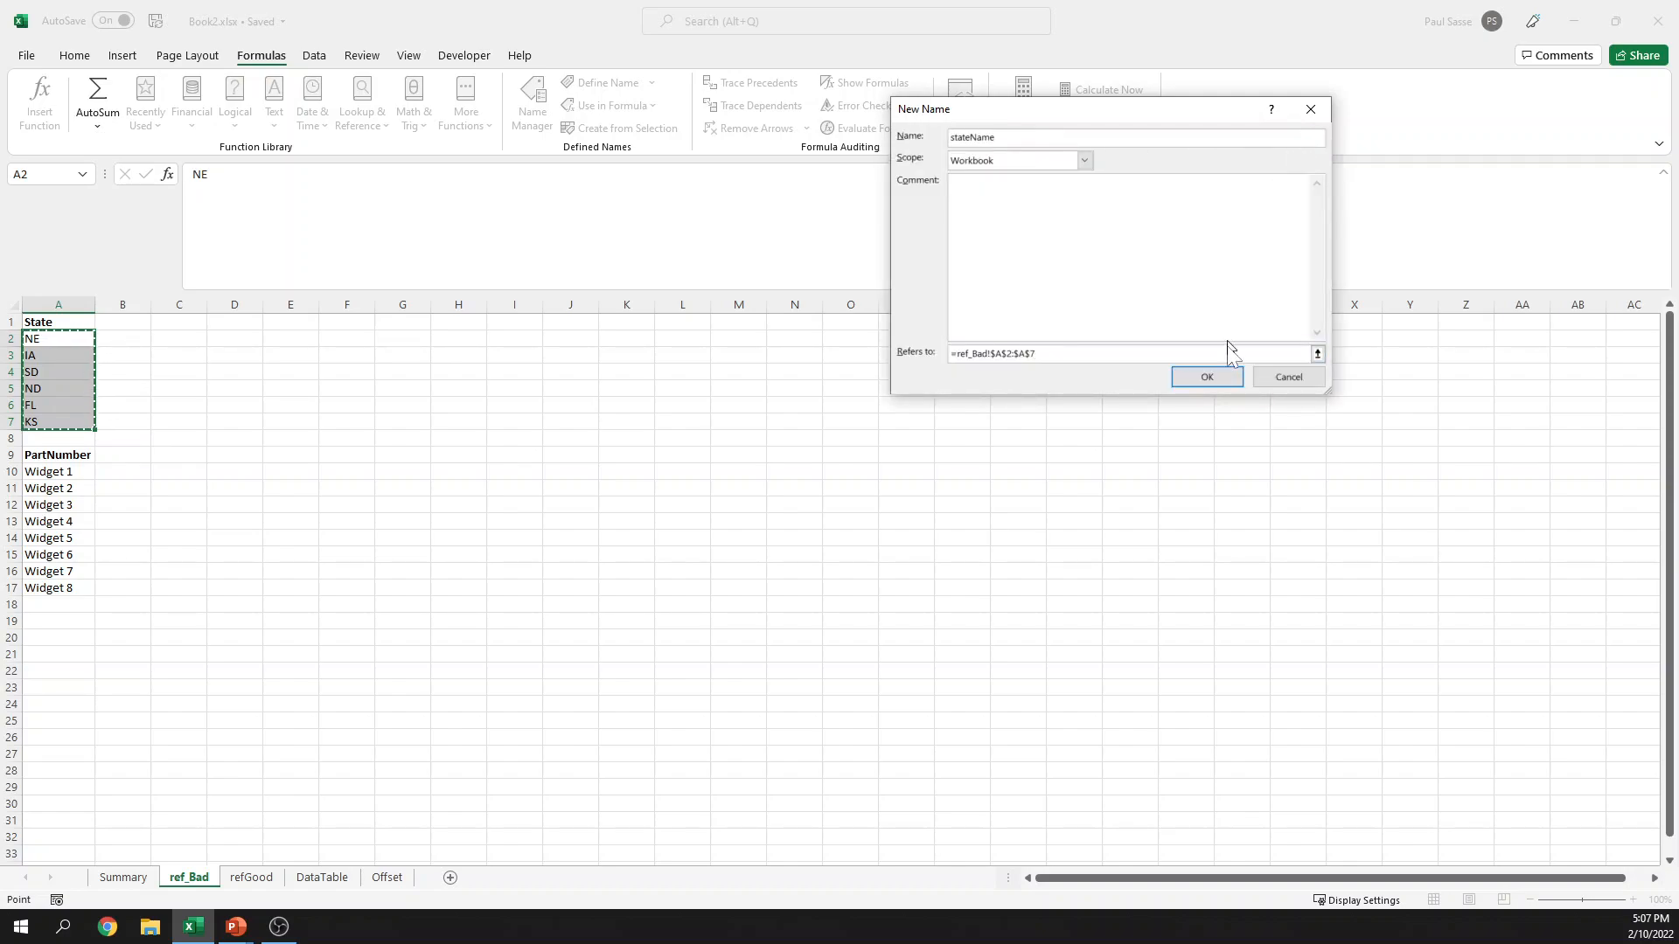
pyautogui.click(1224, 373)
# Step: Test the named range by going to the reference statename from an empty cell
pyautogui.click(1058, 406)
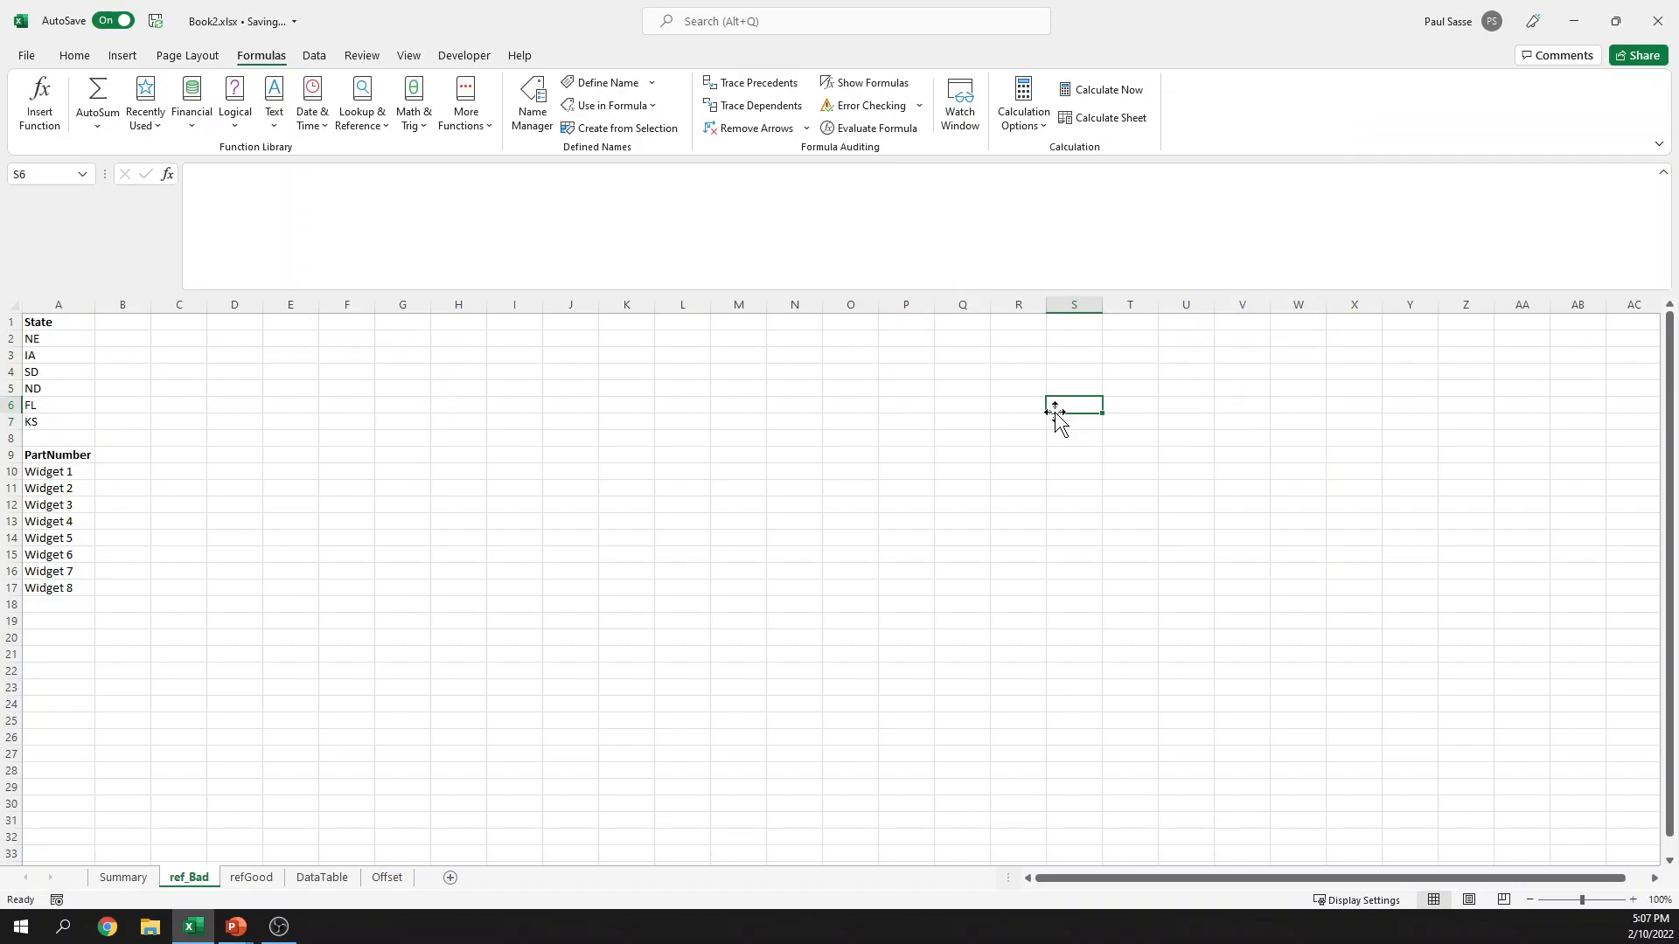
pyautogui.press('F5')
pyautogui.write('stat')
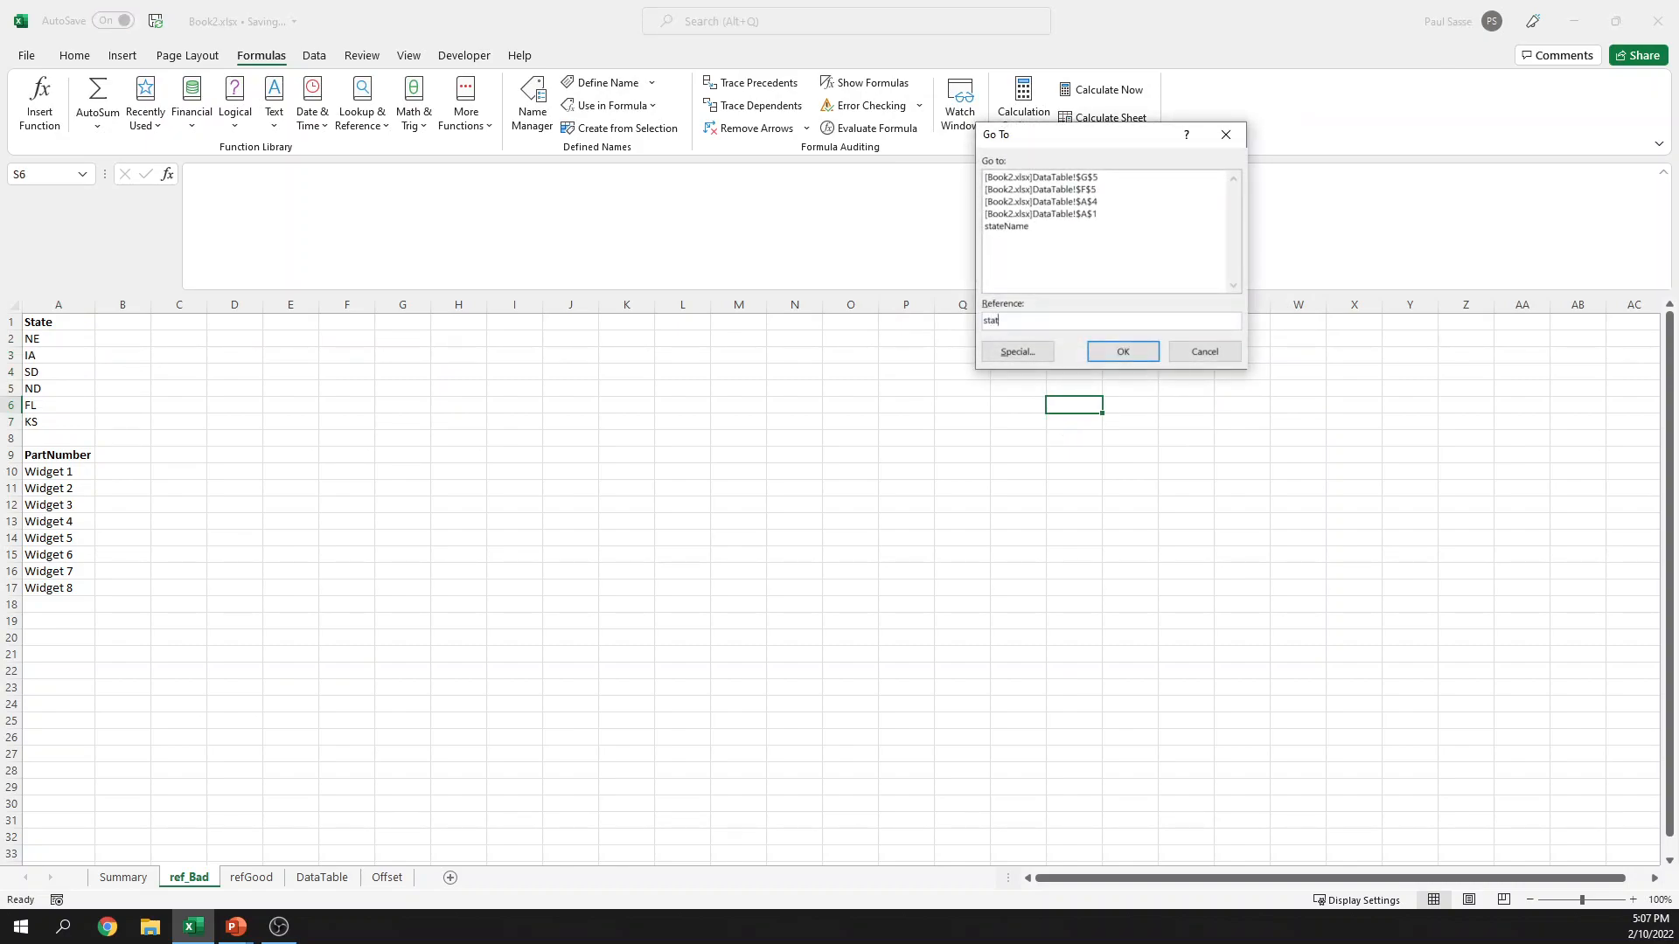
pyautogui.write('ename')
pyautogui.press('Return')
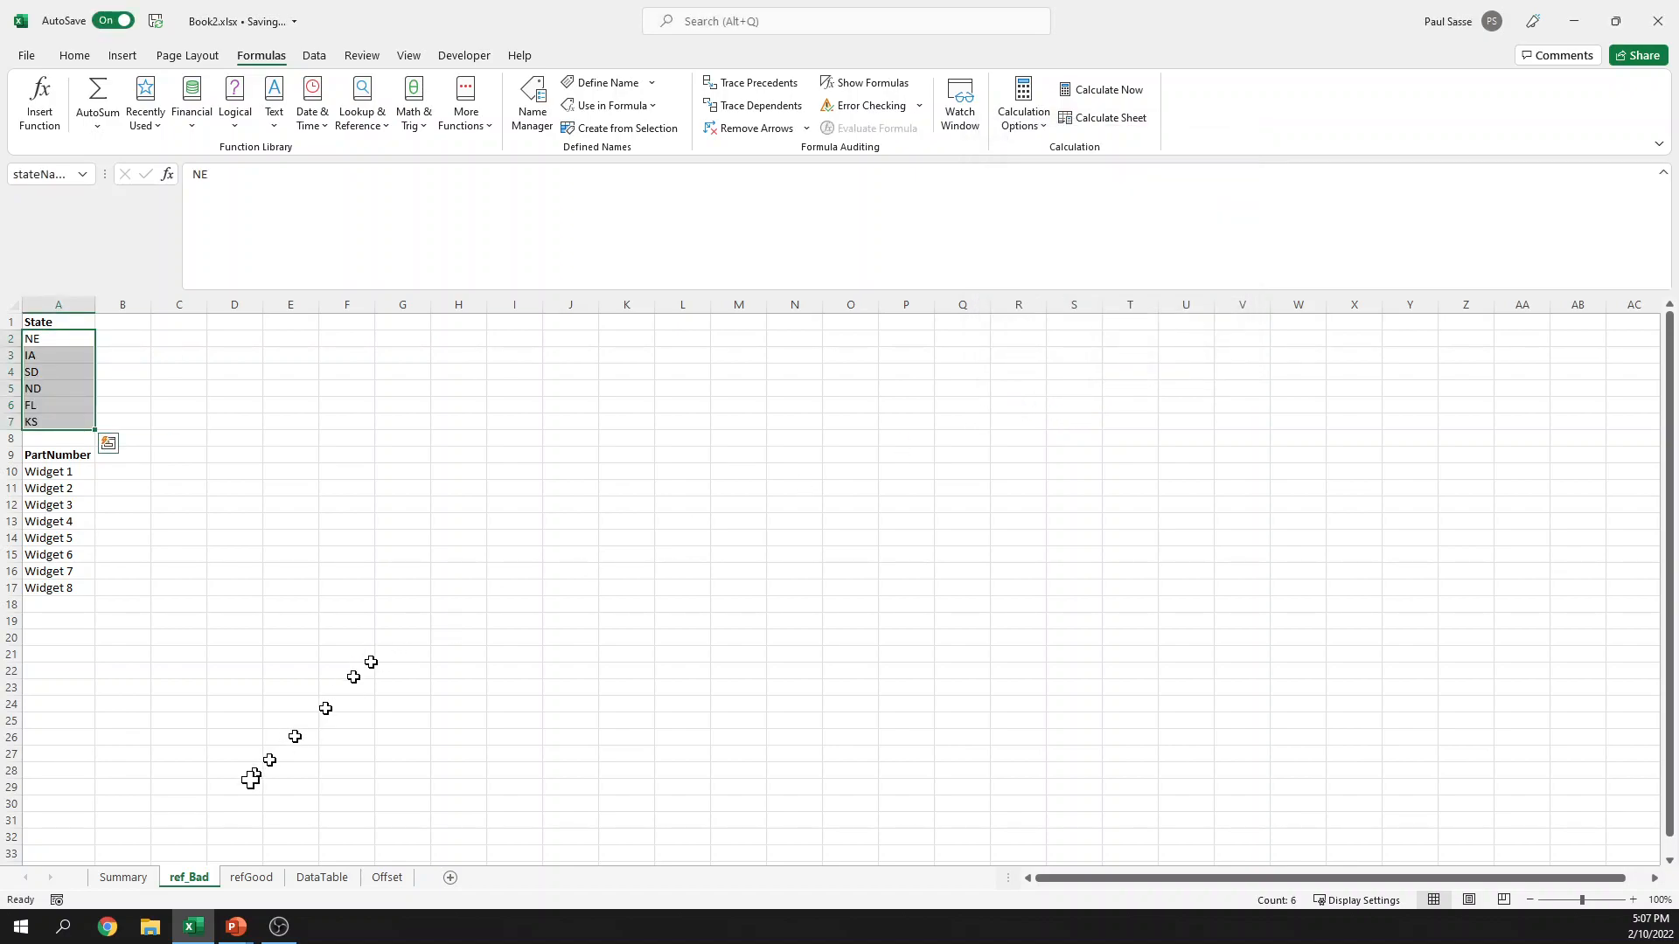
# Step: Extend data validation to State cells C2:C25 on the DataTable sheet, using a list sourced from =statename
pyautogui.click(322, 879)
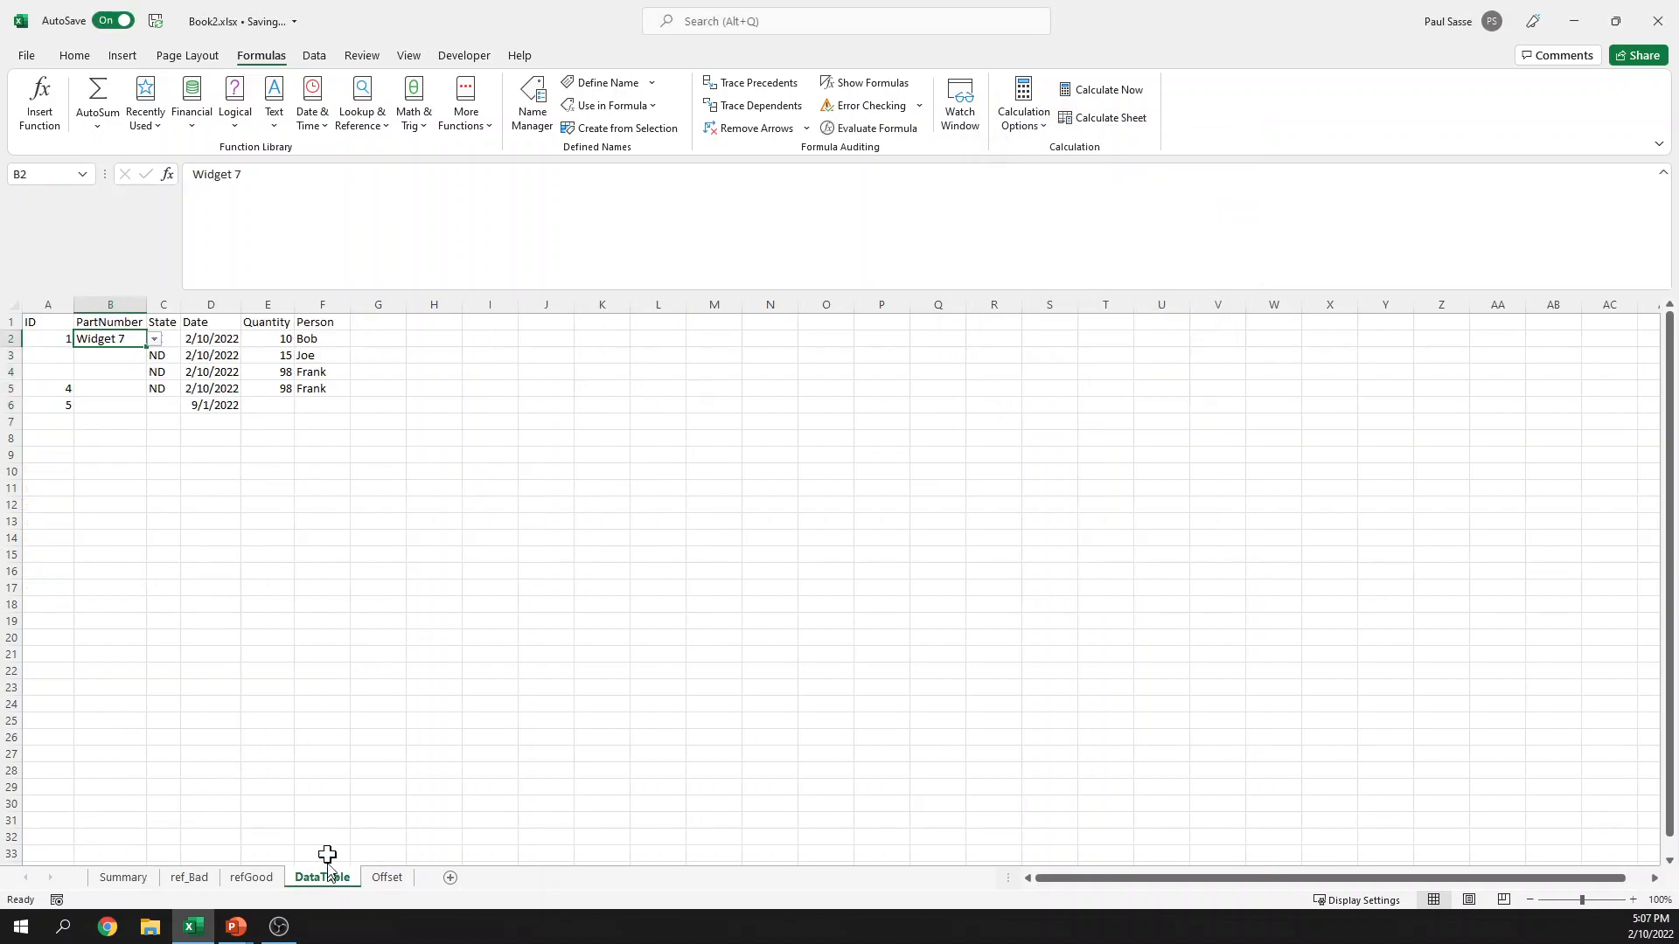
pyautogui.click(171, 339)
pyautogui.hotkey('shift', 'Down')
pyautogui.hotkey('shift', 'Down')
pyautogui.hotkey('shift', 'Down')
pyautogui.hotkey('shift', 'Down')
pyautogui.hotkey('shift', 'Down')
pyautogui.hotkey('shift', 'Down')
pyautogui.hotkey('shift', 'Down')
pyautogui.hotkey('shift', 'Down')
pyautogui.hotkey('shift', 'Down')
pyautogui.hotkey('shift', 'Down')
pyautogui.hotkey('shift', 'Down')
pyautogui.hotkey('shift', 'Down')
pyautogui.hotkey('shift', 'Down')
pyautogui.hotkey('shift', 'Down')
pyautogui.hotkey('shift', 'Down')
pyautogui.hotkey('shift', 'Down')
pyautogui.hotkey('shift', 'Down')
pyautogui.hotkey('shift', 'Down')
pyautogui.hotkey('shift', 'Down')
pyautogui.hotkey('shift', 'Down')
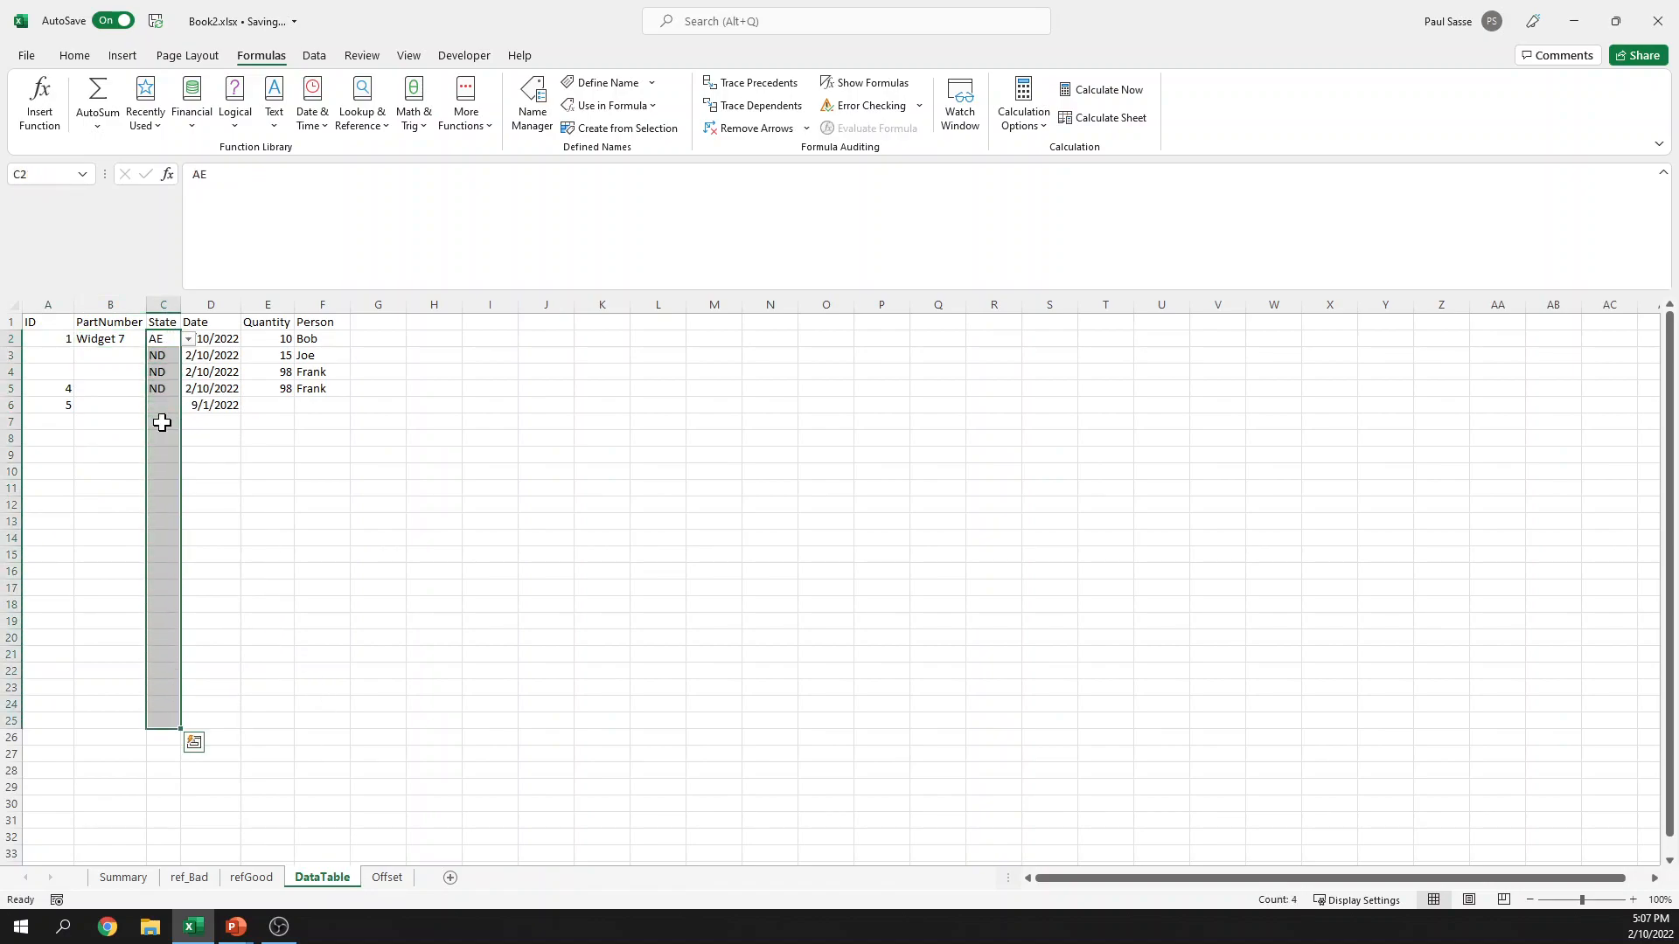
pyautogui.click(314, 56)
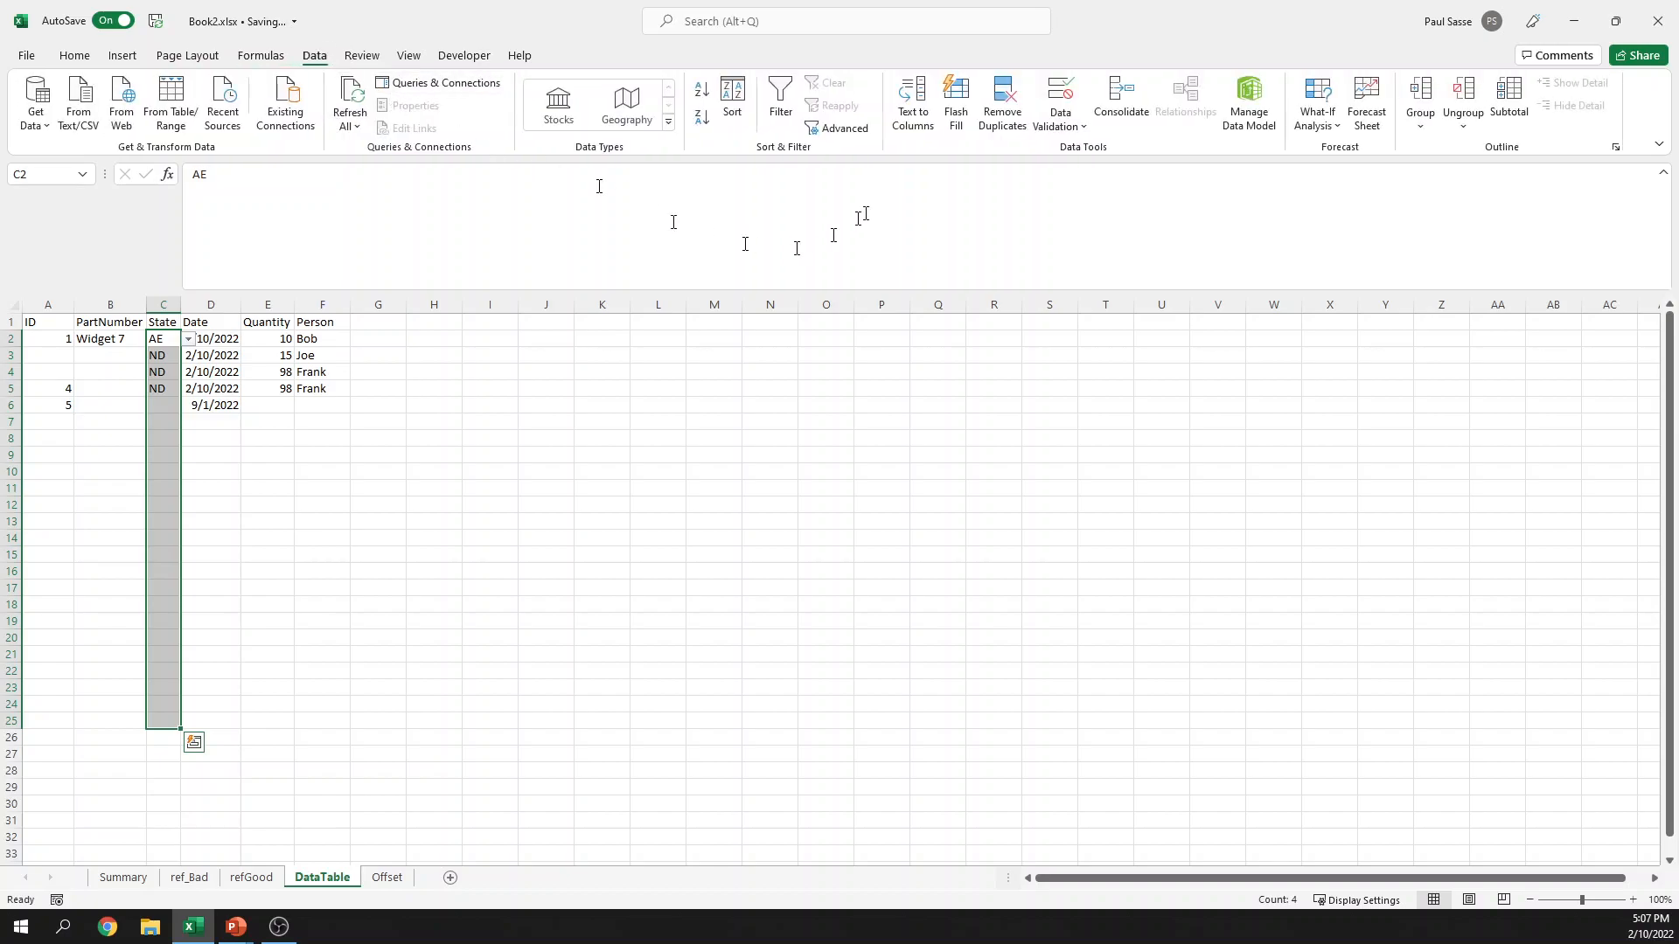
pyautogui.click(1068, 131)
pyautogui.click(1070, 156)
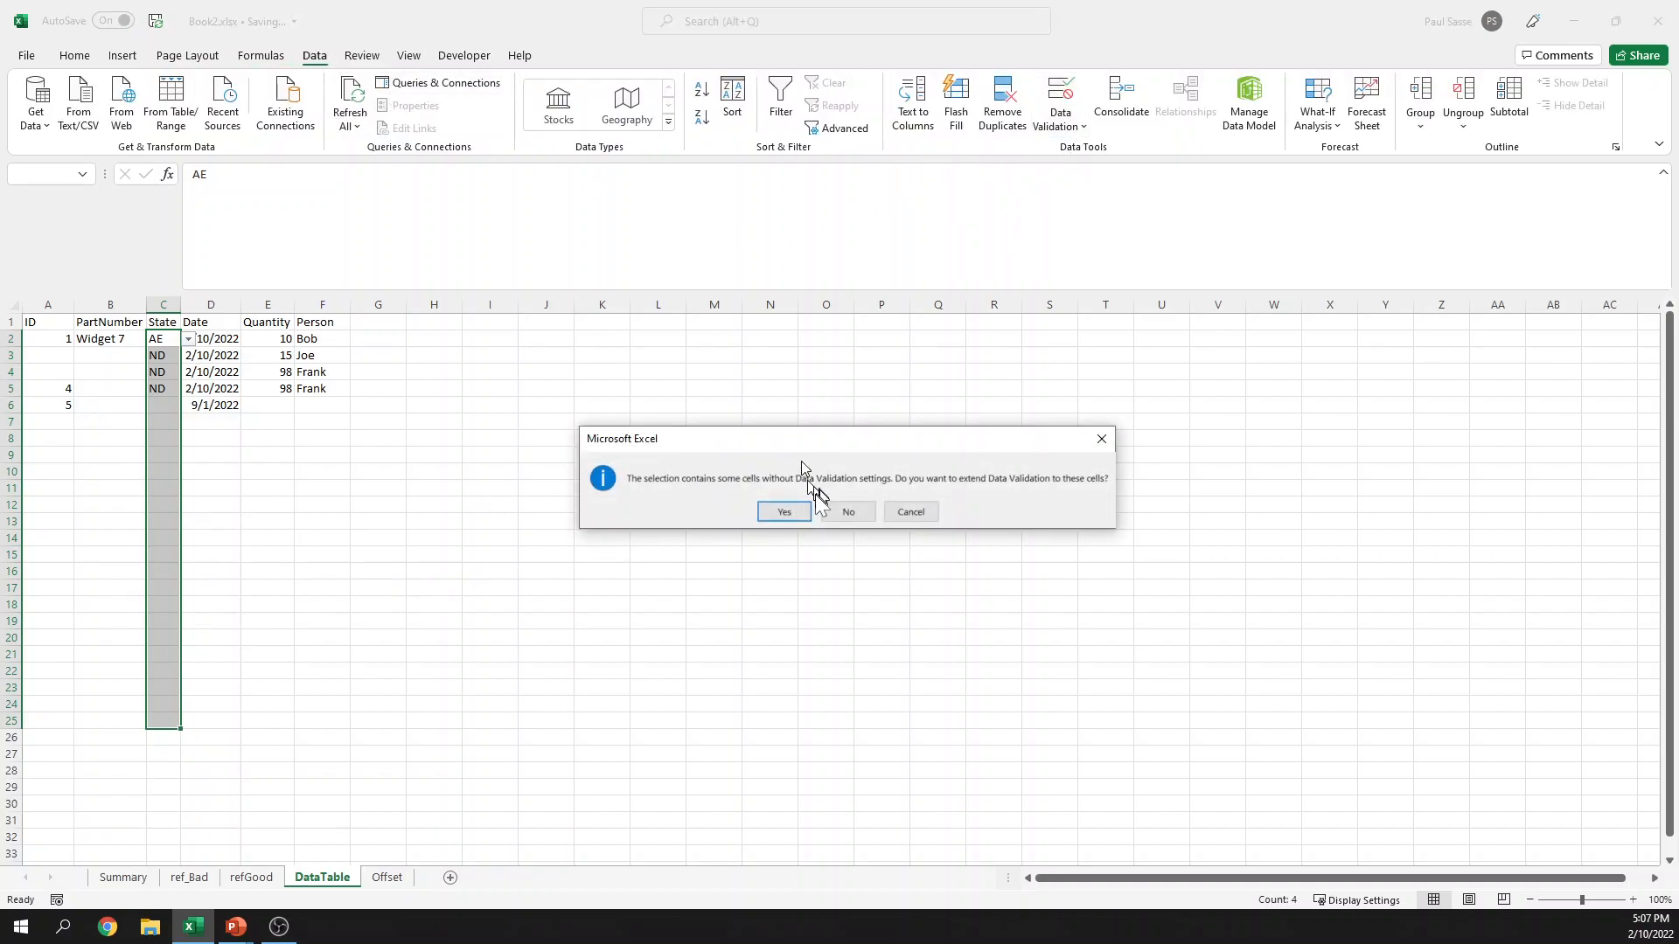
pyautogui.click(792, 509)
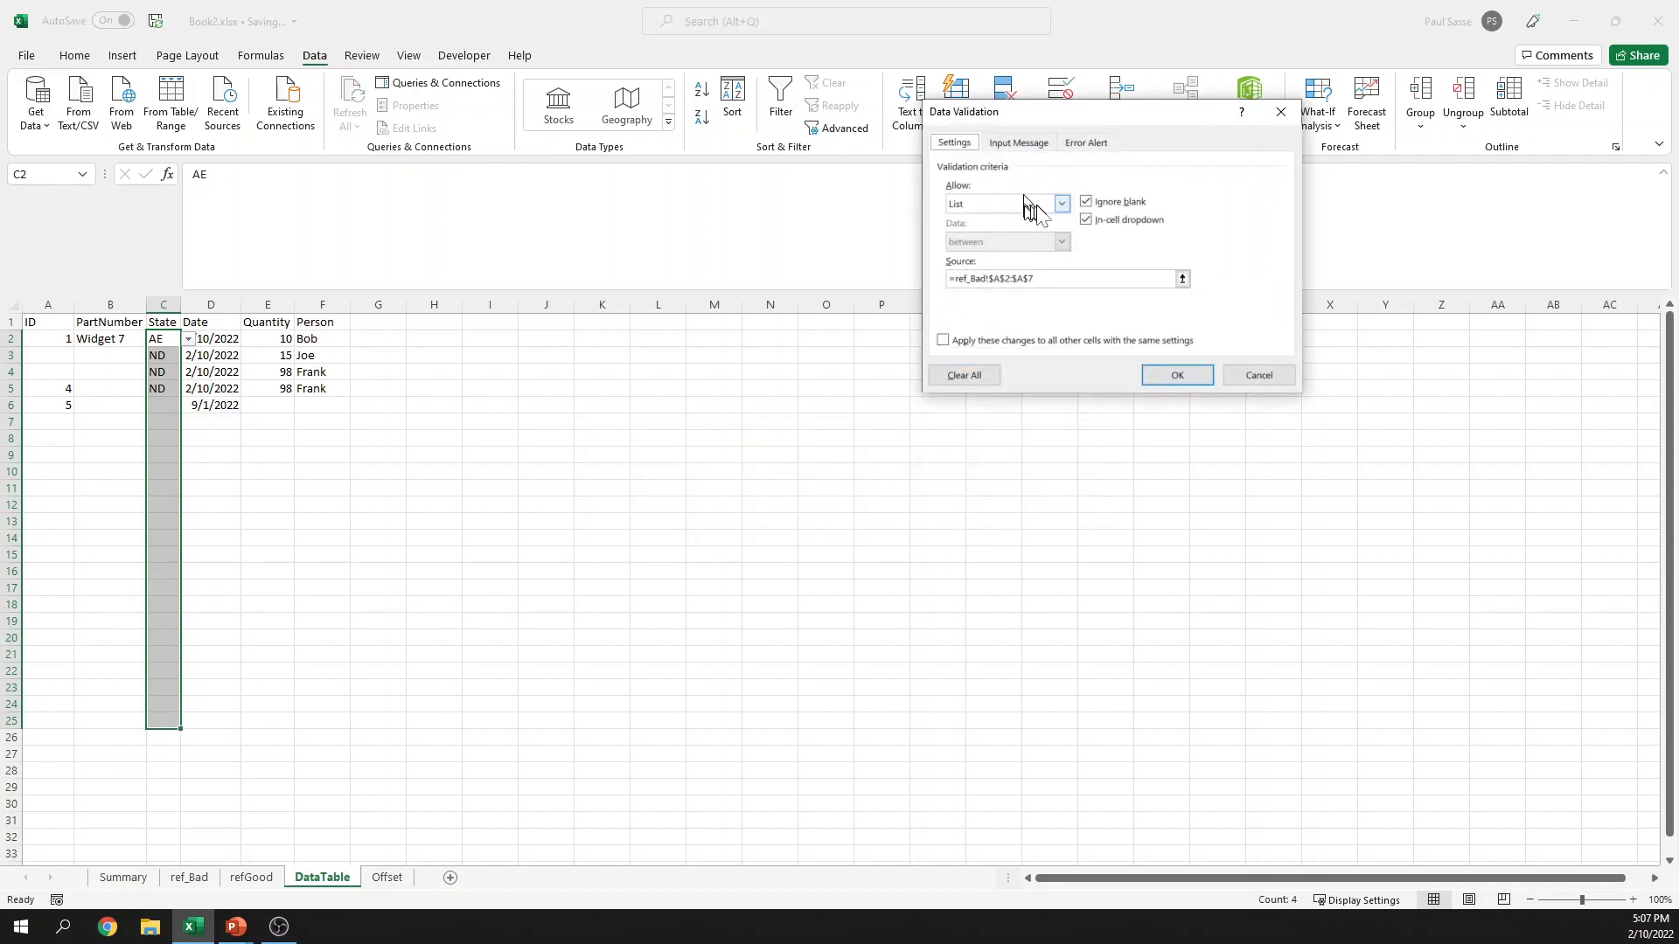
pyautogui.click(1053, 278)
pyautogui.press('BackSpace')
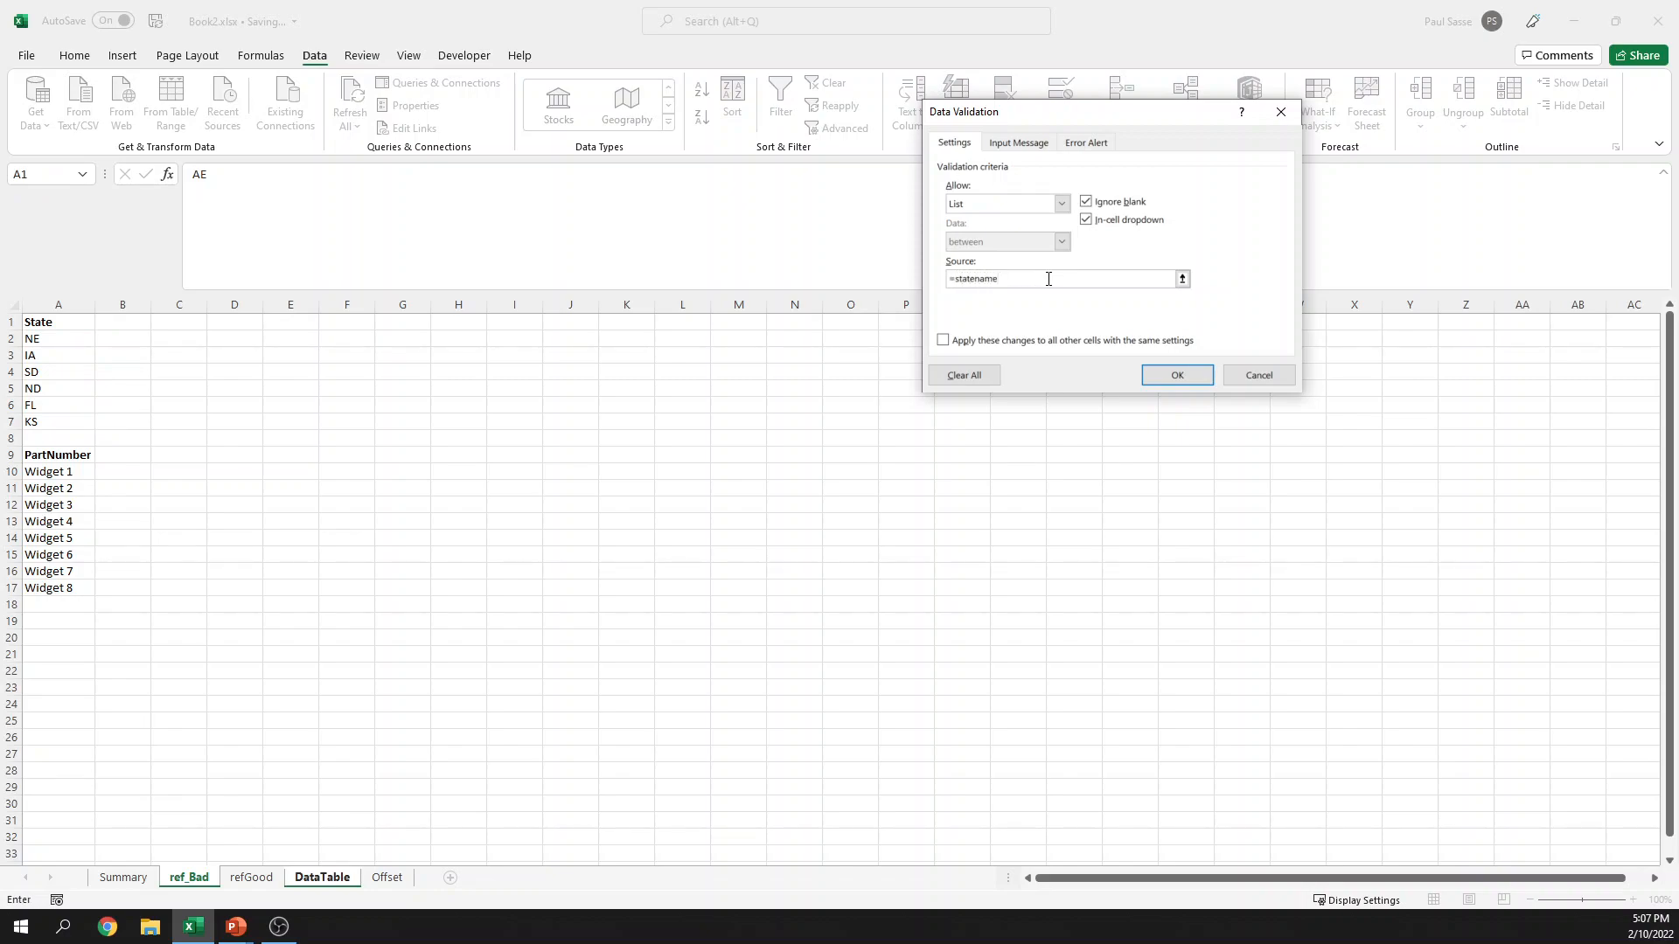
pyautogui.click(1174, 376)
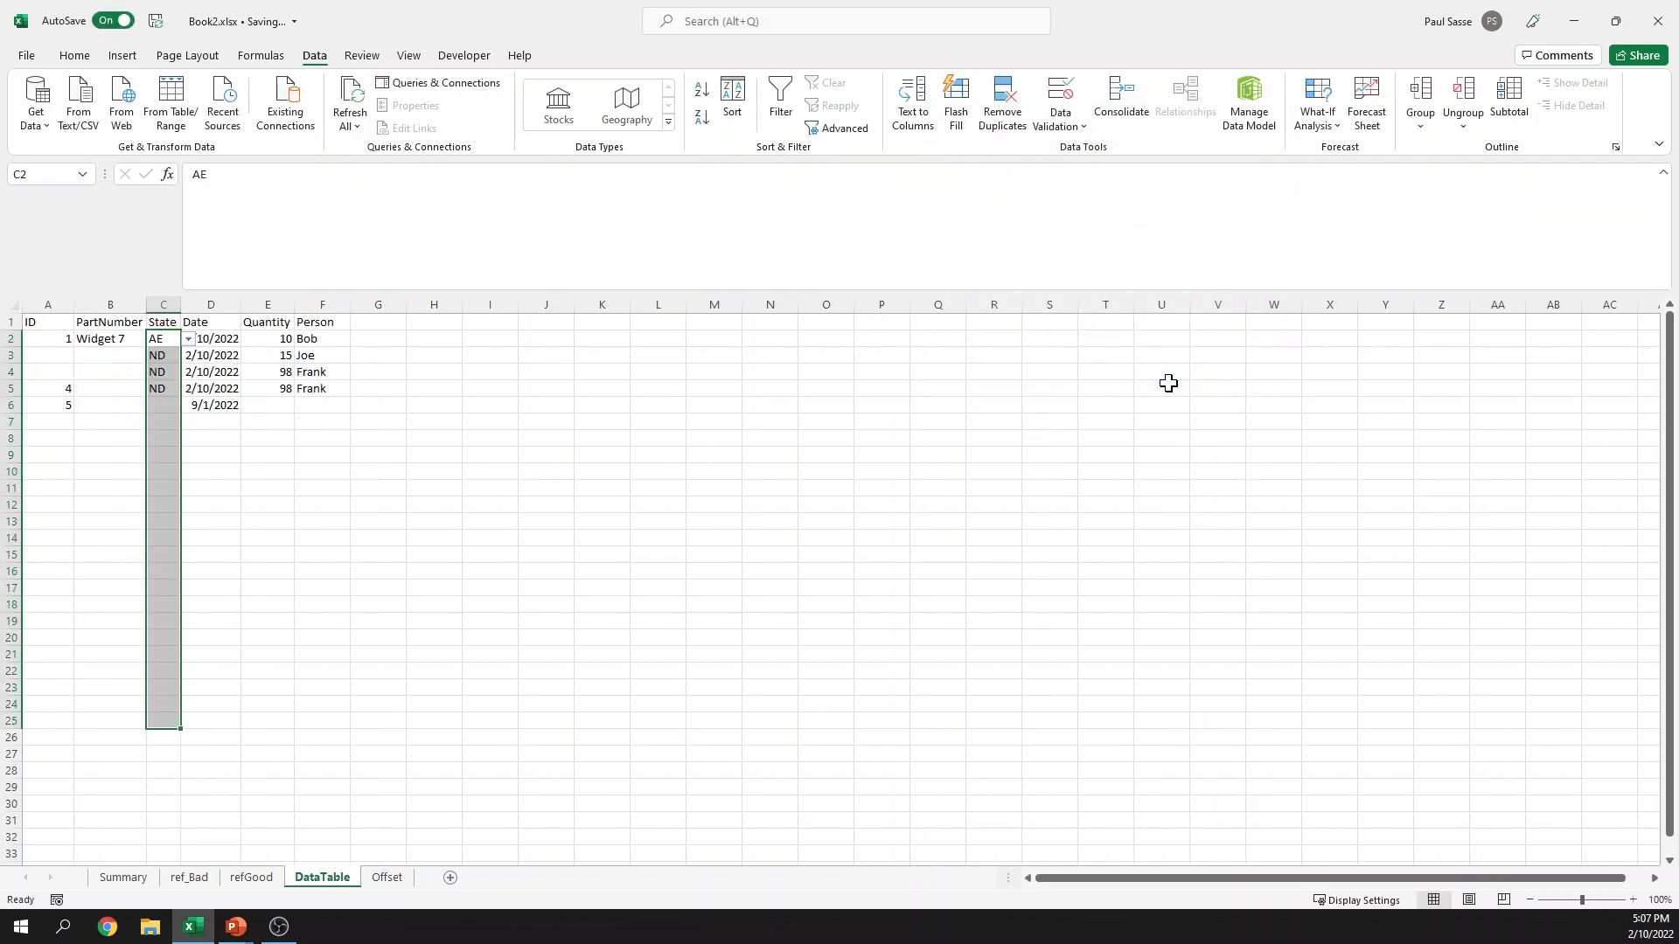
# Step: Choose SD from the dropdown as the State in C2
pyautogui.click(275, 453)
pyautogui.click(167, 341)
pyautogui.click(188, 340)
pyautogui.click(145, 376)
pyautogui.click(205, 452)
# Step: Review the data validation settings of empty State cell C10 without changing them
pyautogui.click(163, 471)
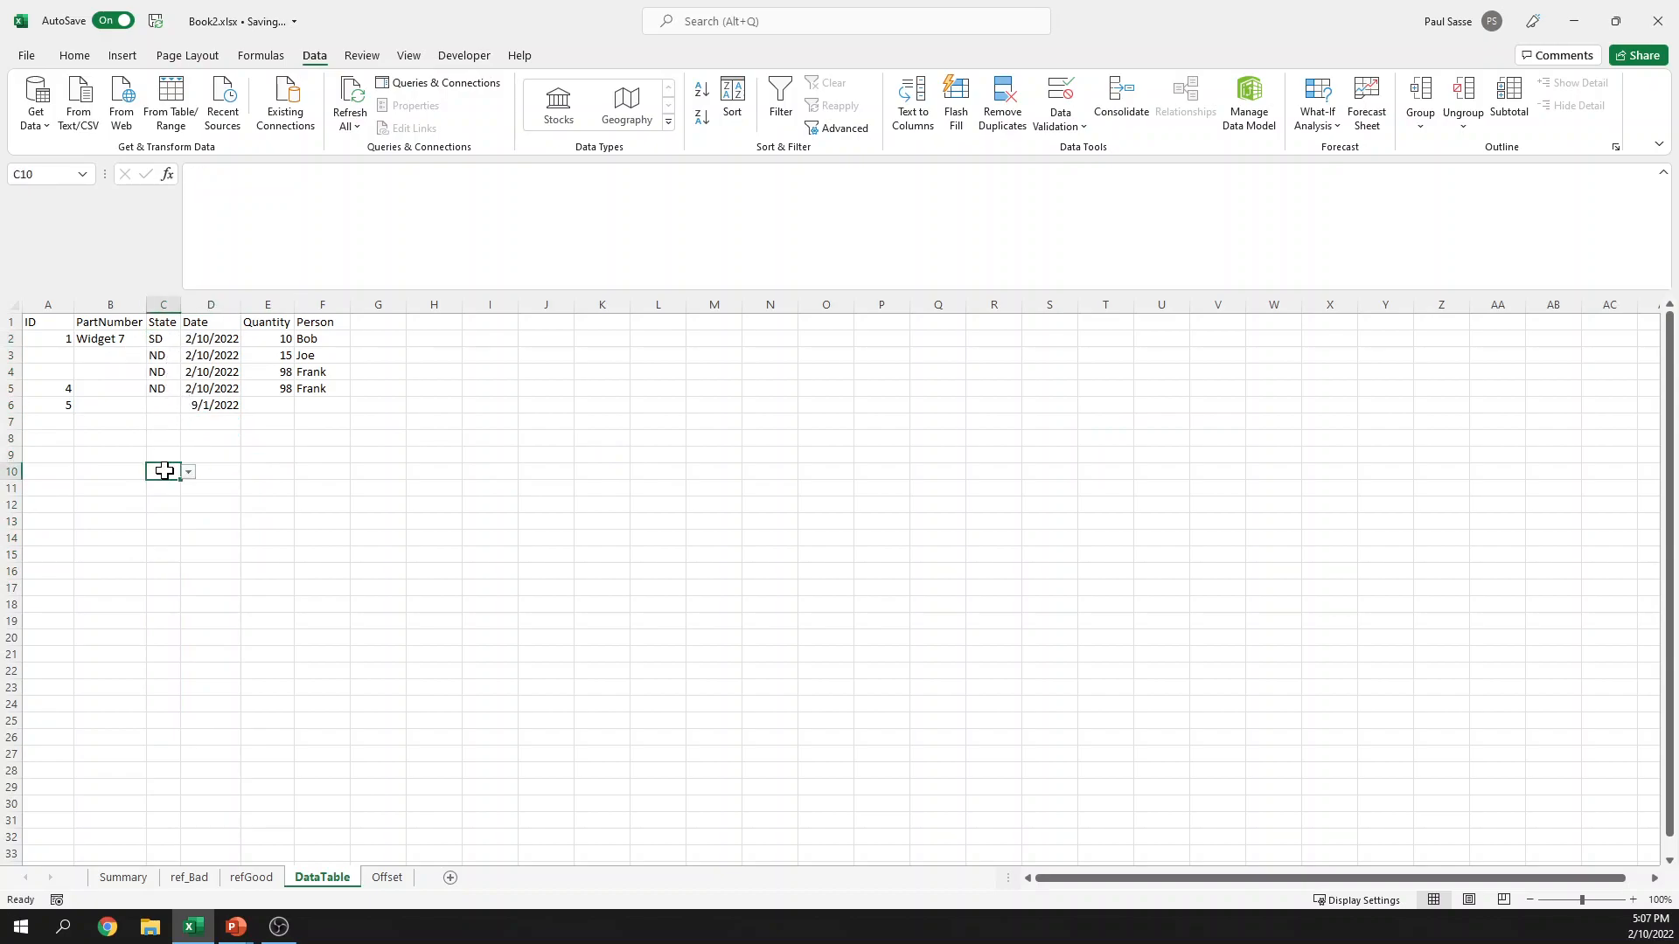
pyautogui.click(1067, 127)
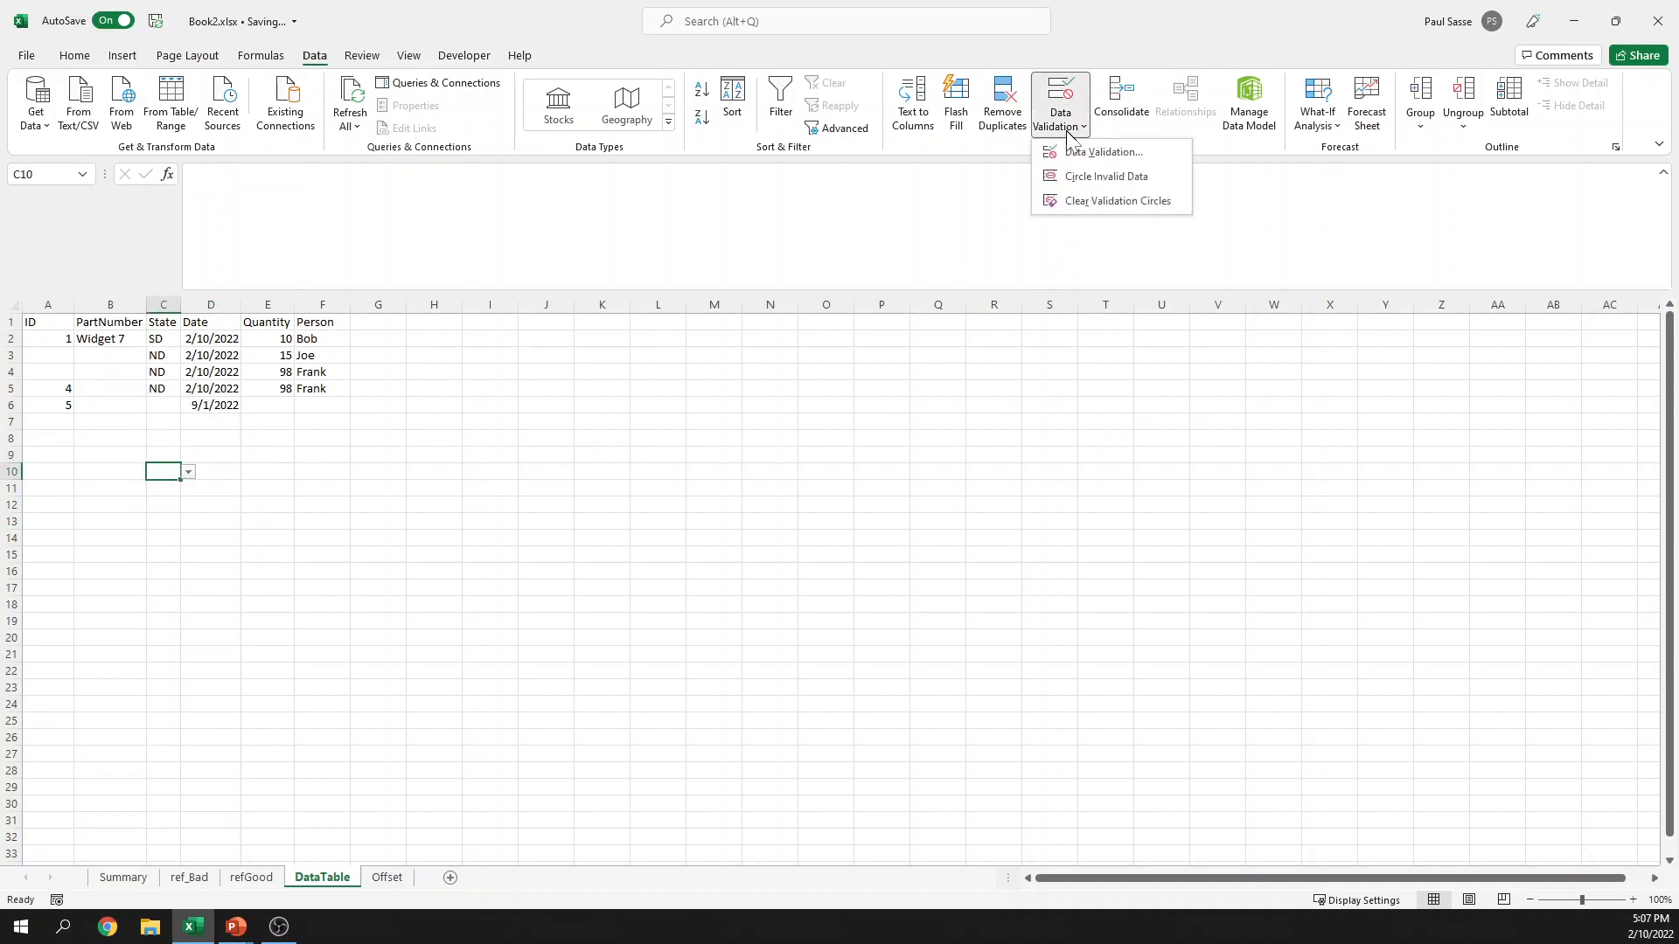
pyautogui.click(1072, 152)
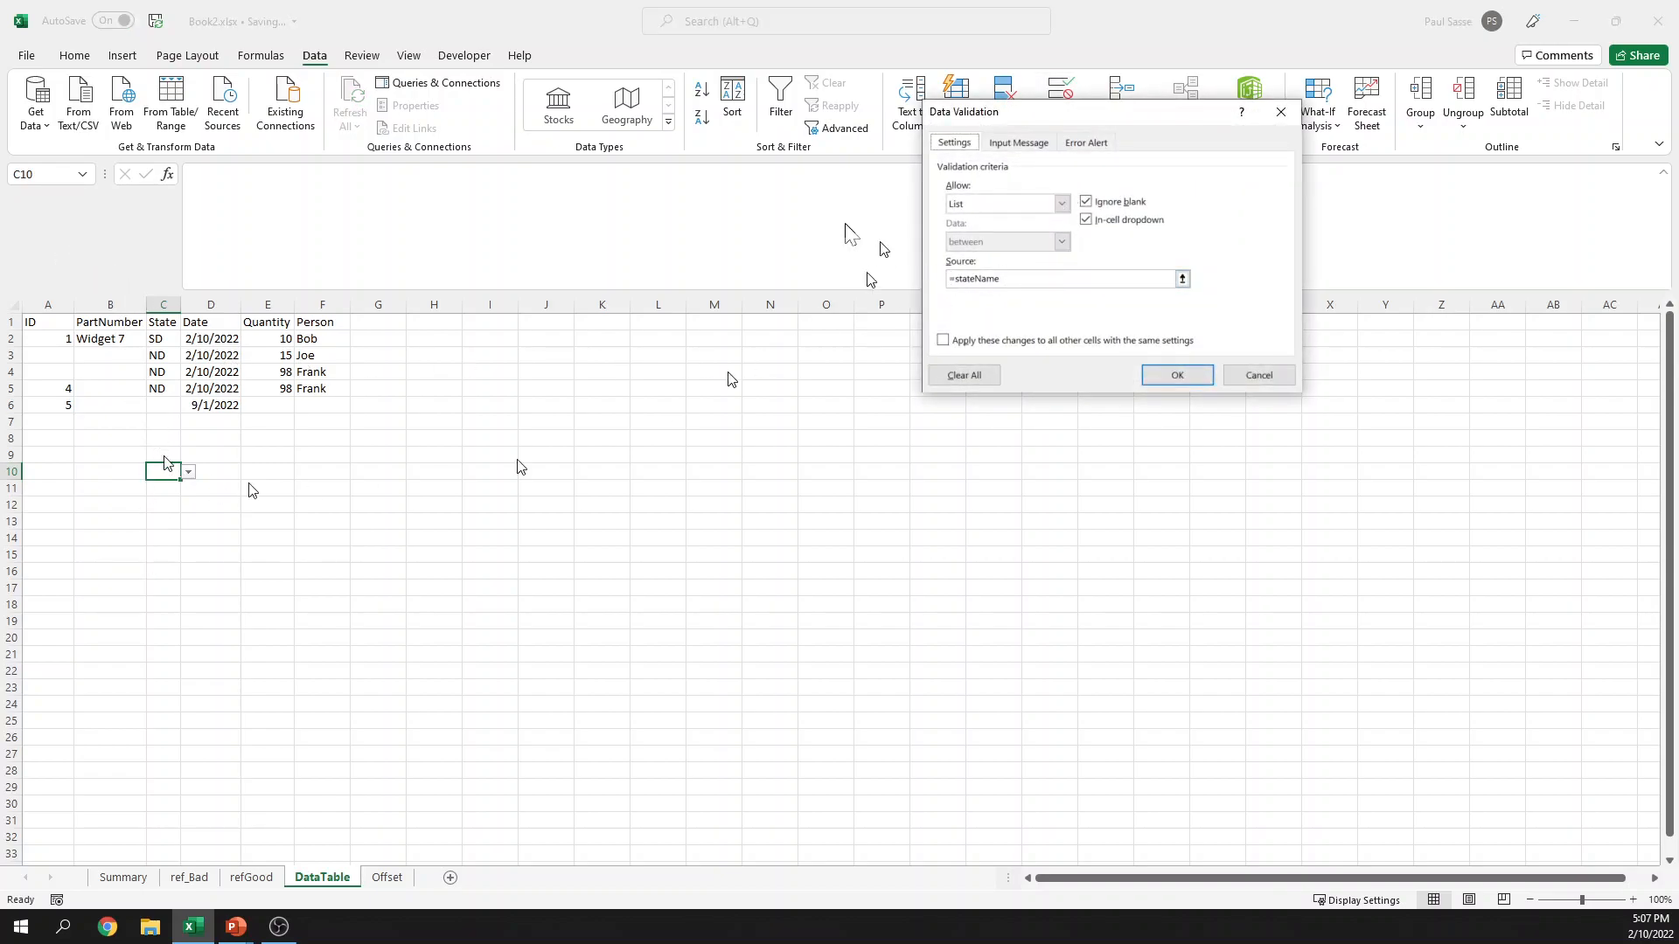
pyautogui.click(1259, 376)
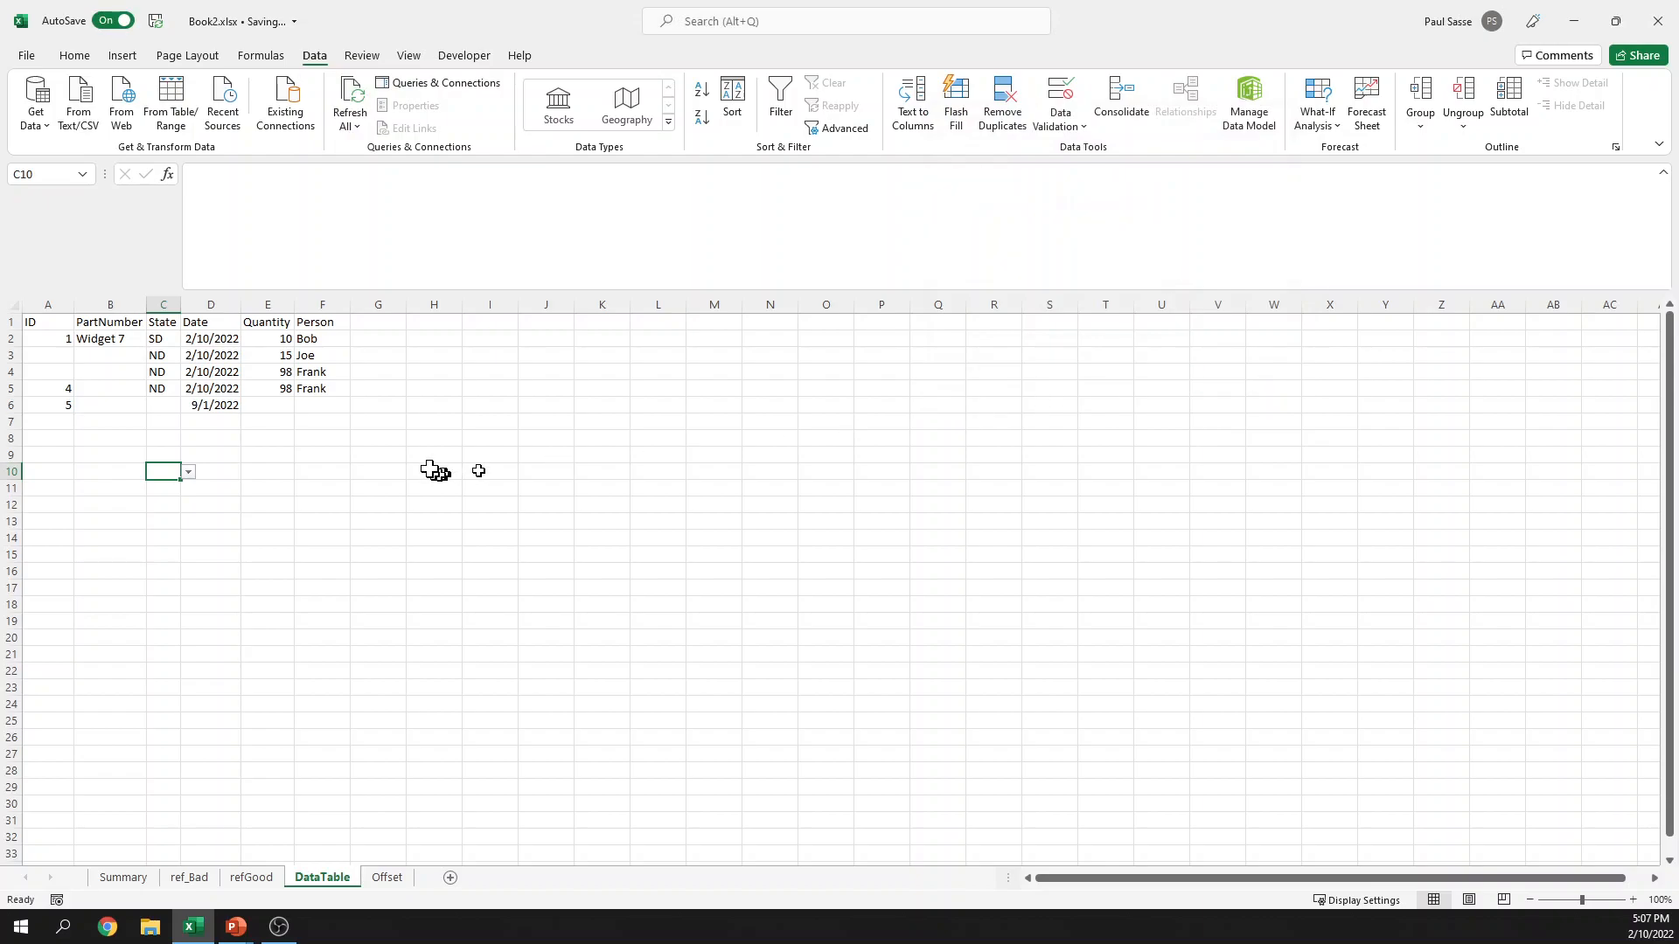
# Step: Go to the stateName range from DataTable twice, first by entering its reference and again by picking it from the list
pyautogui.hotkey('ctrl', 'g')
pyautogui.write('stat')
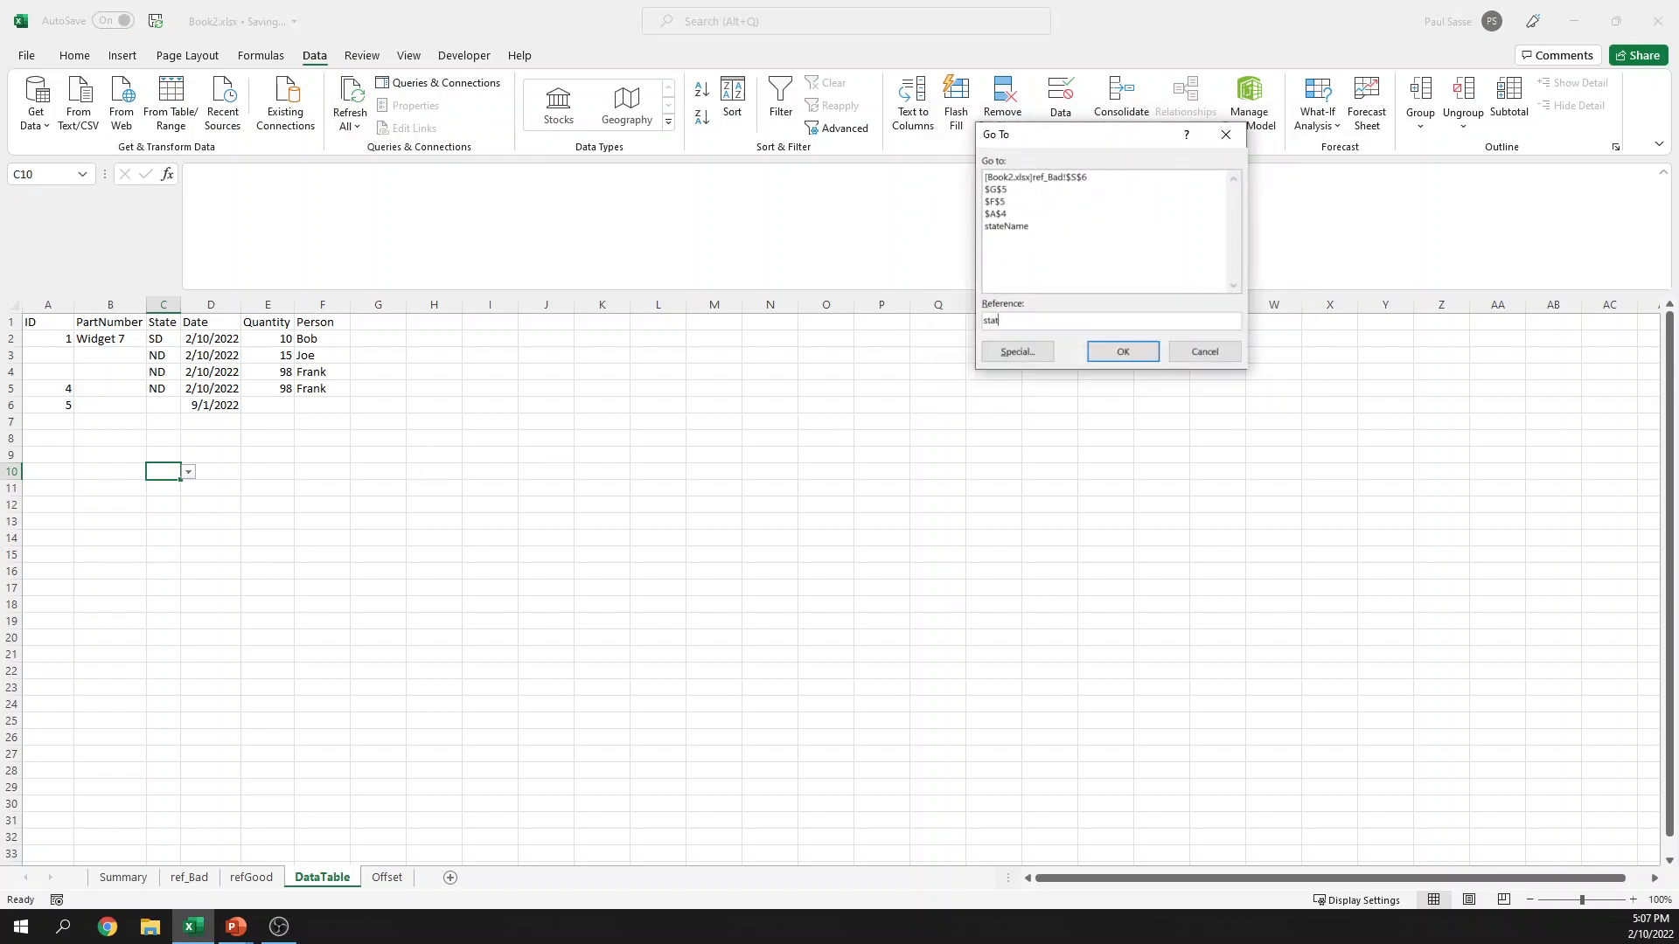
pyautogui.press('Return')
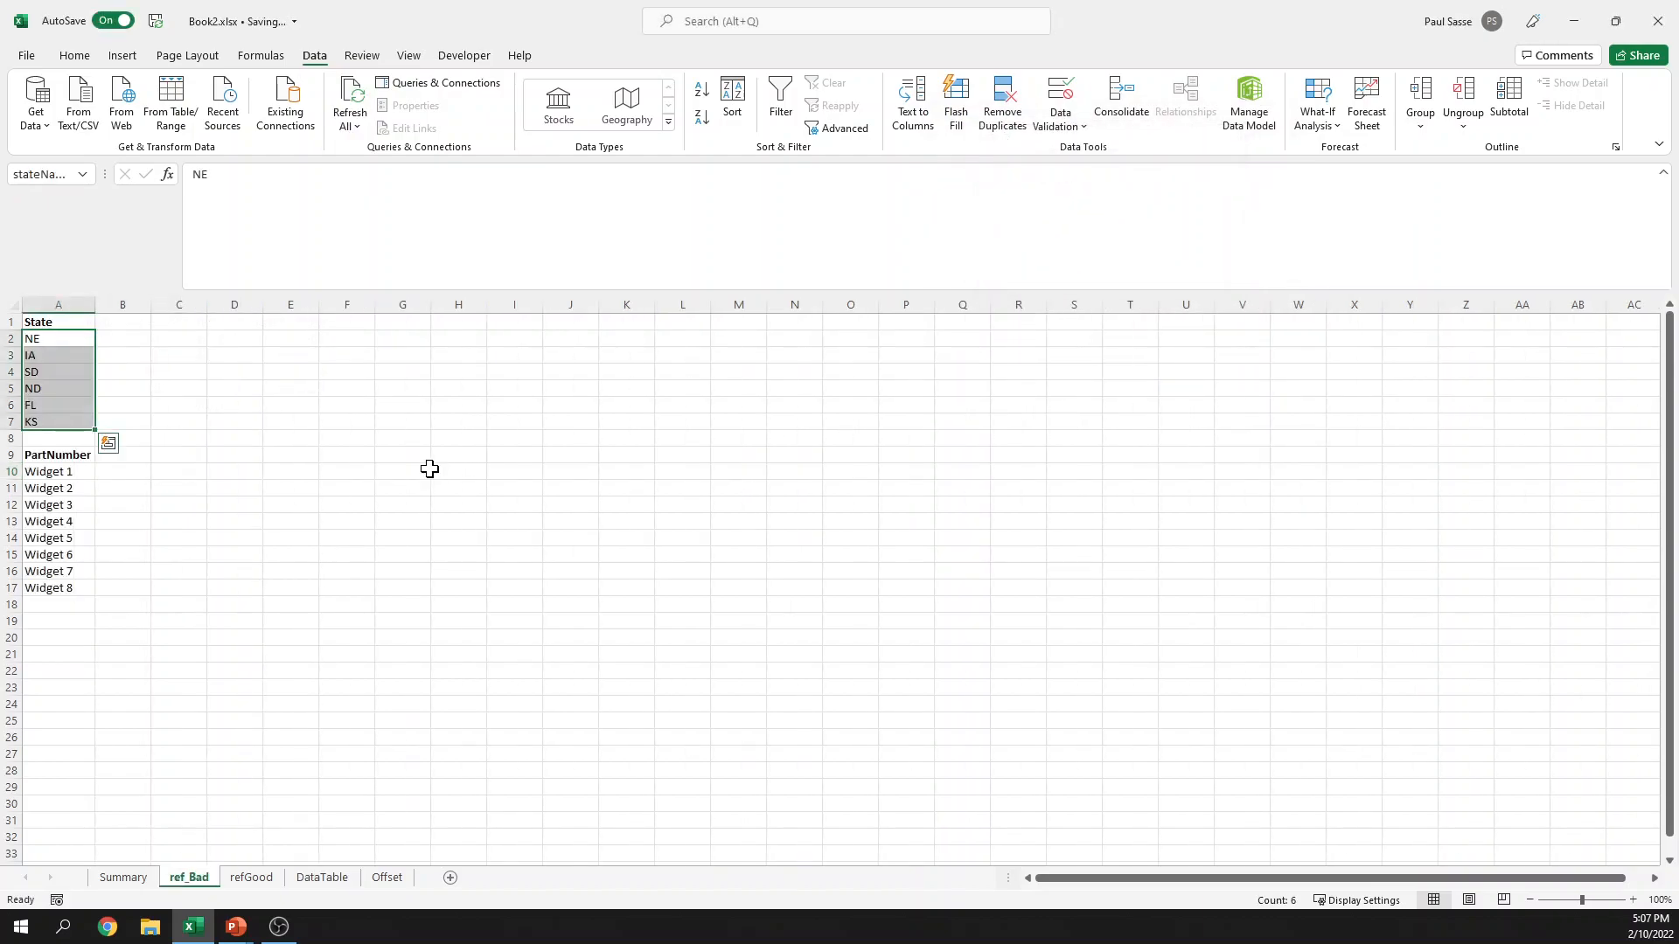
pyautogui.click(322, 877)
pyautogui.hotkey('ctrl', 'g')
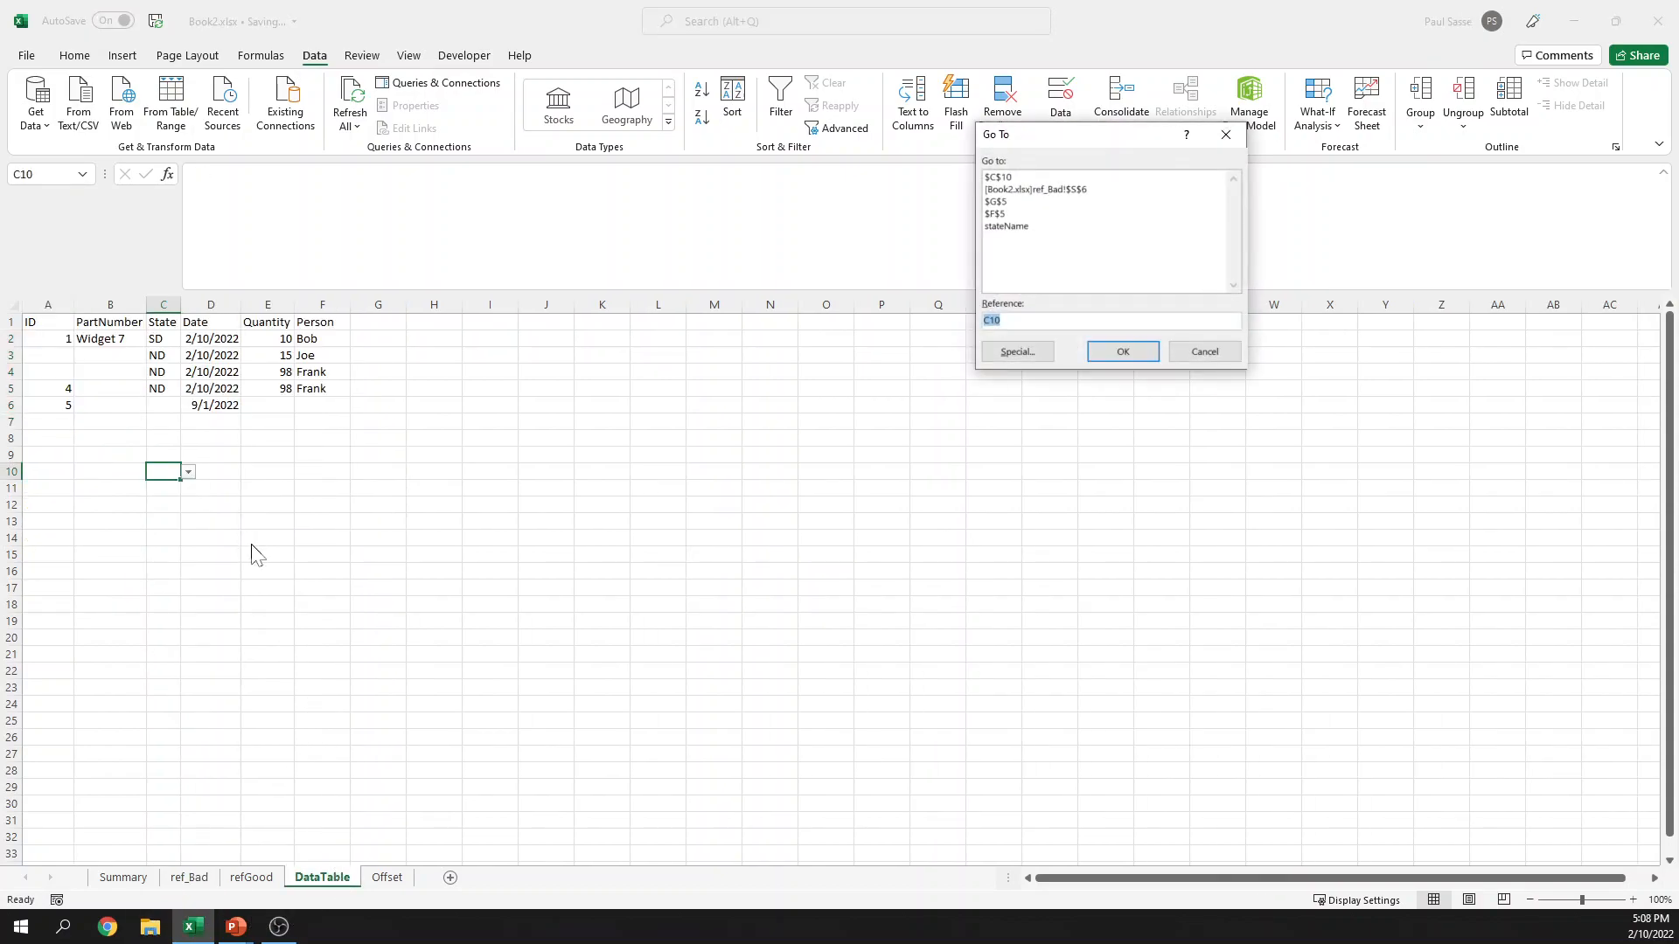
pyautogui.click(997, 227)
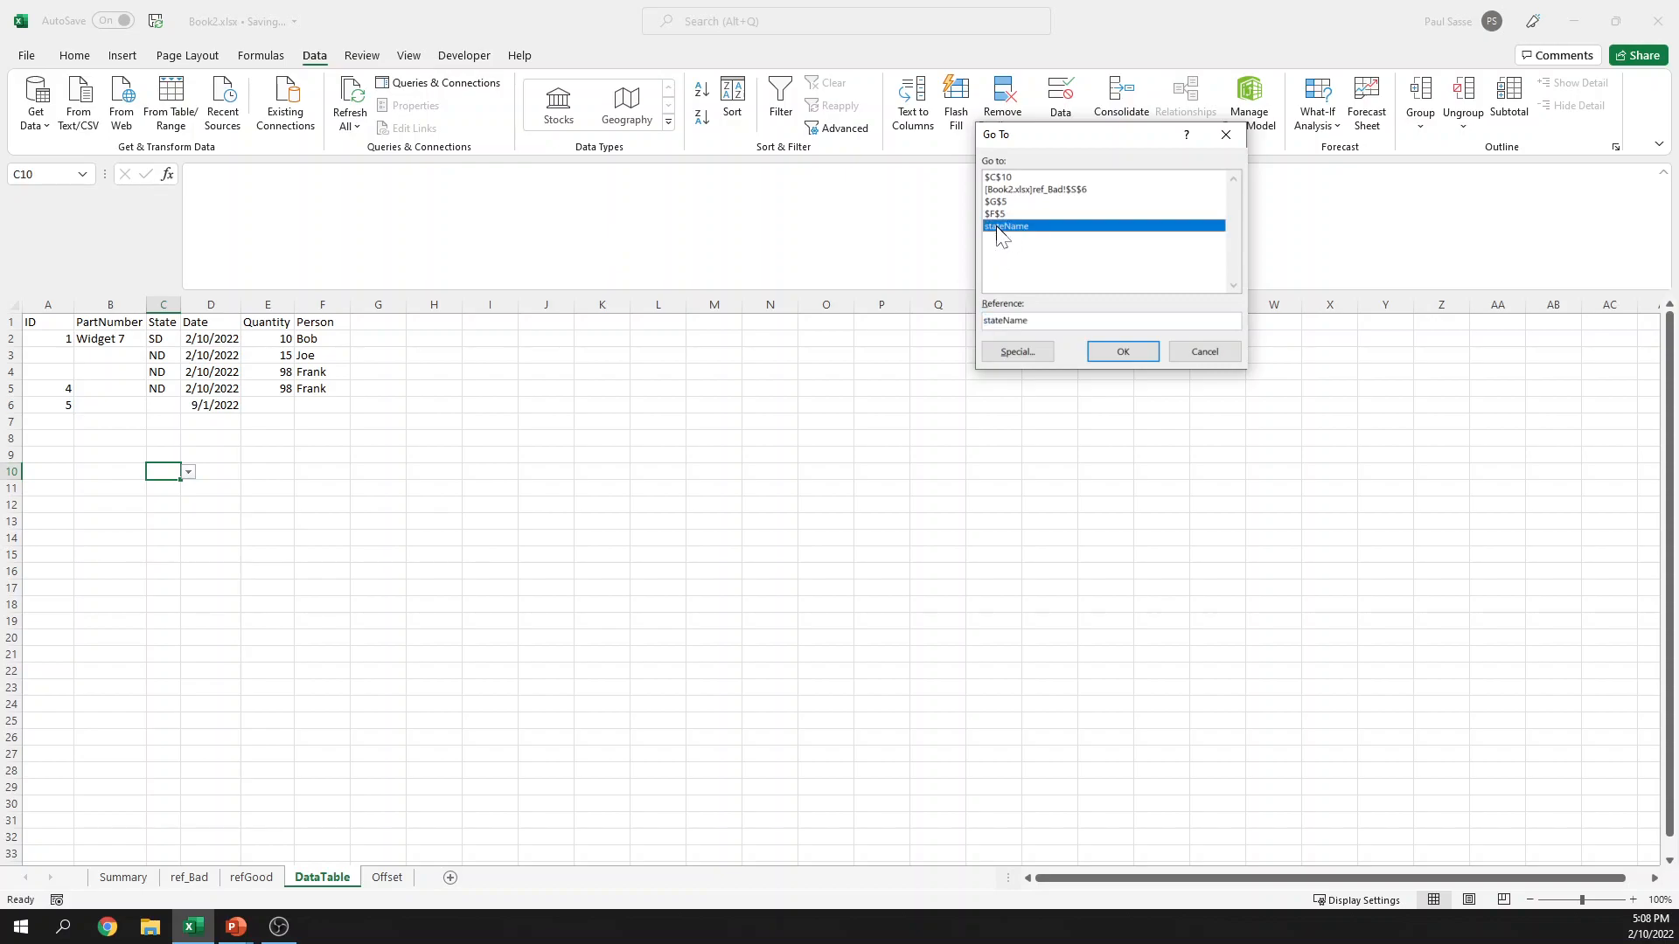
pyautogui.click(1122, 350)
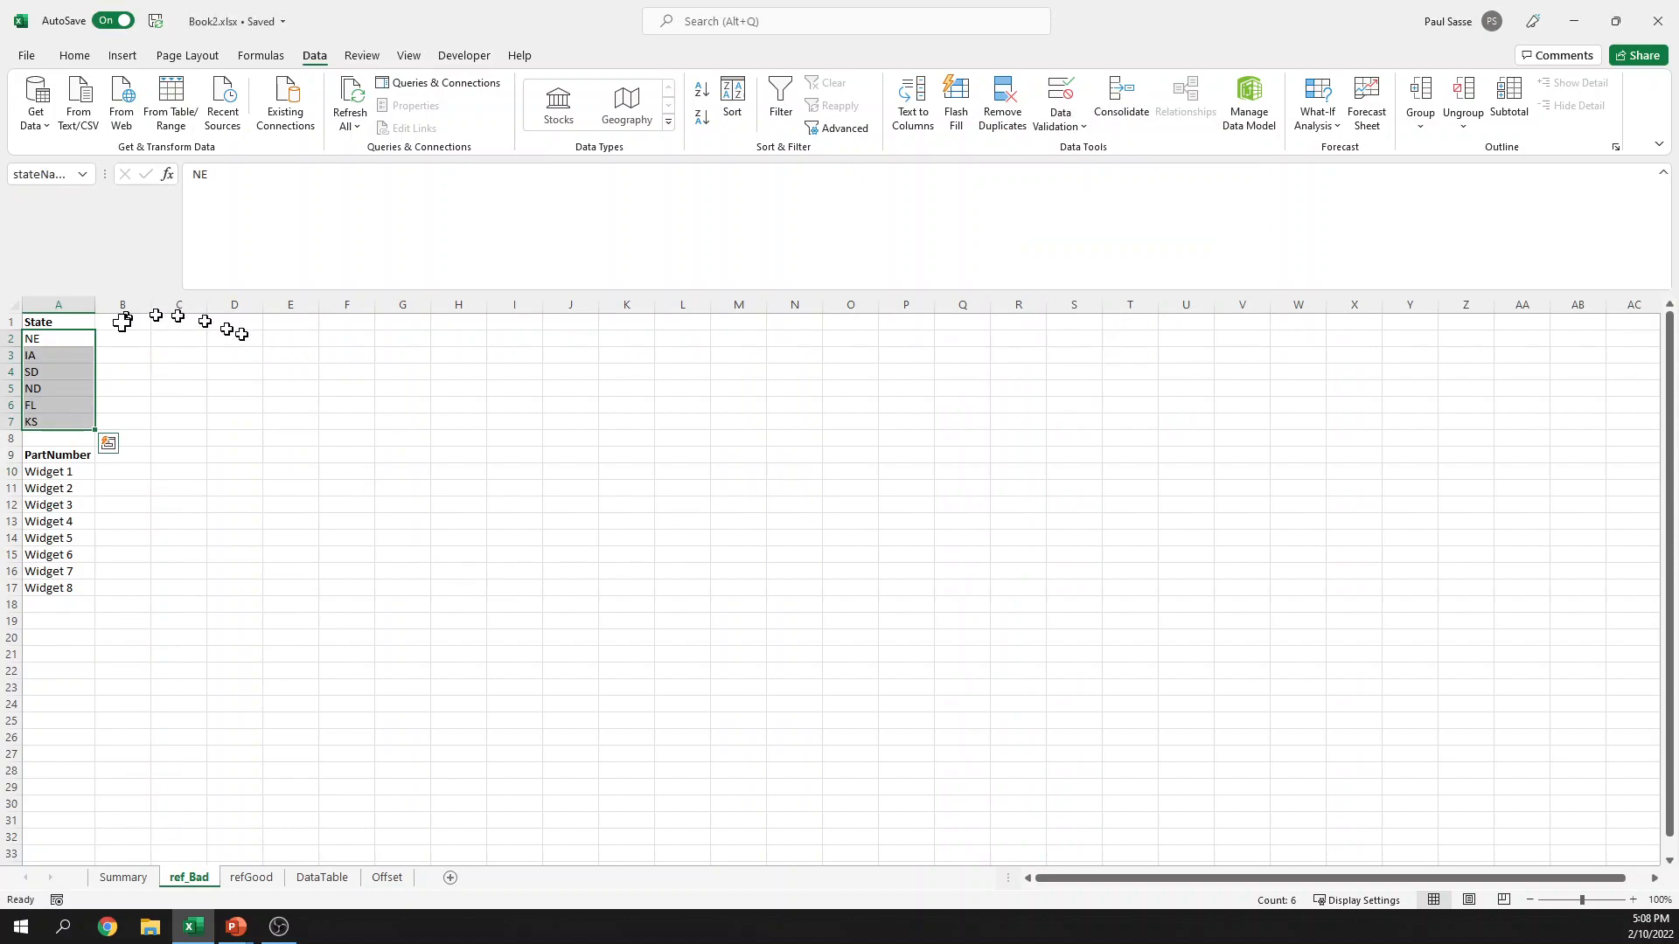
# Step: Fill in the missing IDs on the DataTable sheet with 2 in A3 and 3 in A4
pyautogui.click(331, 883)
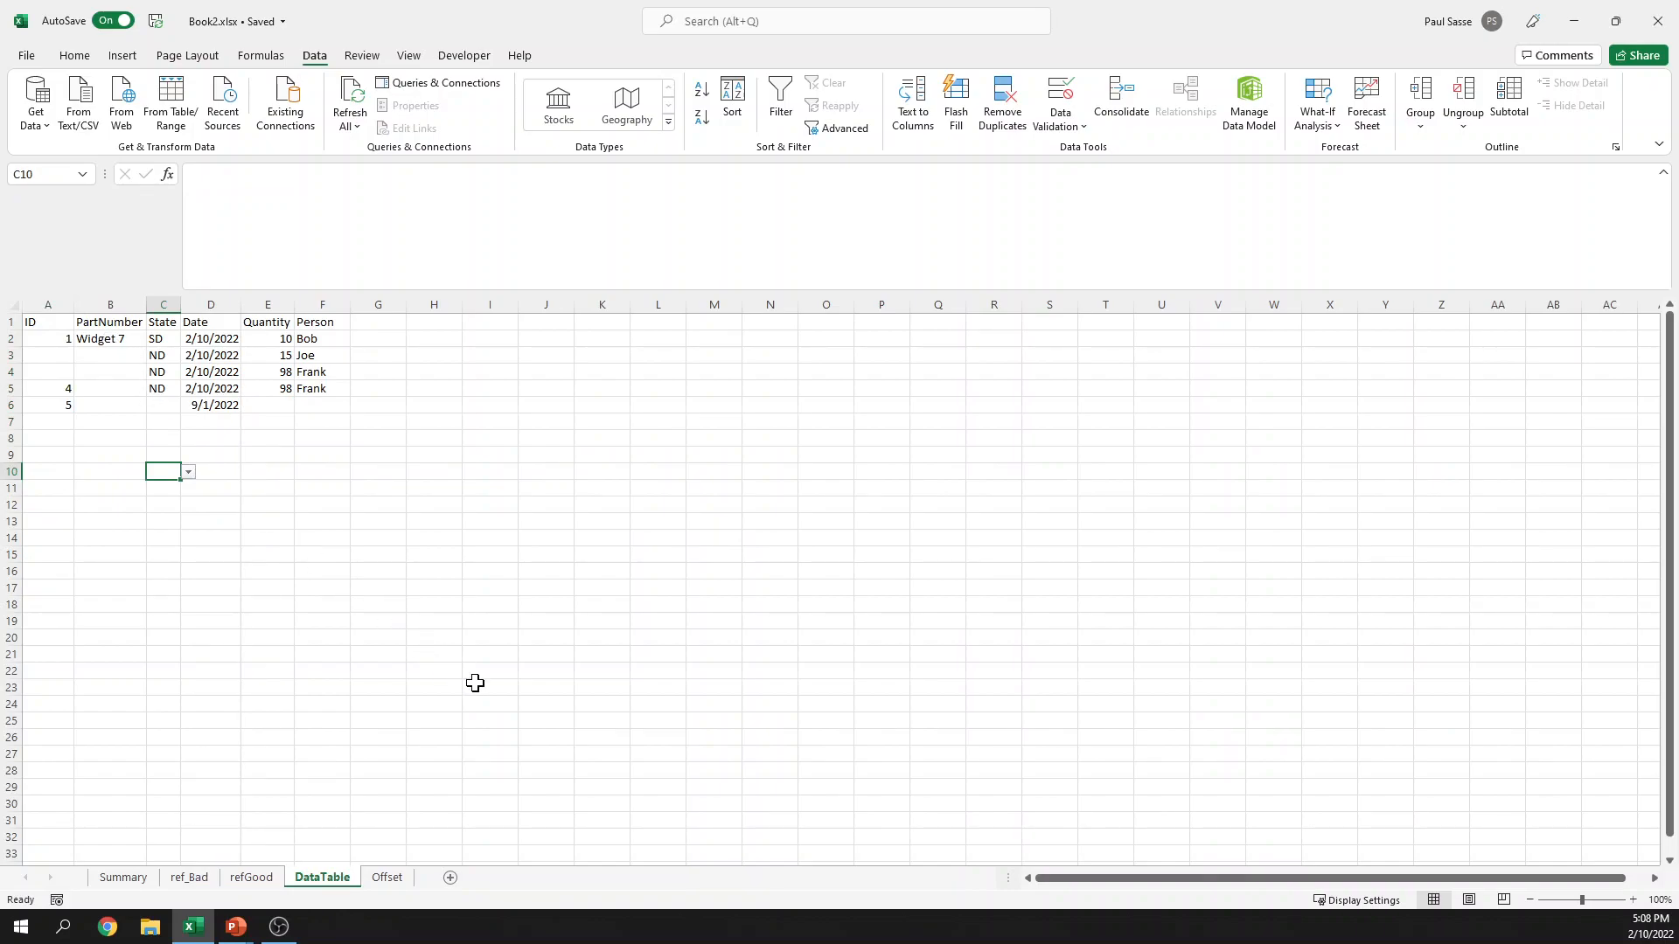
pyautogui.click(56, 341)
pyautogui.click(68, 352)
pyautogui.write('2')
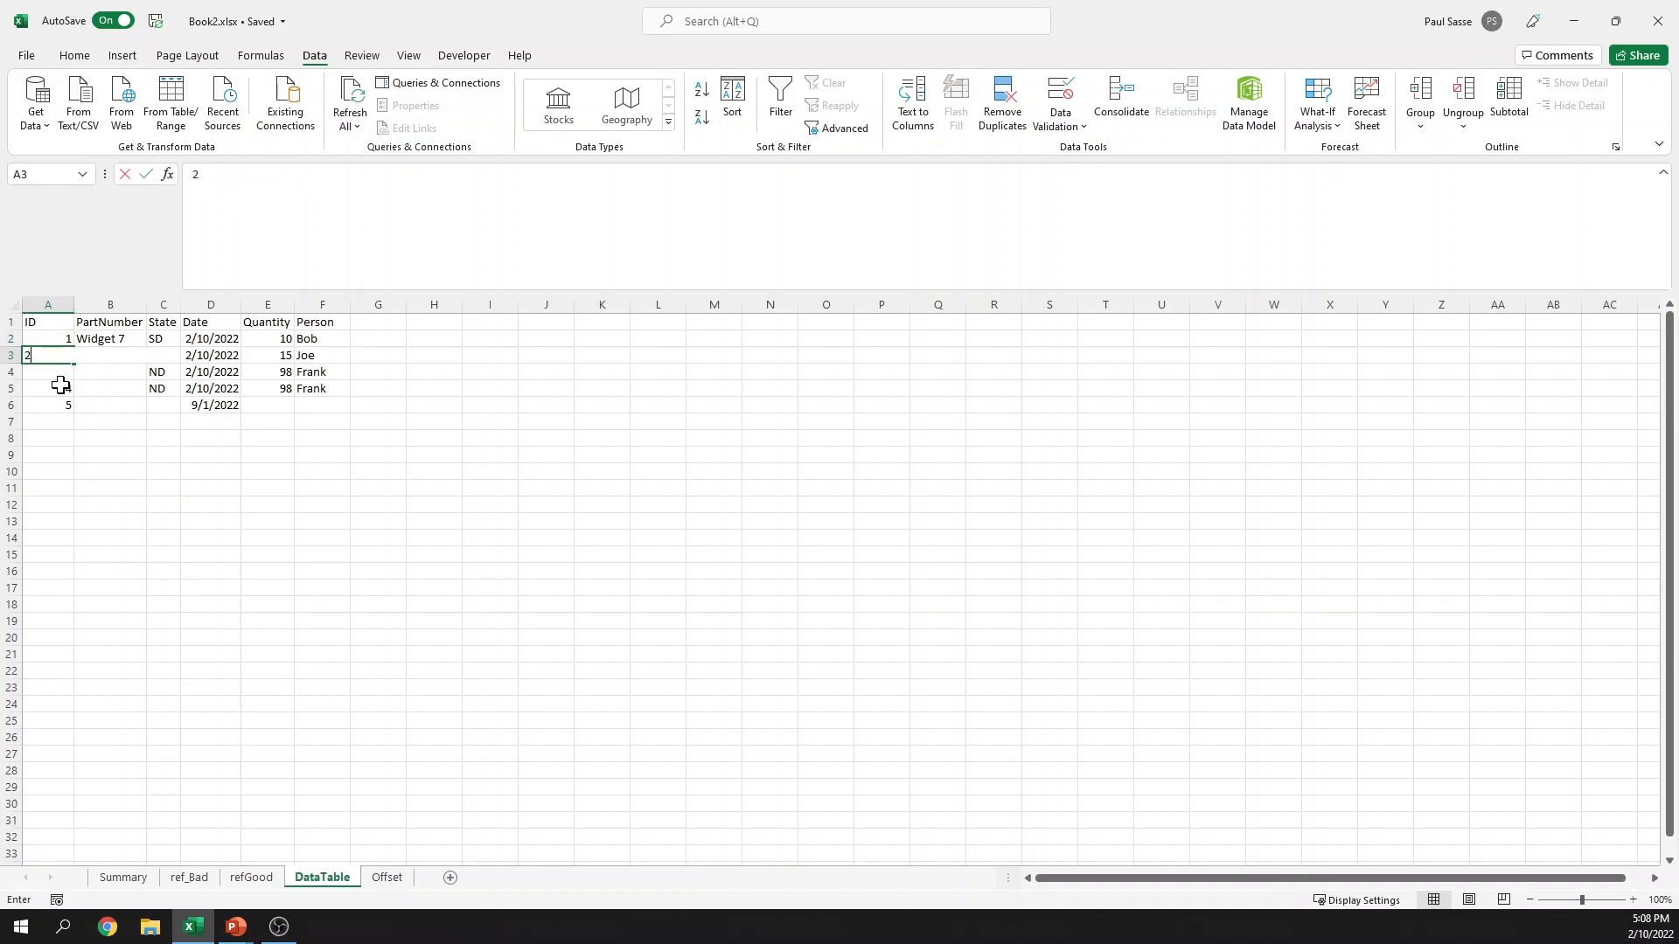
pyautogui.press('Return')
pyautogui.write('3')
pyautogui.press('Return')
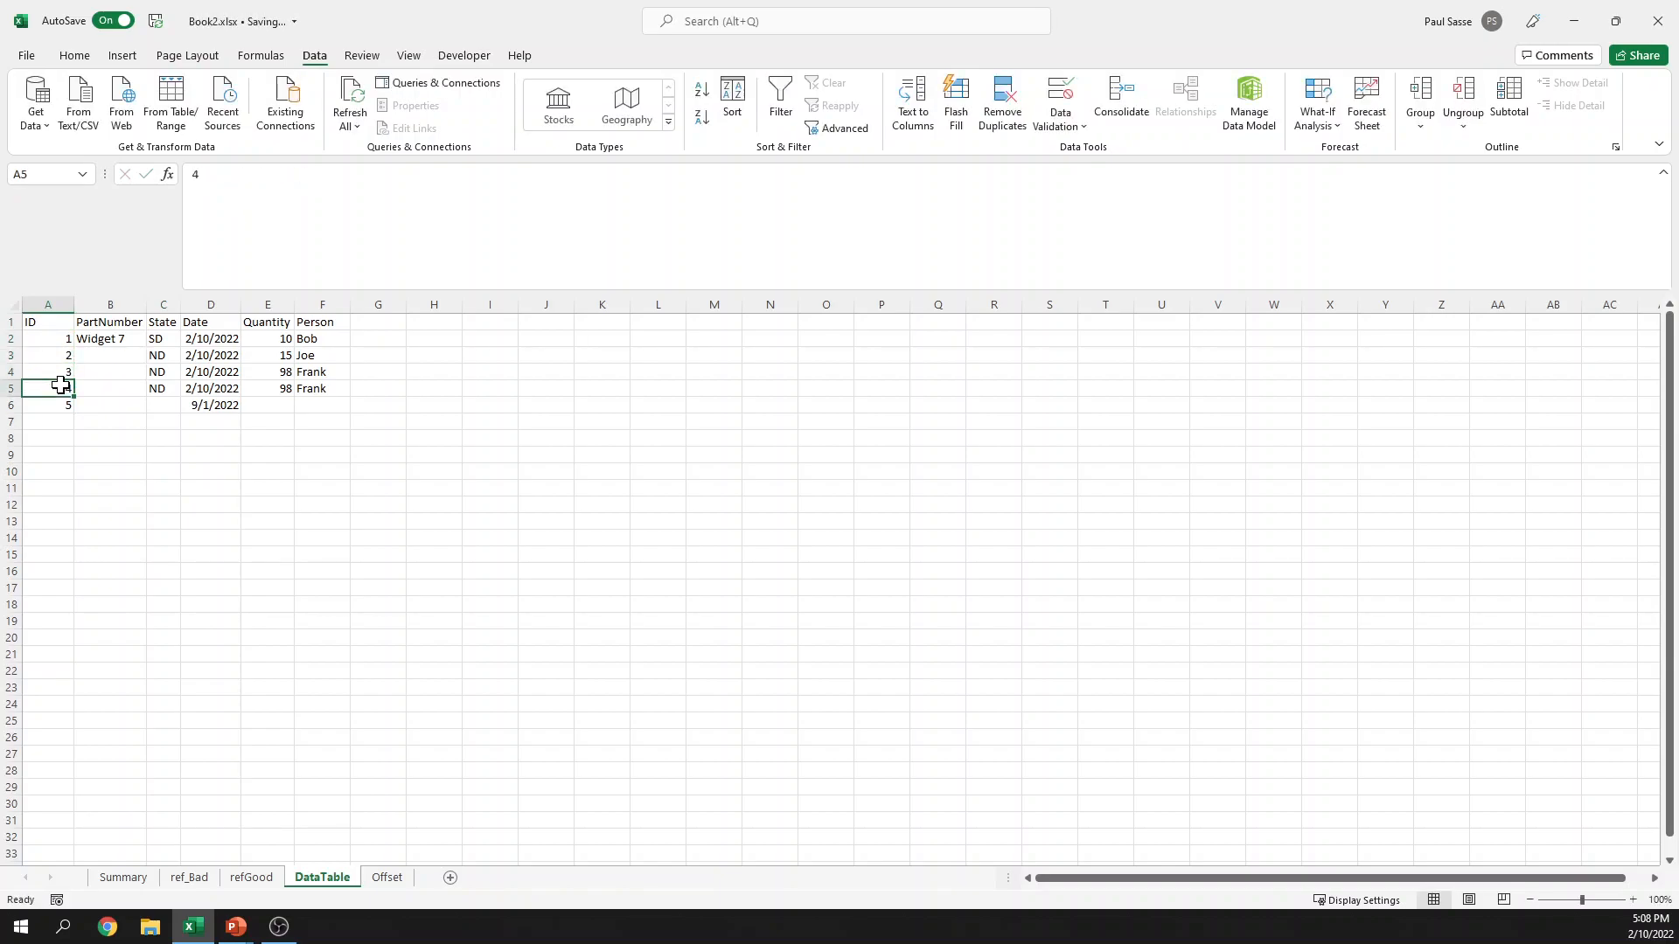
# Step: Copy PartNumber cell B2 and paste only its validation onto B2:B6
pyautogui.press('Up')
pyautogui.press('Up')
pyautogui.press('Right')
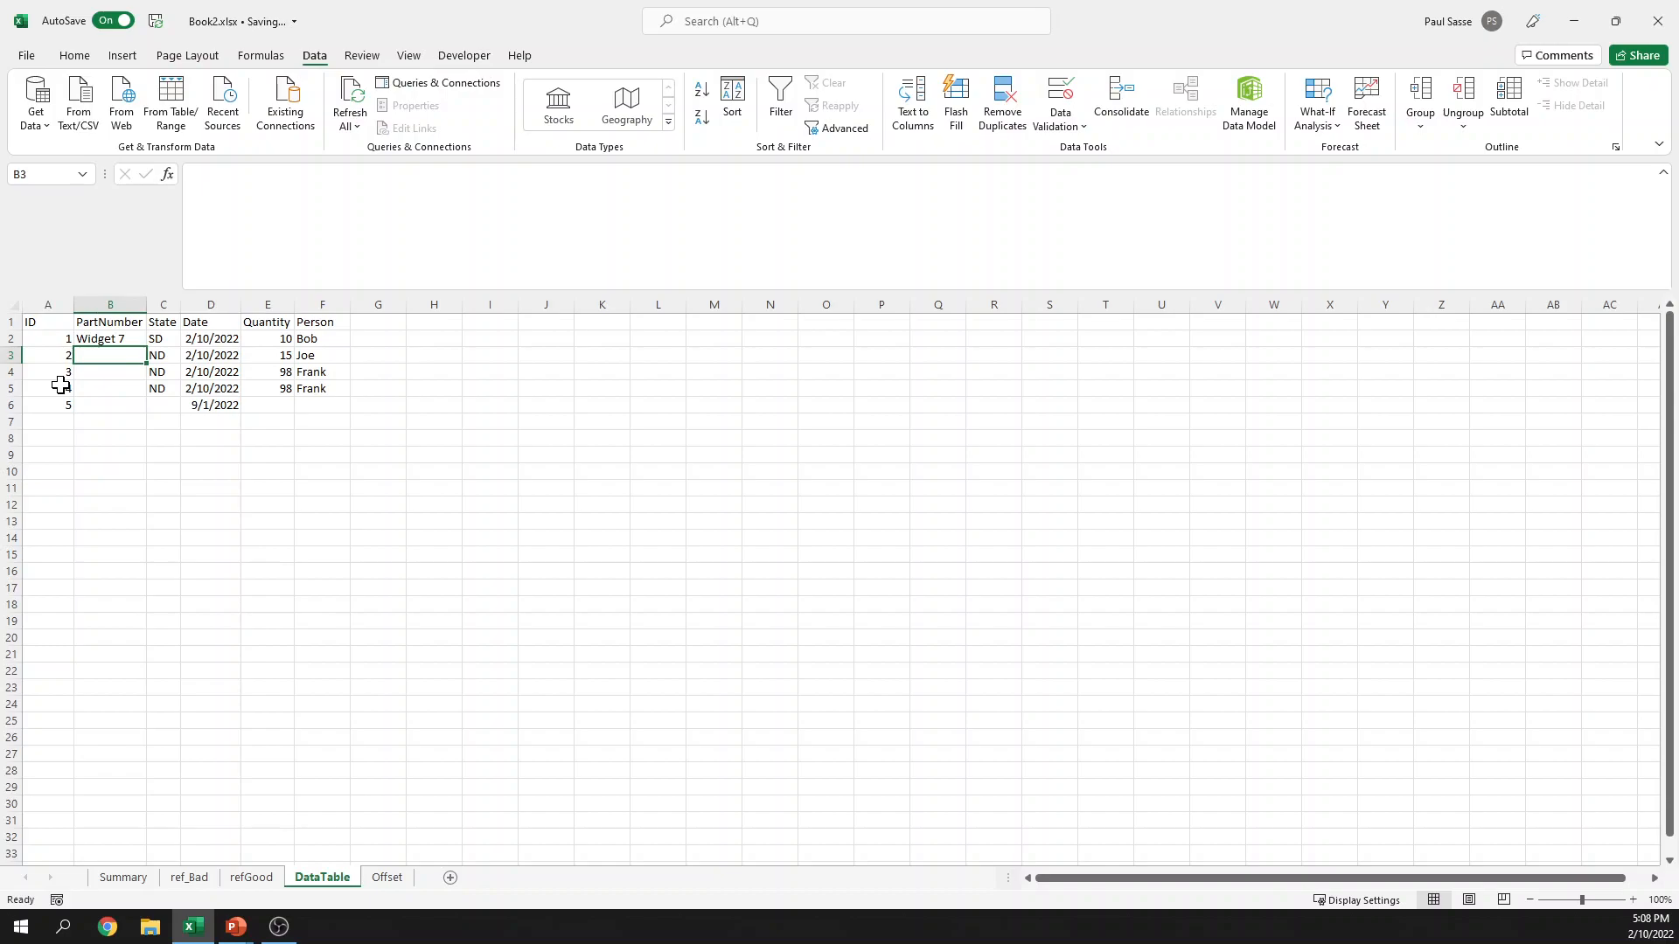
pyautogui.click(122, 340)
pyautogui.hotkey('ctrl', 'c')
pyautogui.hotkey('shift', 'Down')
pyautogui.hotkey('shift', 'Down')
pyautogui.hotkey('shift', 'Down')
pyautogui.hotkey('shift', 'Down')
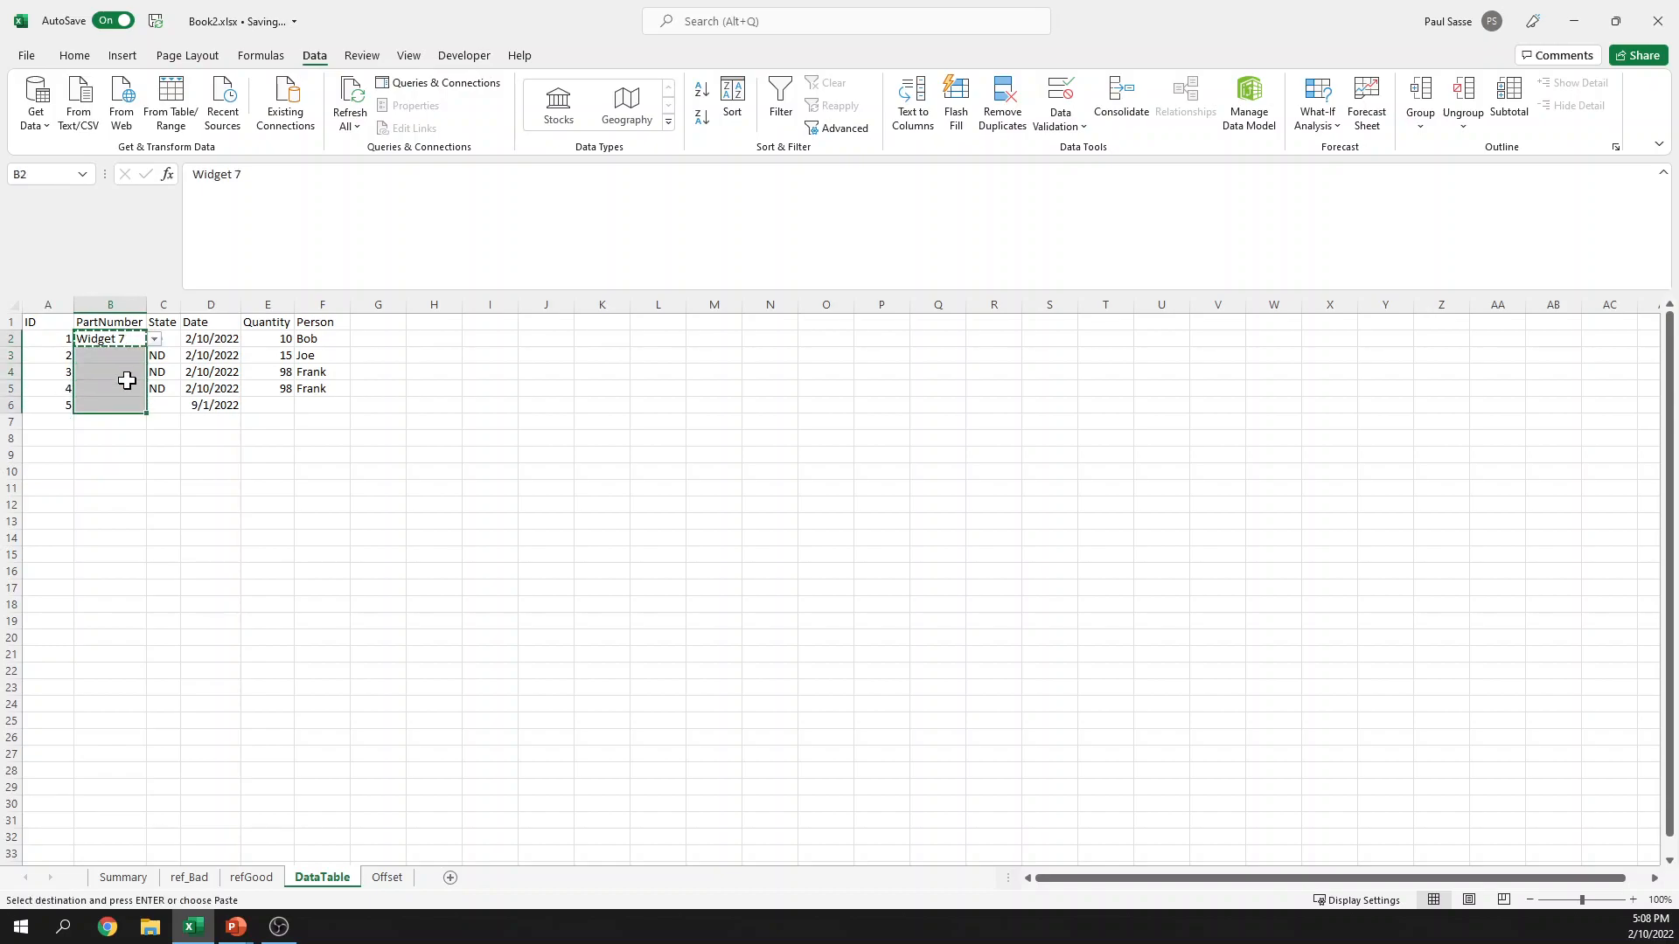
pyautogui.rightClick(125, 376)
pyautogui.click(172, 498)
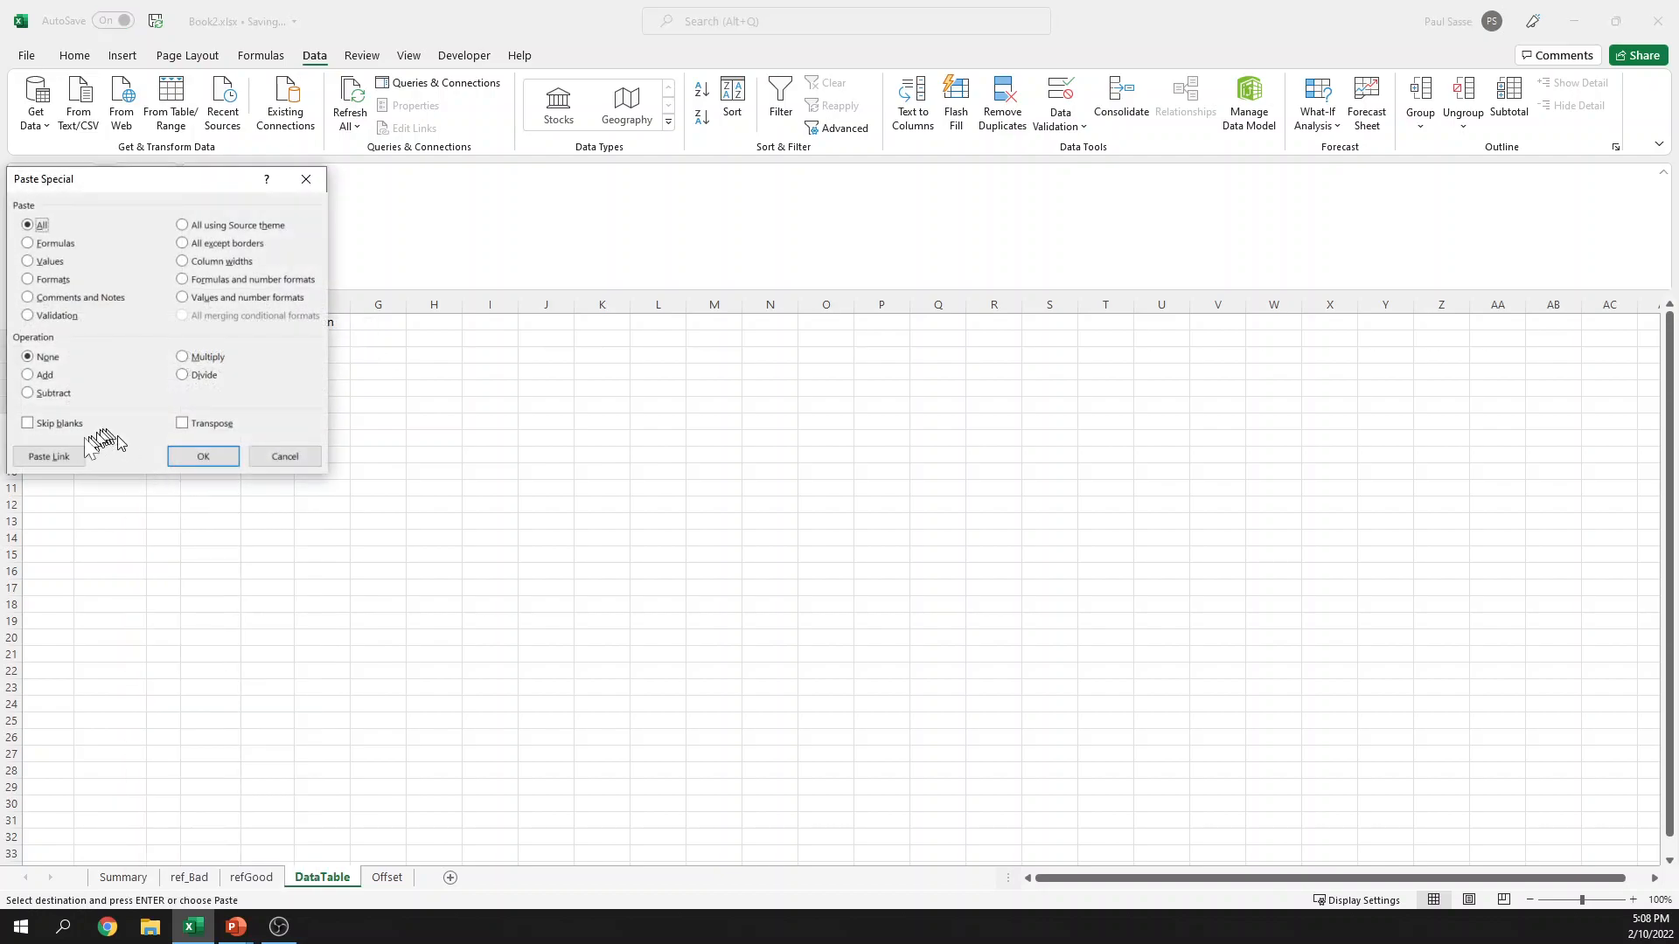
pyautogui.click(29, 314)
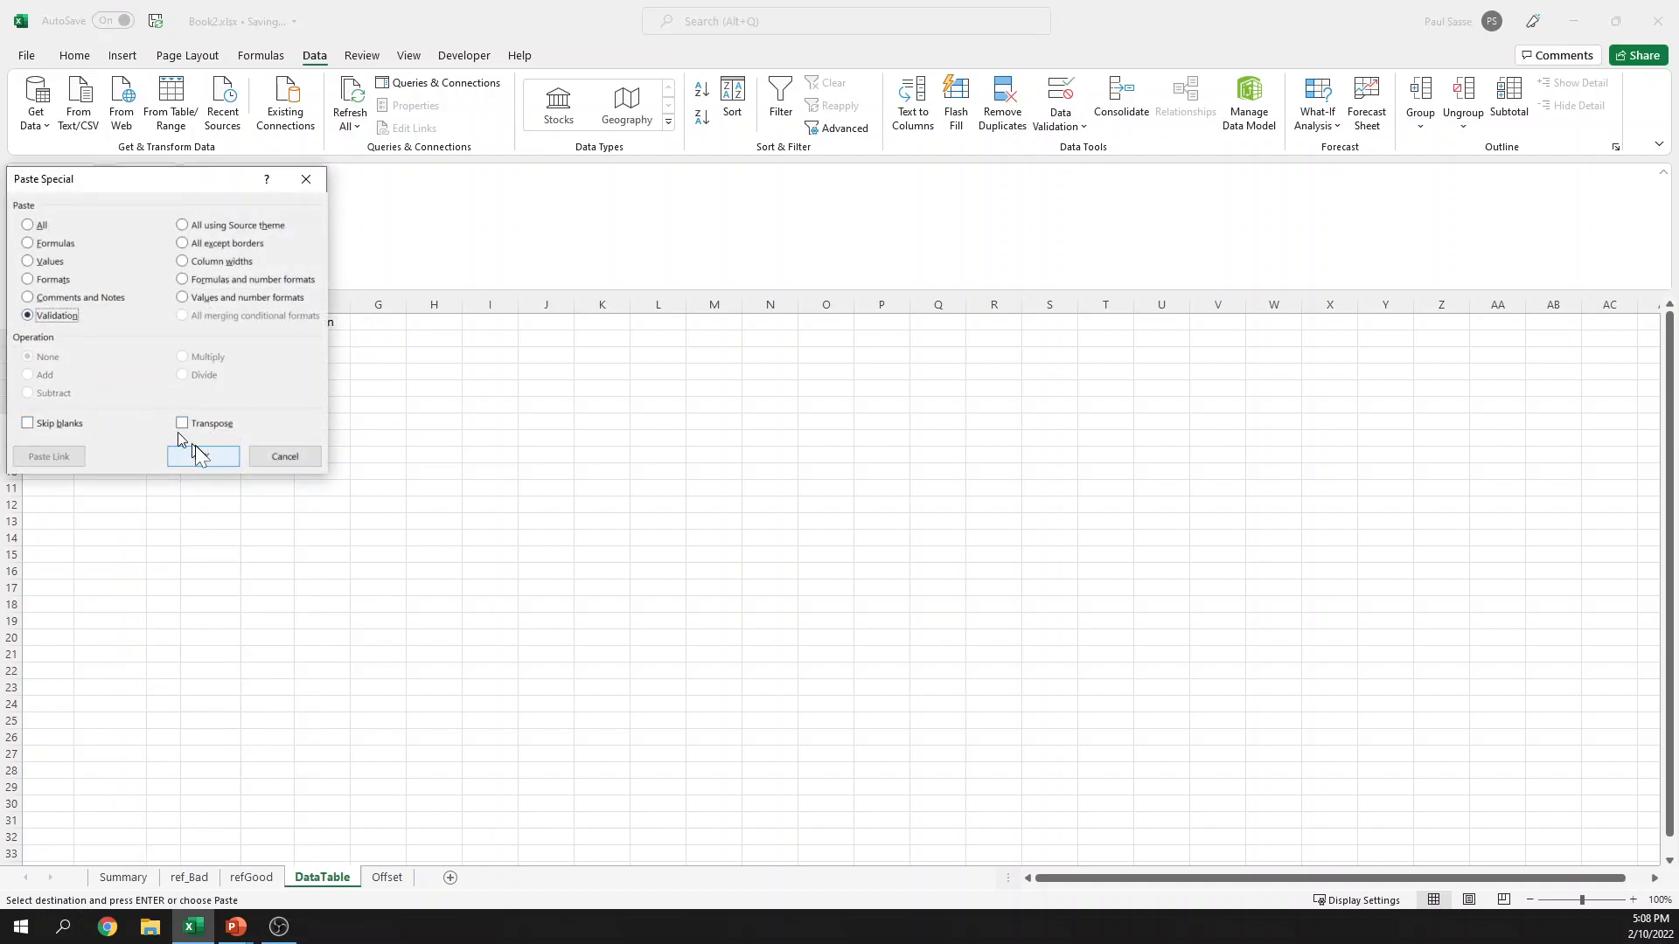
pyautogui.click(199, 445)
# Step: Choose Widget 1, Widget 2, Widget 3 and Widget 4 from the dropdowns in PartNumber cells B3 to B6
pyautogui.click(123, 356)
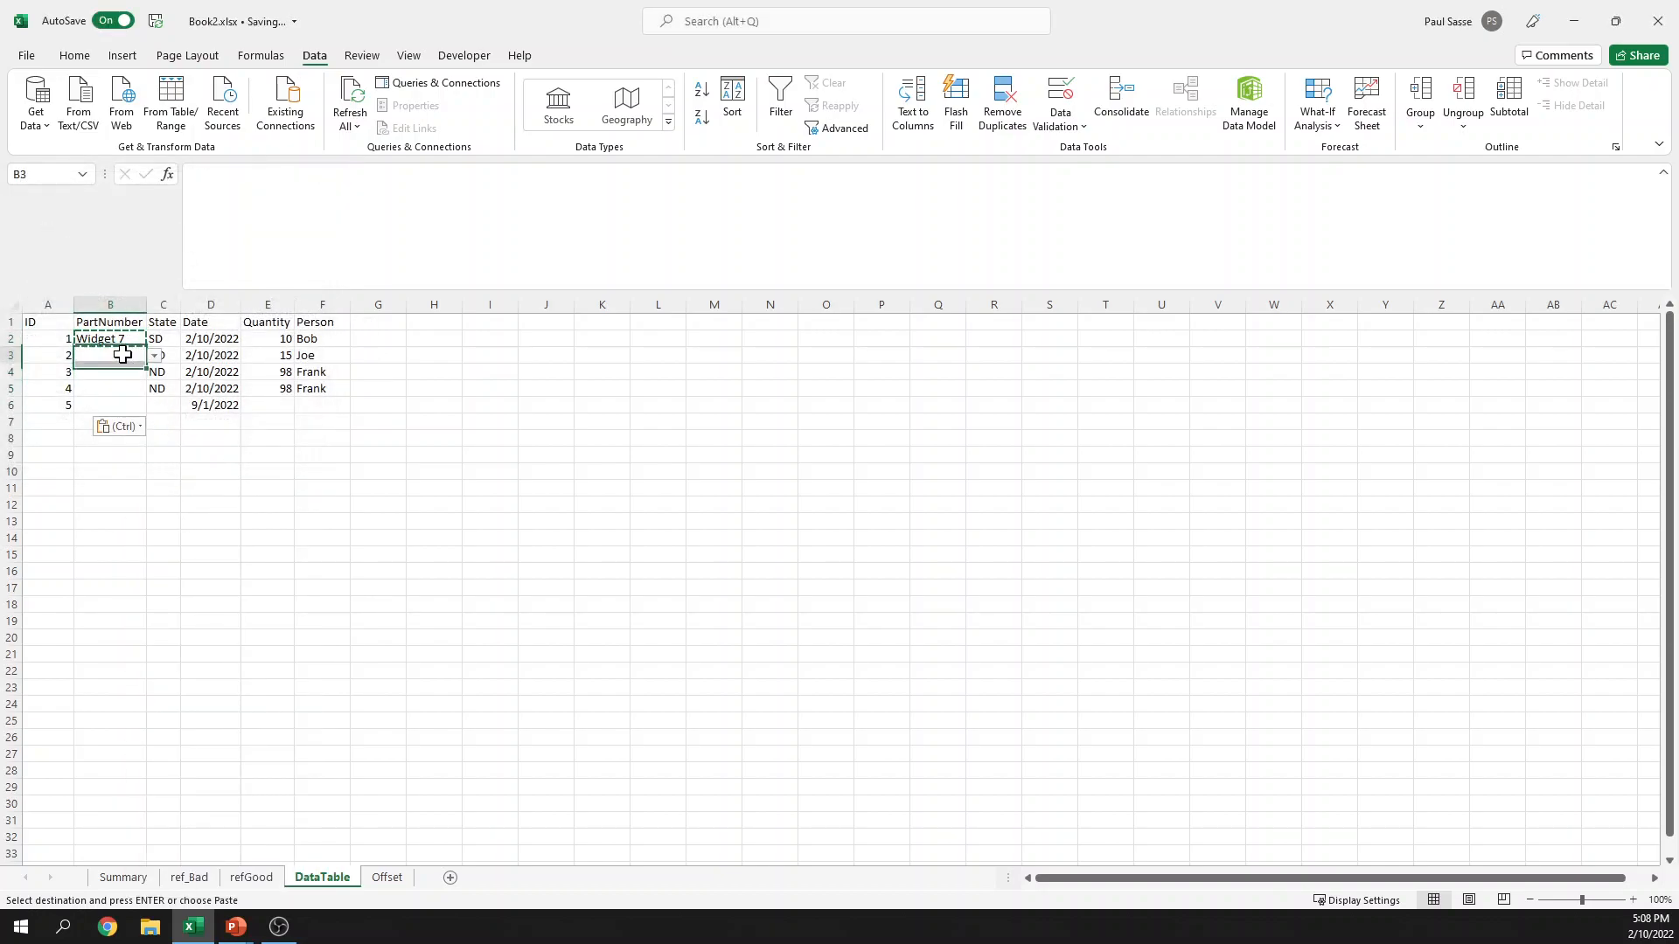
pyautogui.click(153, 356)
pyautogui.click(152, 356)
pyautogui.click(126, 369)
pyautogui.click(131, 373)
pyautogui.click(153, 373)
pyautogui.click(127, 399)
pyautogui.click(122, 389)
pyautogui.click(154, 389)
pyautogui.click(132, 426)
pyautogui.click(126, 405)
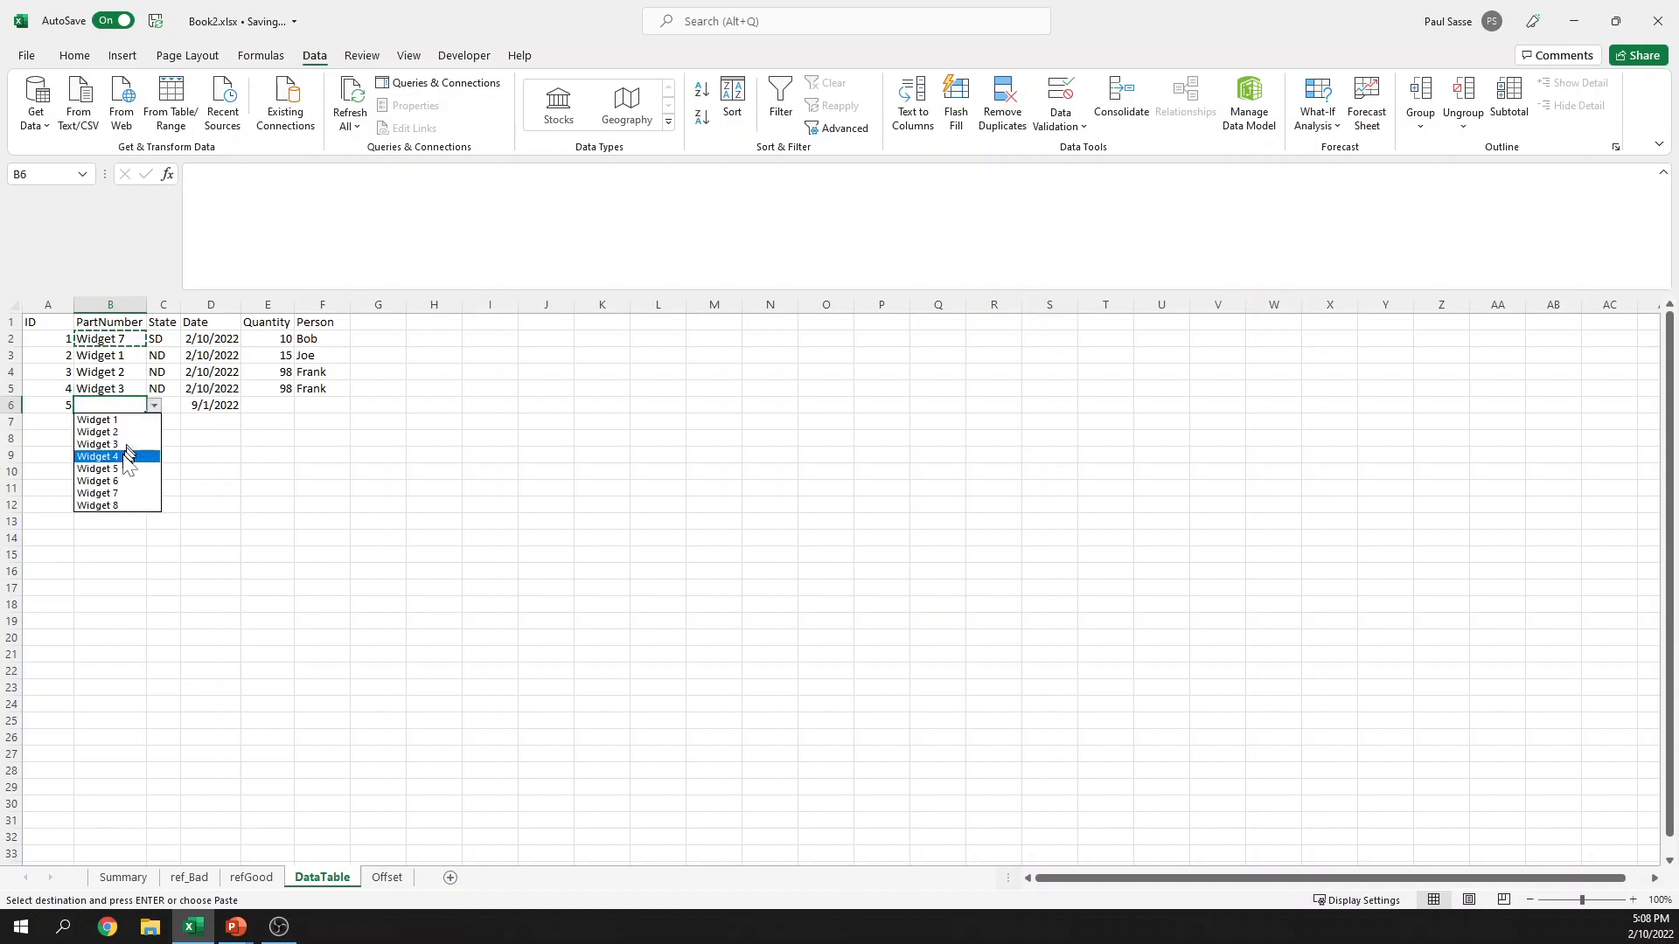
pyautogui.click(129, 457)
# Step: Complete row 6 with a Quantity of 100 and the State IA chosen from its dropdown
pyautogui.click(230, 404)
pyautogui.click(269, 401)
pyautogui.write('1')
pyautogui.press('Return')
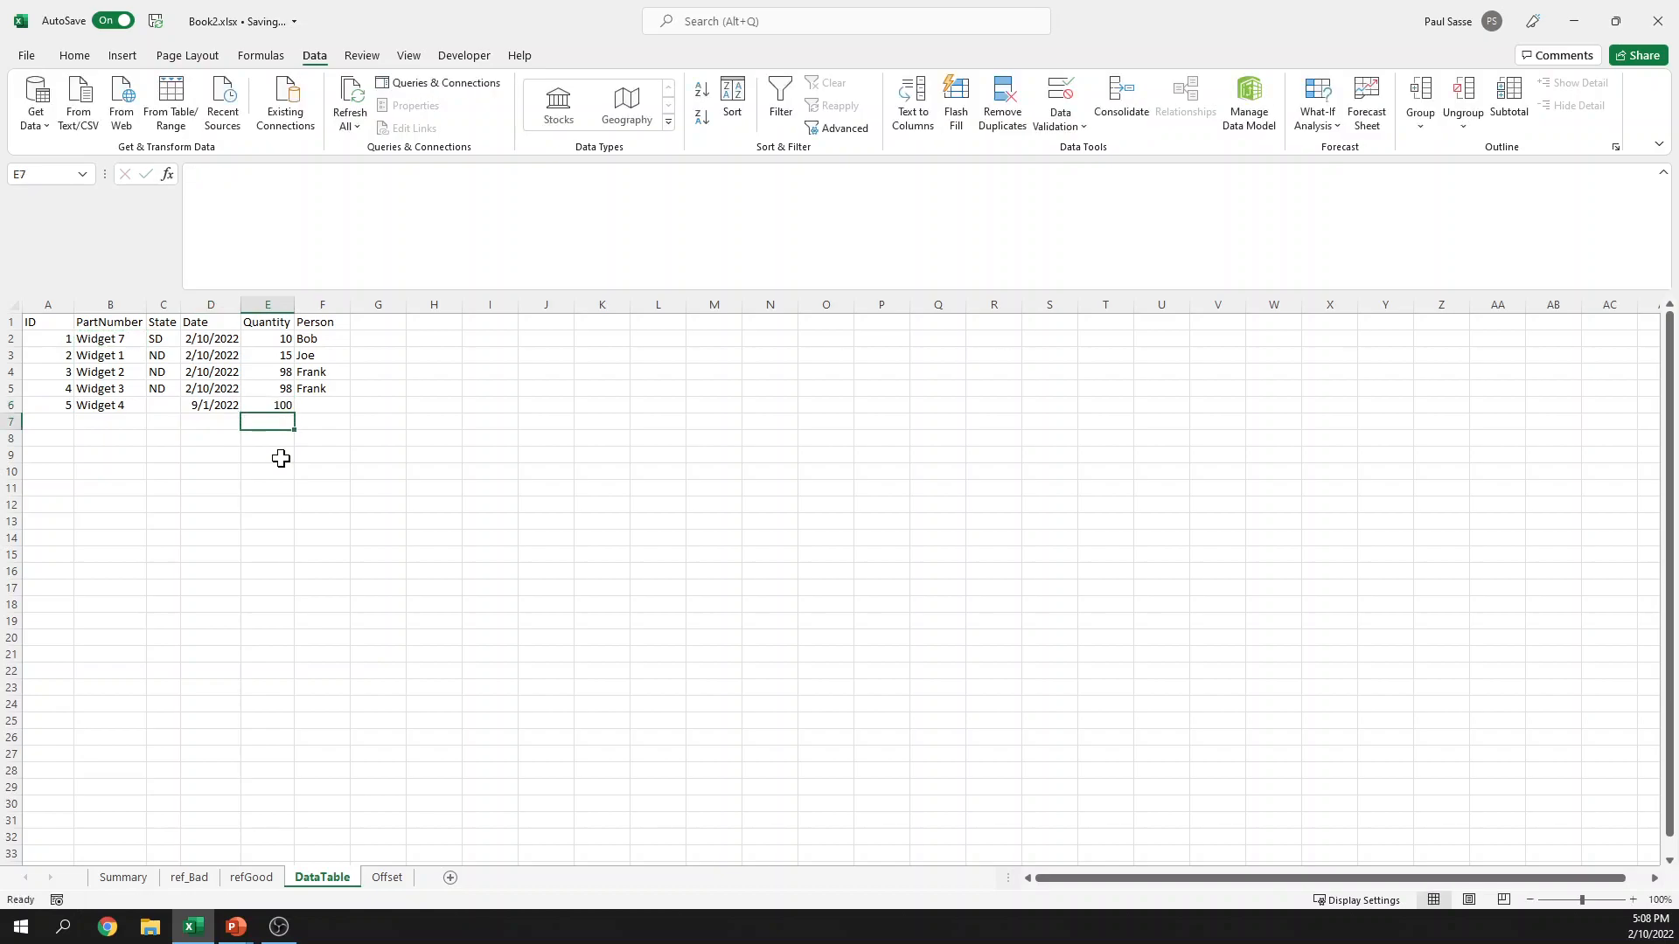
pyautogui.click(168, 405)
pyautogui.click(188, 405)
pyautogui.click(161, 438)
pyautogui.click(264, 441)
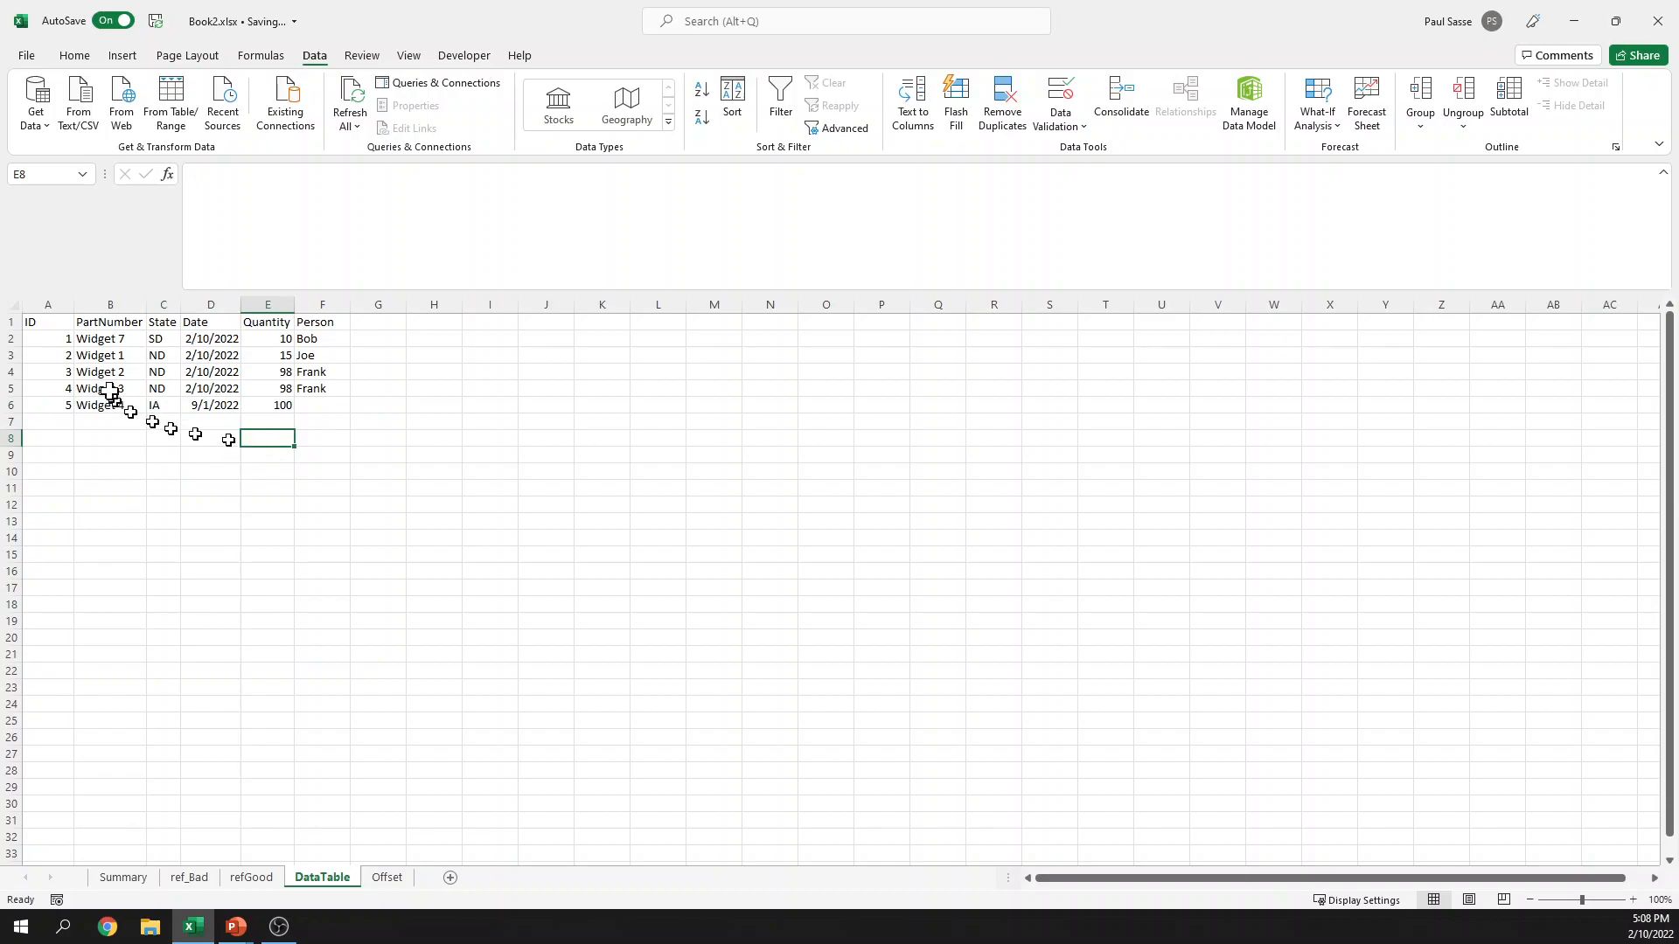
# Step: Copy the part numbers in B3:B6 of DataTable to the Summary sheet, starting at A3
pyautogui.moveTo(121, 357); pyautogui.dragTo(131, 405)
pyautogui.hotkey('ctrl', 'c')
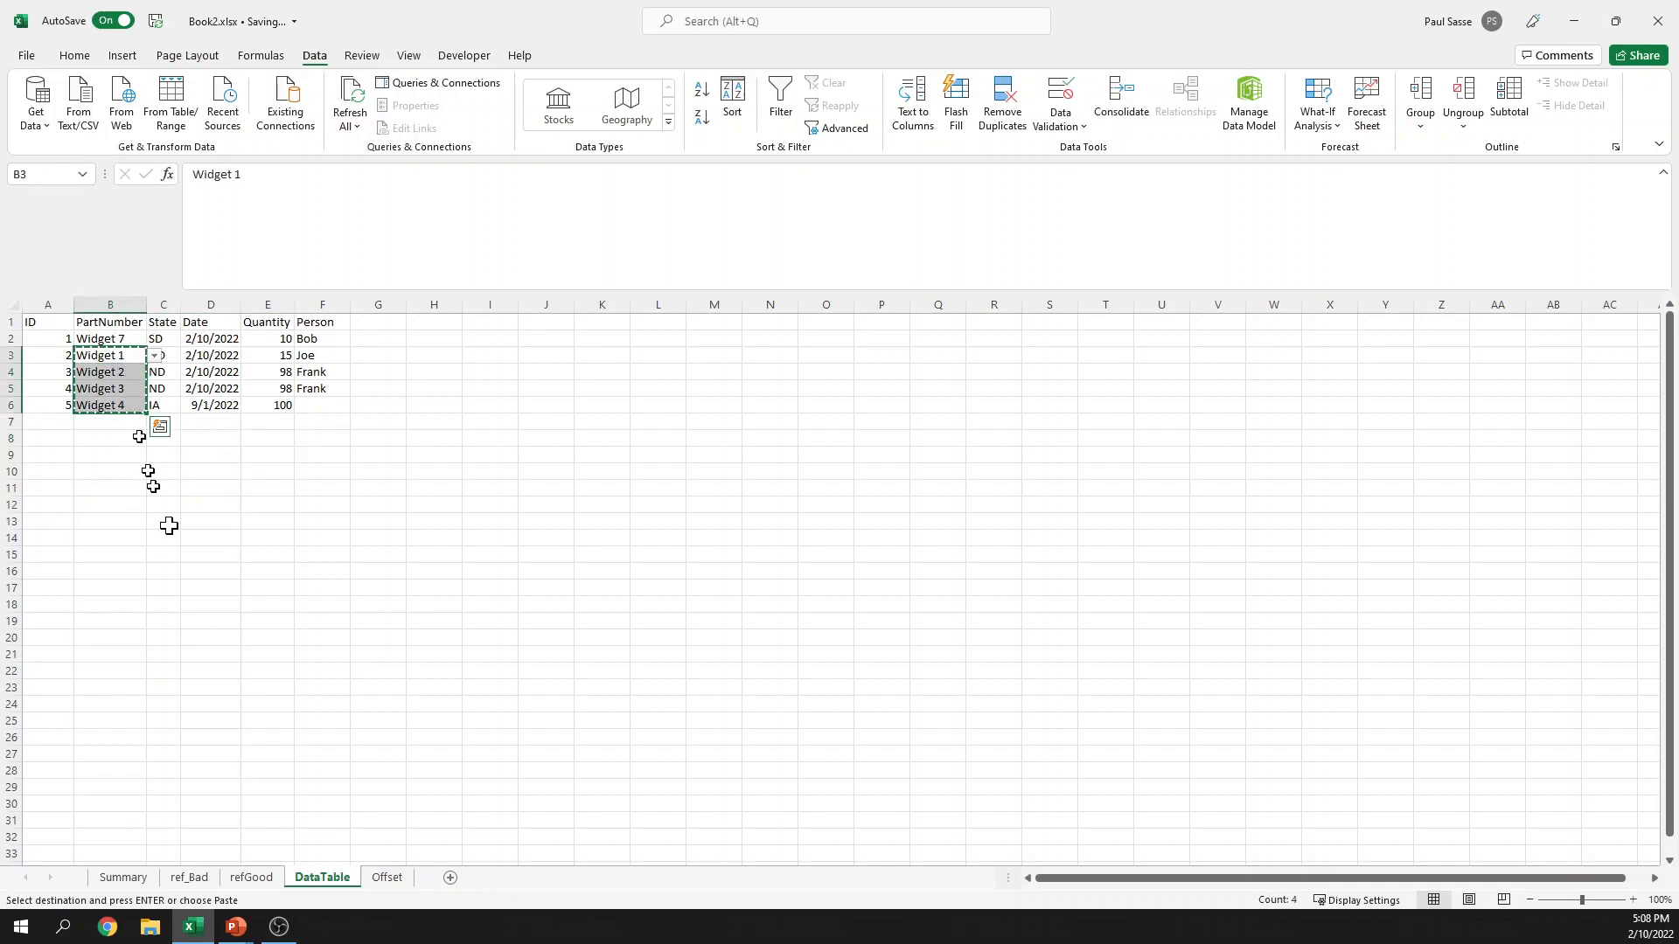
pyautogui.click(123, 877)
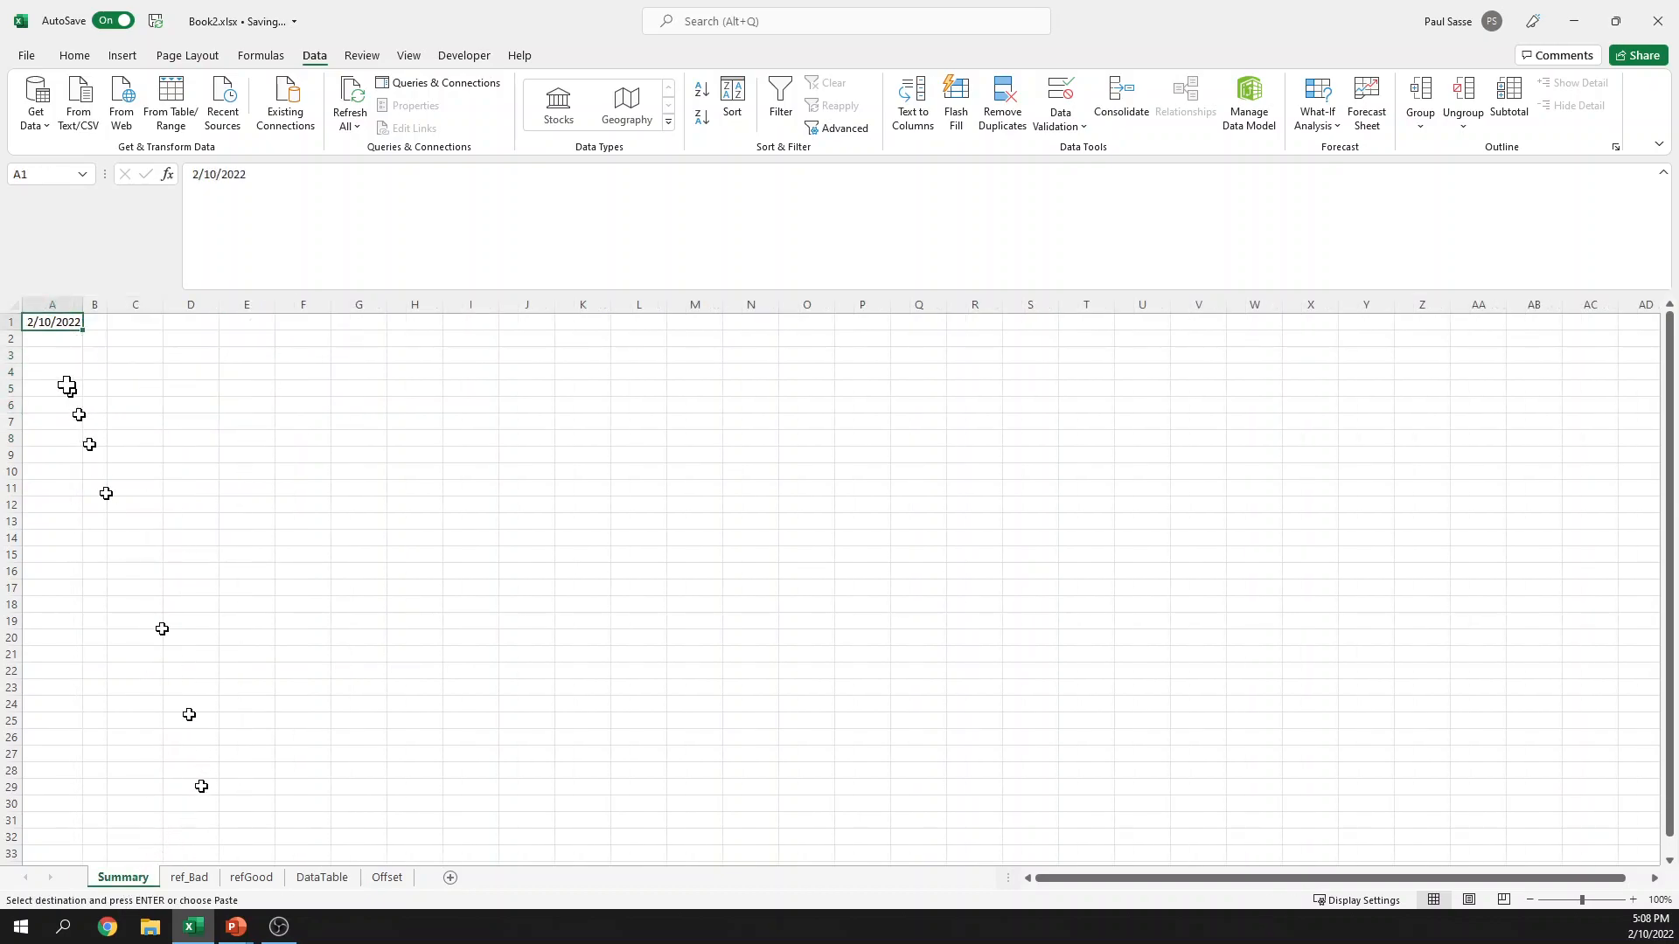
pyautogui.click(57, 356)
pyautogui.hotkey('ctrl', 'v')
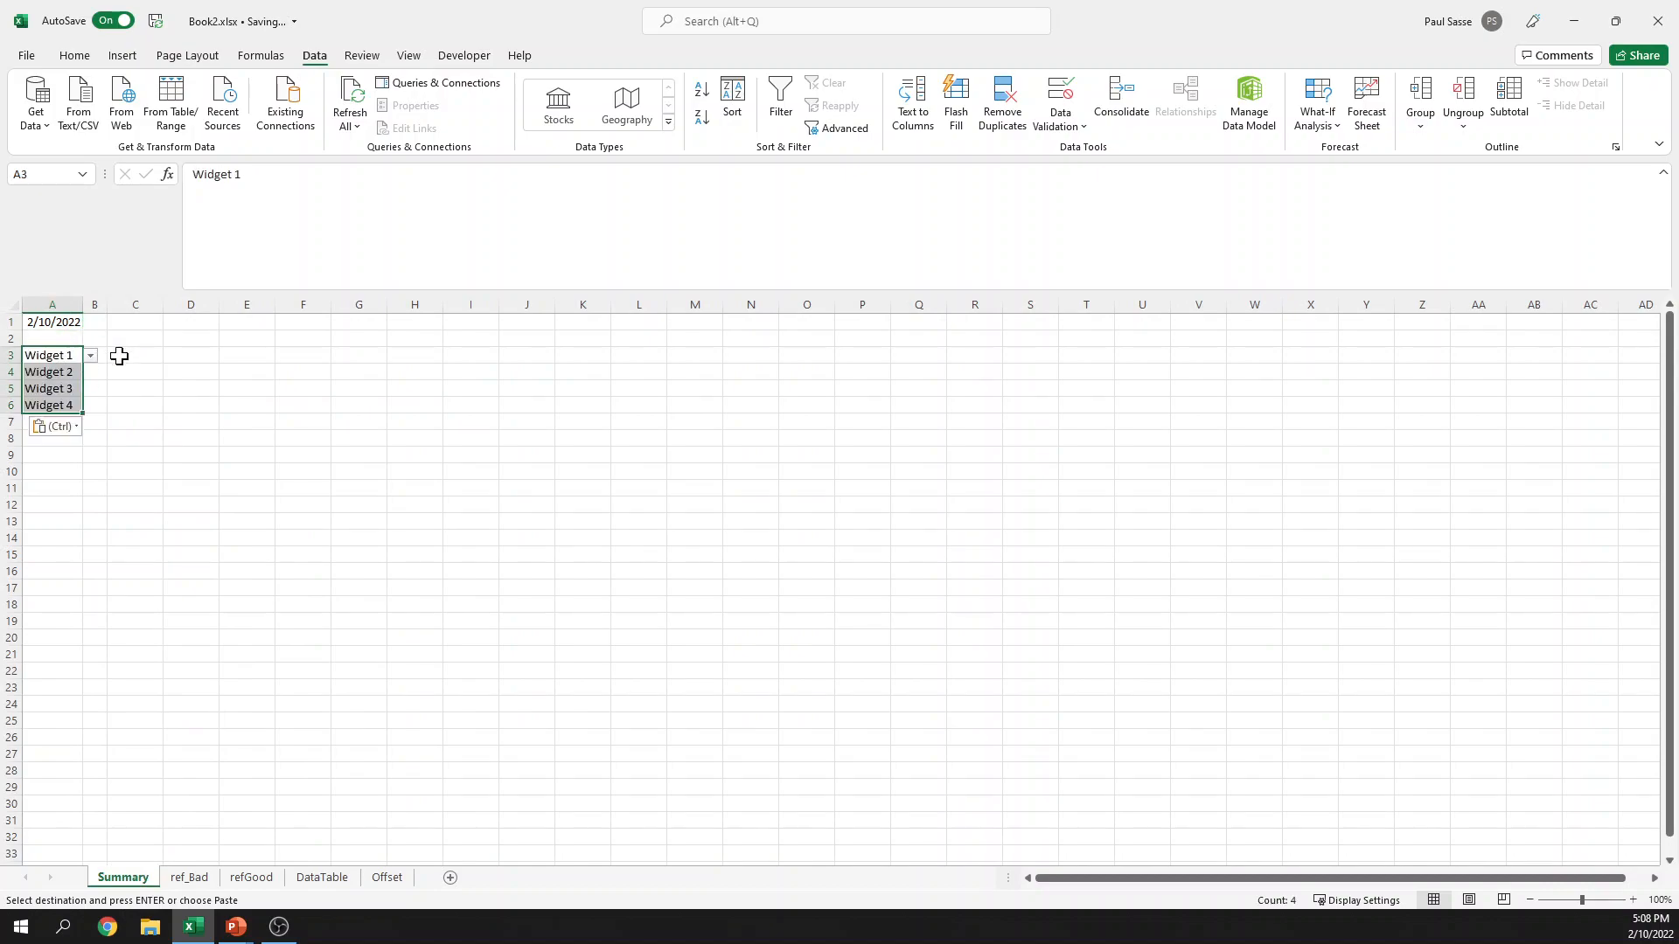
pyautogui.press('Escape')
pyautogui.press('Escape')
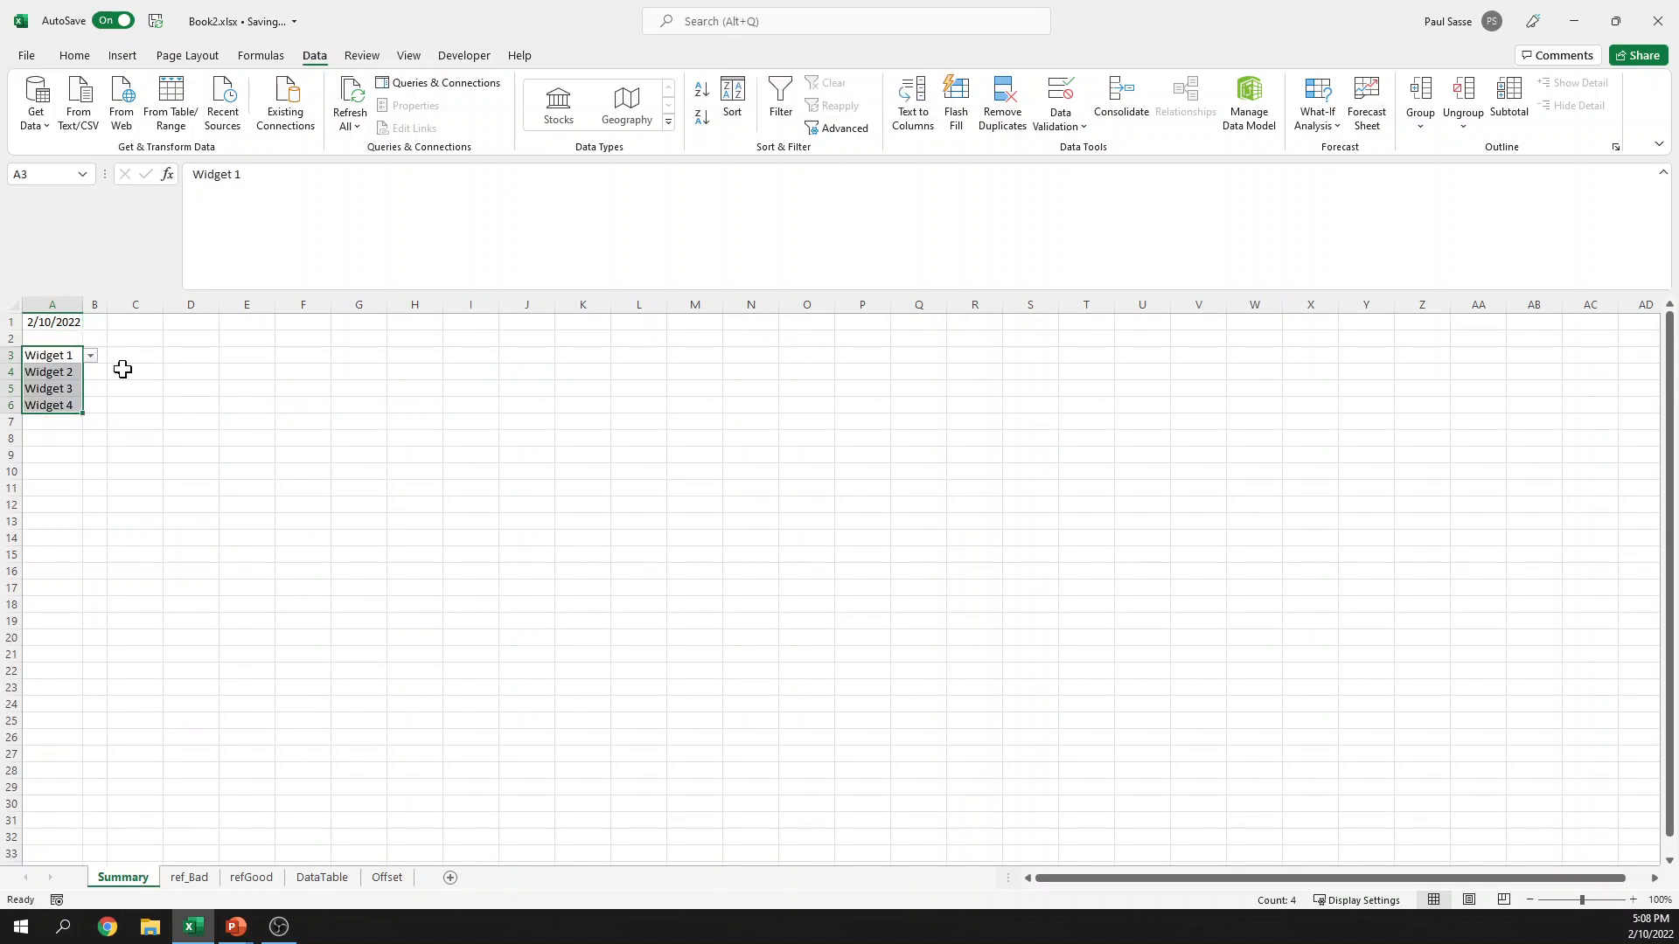
pyautogui.click(124, 359)
pyautogui.click(96, 356)
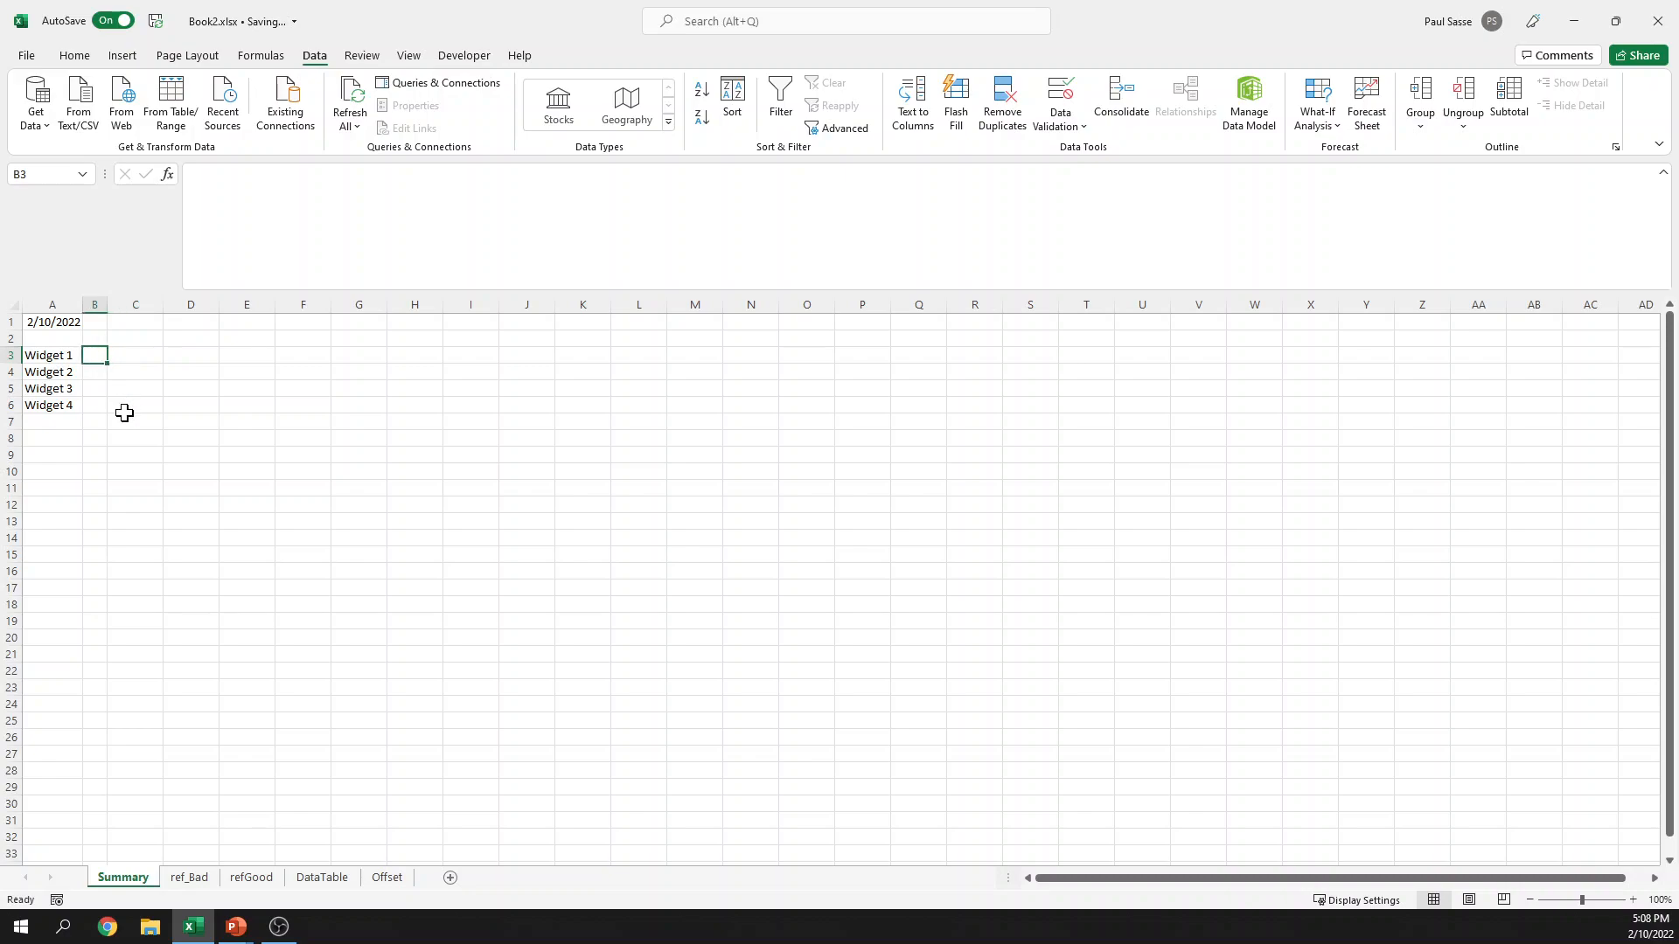
pyautogui.write('=sumif(')
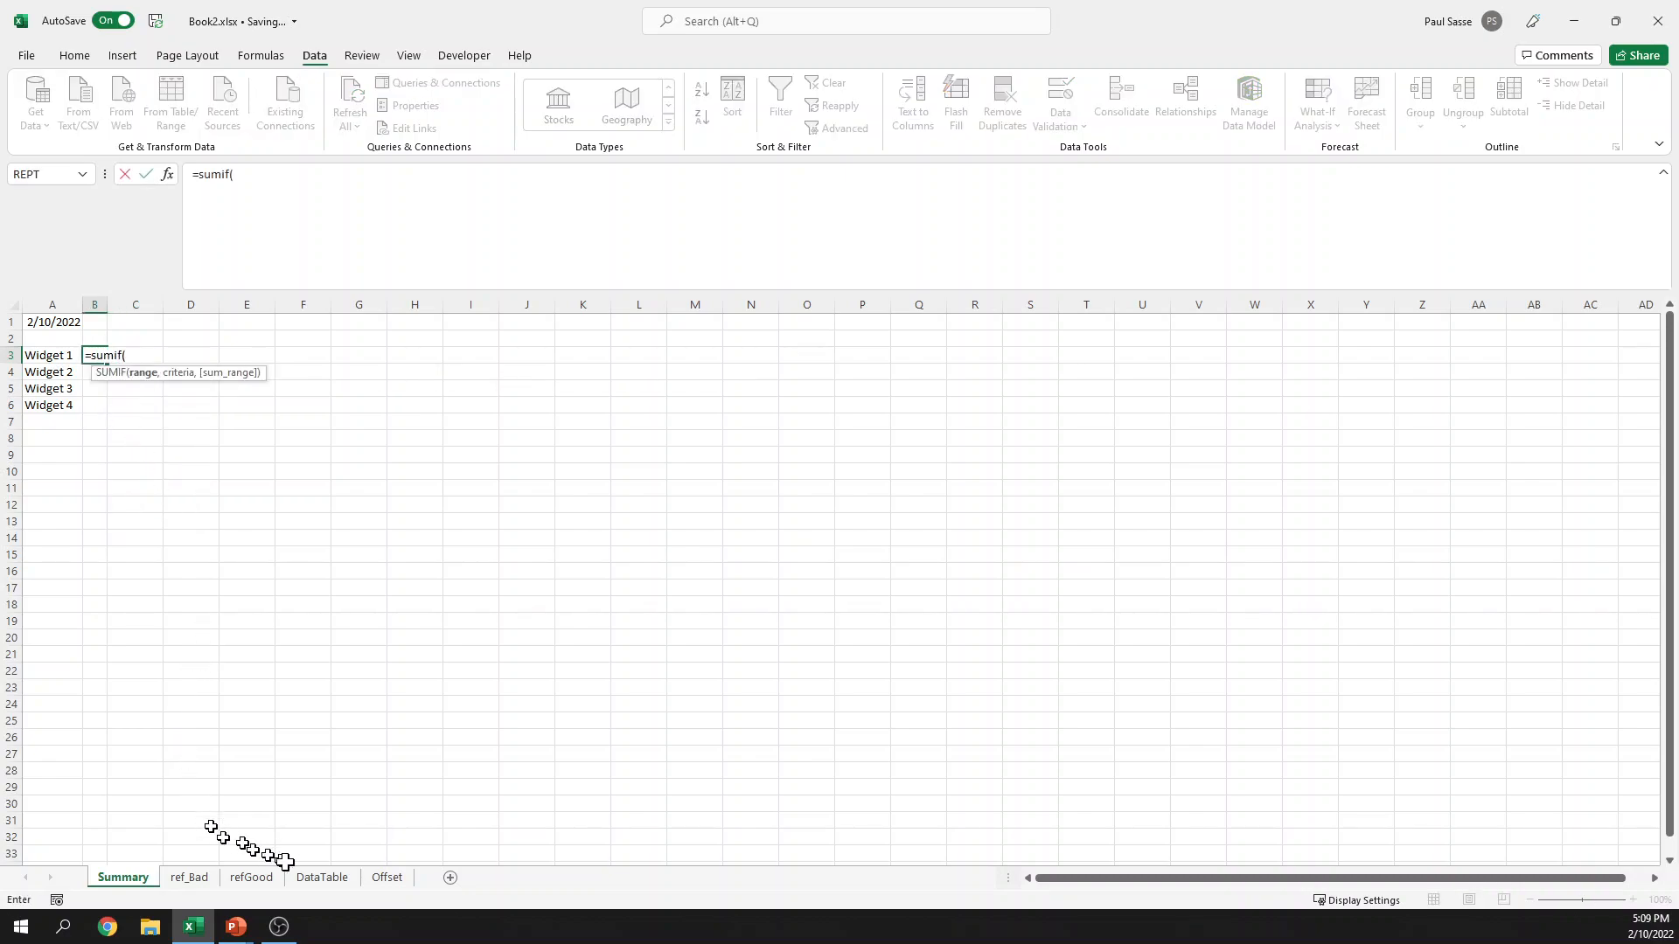
pyautogui.click(324, 878)
pyautogui.click(126, 299)
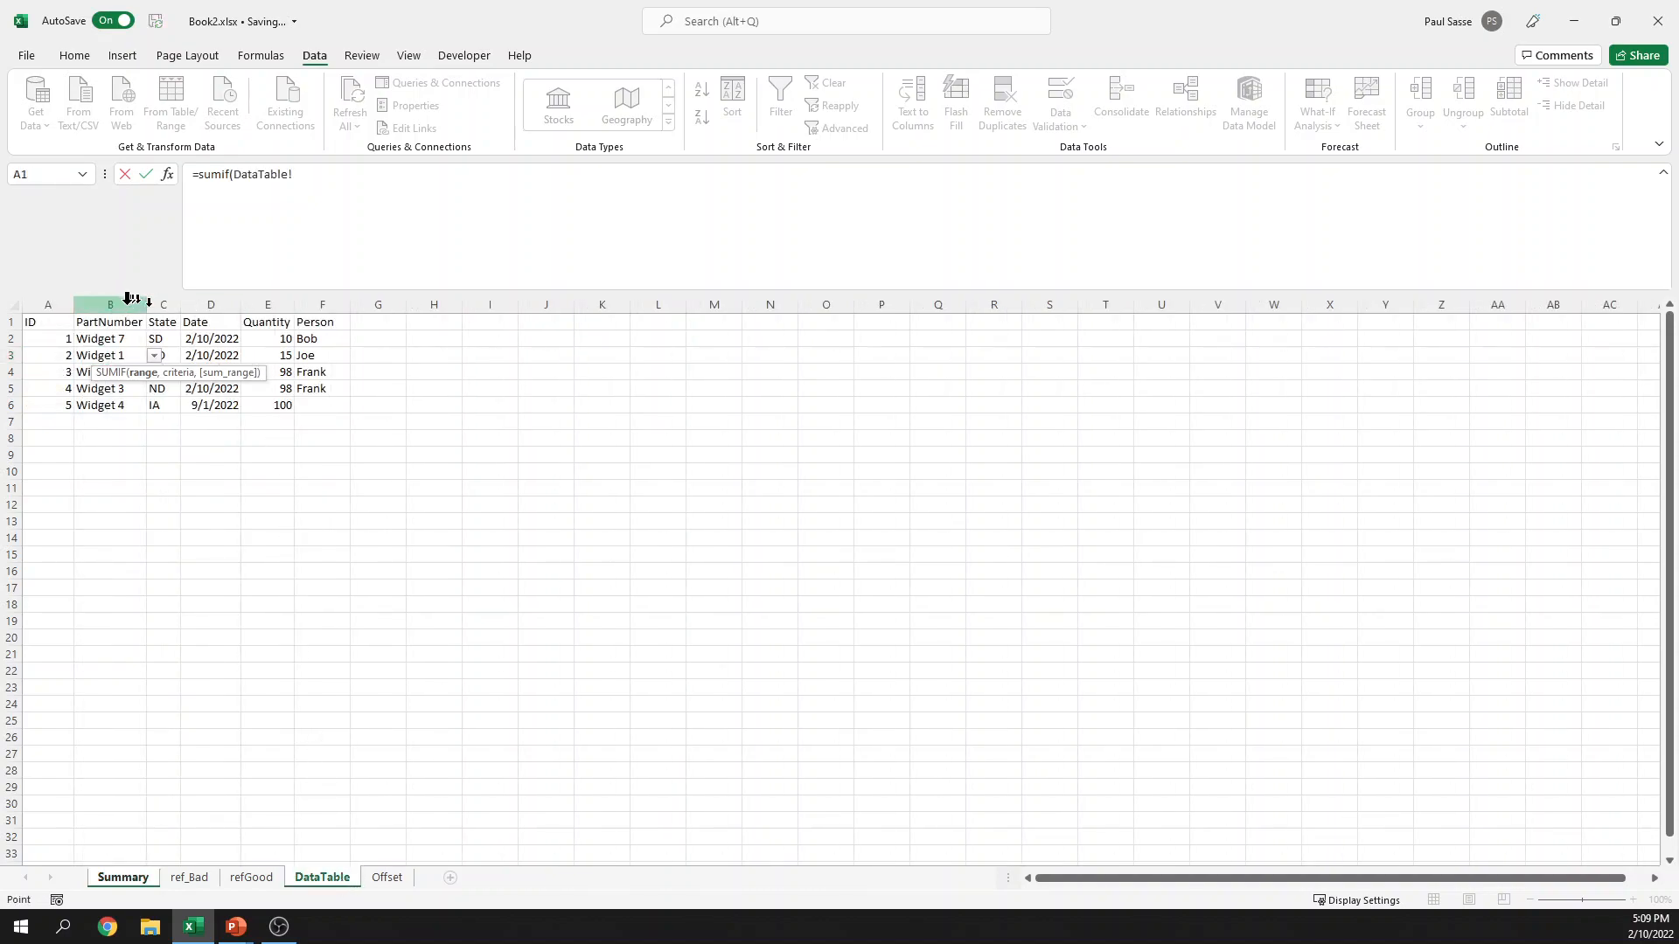
pyautogui.write(',a2,')
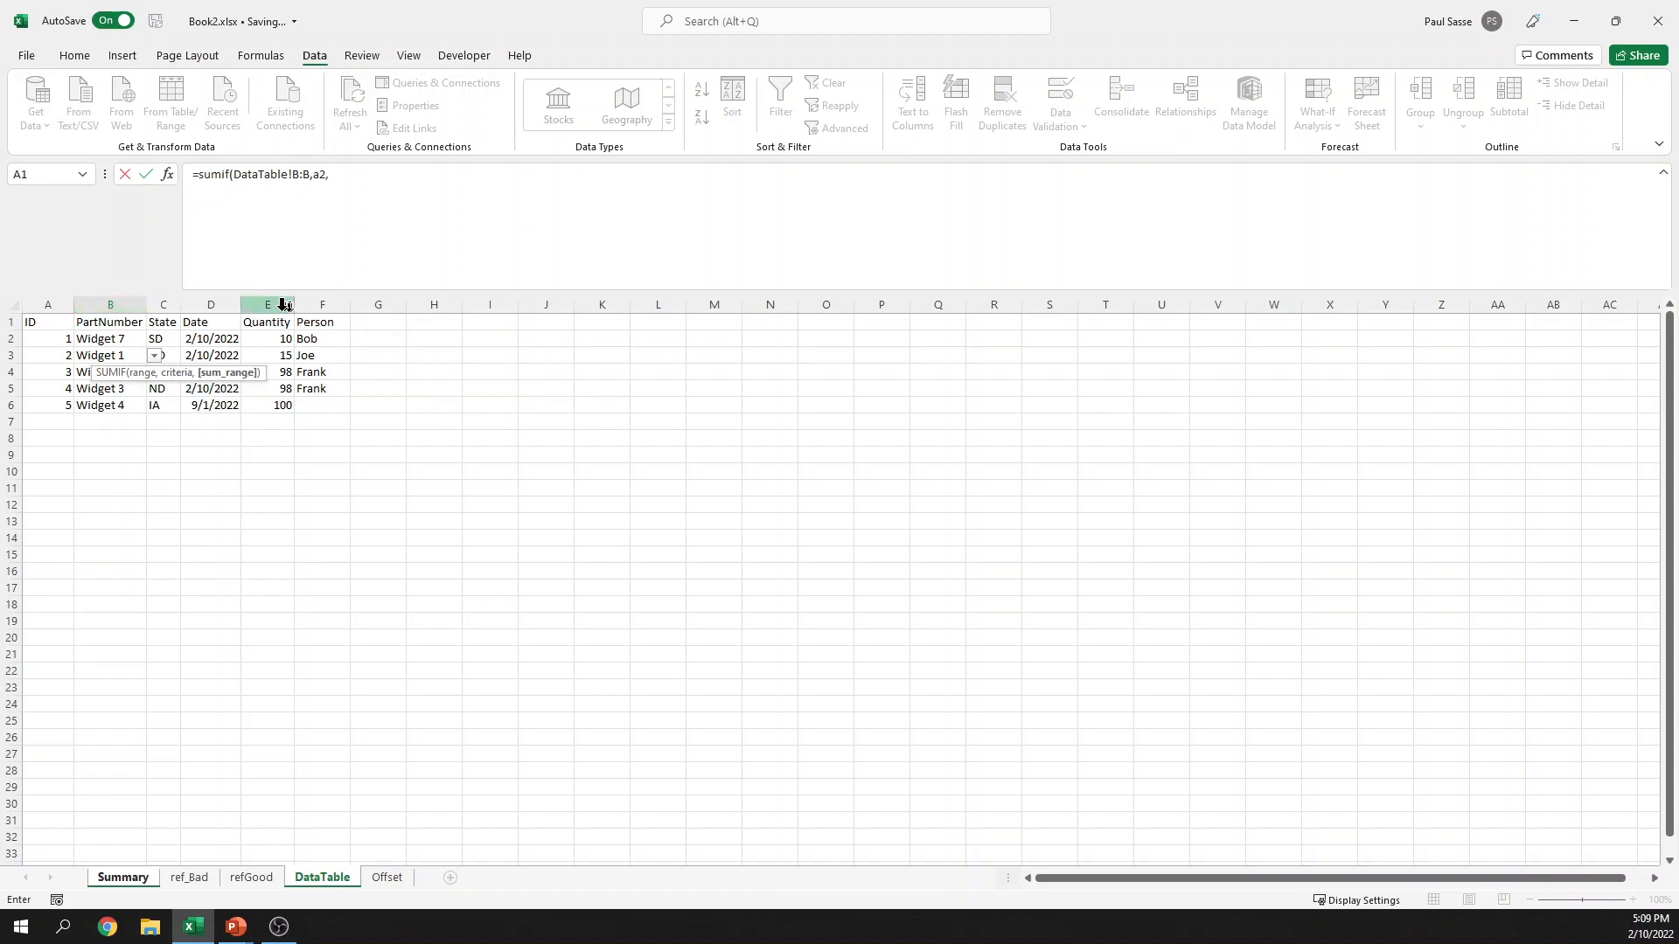
pyautogui.click(129, 877)
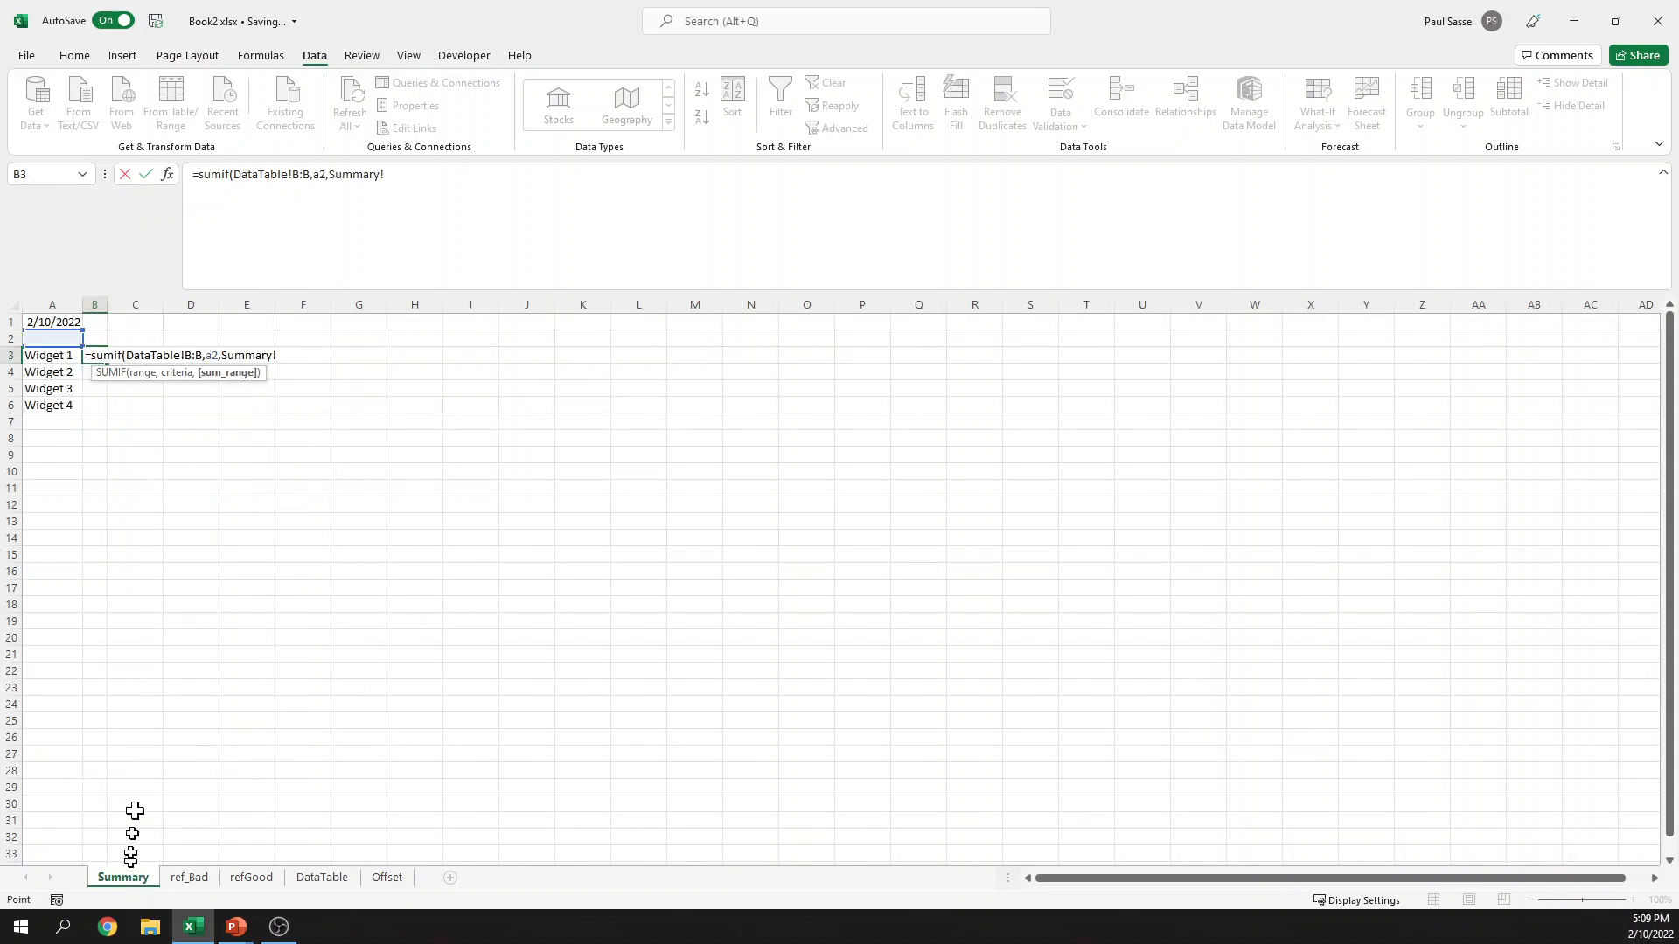
pyautogui.click(54, 354)
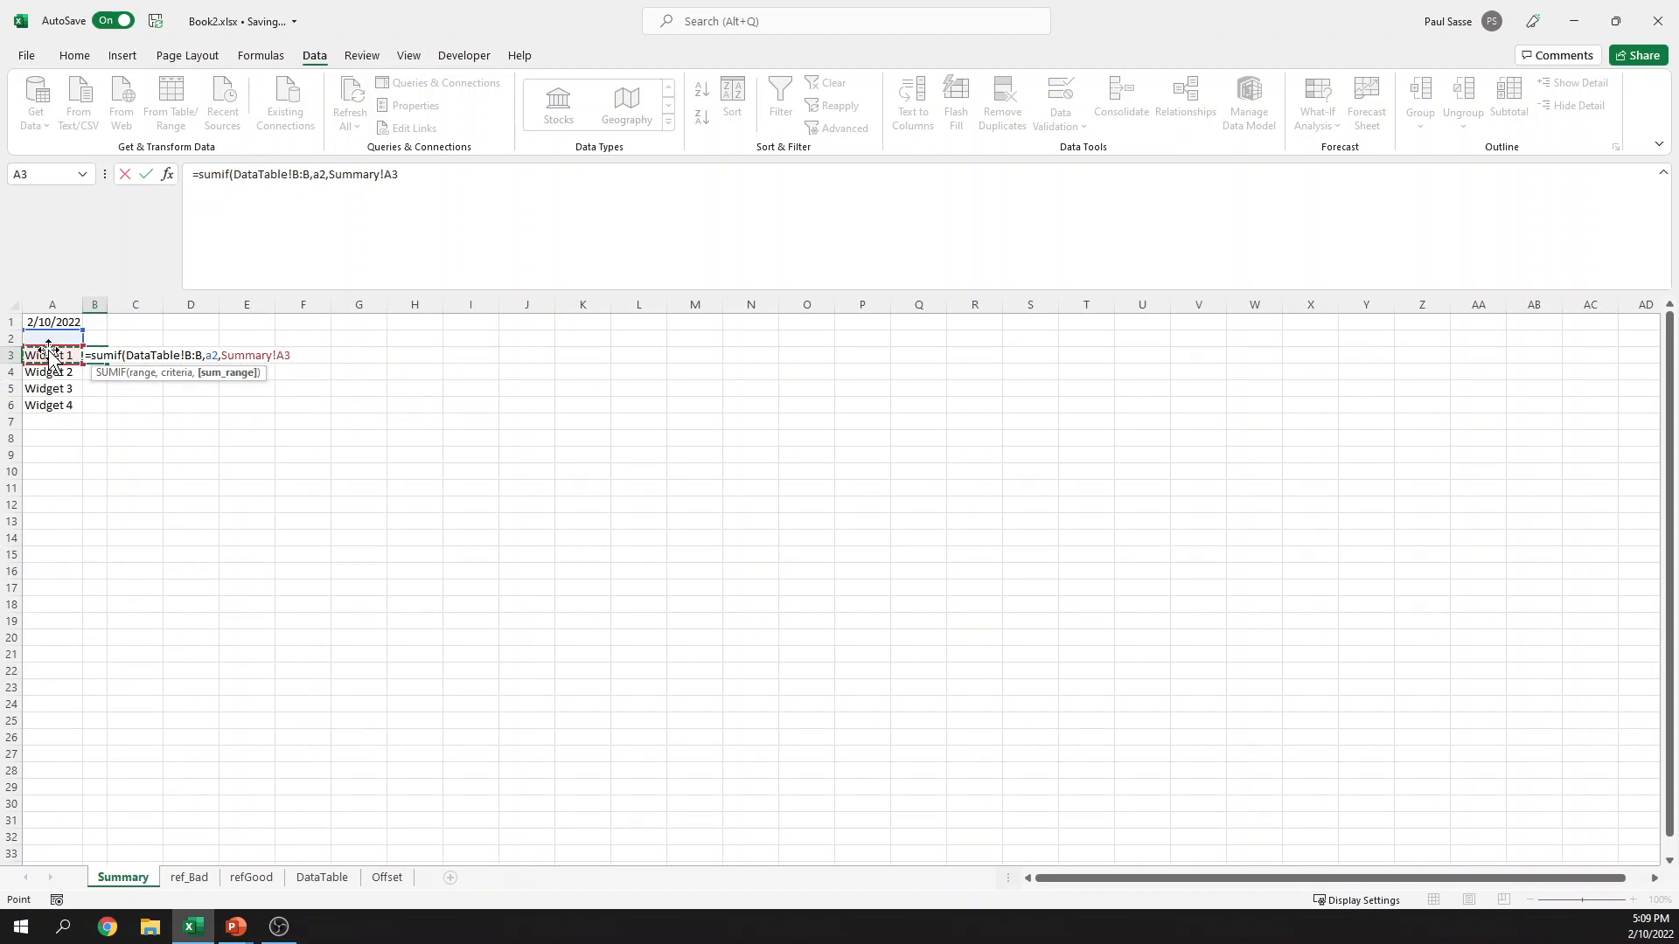
pyautogui.write(',')
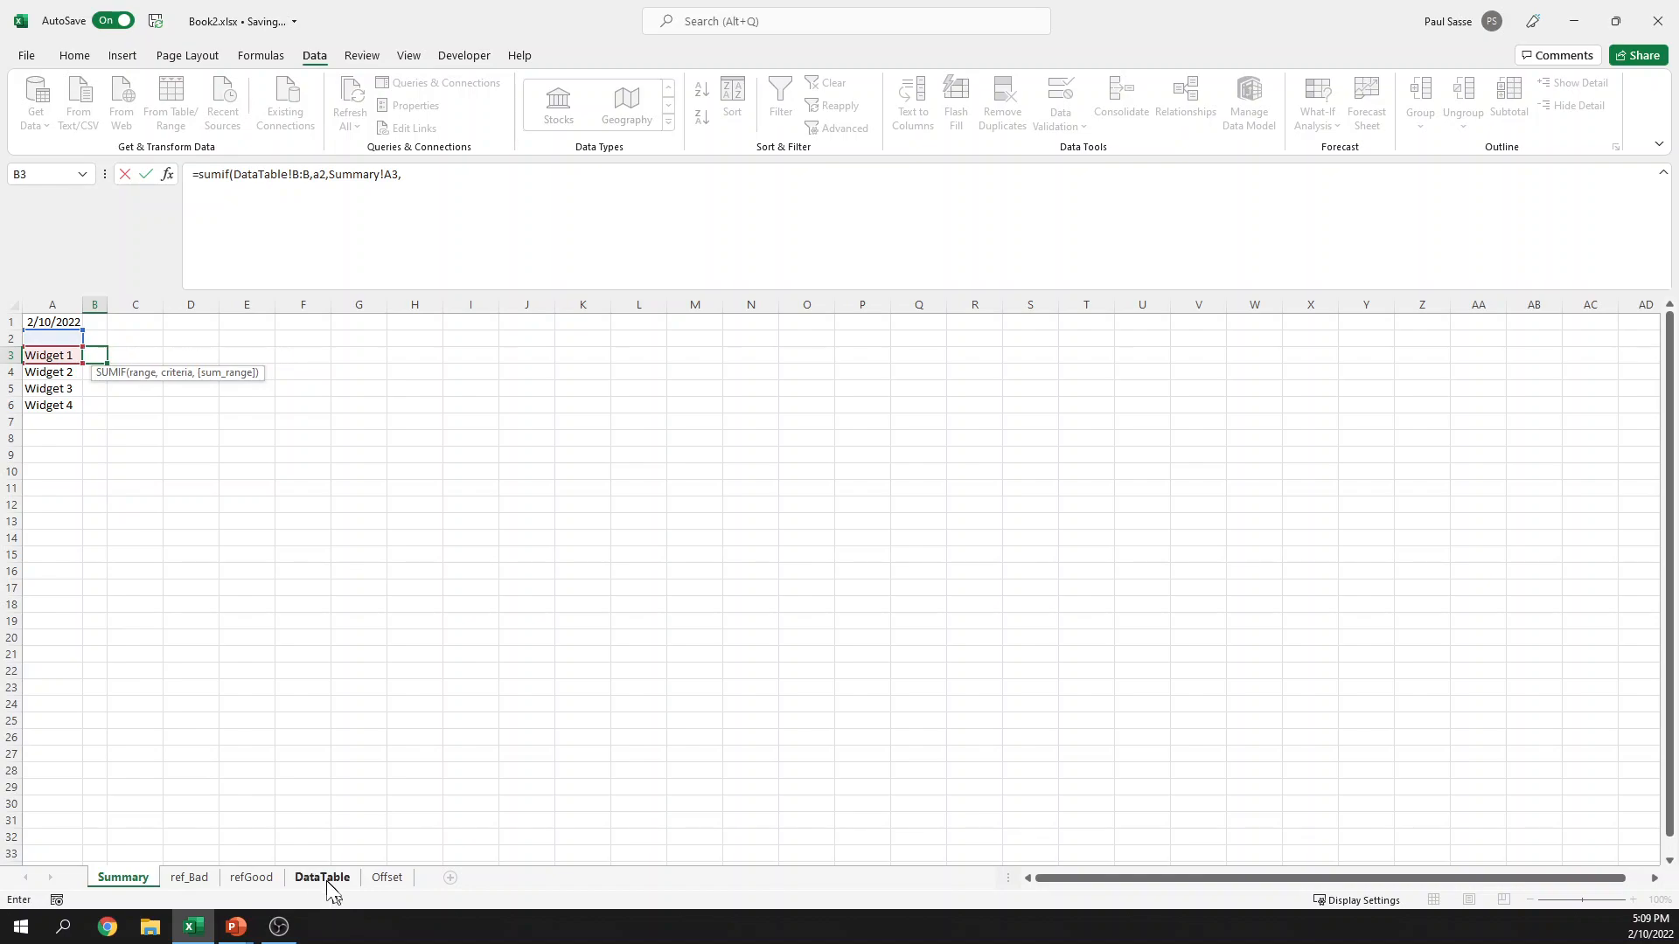
pyautogui.click(329, 882)
pyautogui.click(276, 304)
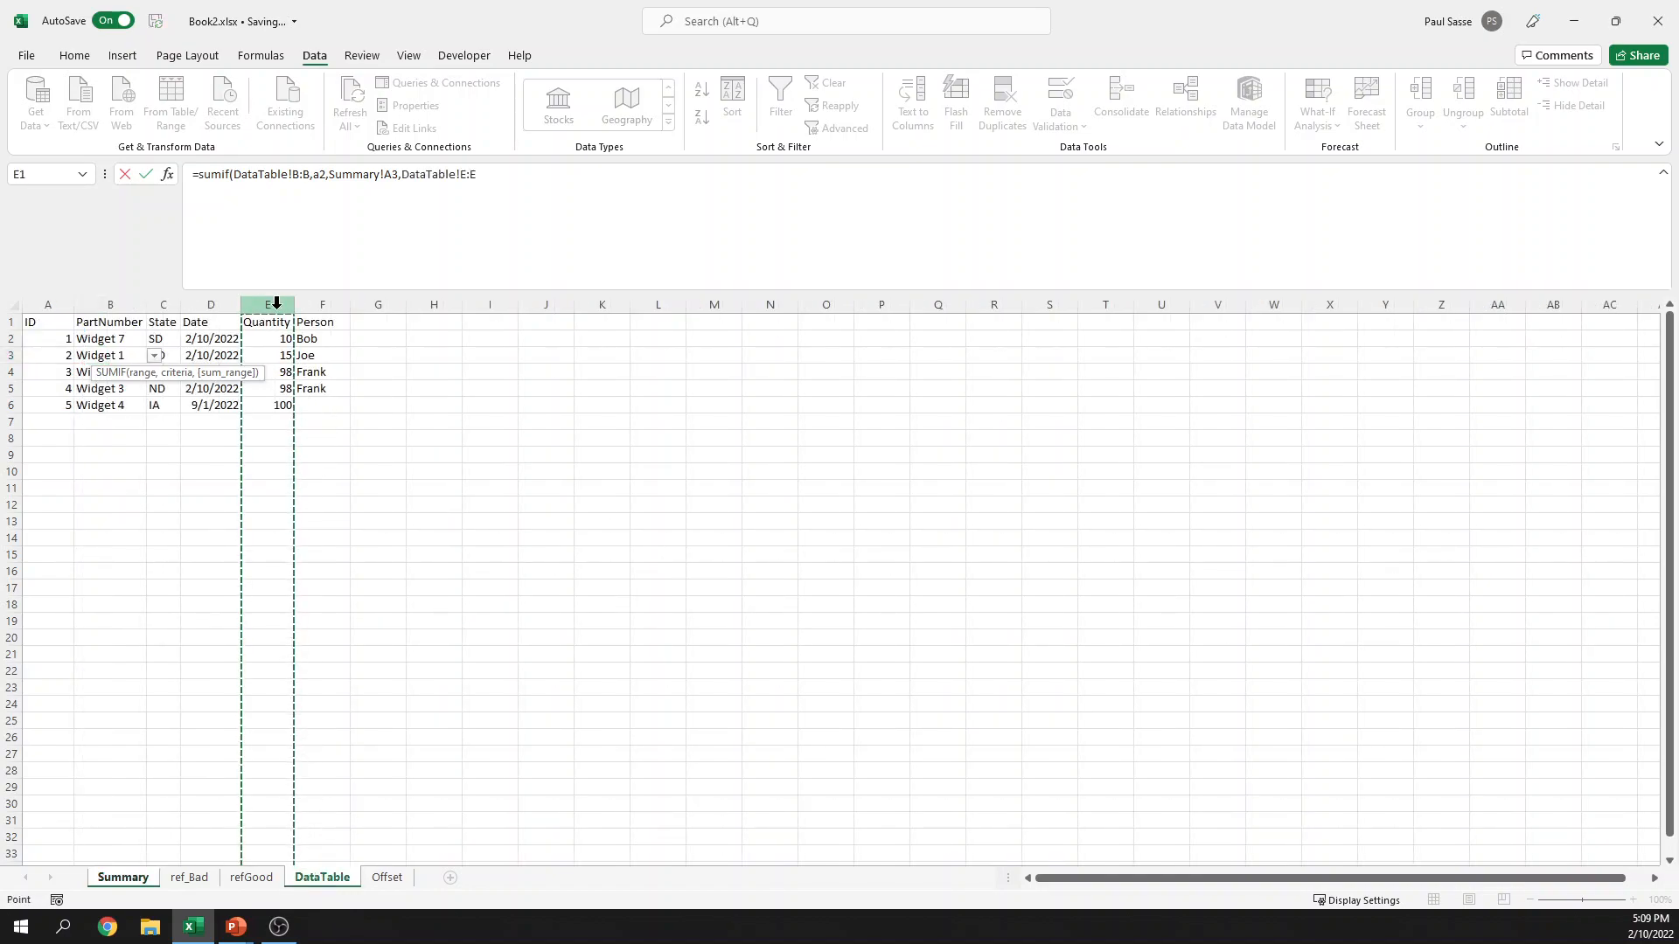
pyautogui.write(')')
pyautogui.press('Return')
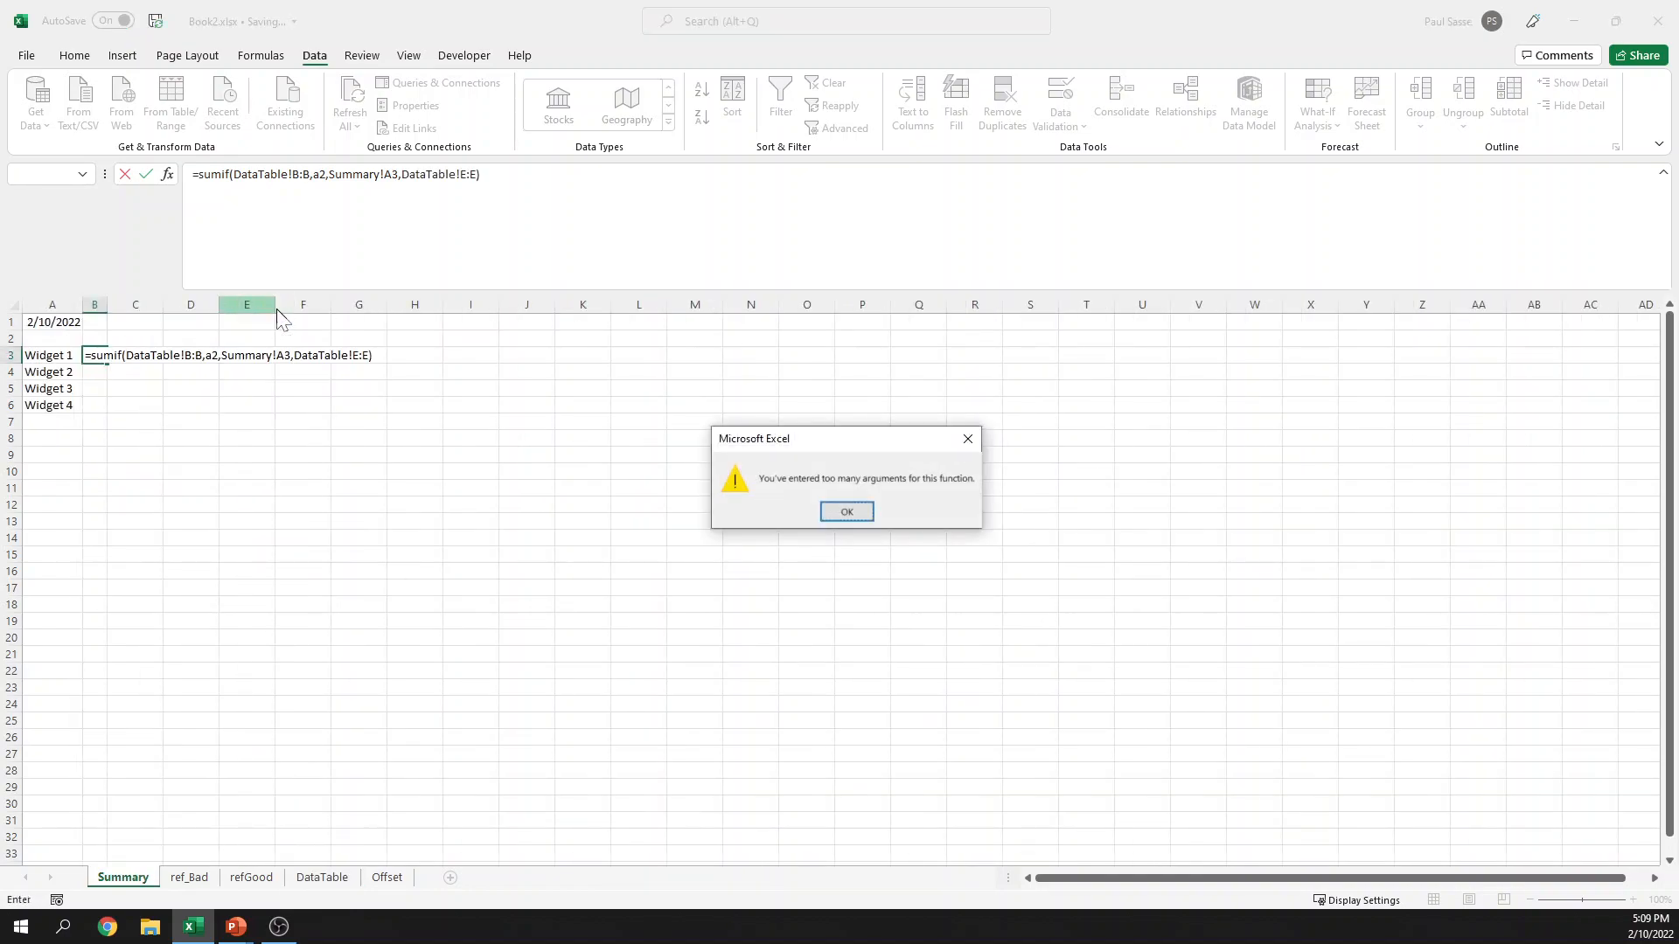
pyautogui.press('Return')
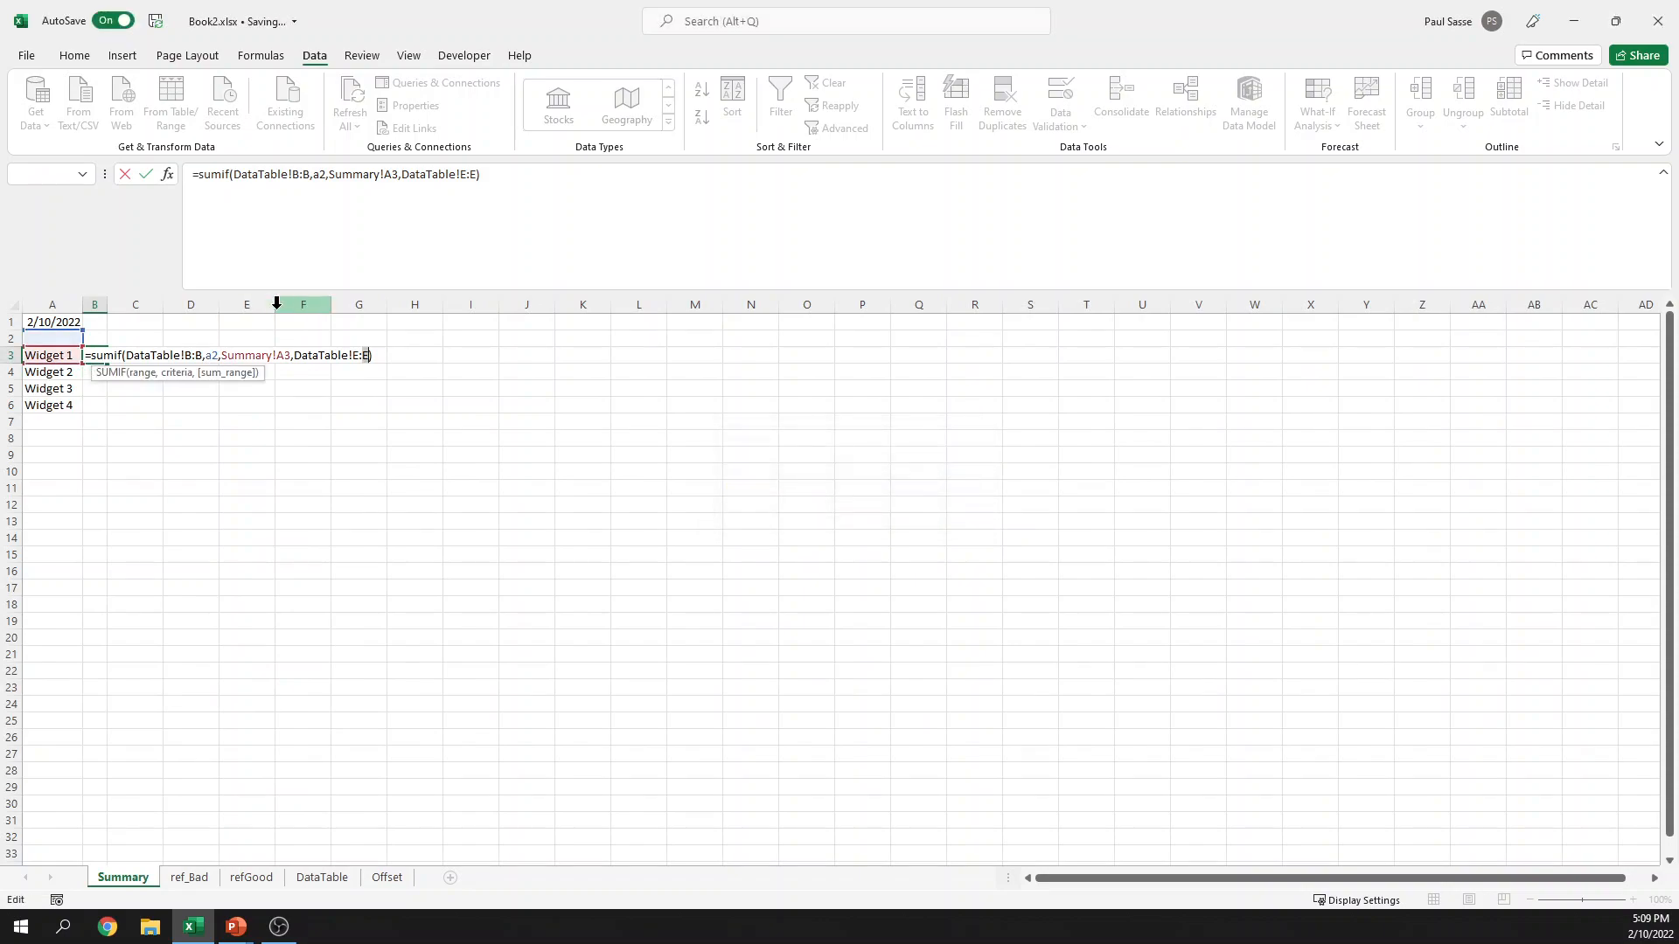
pyautogui.press('Escape')
# Step: Enter =SUMIF(DataTable!B:B,A3,DataTable!E:E) in B3 of the Summary sheet and fill the formula down to B6
pyautogui.write('=sumif(')
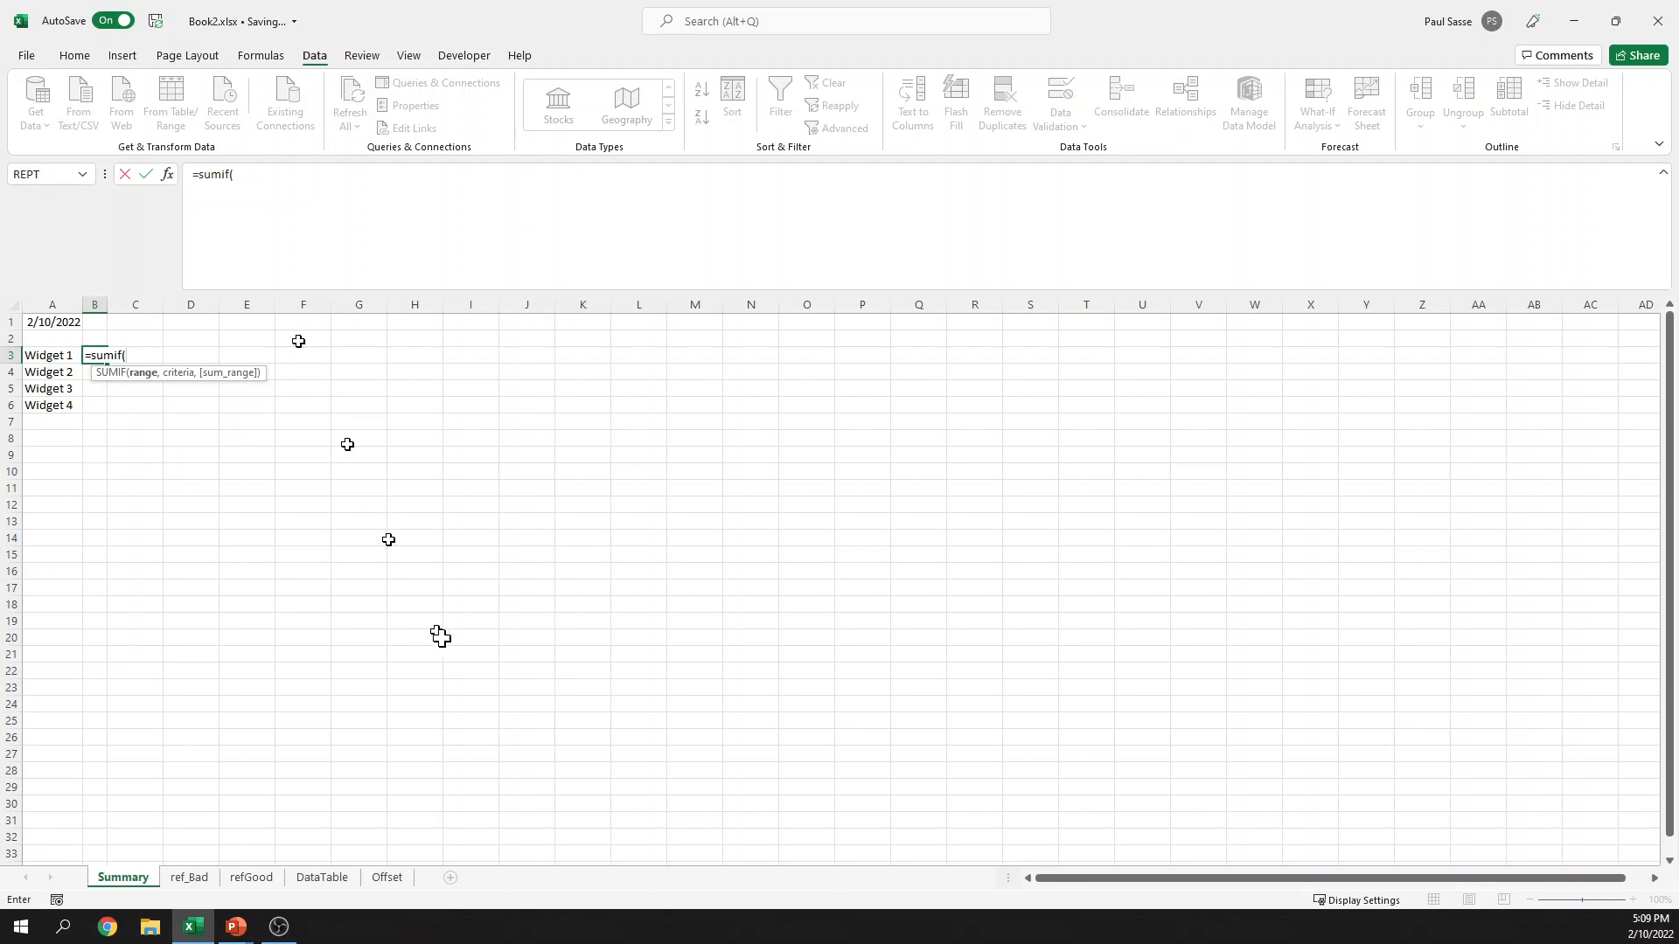
pyautogui.click(337, 877)
pyautogui.click(100, 303)
pyautogui.write(',a3,')
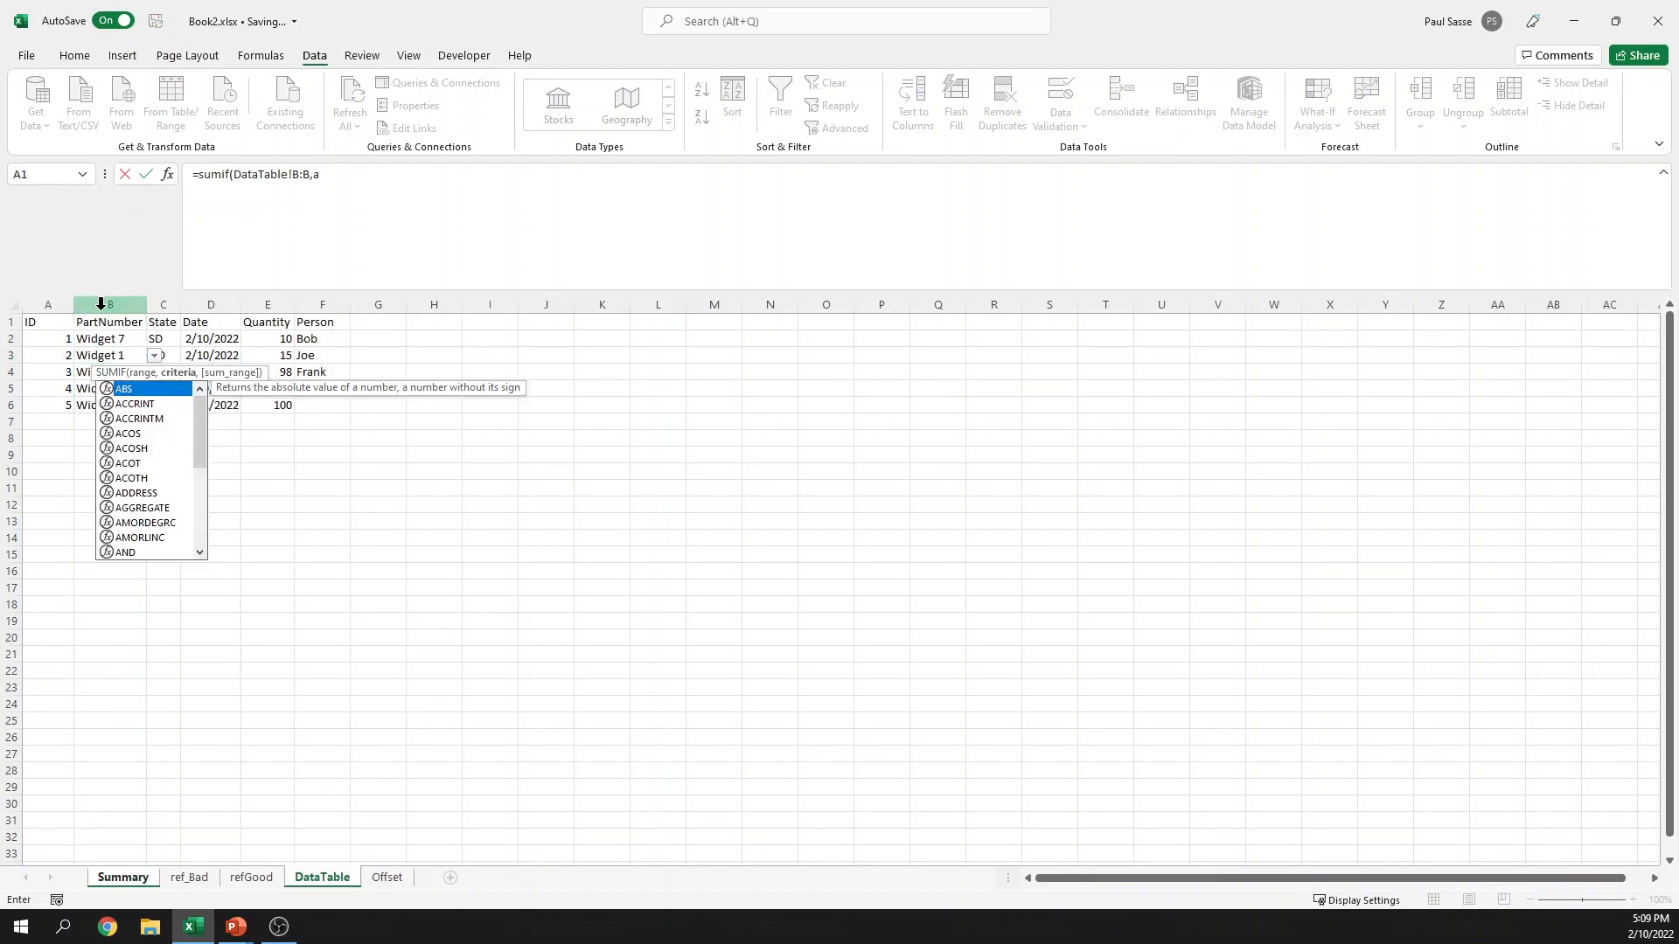
pyautogui.click(268, 303)
pyautogui.write(')')
pyautogui.press('Return')
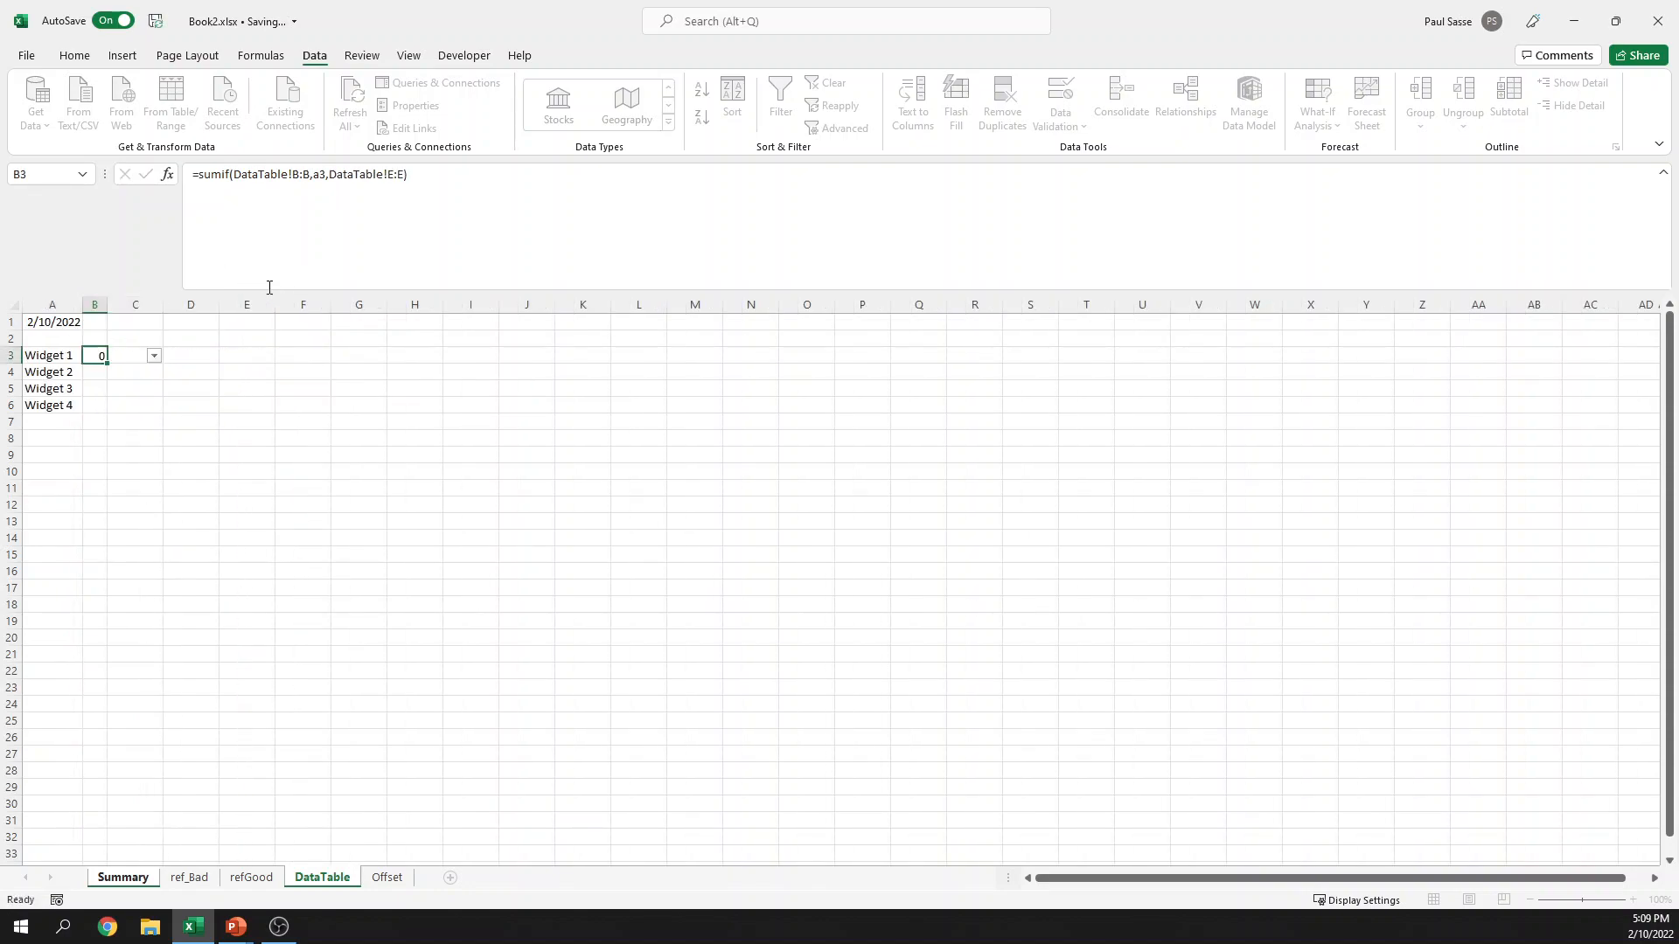
pyautogui.click(100, 354)
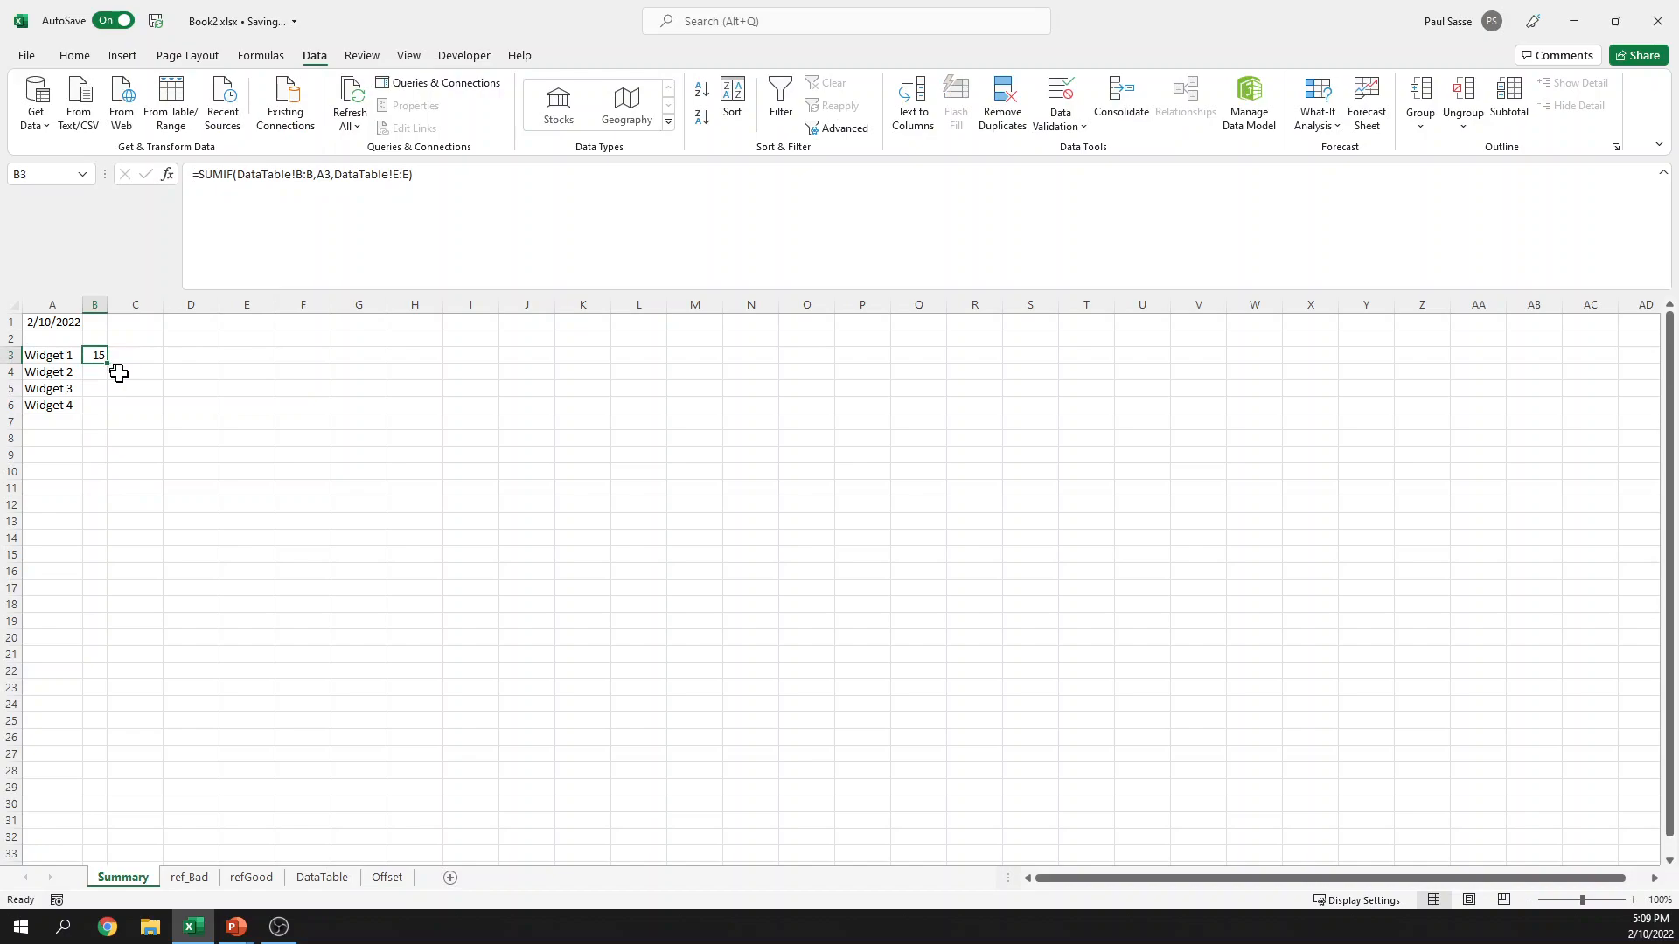
pyautogui.doubleClick(110, 369)
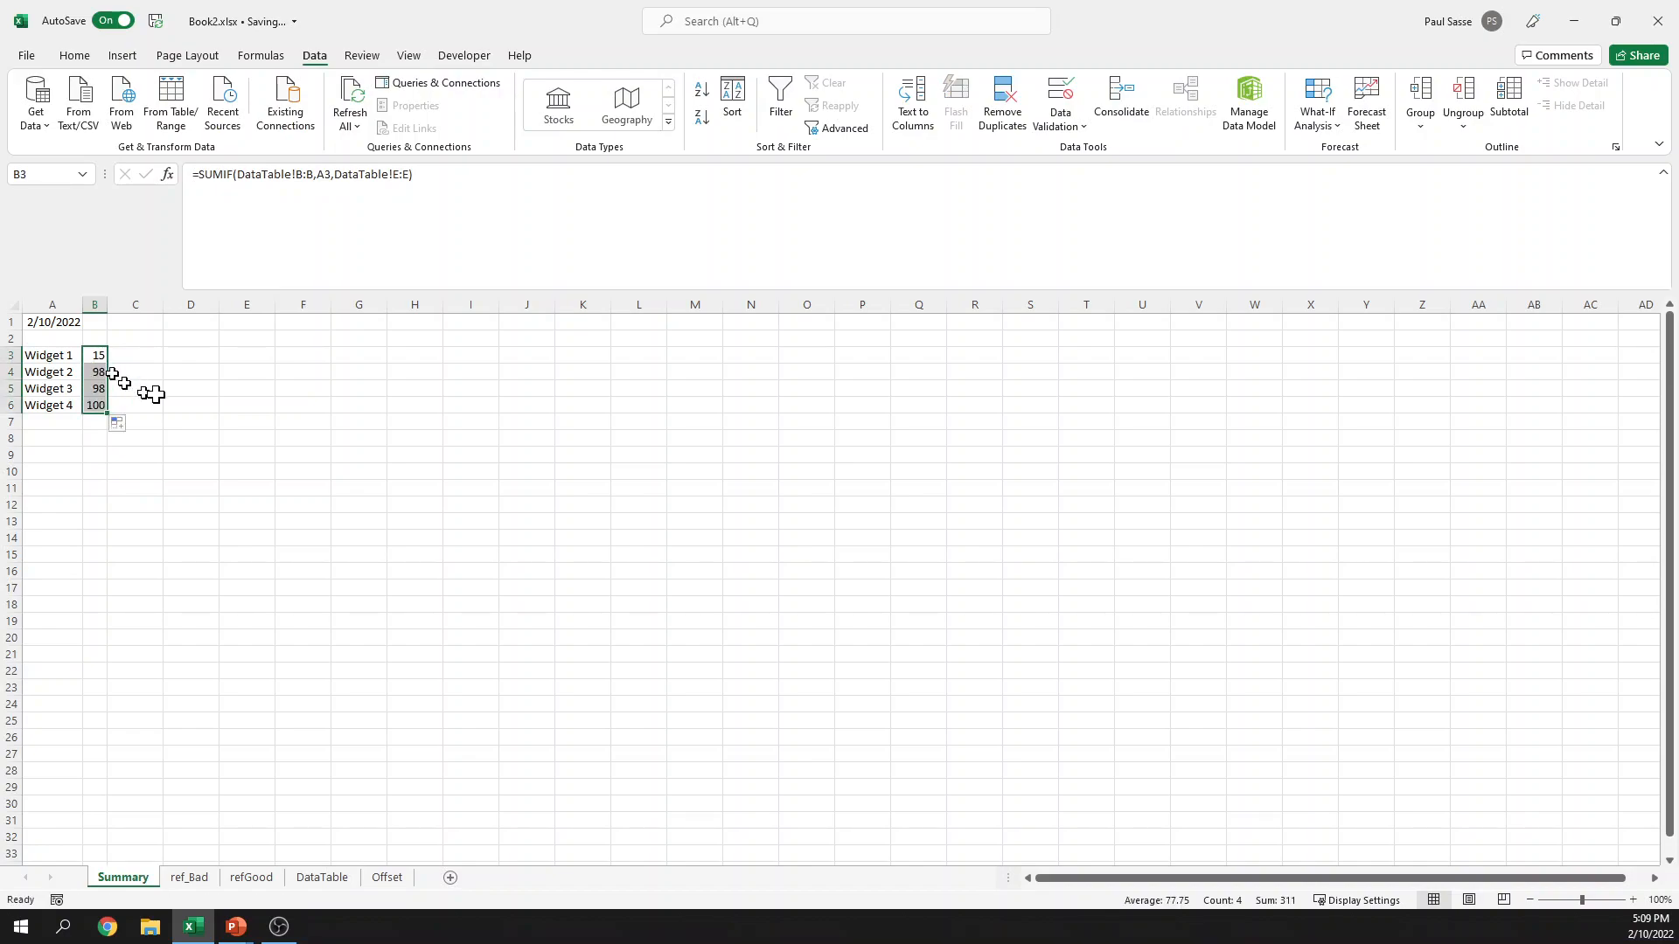
# Step: Examine the SUMIF formula in Summary B3 against the DataTable columns it references, including the ID formula in DataTable A2
pyautogui.click(96, 356)
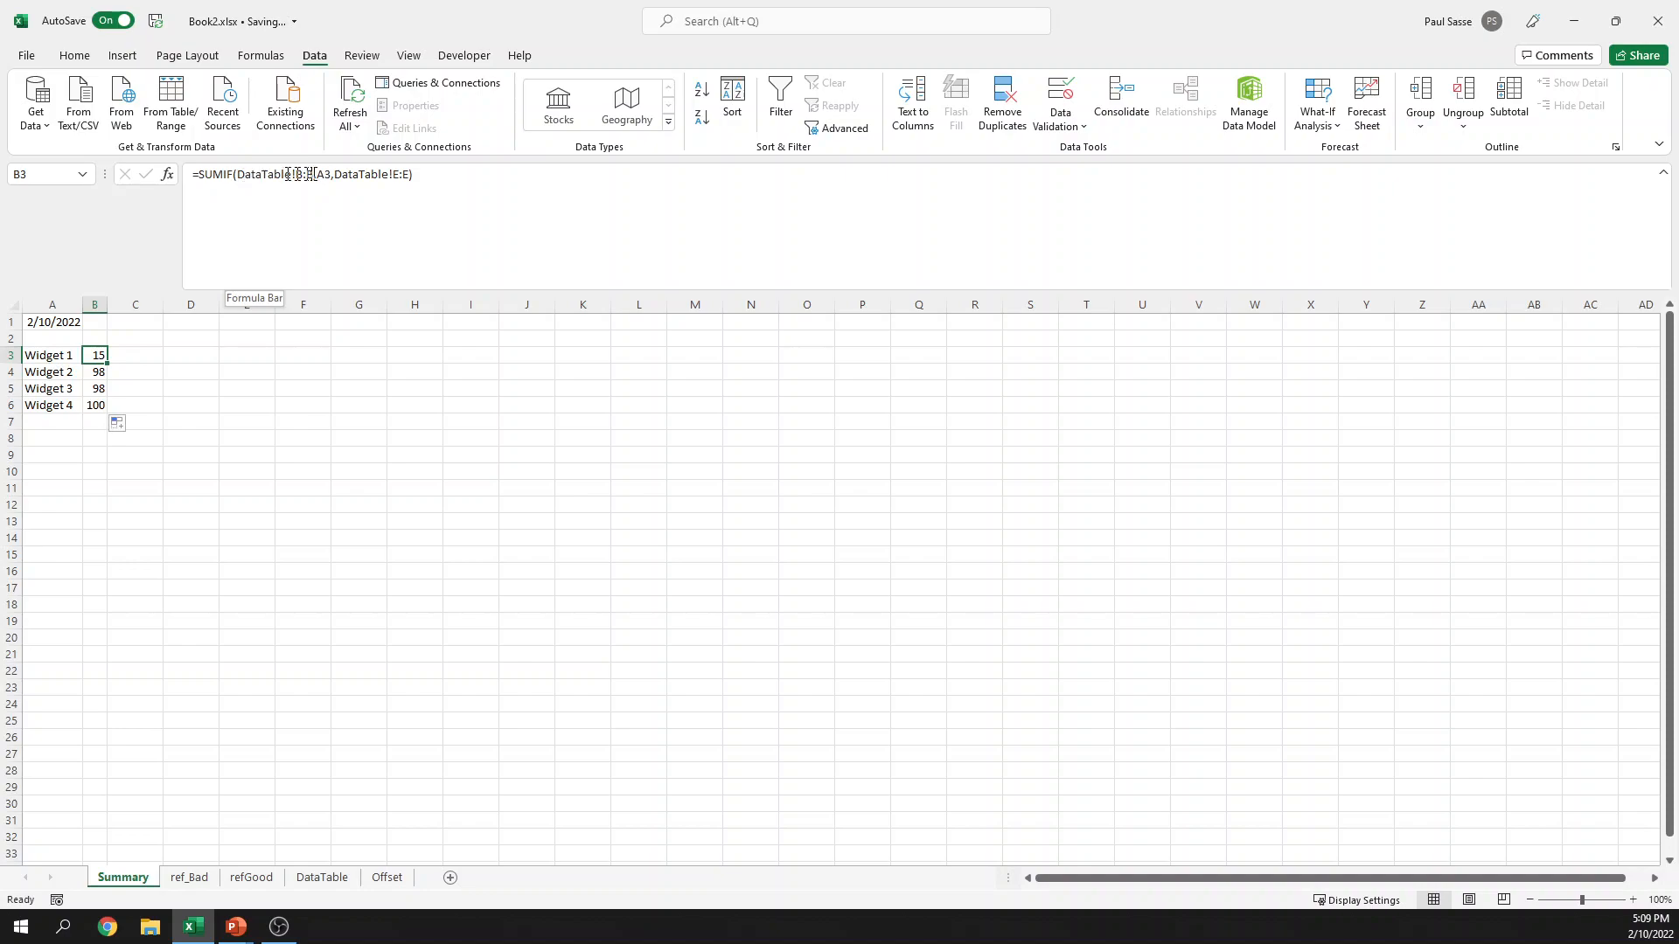
pyautogui.click(321, 877)
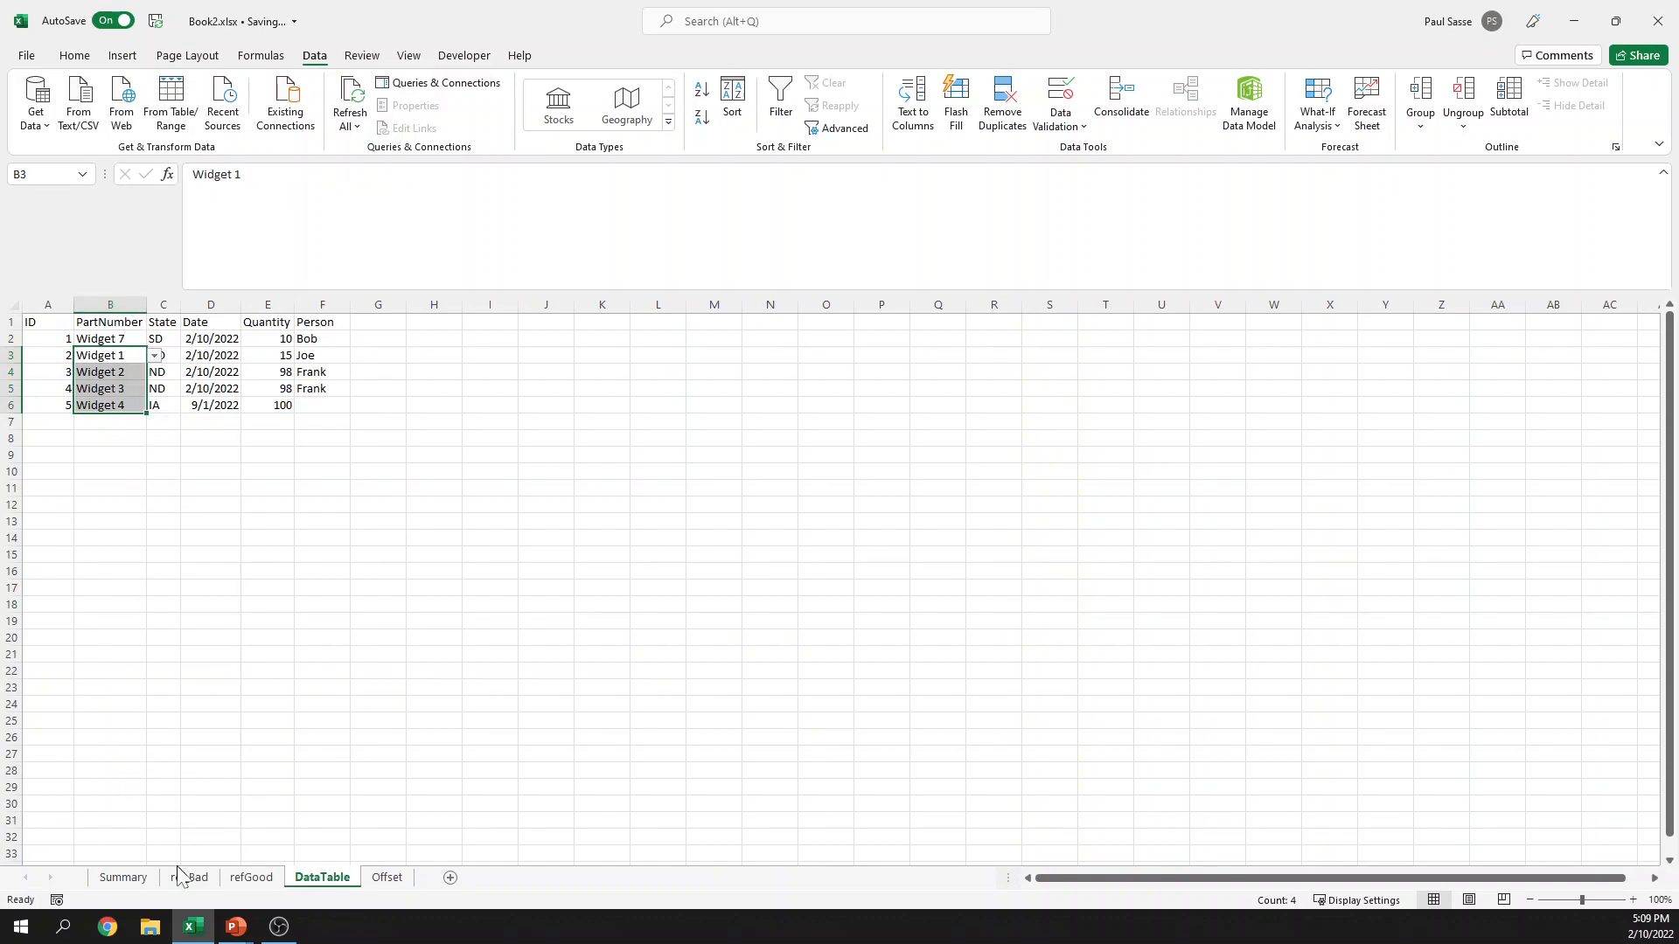
pyautogui.click(122, 877)
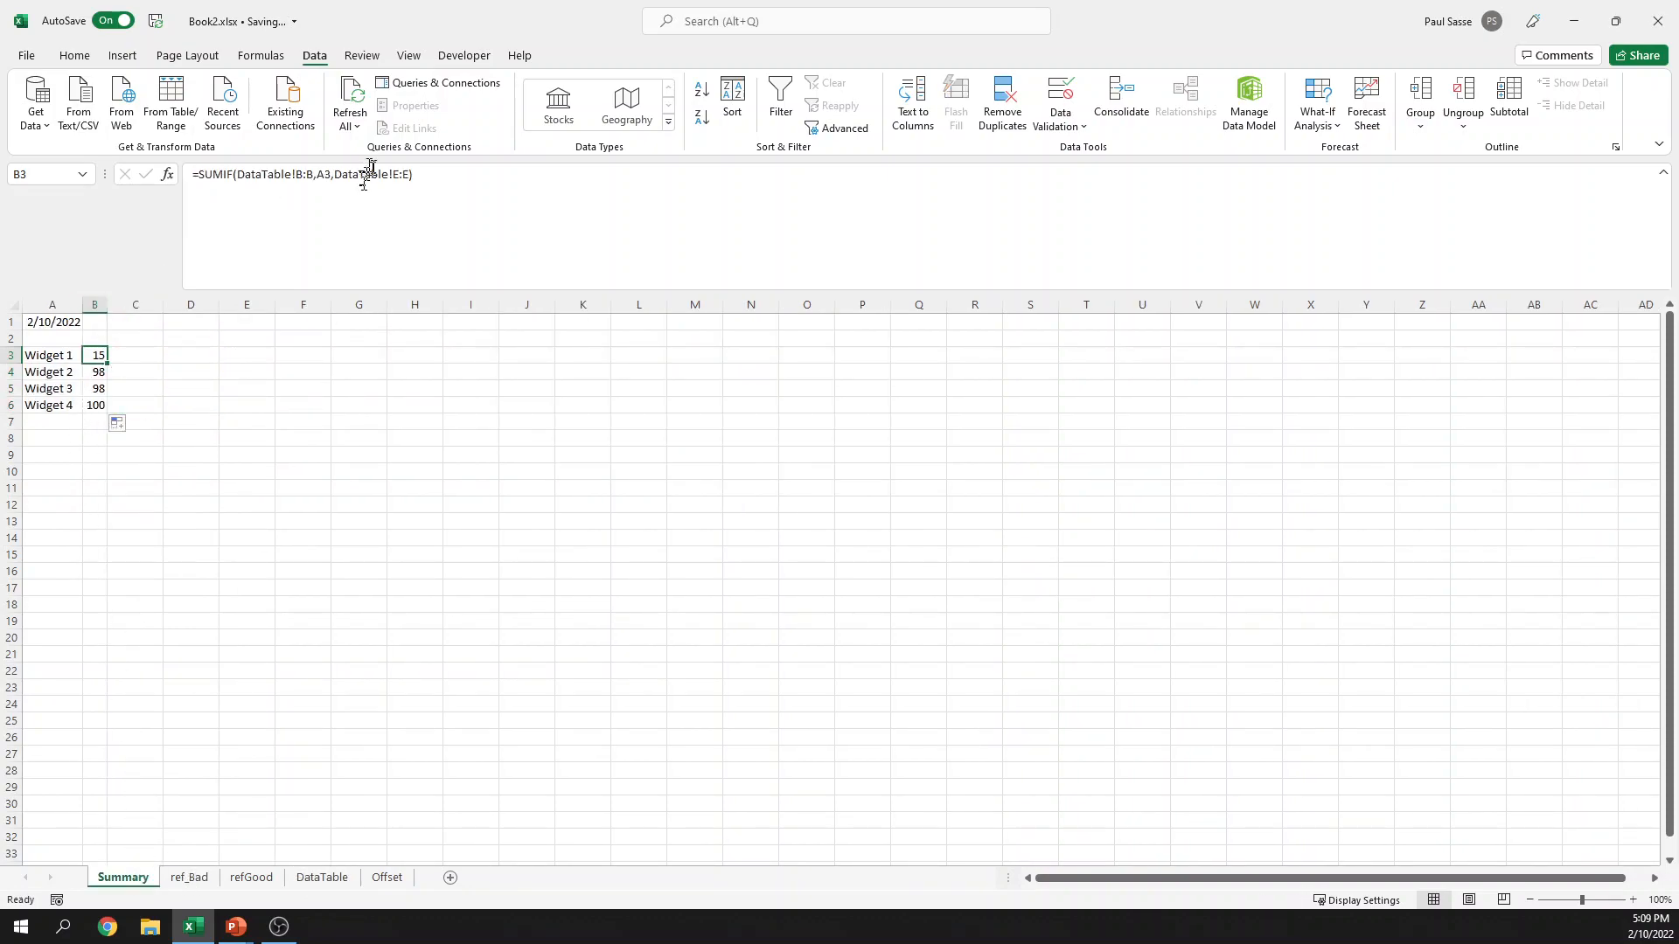
pyautogui.click(322, 878)
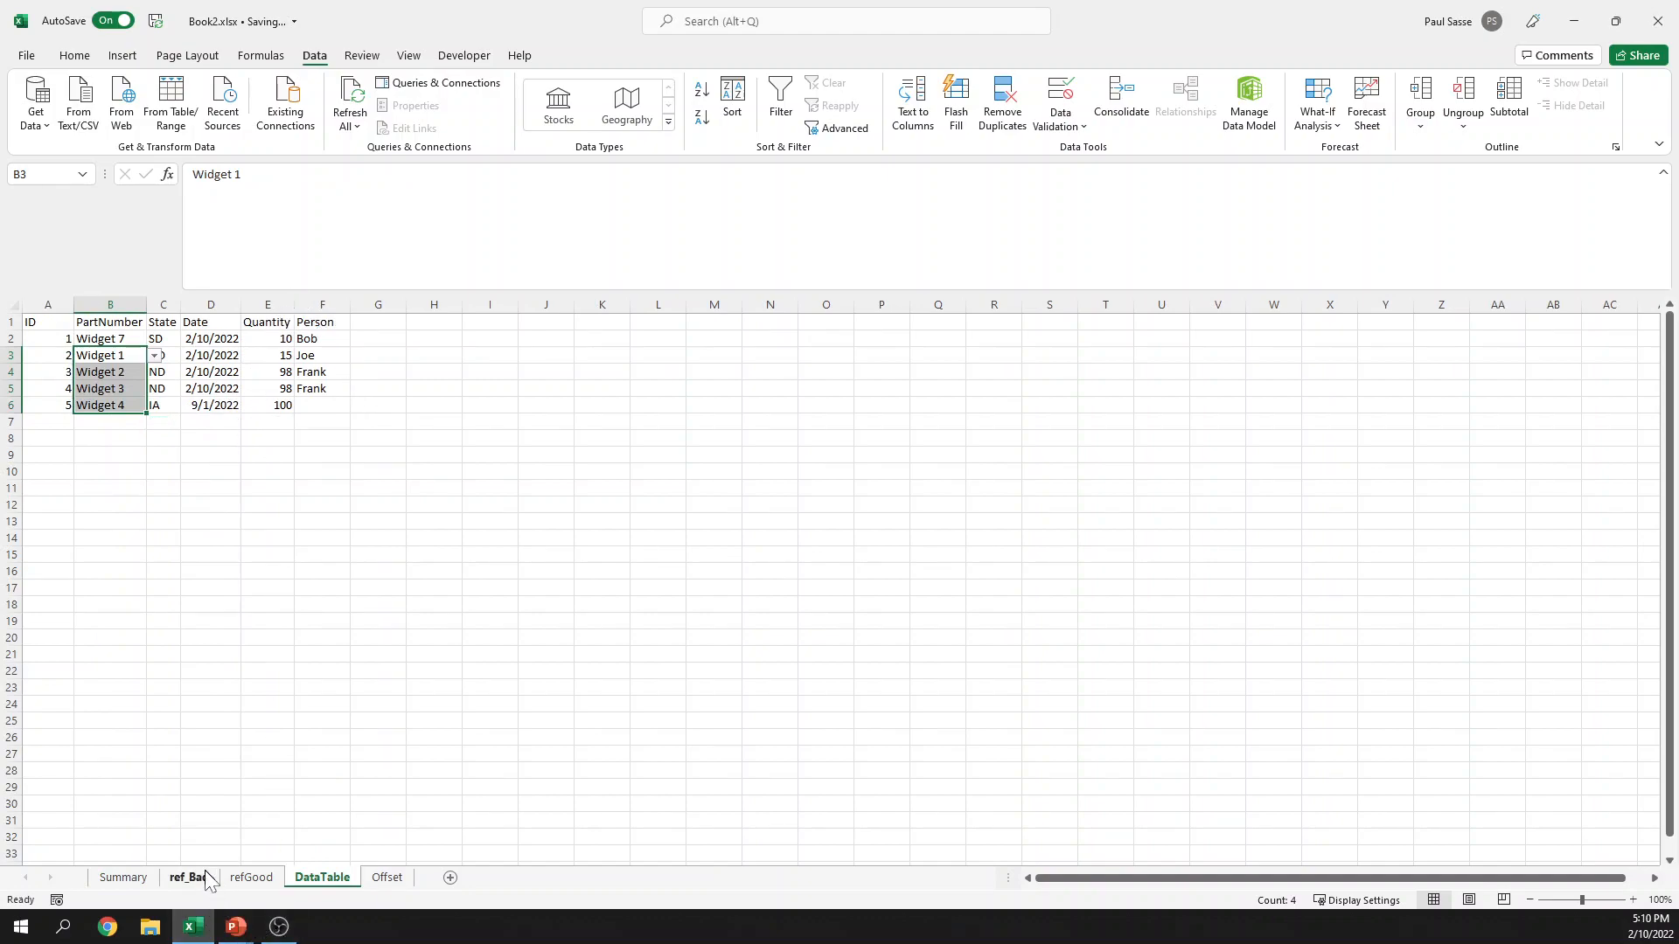
pyautogui.click(168, 486)
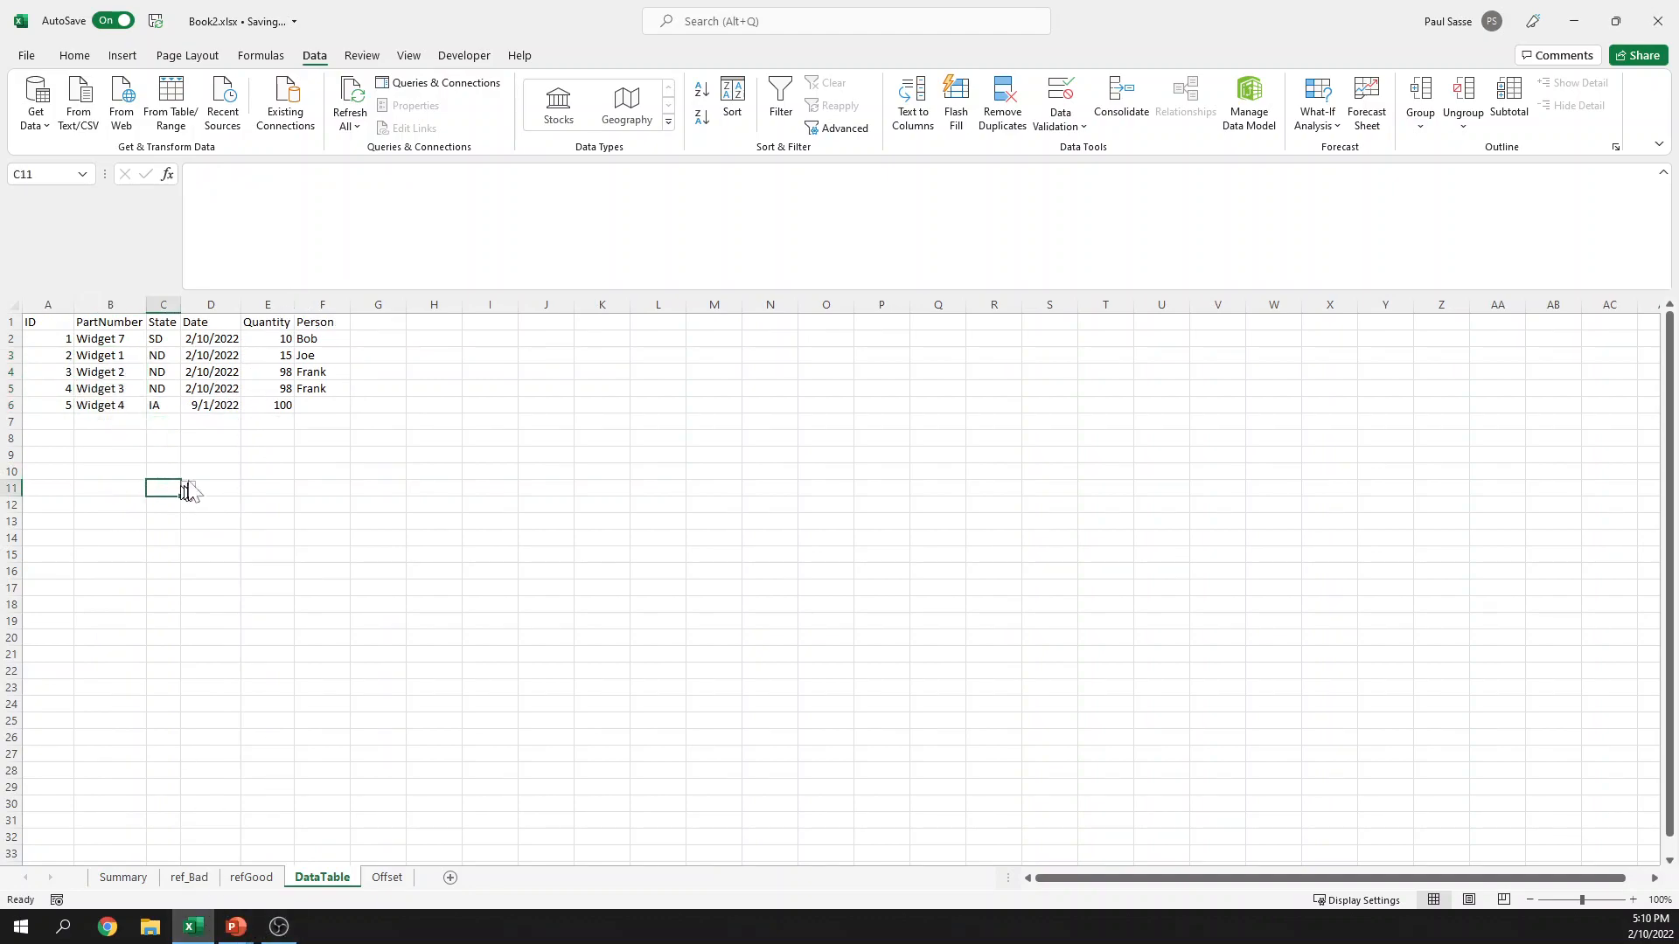
pyautogui.click(39, 340)
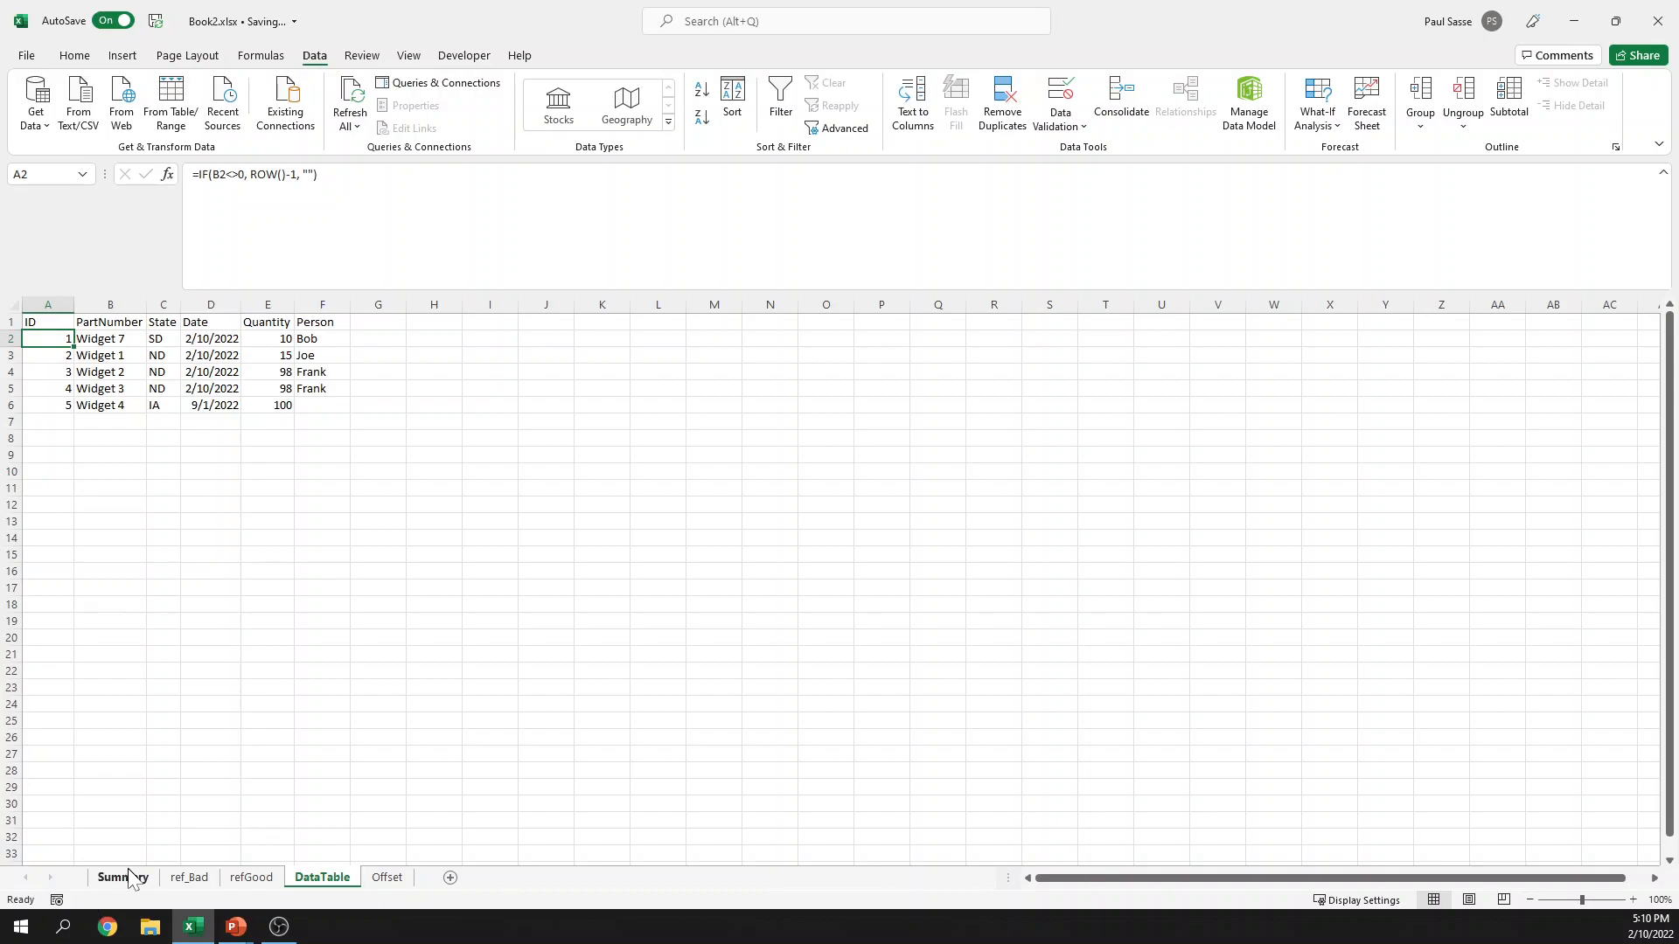
# Step: Define the workbook-scoped name orderPartNumber for the PartNumber cells, referring to =DataTable!$B$2:$B$6
pyautogui.click(133, 339)
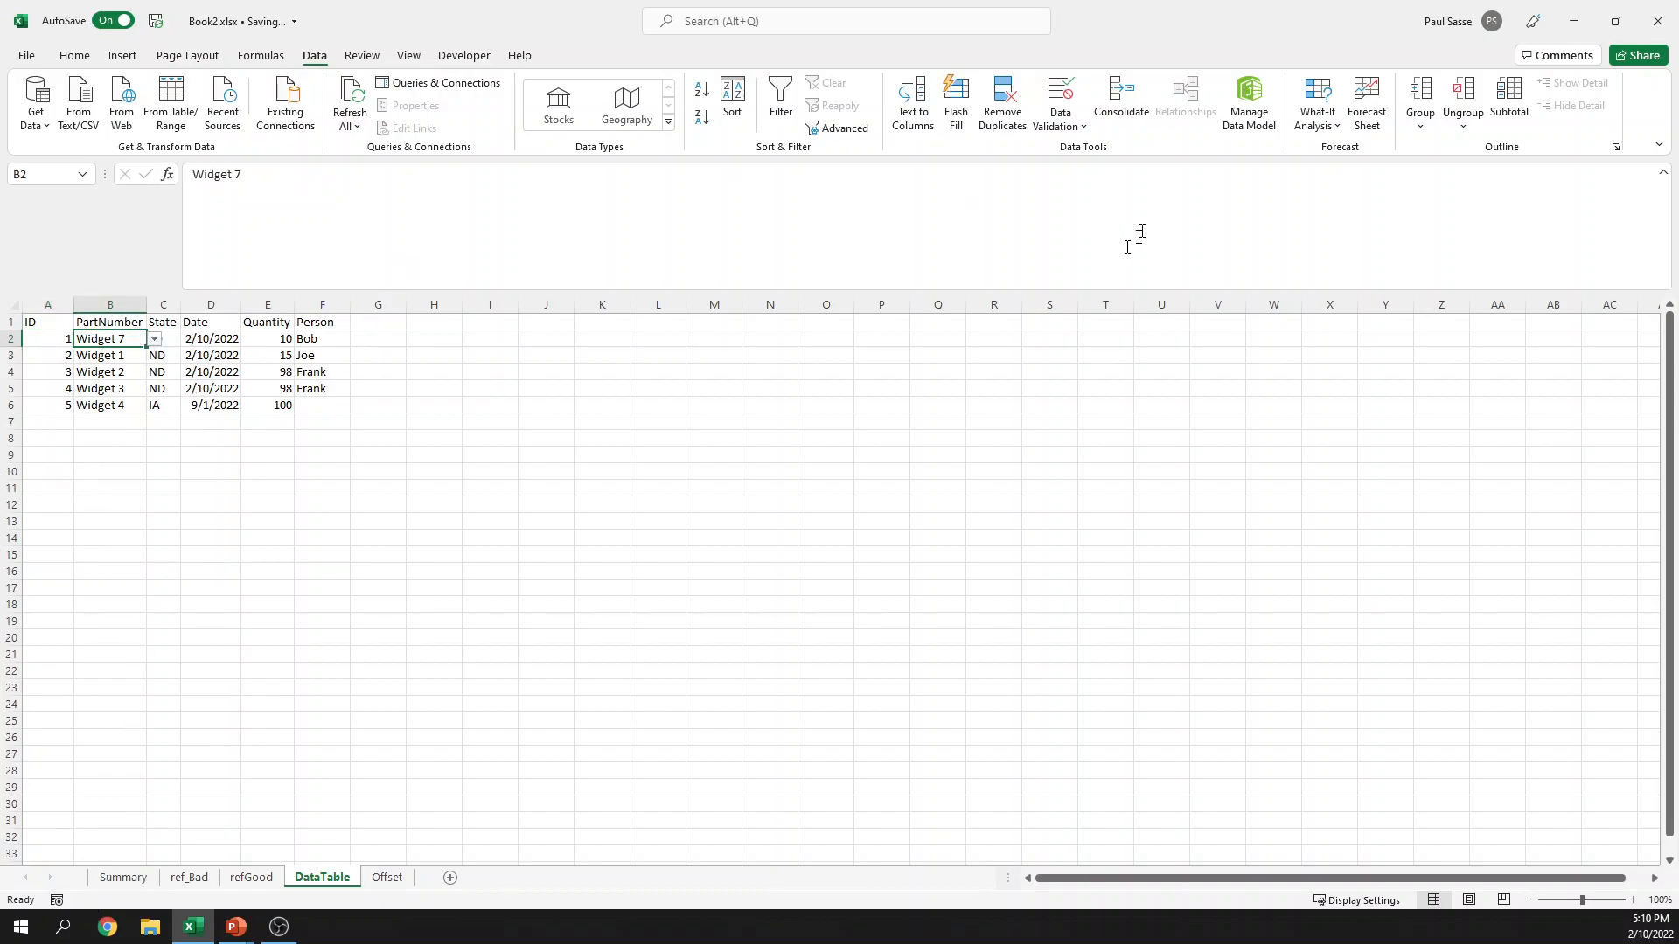
pyautogui.click(262, 56)
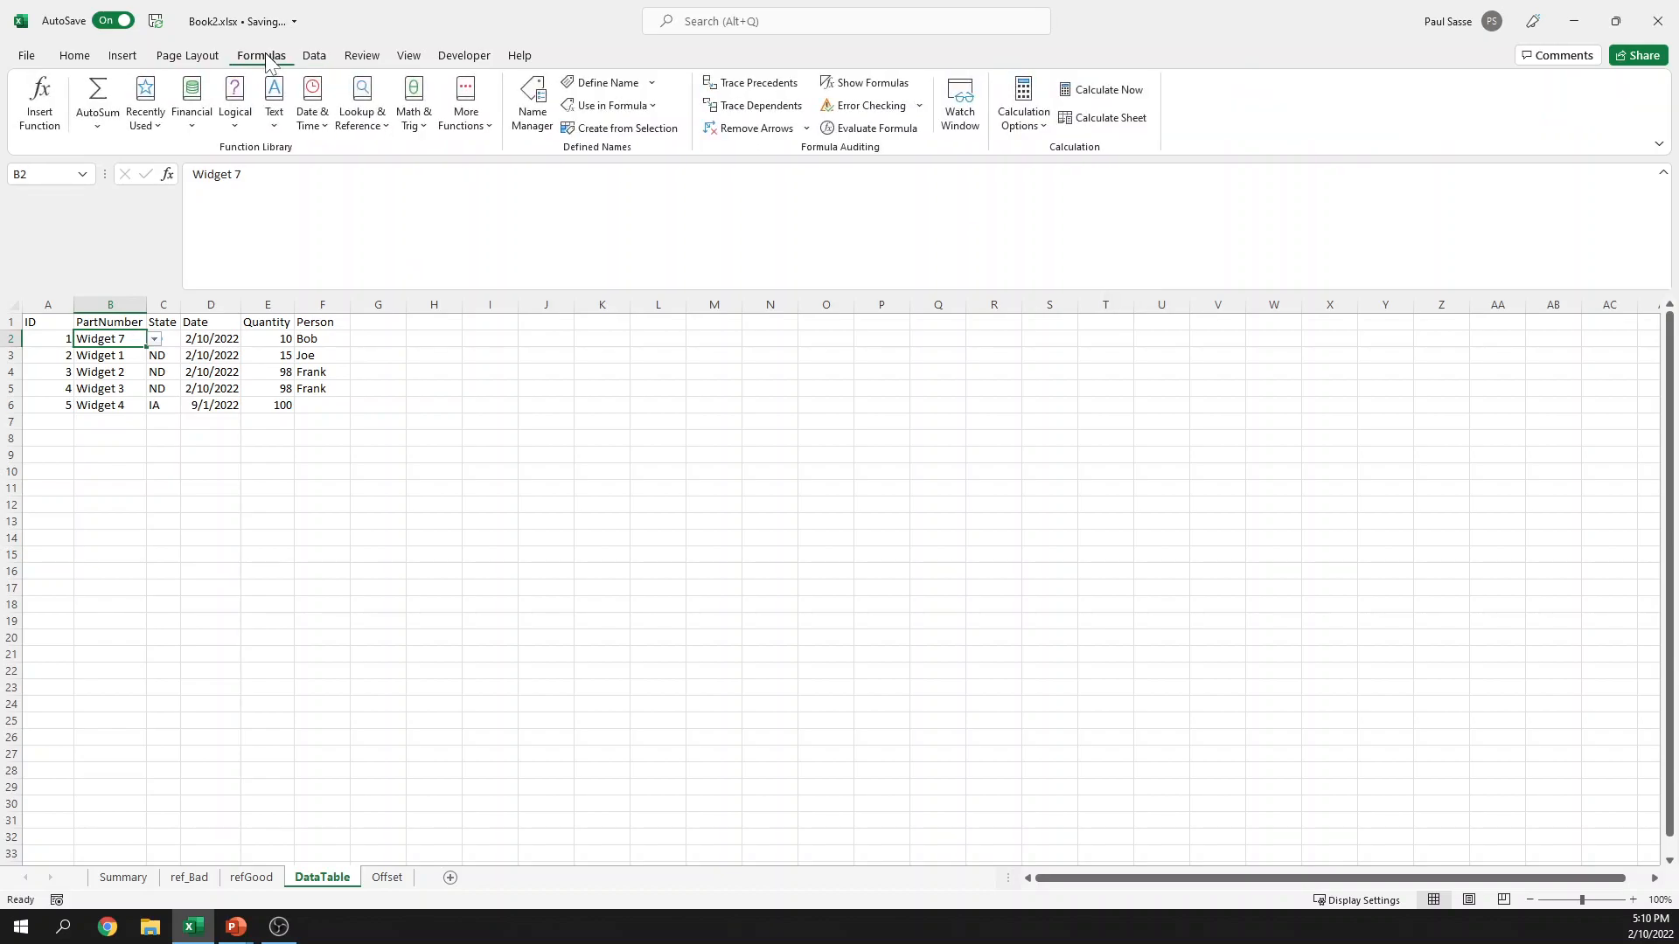
pyautogui.click(652, 83)
pyautogui.click(625, 106)
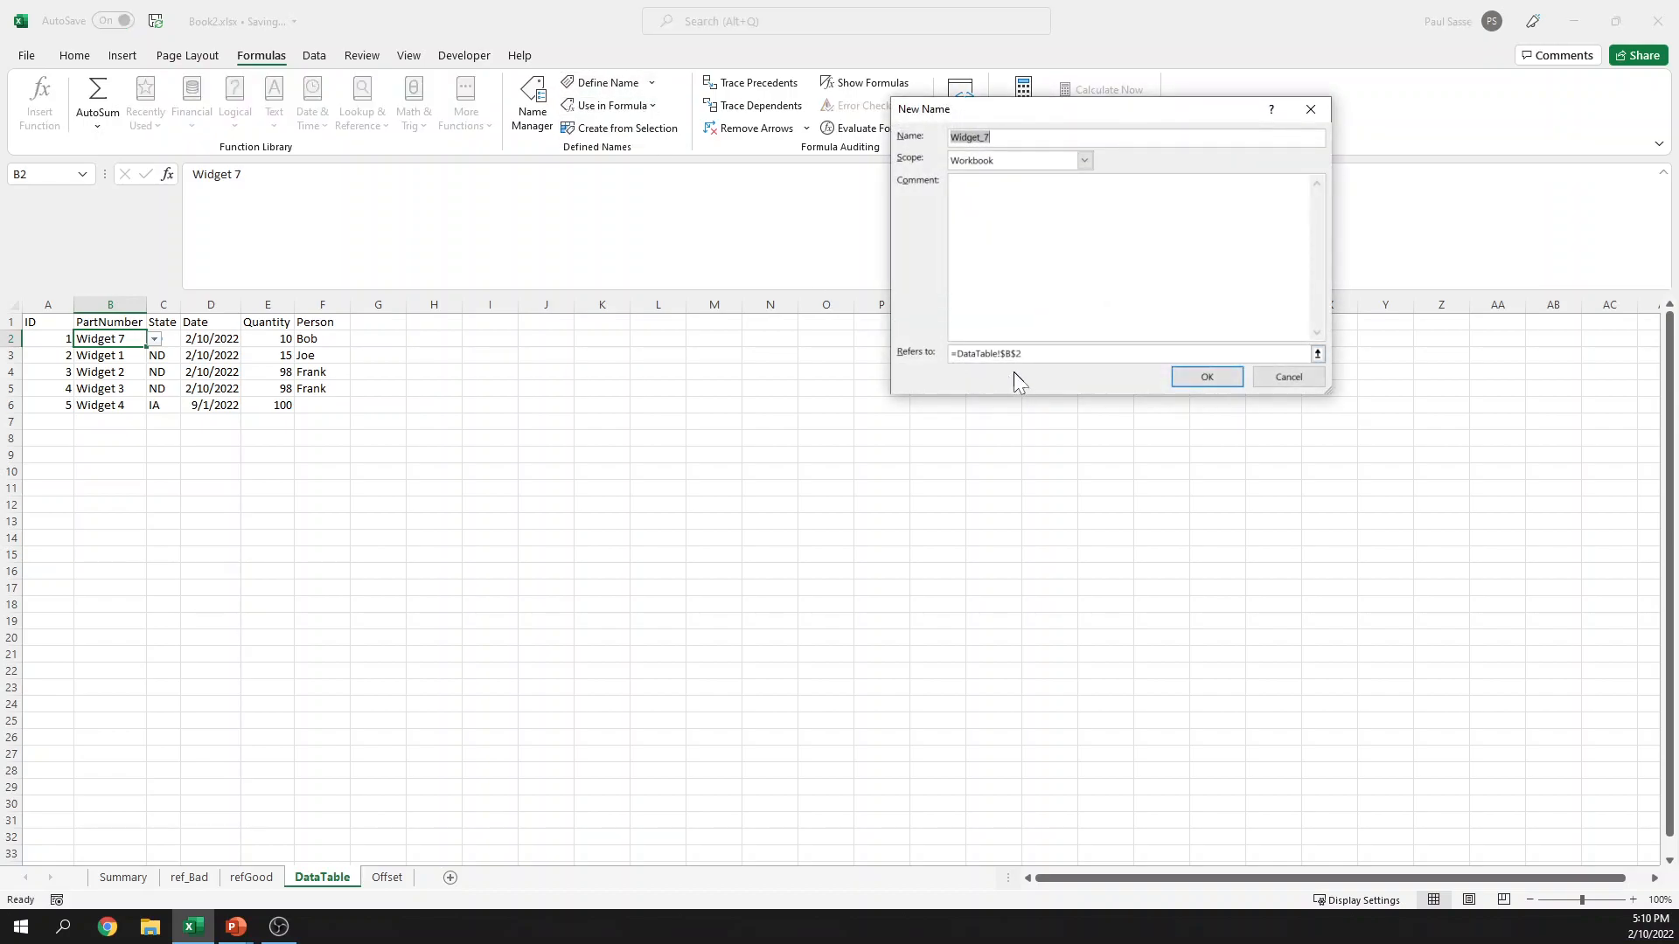
pyautogui.write('orderPartNumber')
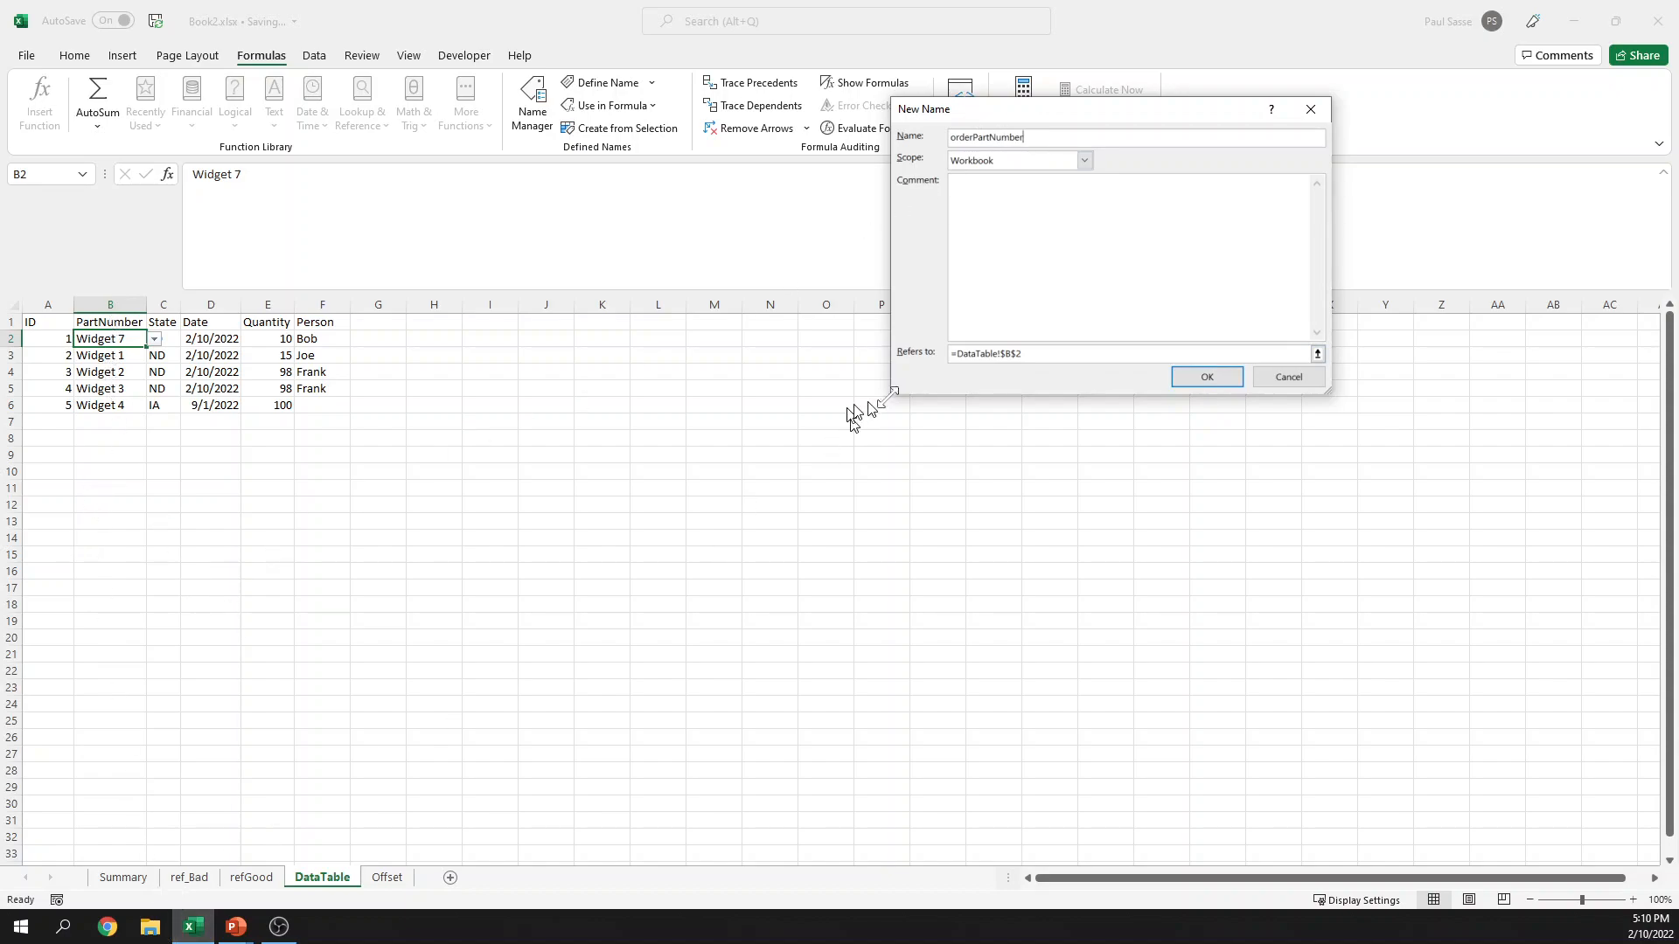
pyautogui.click(1318, 353)
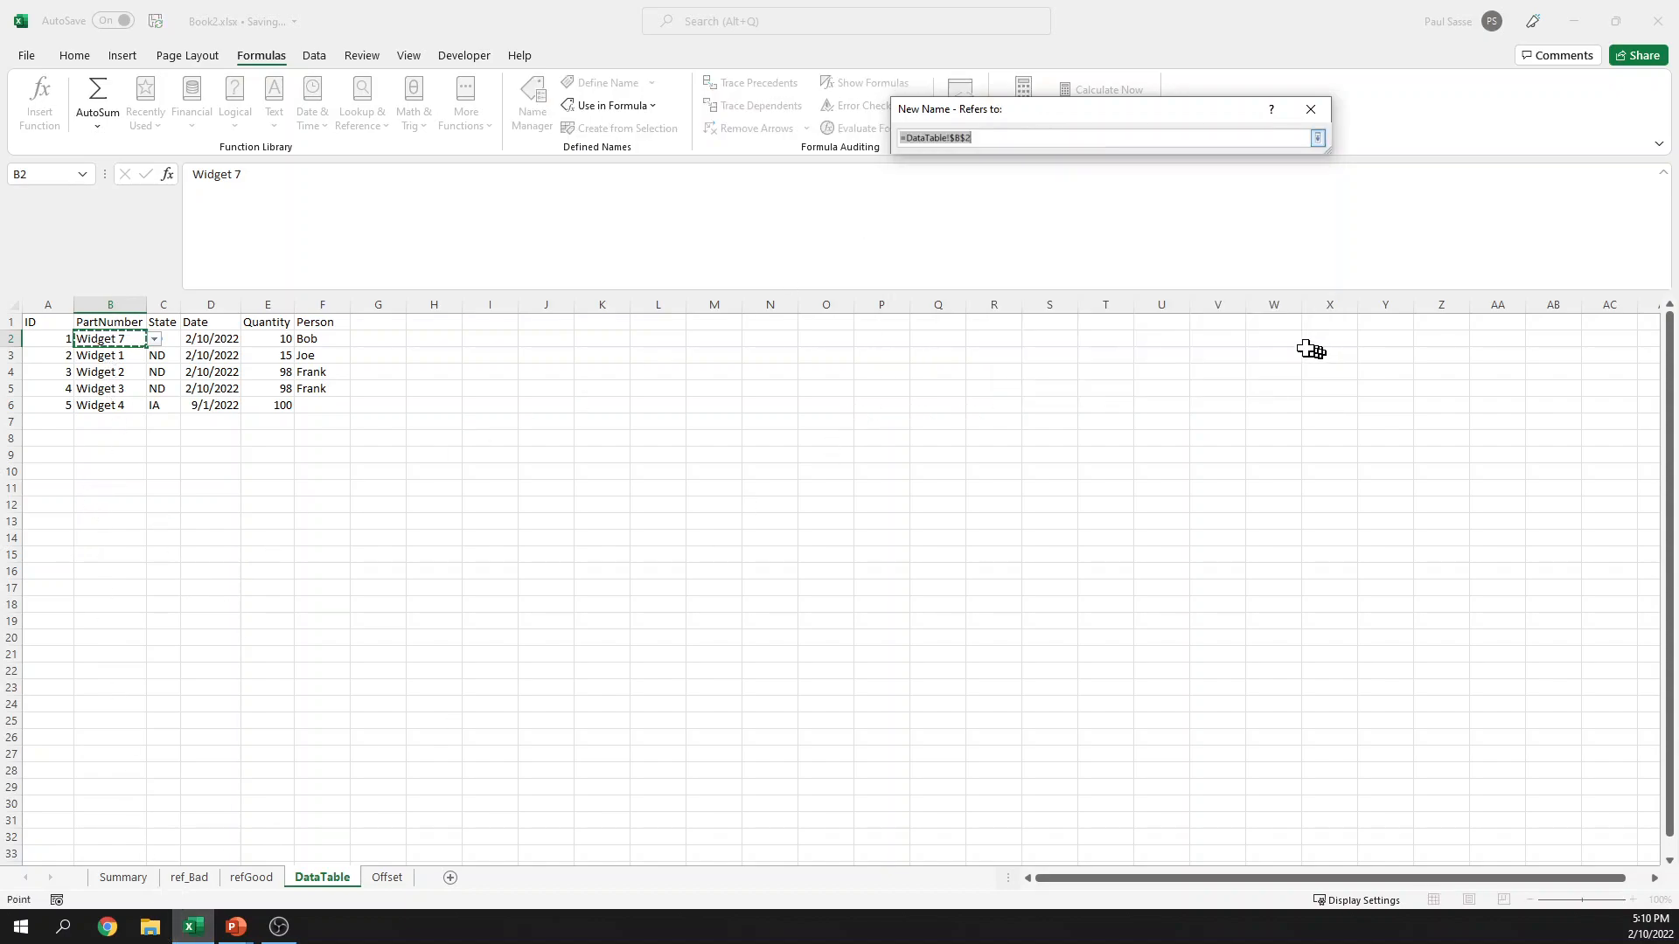
pyautogui.click(114, 340)
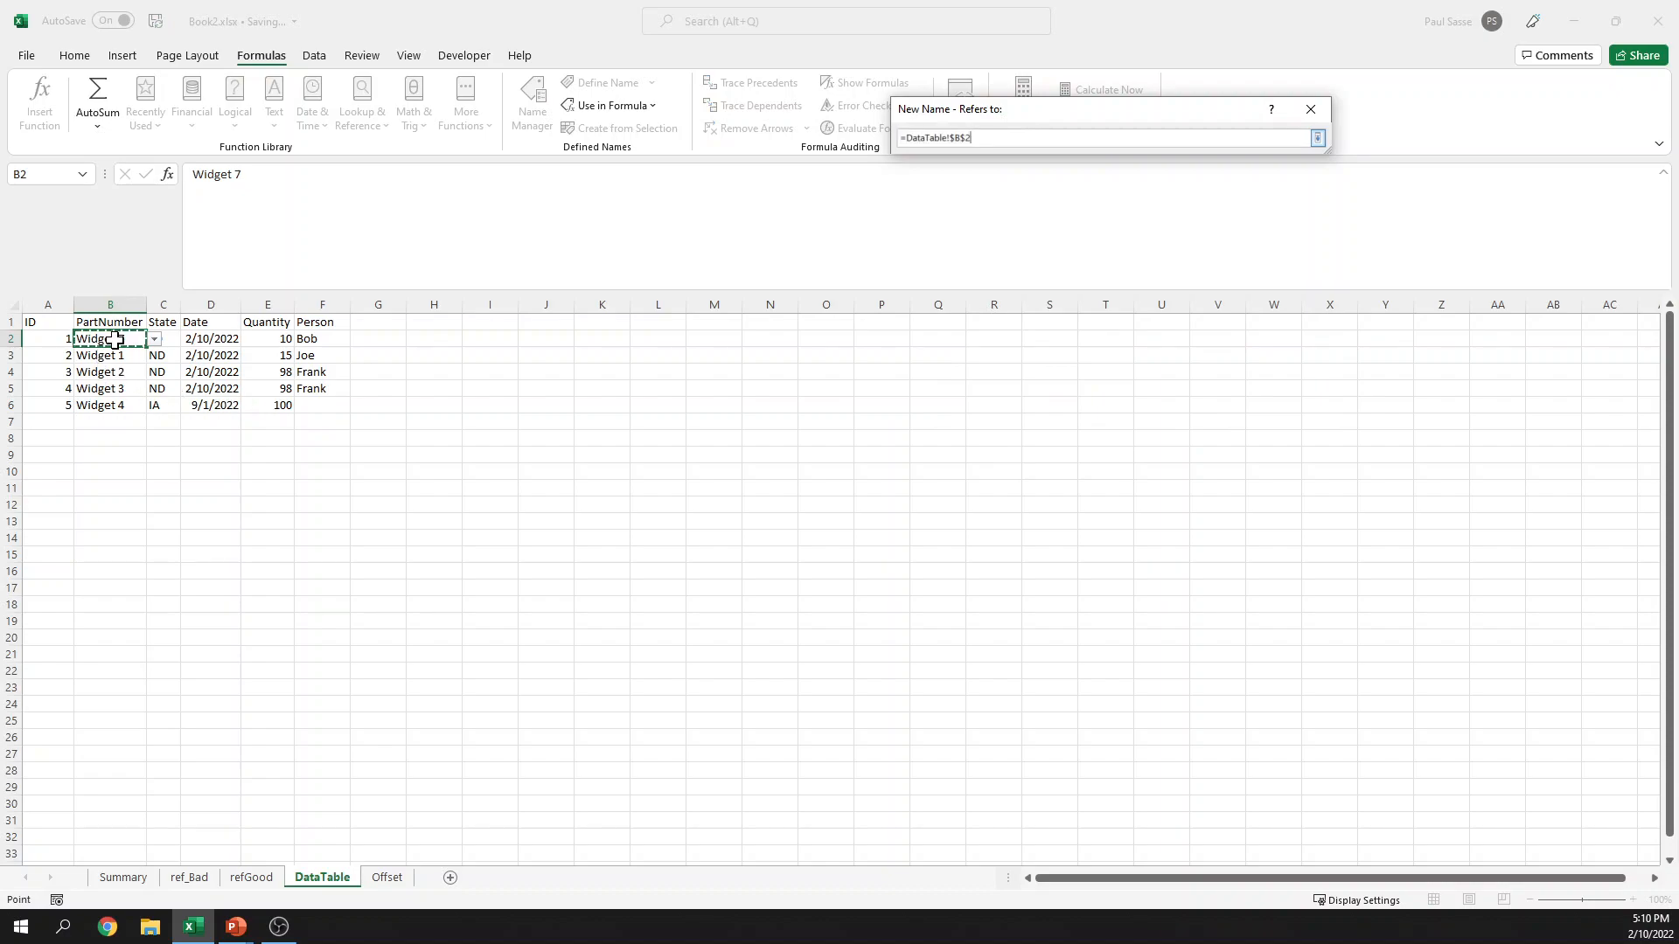
pyautogui.moveTo(115, 396); pyautogui.dragTo(115, 398)
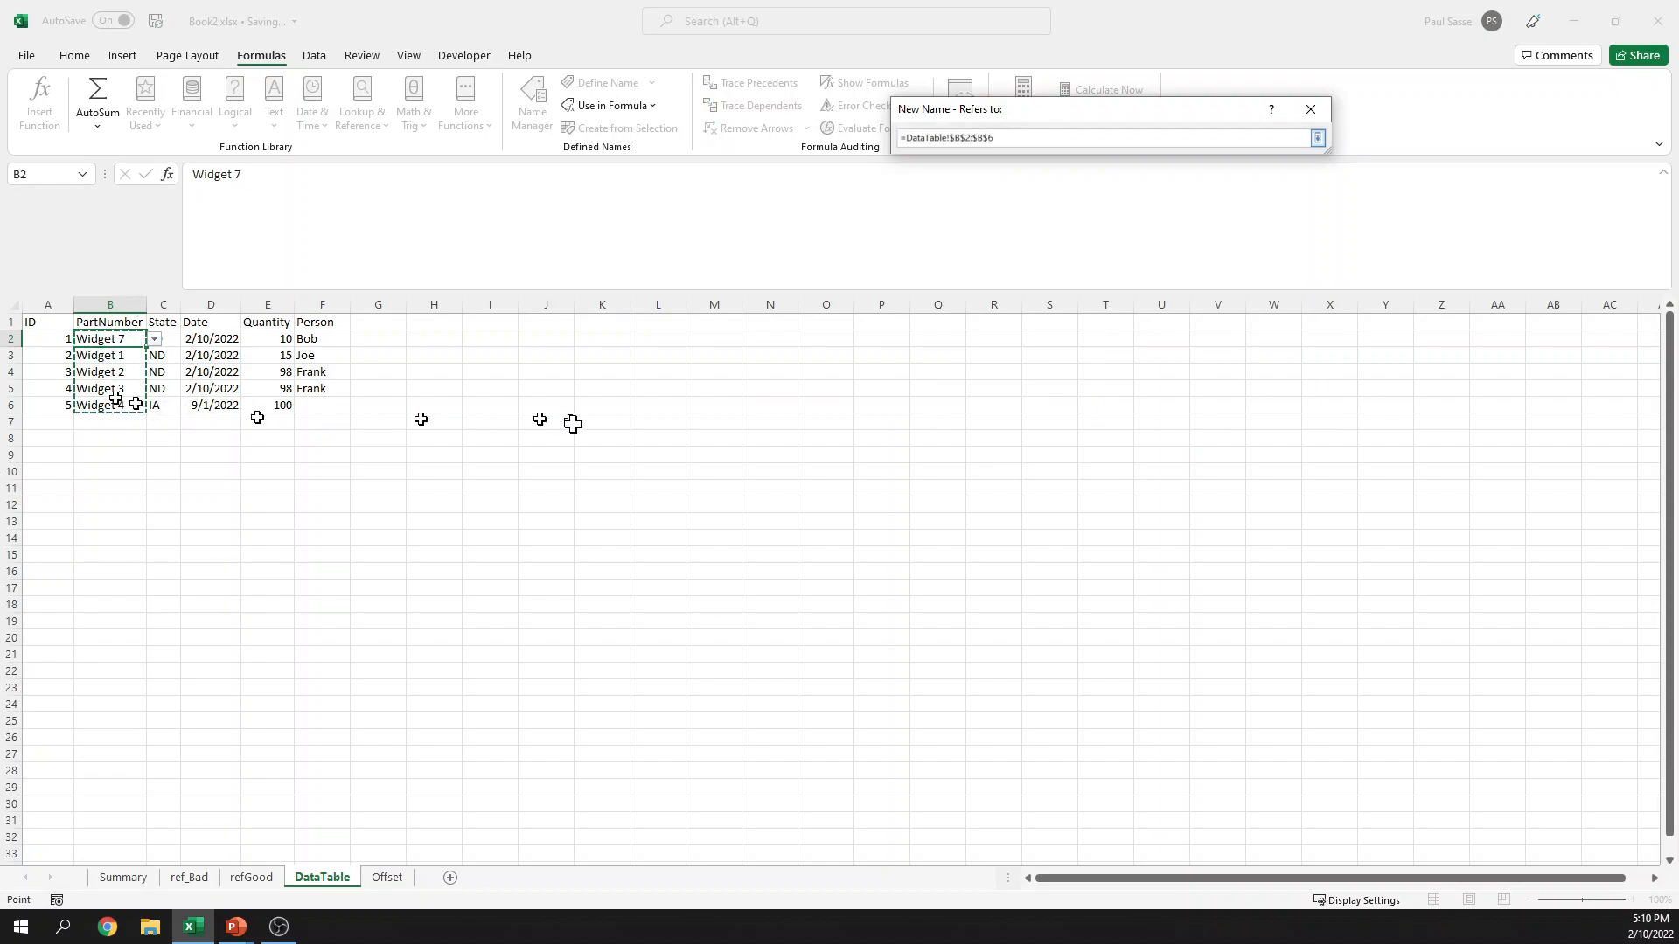
pyautogui.click(1318, 138)
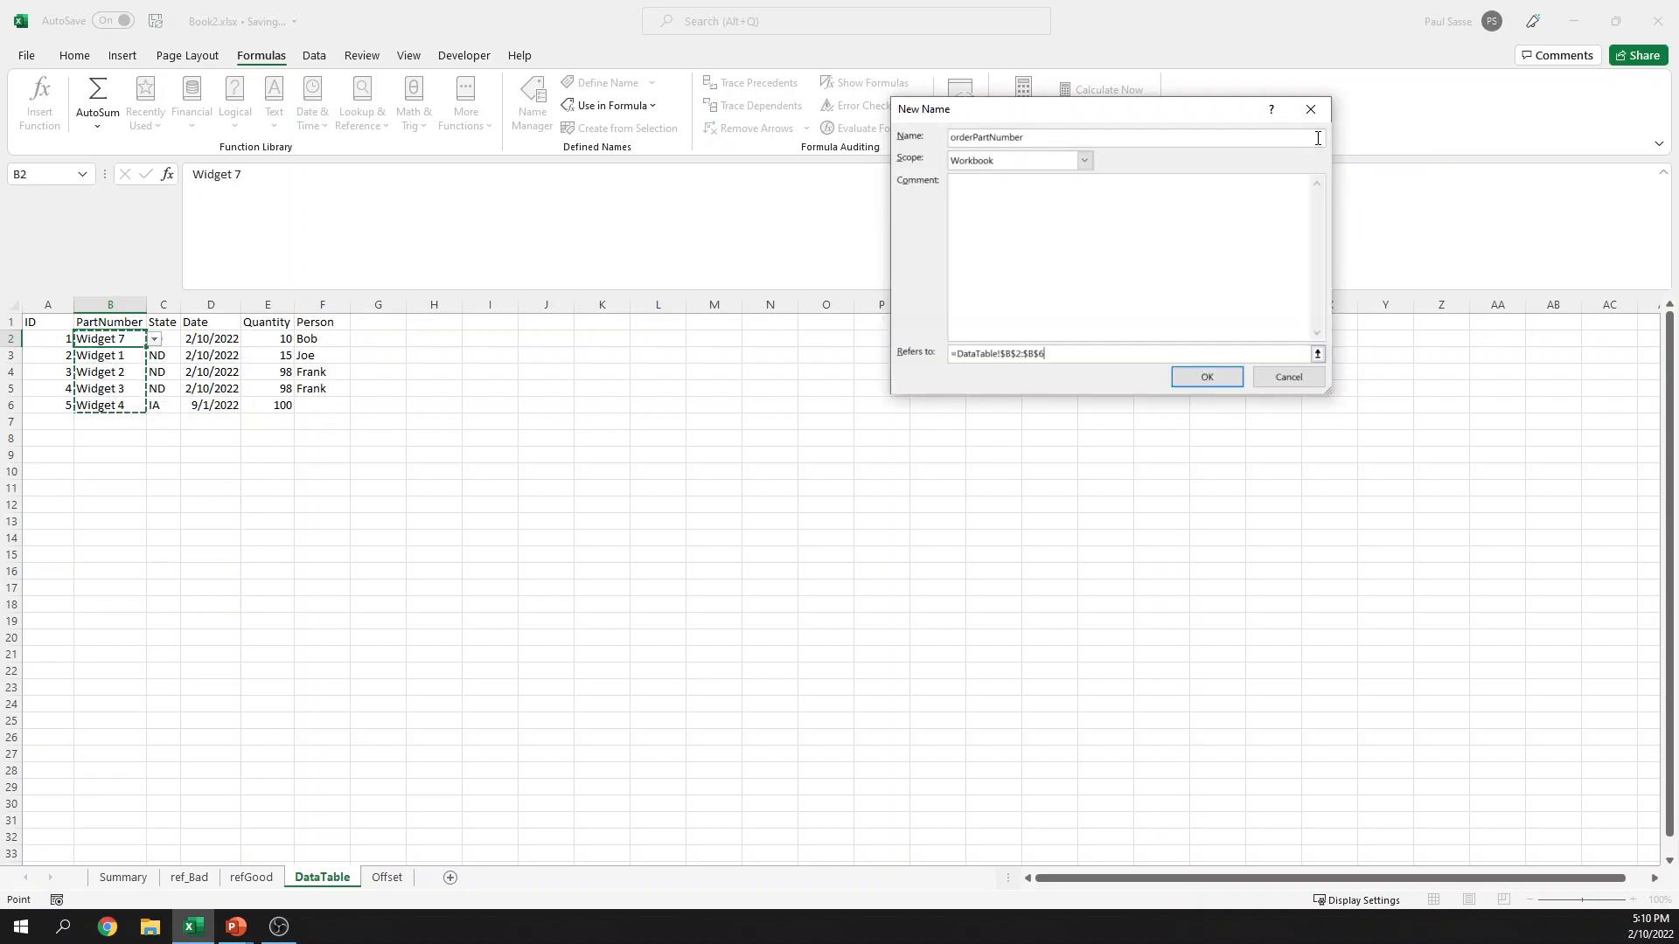
pyautogui.click(1206, 377)
# Step: Define the workbook-scoped name orderQuantity for the Quantity cells, referring to =DataTable!$E$2:$E$6
pyautogui.click(262, 338)
pyautogui.click(643, 85)
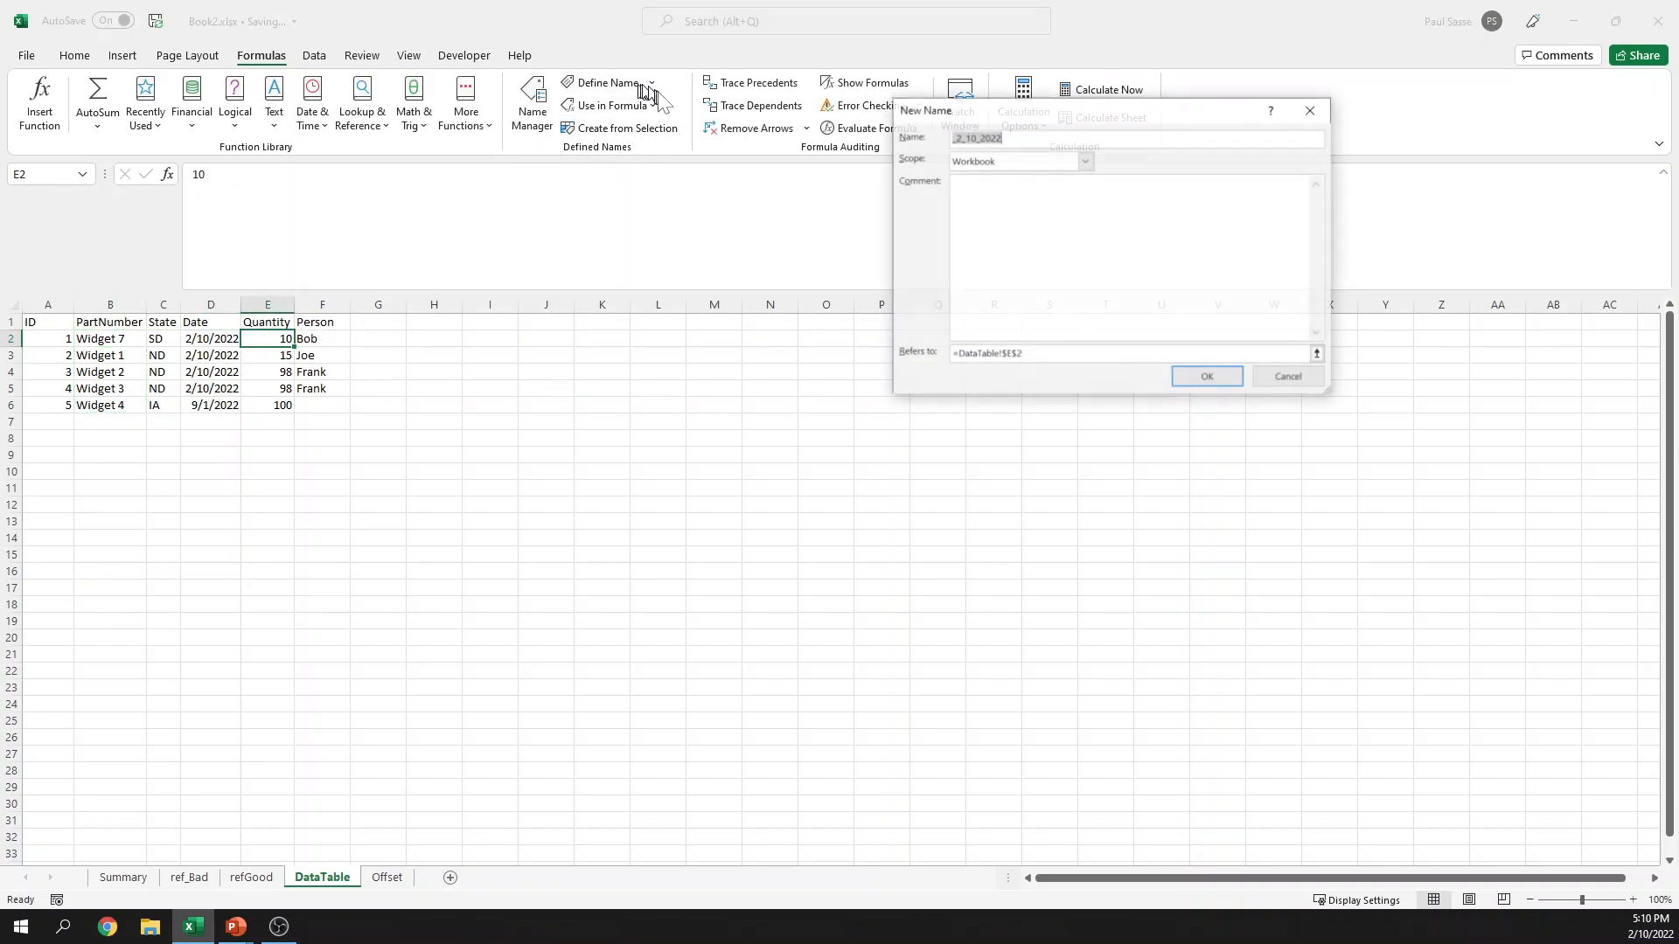
pyautogui.write('orderQ')
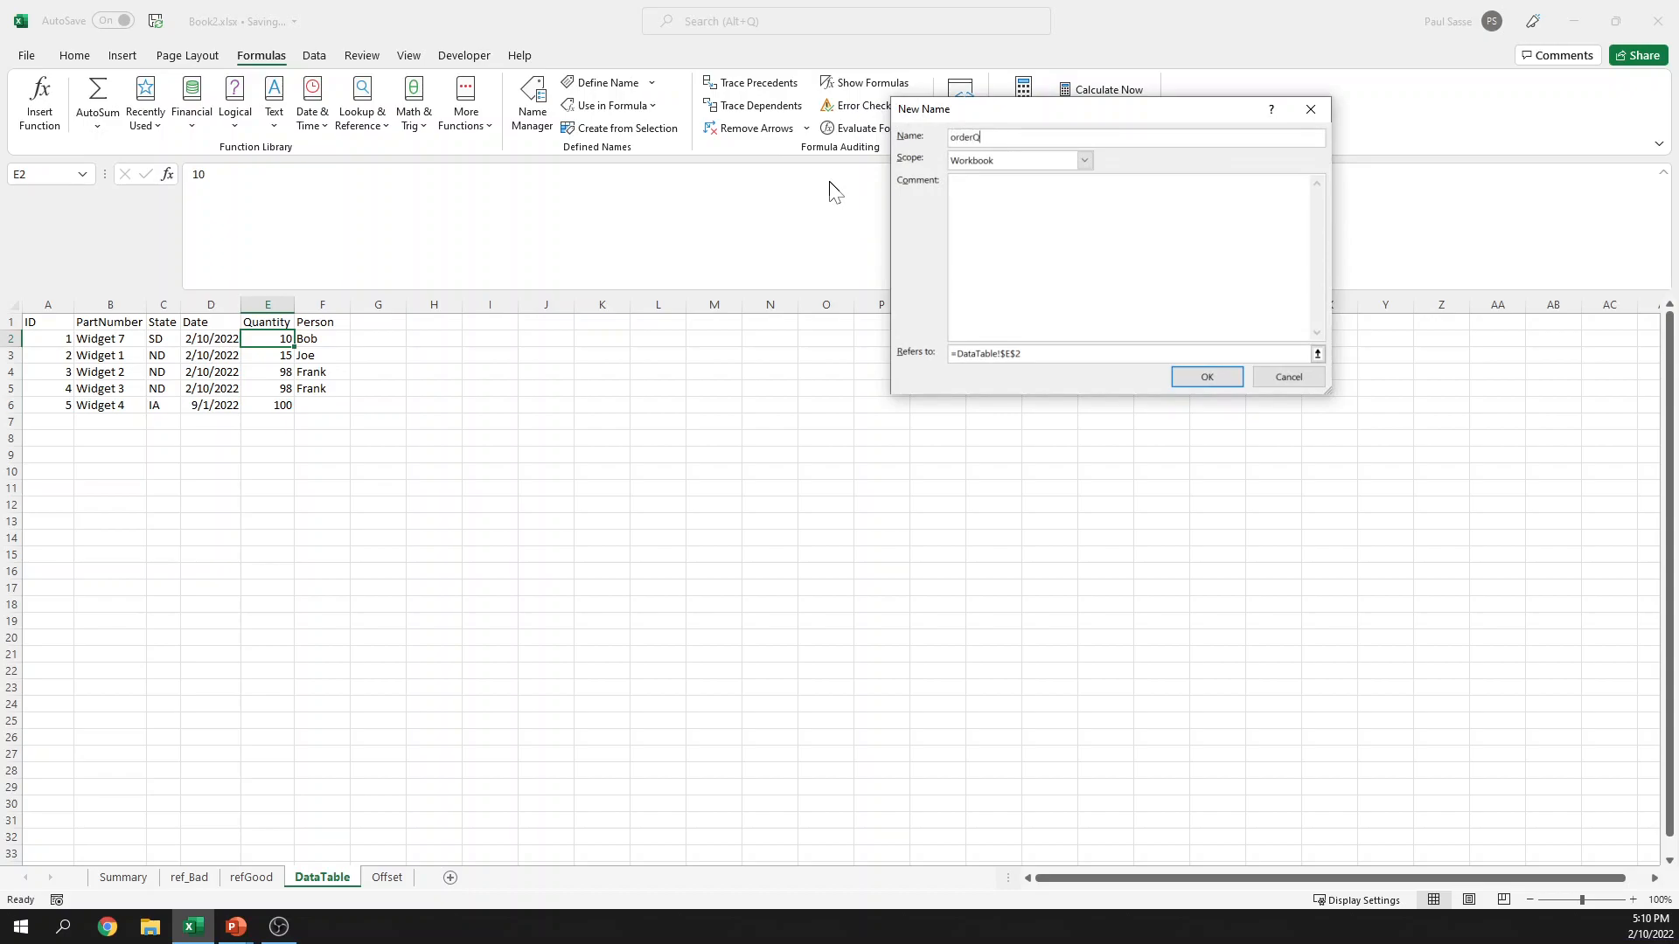
pyautogui.write('uantity')
pyautogui.click(1316, 353)
pyautogui.moveTo(297, 339); pyautogui.dragTo(288, 405)
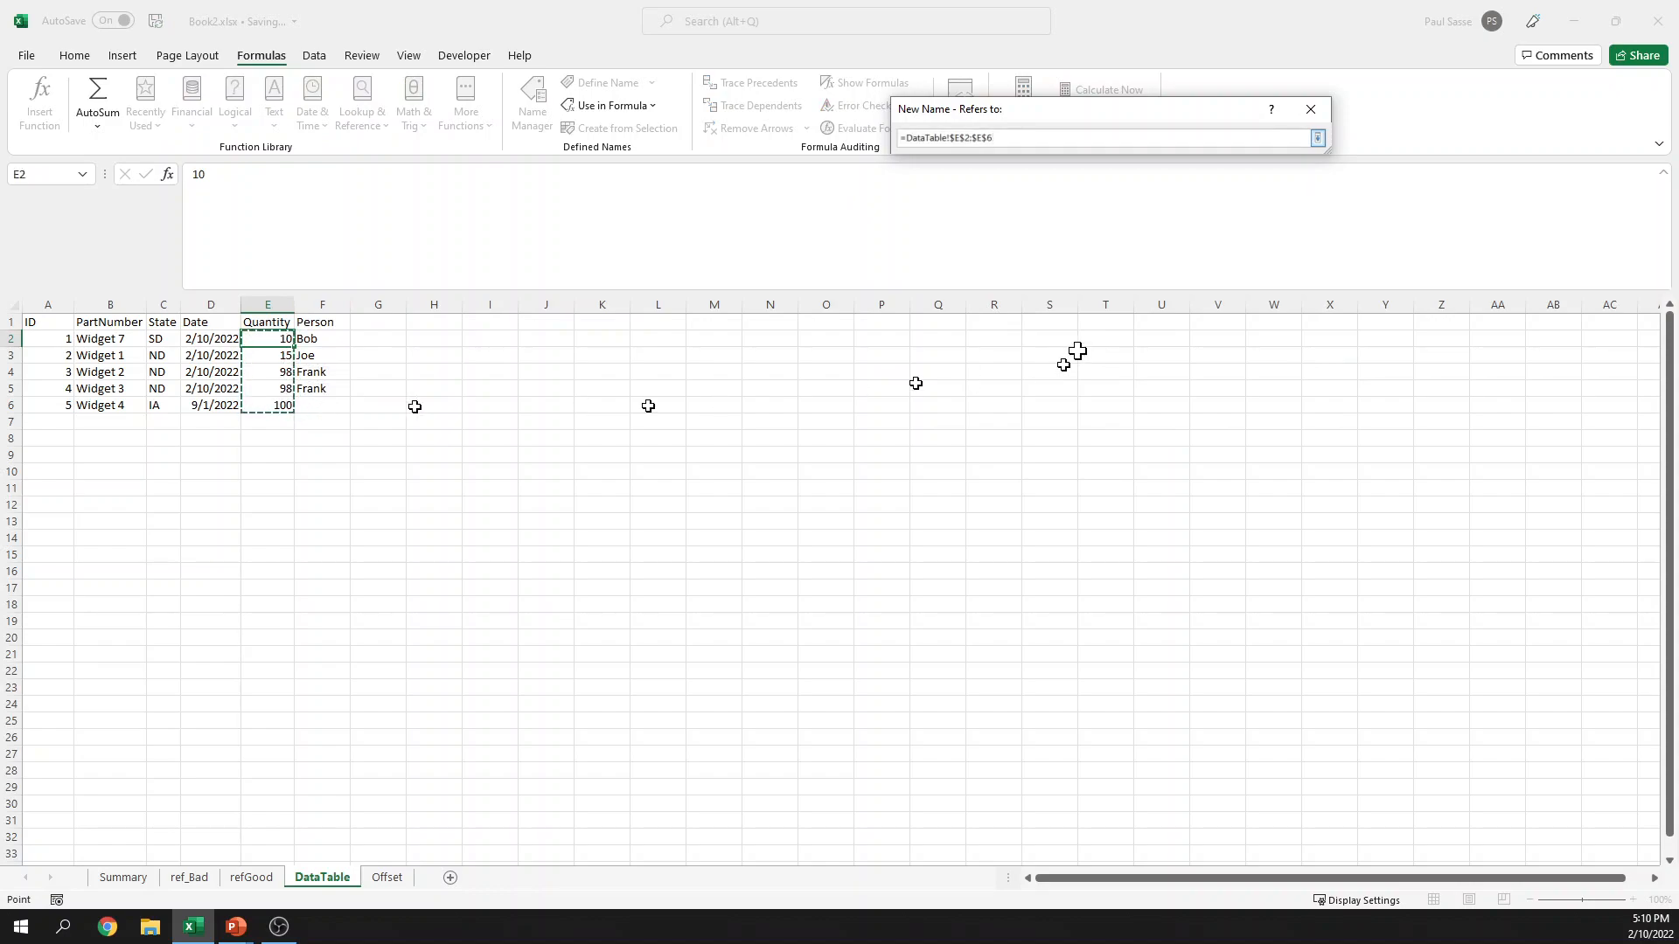
pyautogui.click(1318, 139)
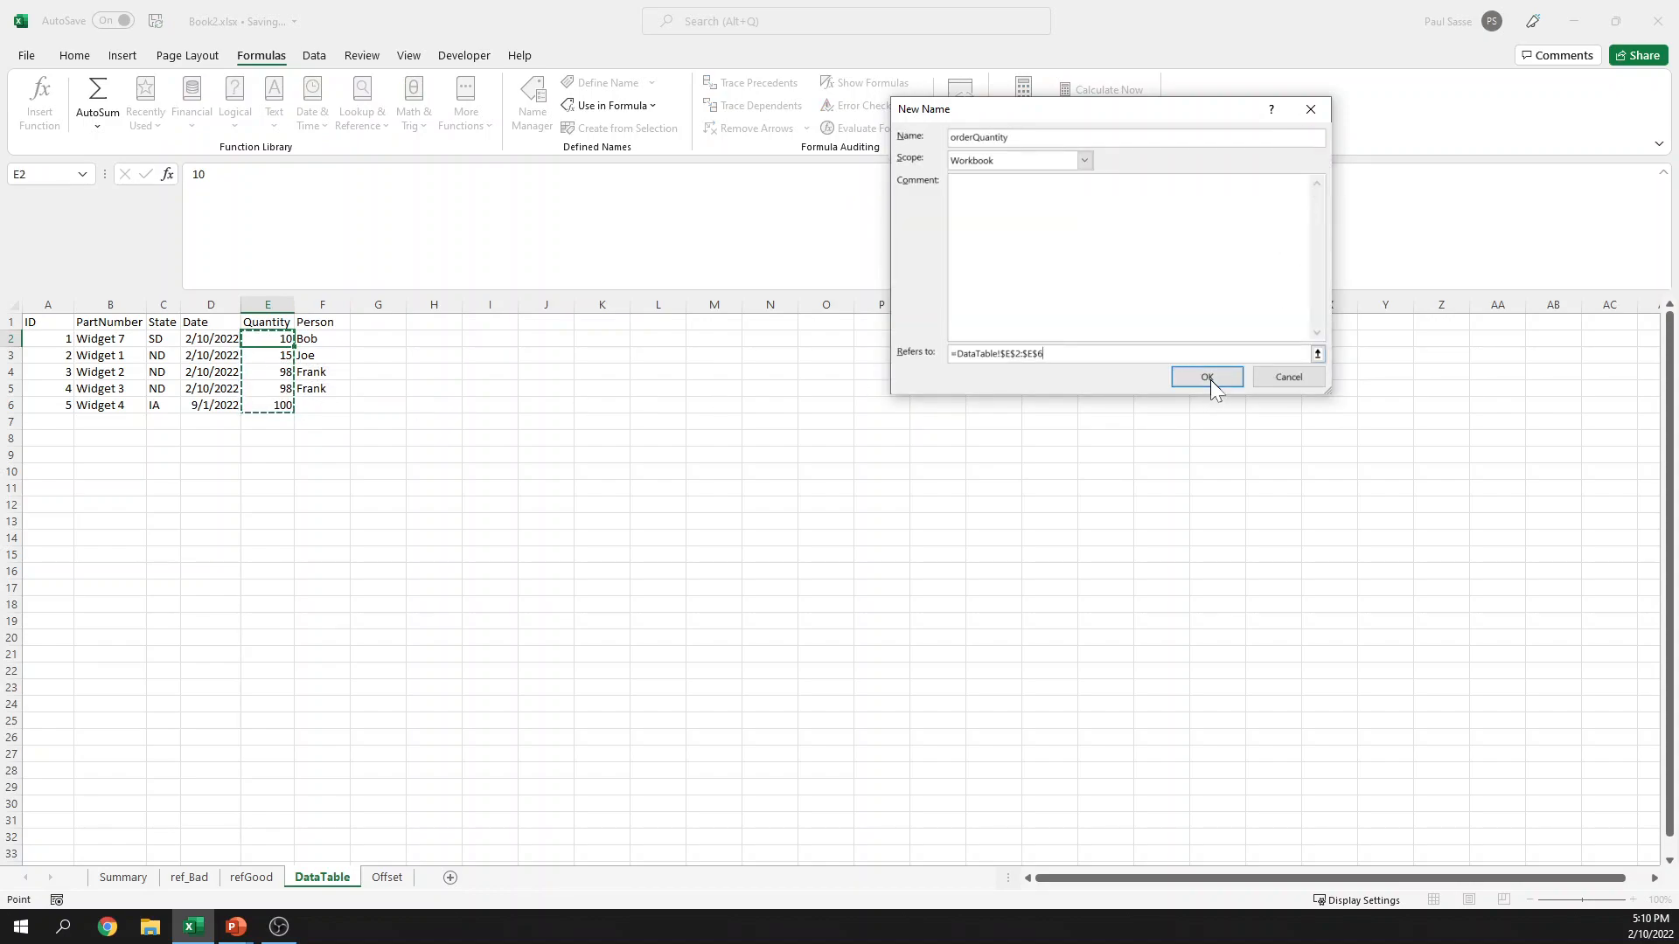
pyautogui.click(1208, 377)
# Step: Go to the named ranges orderPartNumber and orderQuantity in turn to check which DataTable cells each covers
pyautogui.click(950, 424)
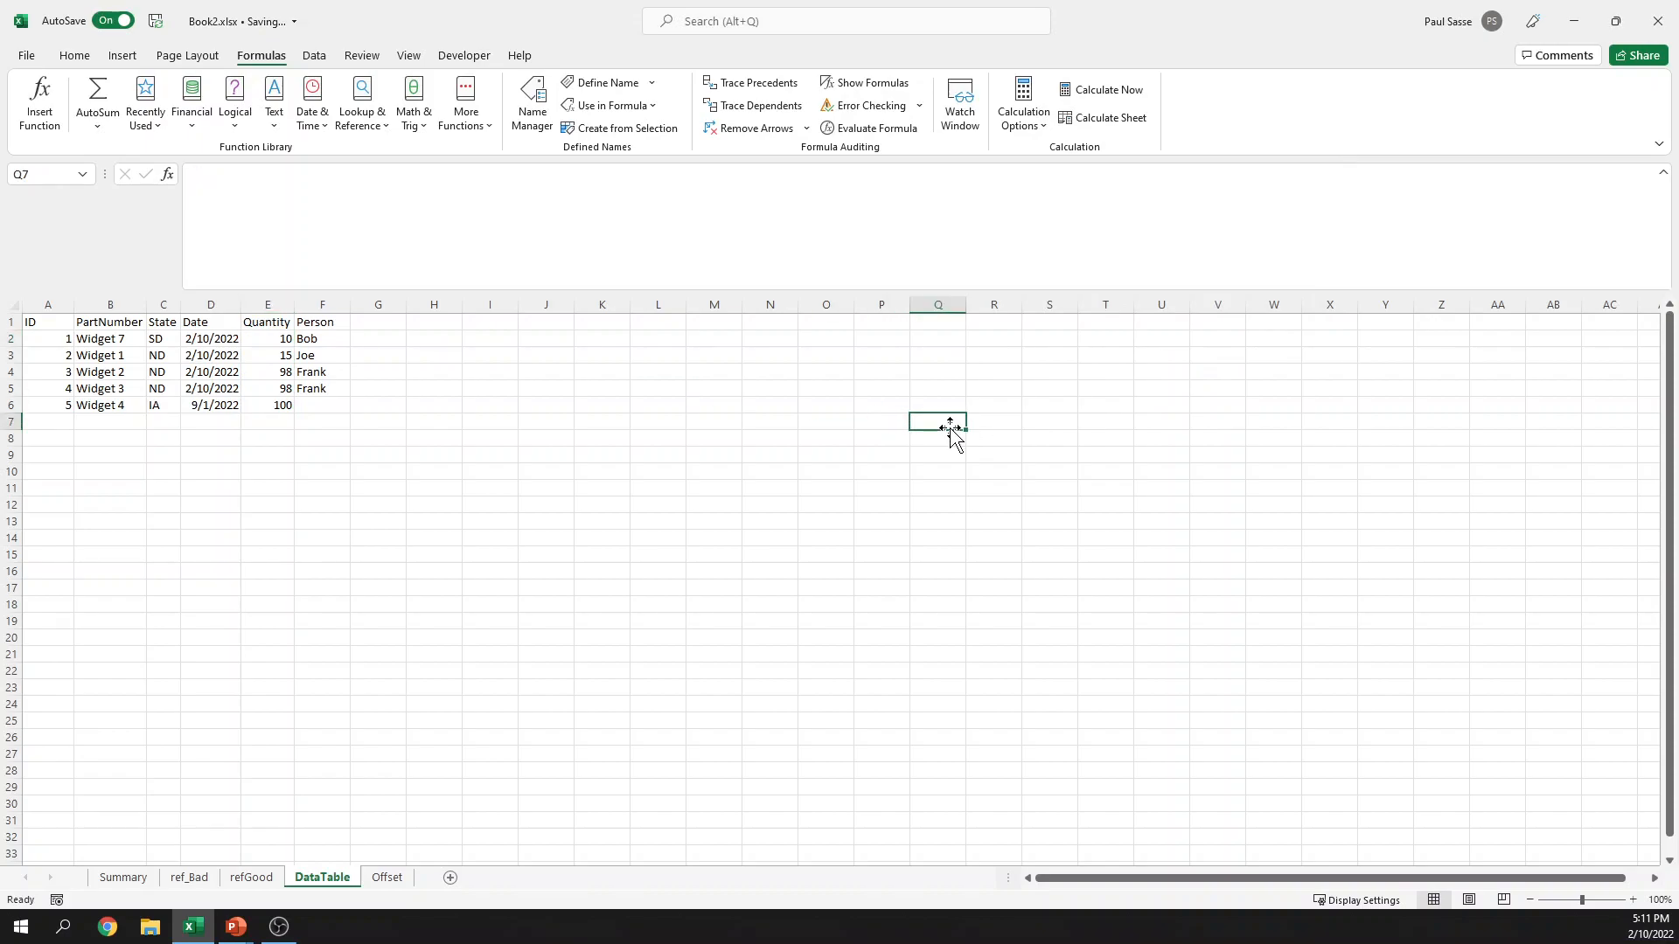
pyautogui.press('F5')
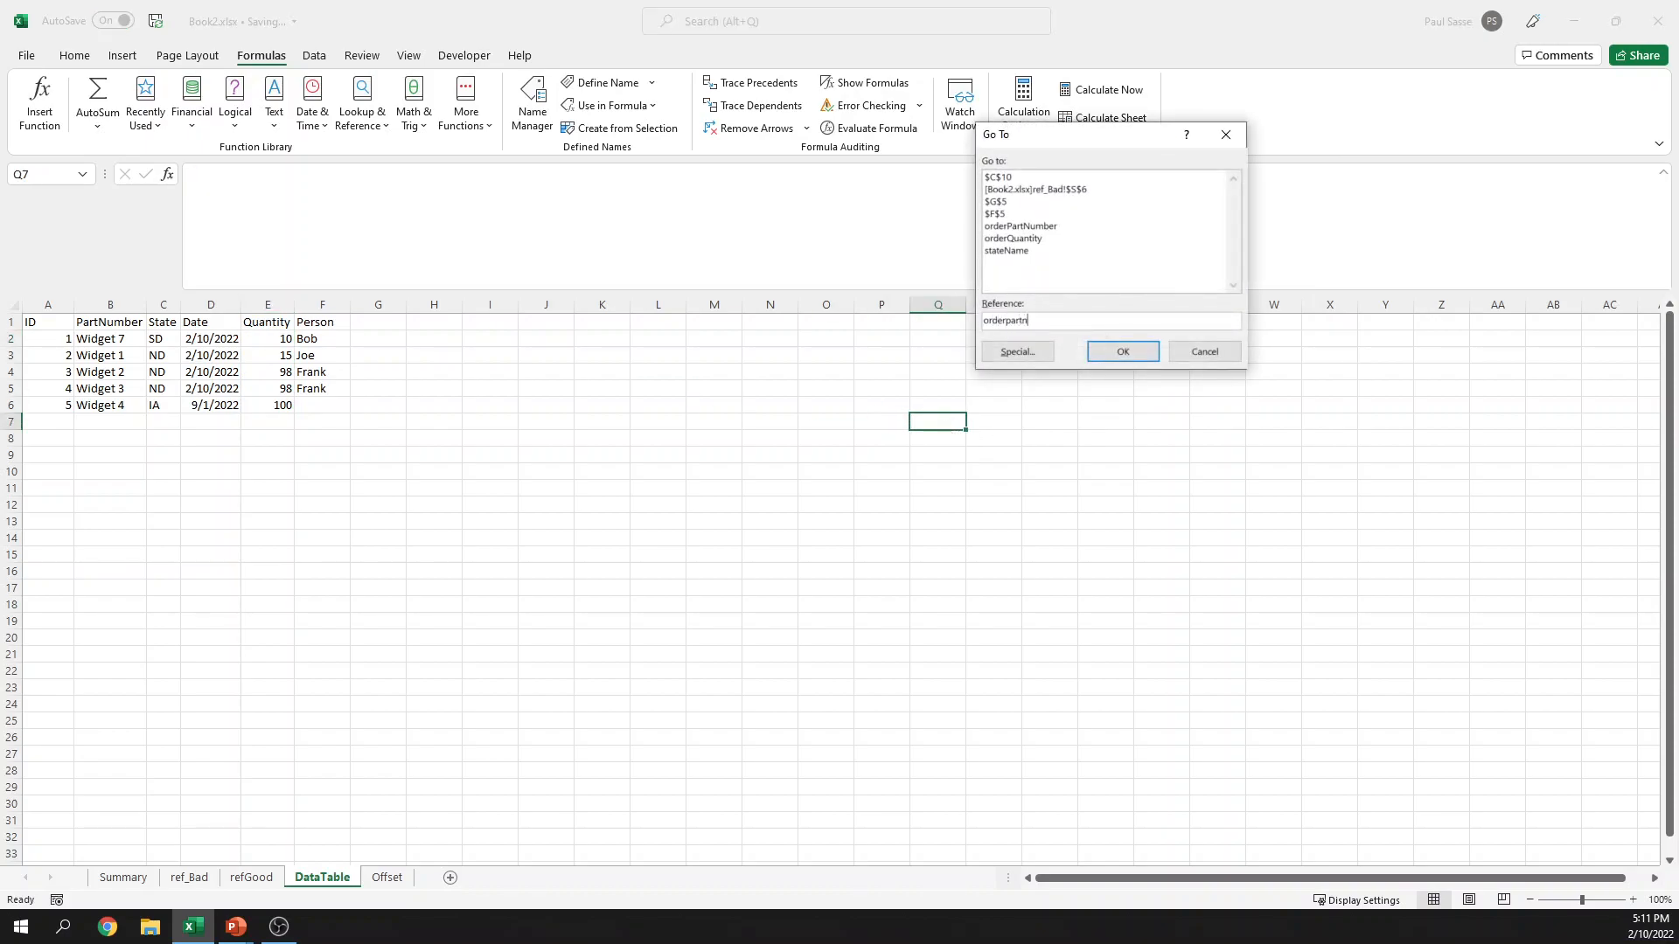
pyautogui.press('Return')
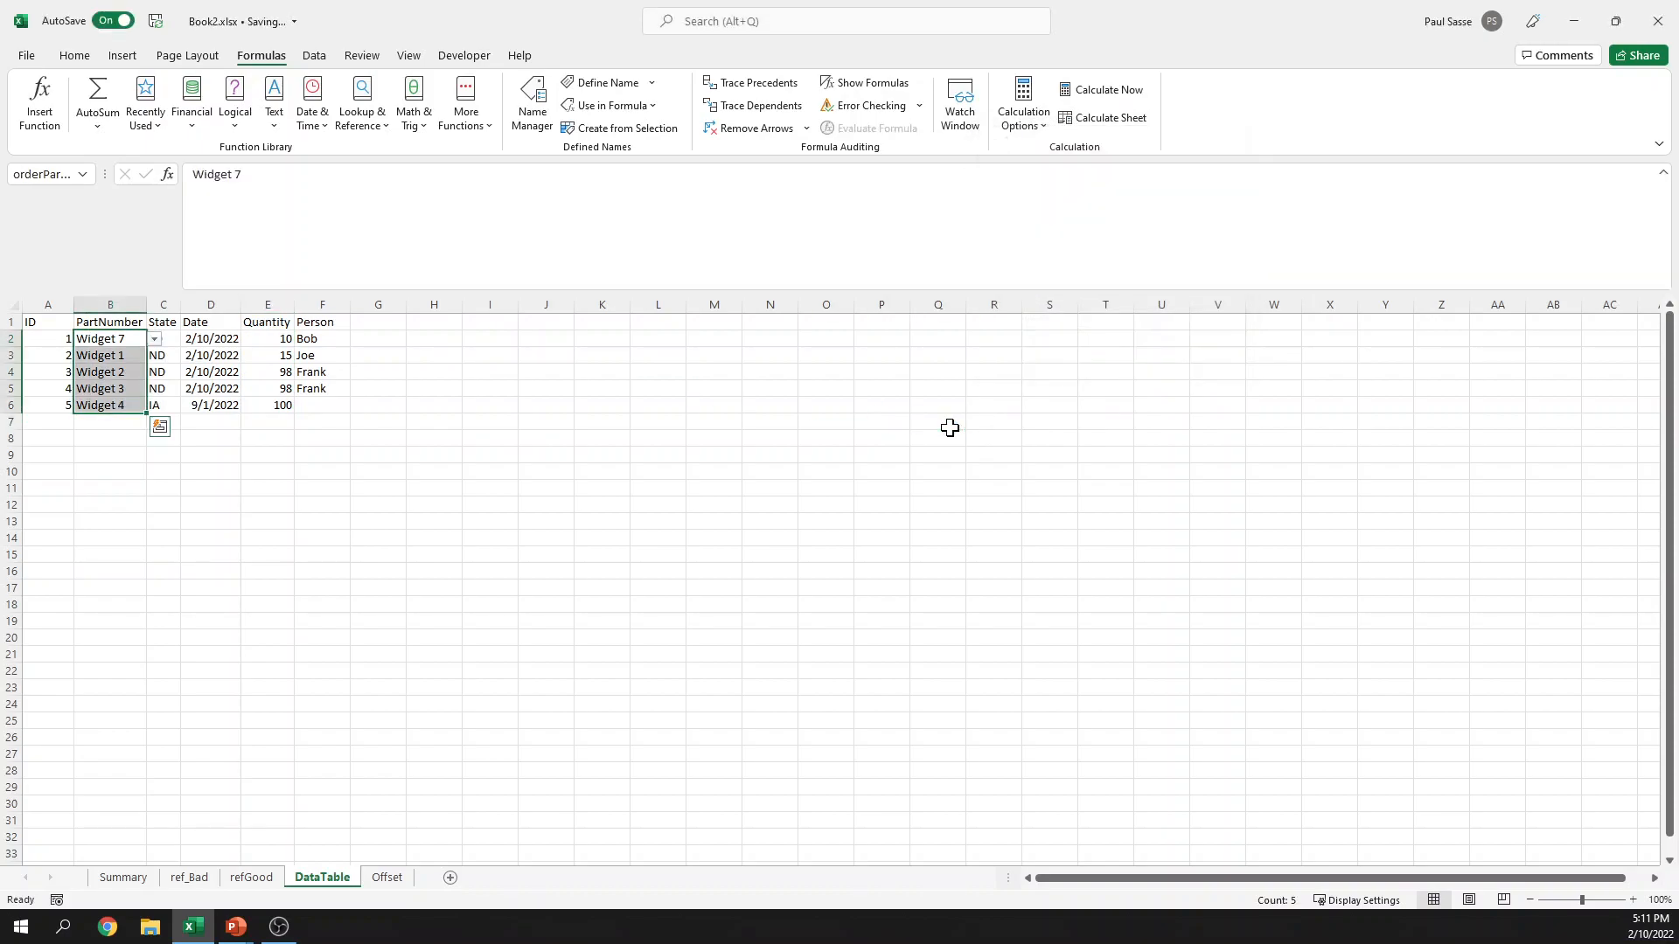
pyautogui.click(950, 428)
pyautogui.press('F5')
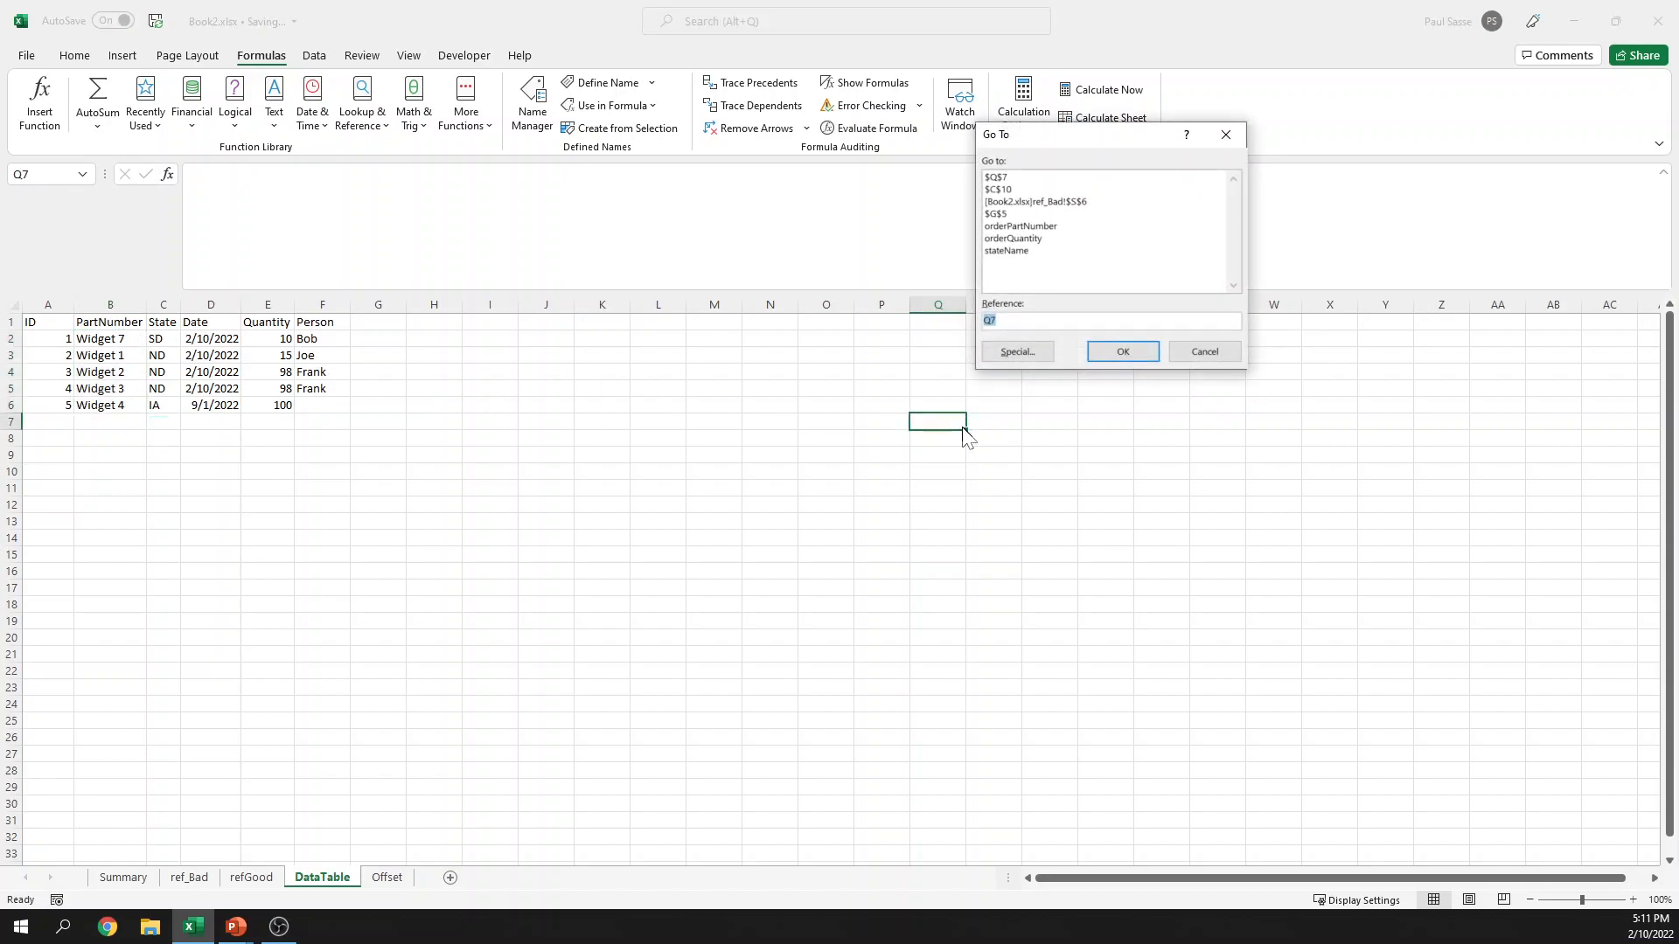
pyautogui.click(1032, 239)
pyautogui.click(1121, 352)
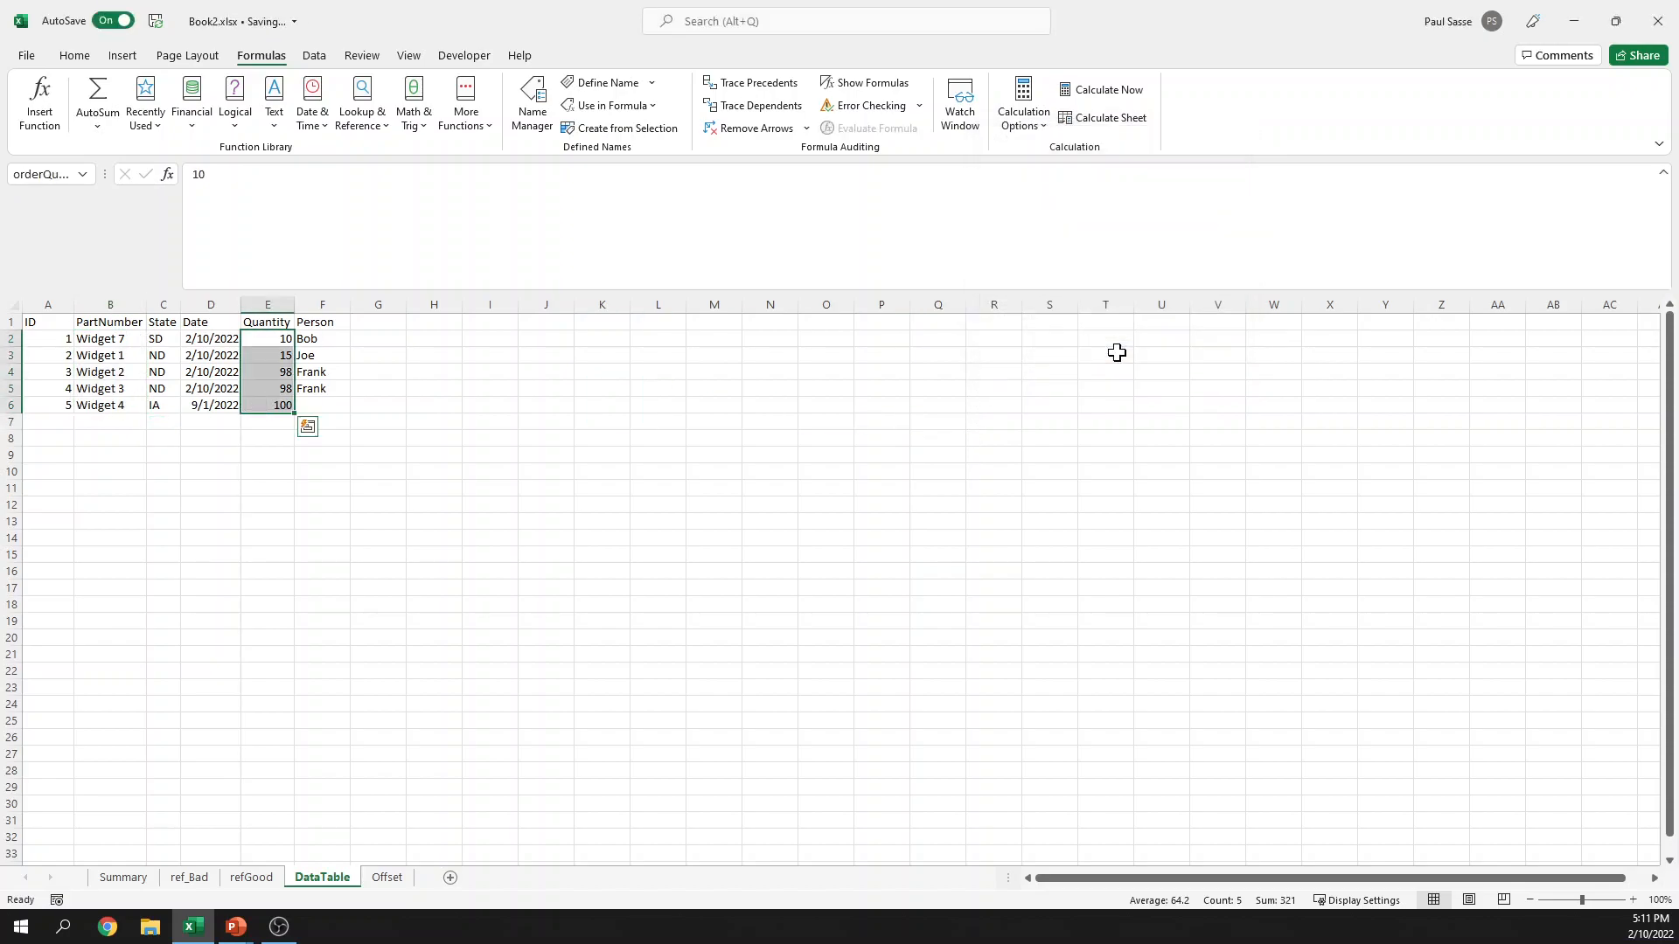
# Step: Replace the formula in Summary B3 with =SUMIF(orderPartNumber,A3,orderQuantity) and fill it down to B6
pyautogui.click(123, 877)
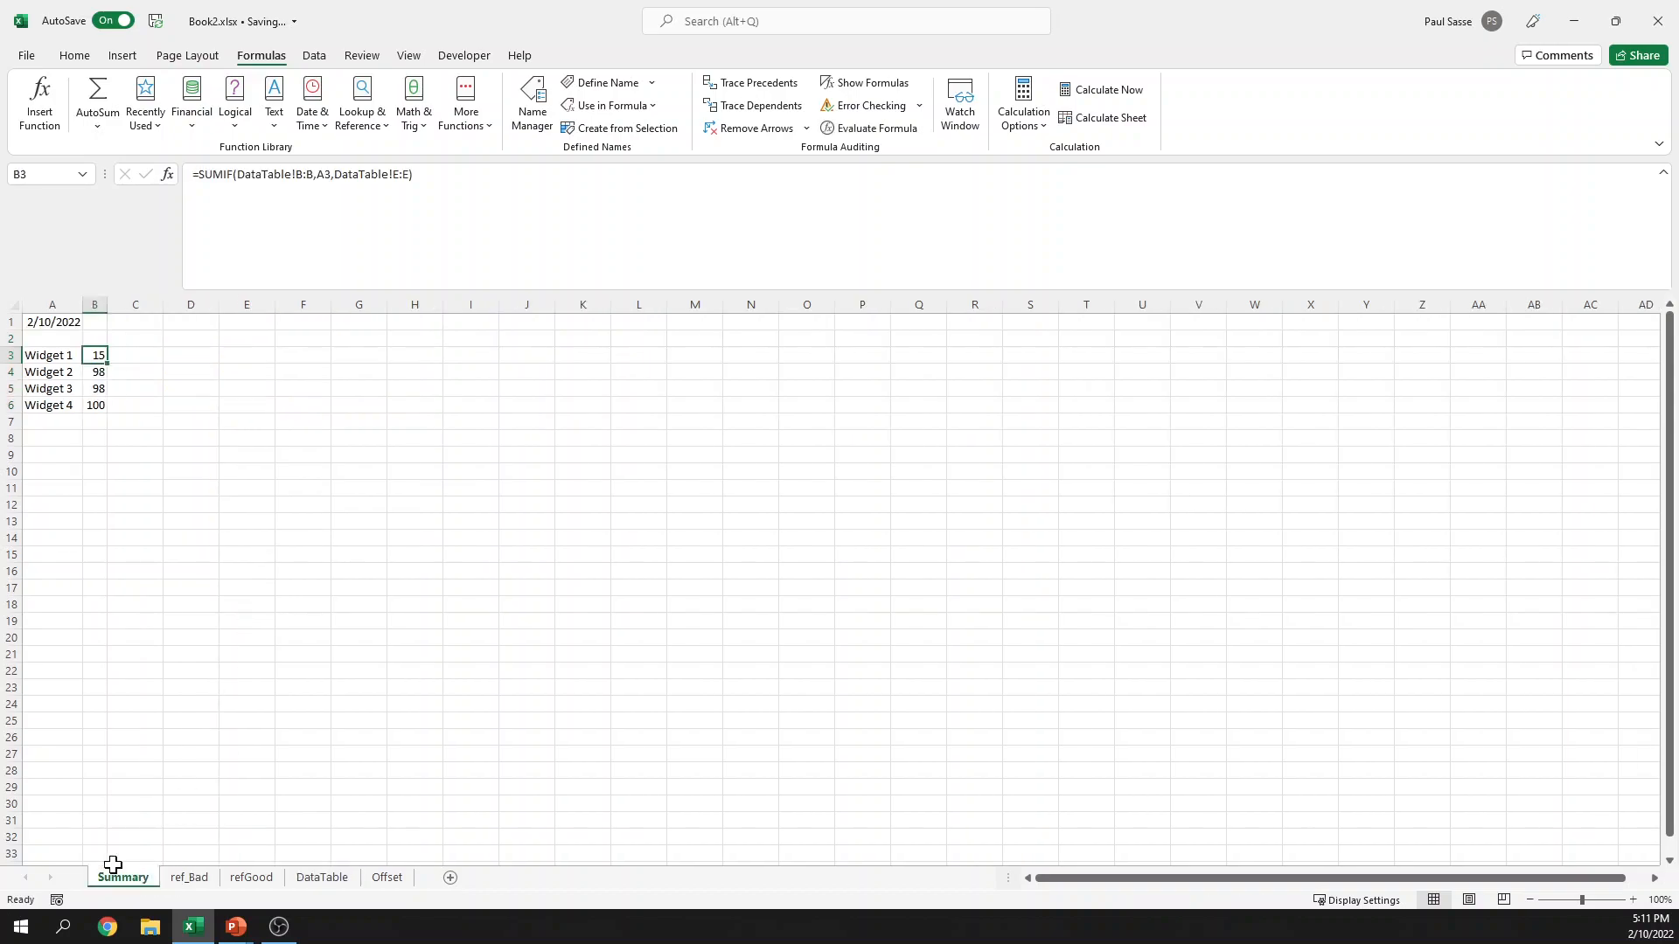
pyautogui.write('=')
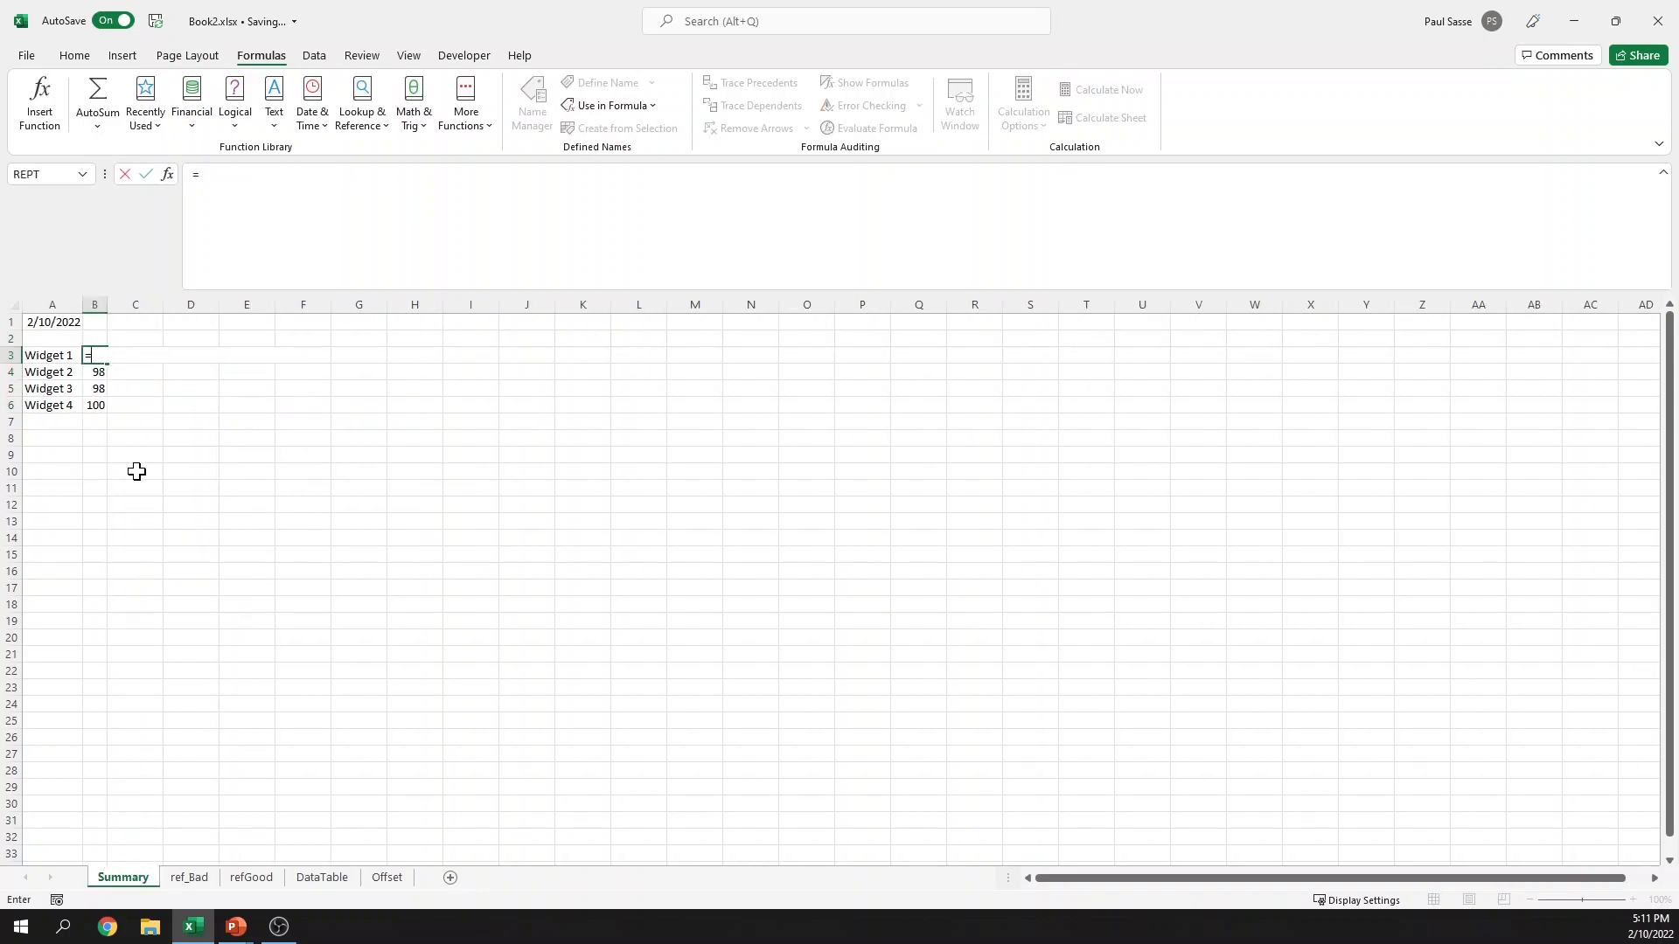
pyautogui.write('sumif(order')
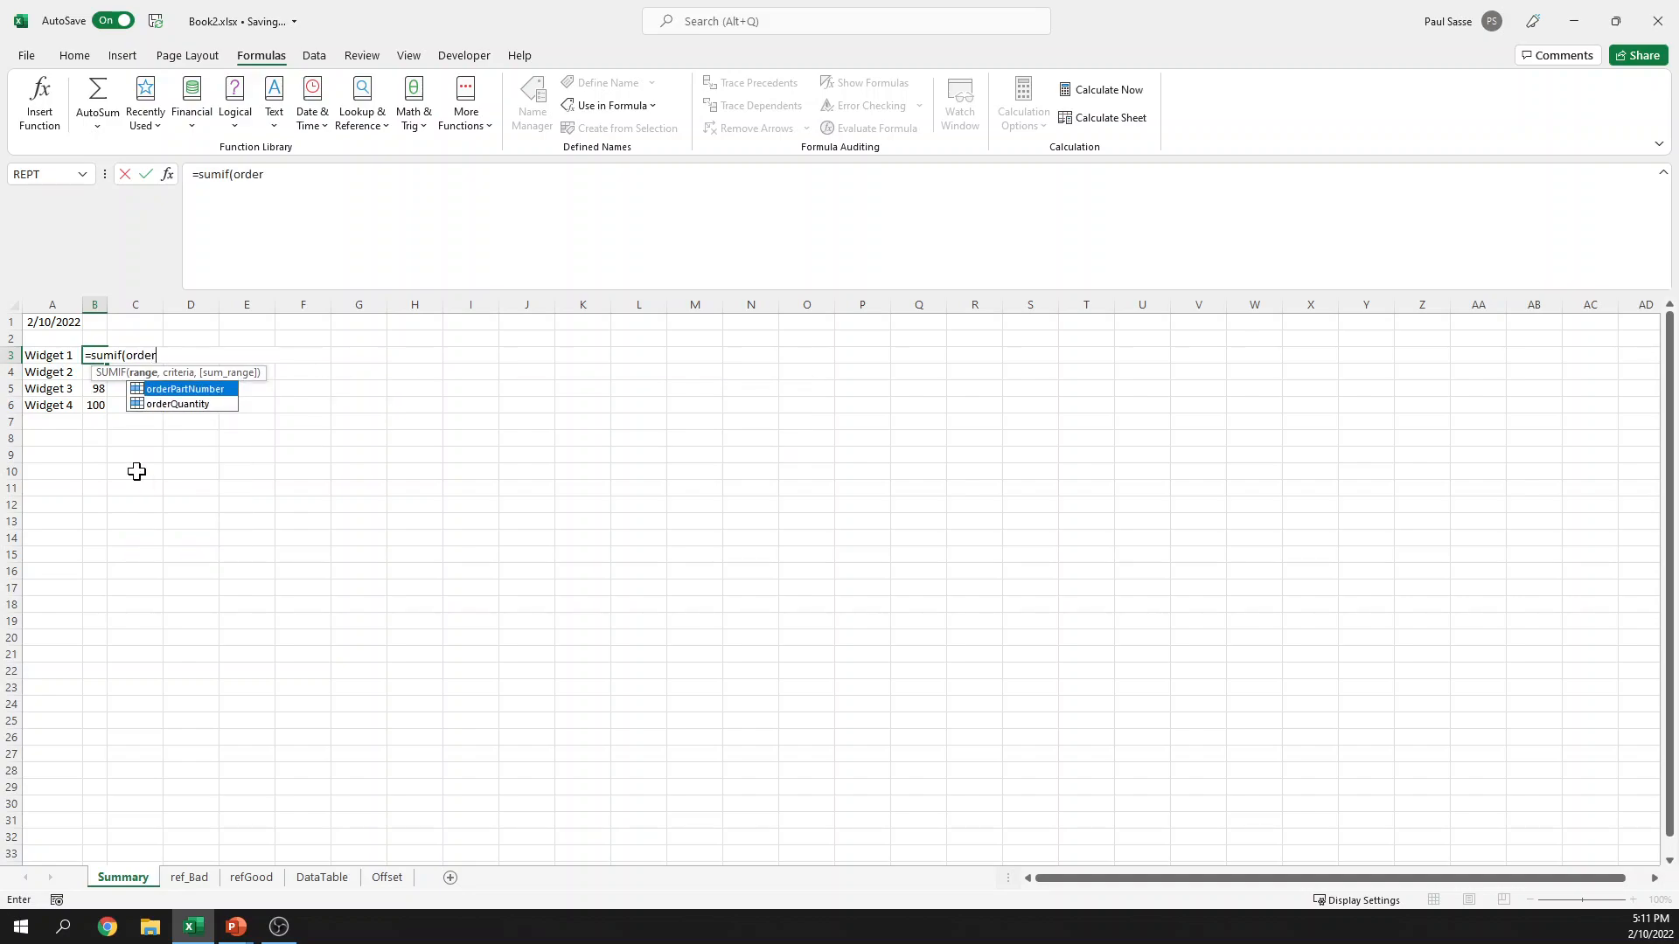
pyautogui.press('Tab')
pyautogui.write(',')
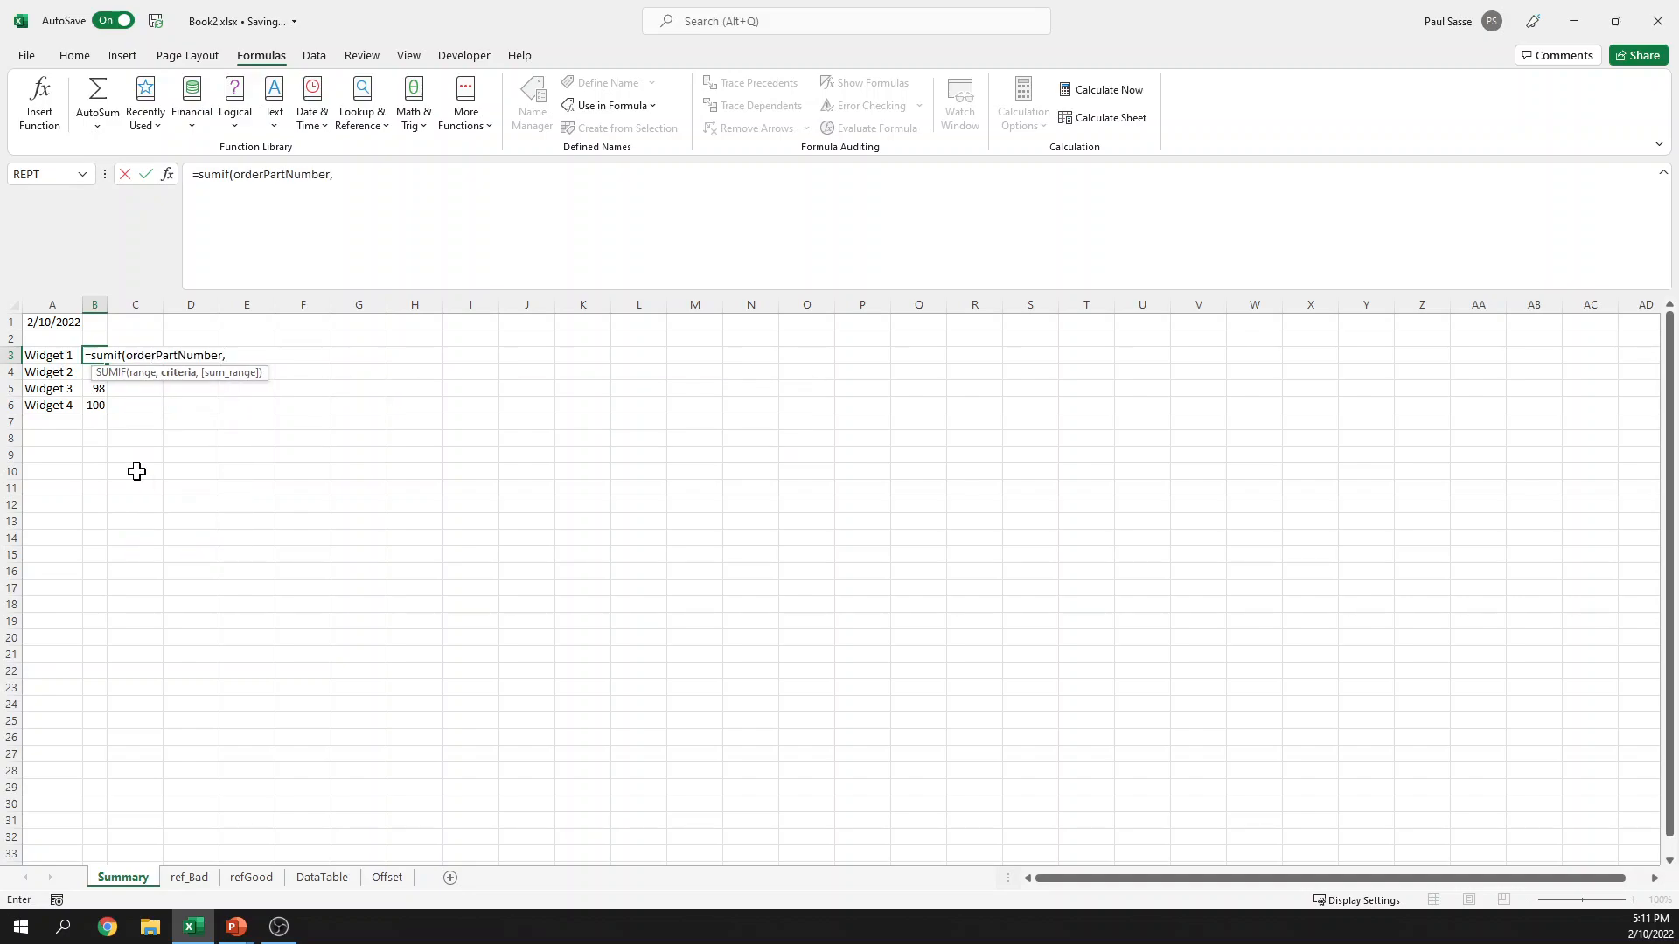
pyautogui.write('a3,order')
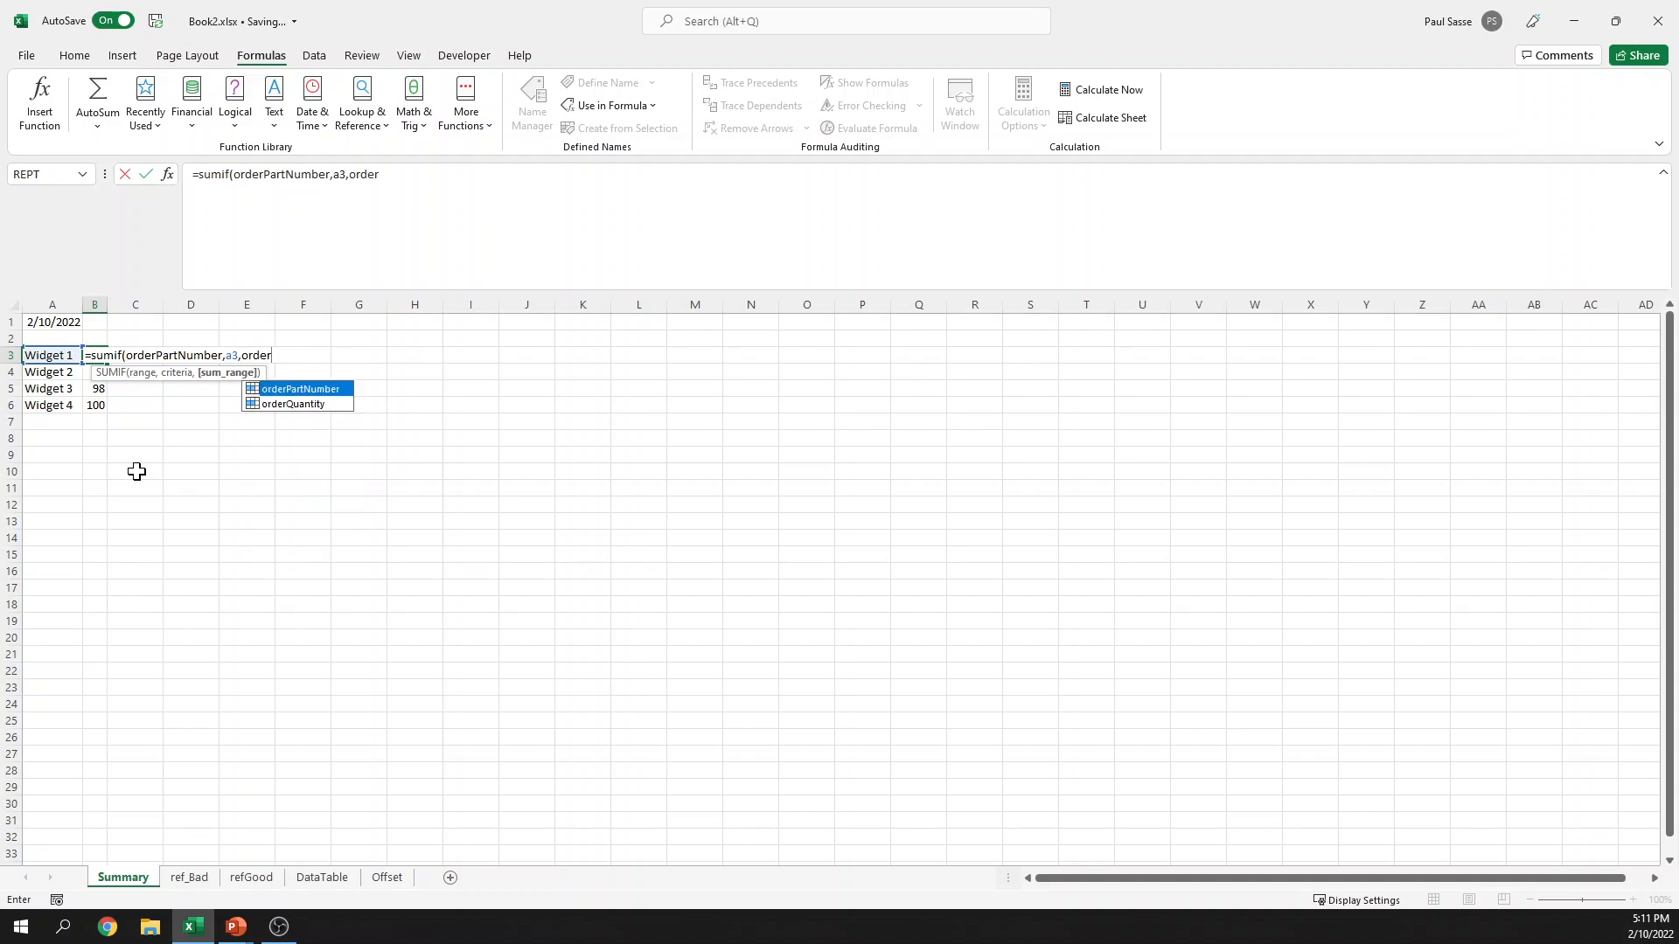
pyautogui.press('Down')
pyautogui.press('Tab')
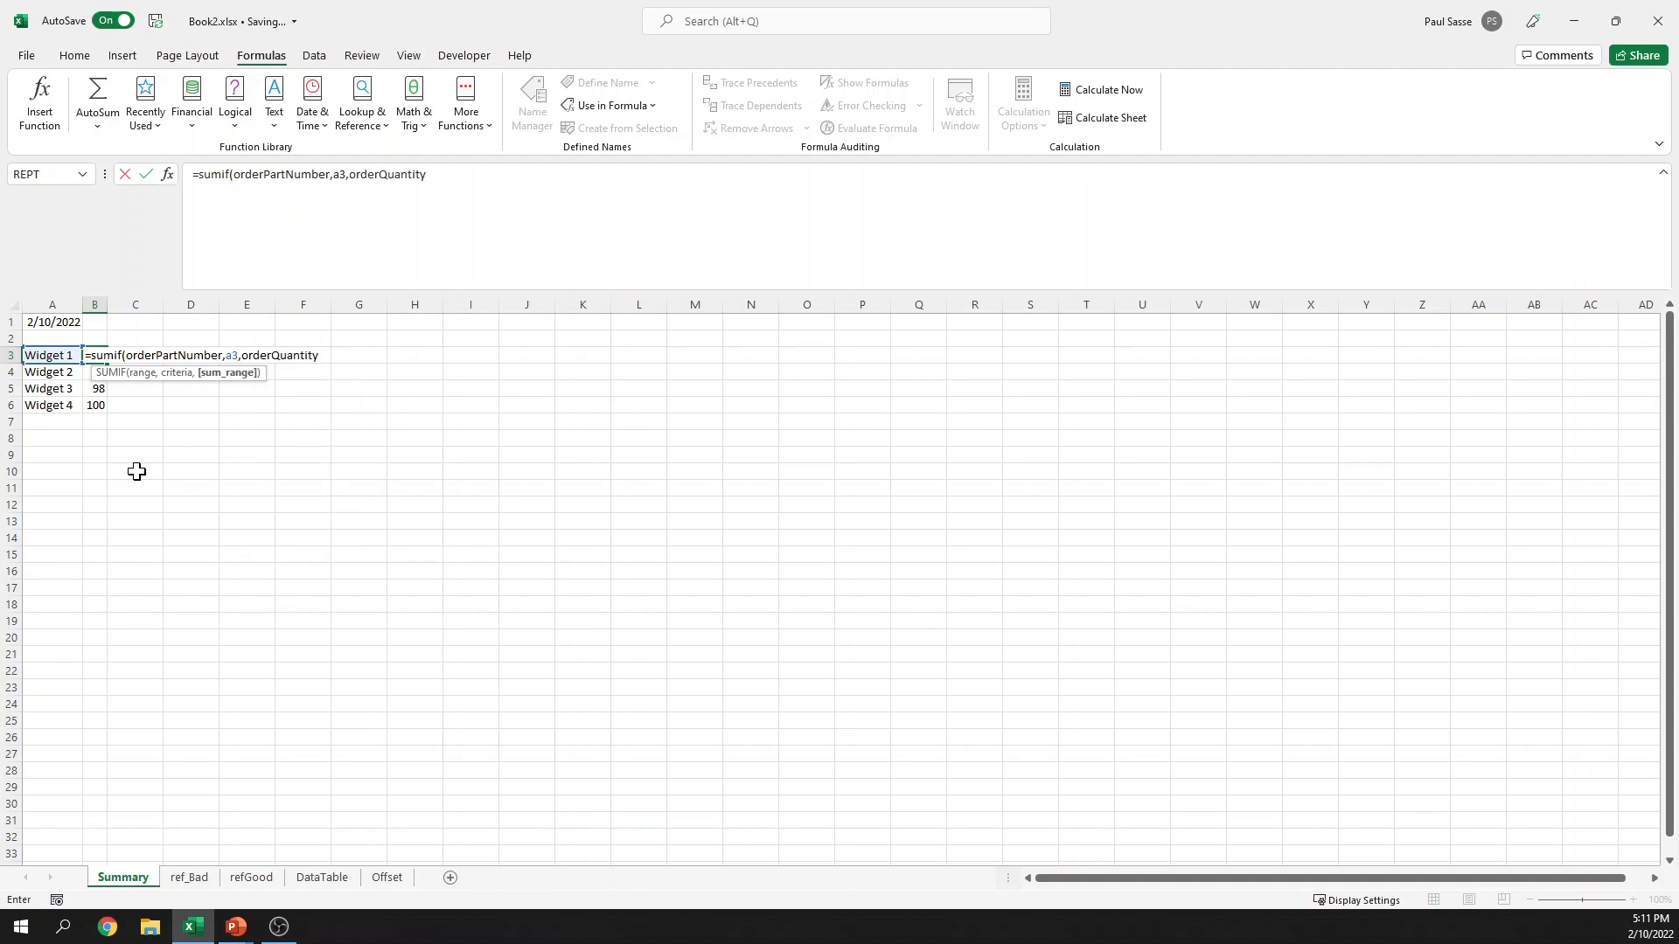
pyautogui.write(')')
pyautogui.press('Return')
pyautogui.press('Up')
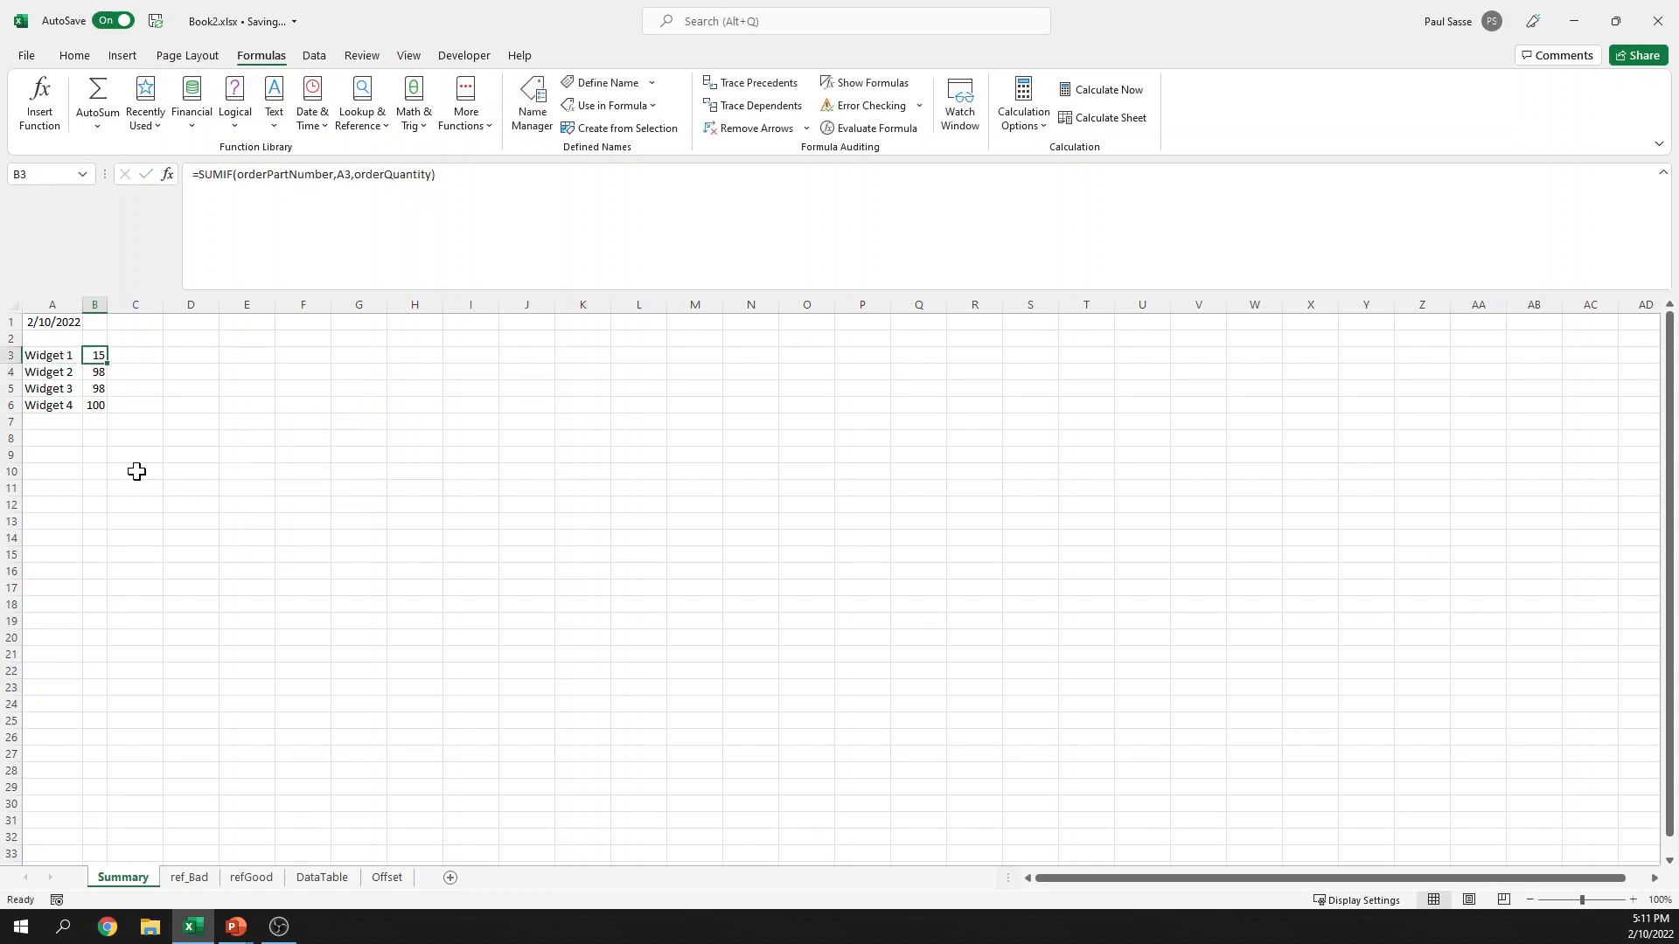
pyautogui.doubleClick(109, 365)
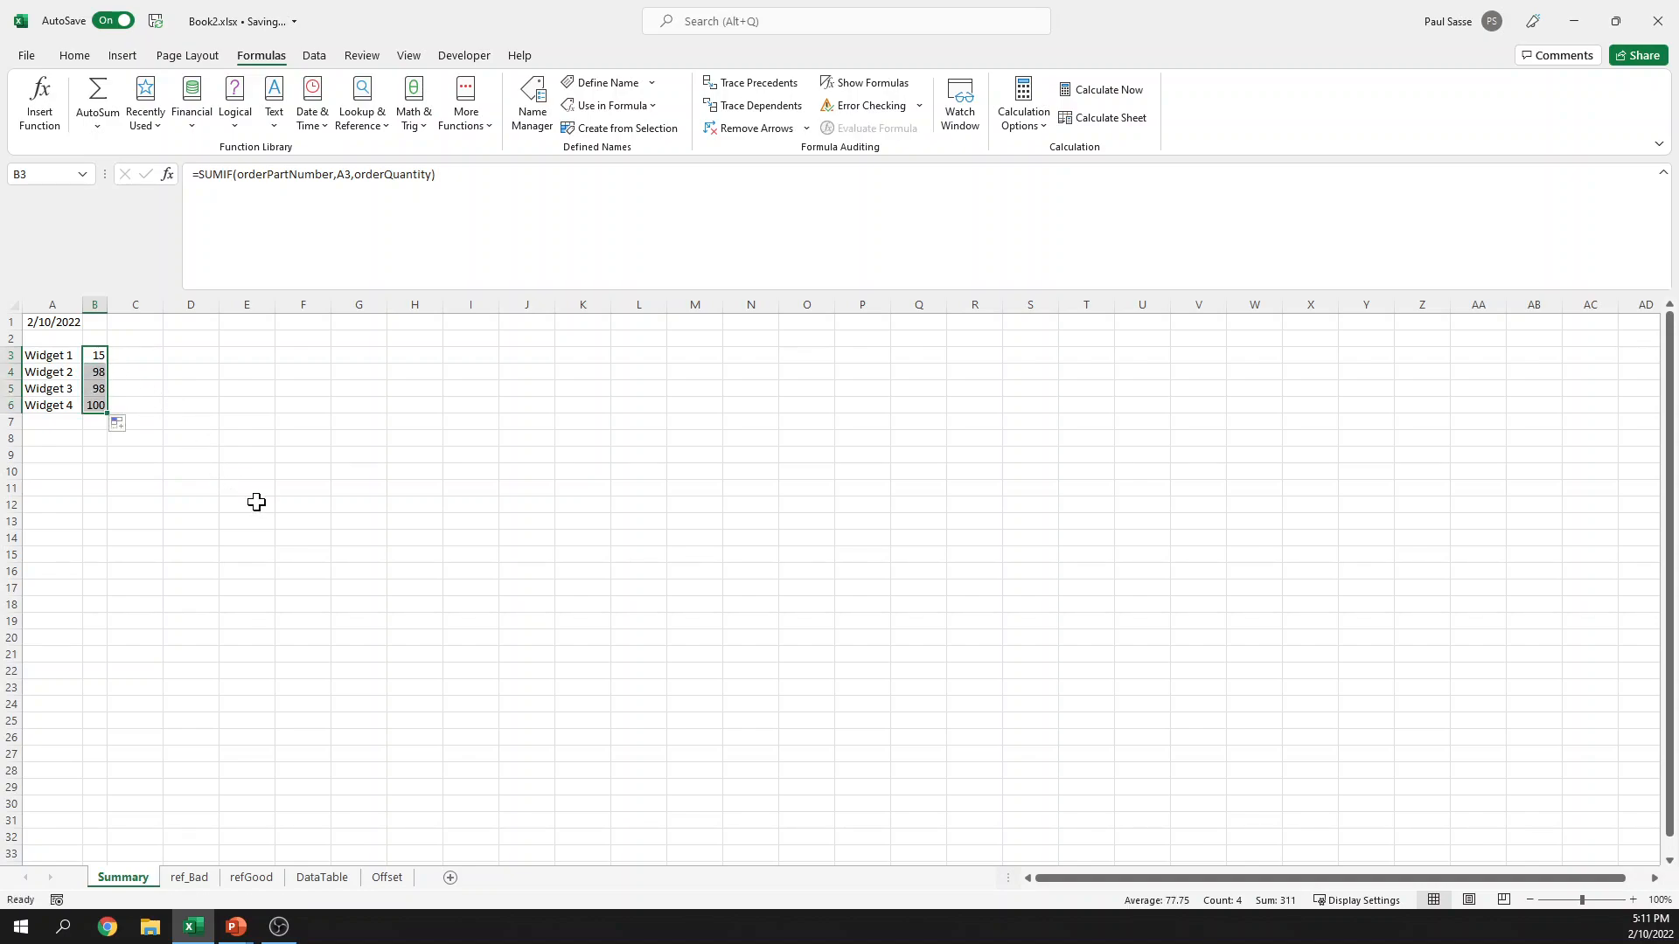
# Step: Re-pick A3 on the Summary sheet as the criteria of the SUMIF formula in B3, making the reference Summary!A3
pyautogui.click(333, 877)
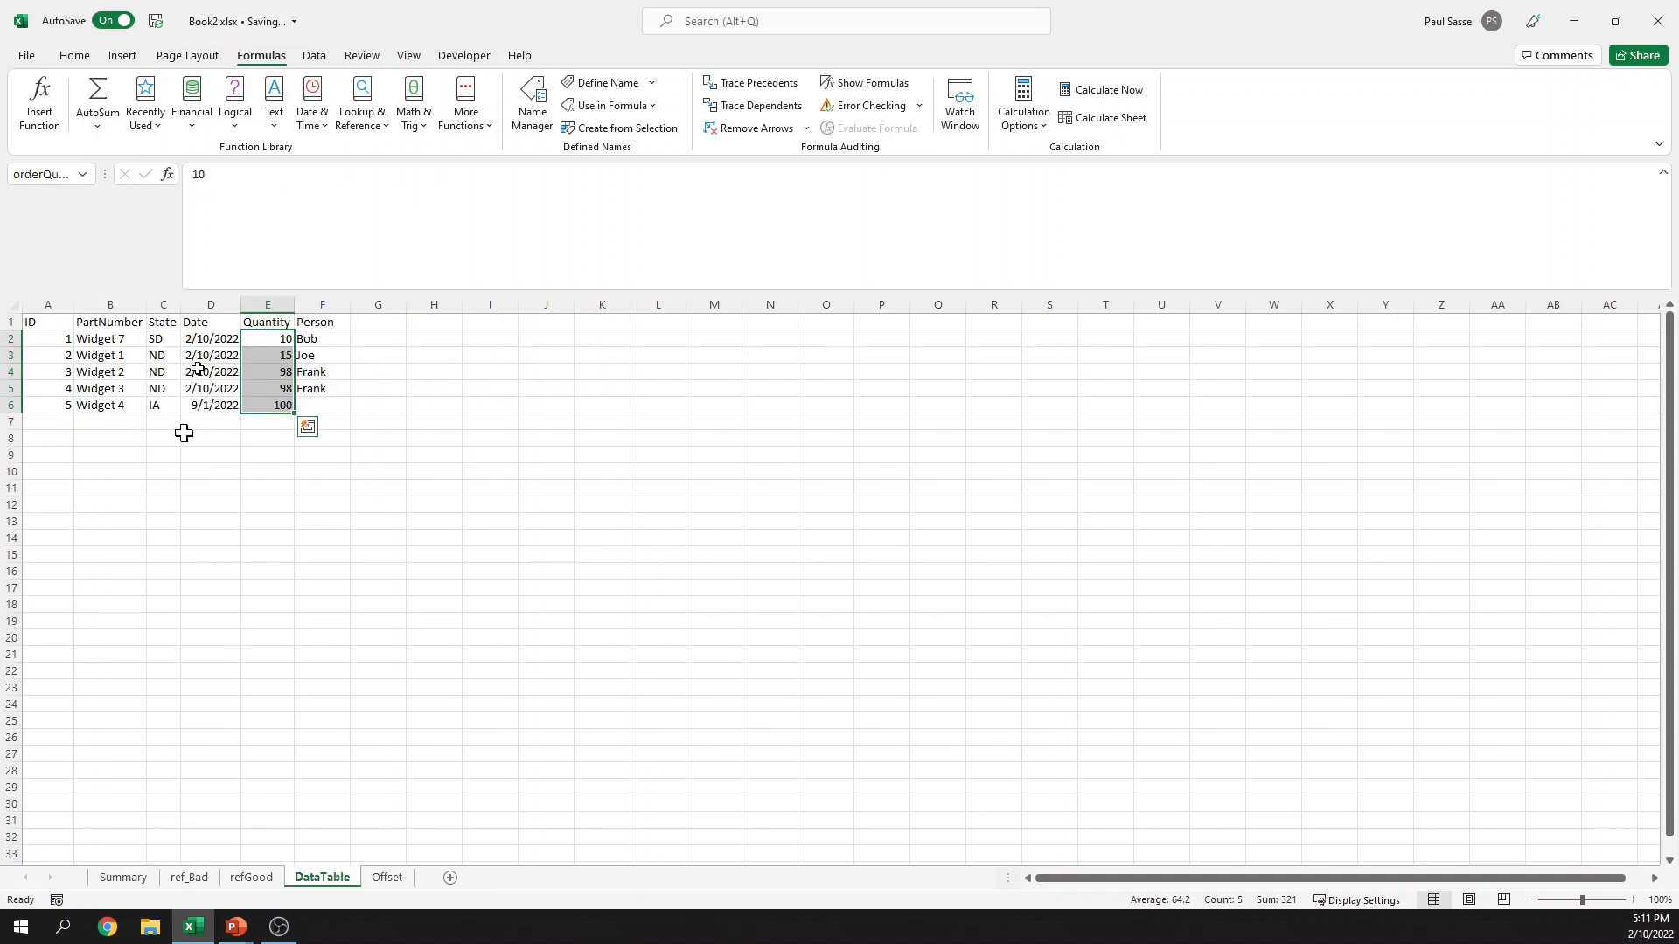
pyautogui.click(118, 877)
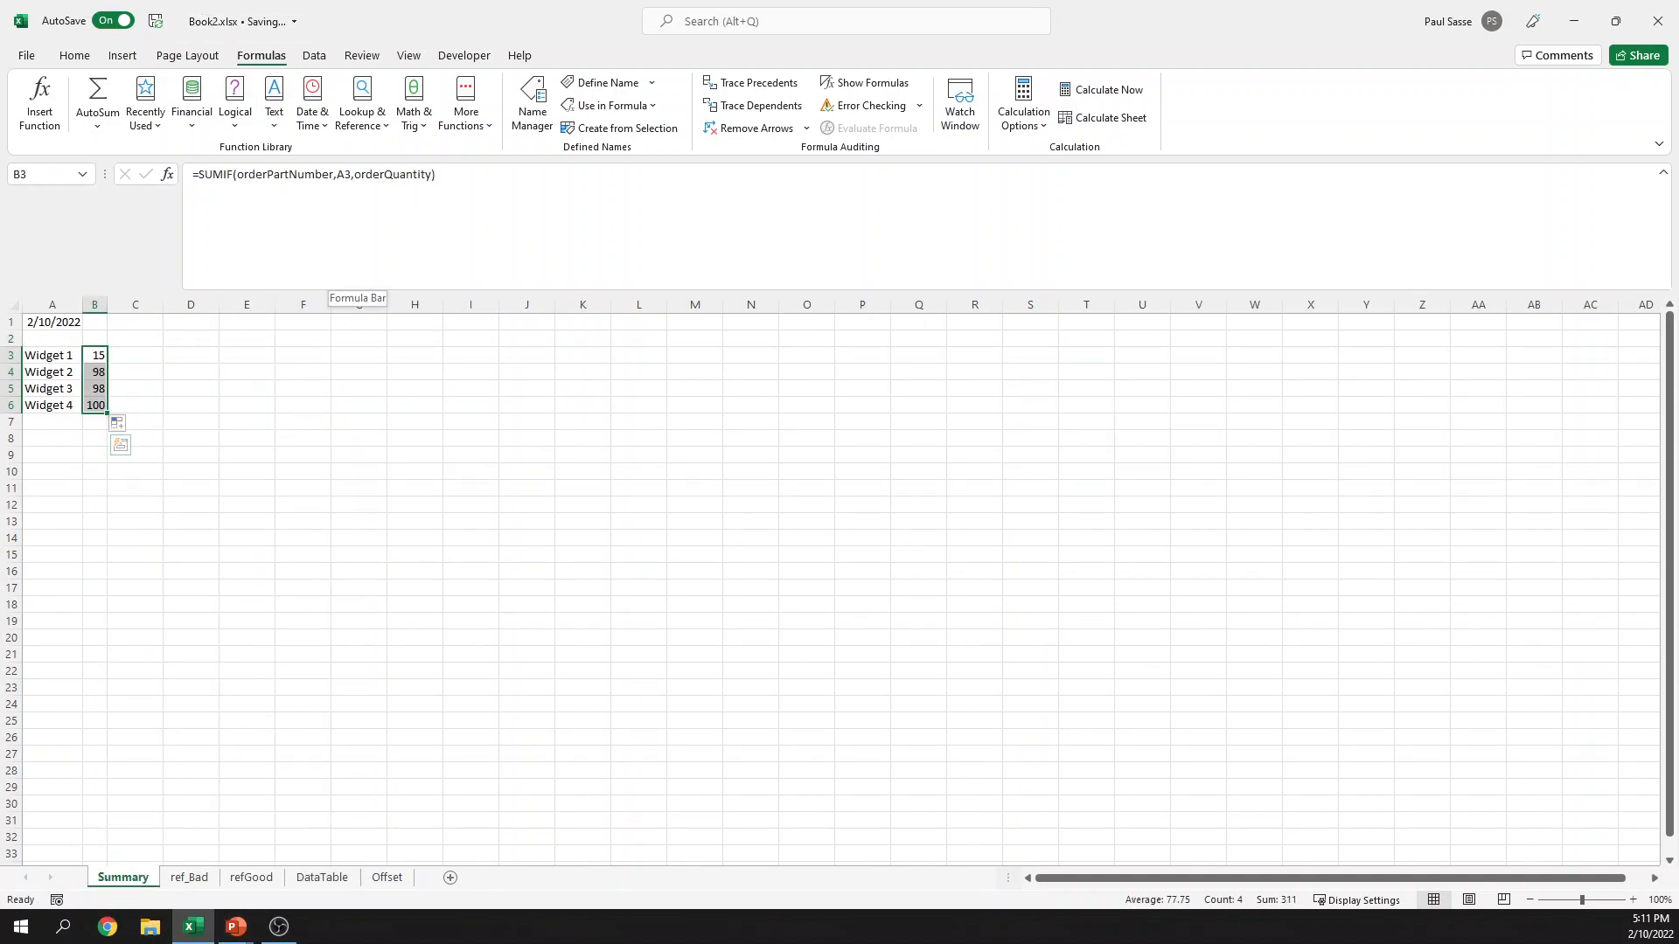
pyautogui.click(338, 175)
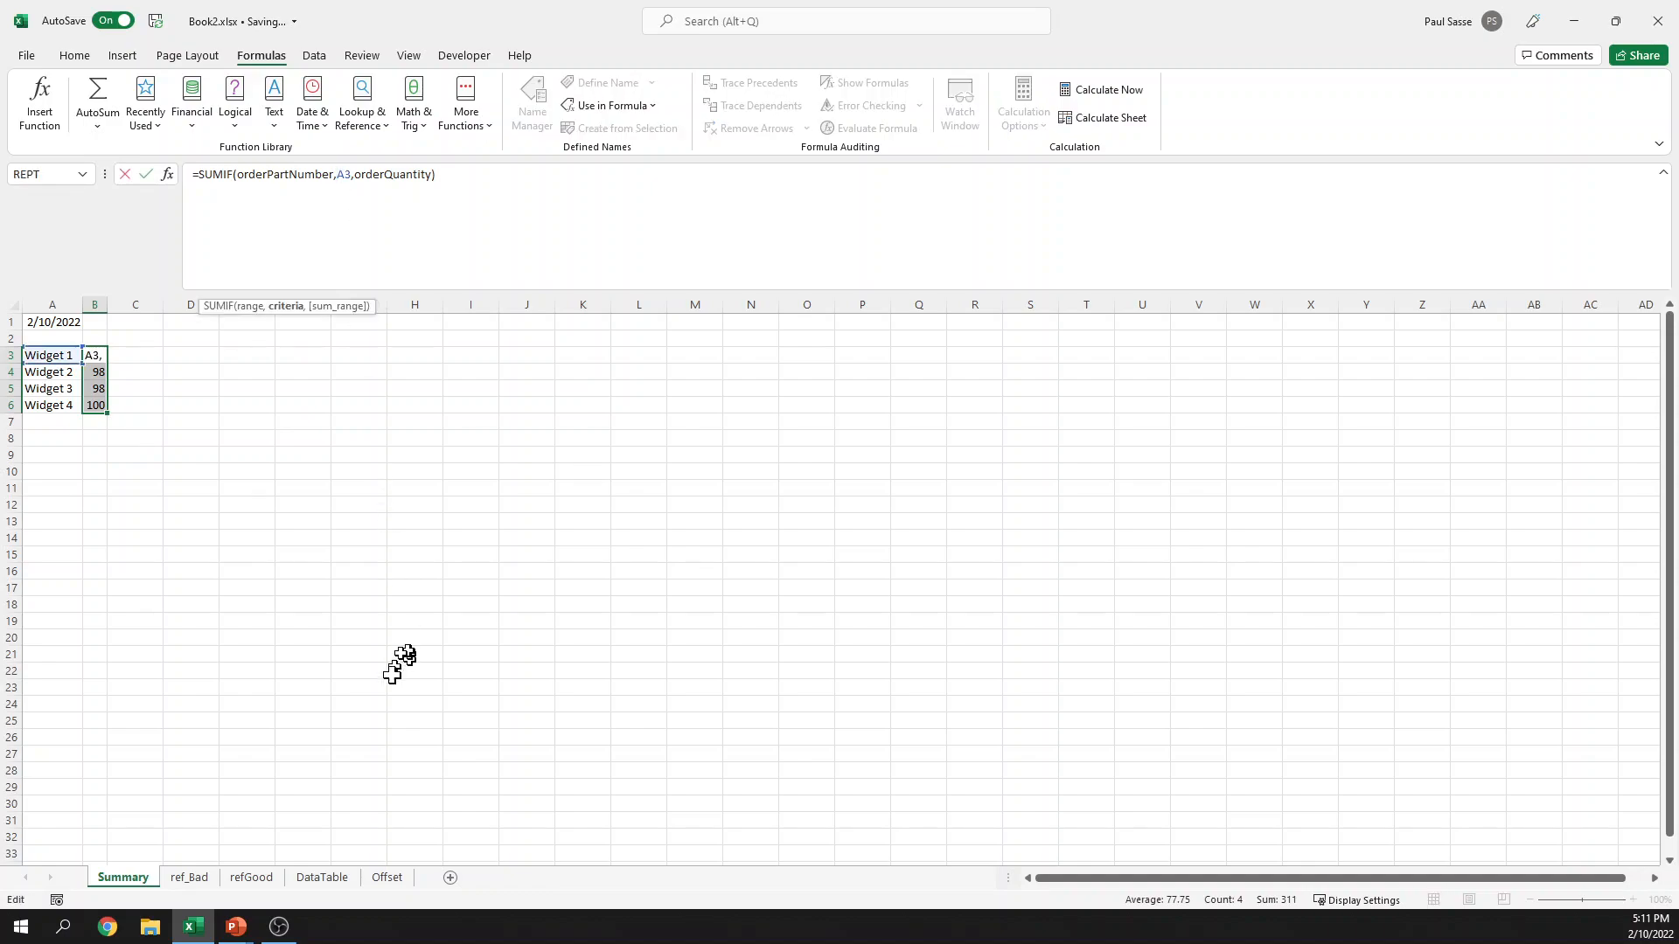
pyautogui.click(335, 878)
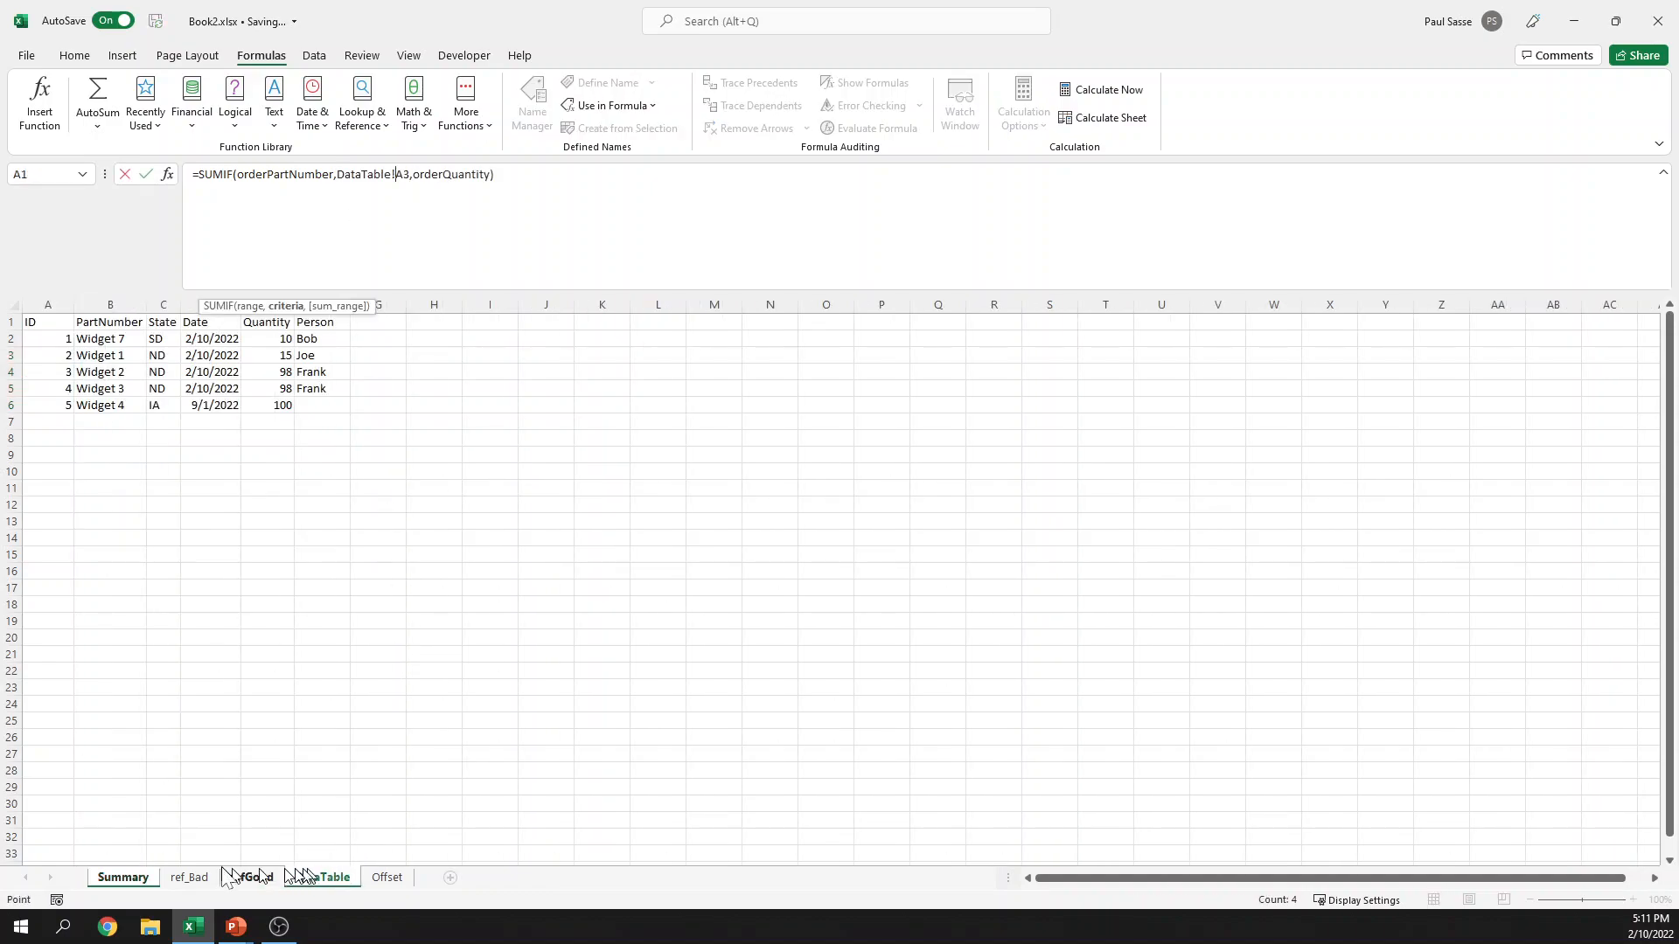
pyautogui.click(127, 878)
pyautogui.click(51, 356)
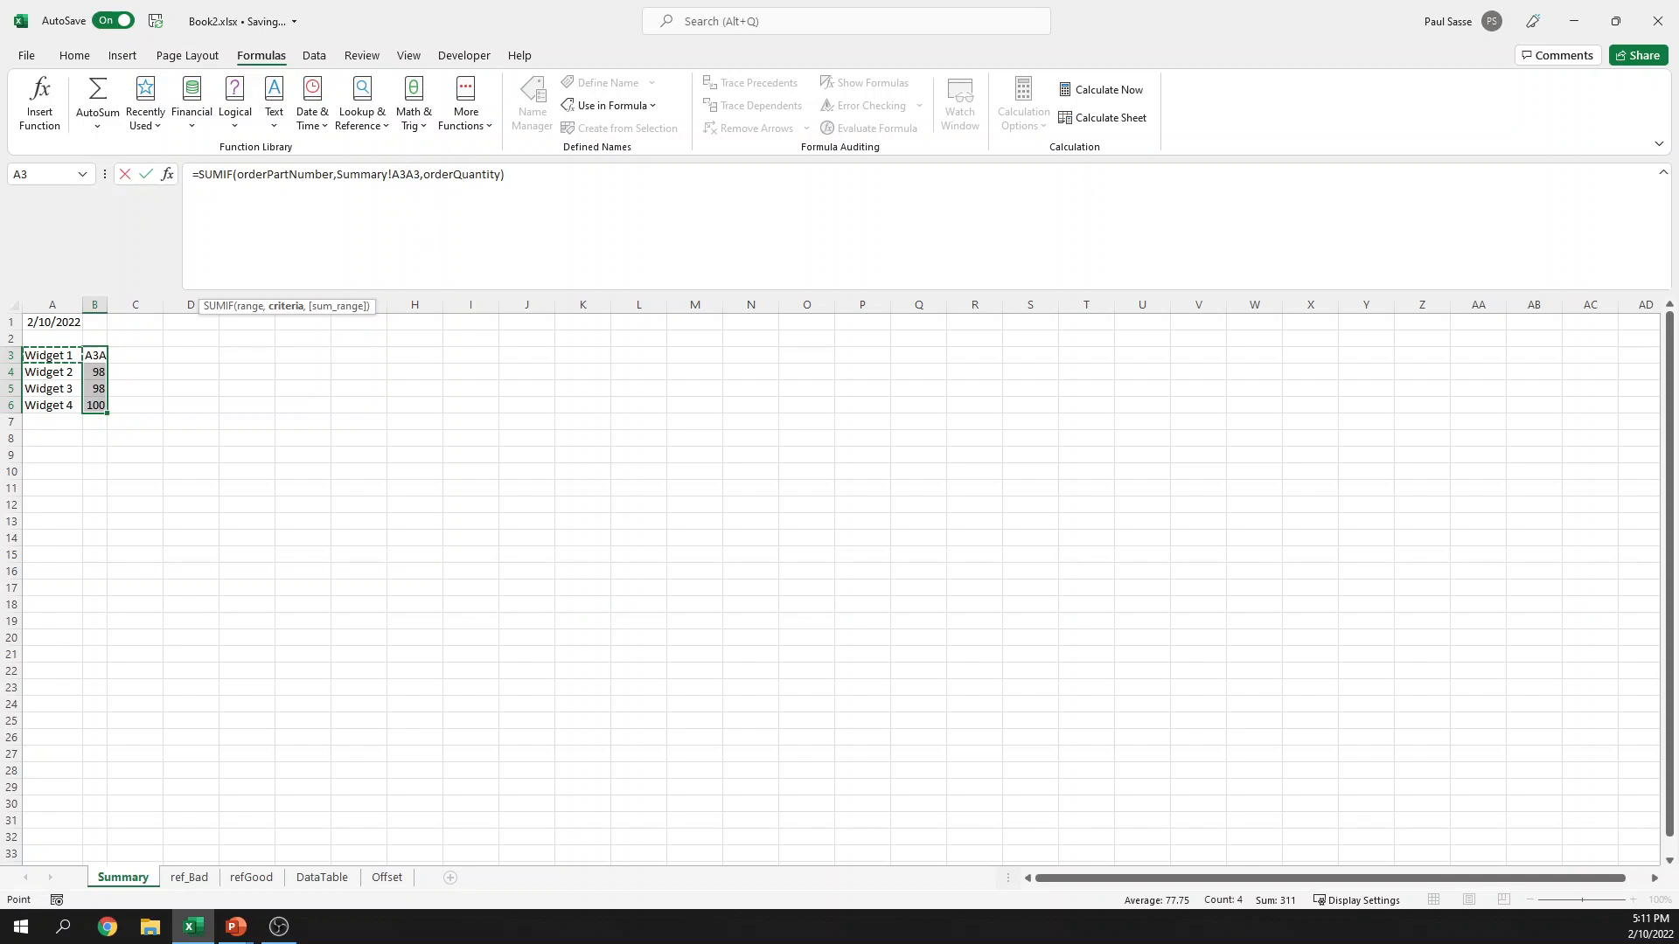
pyautogui.press('Delete')
pyautogui.press('Delete')
pyautogui.press('Return')
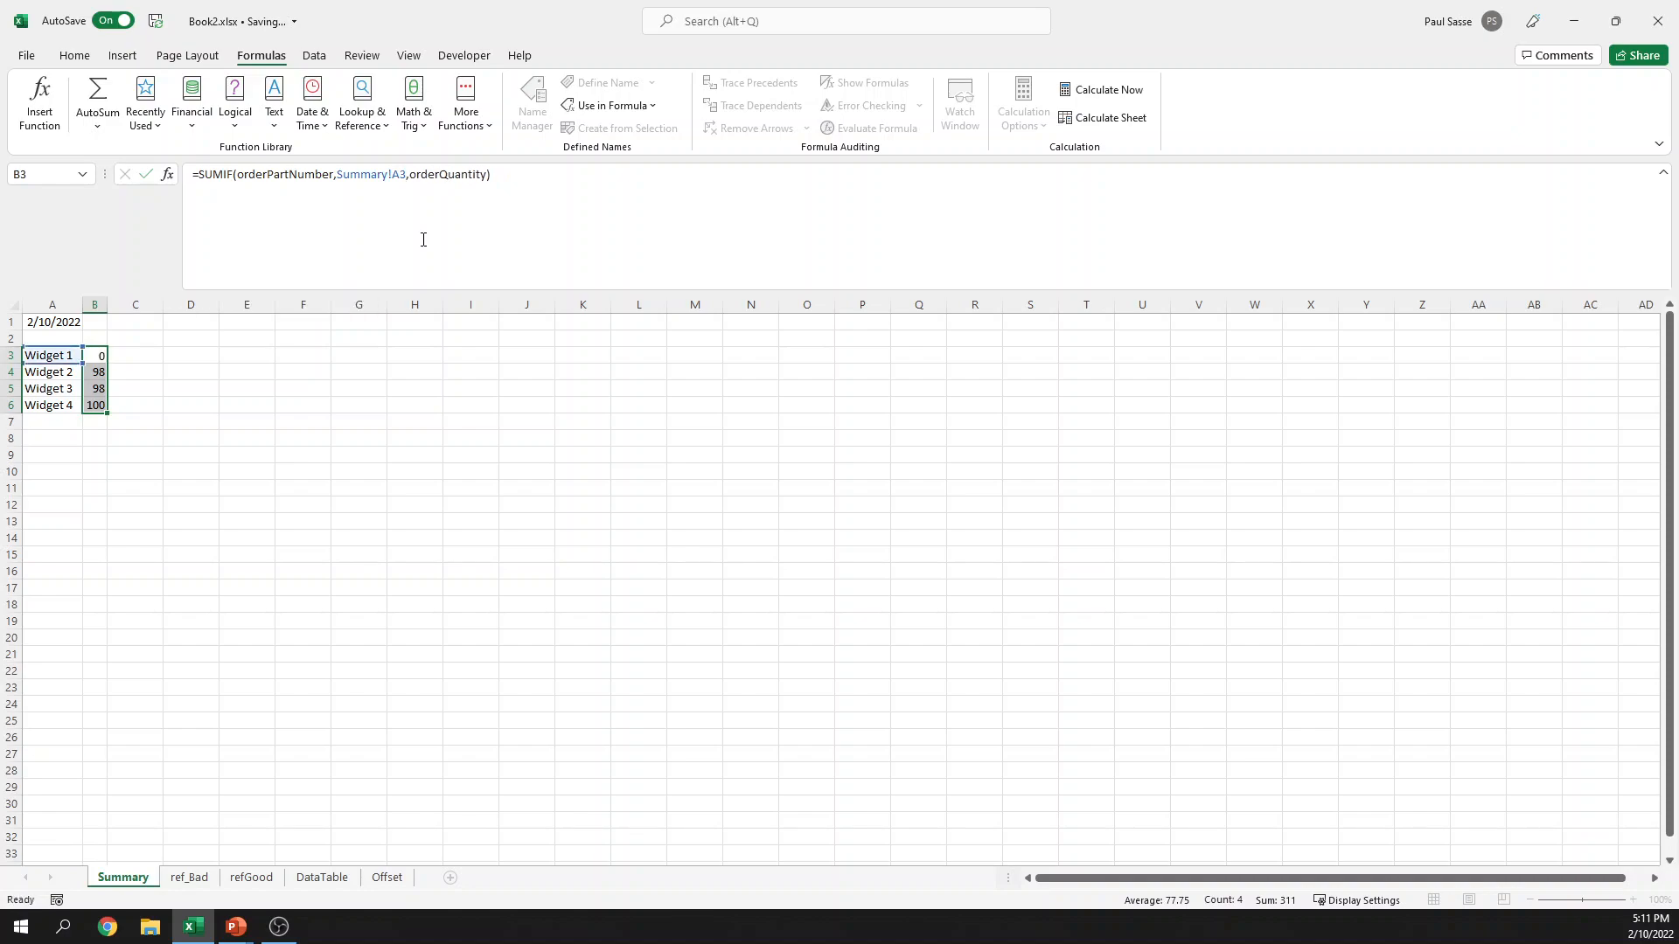
# Step: Remove the Summary! prefix from the criteria reference in B3, leaving =SUMIF(orderPartNumber,A3,orderQuantity)
pyautogui.click(95, 355)
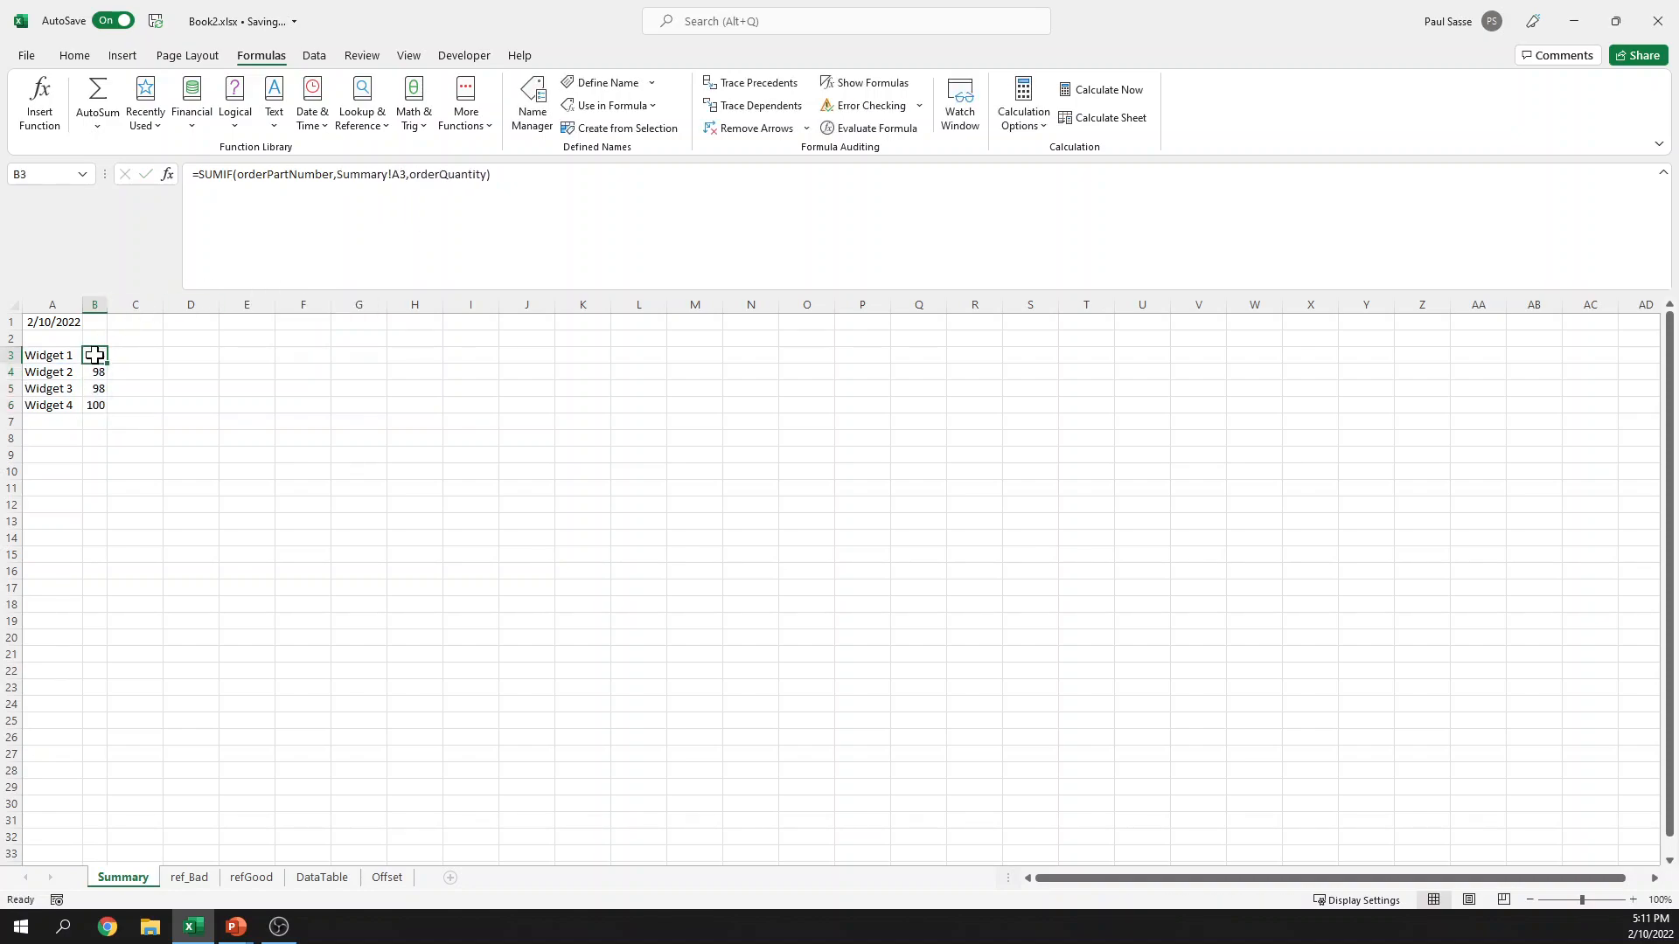
pyautogui.click(395, 185)
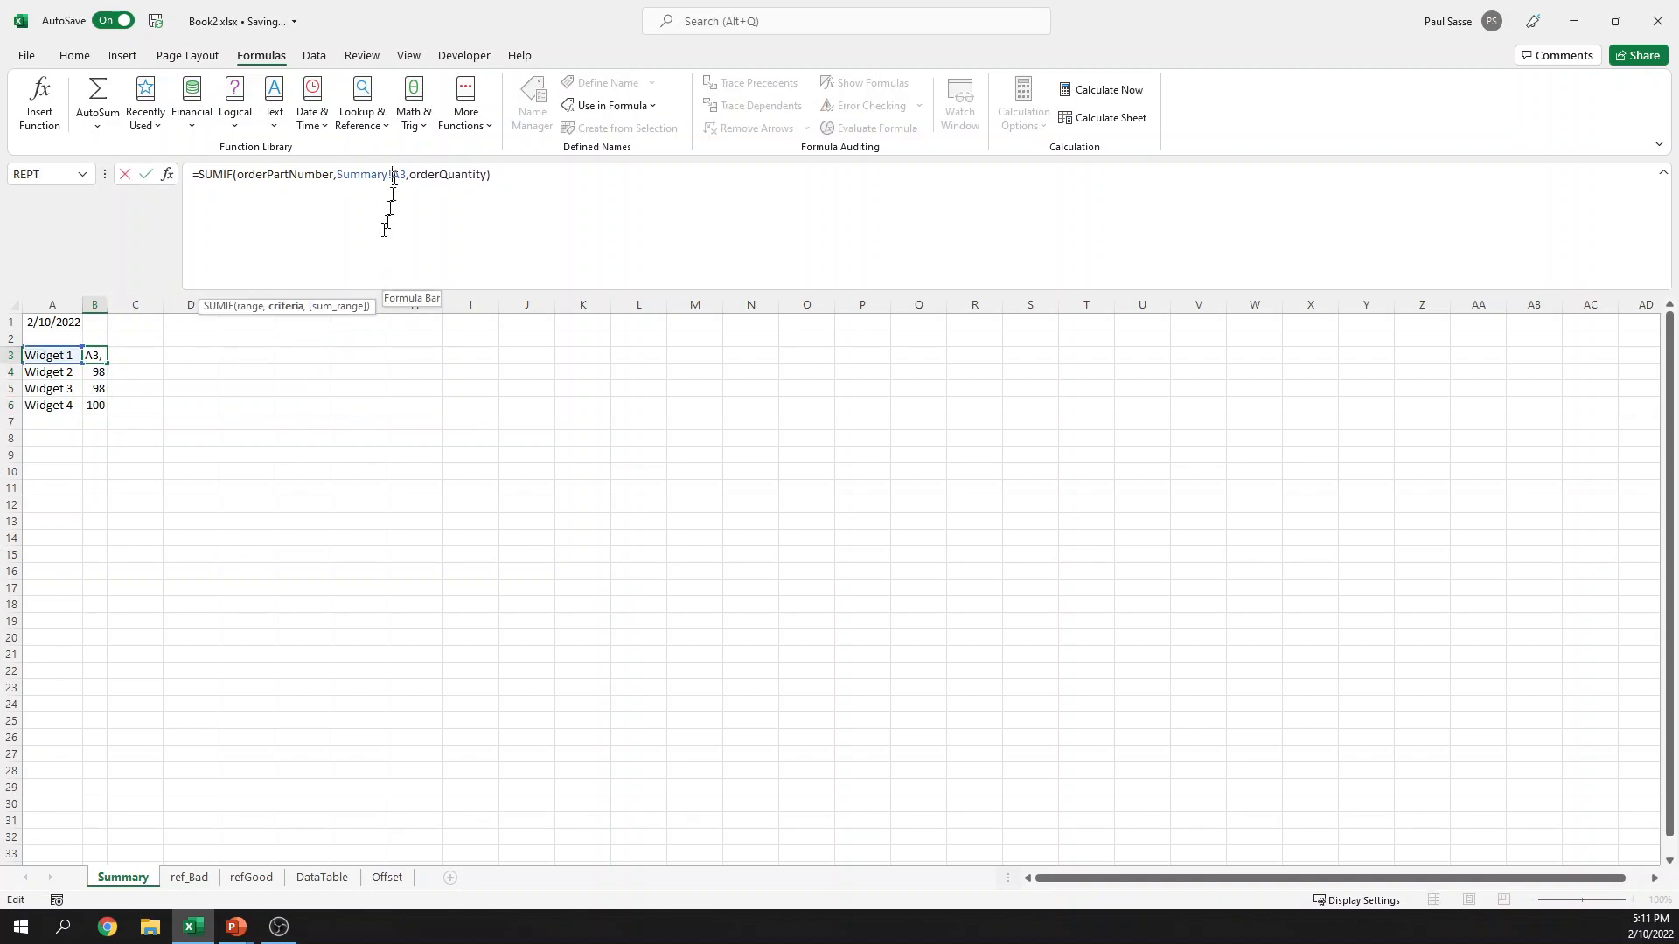
pyautogui.press('BackSpace')
pyautogui.press('BackSpace')
pyautogui.press('BackSpace')
pyautogui.press('BackSpace')
pyautogui.press('BackSpace')
pyautogui.press('BackSpace')
pyautogui.press('BackSpace')
pyautogui.press('BackSpace')
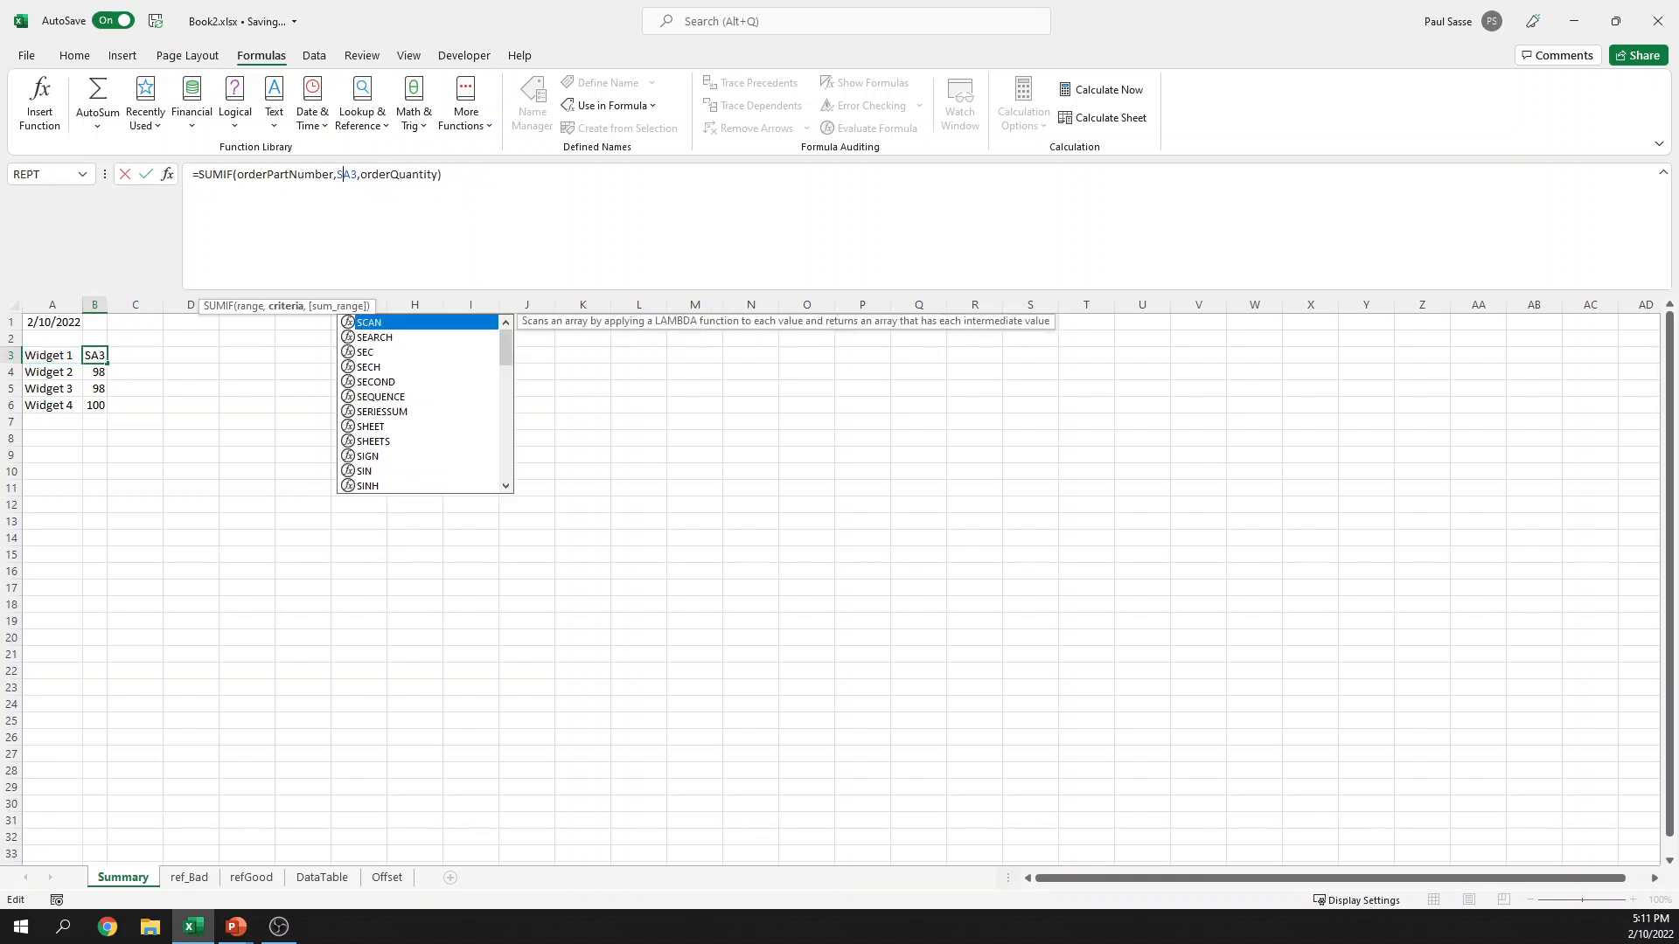
pyautogui.press('Return')
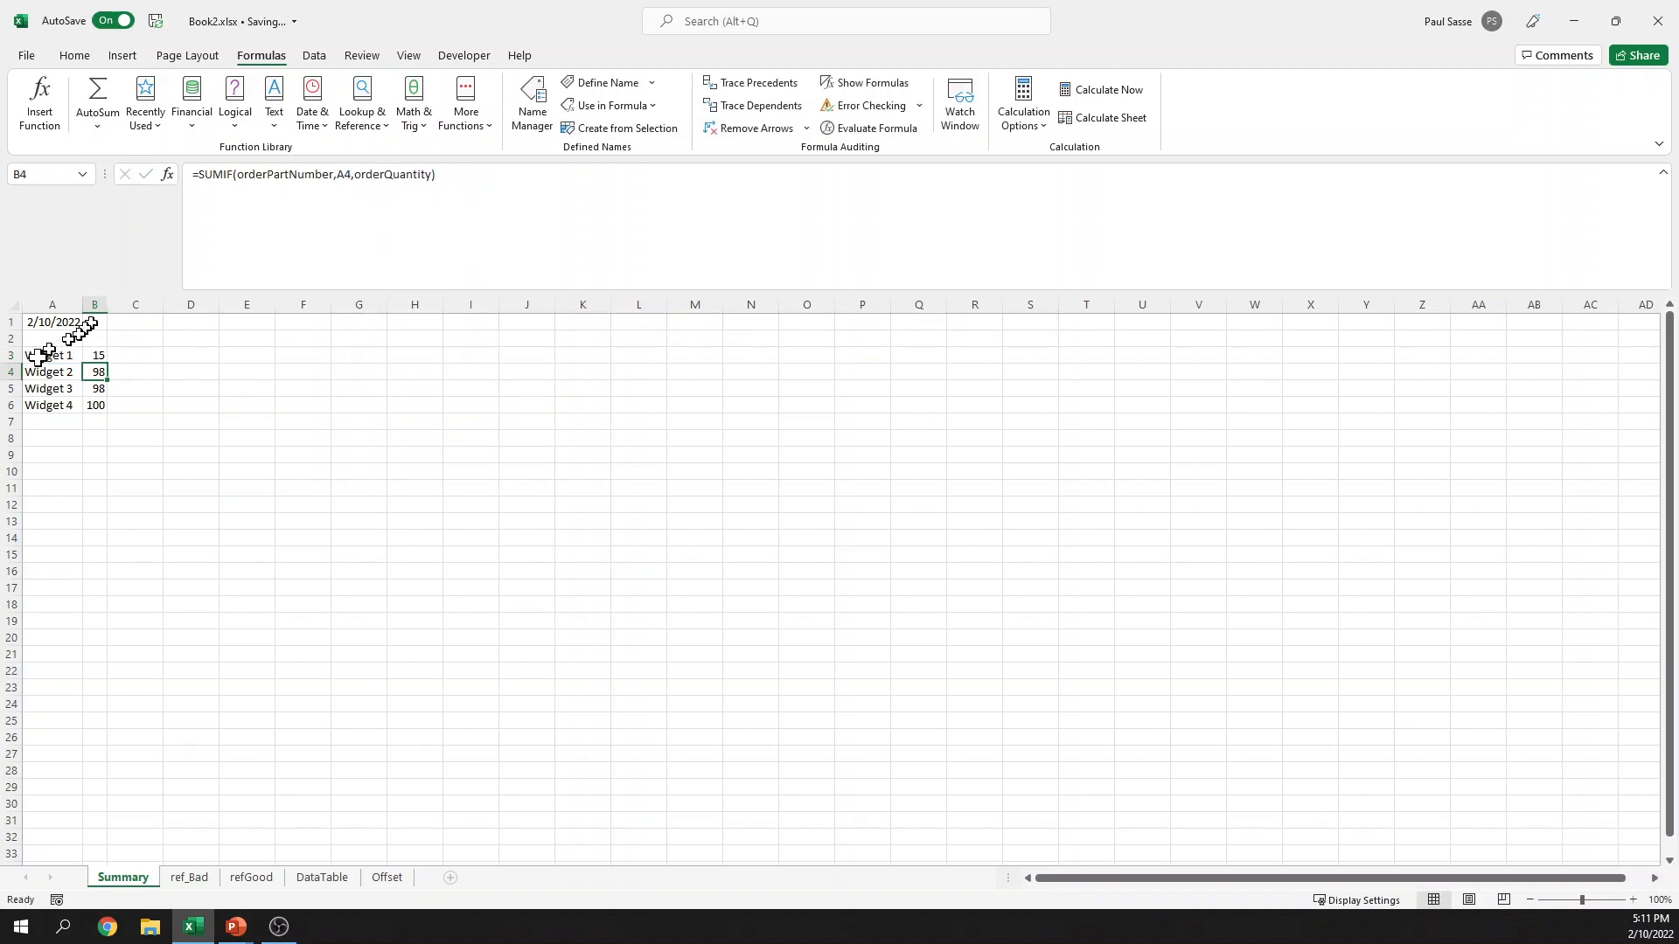
# Step: Re-enter =SUMIF(orderPartNumber,A3,orderQuantity) from scratch in Summary B3 and copy it down through B6
pyautogui.click(88, 354)
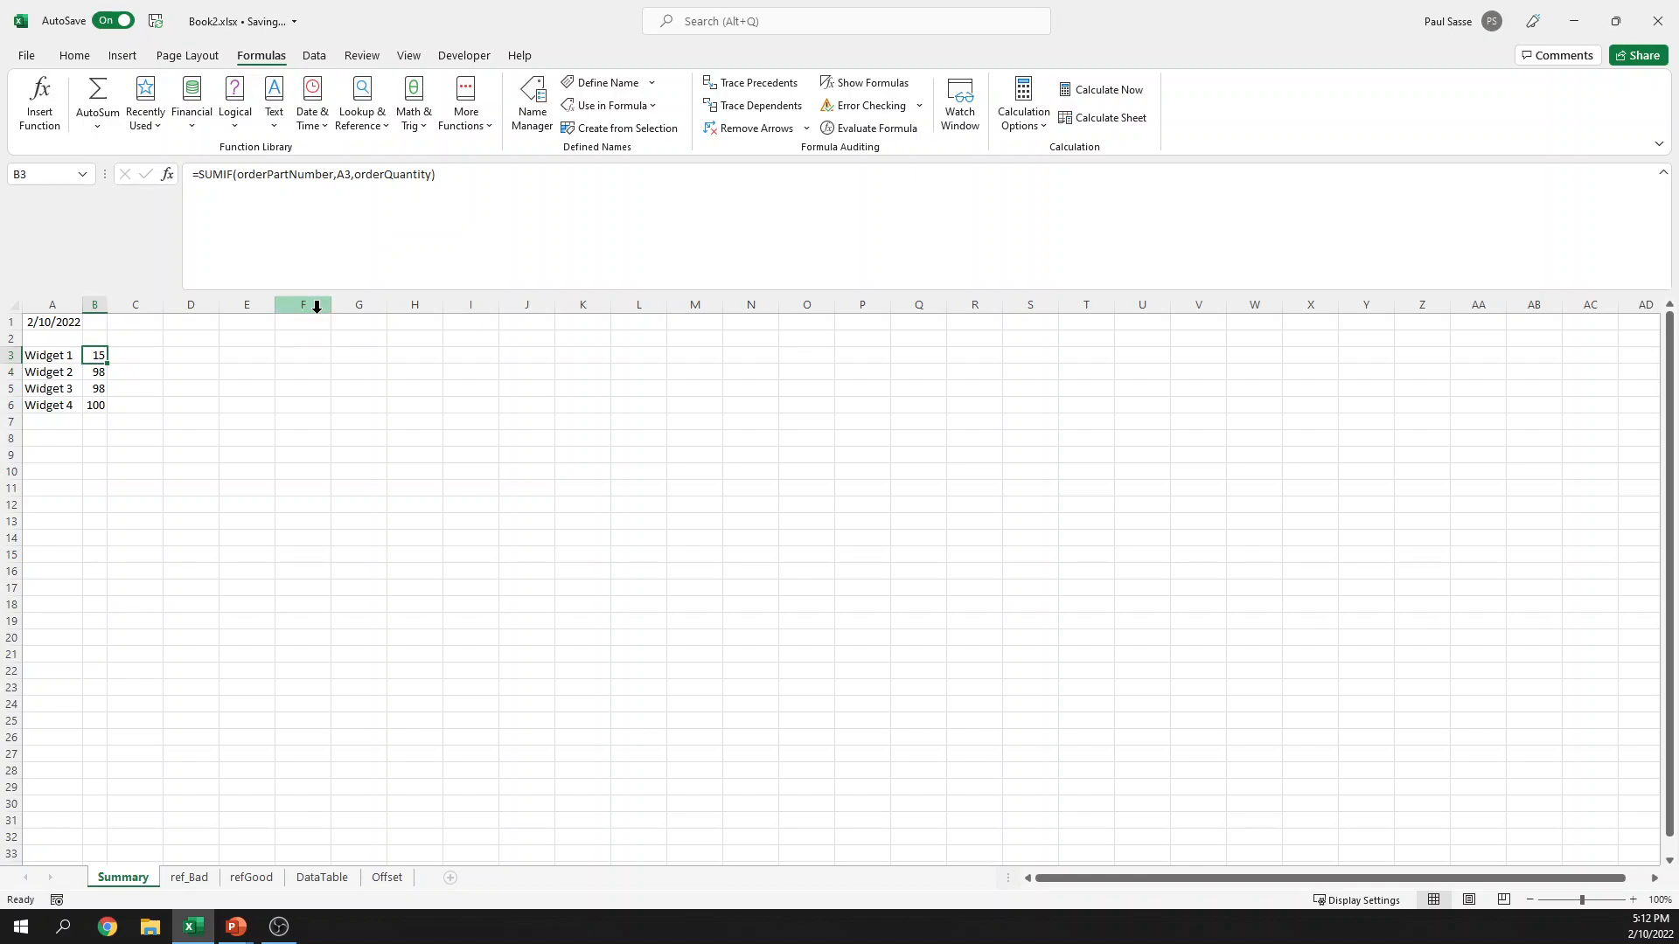
pyautogui.write('=sumi')
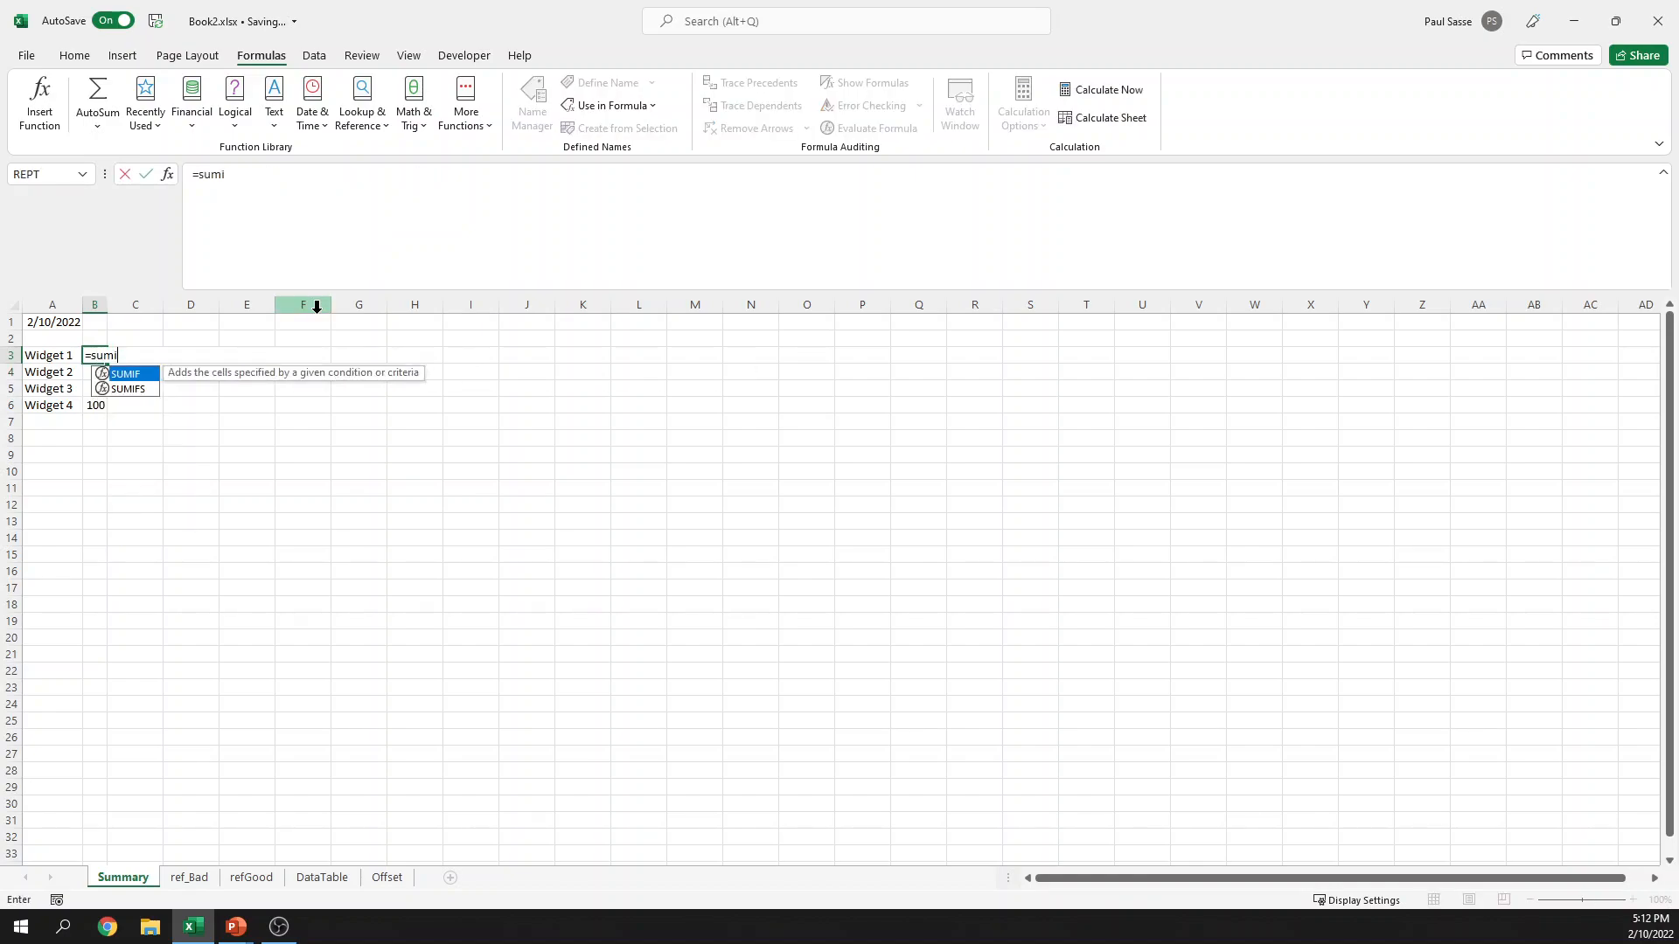
pyautogui.write('f(order')
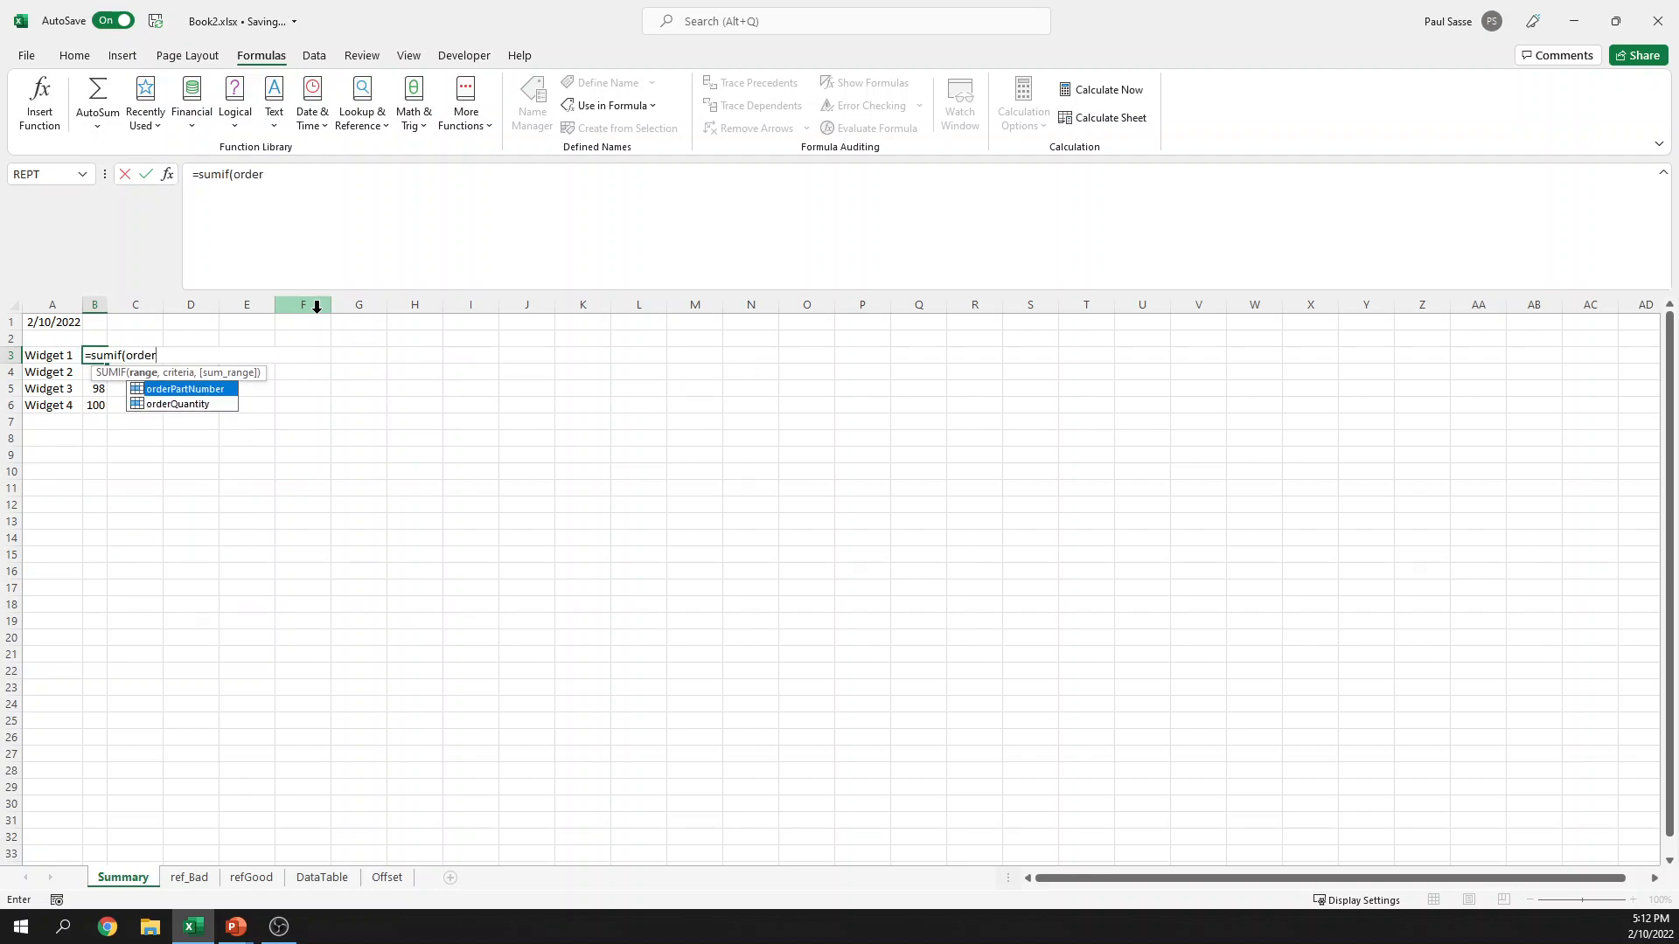
pyautogui.press('Tab')
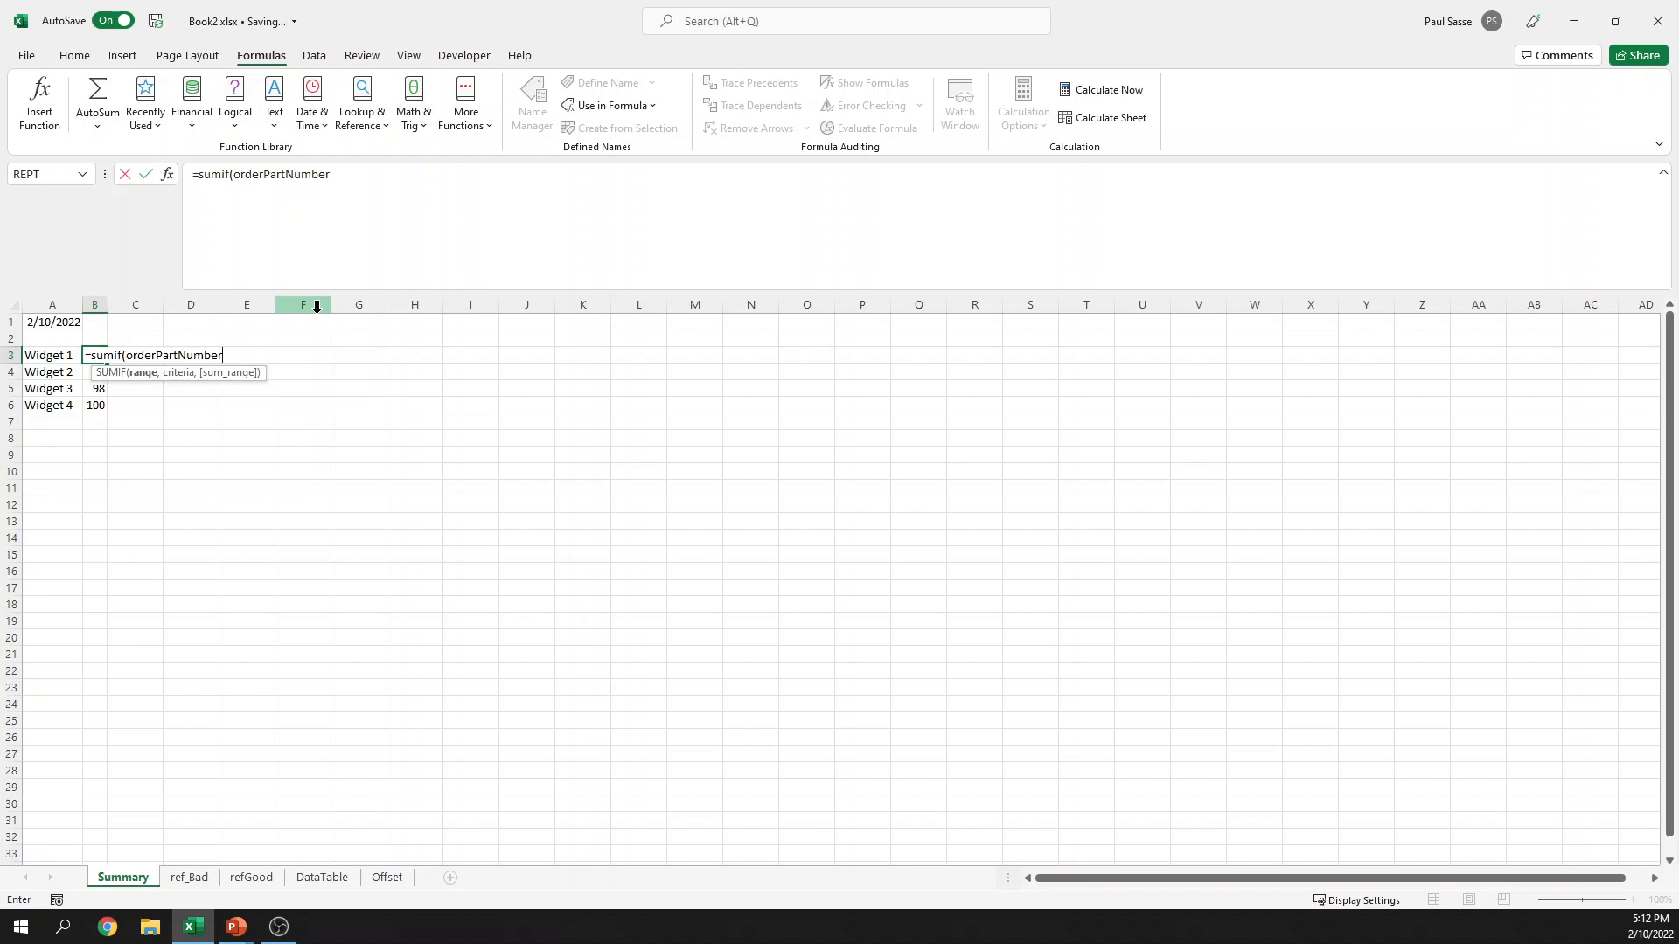
pyautogui.write(',a3,order')
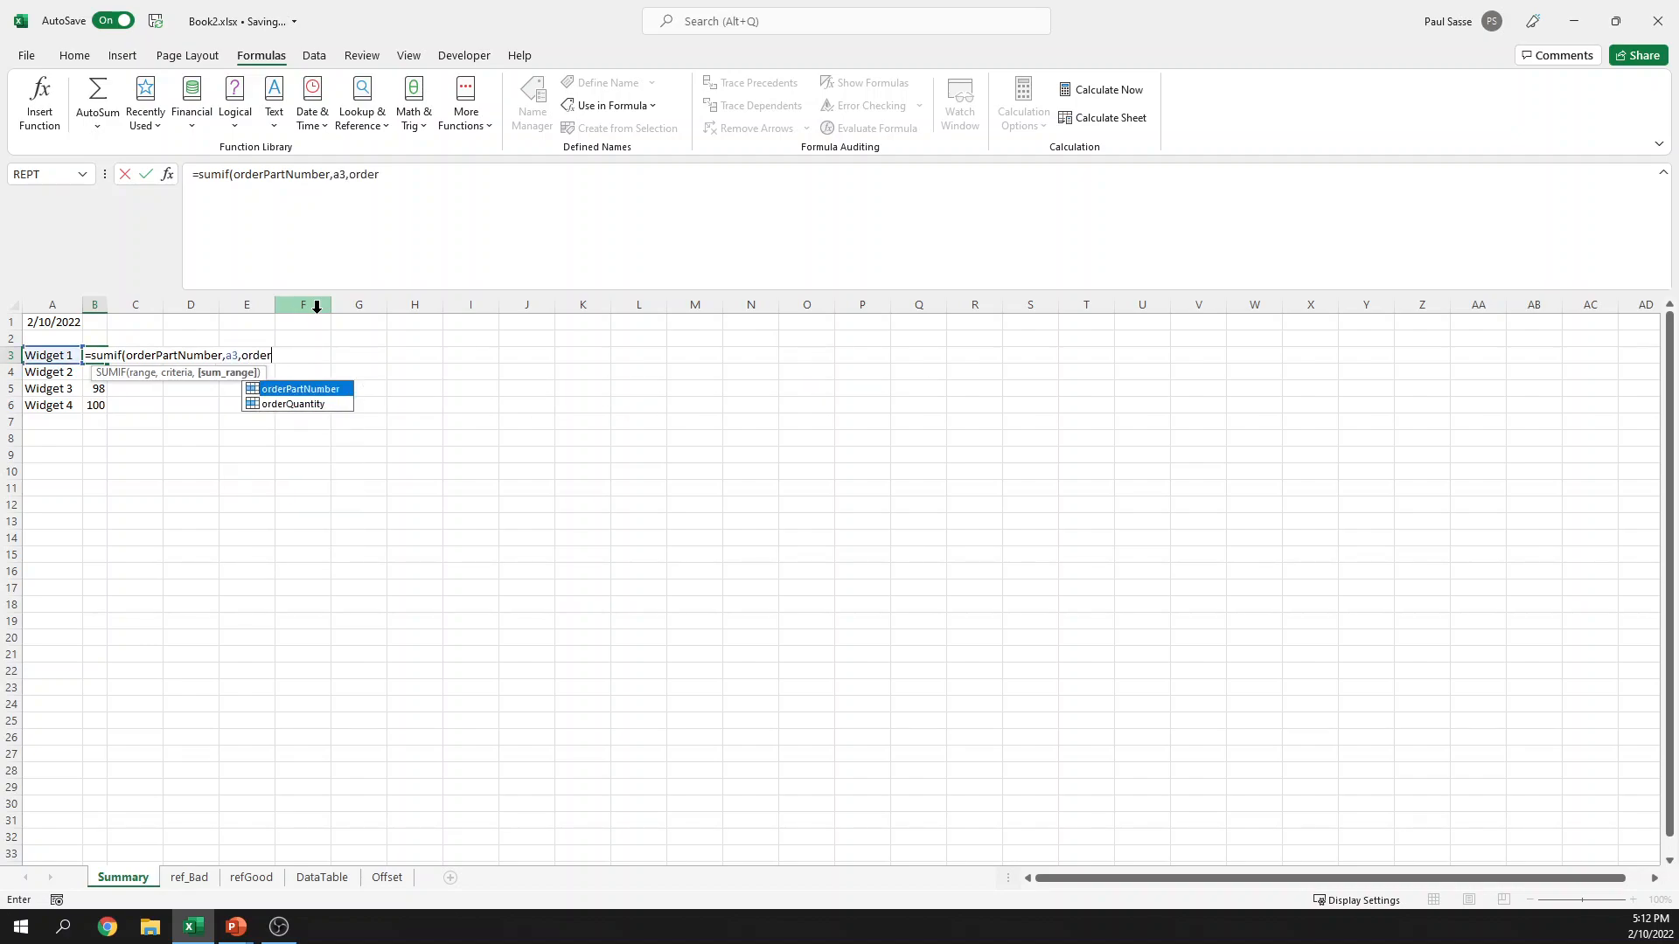
pyautogui.press('Down')
pyautogui.press('Tab')
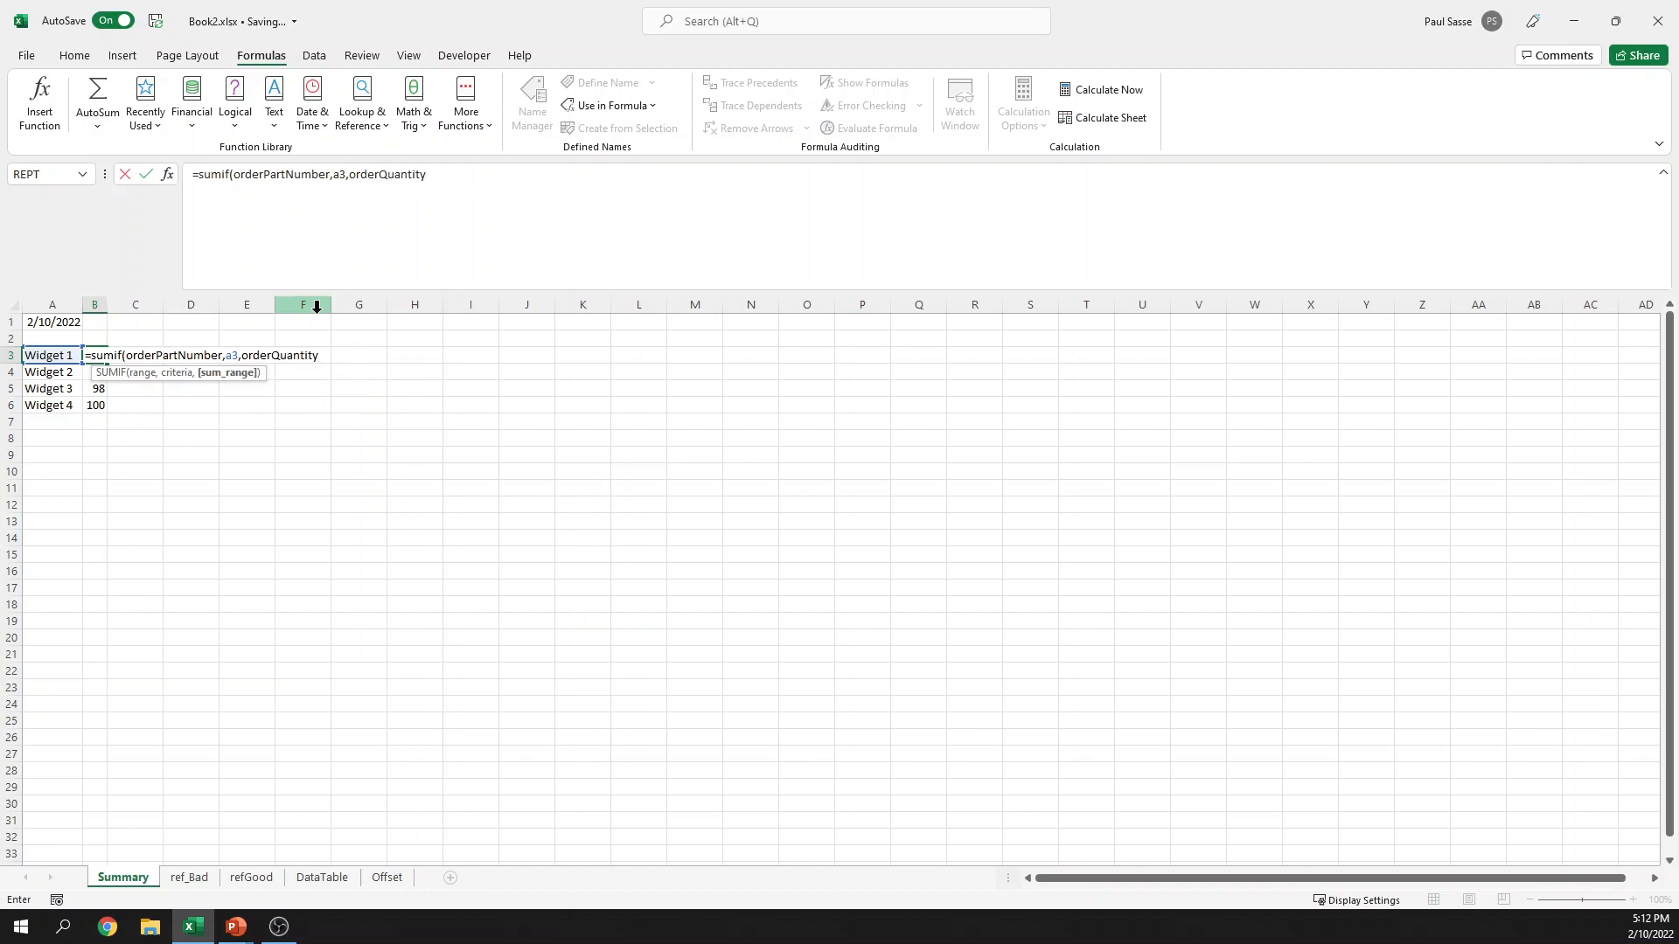
pyautogui.press('Return')
pyautogui.click(104, 359)
pyautogui.moveTo(106, 363); pyautogui.dragTo(106, 411)
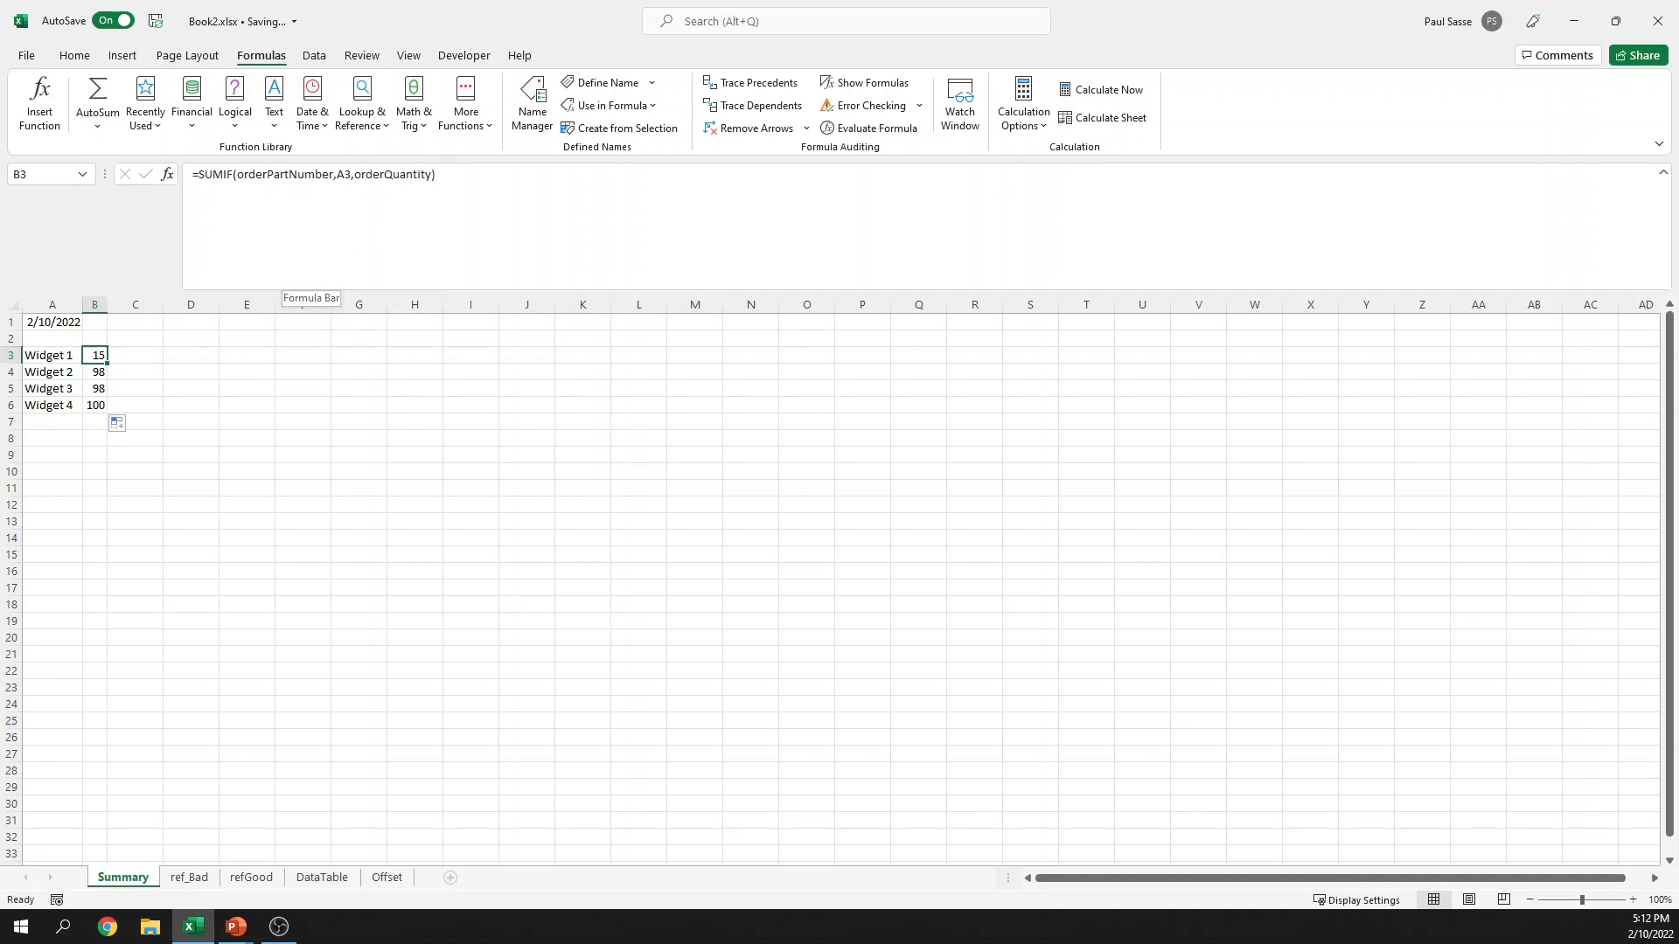
pyautogui.doubleClick(299, 175)
pyautogui.click(312, 357)
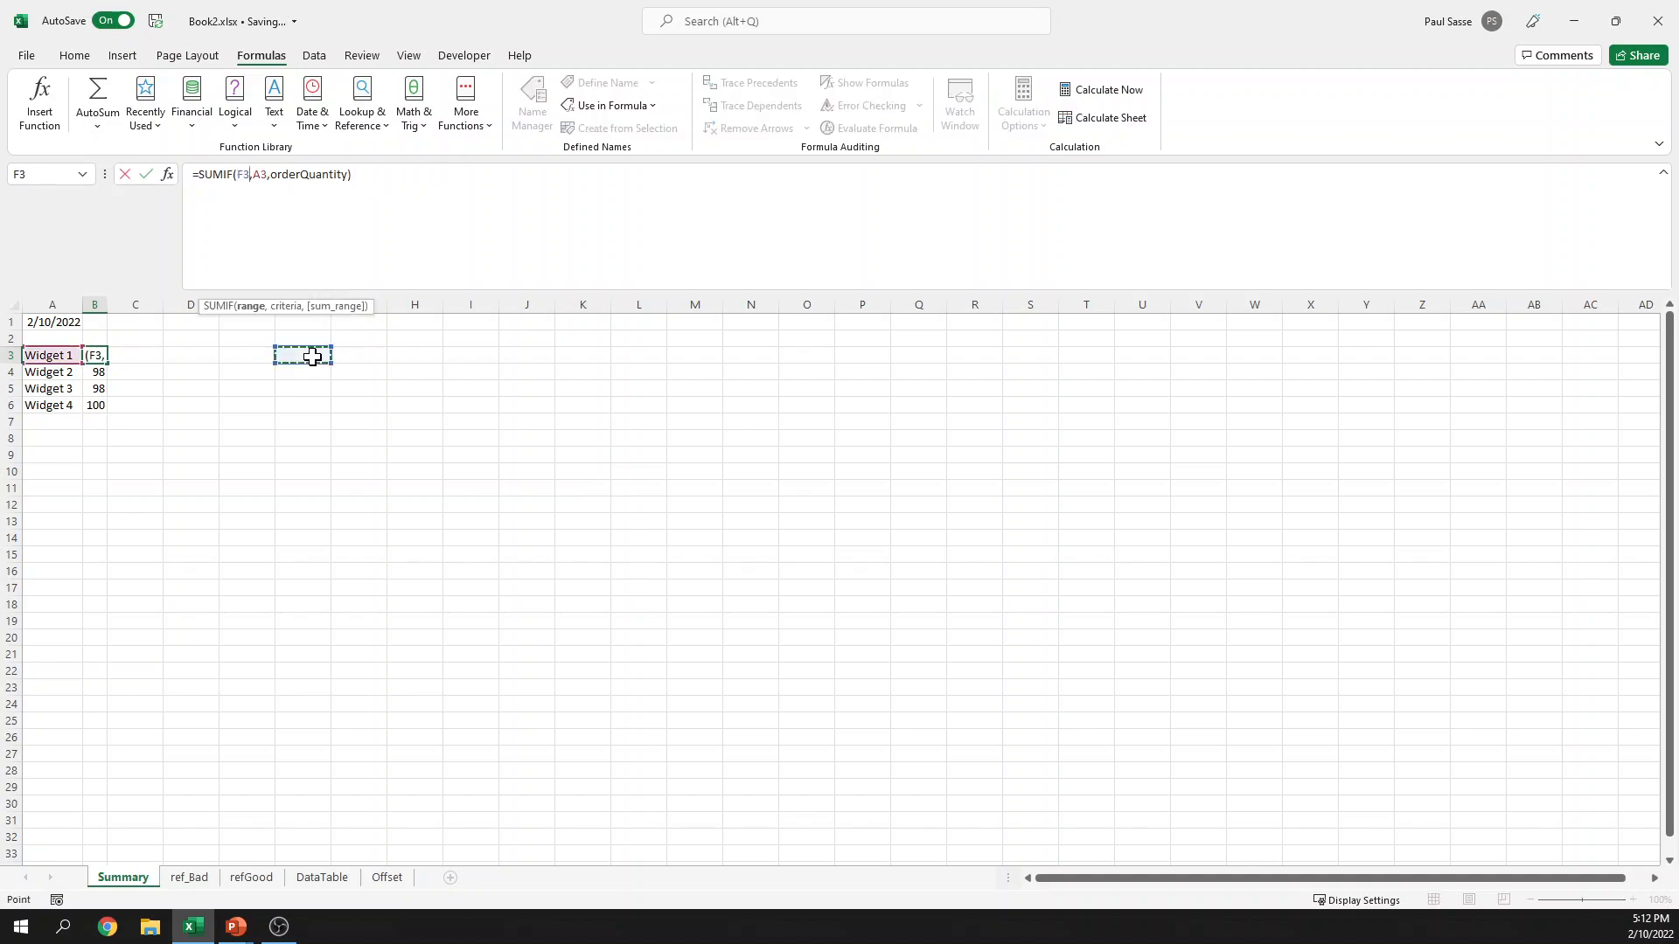
pyautogui.press('Escape')
# Step: Go to the orderPartNumber range and compare its DataTable cells with the SUMIF formula on the Summary sheet
pyautogui.press('F5')
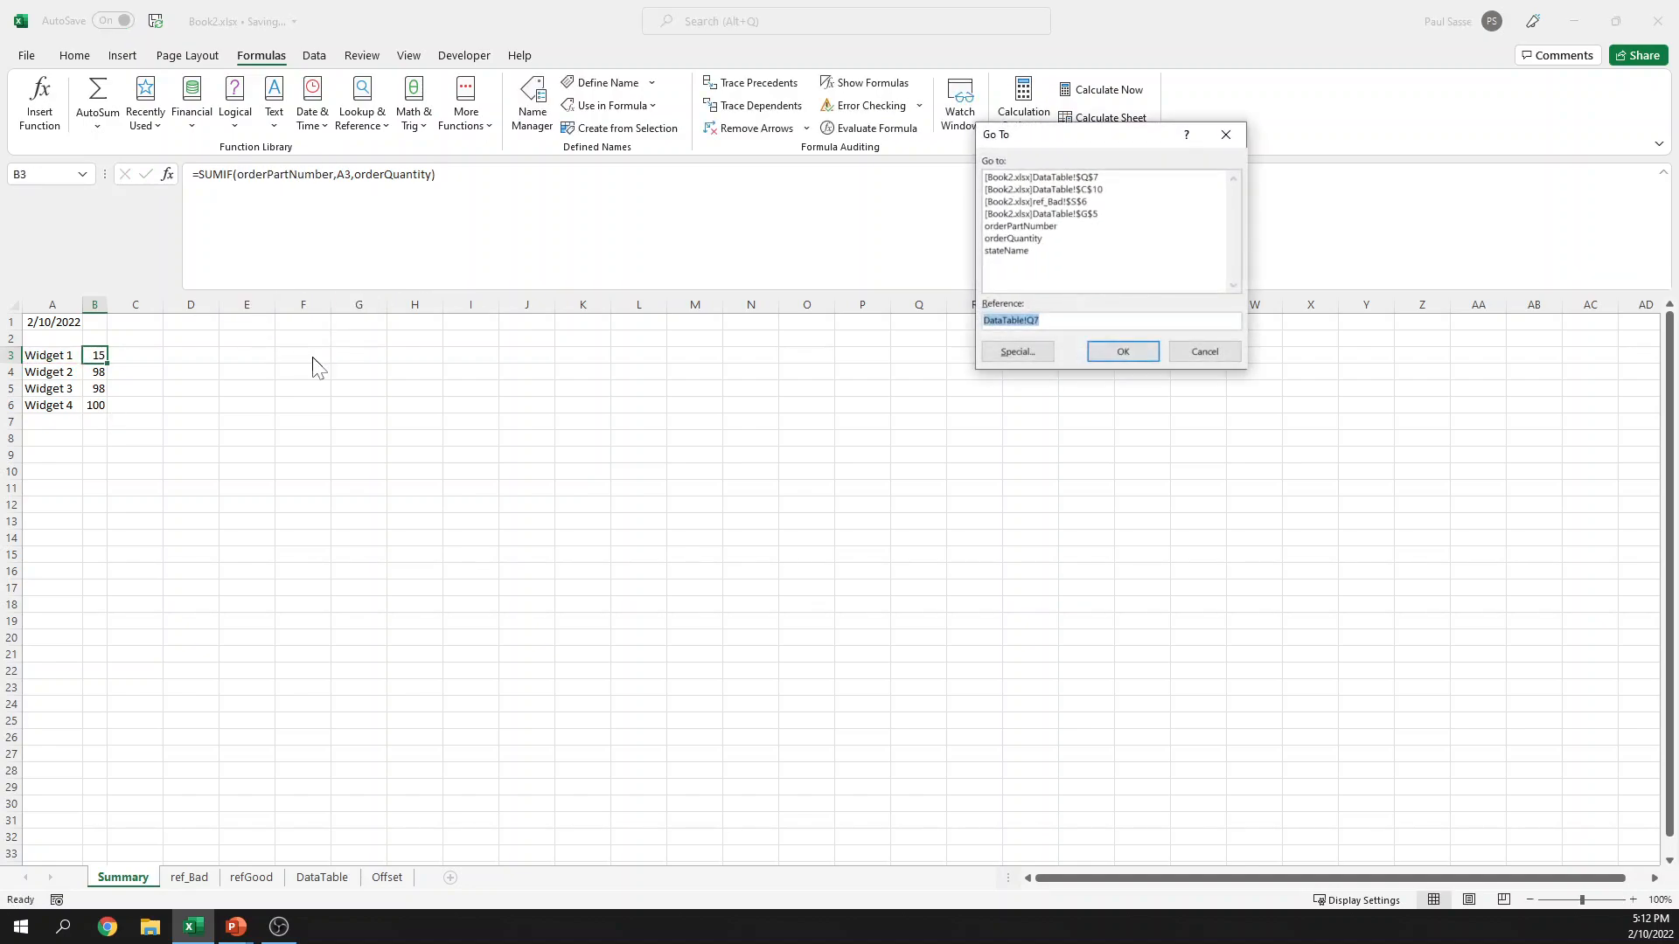
pyautogui.press('Return')
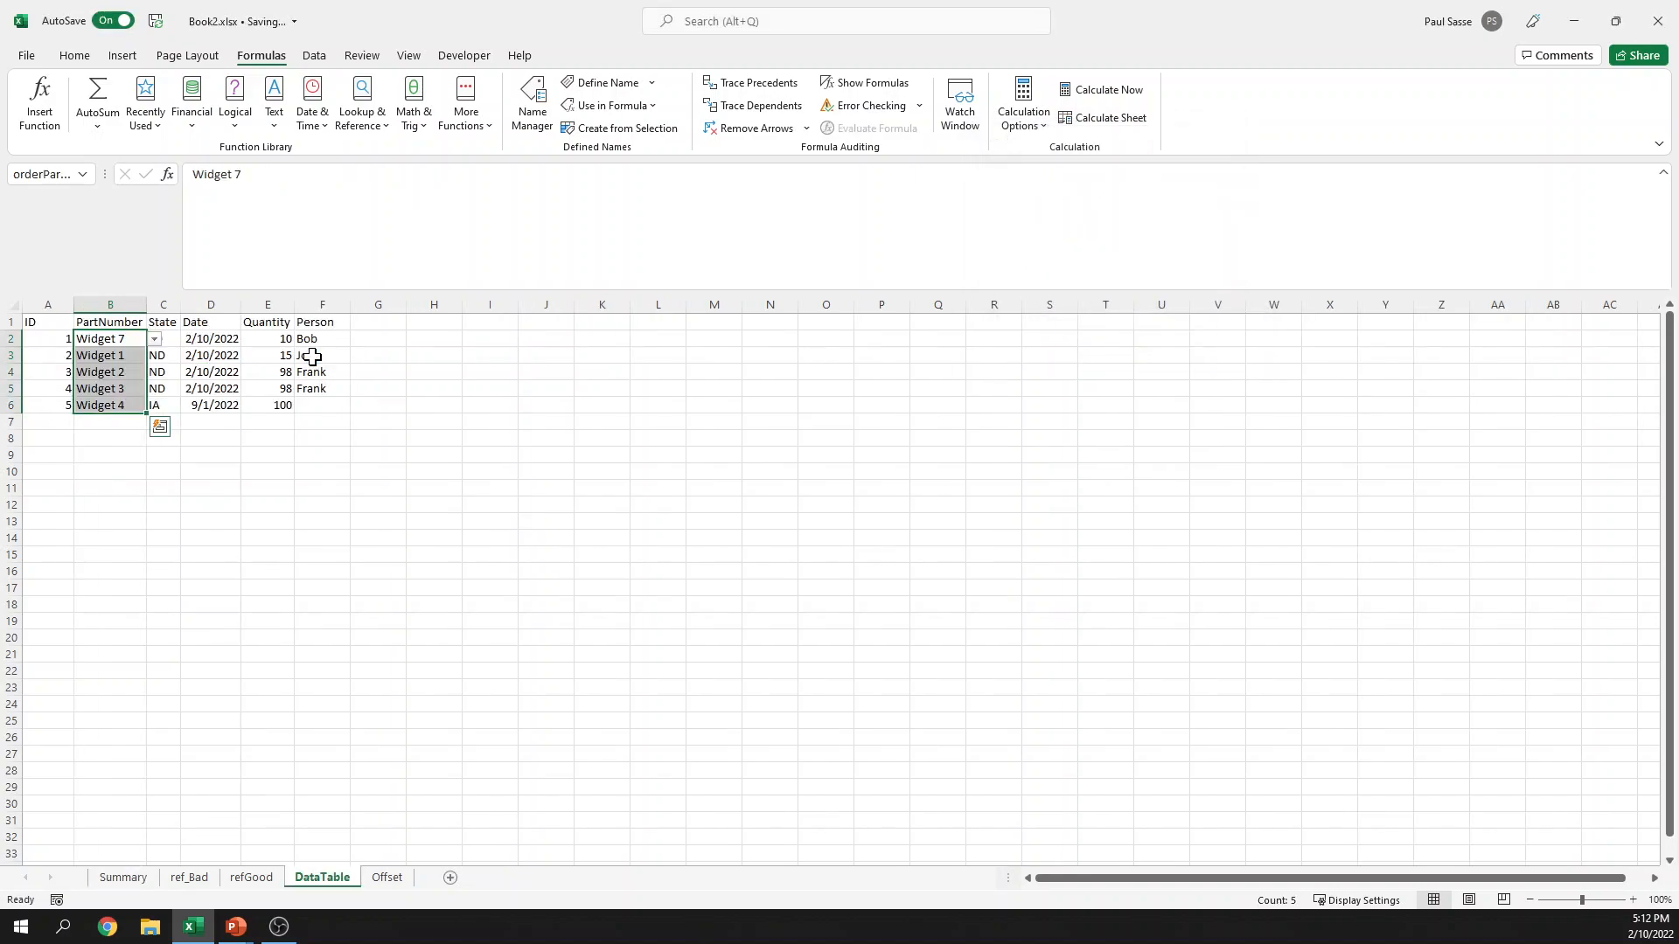
pyautogui.click(123, 878)
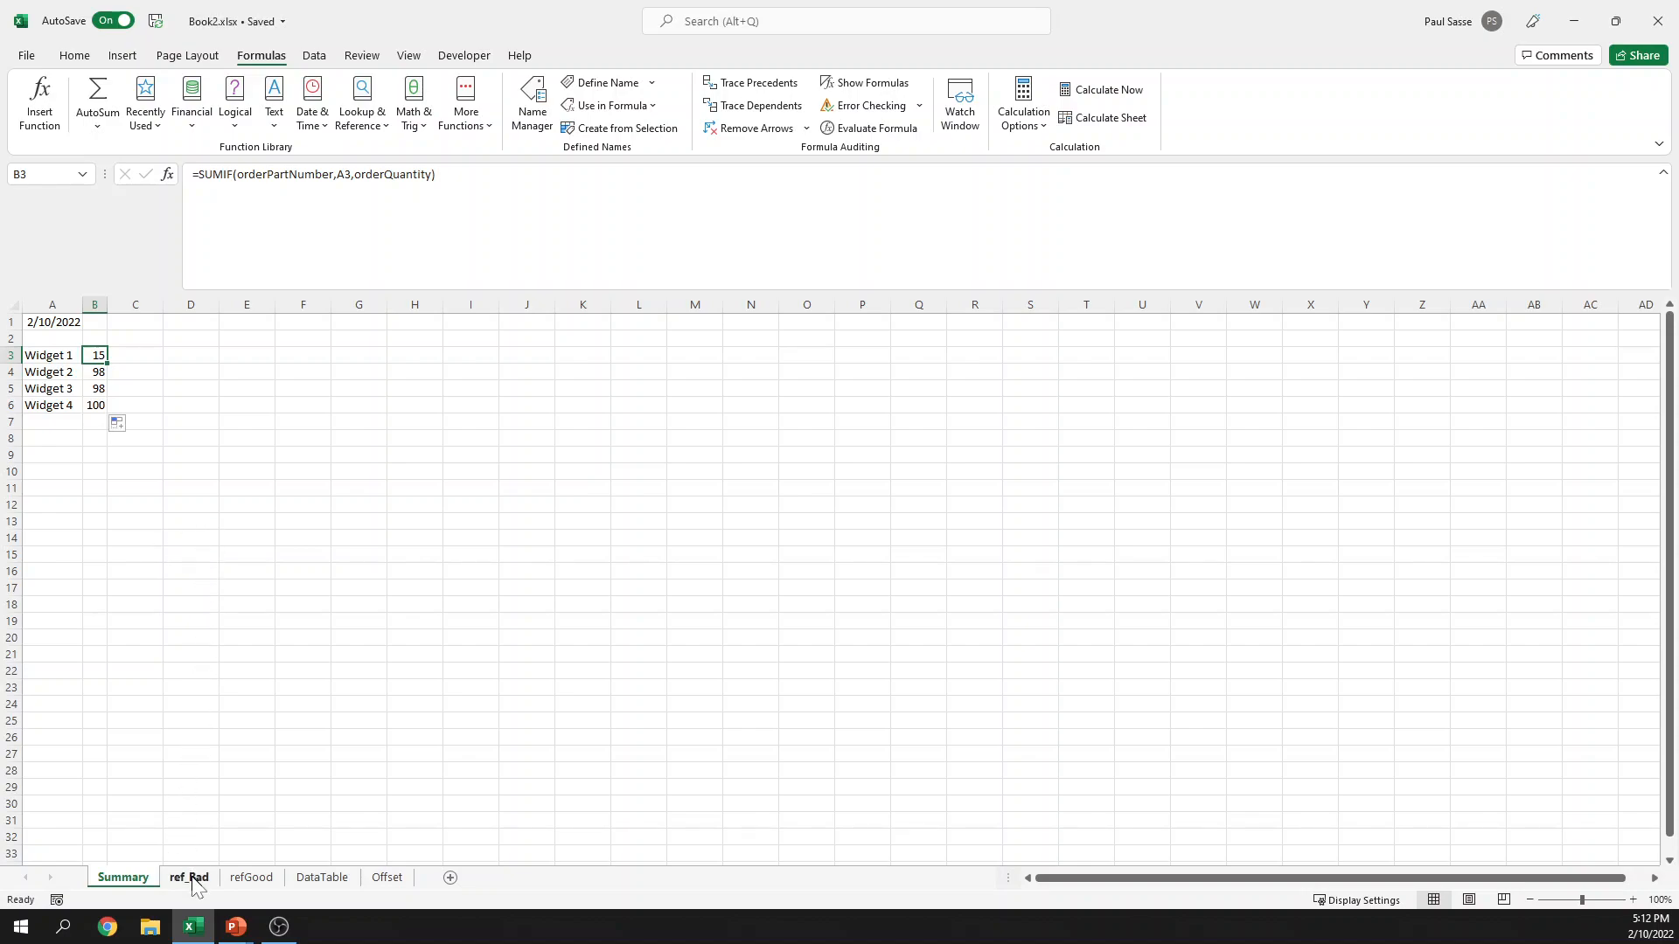
pyautogui.click(317, 878)
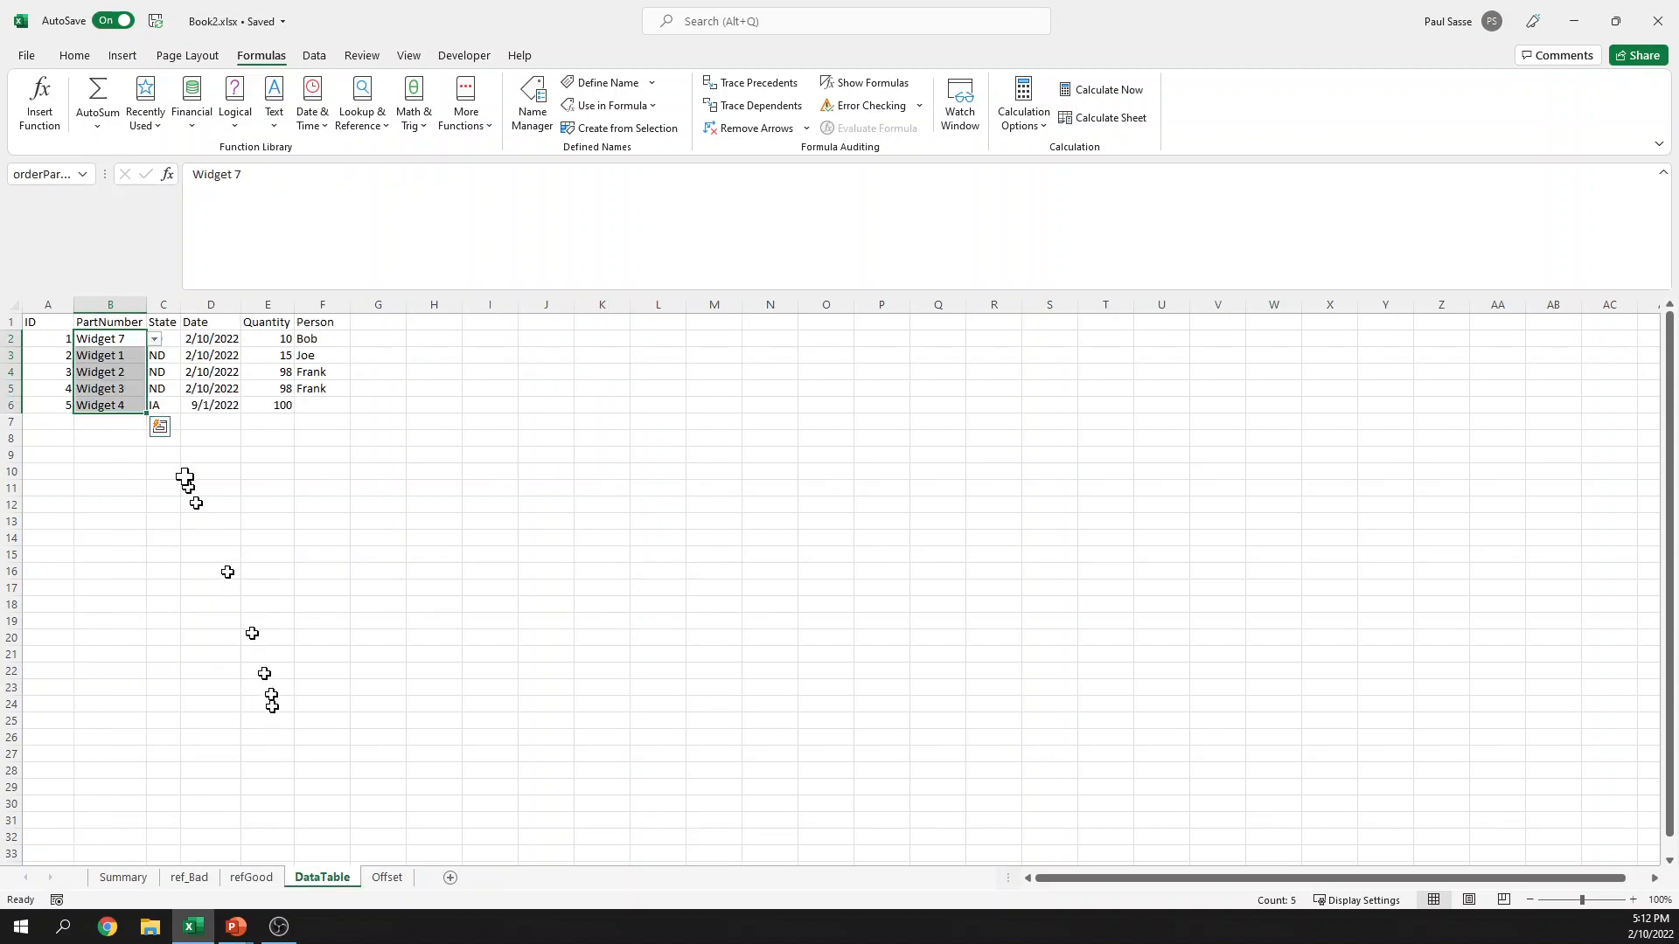
# Step: Add the state WI in cell A8 of the ref_Bad sheet, directly below KS
pyautogui.click(112, 354)
pyautogui.click(123, 877)
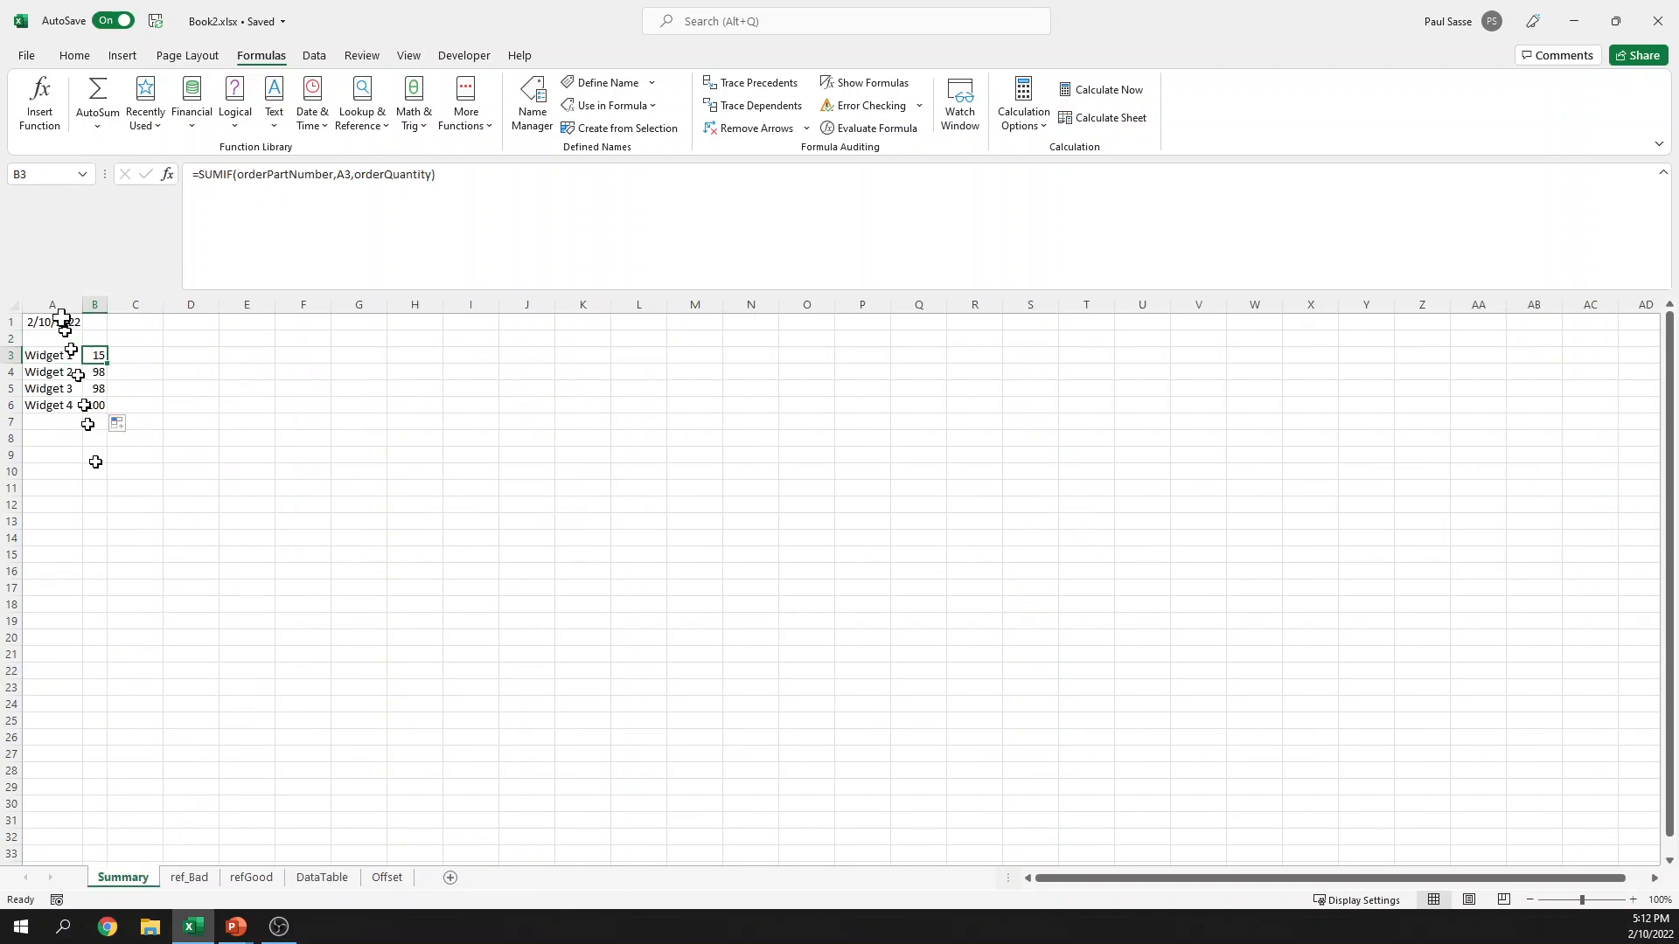
pyautogui.click(189, 877)
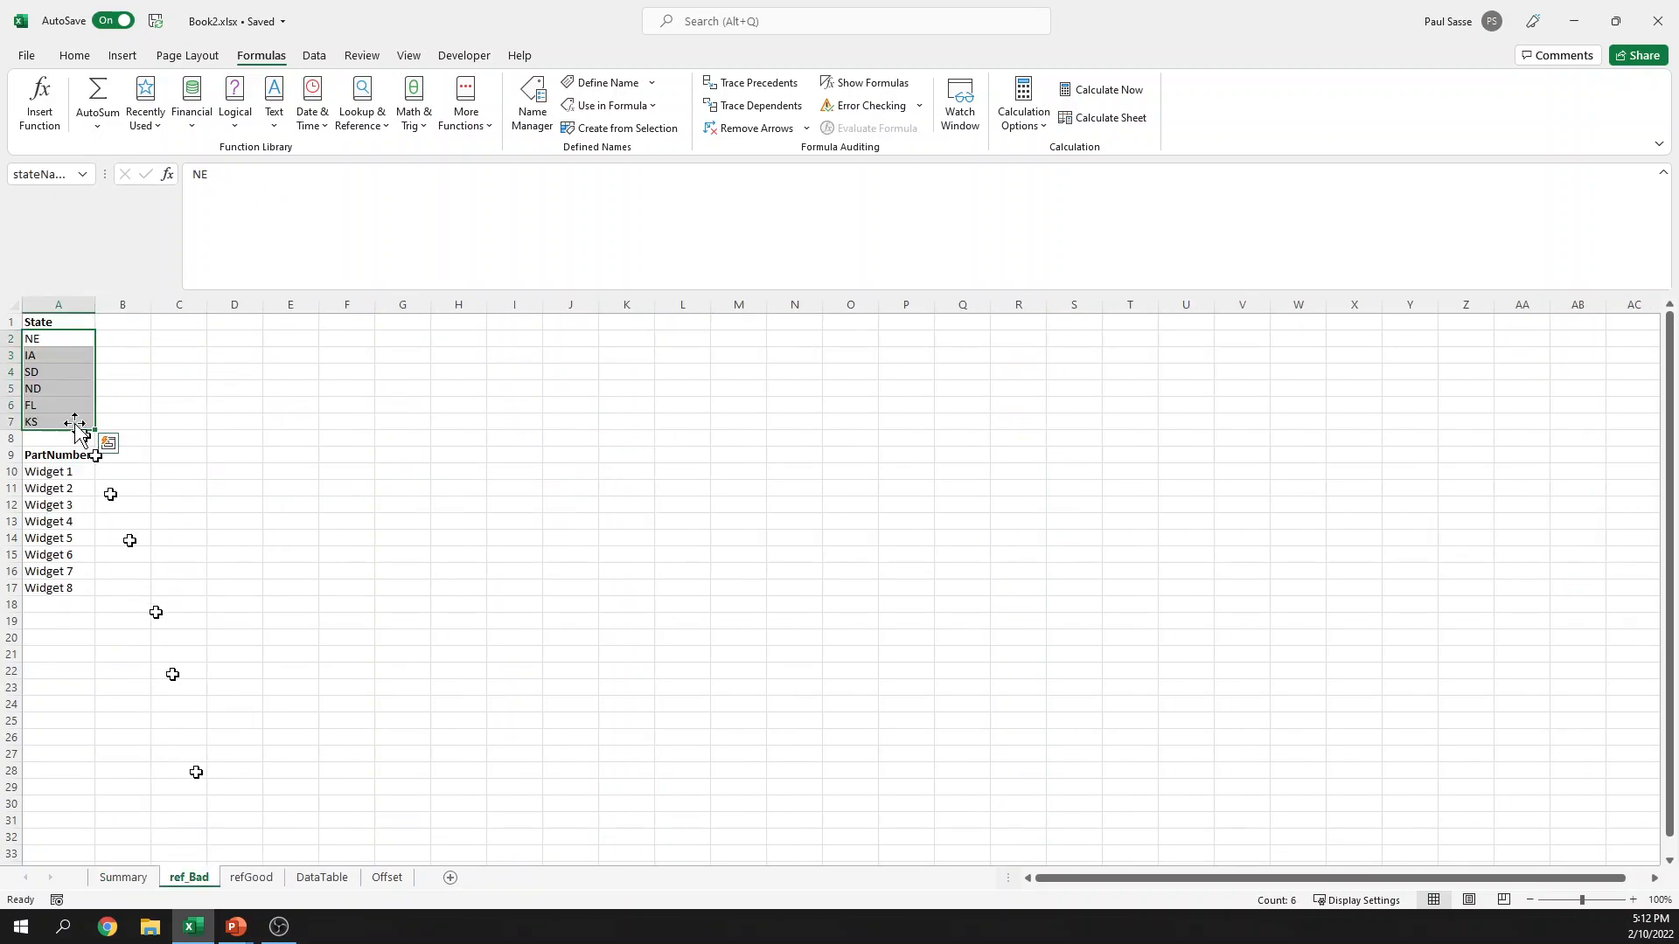
pyautogui.click(48, 437)
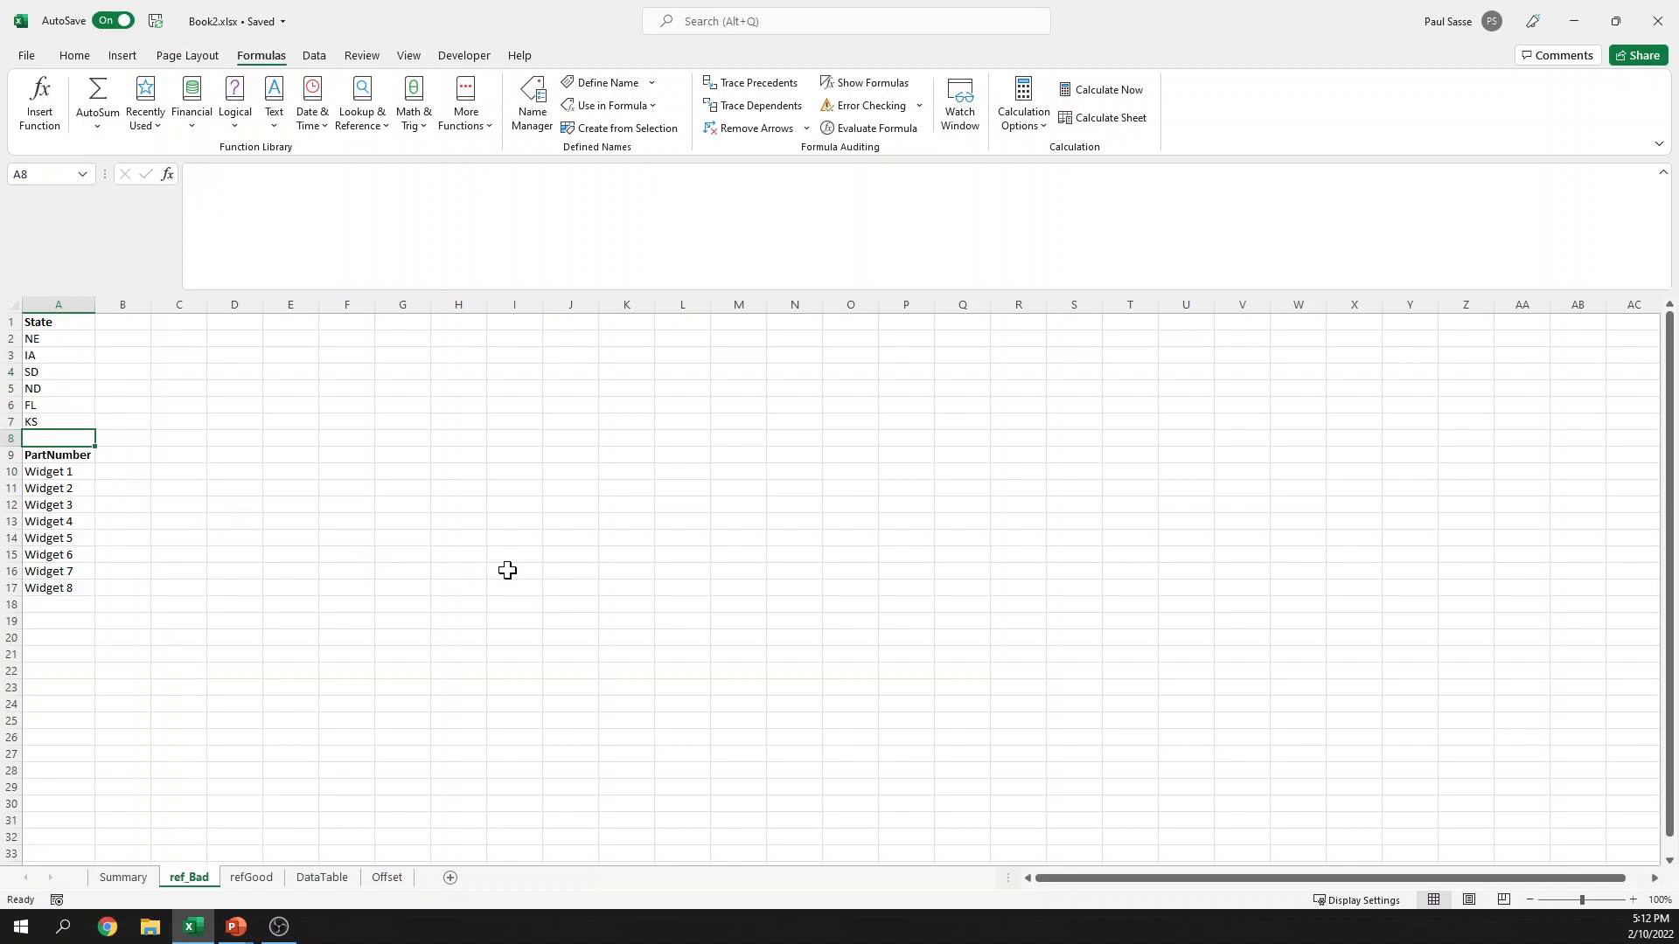
pyautogui.write('WI')
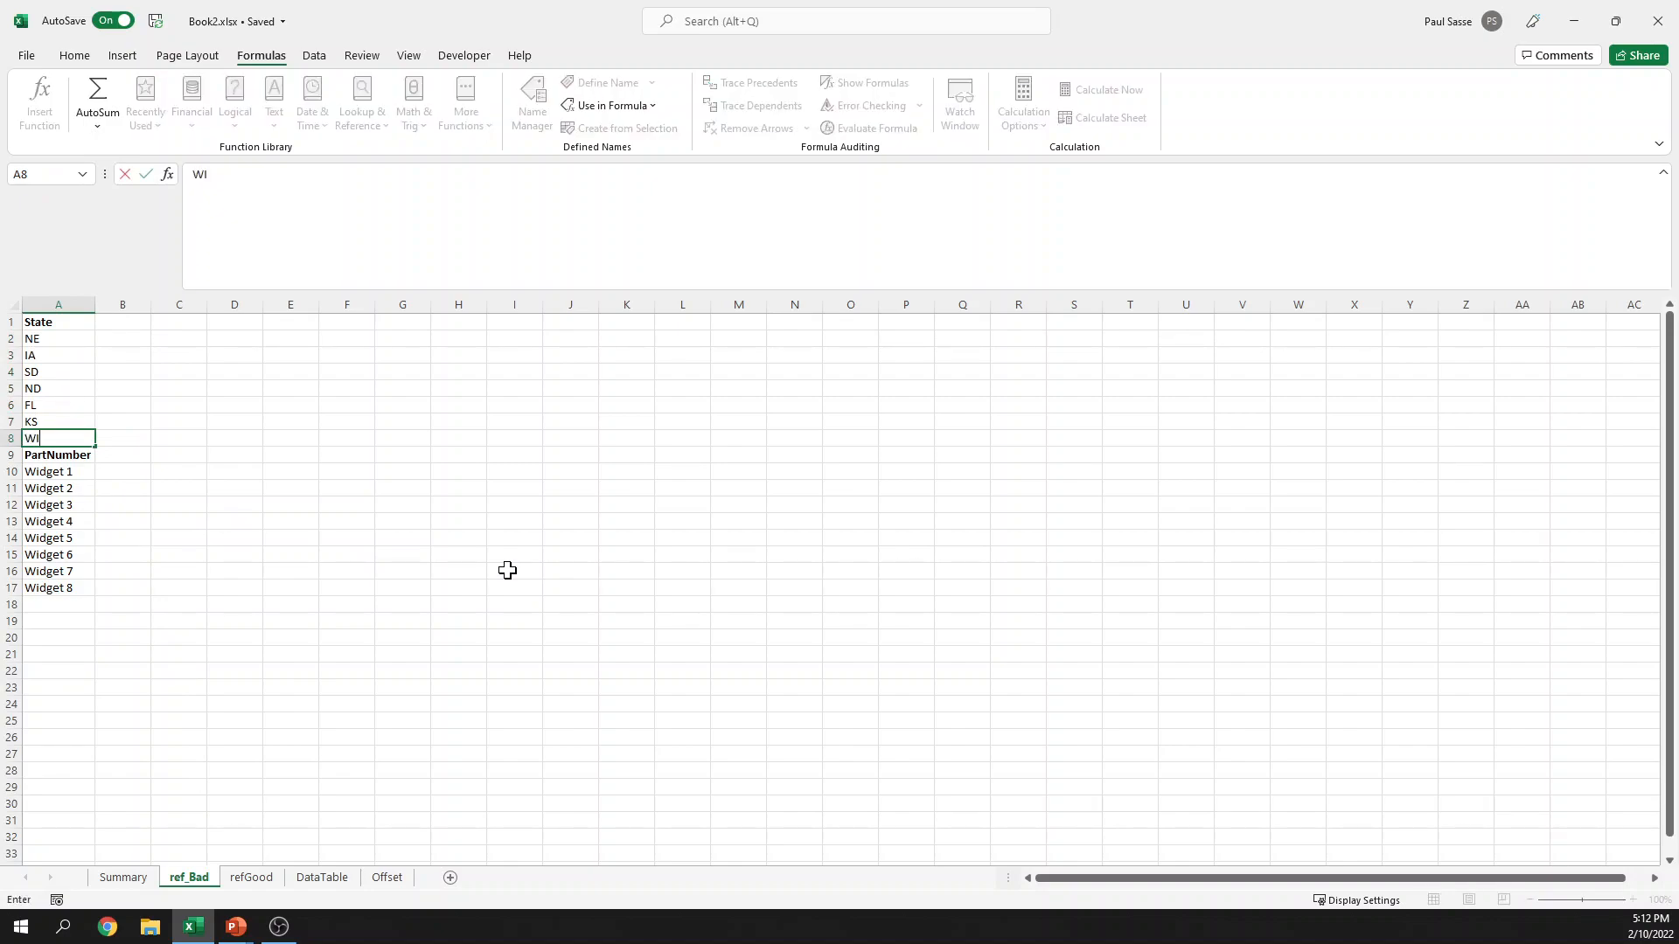
pyautogui.press('Tab')
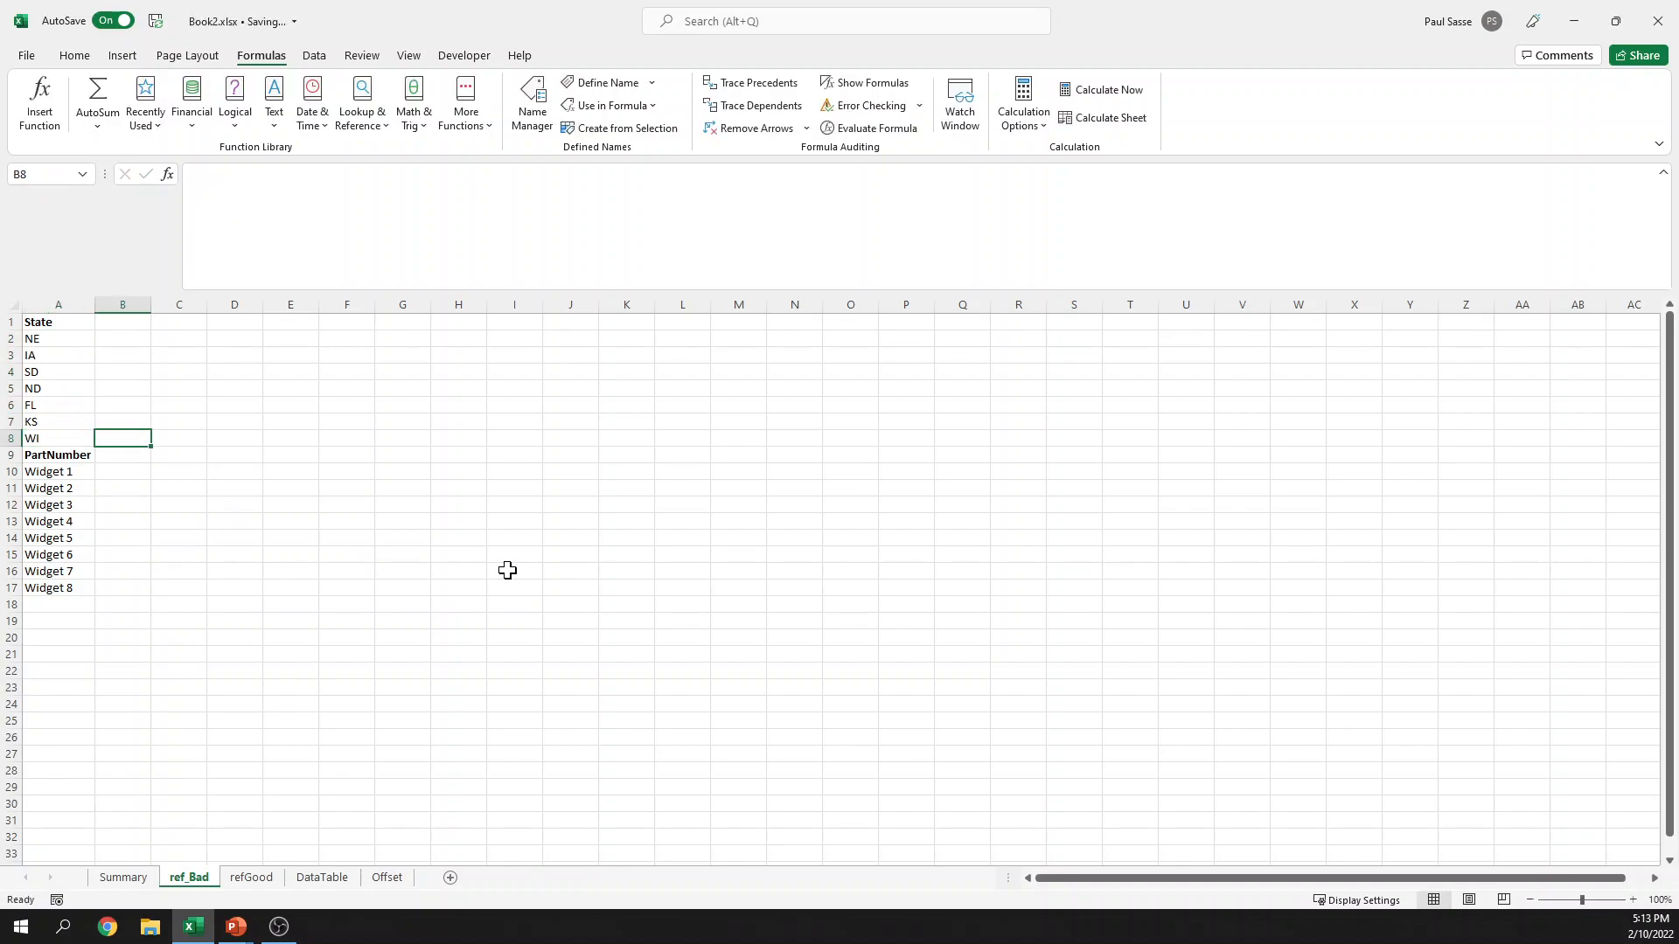
# Step: Extend the stateName named range to =ref_Bad!$A$2:$A$8
pyautogui.click(54, 337)
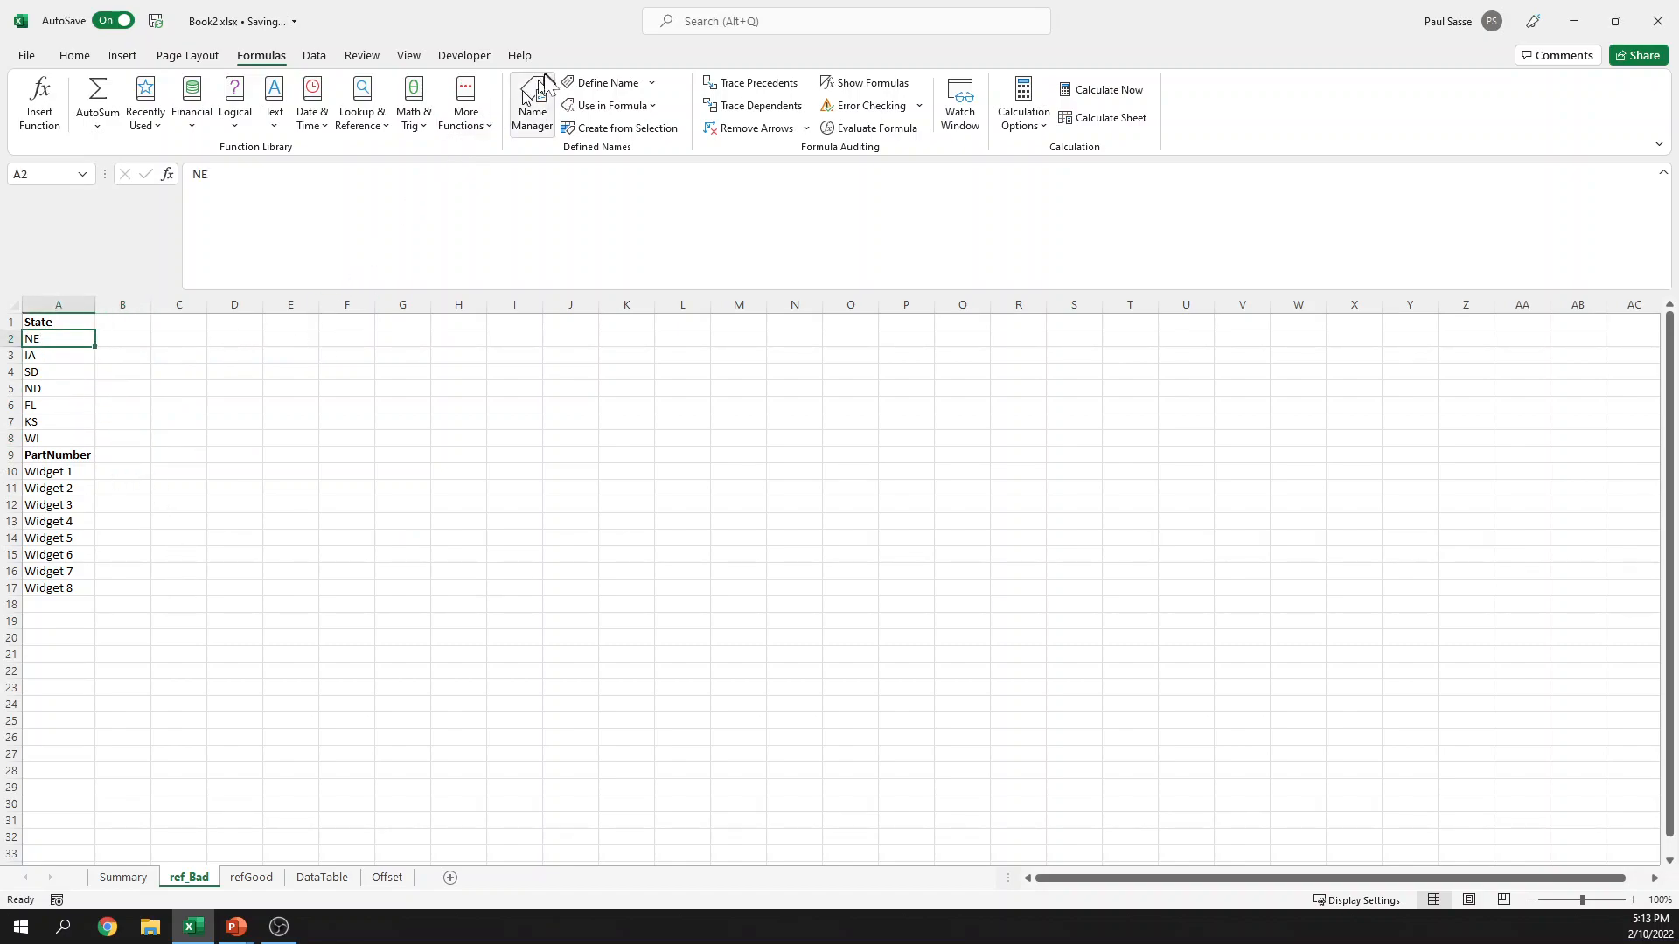
pyautogui.click(544, 110)
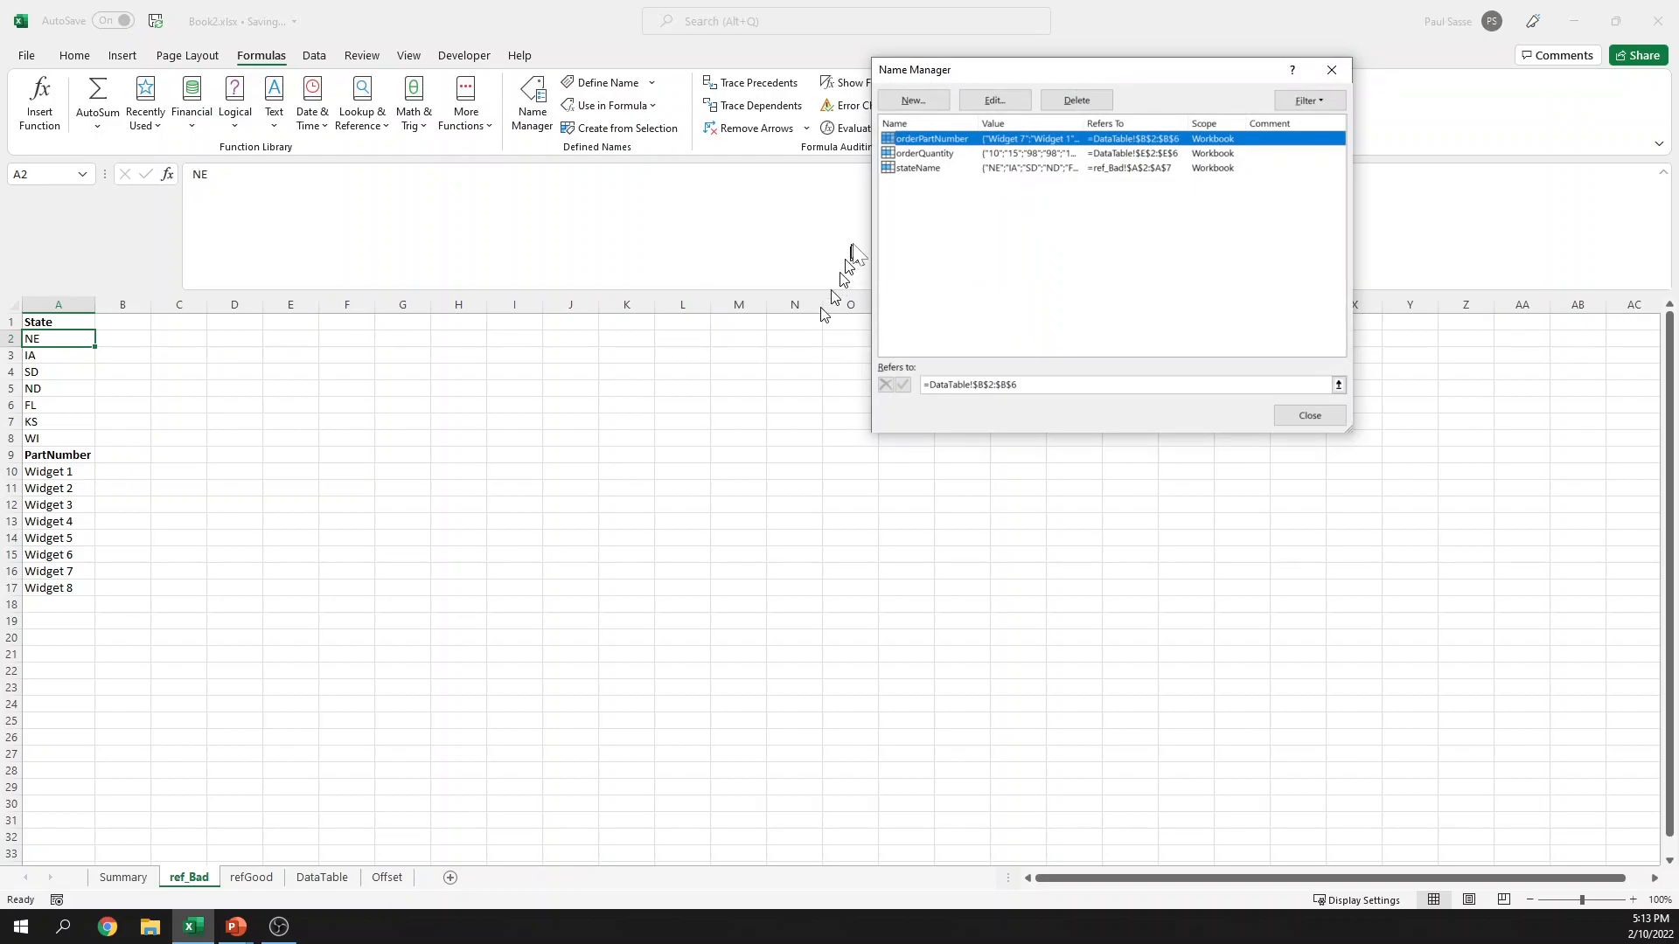
pyautogui.click(917, 168)
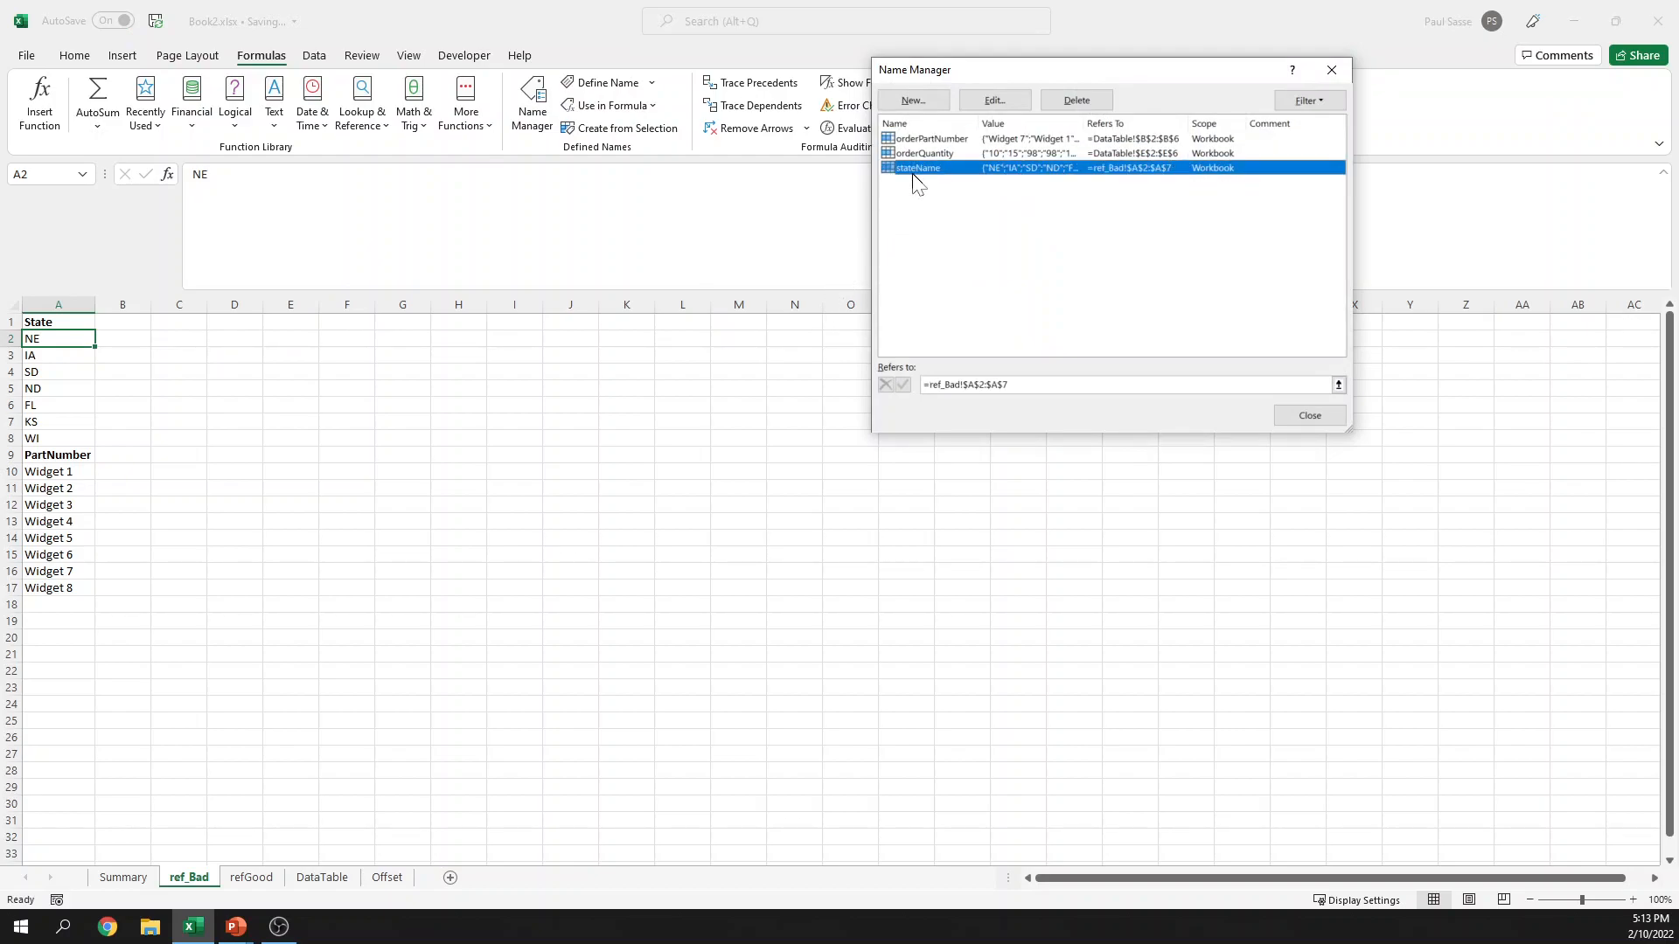
pyautogui.click(1337, 385)
pyautogui.moveTo(75, 341); pyautogui.dragTo(55, 435)
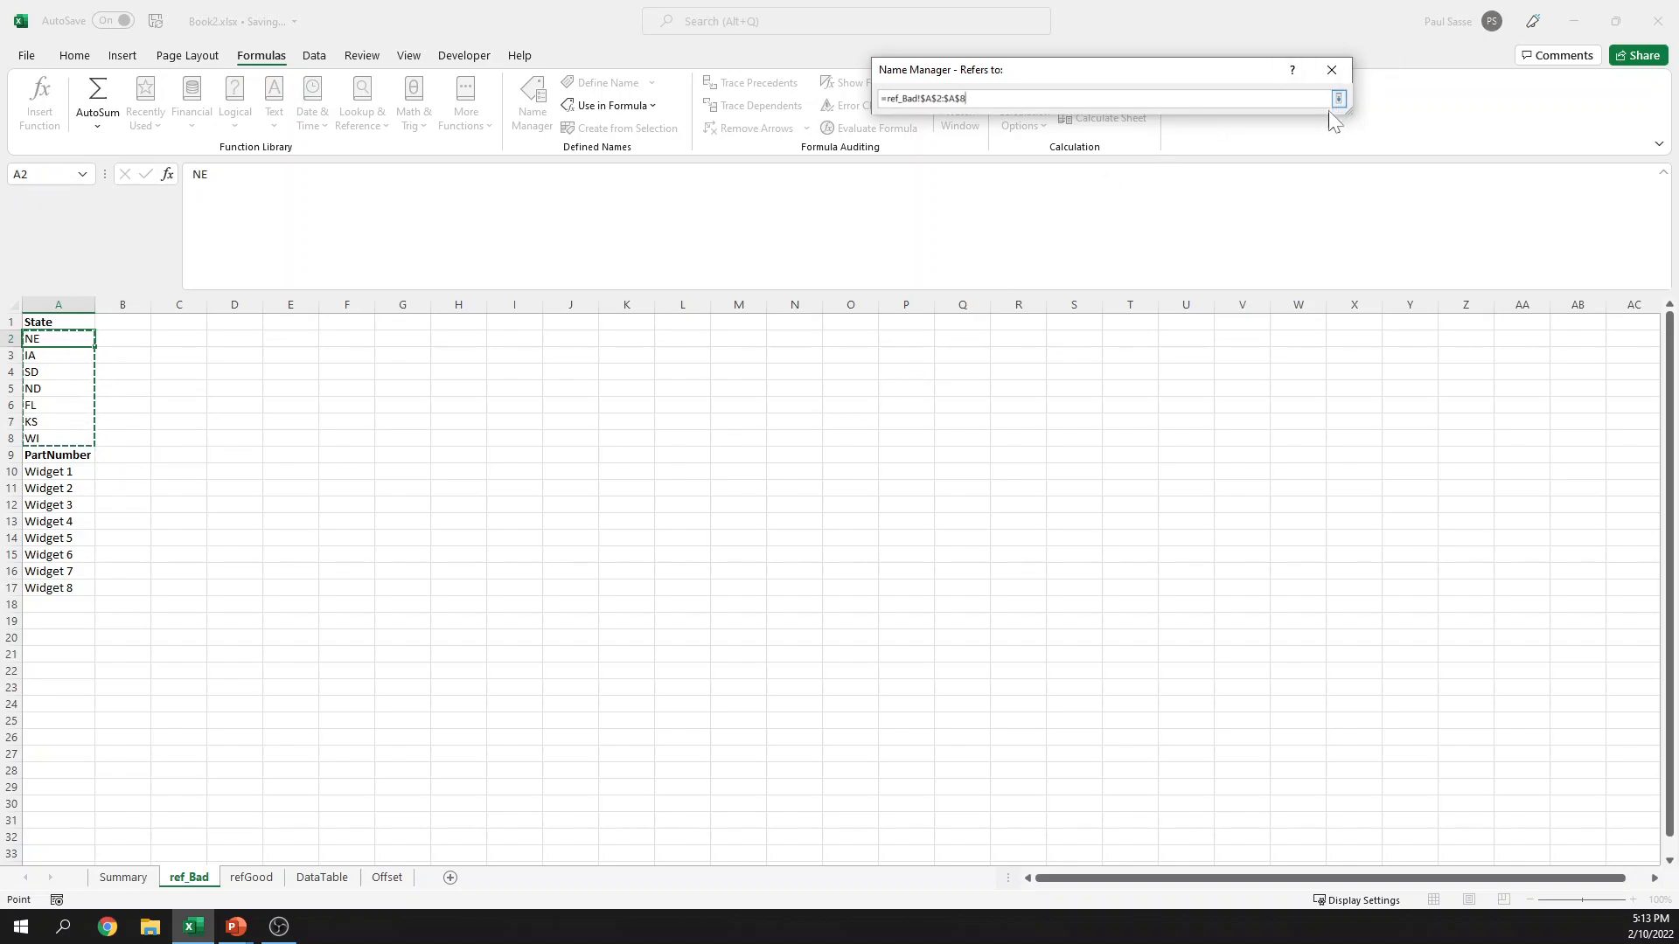
pyautogui.click(1339, 99)
pyautogui.click(904, 385)
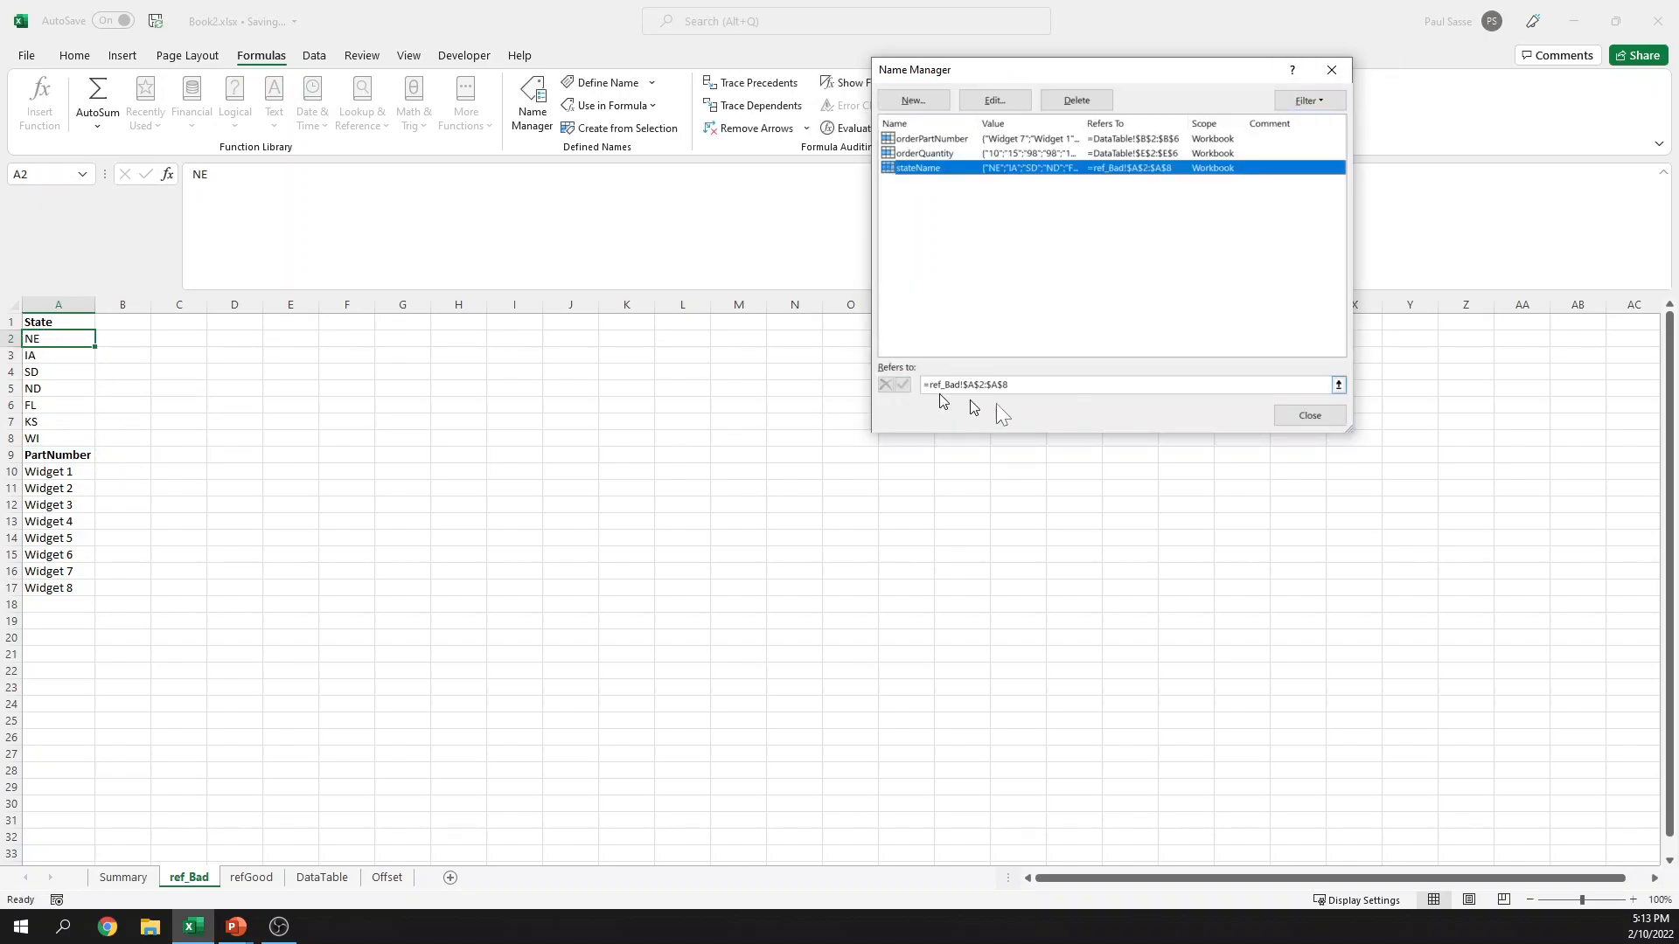
pyautogui.click(1311, 416)
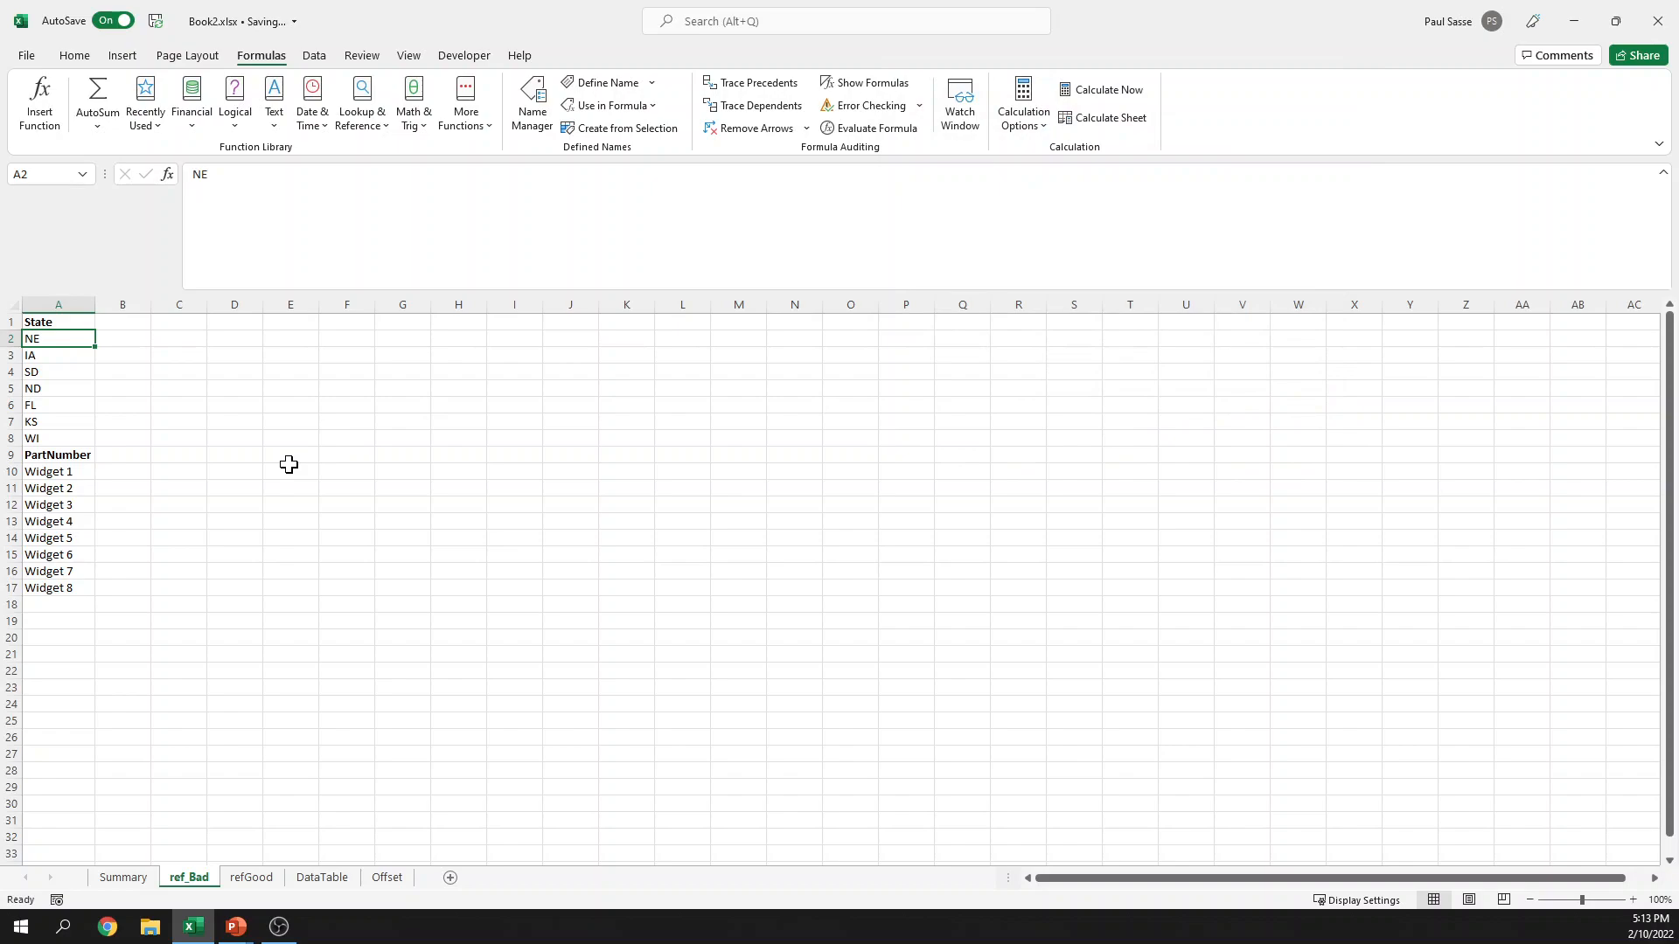
# Step: Go to the stateName range and check which cells it covers on the ref_Bad sheet
pyautogui.press('F5')
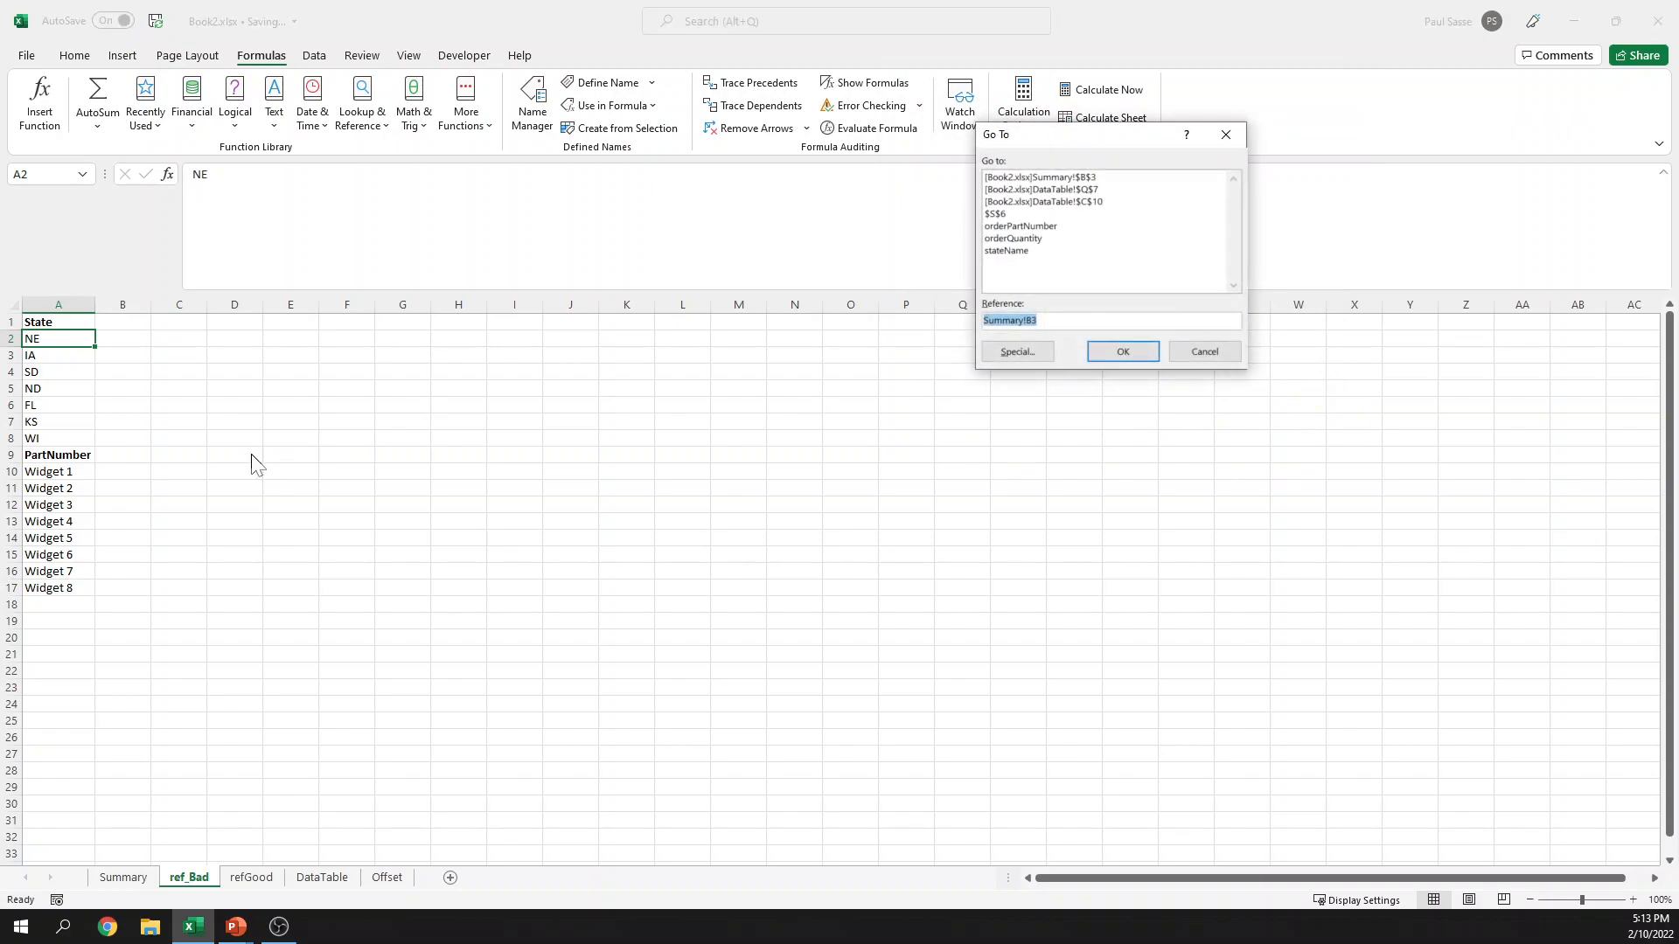
pyautogui.click(1001, 251)
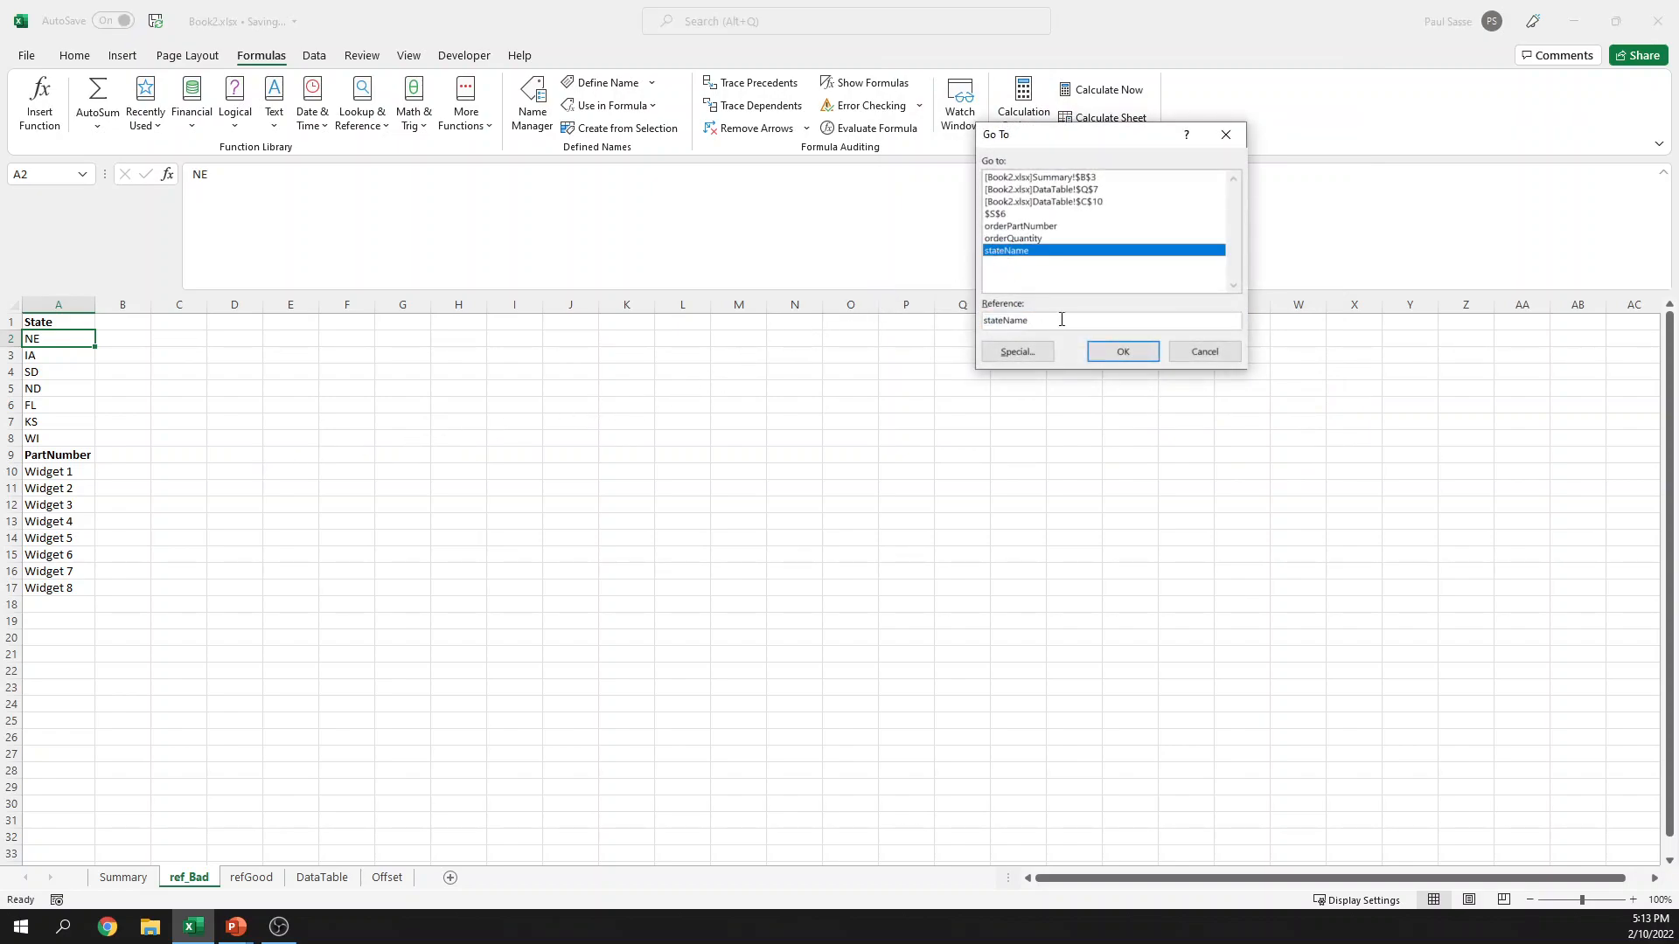
pyautogui.click(1114, 353)
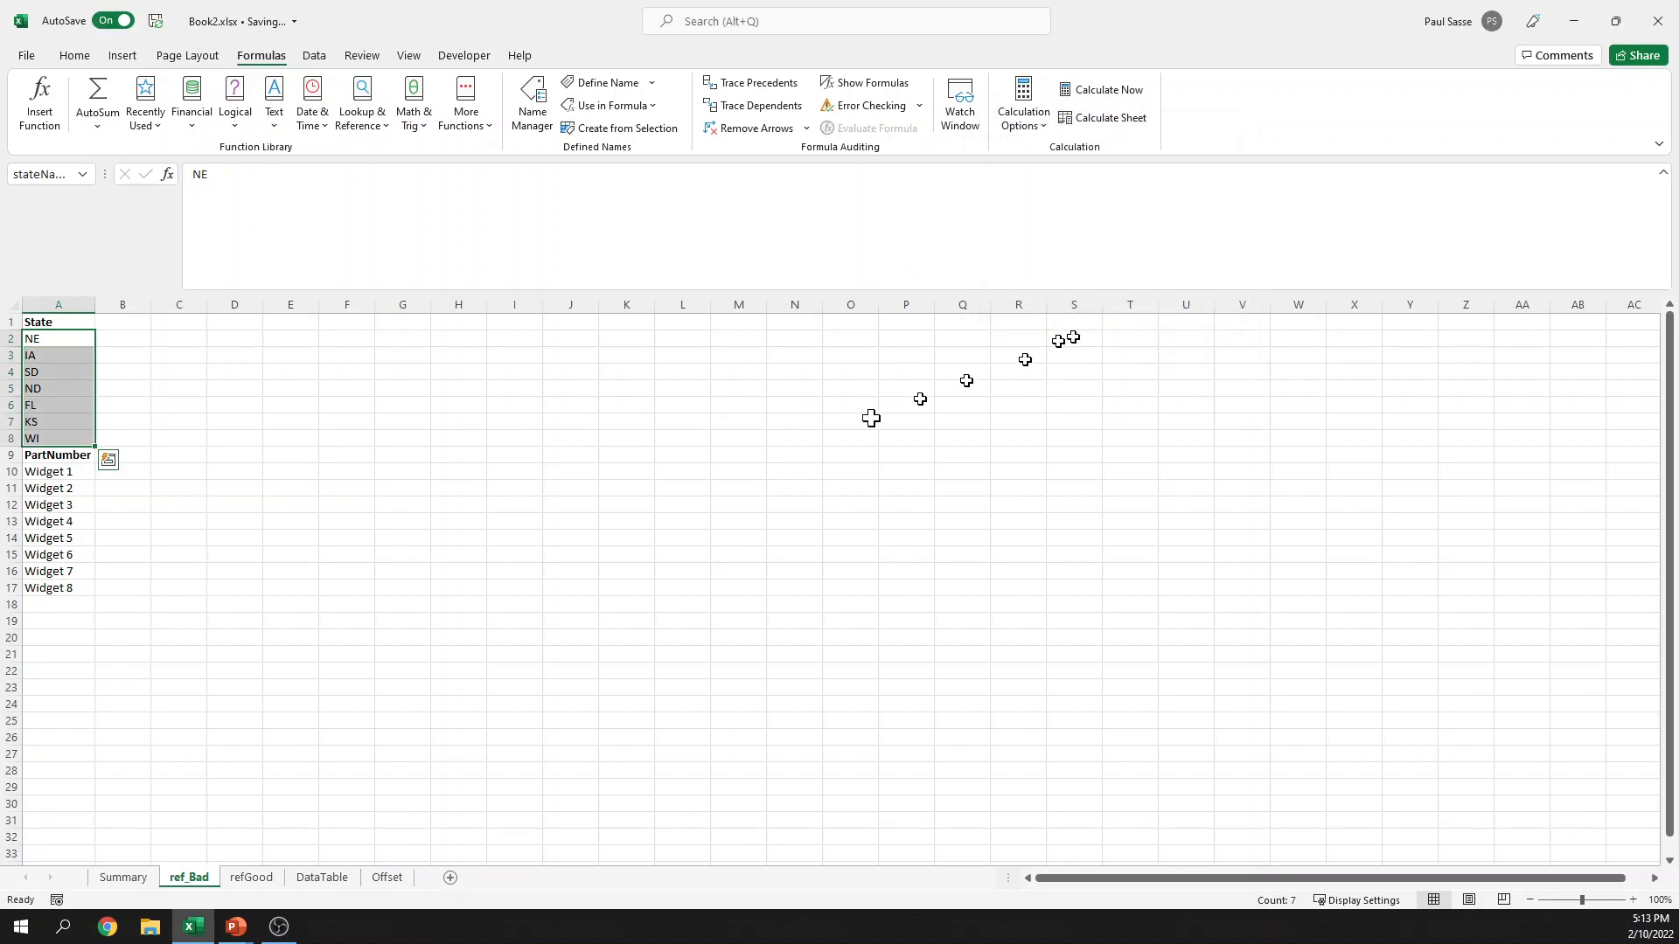
pyautogui.click(515, 521)
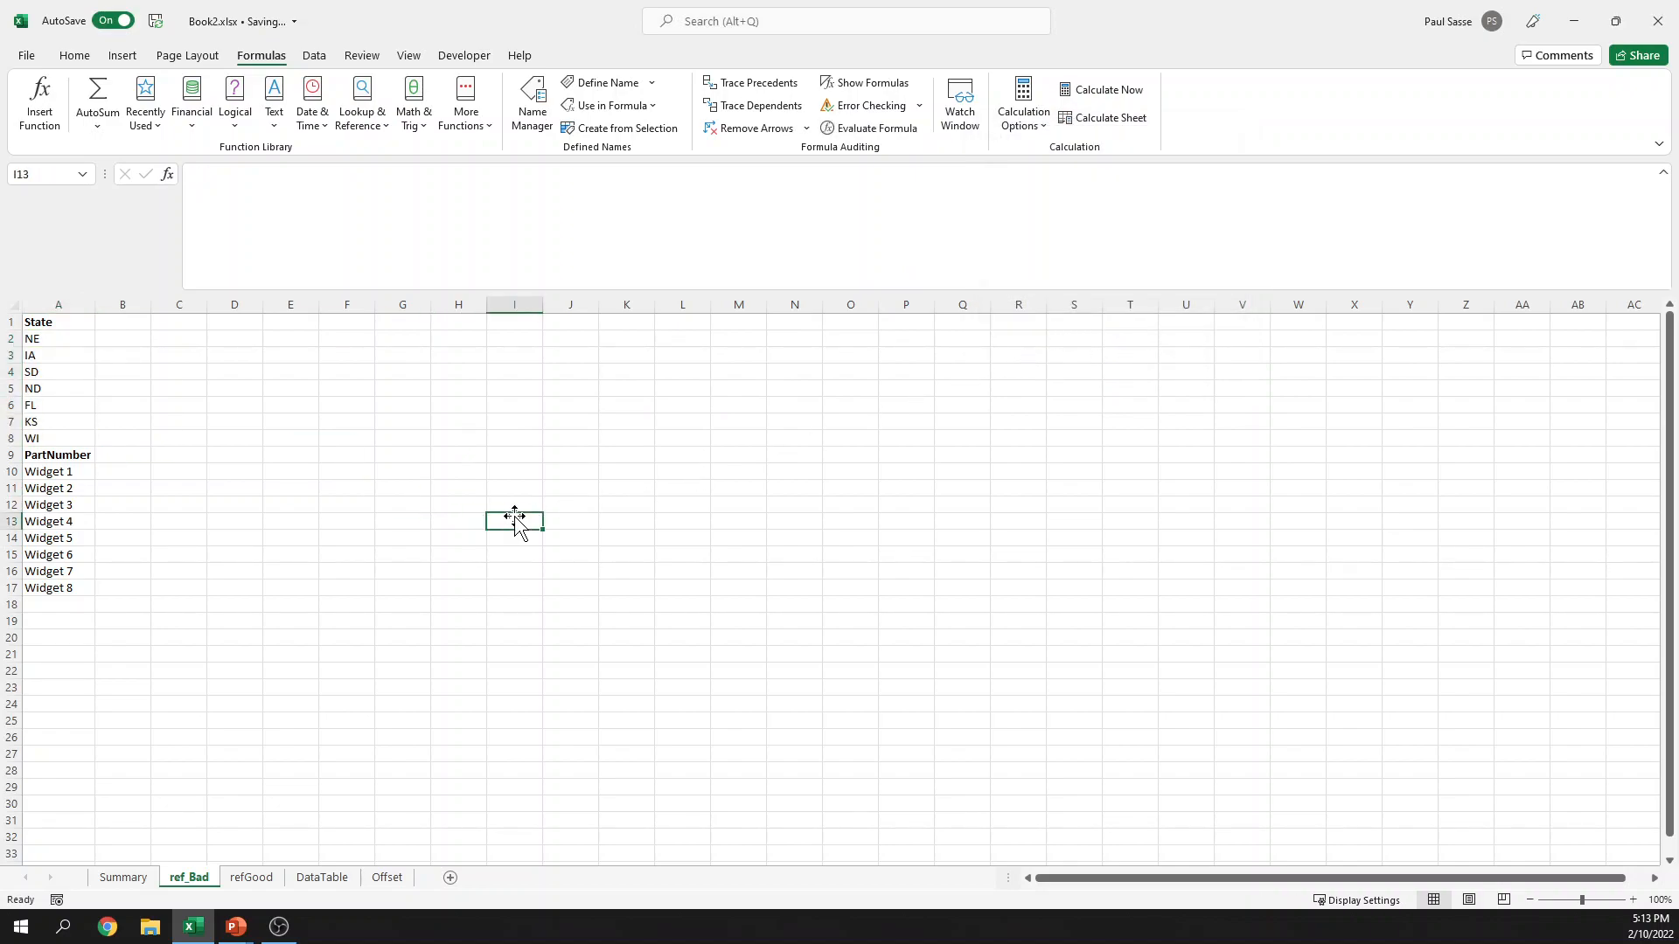
# Step: Move the PartNumber list with its header down column A of ref_Bad so it starts at A13
pyautogui.click(74, 454)
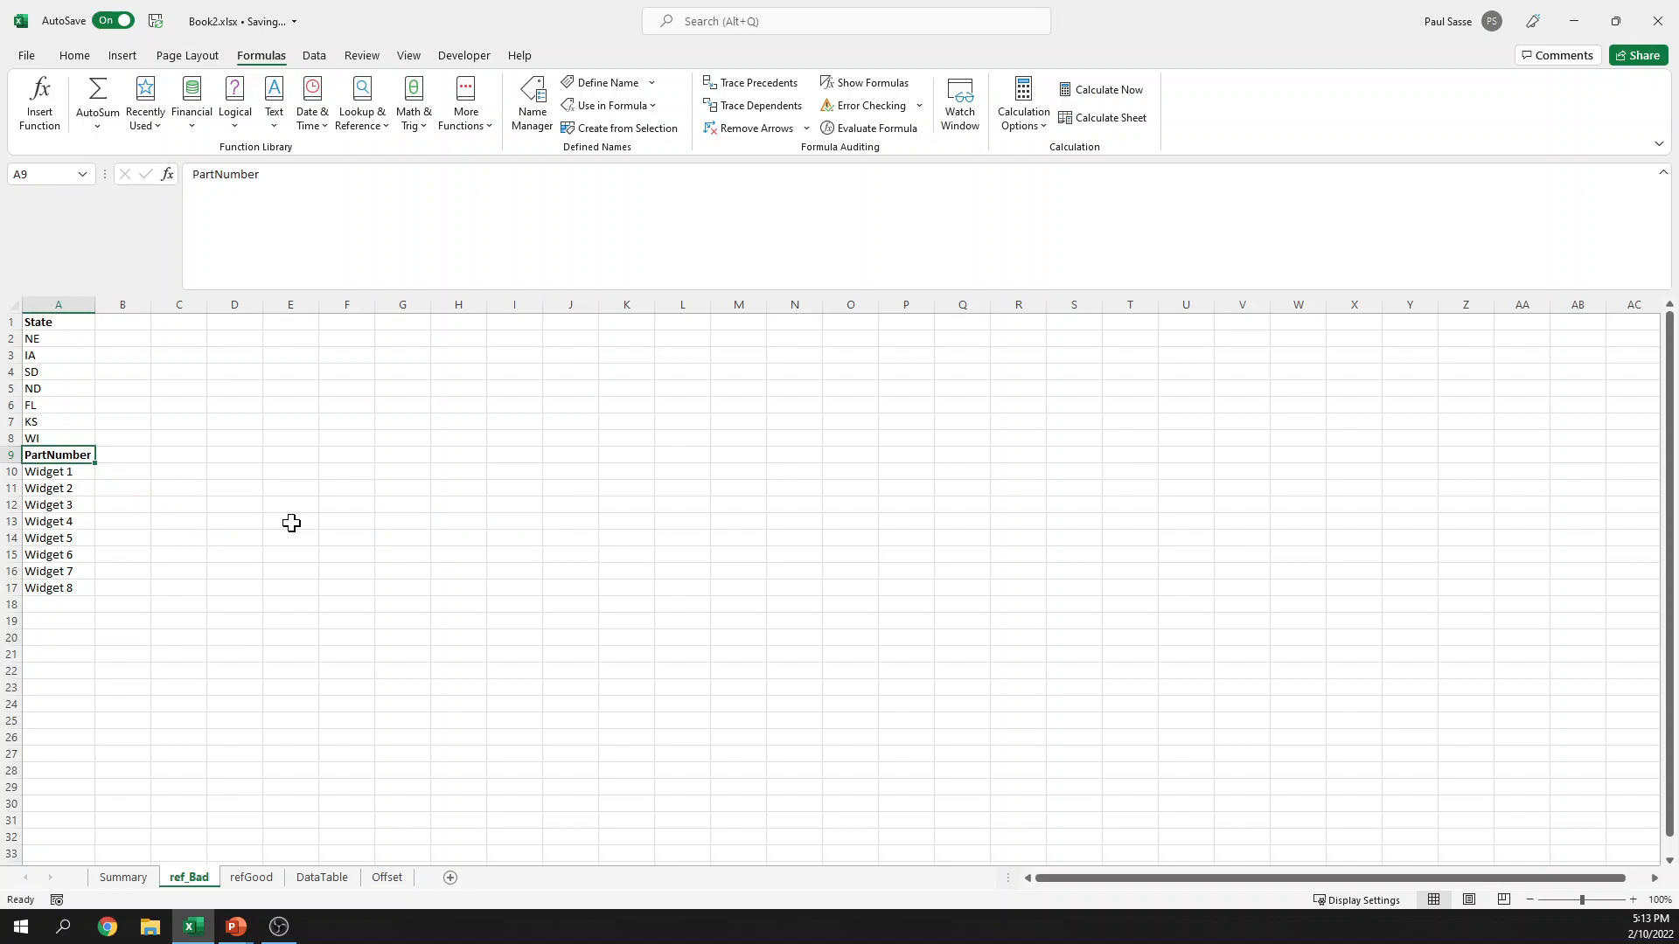
pyautogui.click(7, 454)
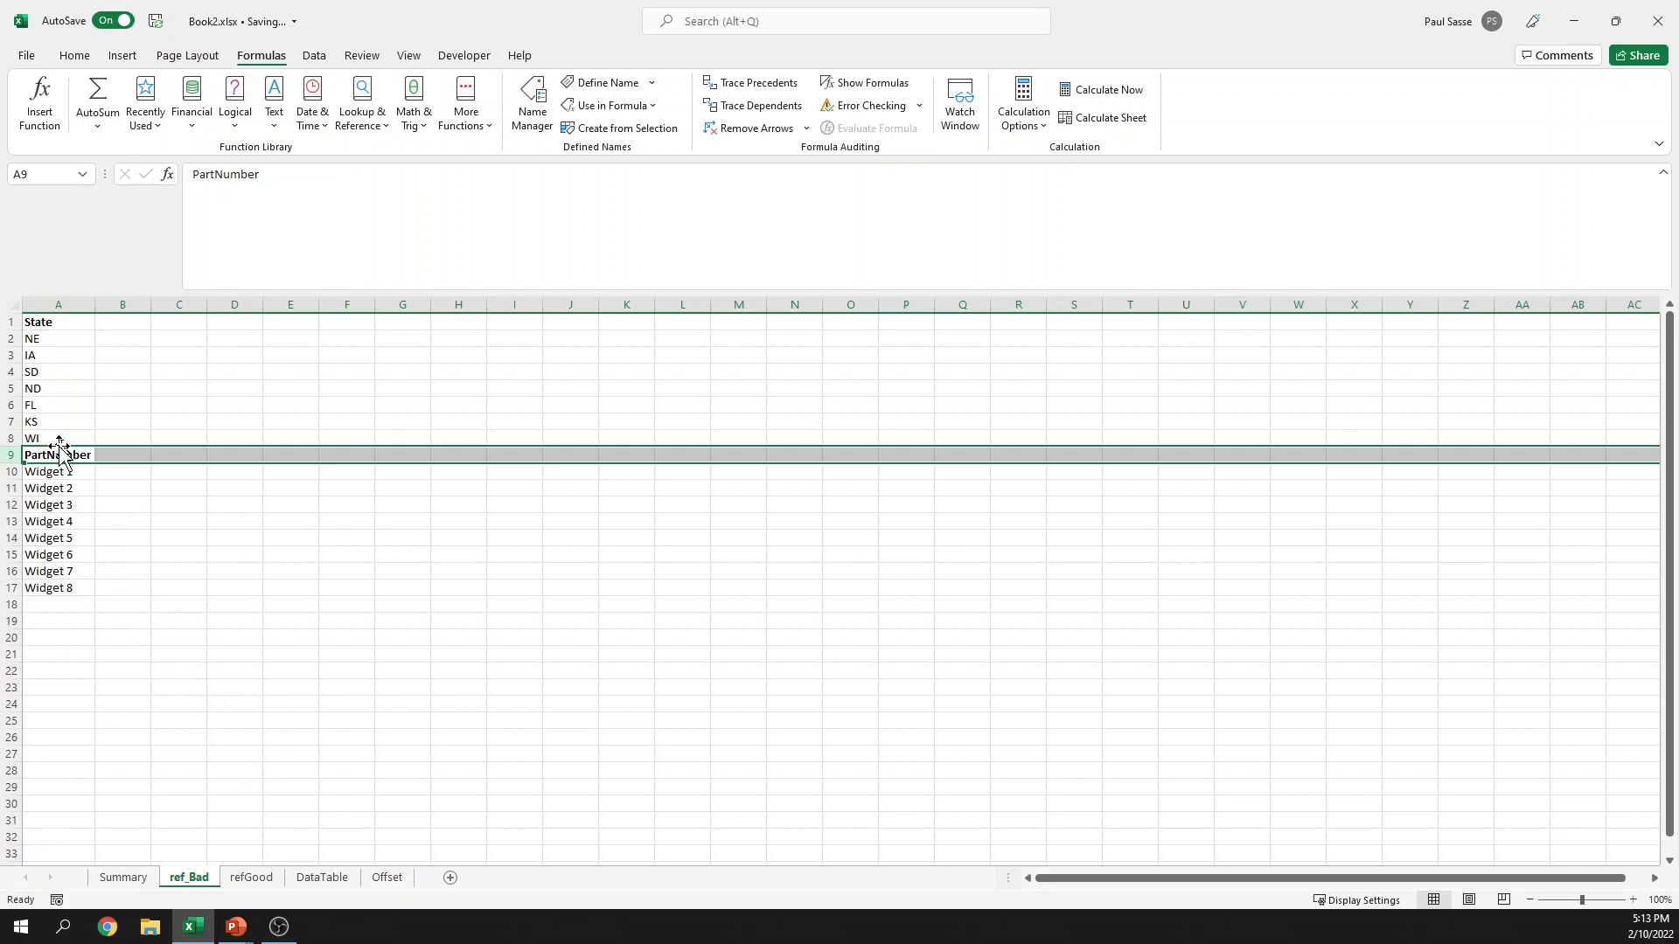
pyautogui.moveTo(77, 451); pyautogui.dragTo(66, 579)
pyautogui.click(64, 474)
pyautogui.moveTo(75, 453); pyautogui.dragTo(64, 656)
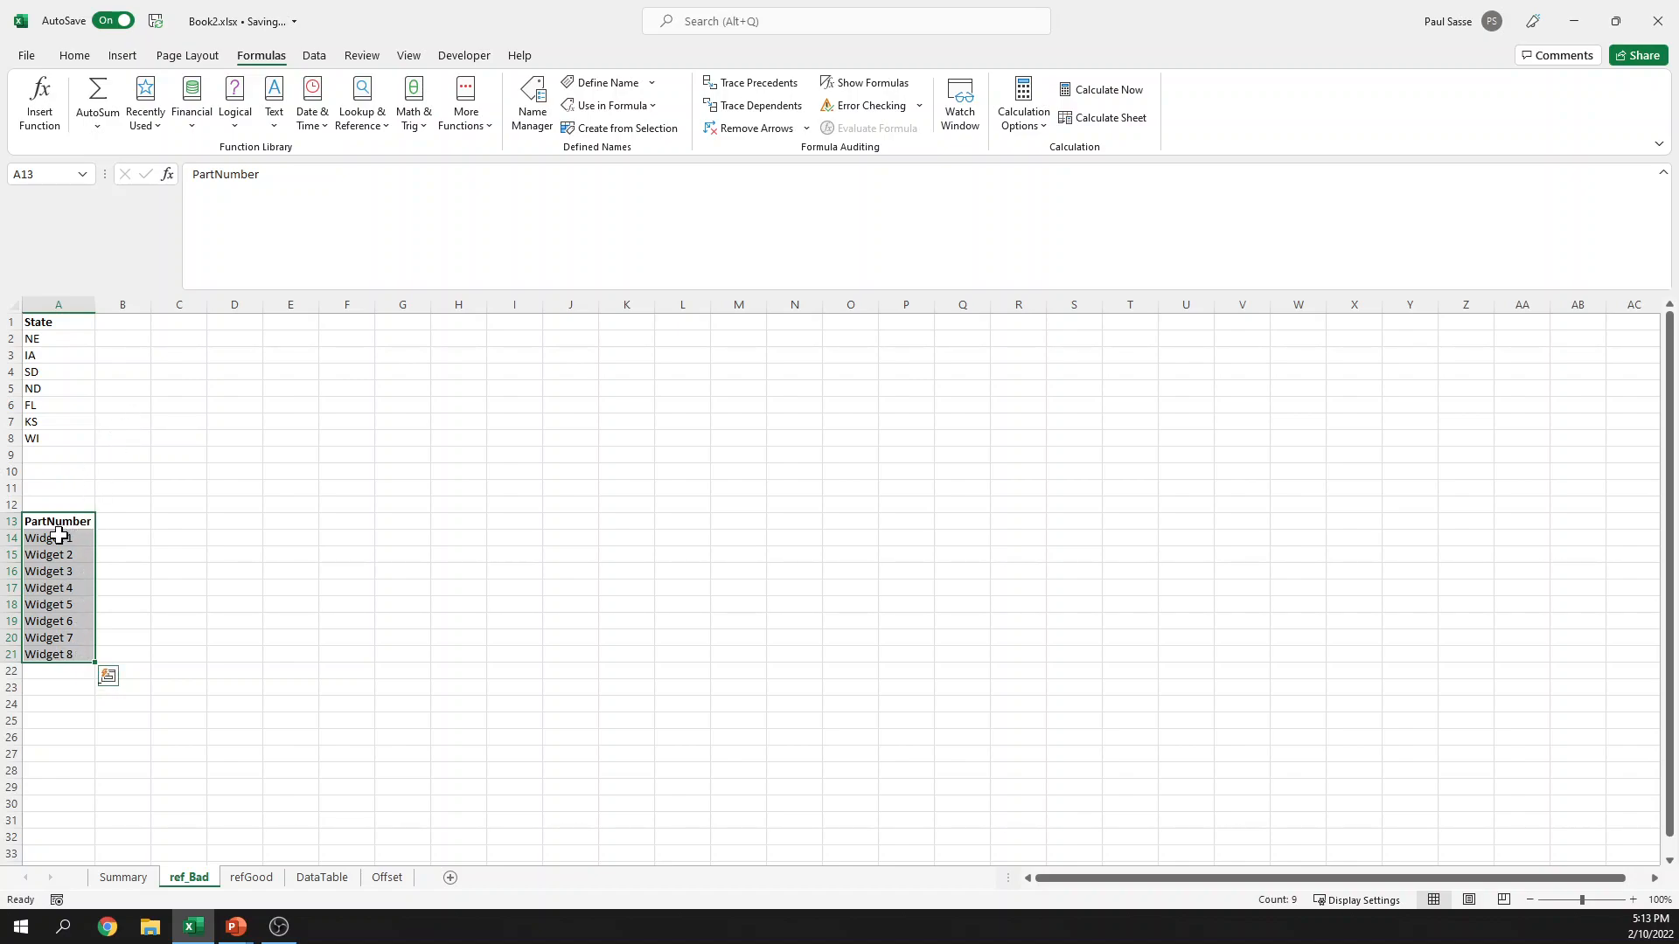
pyautogui.click(273, 620)
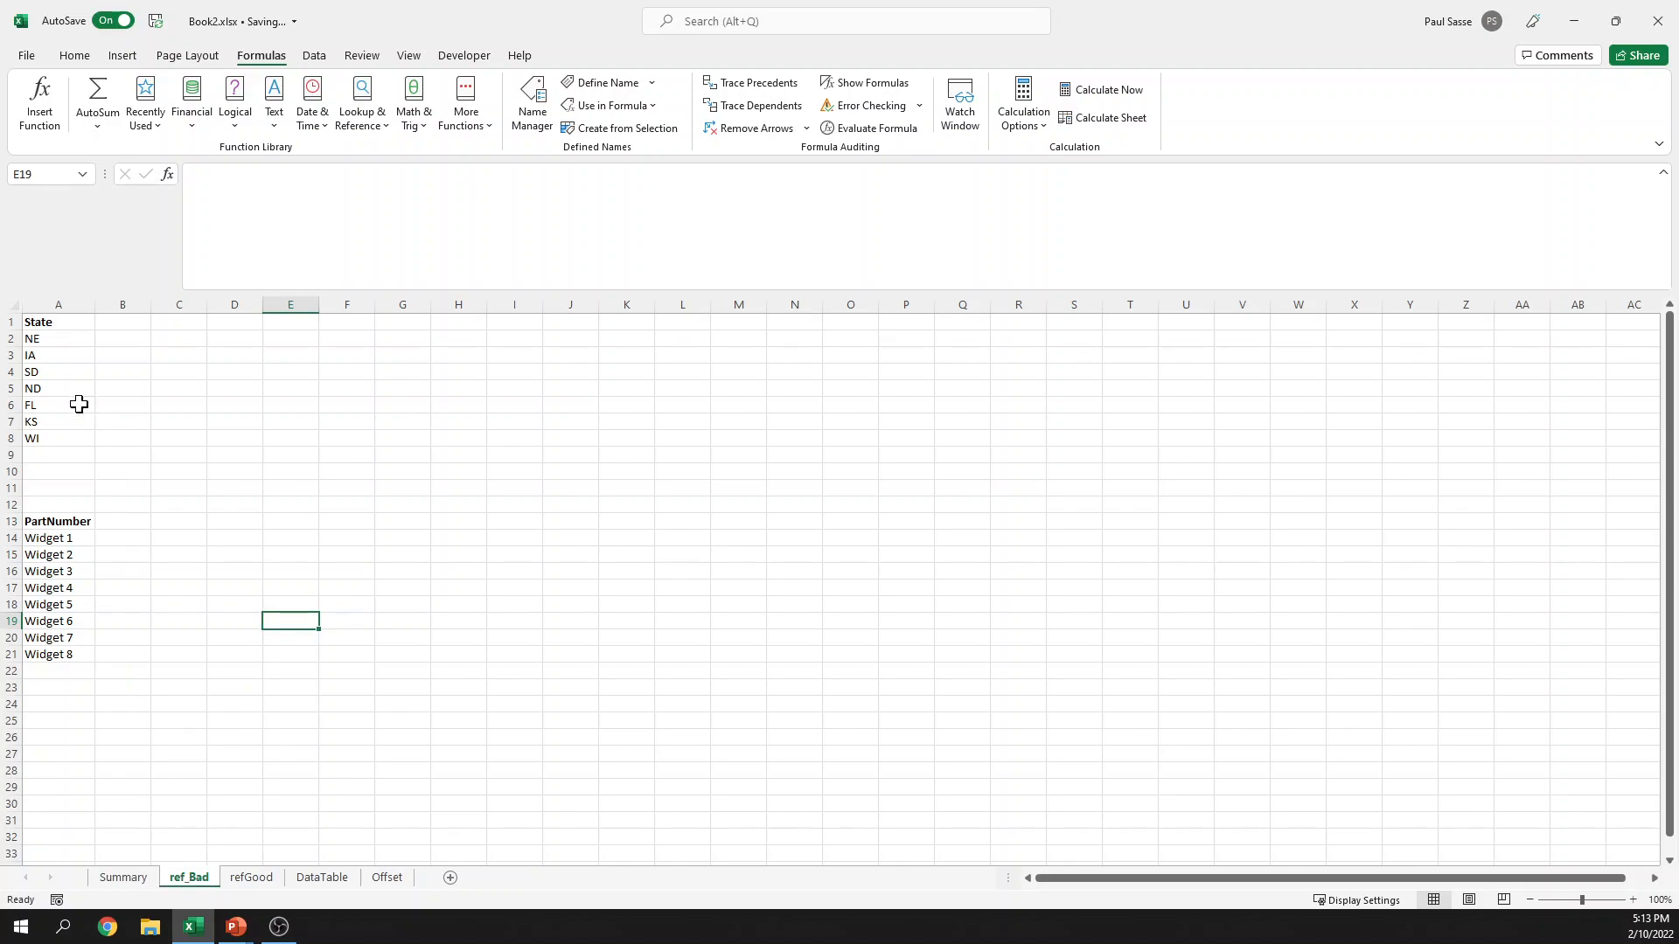
pyautogui.click(59, 302)
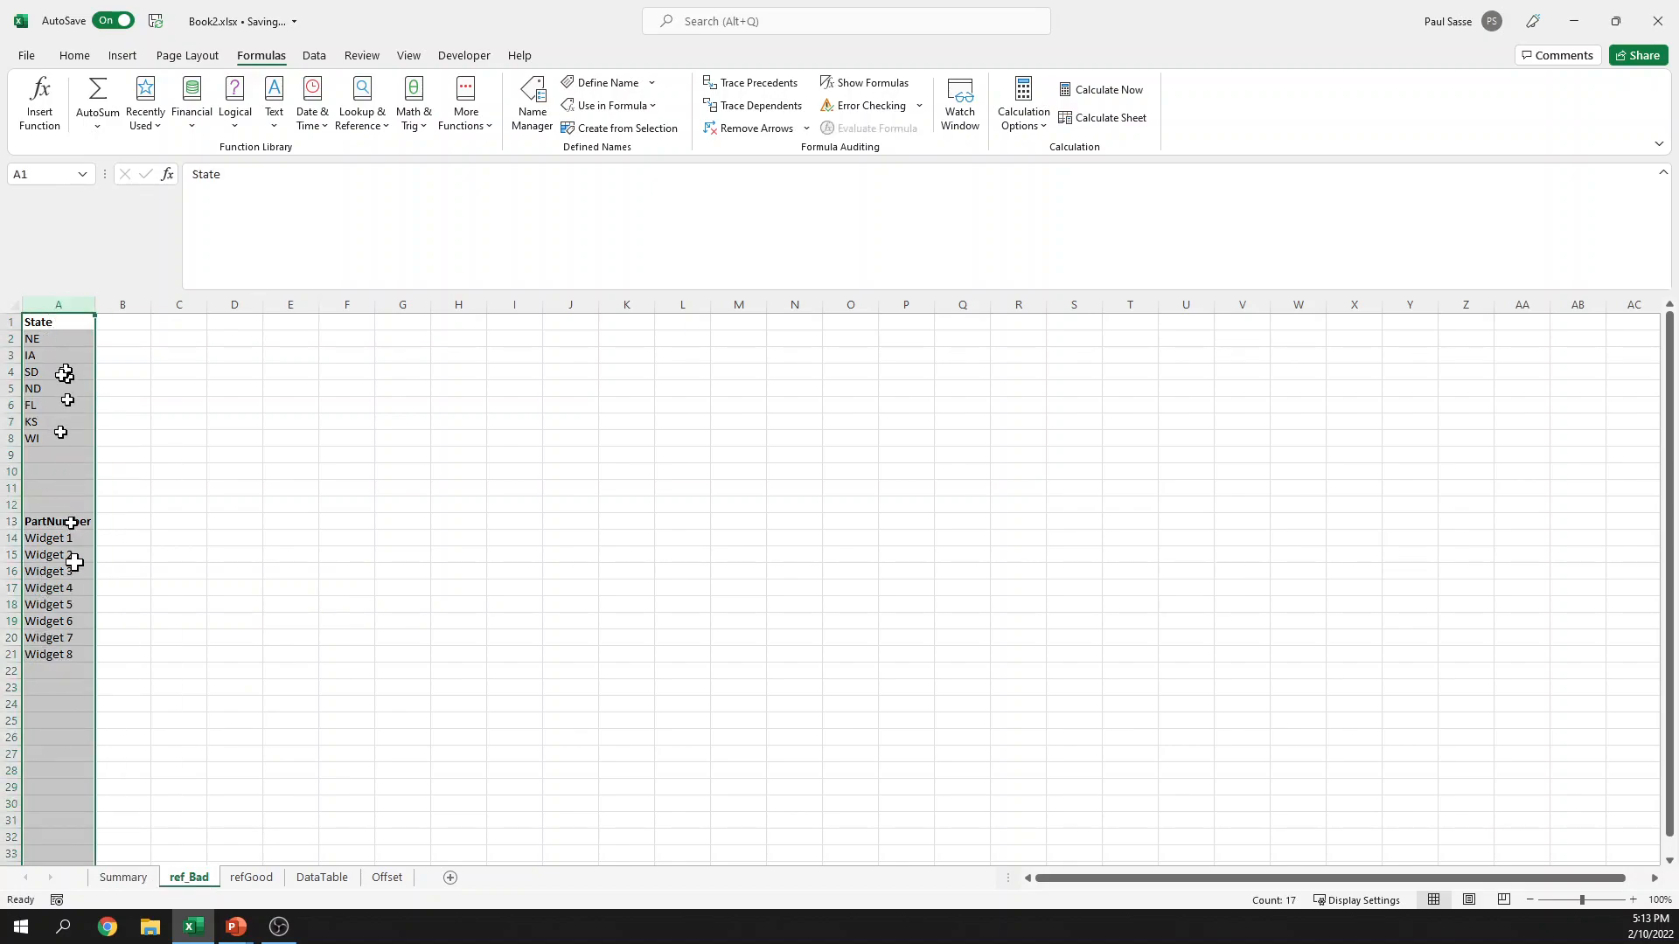
pyautogui.click(53, 325)
pyautogui.moveTo(64, 502); pyautogui.dragTo(66, 323)
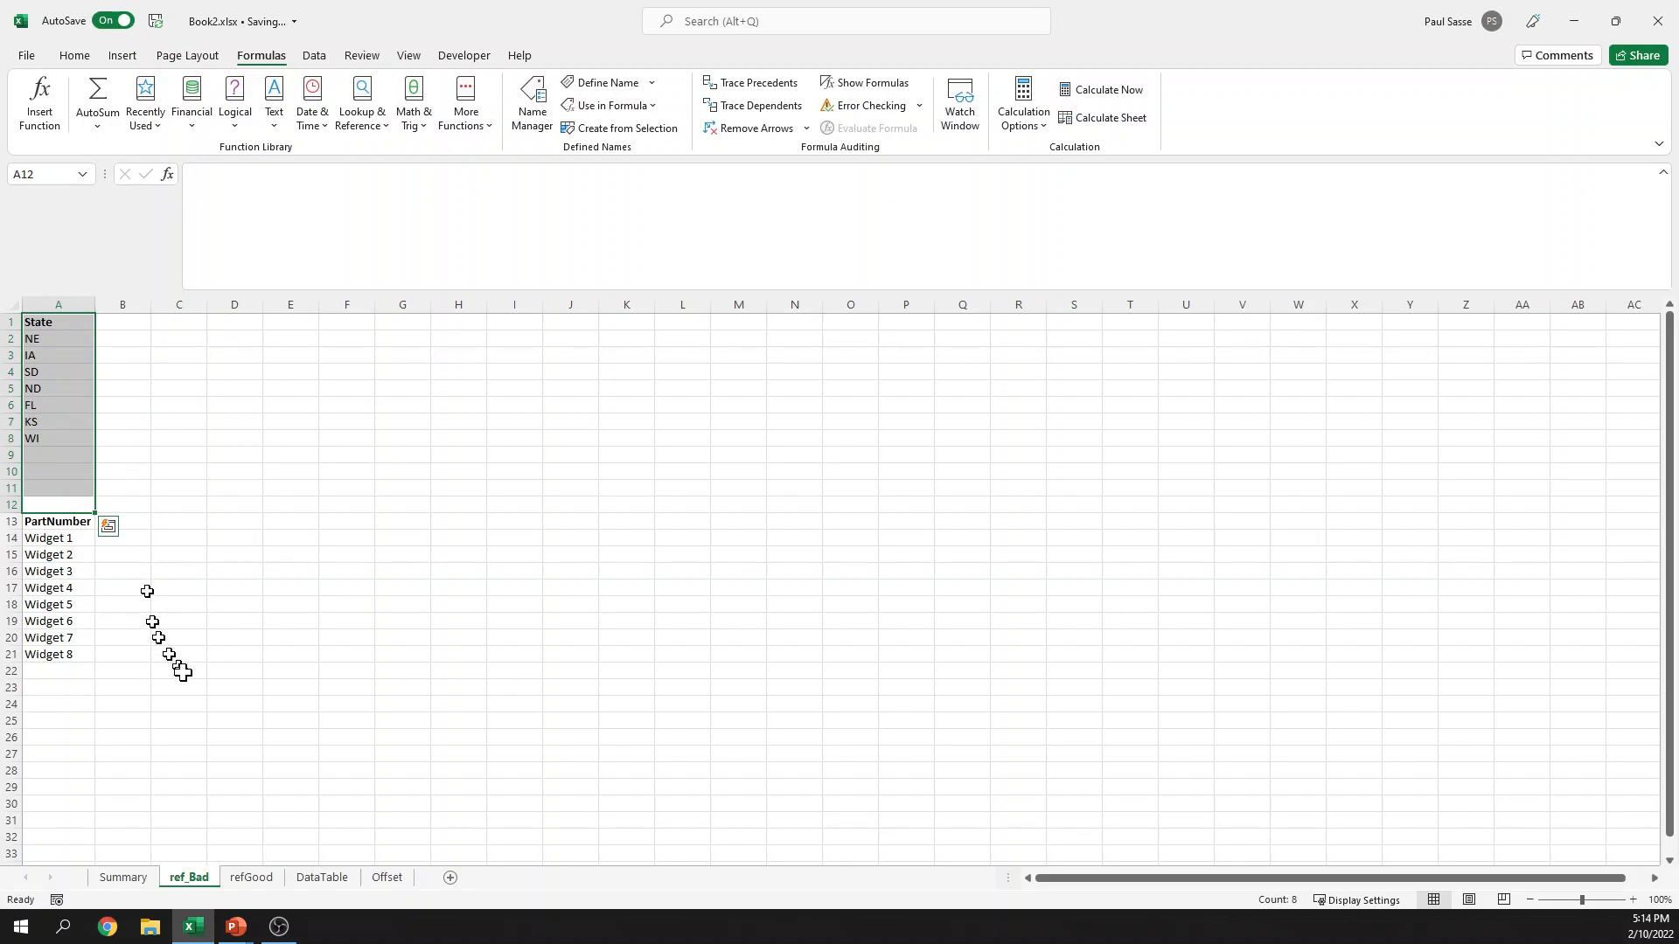
pyautogui.click(250, 768)
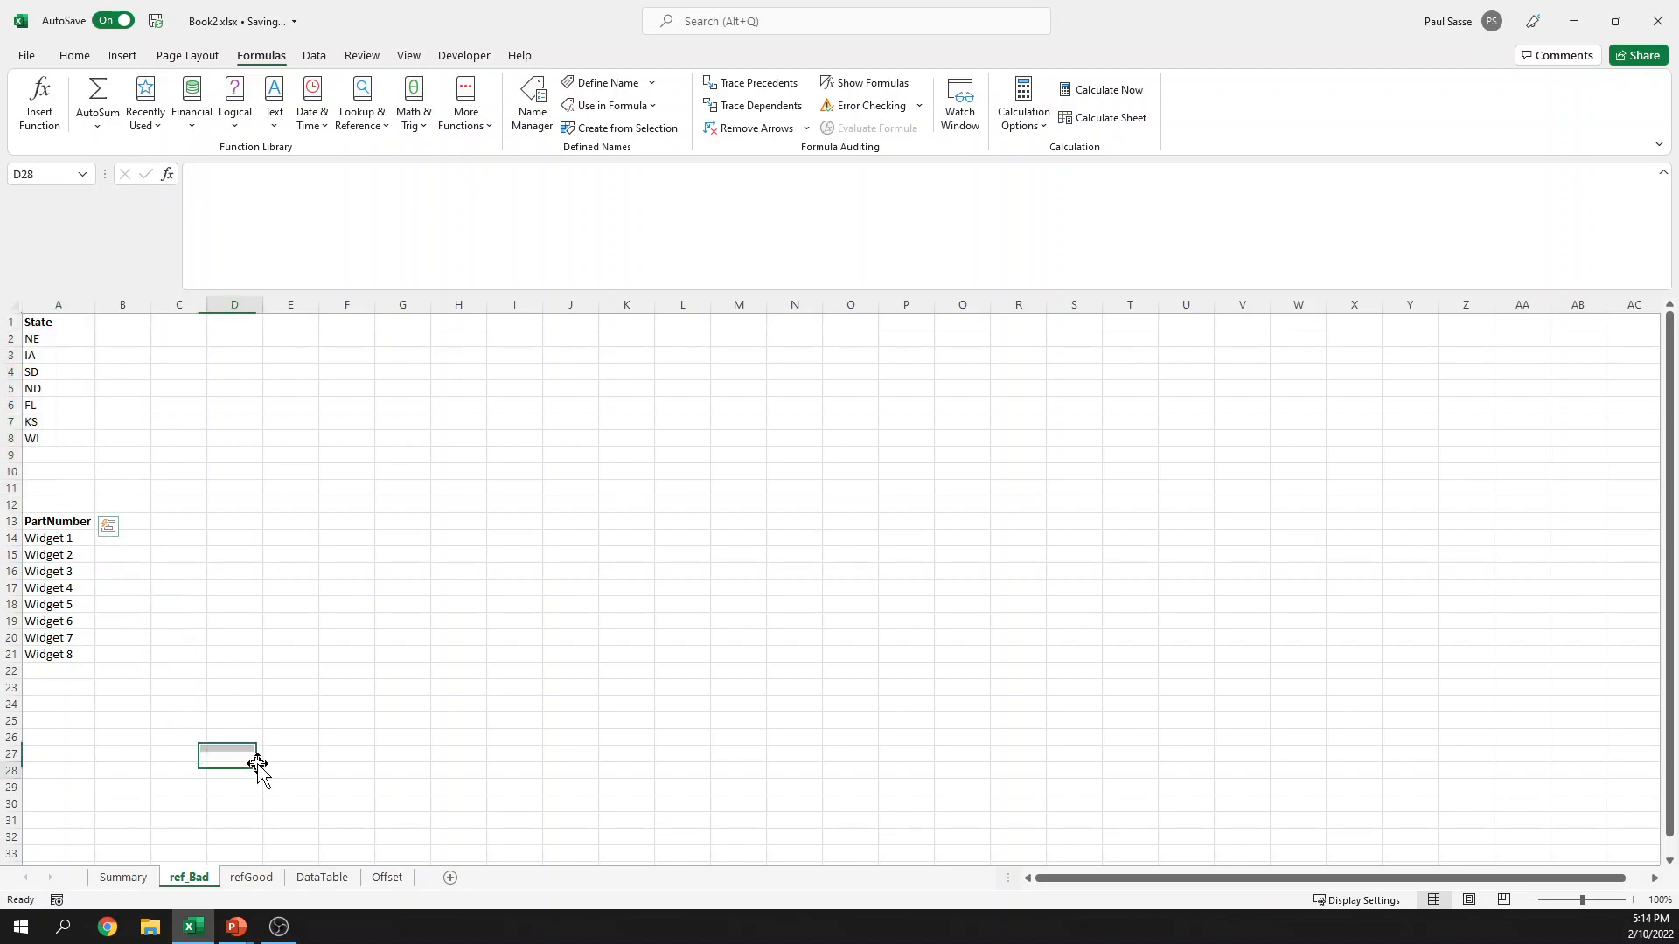
# Step: Delete the ref_Bad sheet from the workbook permanently
pyautogui.rightClick(185, 878)
pyautogui.click(238, 661)
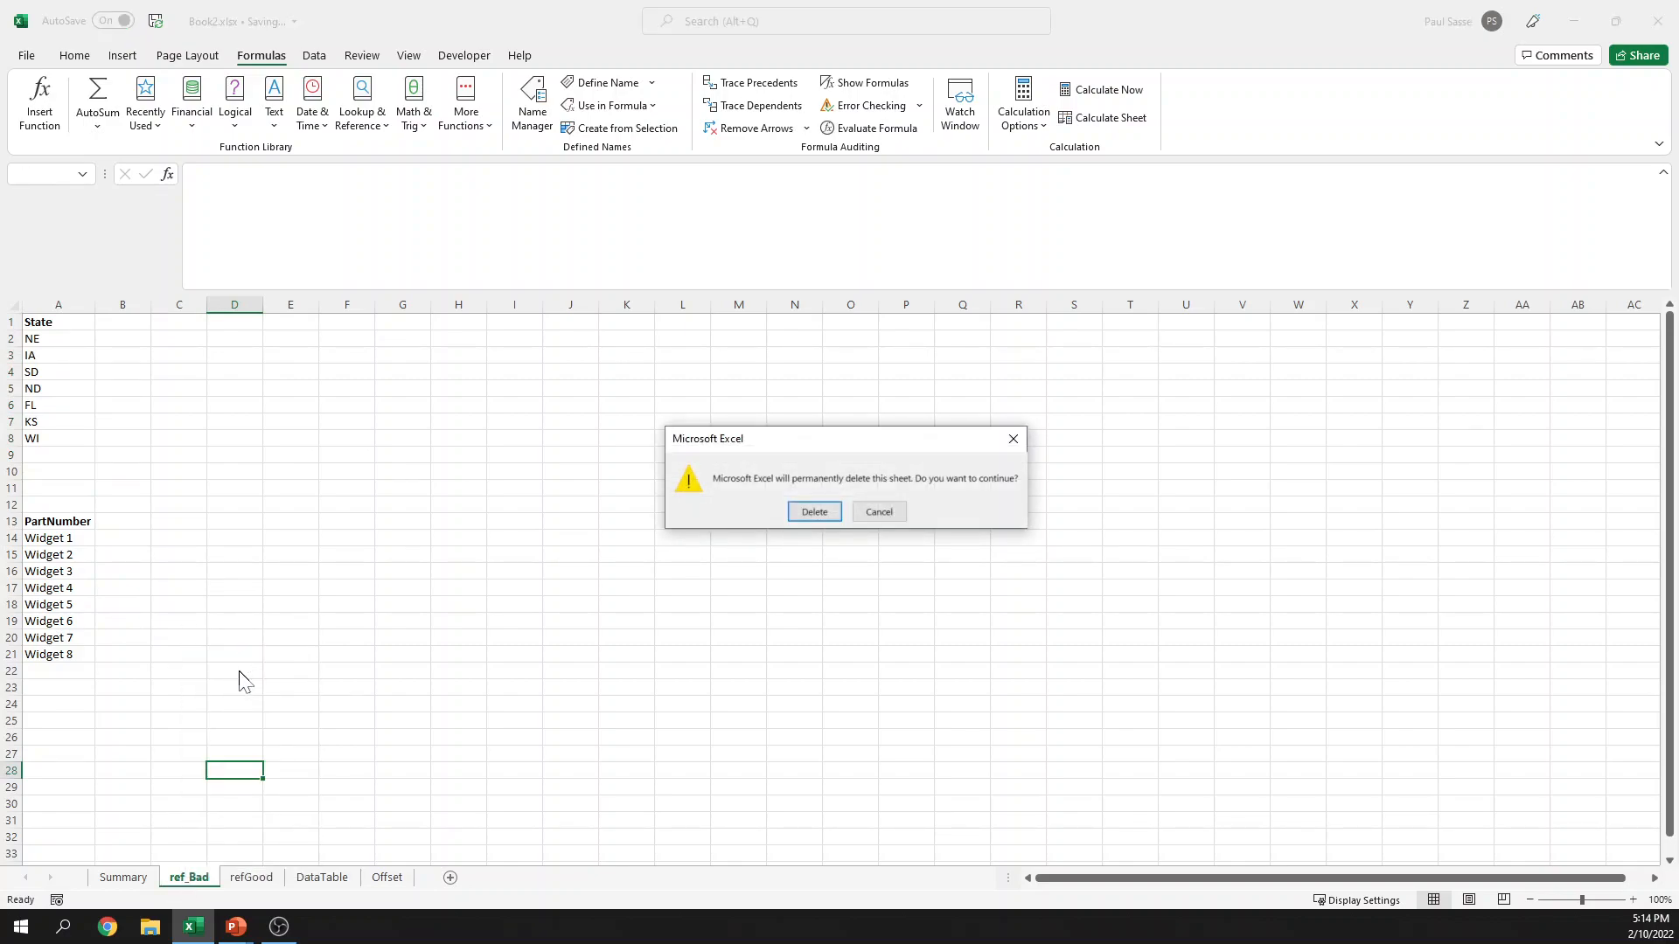
pyautogui.click(814, 511)
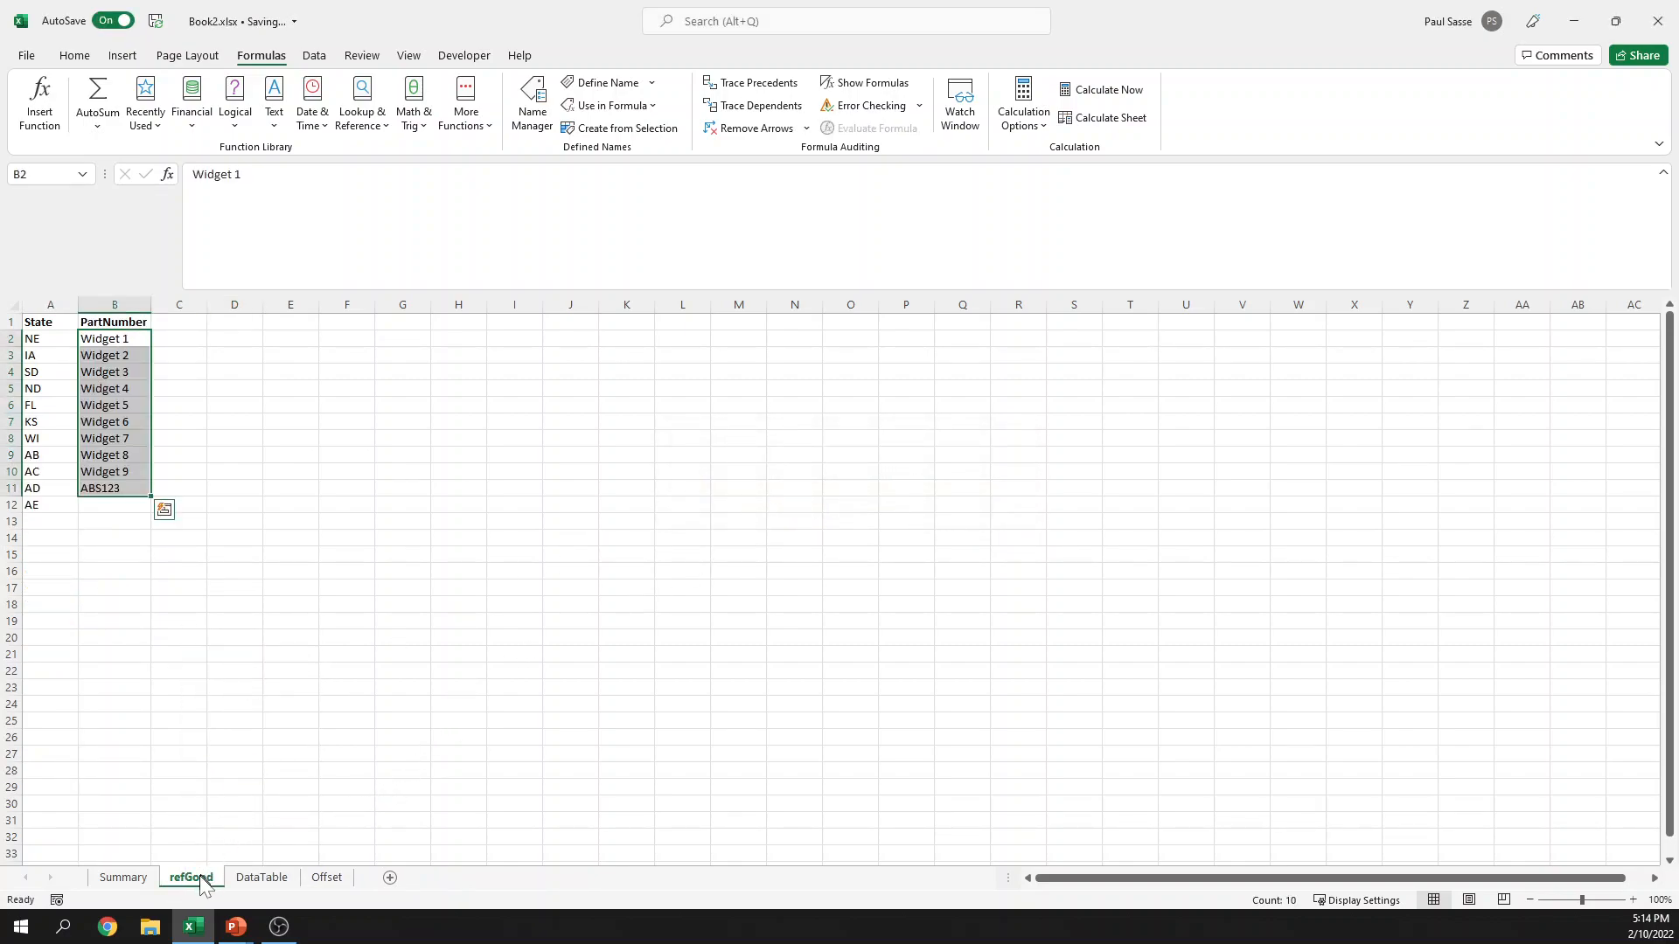
# Step: Rename the refGood sheet as Ref
pyautogui.rightClick(201, 882)
pyautogui.click(263, 683)
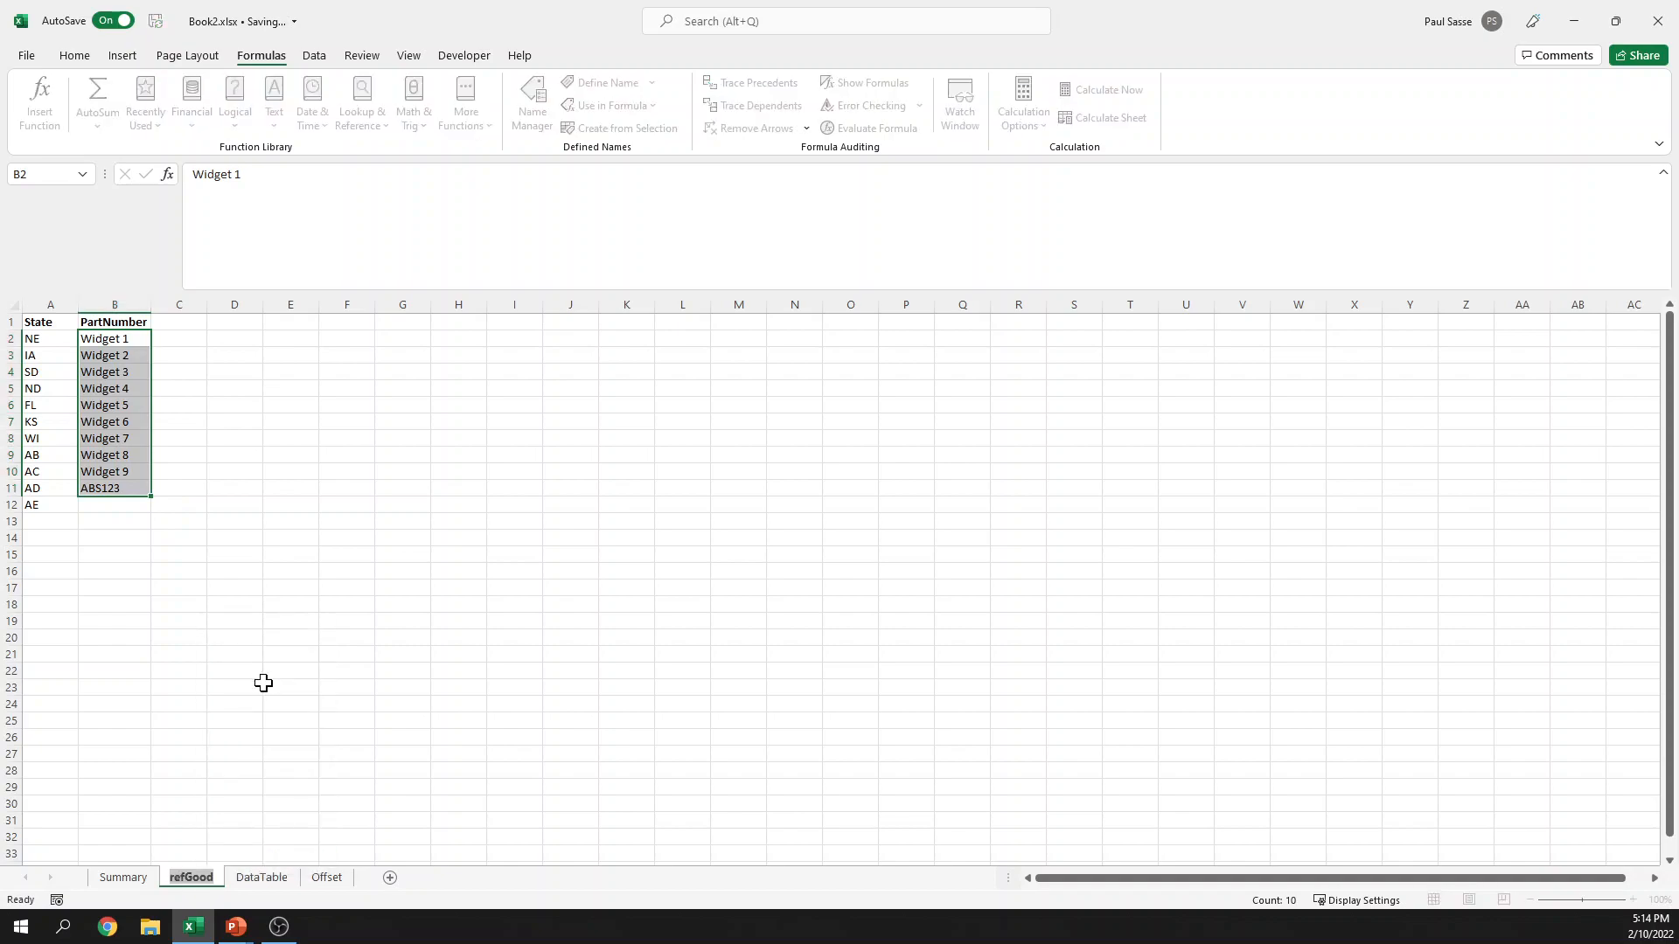
pyautogui.write('Ref')
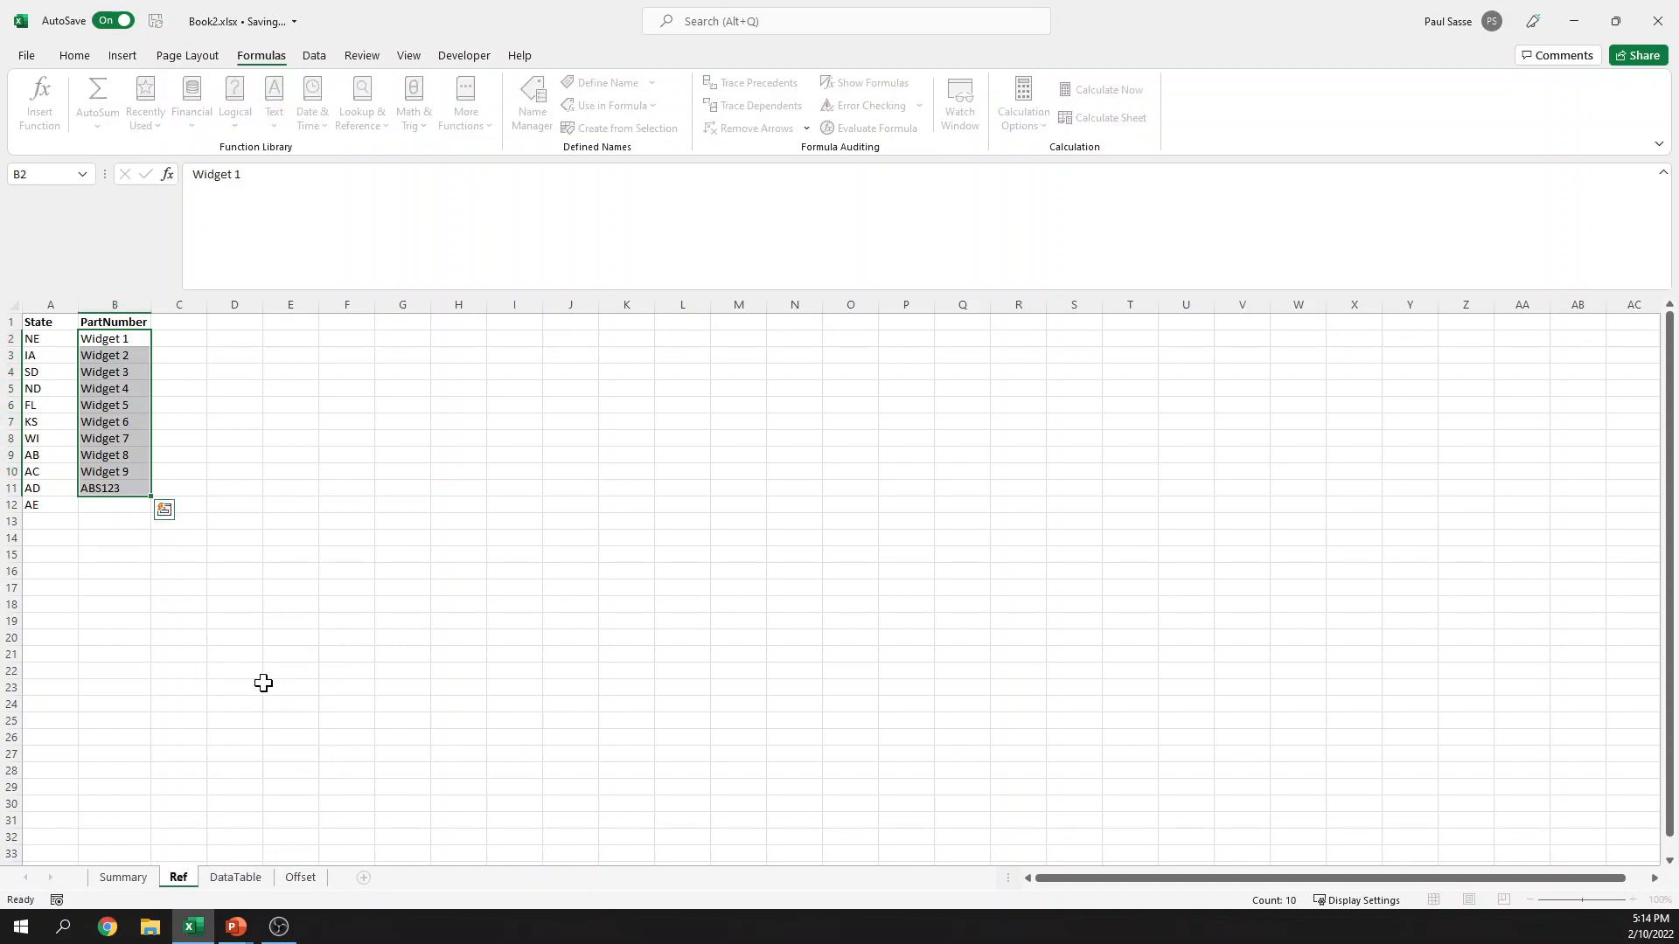
pyautogui.press('Return')
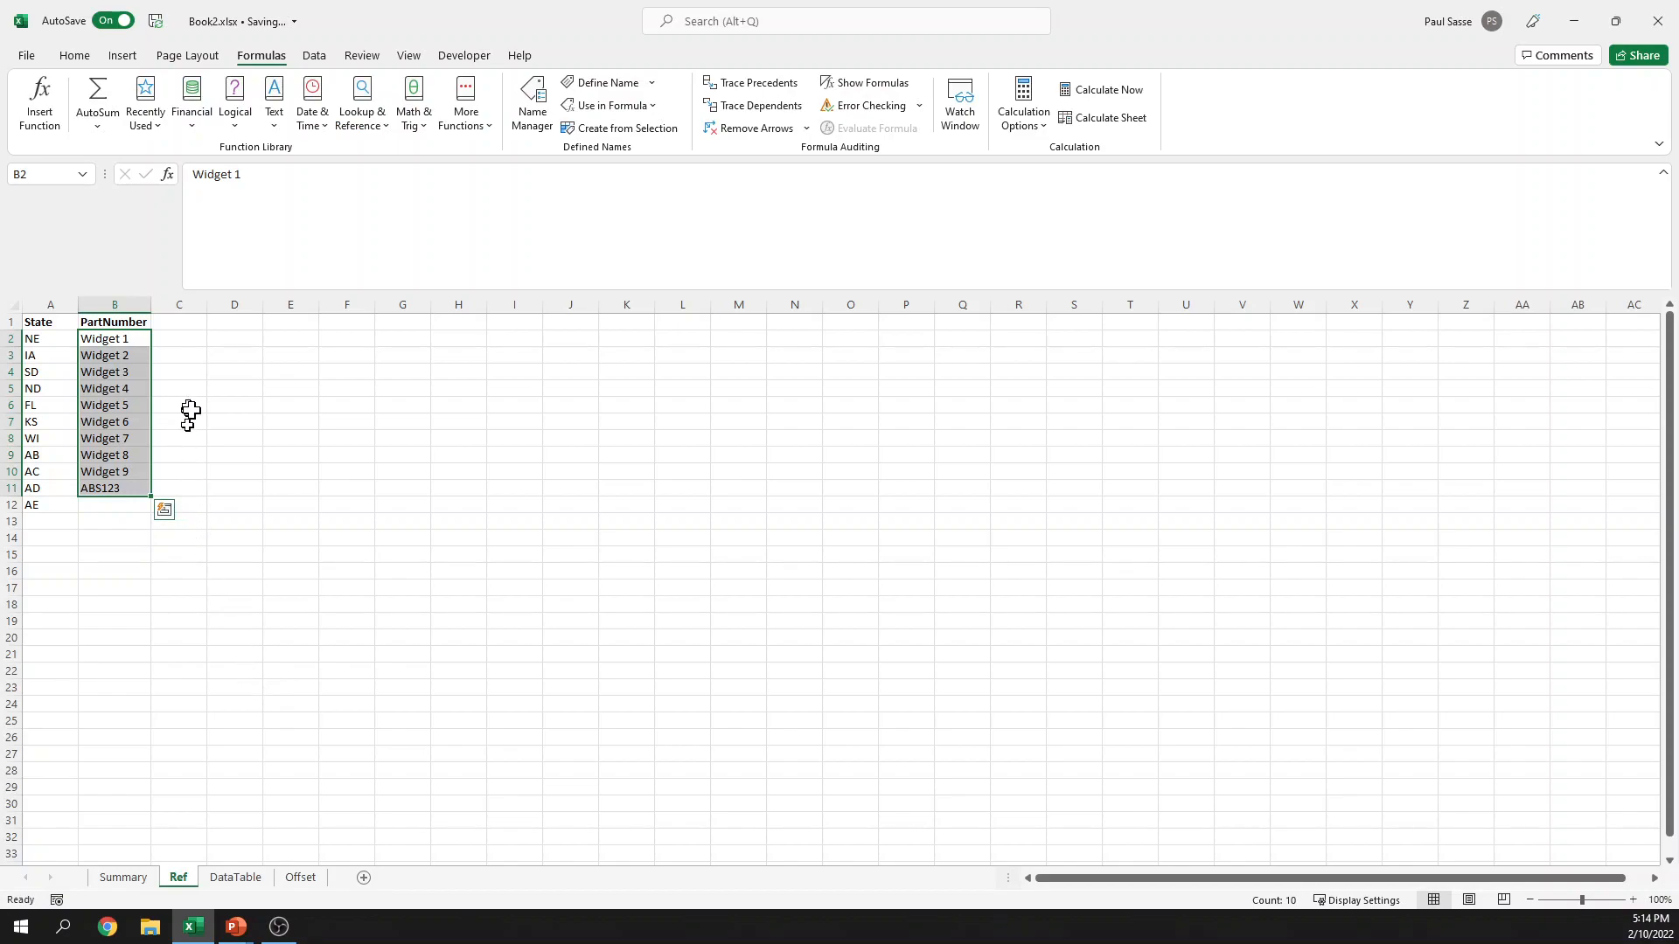
# Step: Examine the side-by-side State and PartNumber columns on the Ref sheet and the free space beside and below them
pyautogui.click(193, 340)
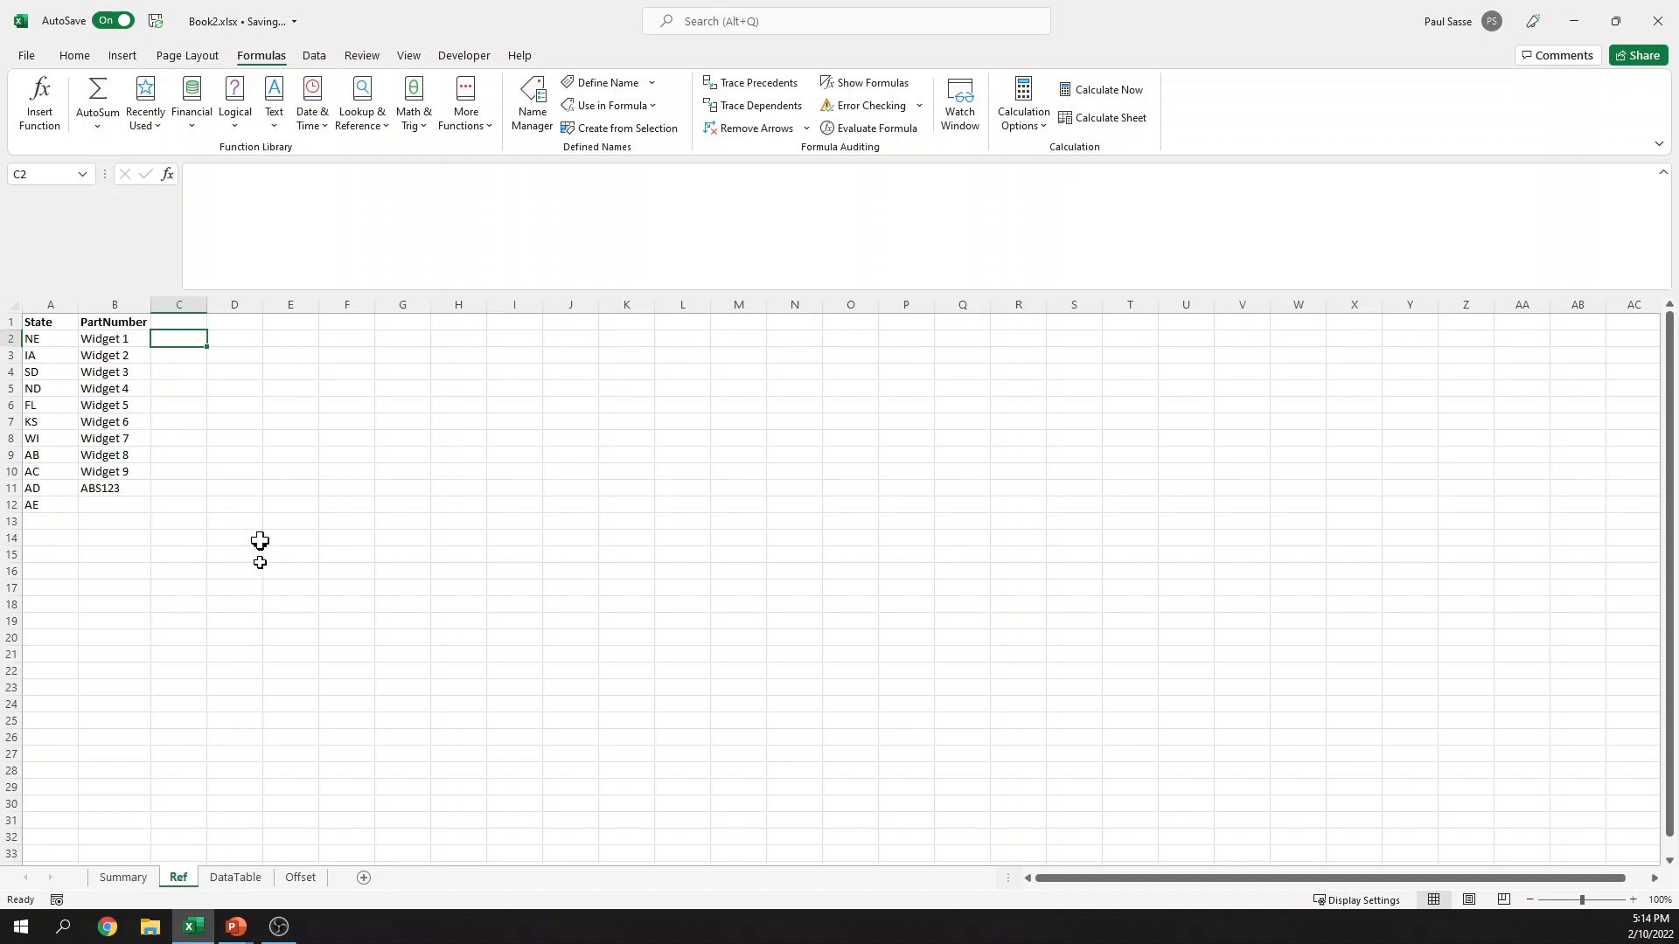
pyautogui.click(50, 304)
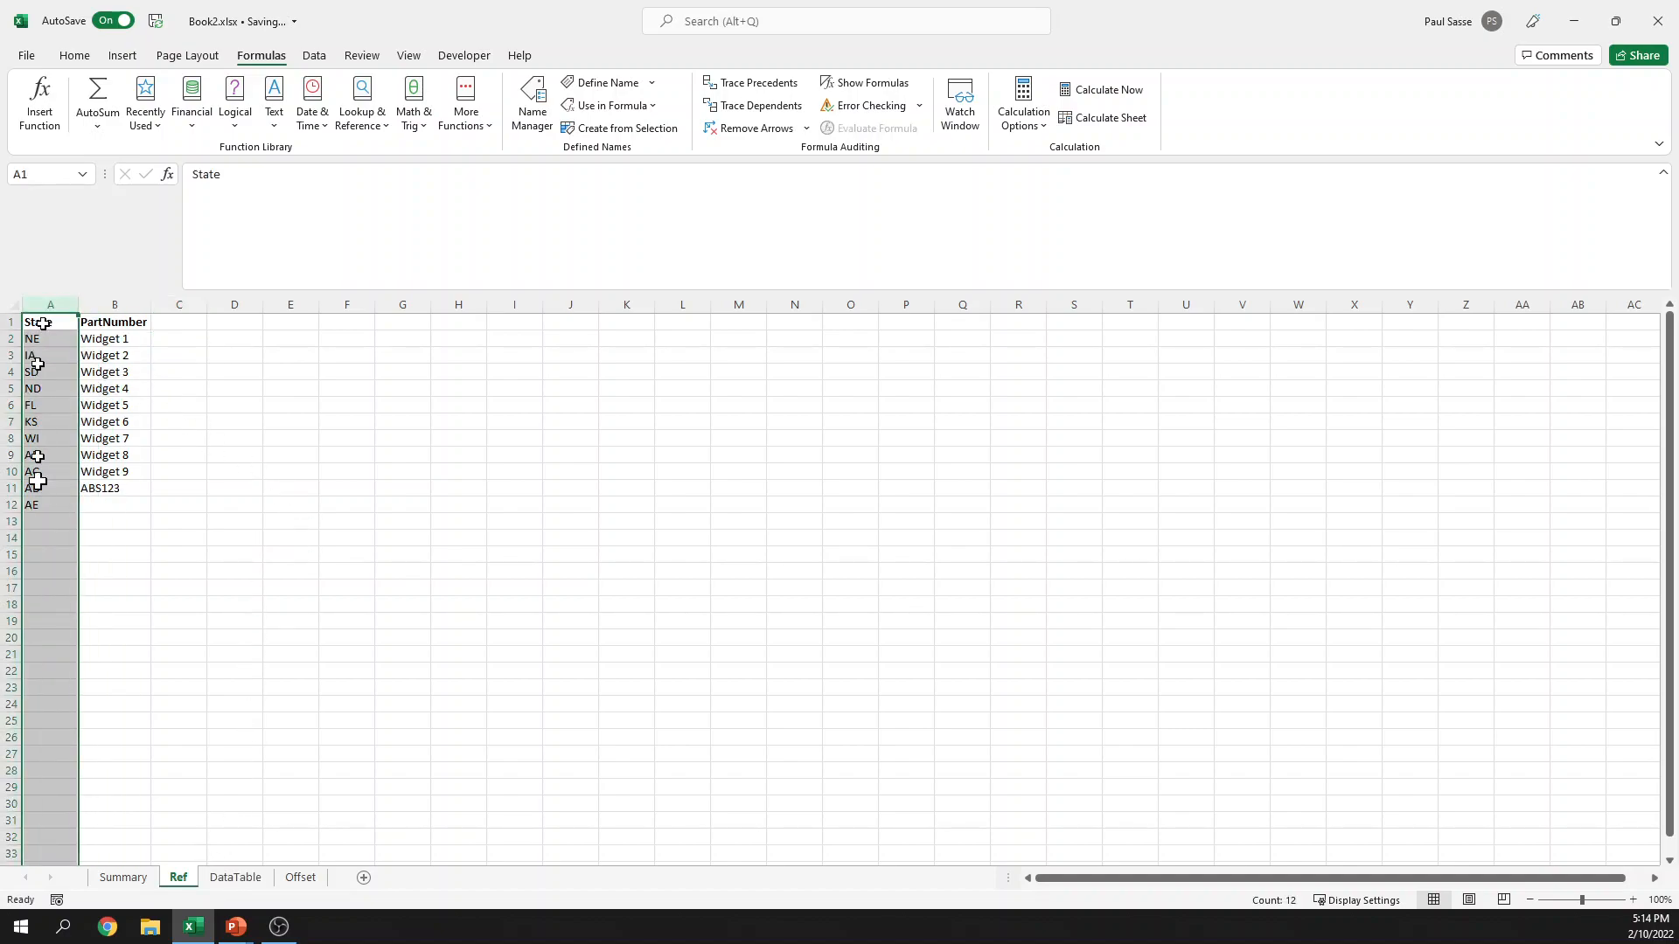
pyautogui.click(115, 303)
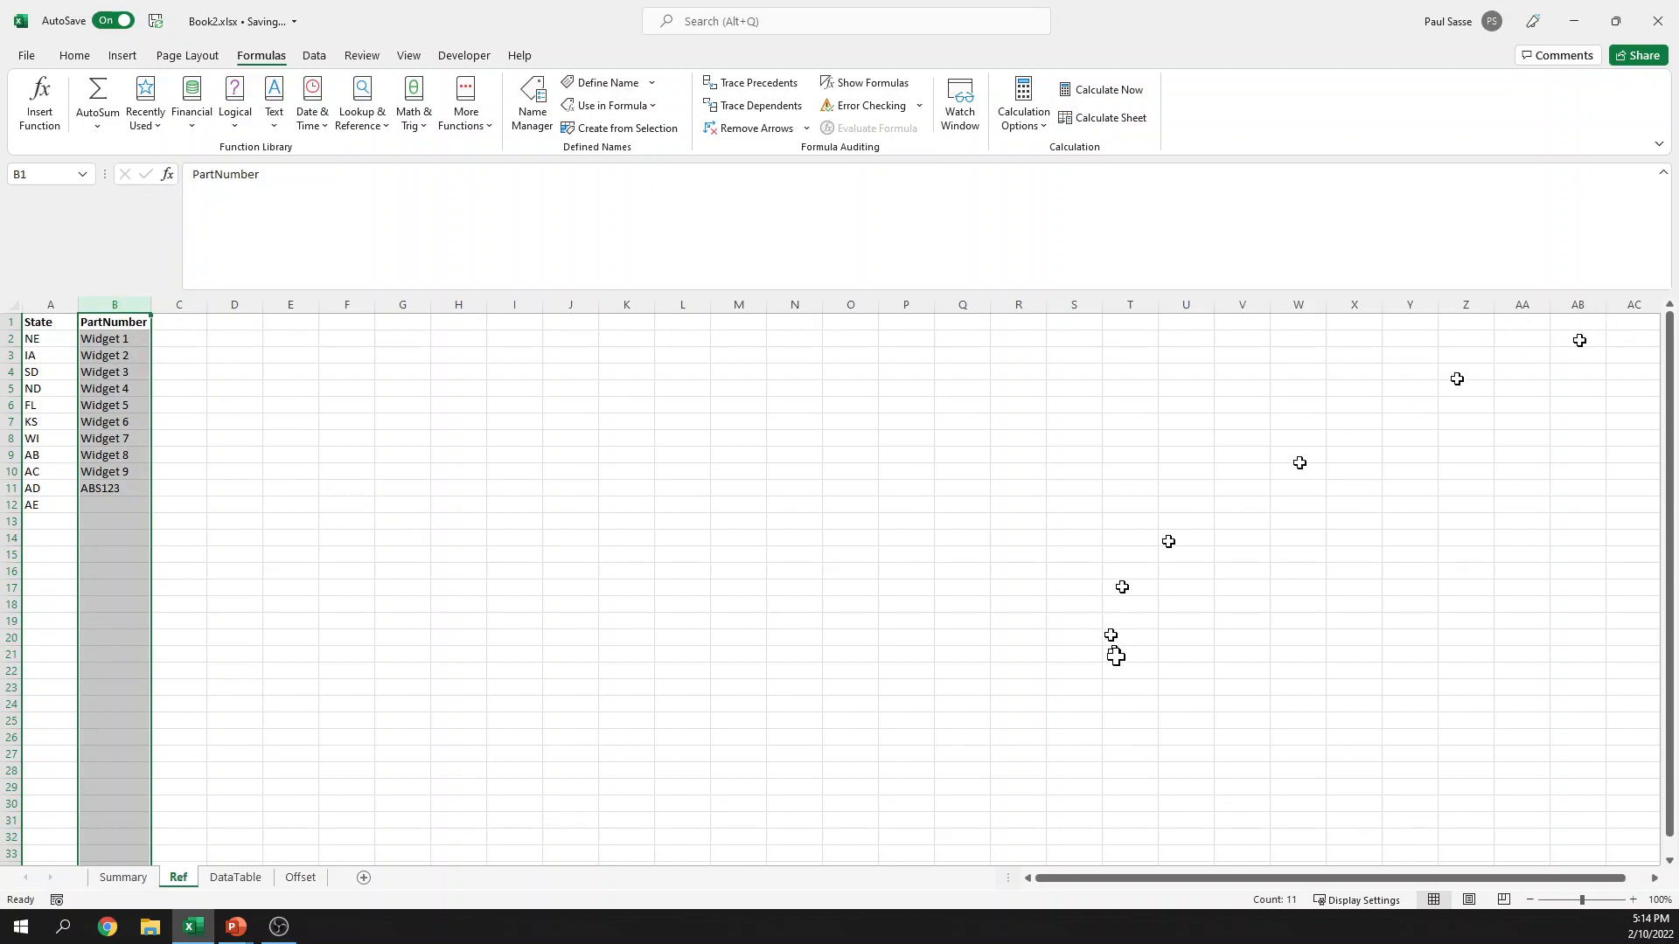
pyautogui.moveTo(1135, 878); pyautogui.dragTo(1163, 878)
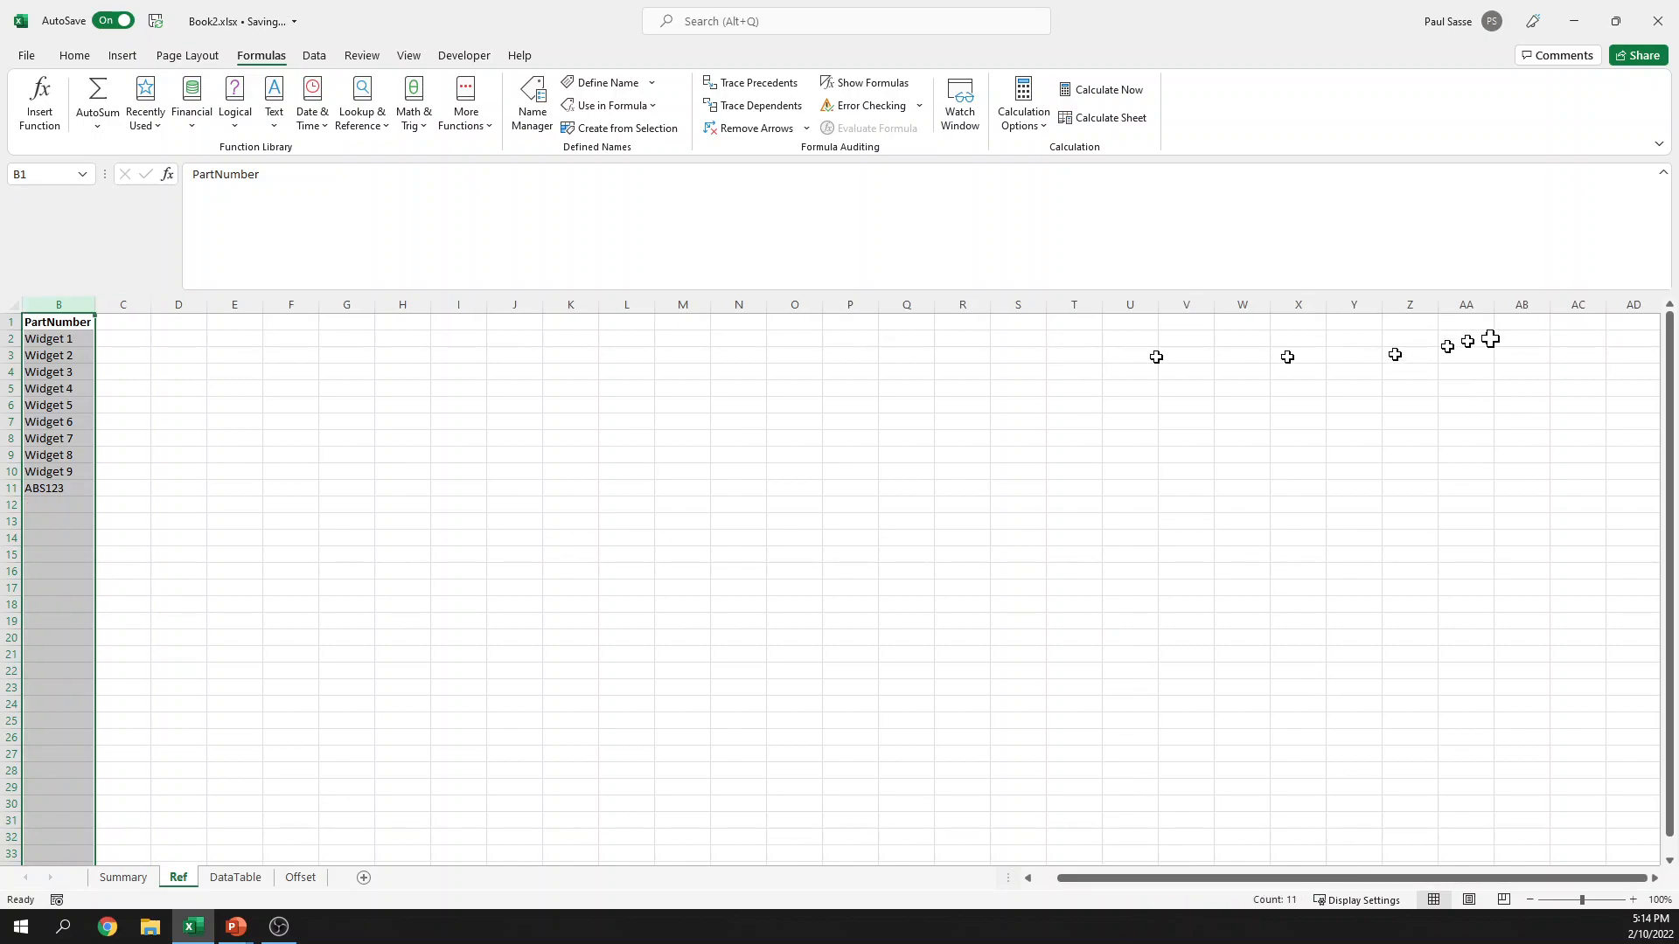
pyautogui.moveTo(1275, 878); pyautogui.dragTo(1150, 881)
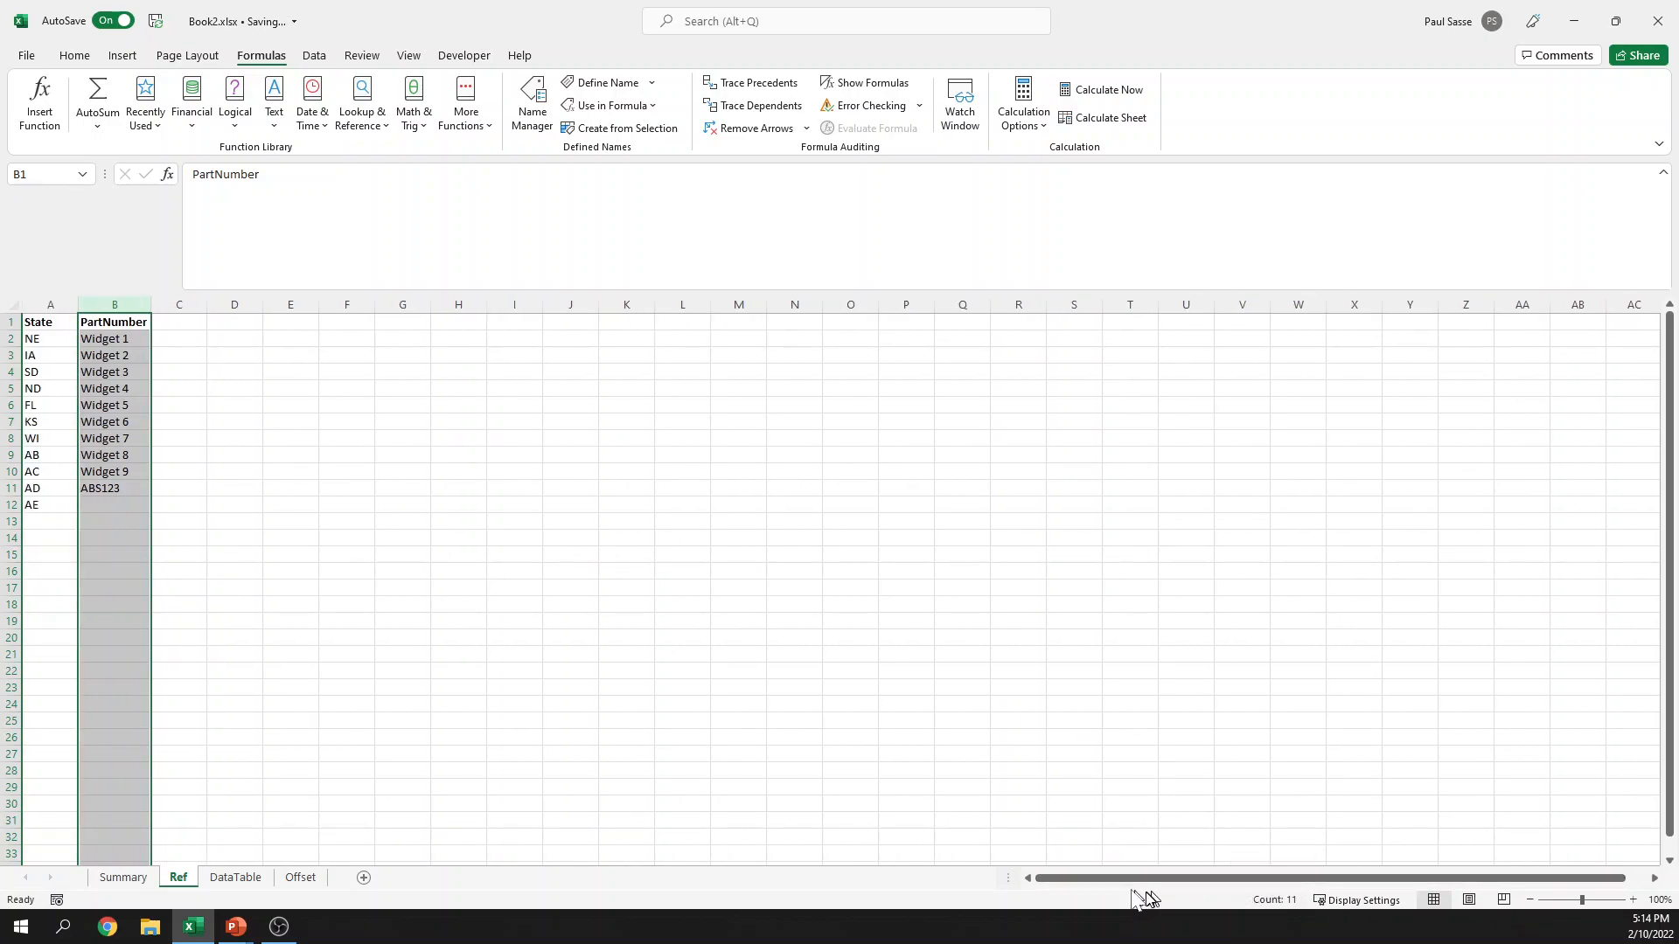
pyautogui.click(111, 341)
pyautogui.click(111, 490)
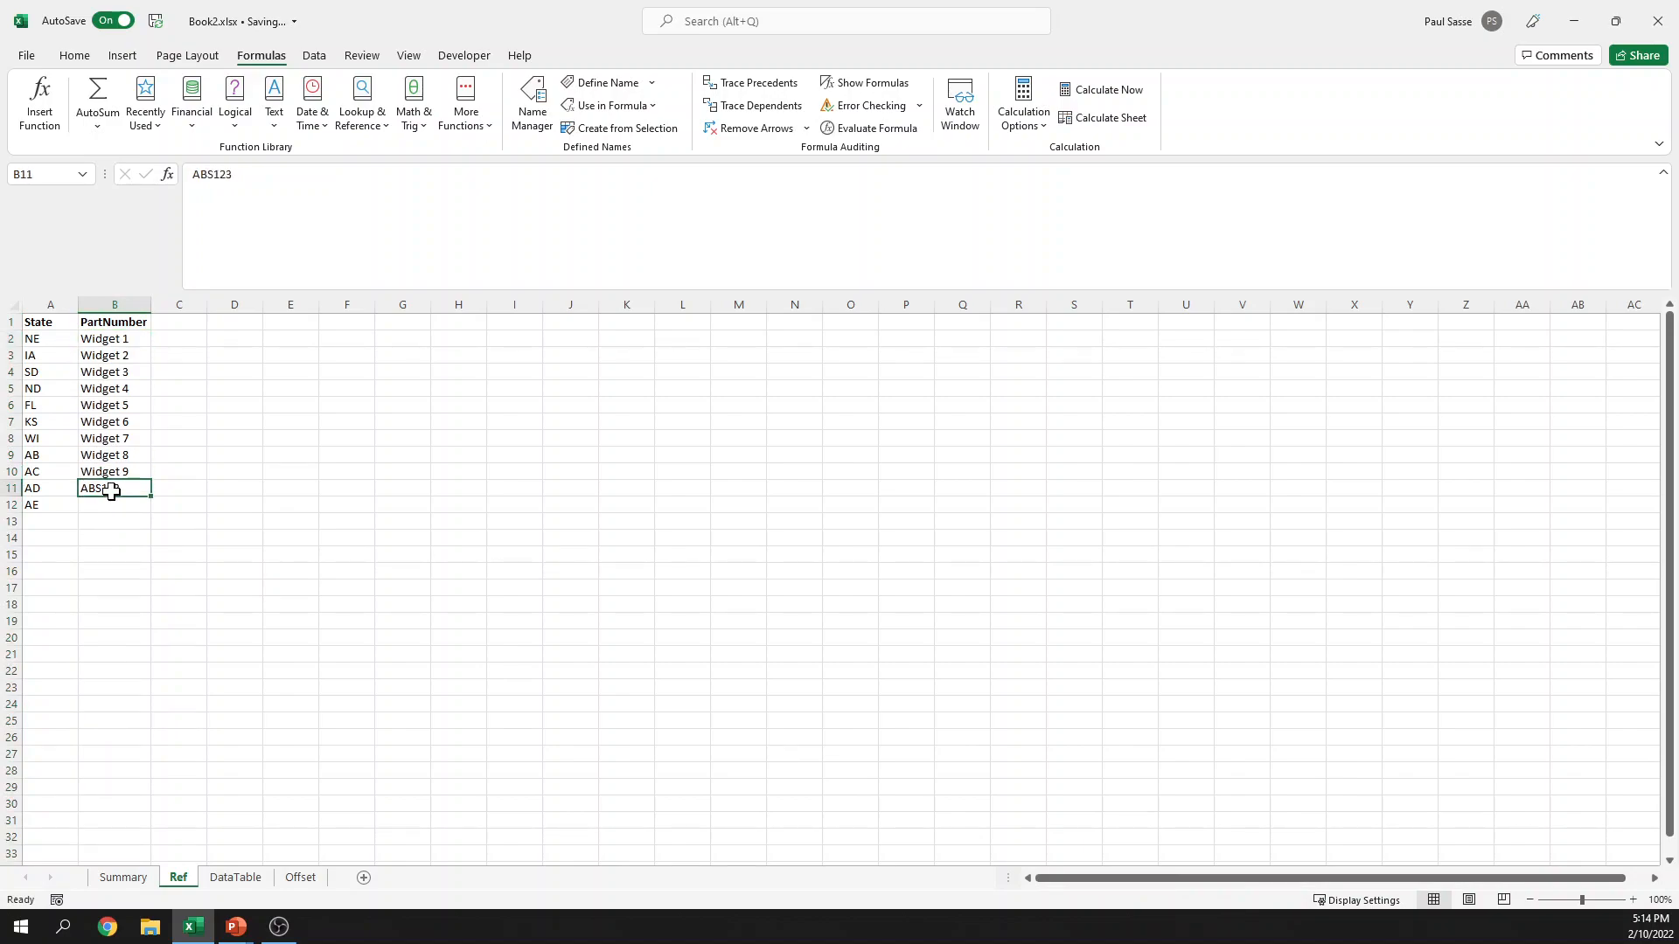
pyautogui.click(174, 325)
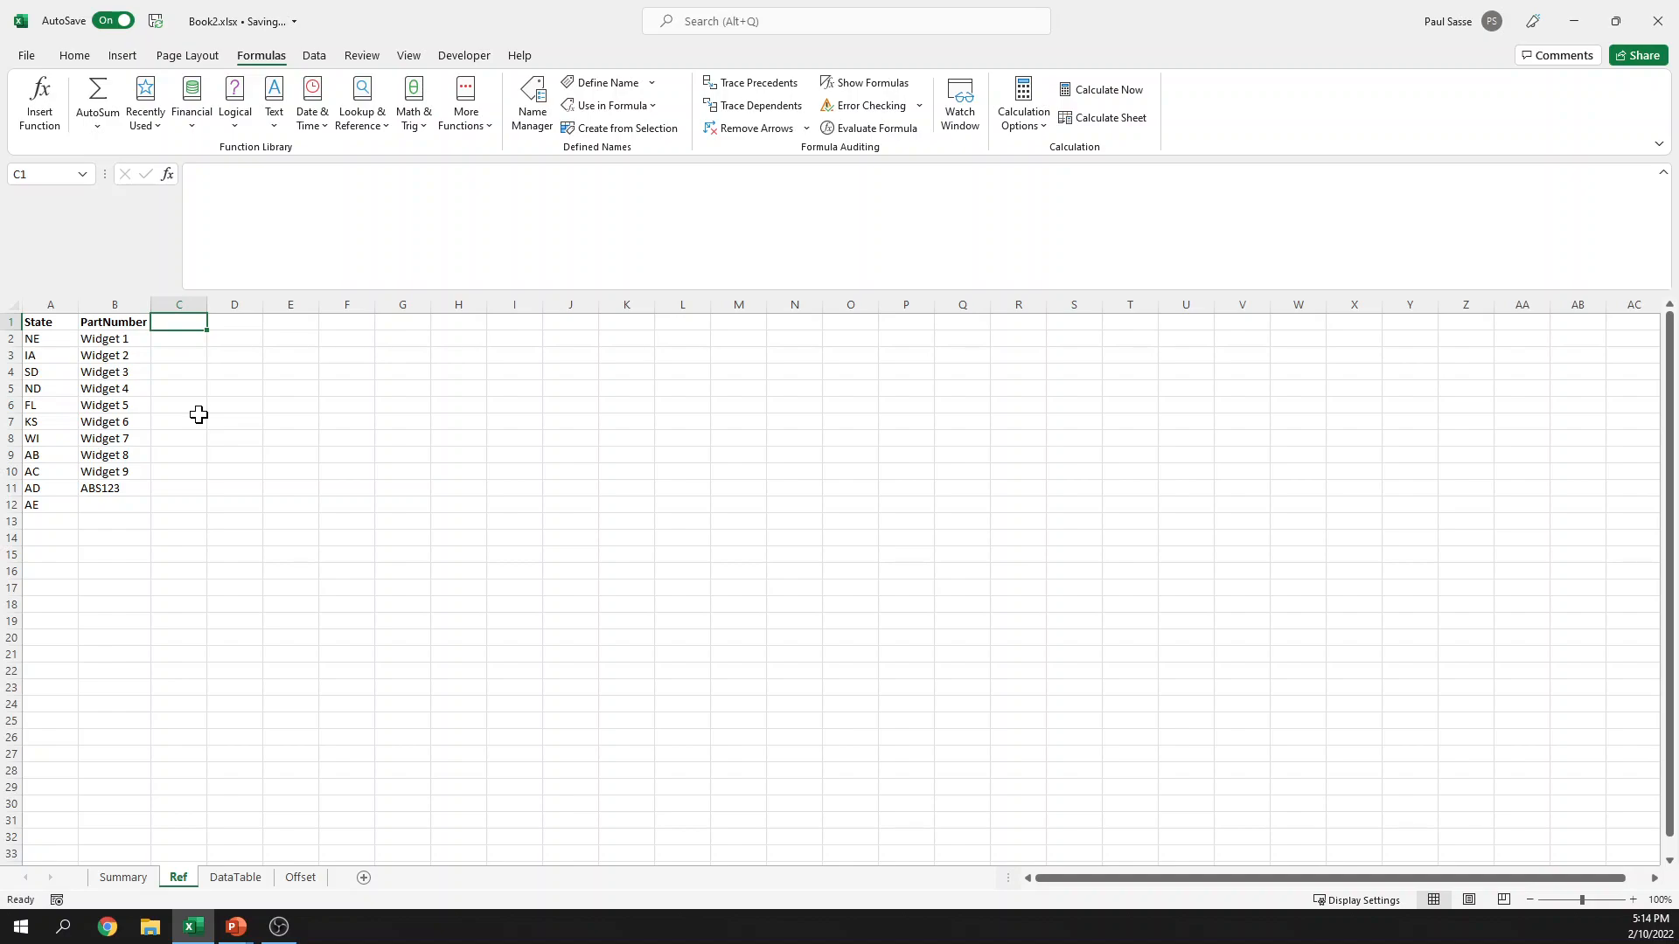
pyautogui.click(41, 522)
pyautogui.scroll(-7, 39, 522)
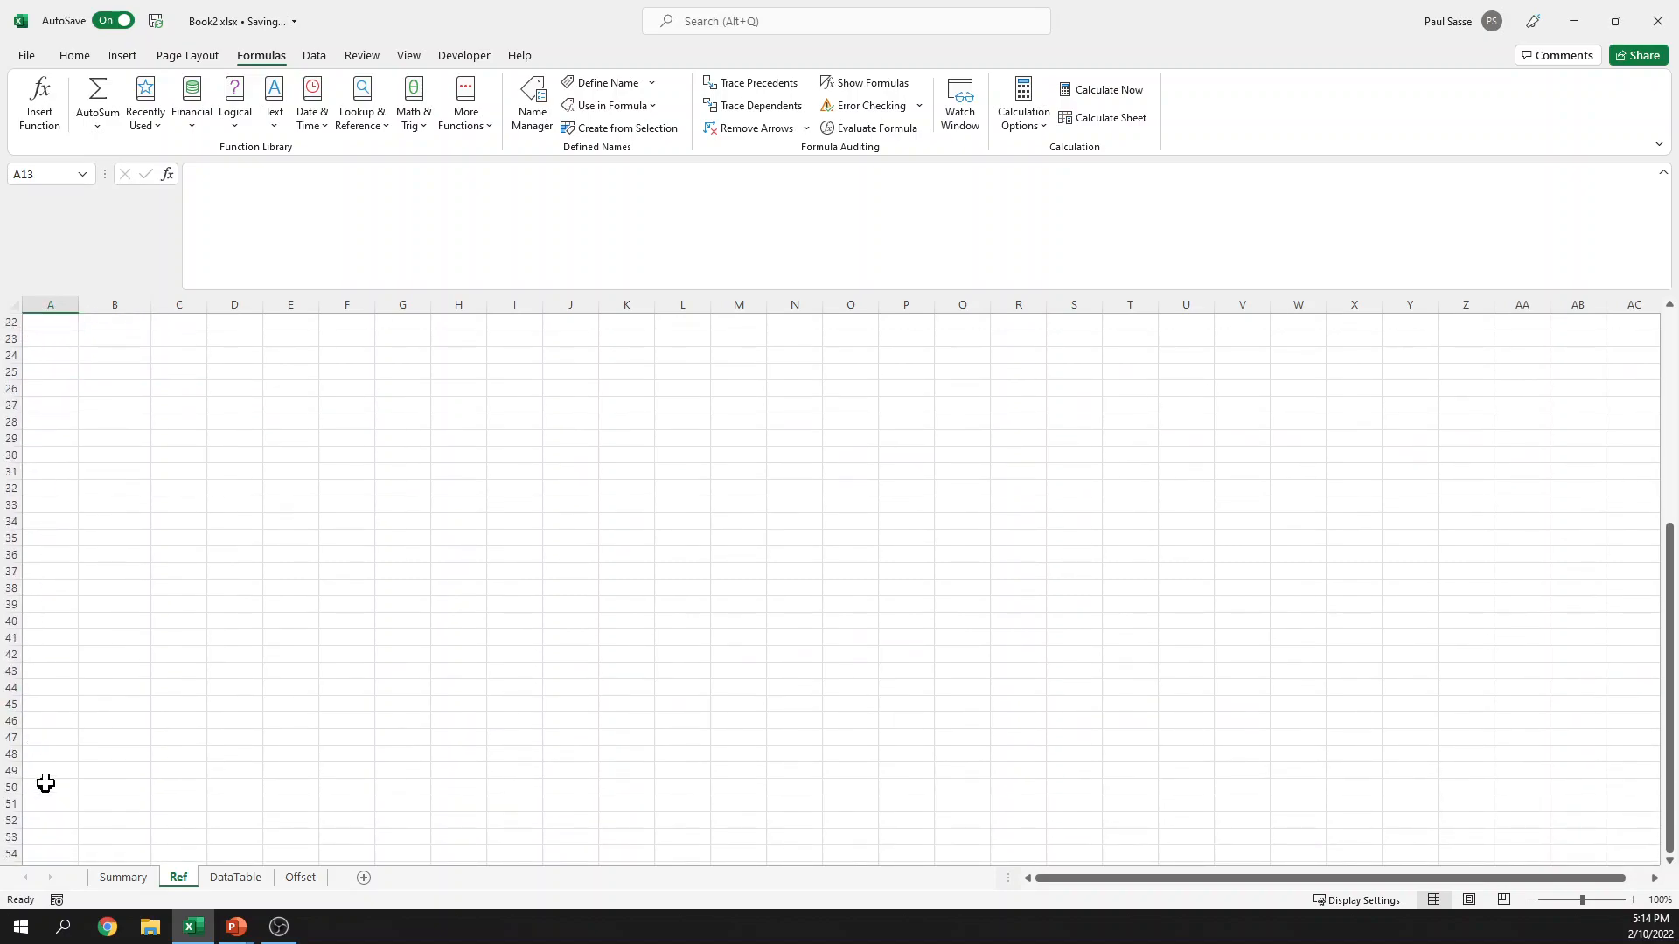
# Step: Compare the State and PartNumber lists in columns A and B of the Ref sheet, including where each list ends
pyautogui.scroll(6, 40, 778)
pyautogui.scroll(1, 9, 712)
pyautogui.click(113, 504)
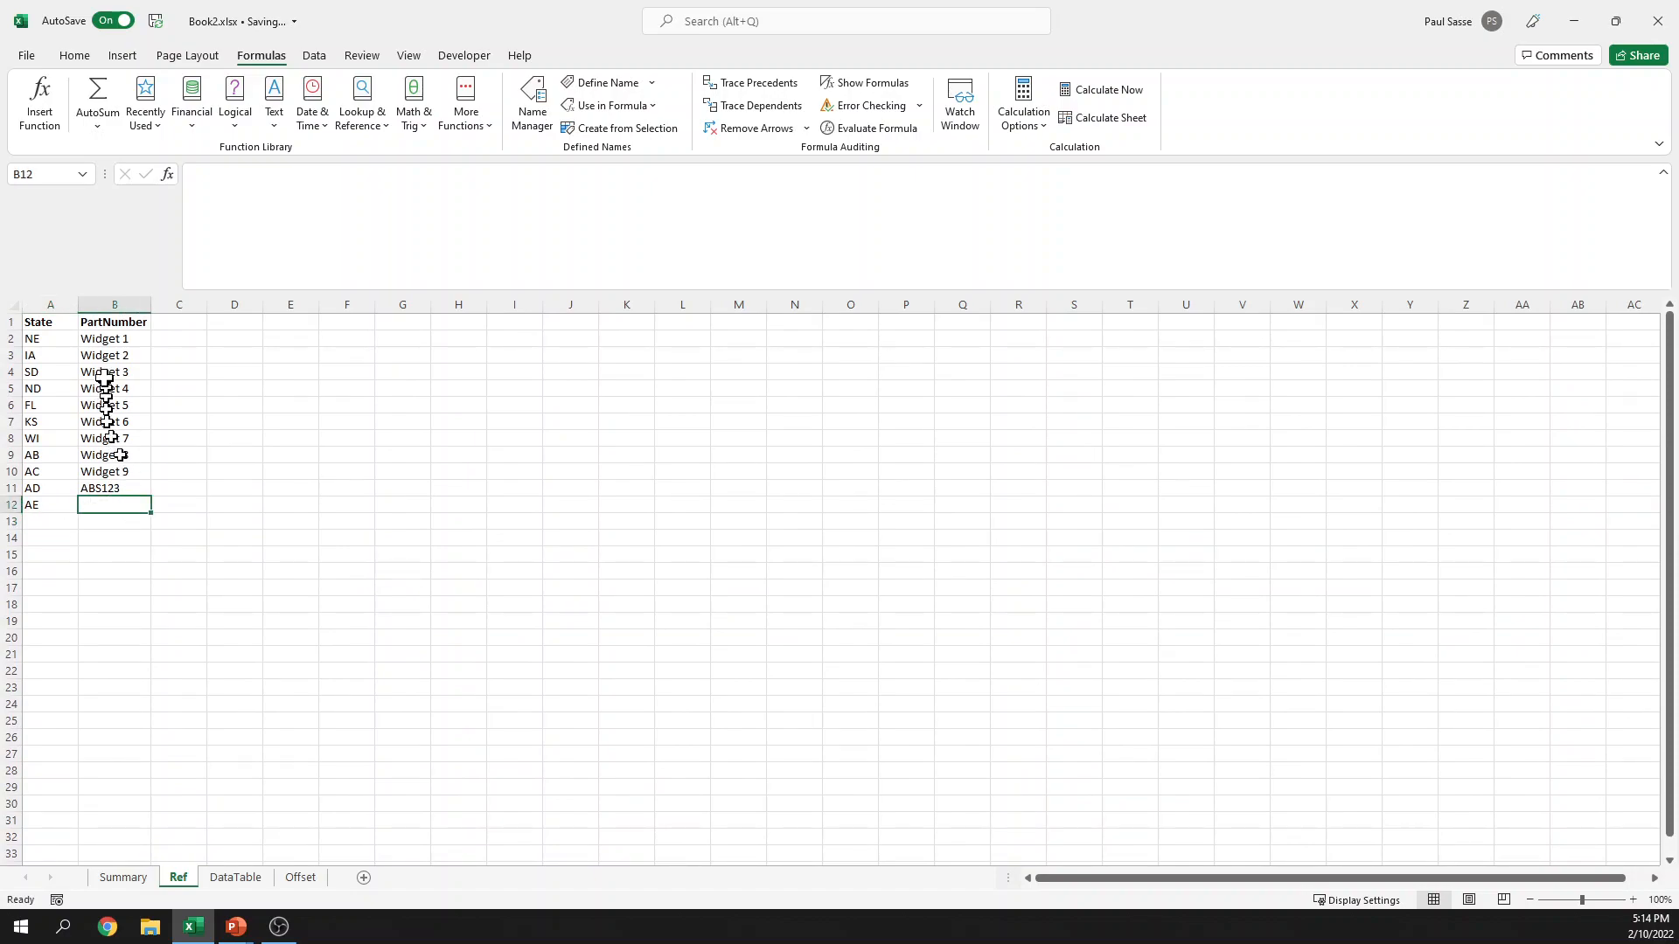
pyautogui.moveTo(103, 339); pyautogui.dragTo(114, 481)
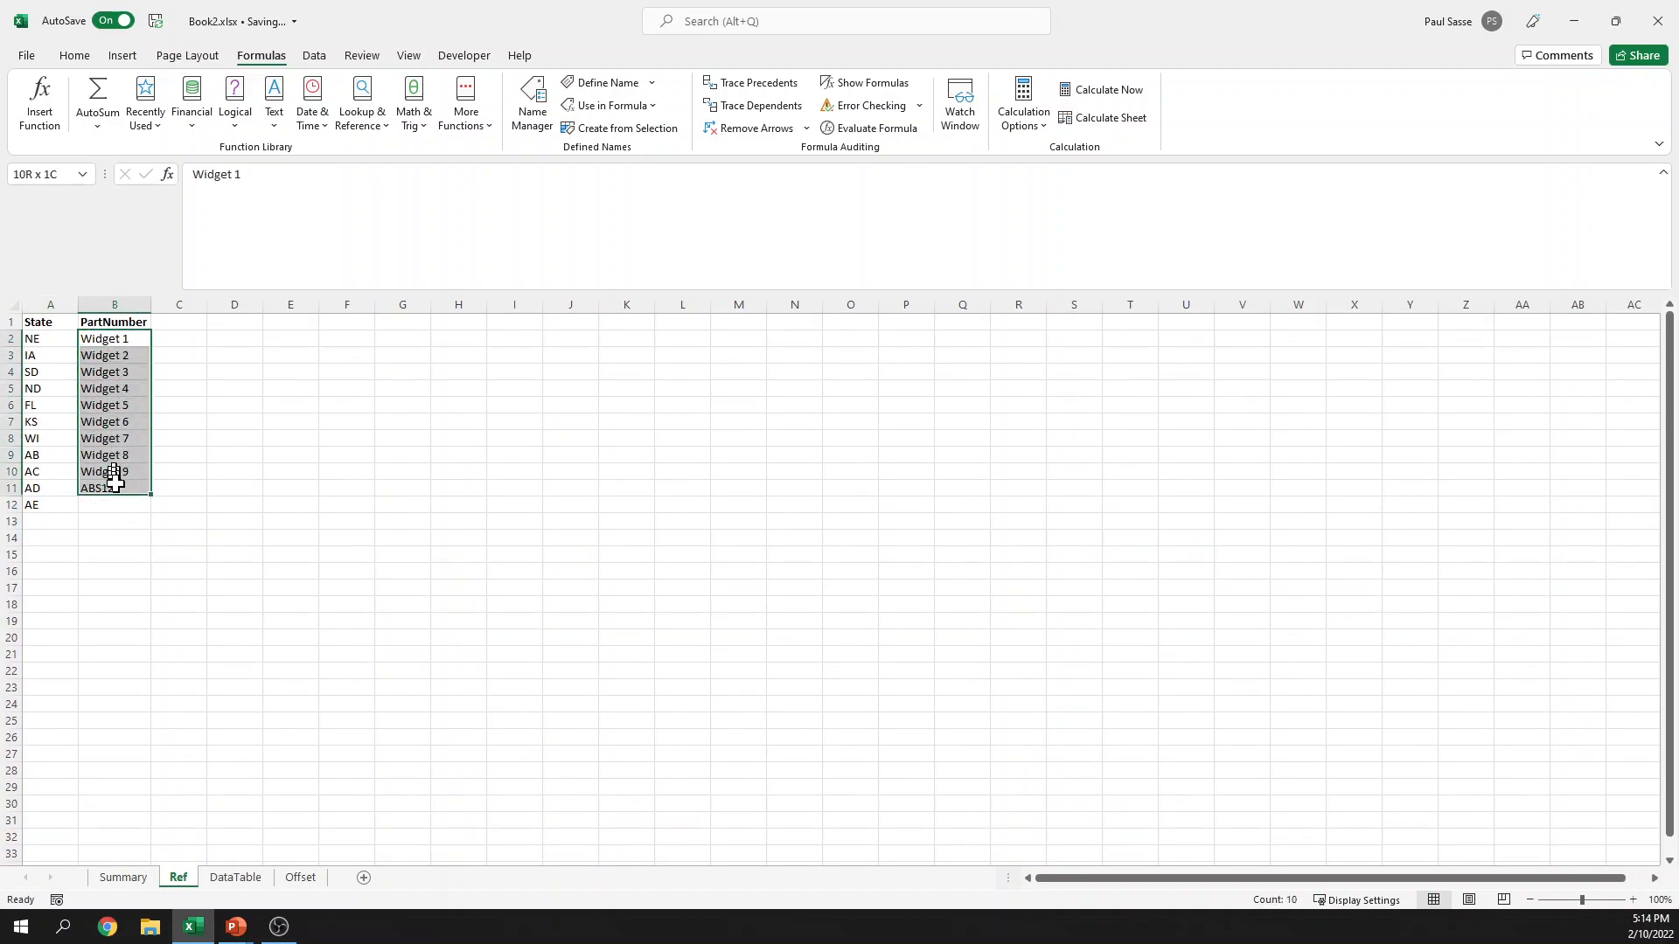
pyautogui.click(118, 521)
pyautogui.click(46, 300)
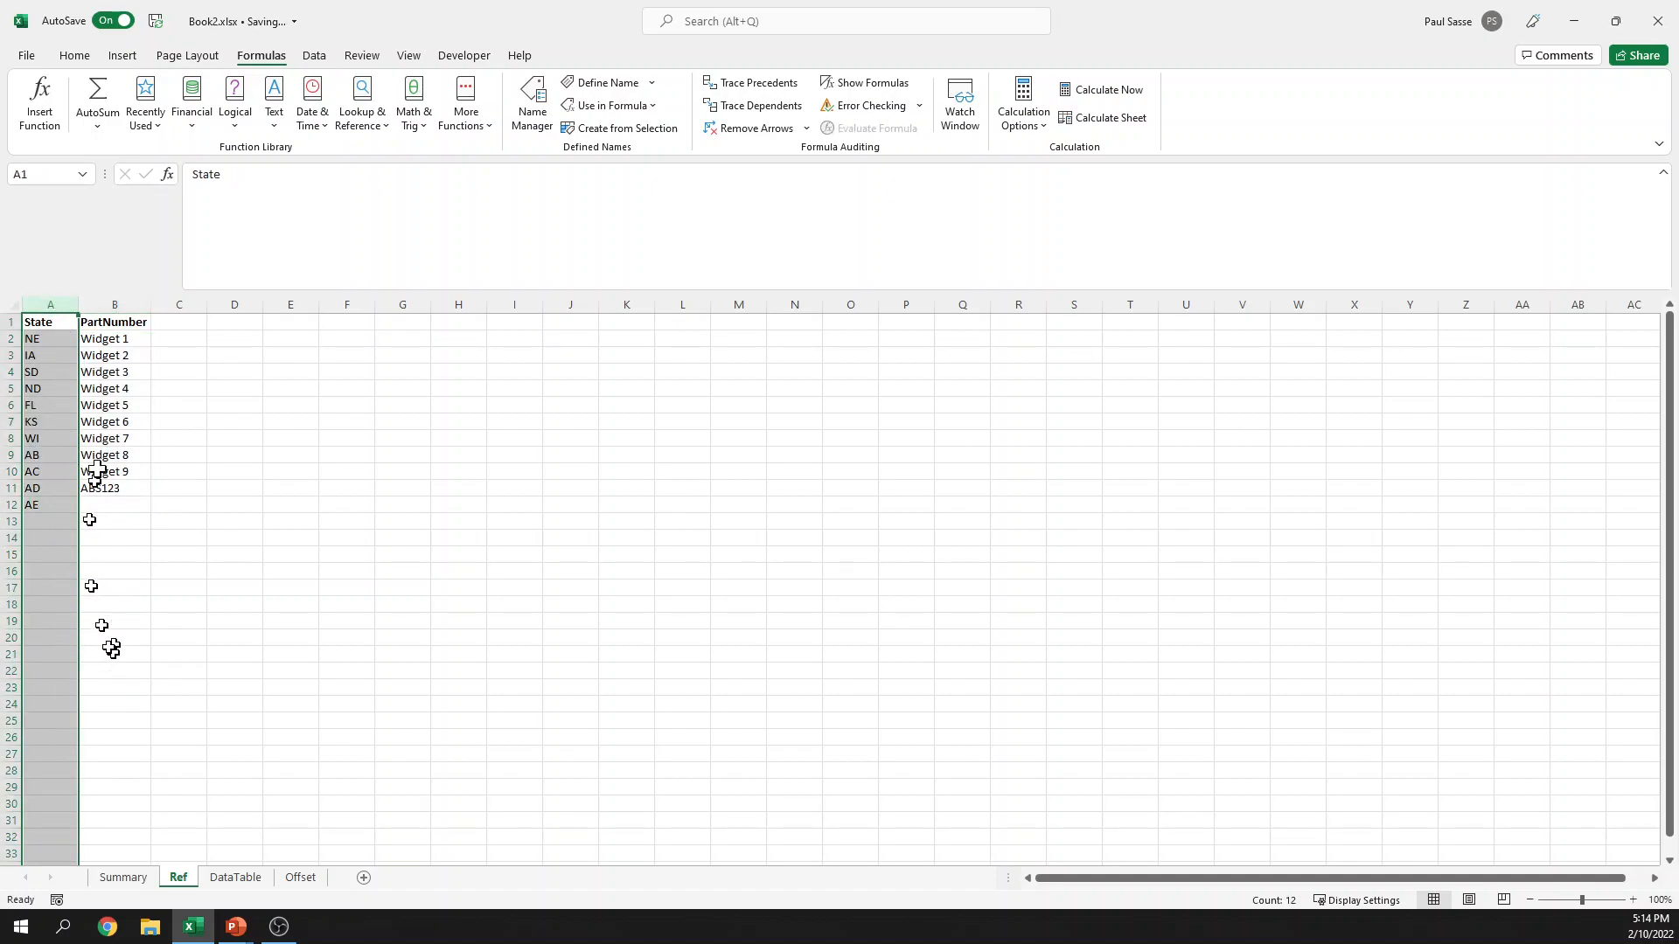
pyautogui.click(121, 304)
pyautogui.click(115, 387)
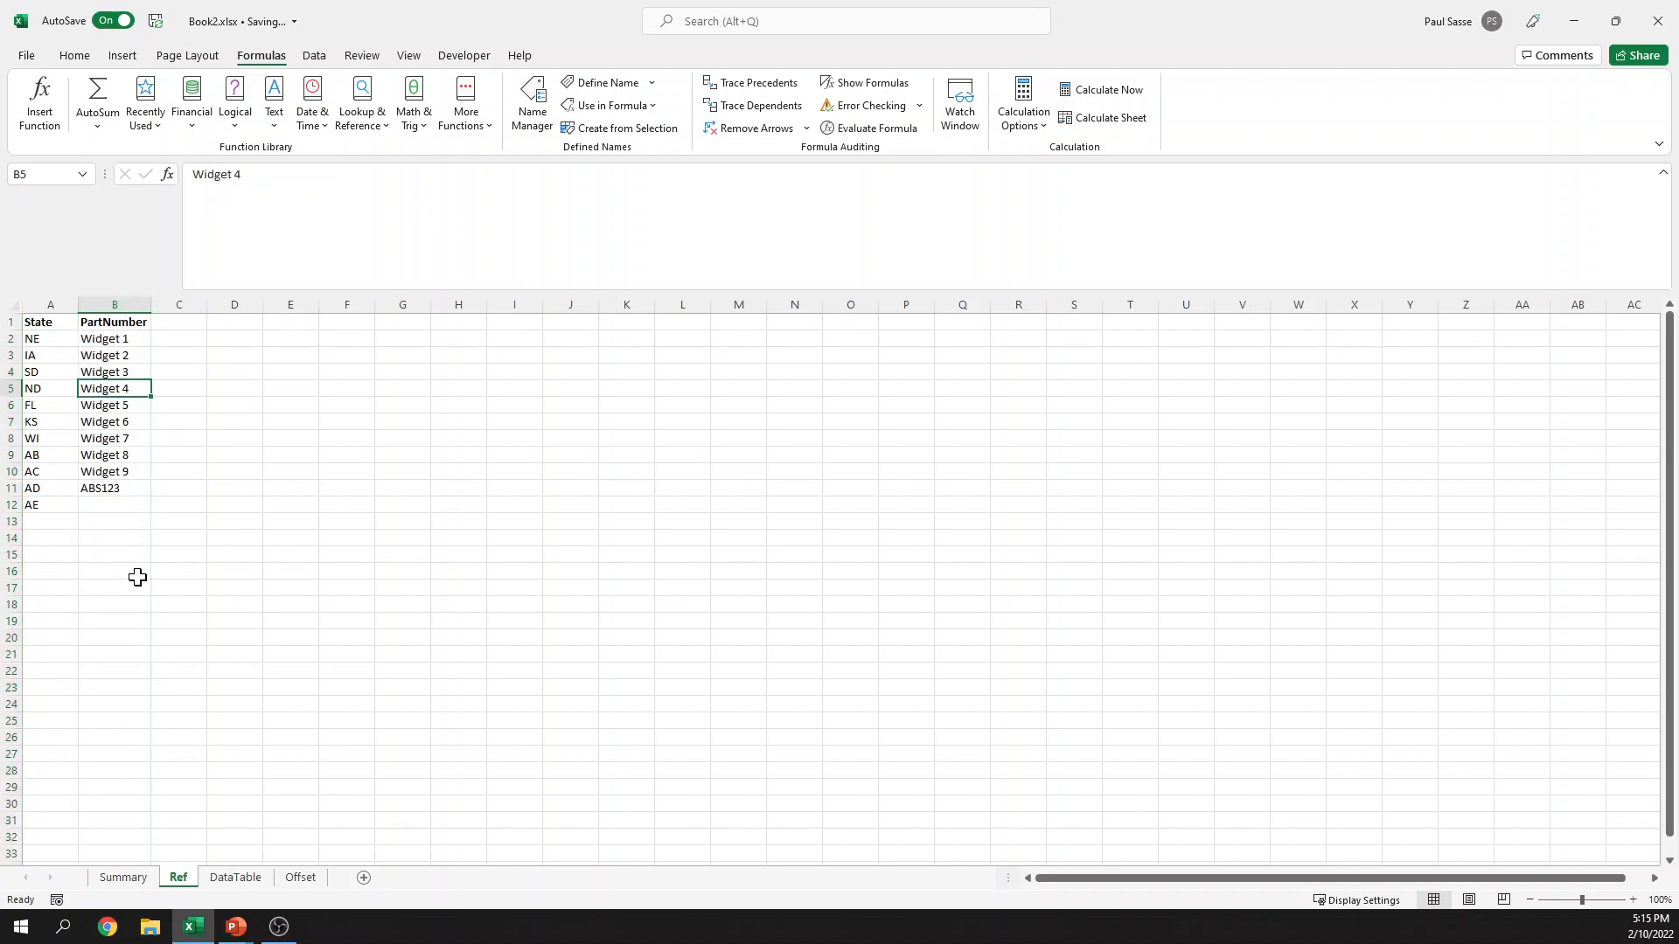
pyautogui.click(51, 302)
pyautogui.click(114, 306)
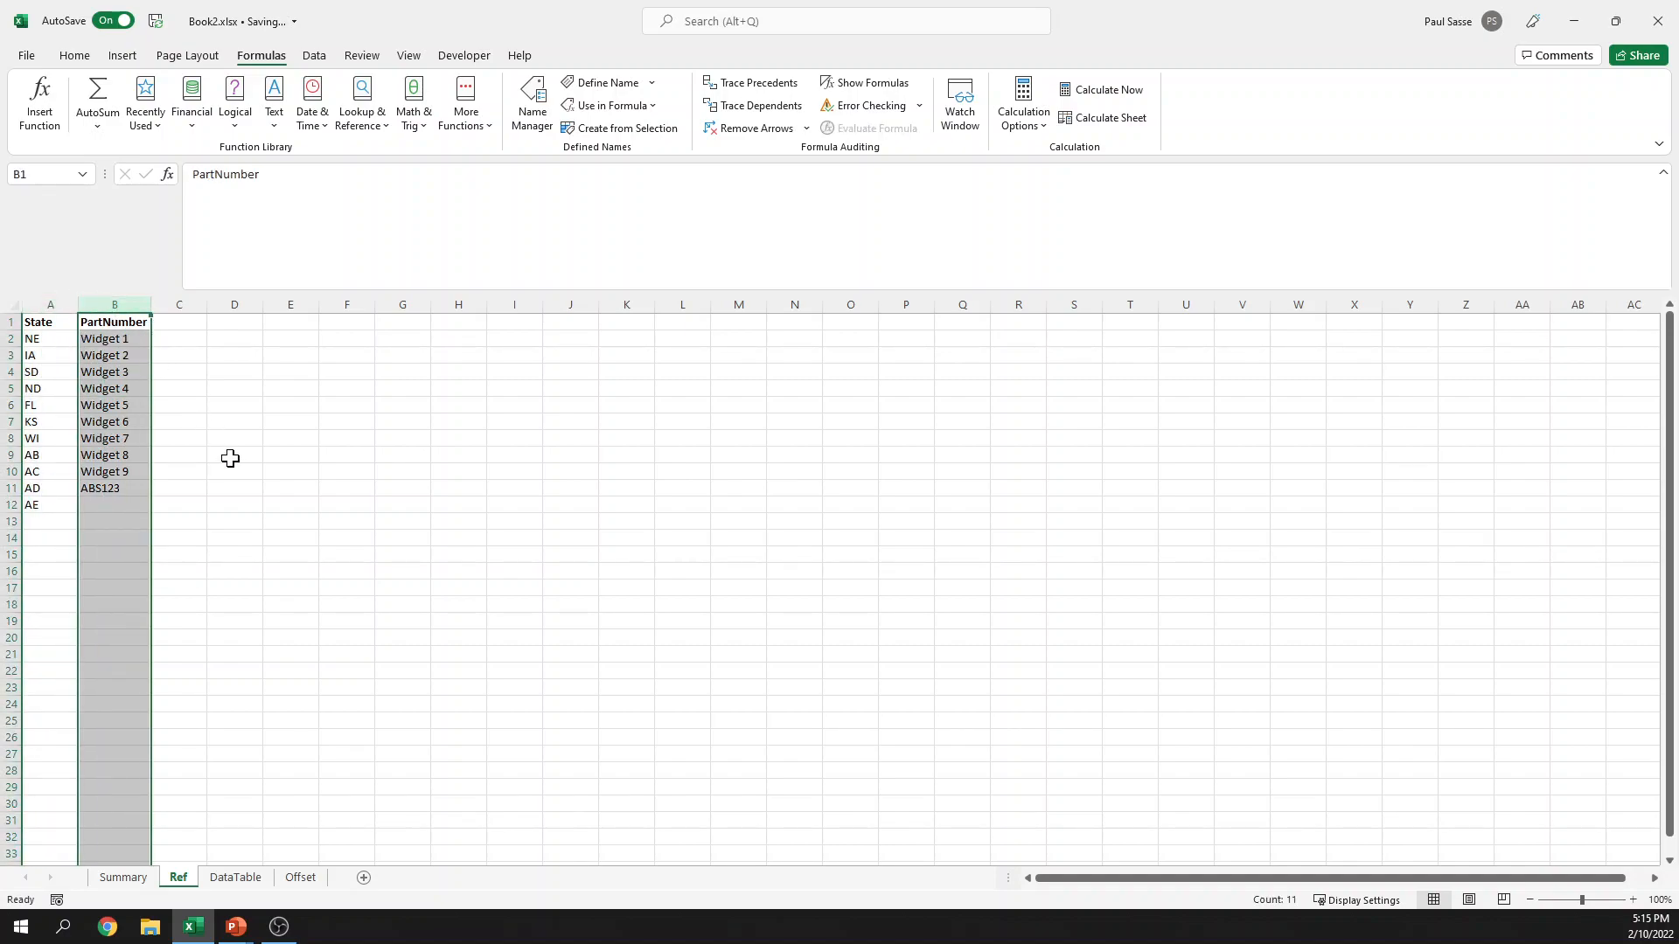
pyautogui.click(194, 437)
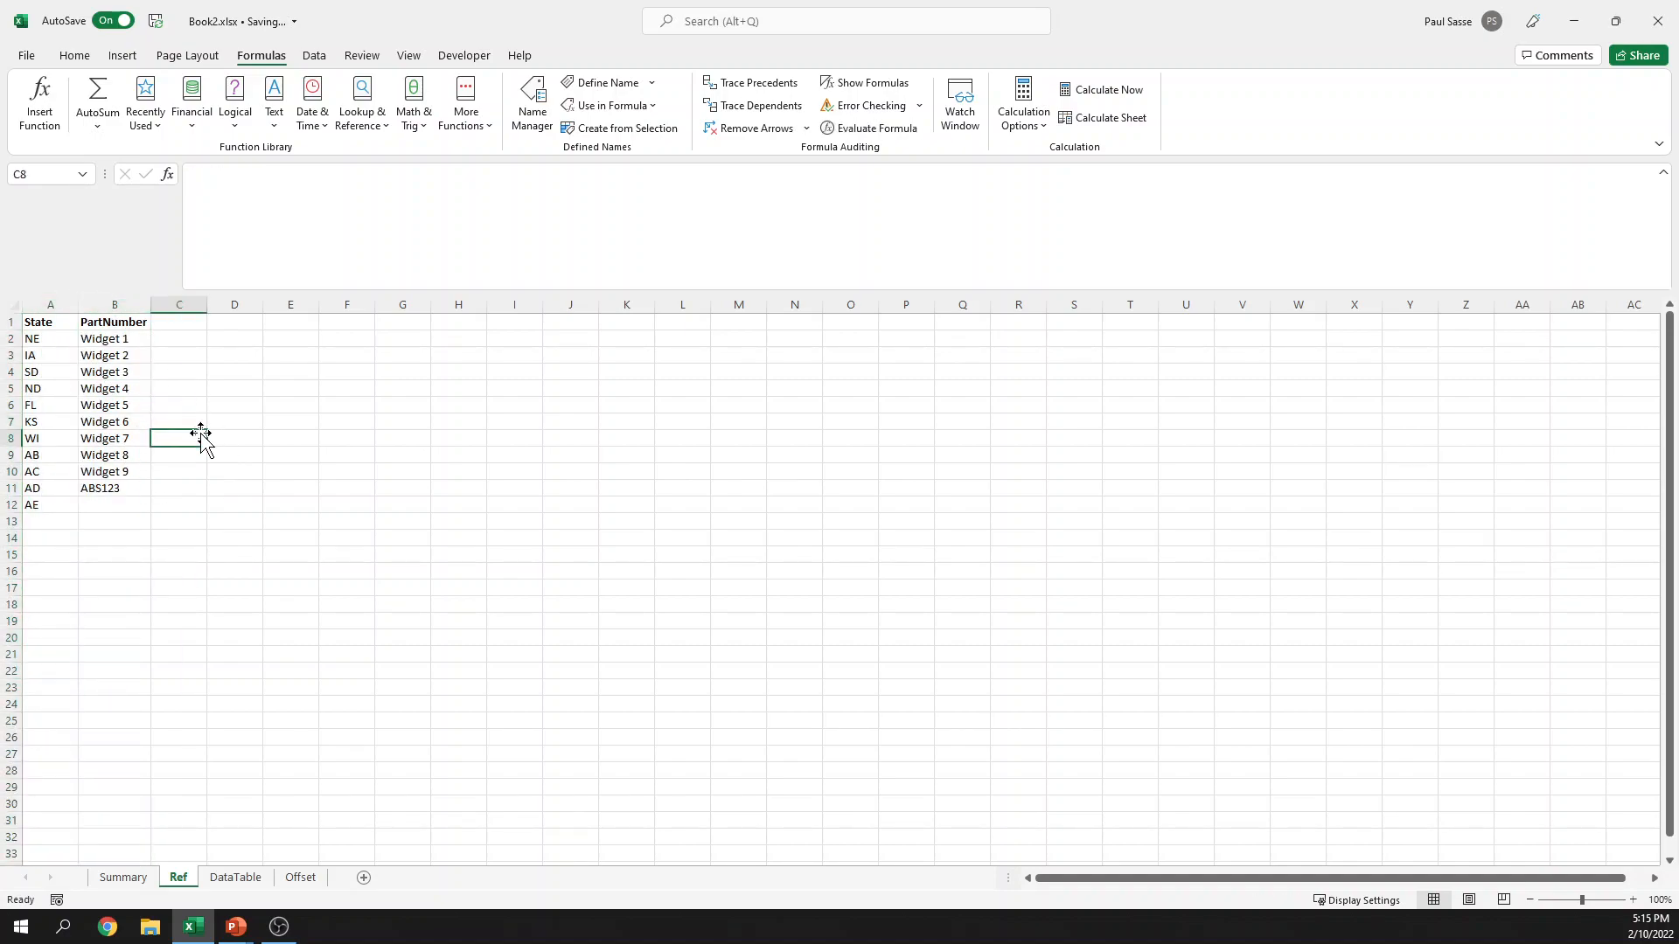
pyautogui.click(51, 305)
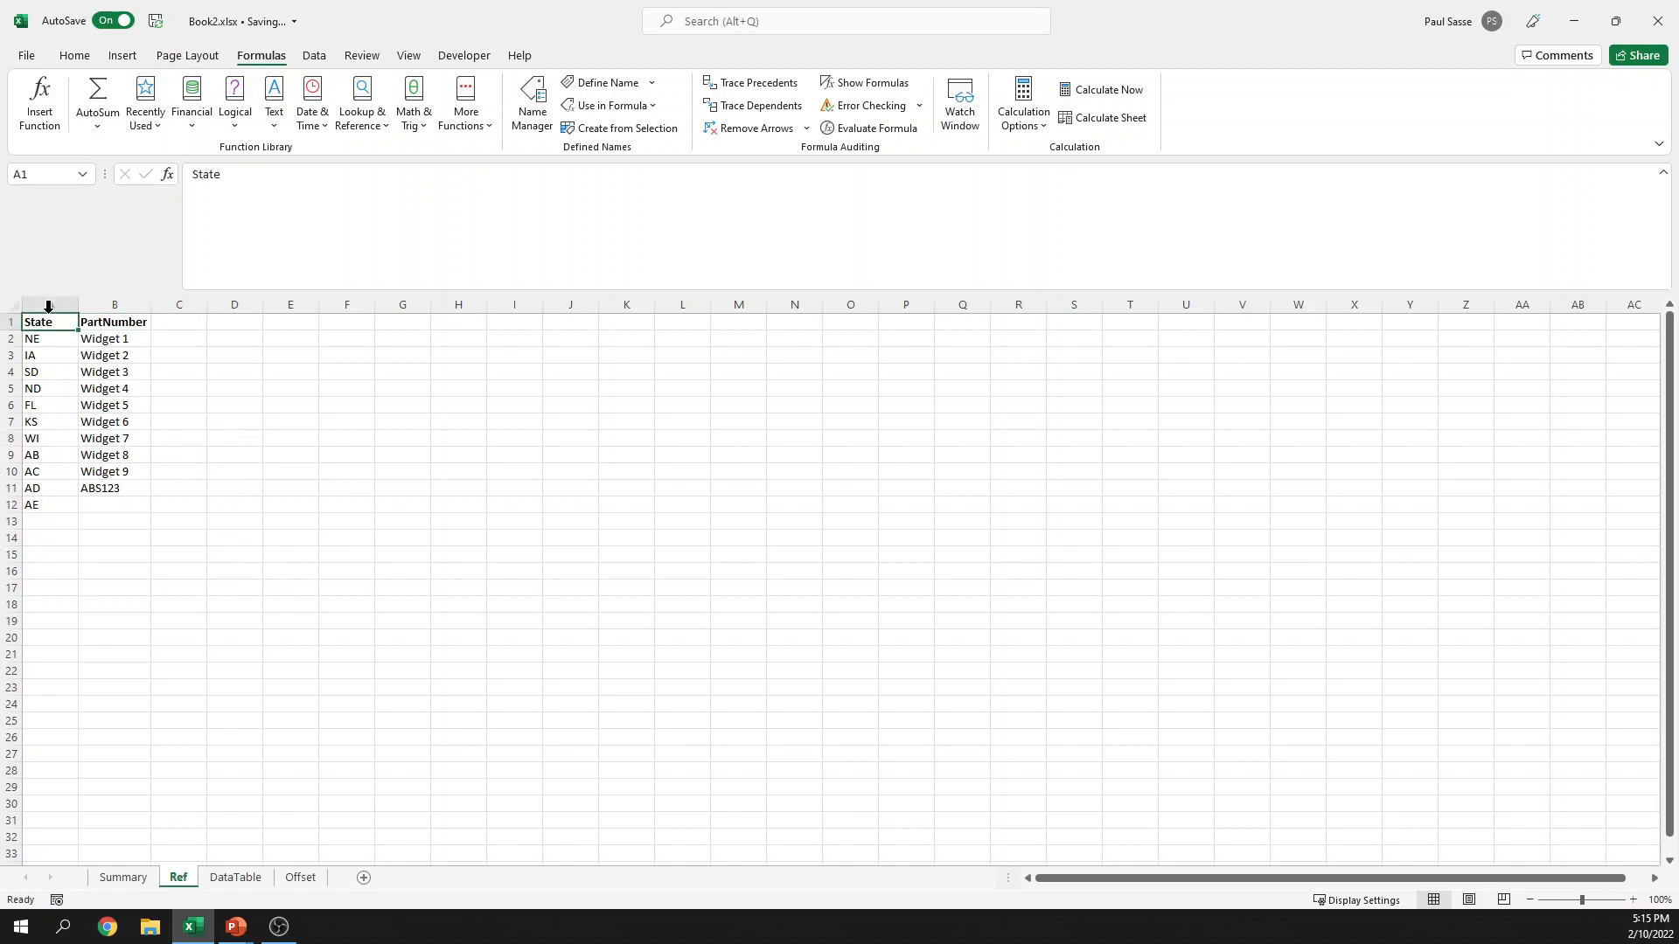
# Step: Enter =OFFSET(A1,2,4,1,1) in cell N7 of the Offset sheet
pyautogui.click(301, 878)
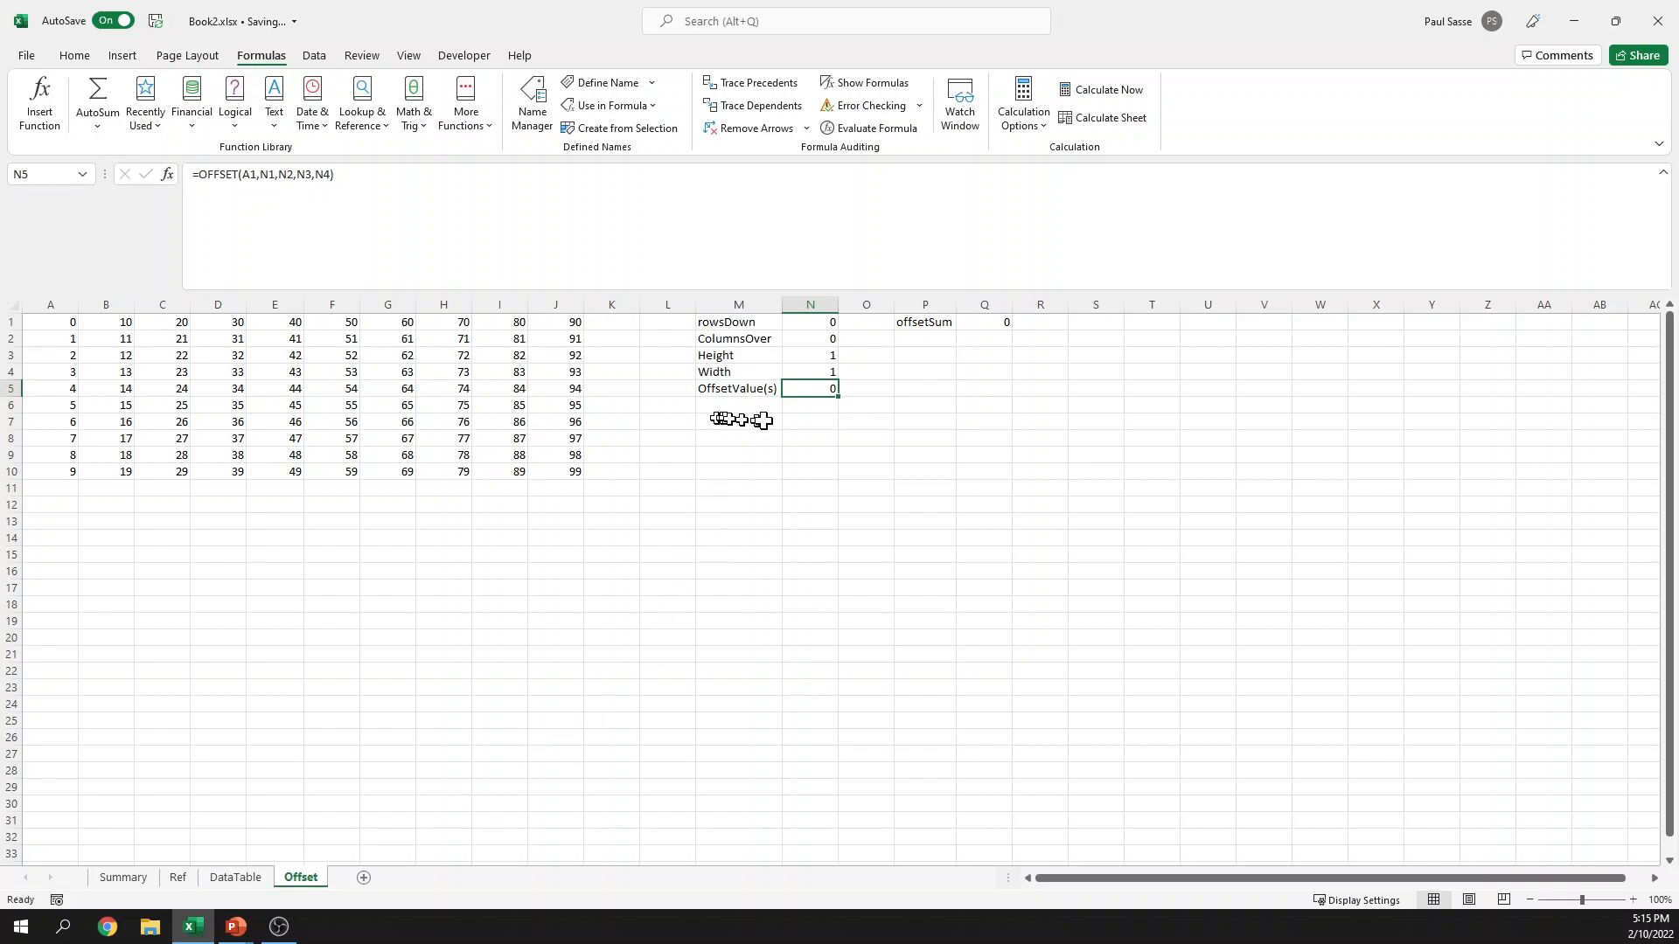
pyautogui.click(816, 425)
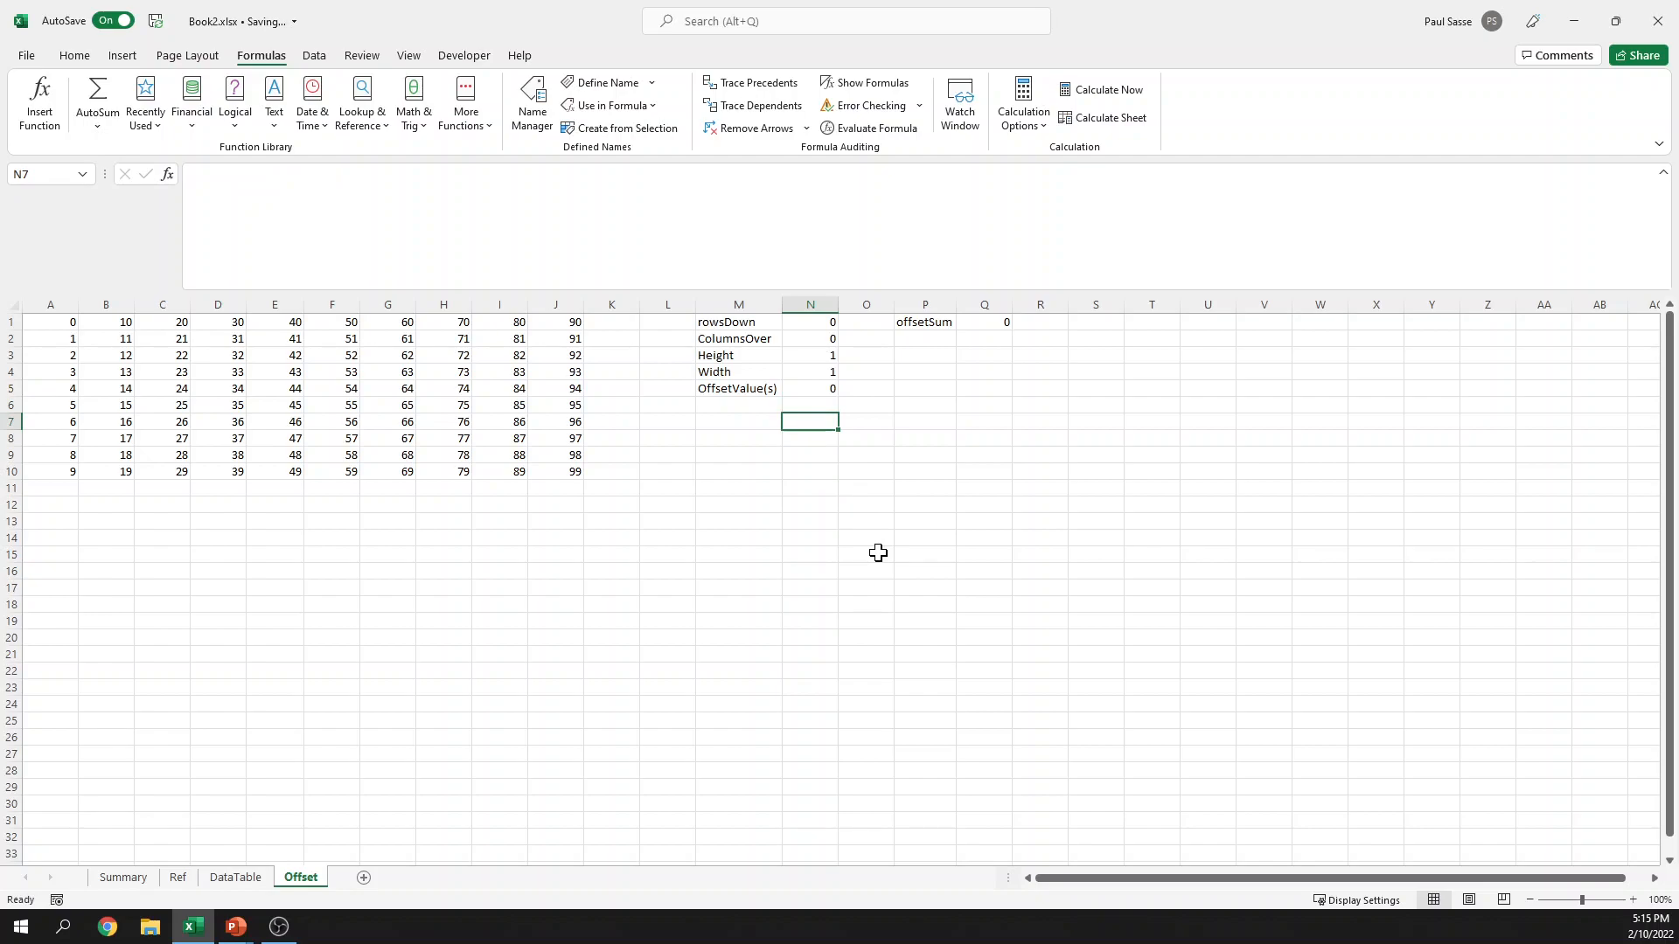
pyautogui.write('=offset(')
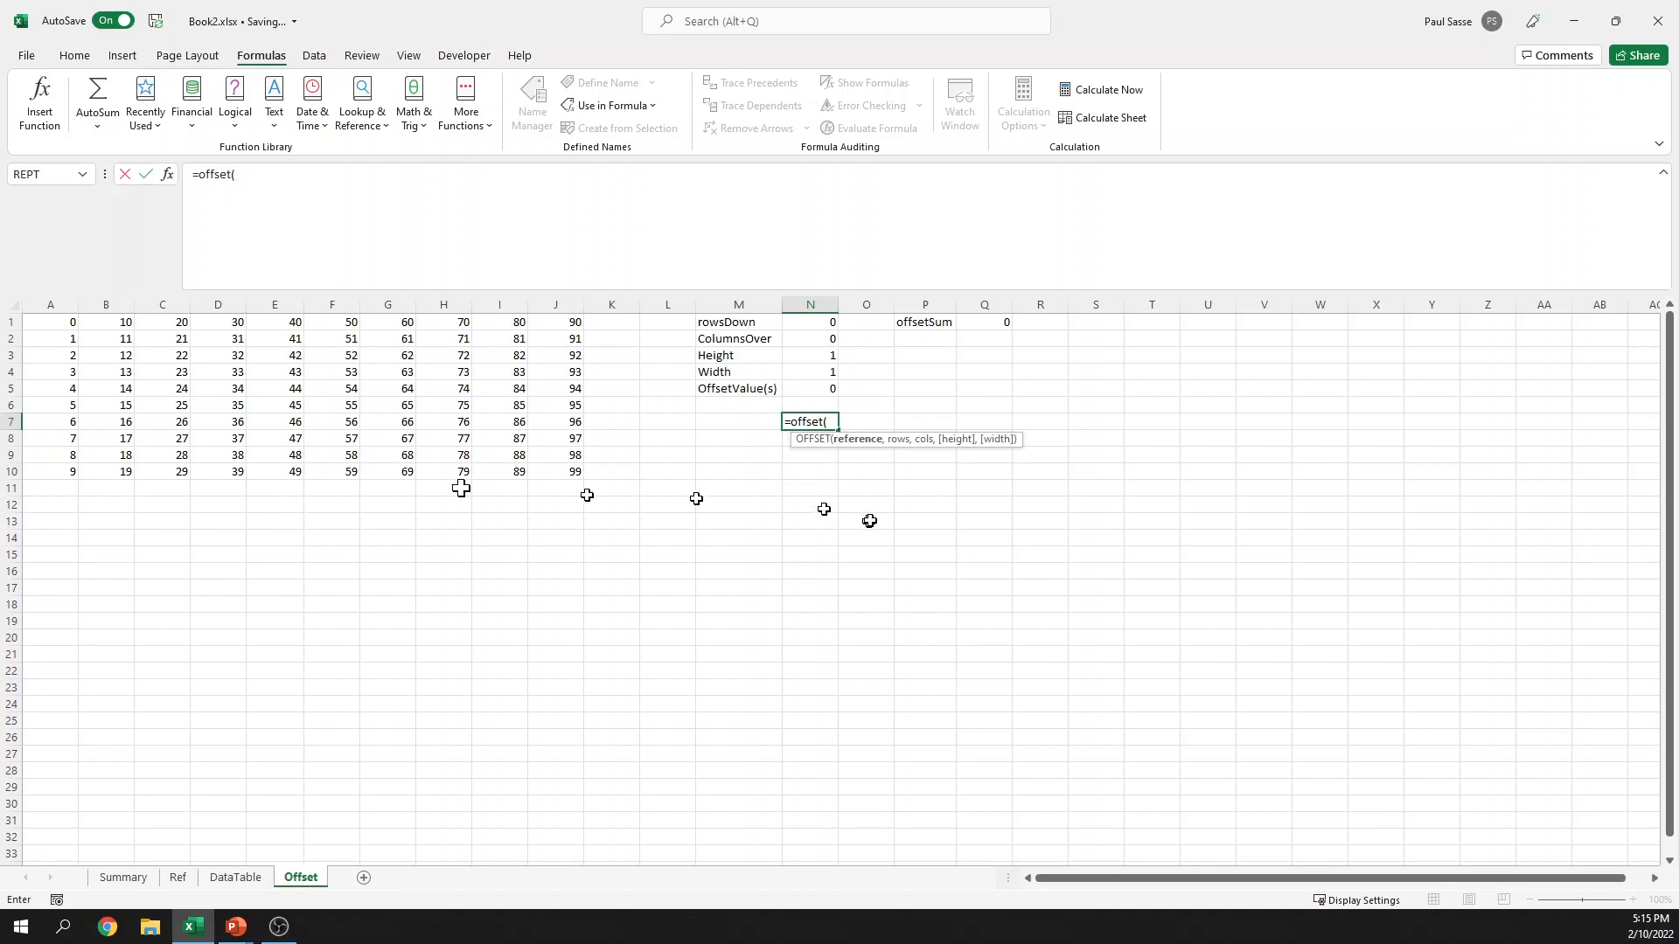
pyautogui.click(53, 325)
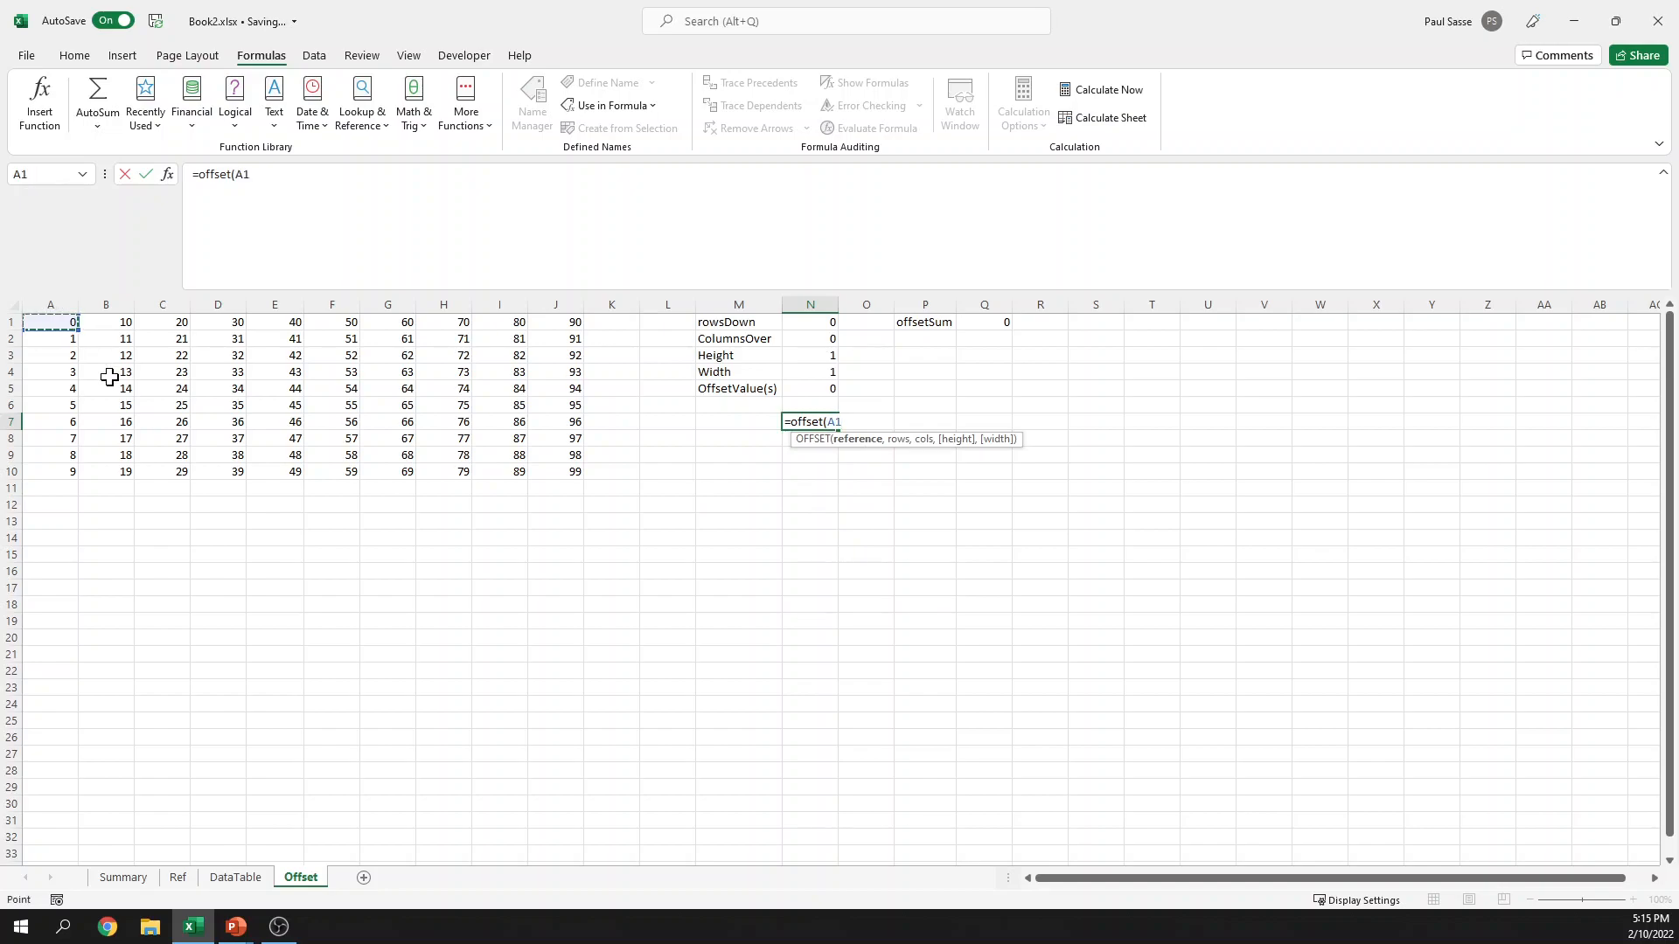
pyautogui.write(',')
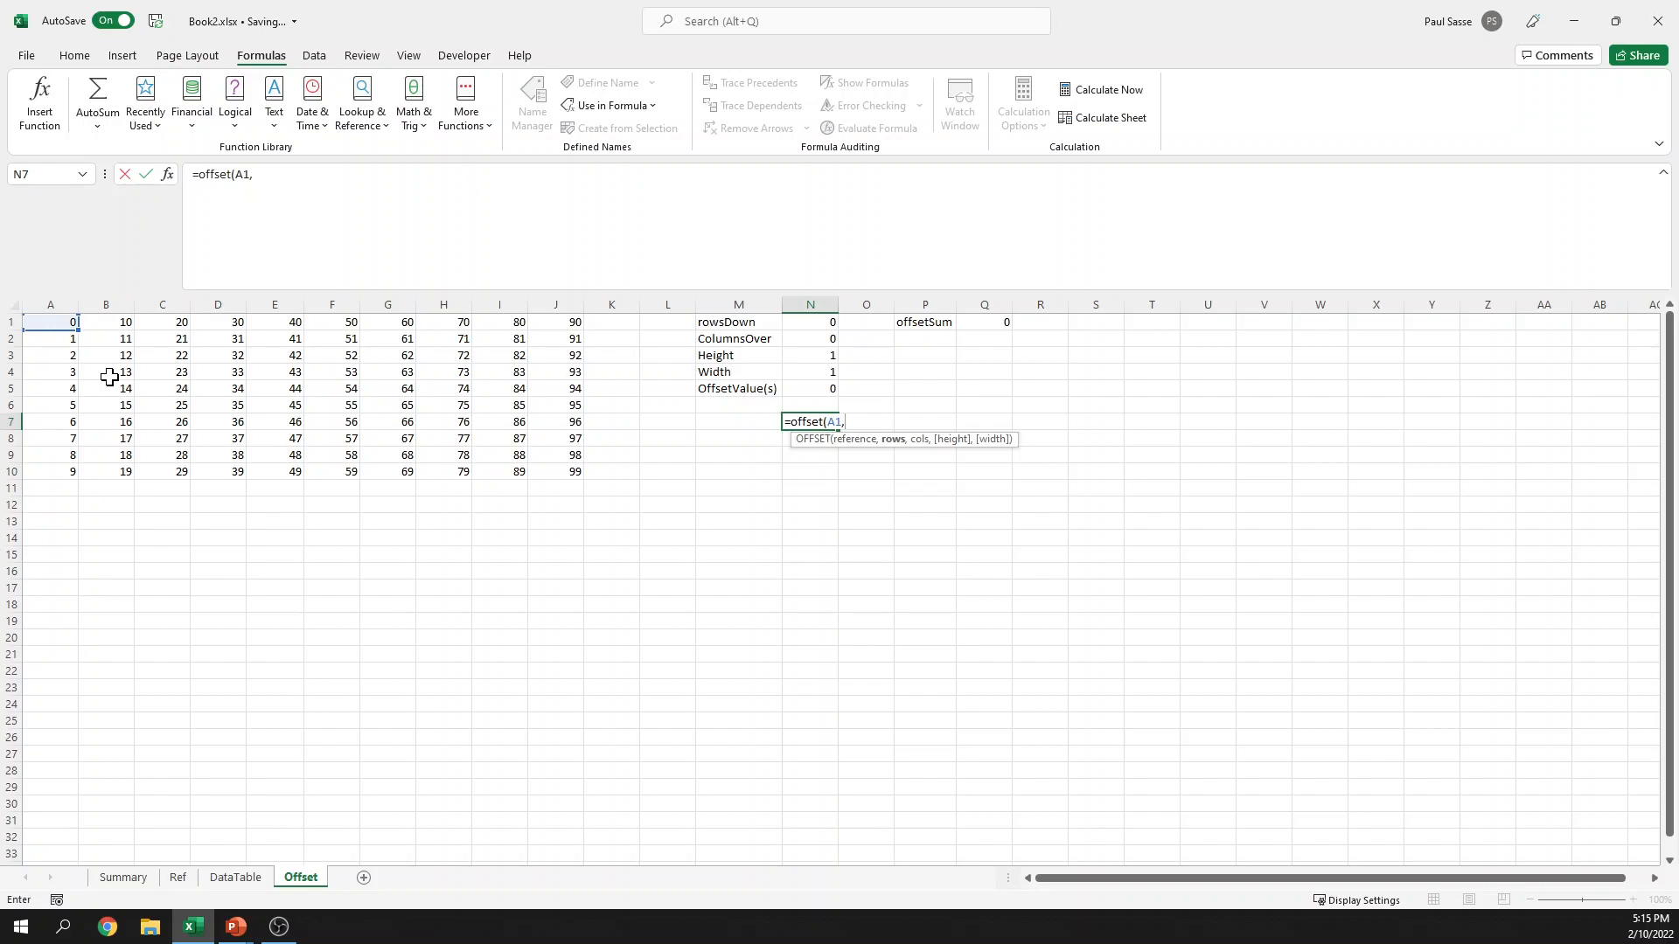
pyautogui.write('2,4,1,1')
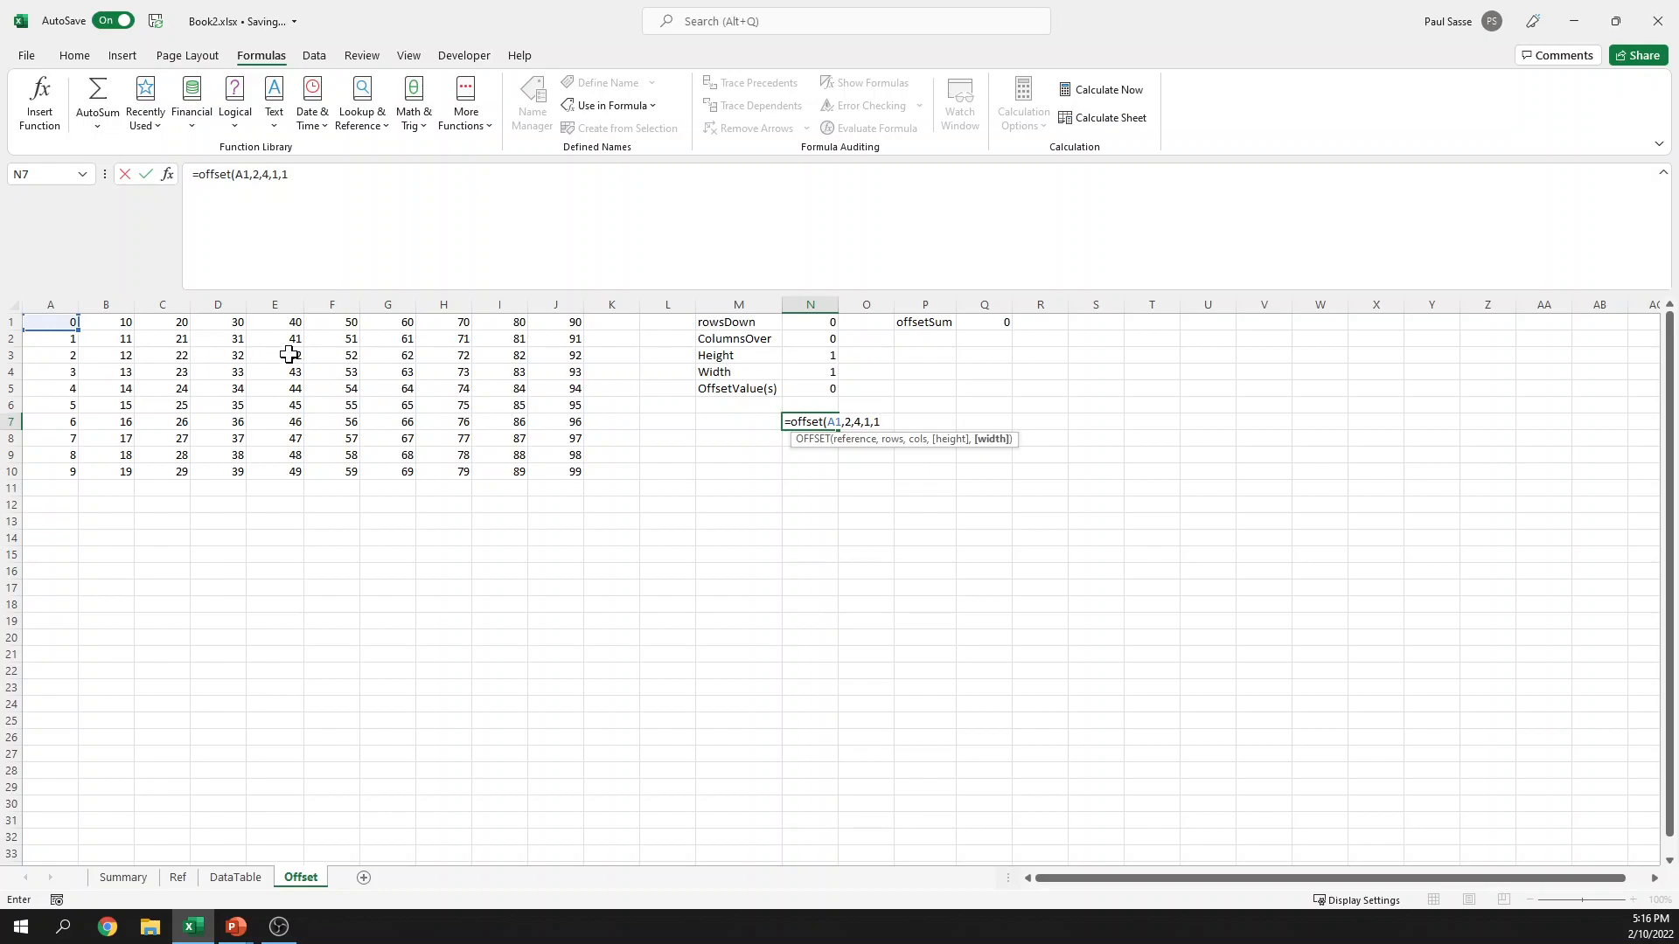
pyautogui.write(')')
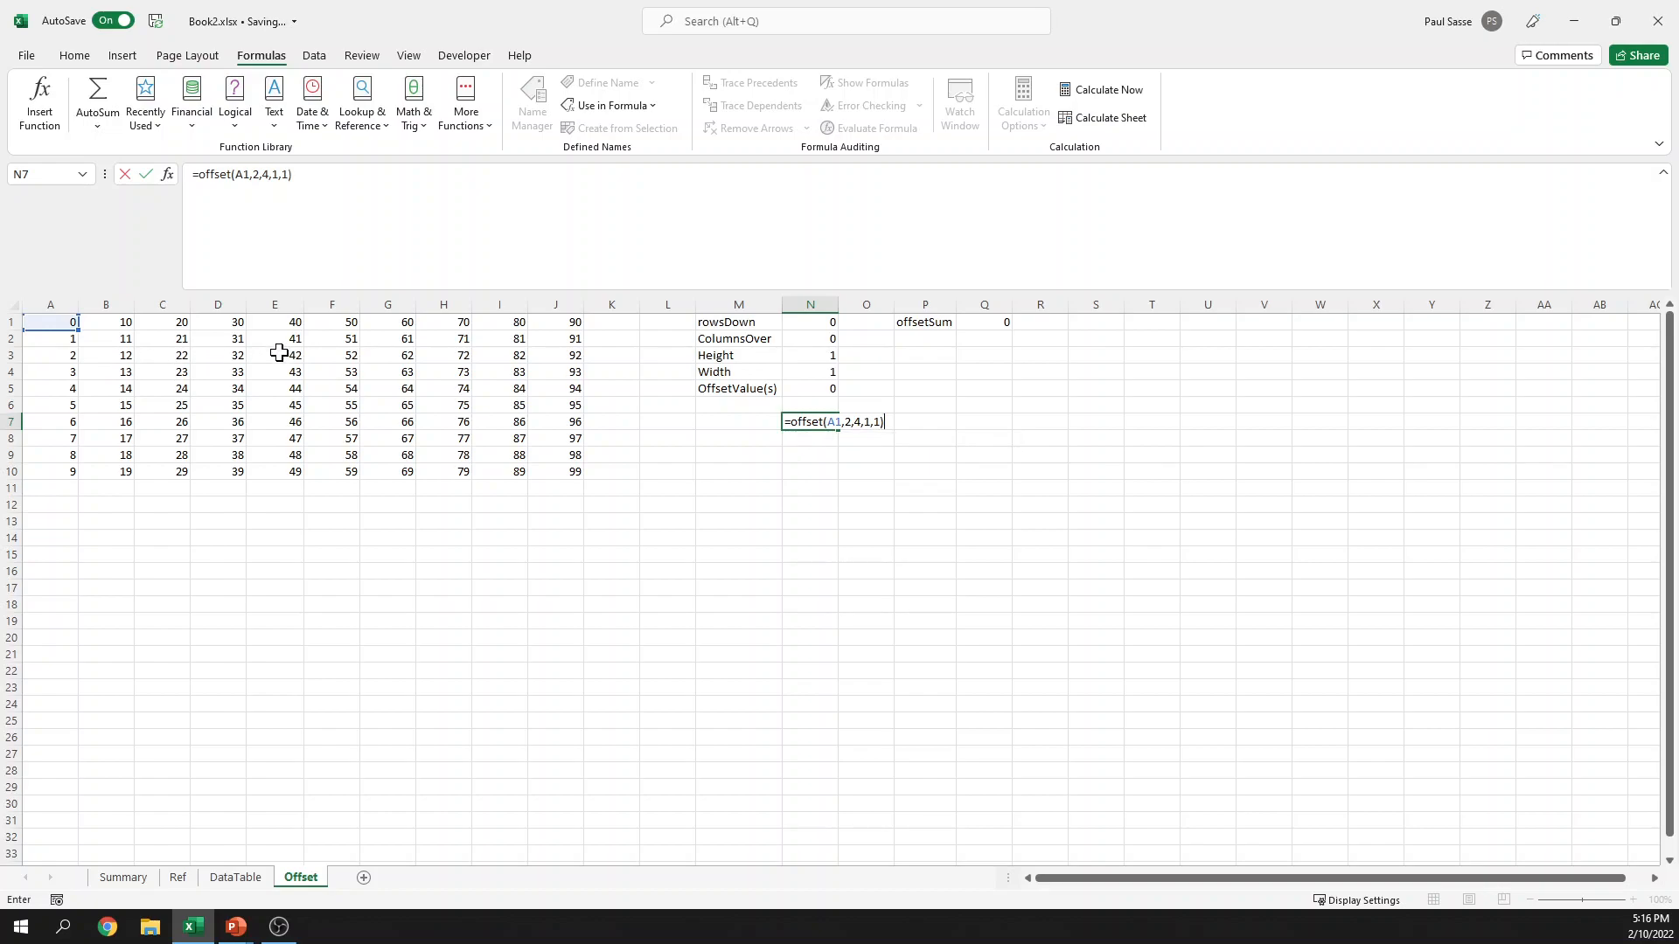
pyautogui.hotkey('ctrl', 'Return')
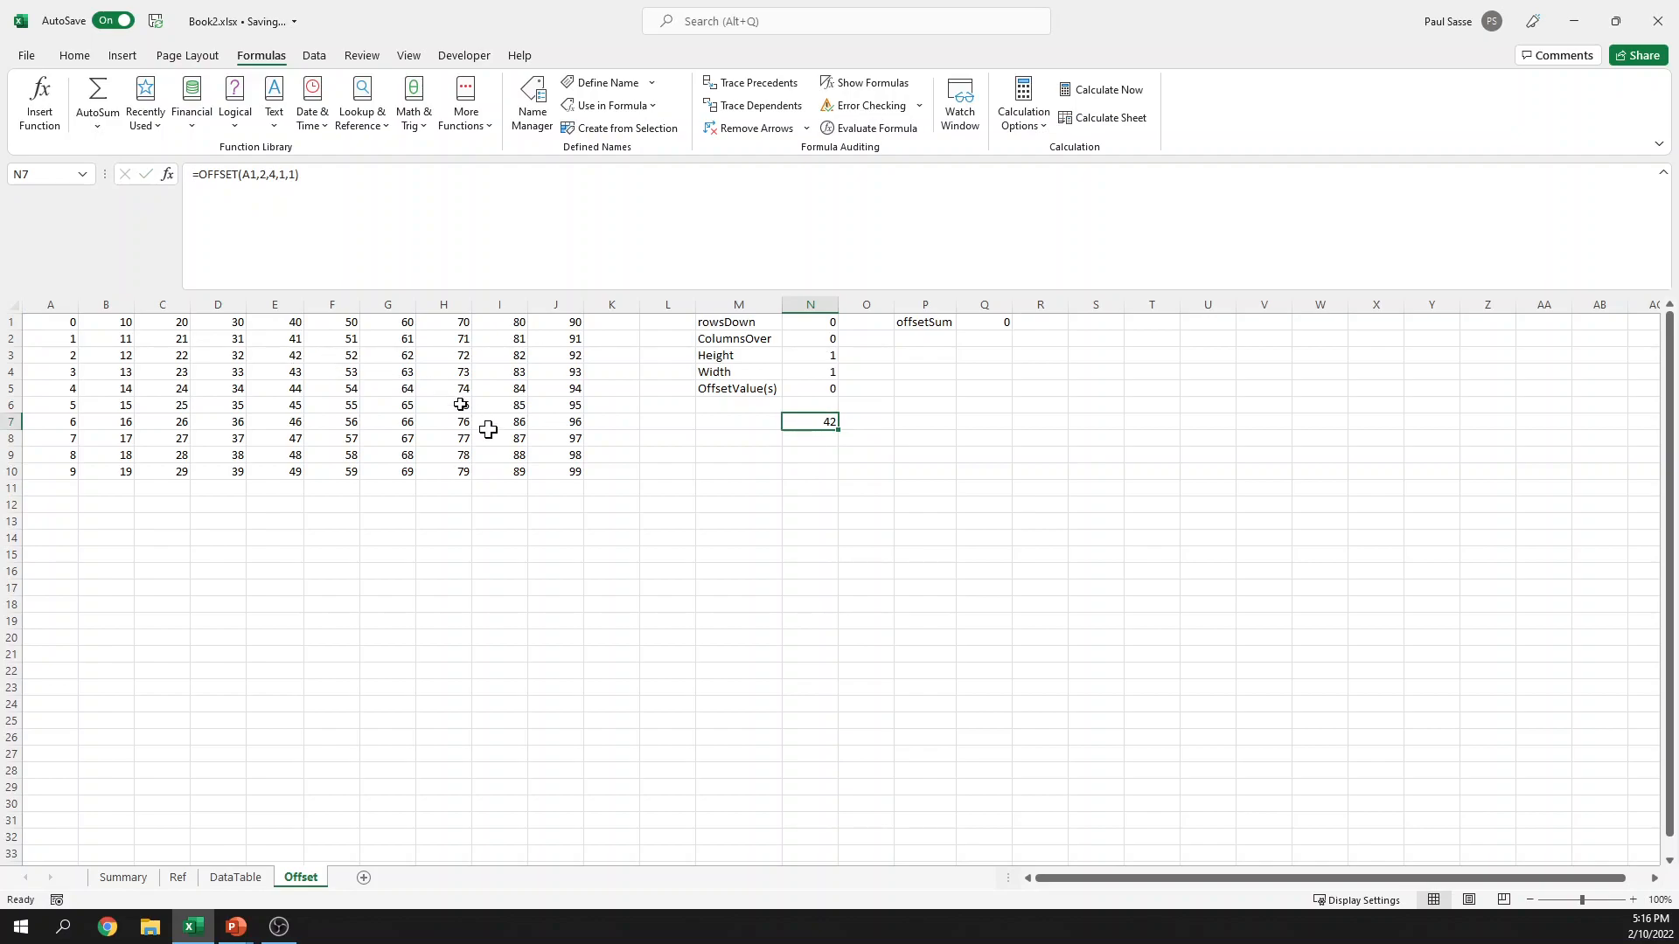
# Step: Replace the formula in N7 with the direct reference =E3, and clear the cell again
pyautogui.write('=')
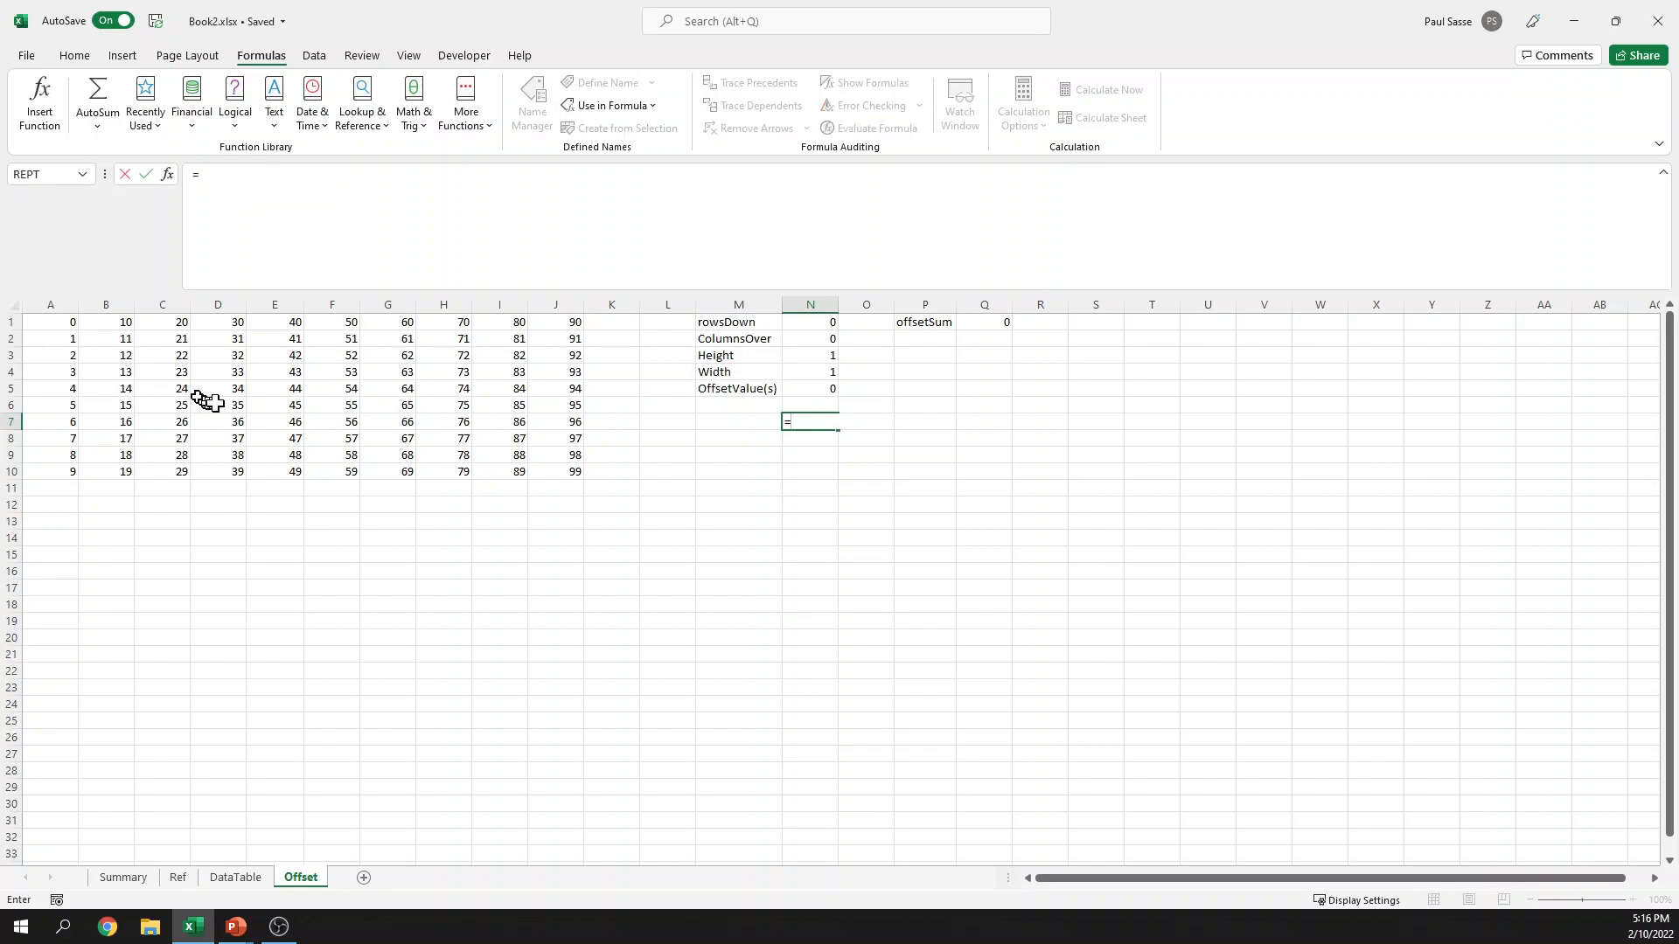
pyautogui.click(292, 354)
pyautogui.press('Return')
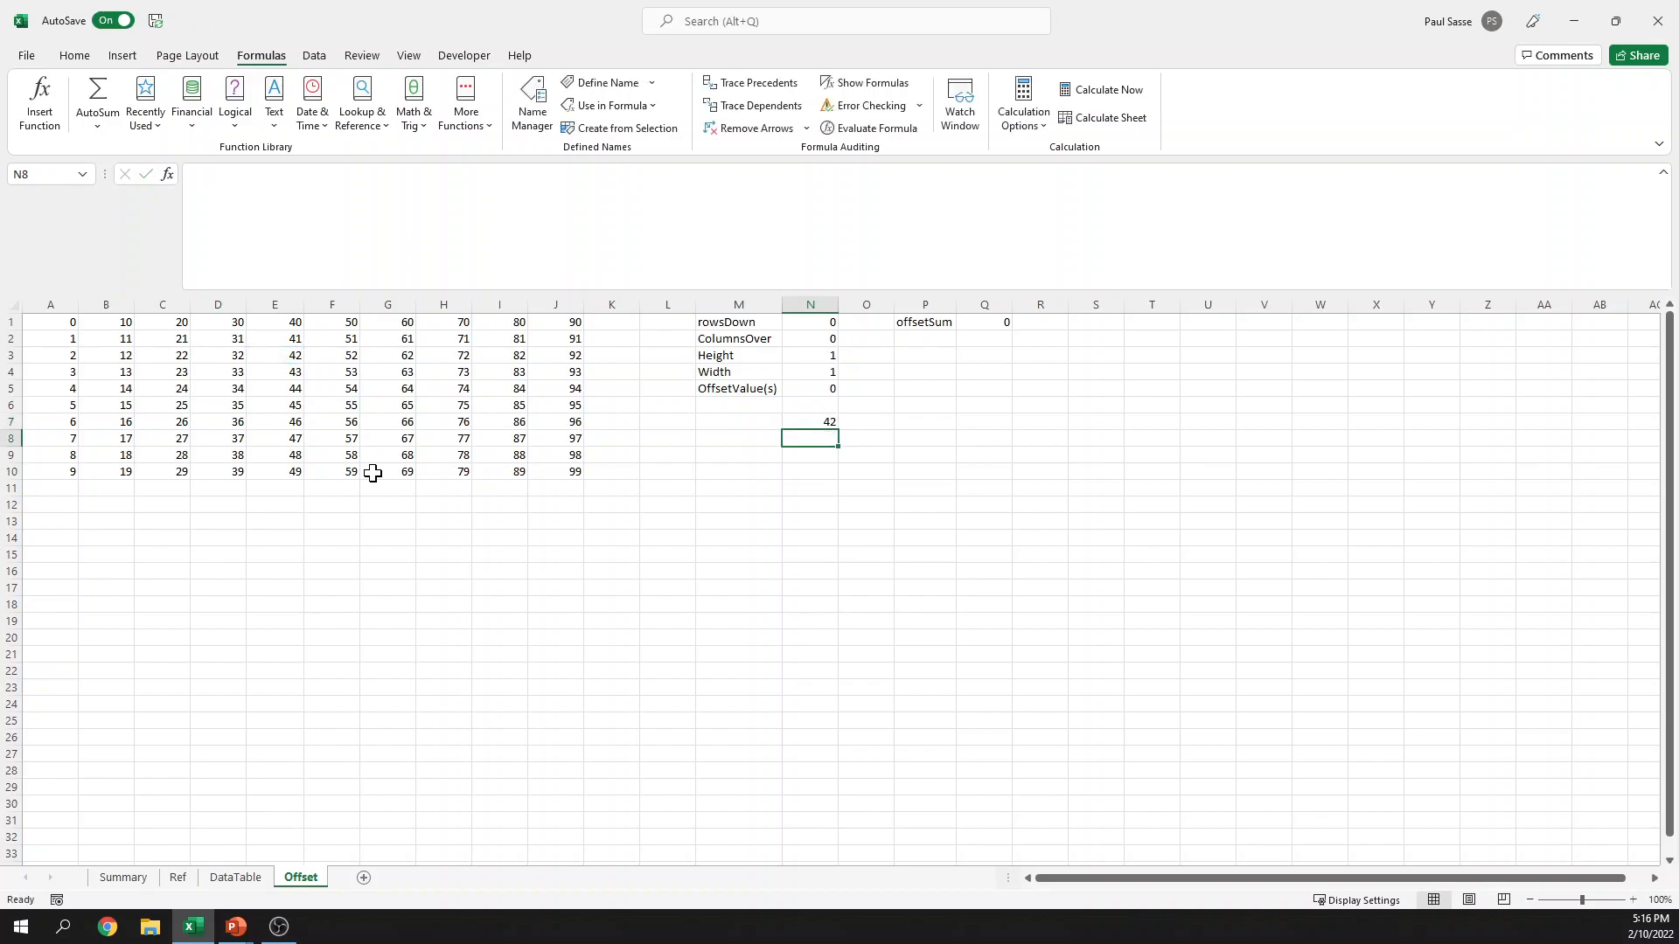
pyautogui.press('Up')
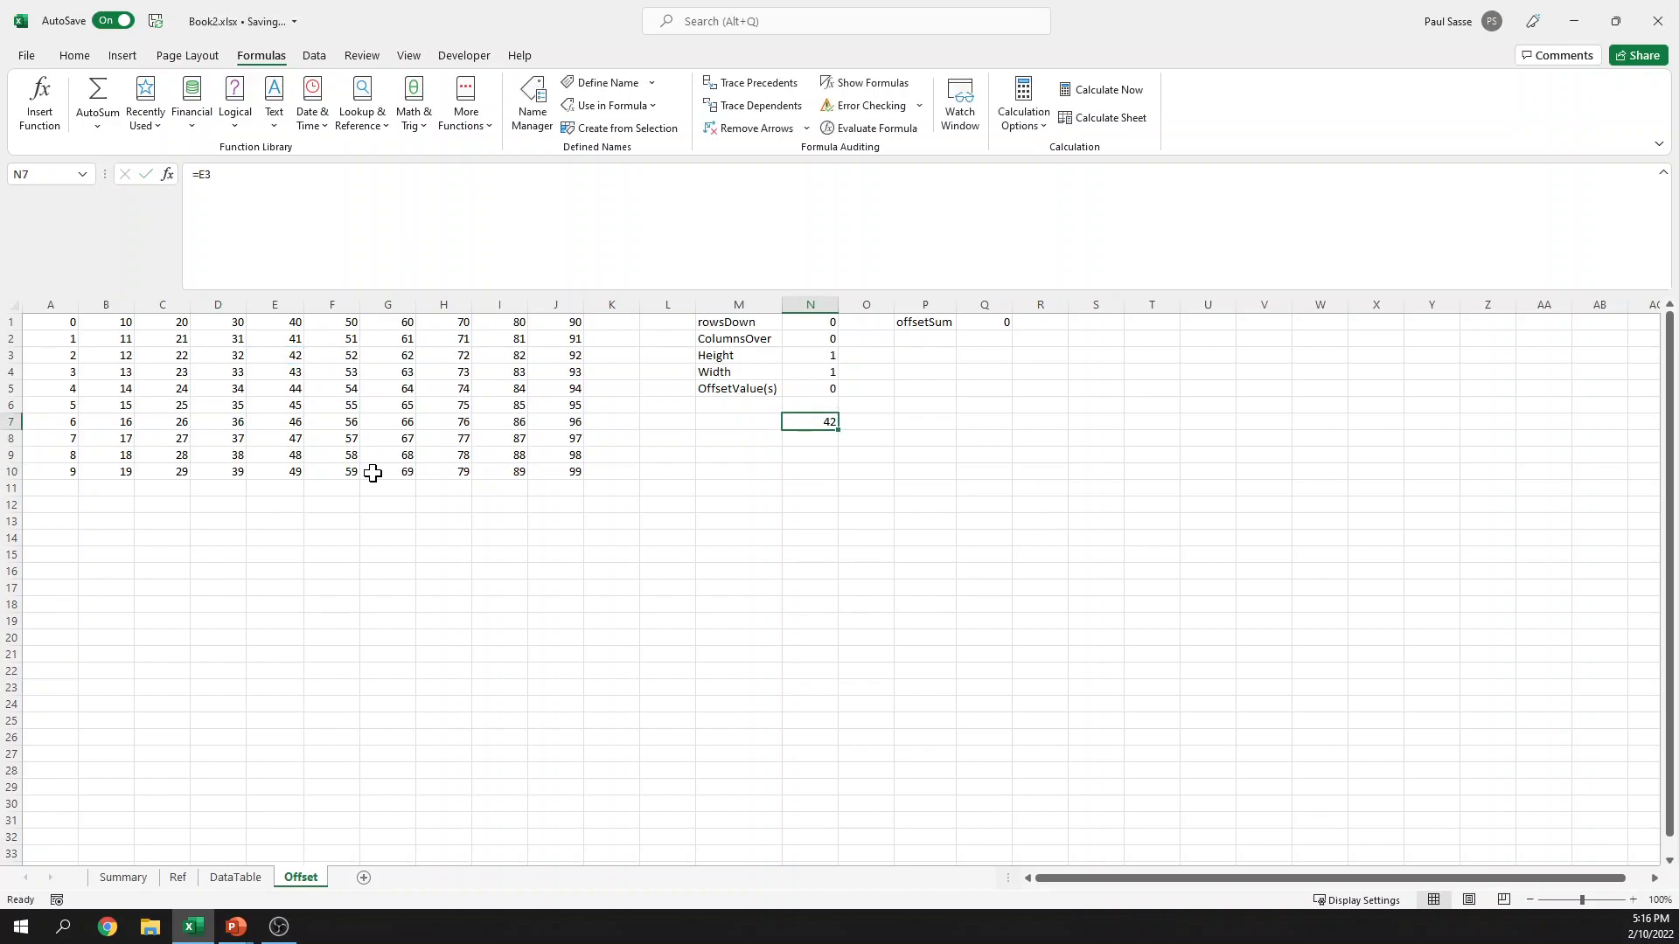
pyautogui.press('Delete')
pyautogui.write('=')
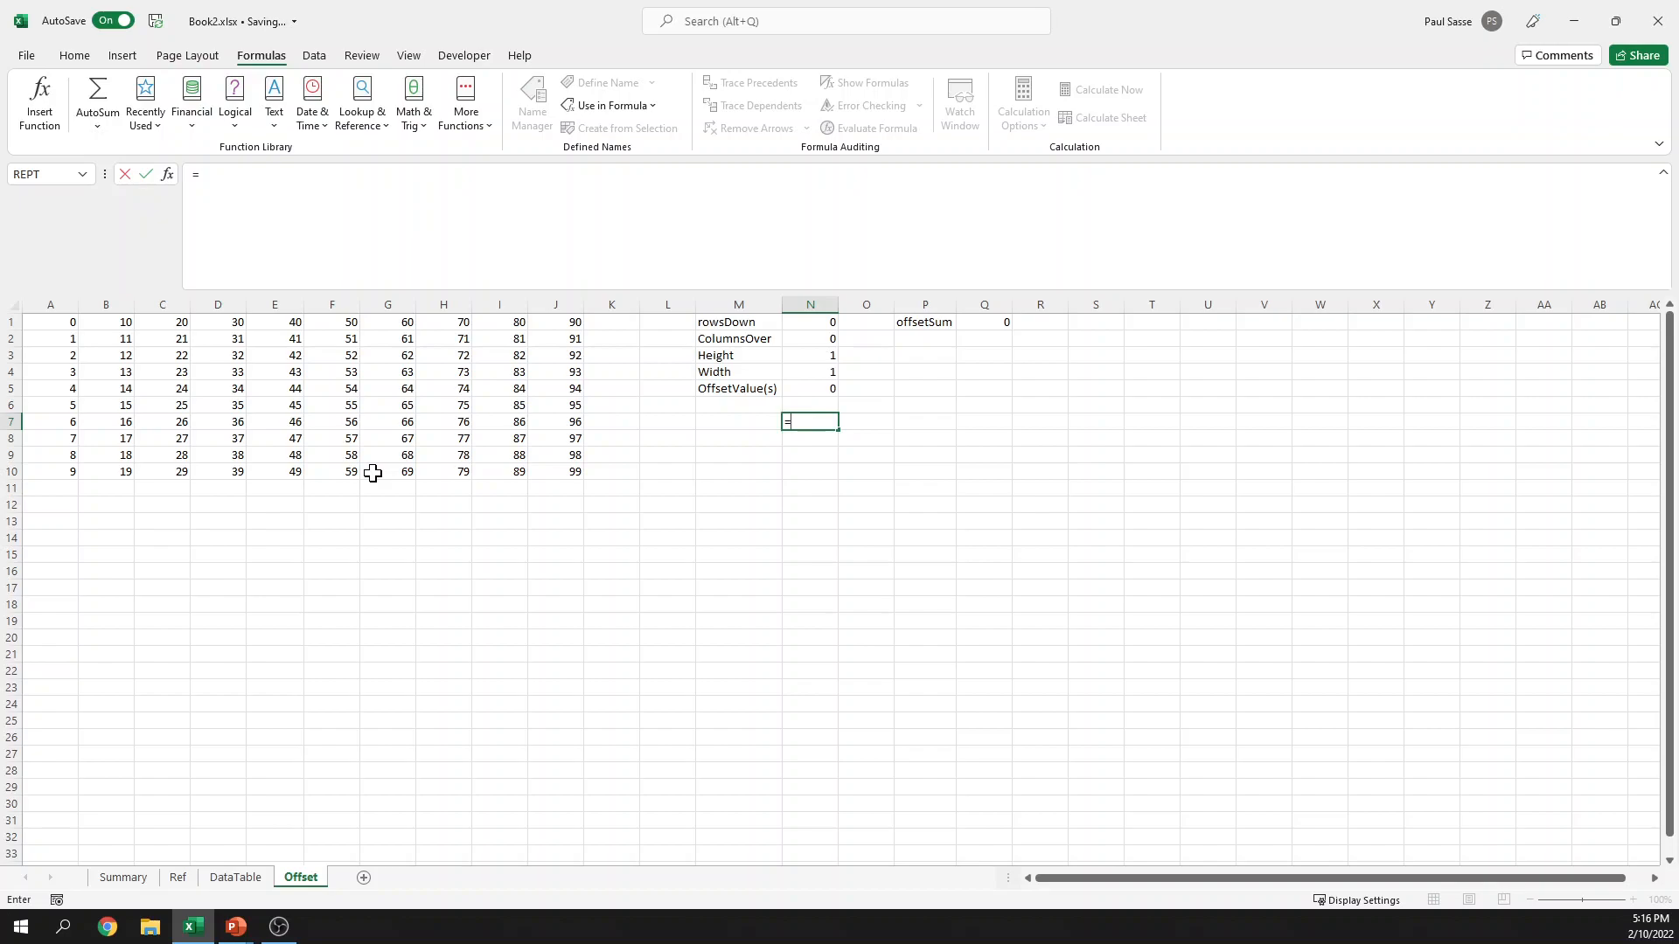
pyautogui.click(297, 356)
pyautogui.press('Return')
pyautogui.press('Up')
pyautogui.press('Delete')
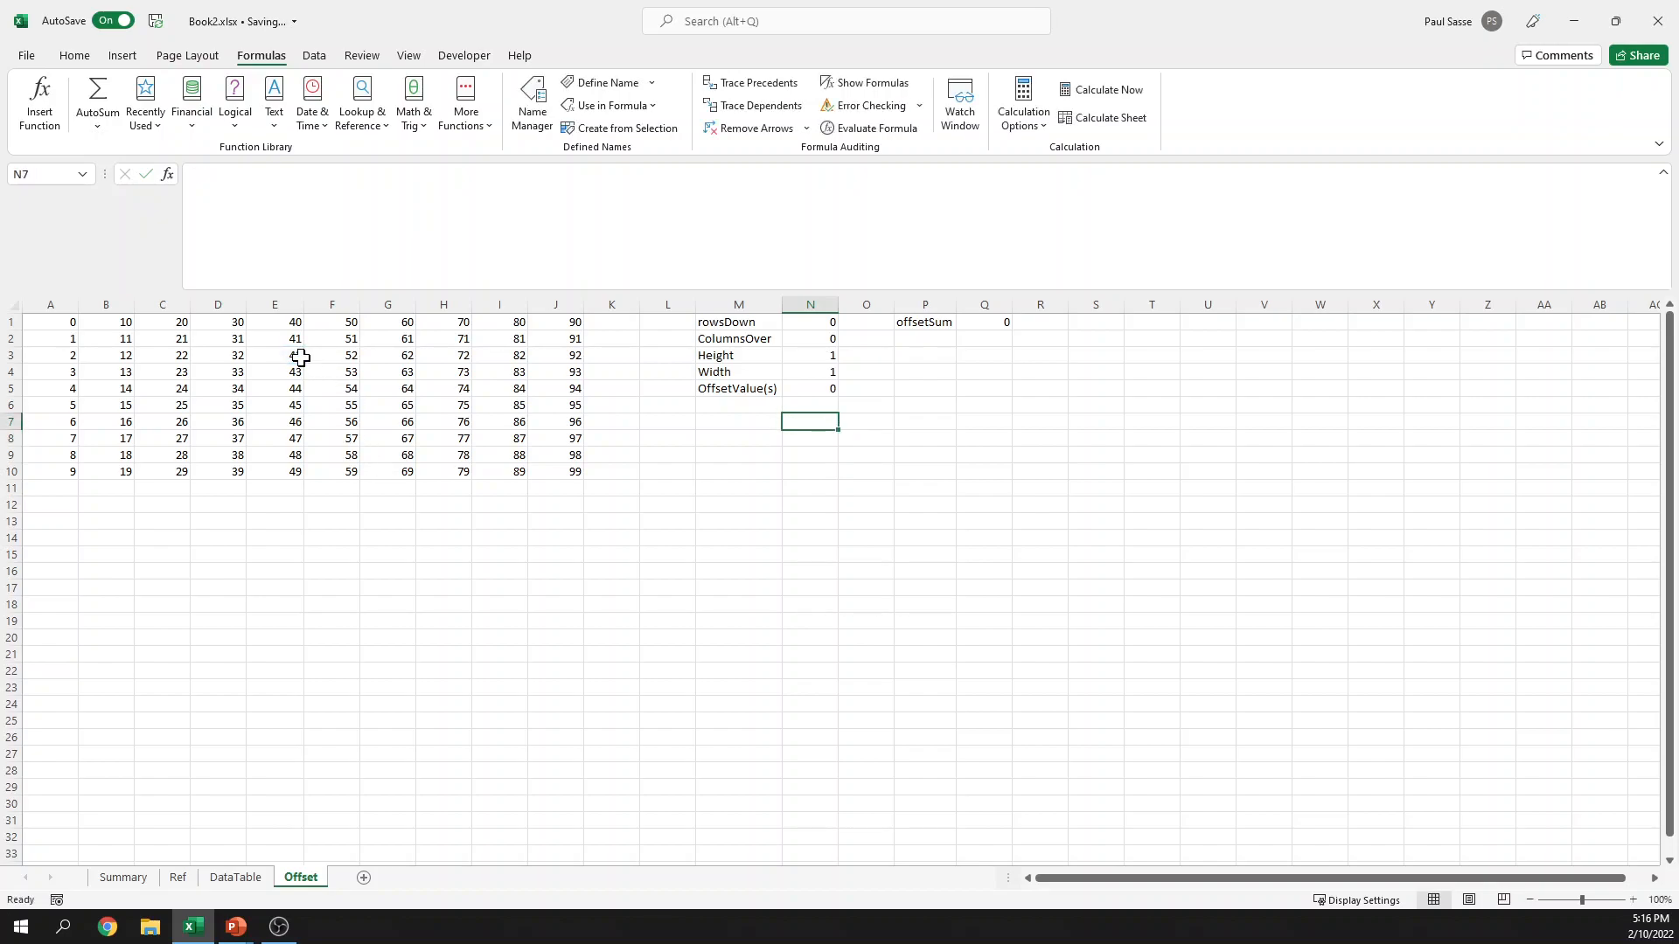
# Step: Set the OFFSET formula's inputs rowsDown to 2 and ColumnsOver to 5
pyautogui.press('Up')
pyautogui.press('Up')
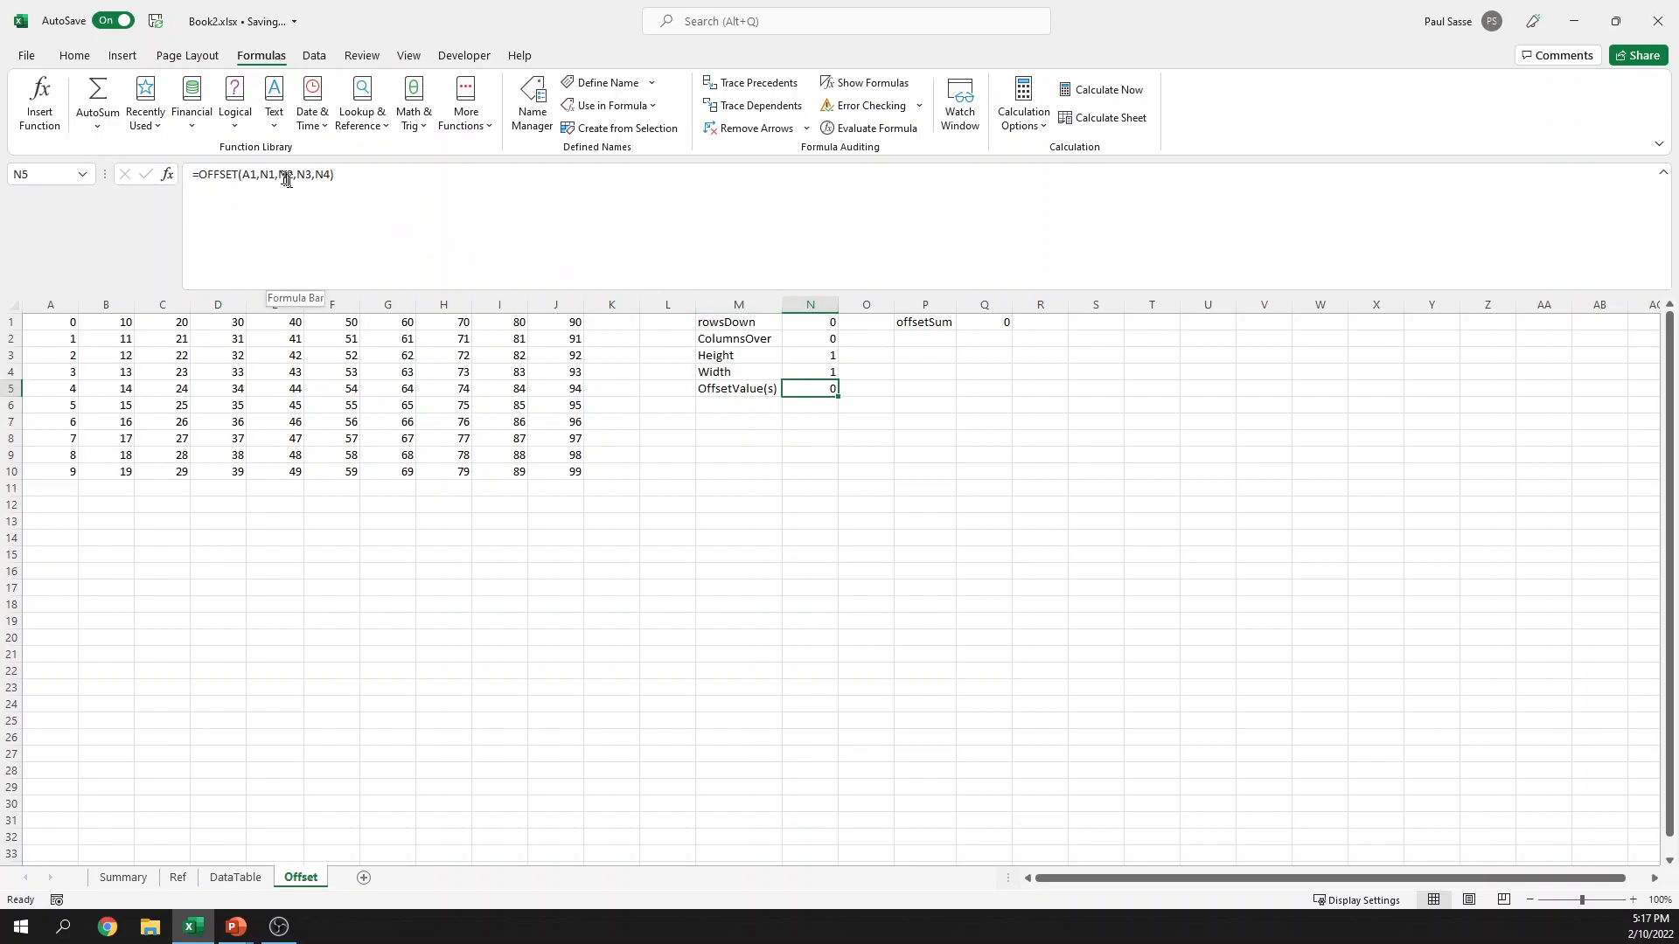
pyautogui.click(813, 323)
pyautogui.click(810, 389)
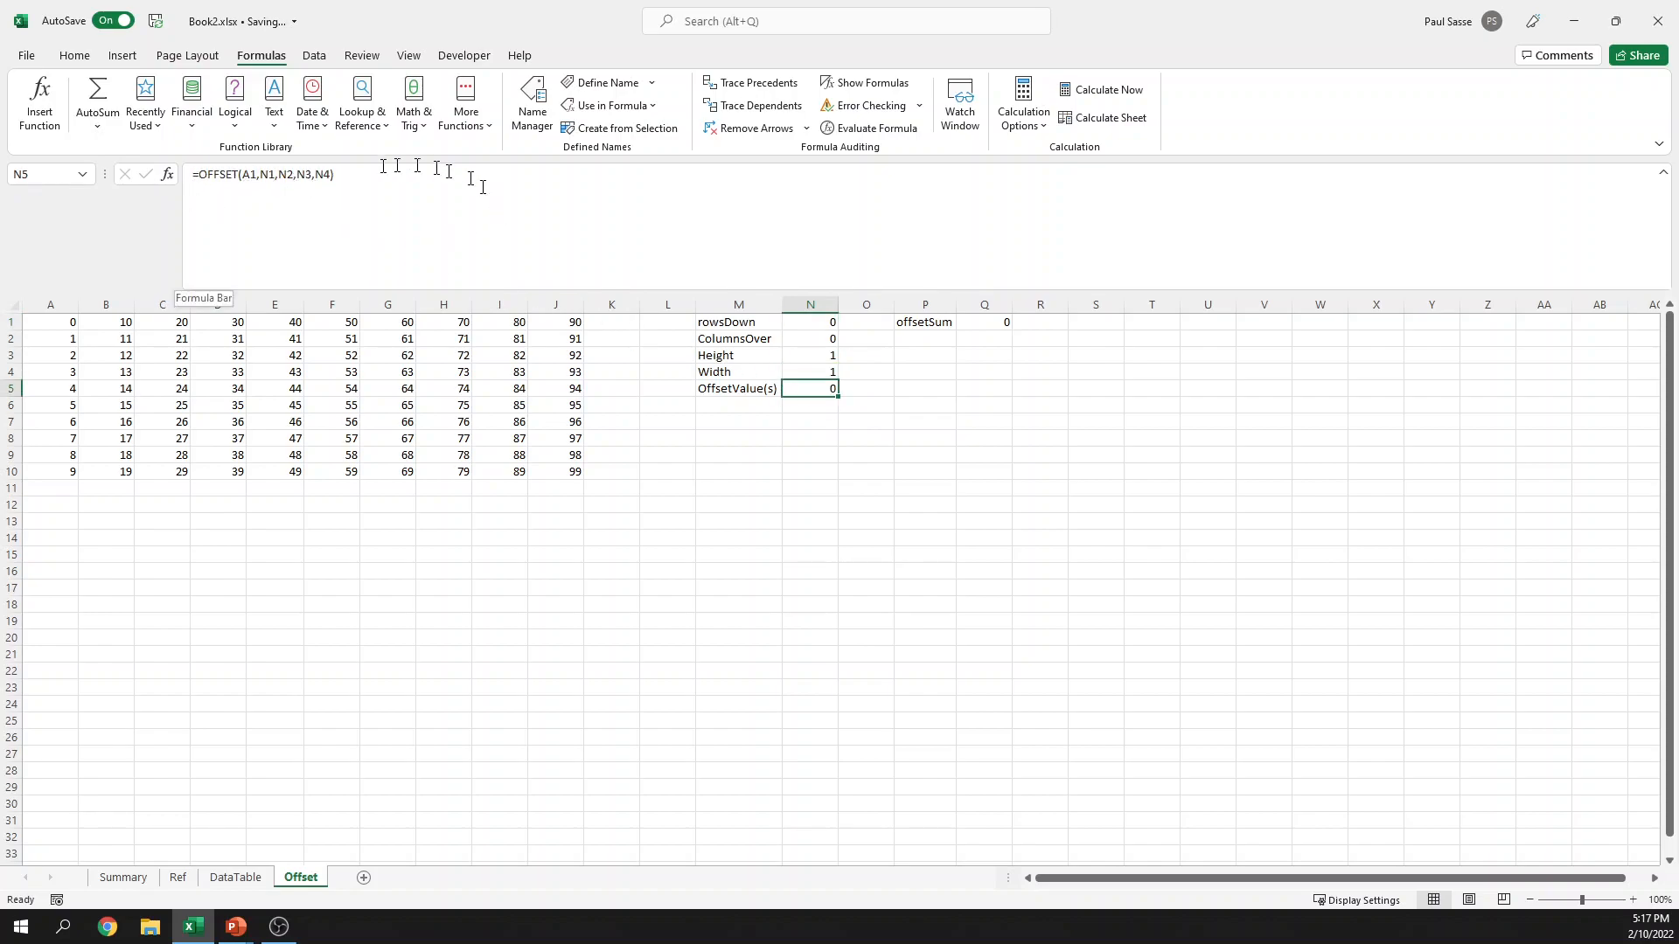
pyautogui.click(829, 324)
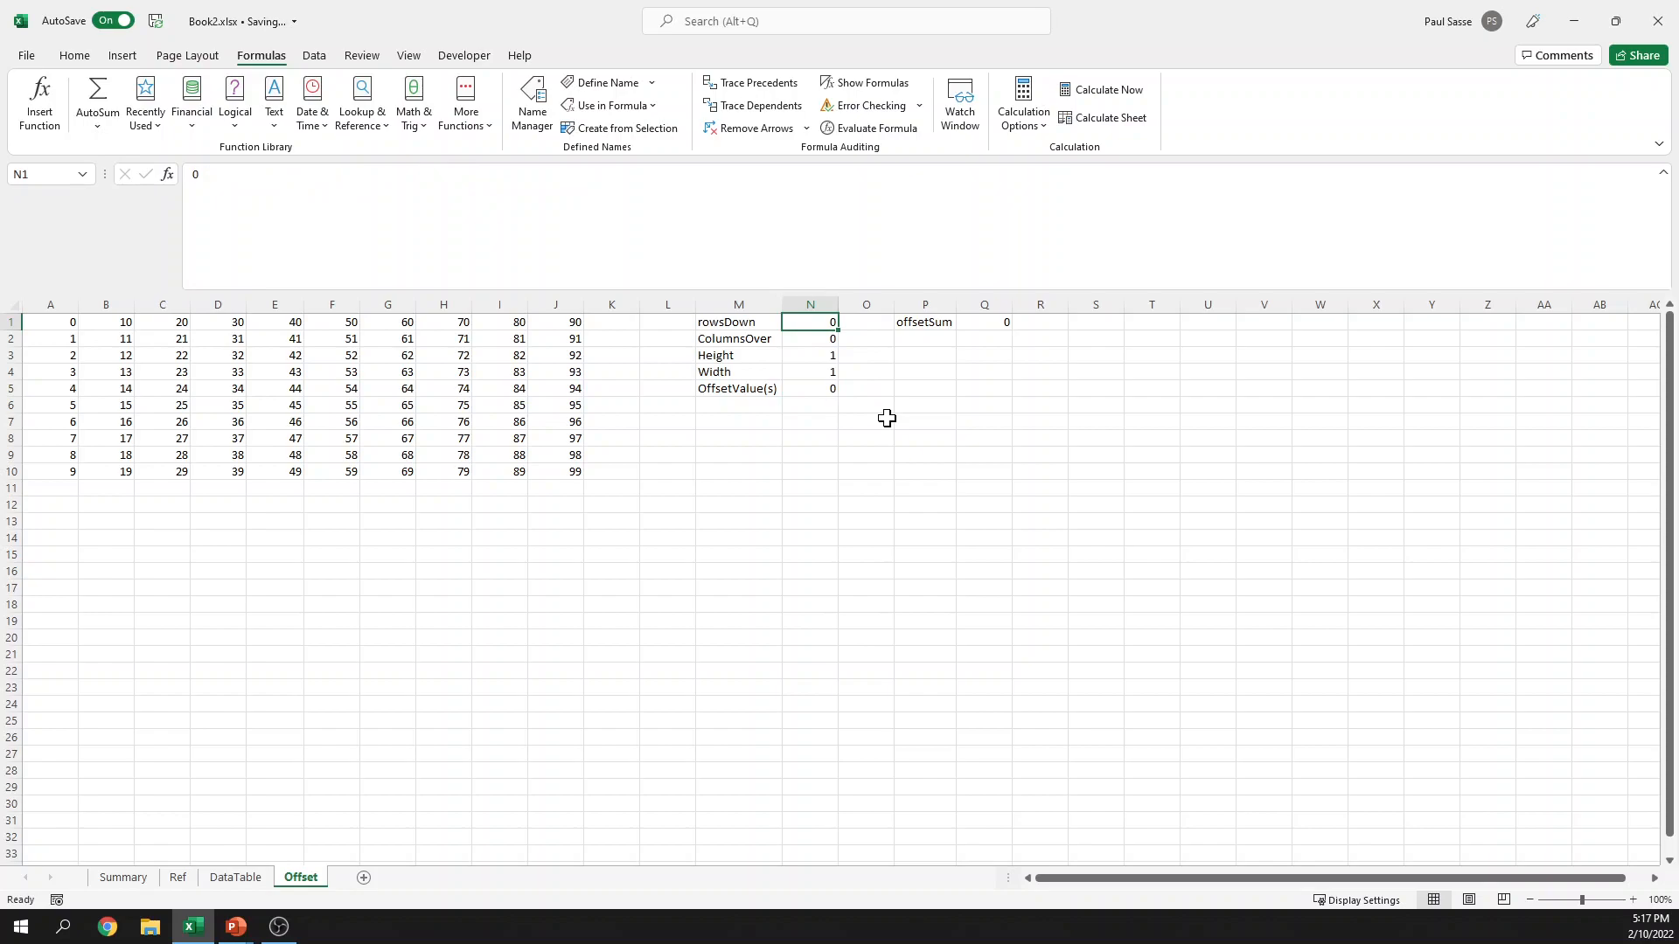
pyautogui.write('2')
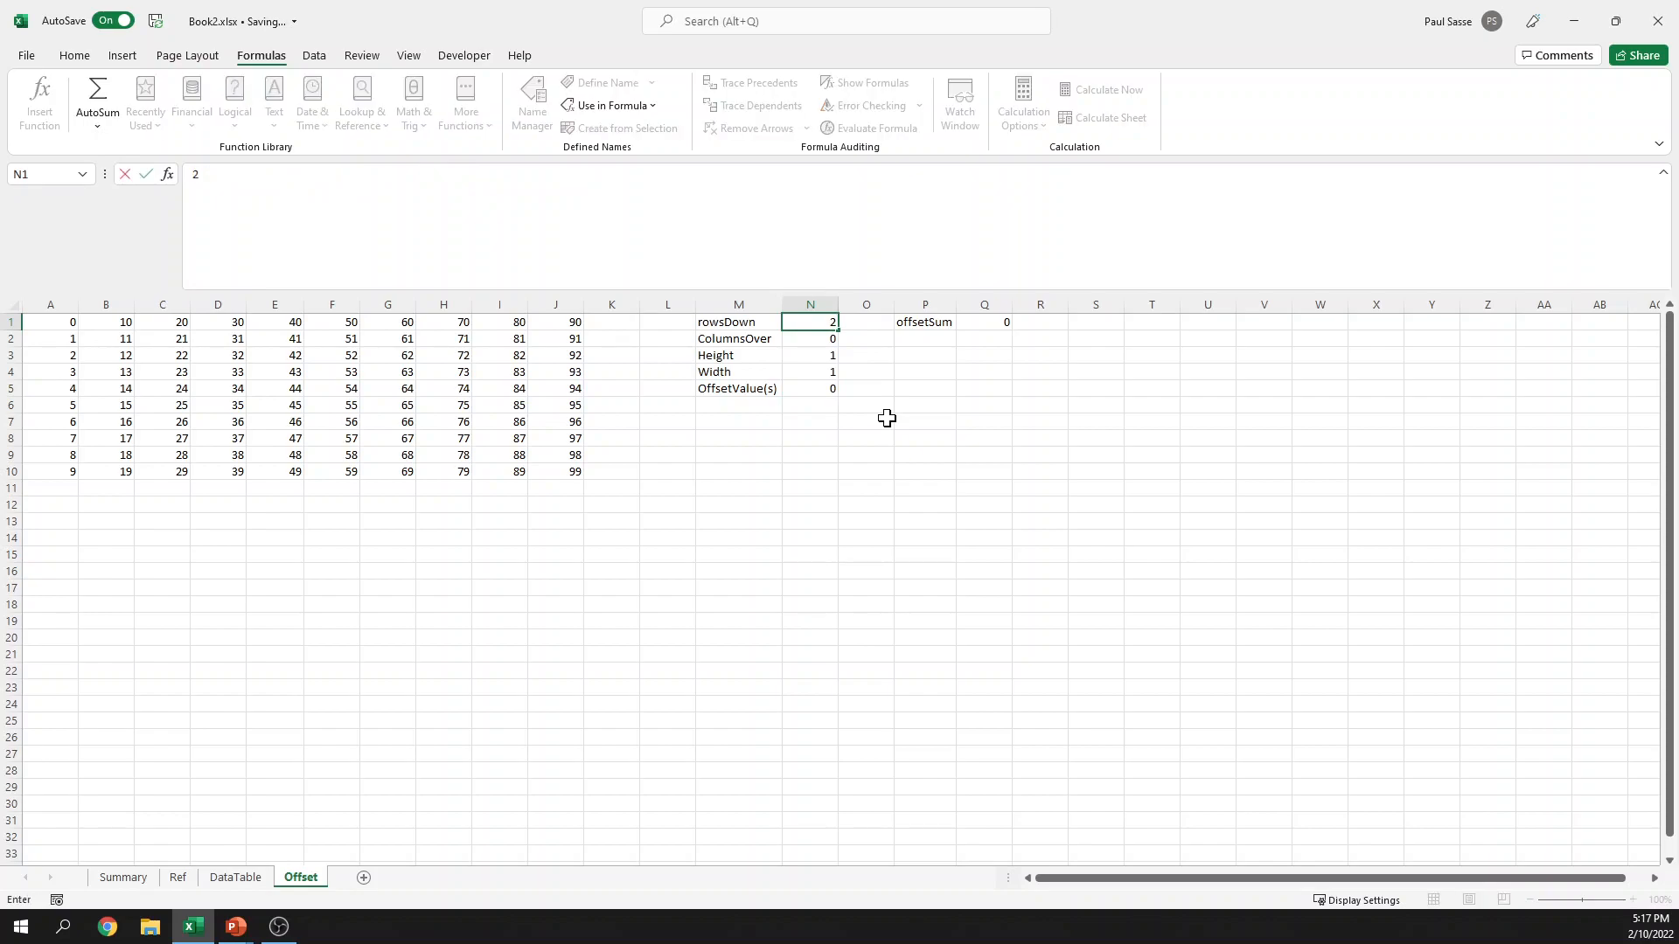
pyautogui.press('Return')
pyautogui.write('5')
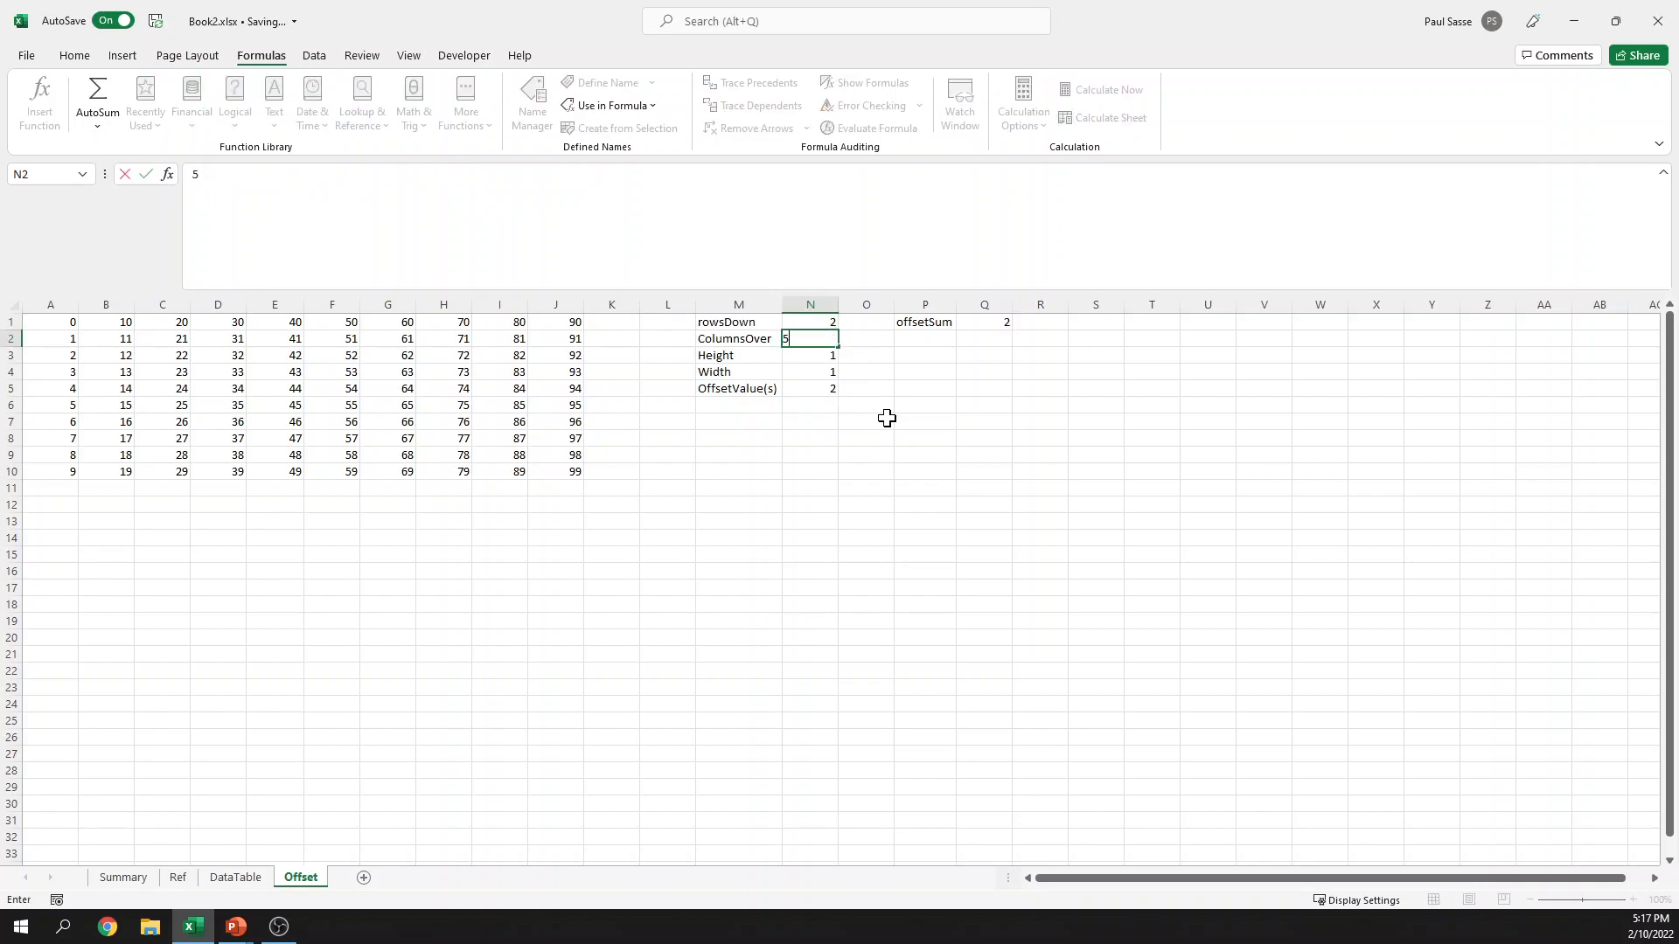
pyautogui.press('Return')
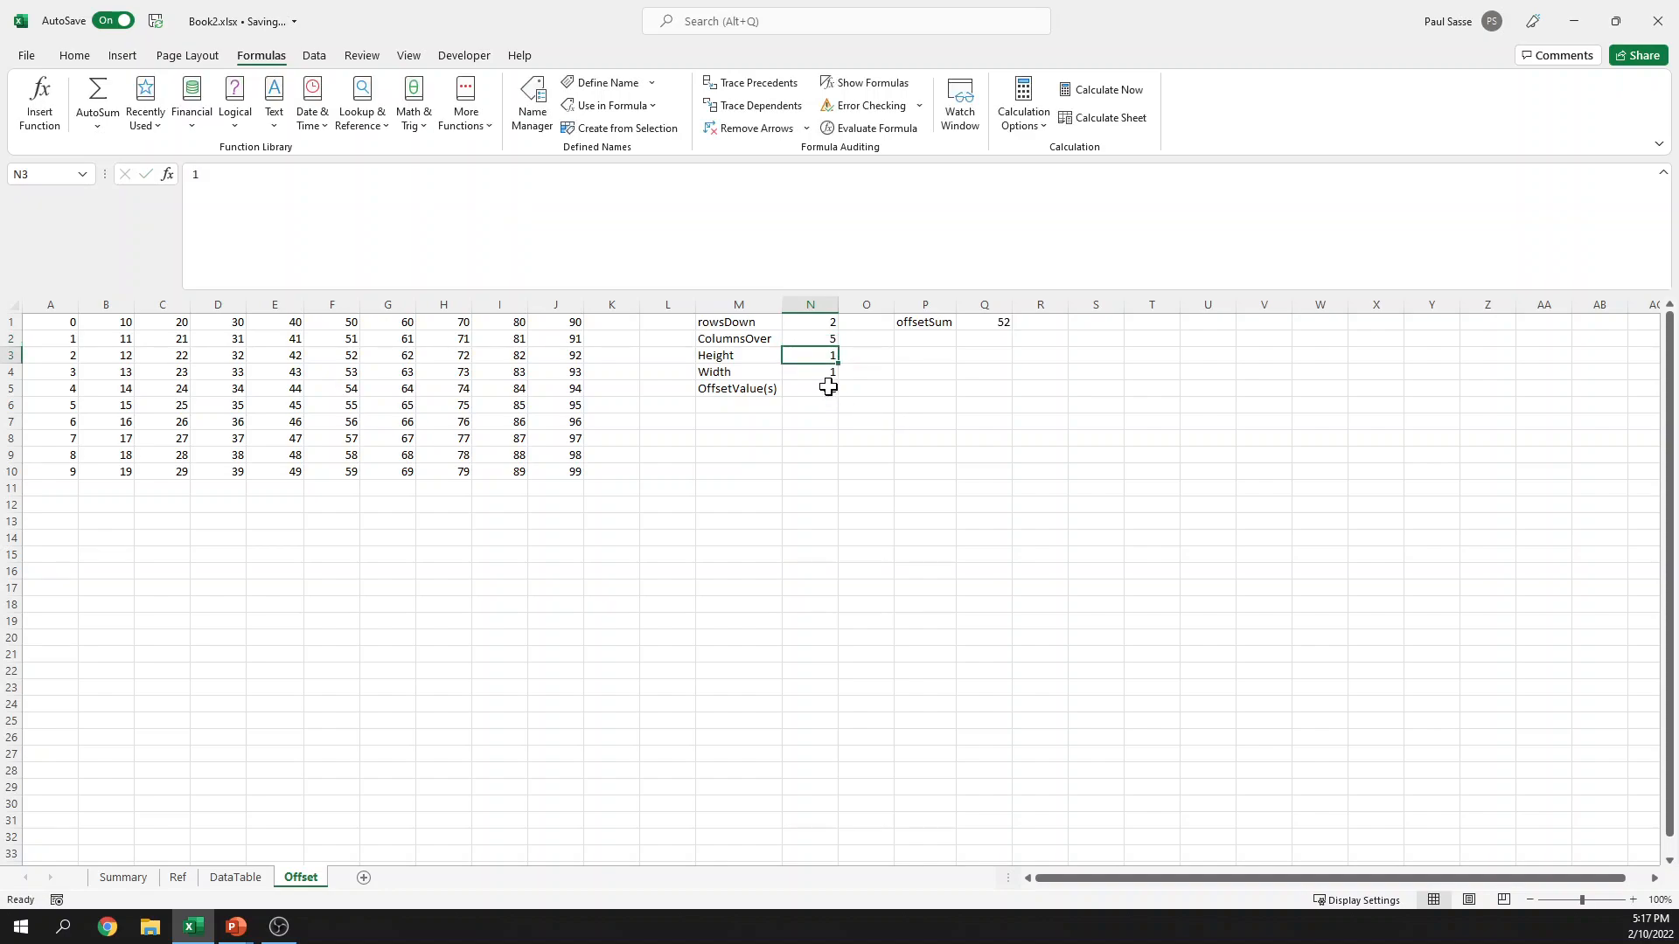
# Step: Trace the offset through the number grid from A1, two rows down and five columns over to F3
pyautogui.click(68, 323)
pyautogui.press('Down')
pyautogui.press('Down')
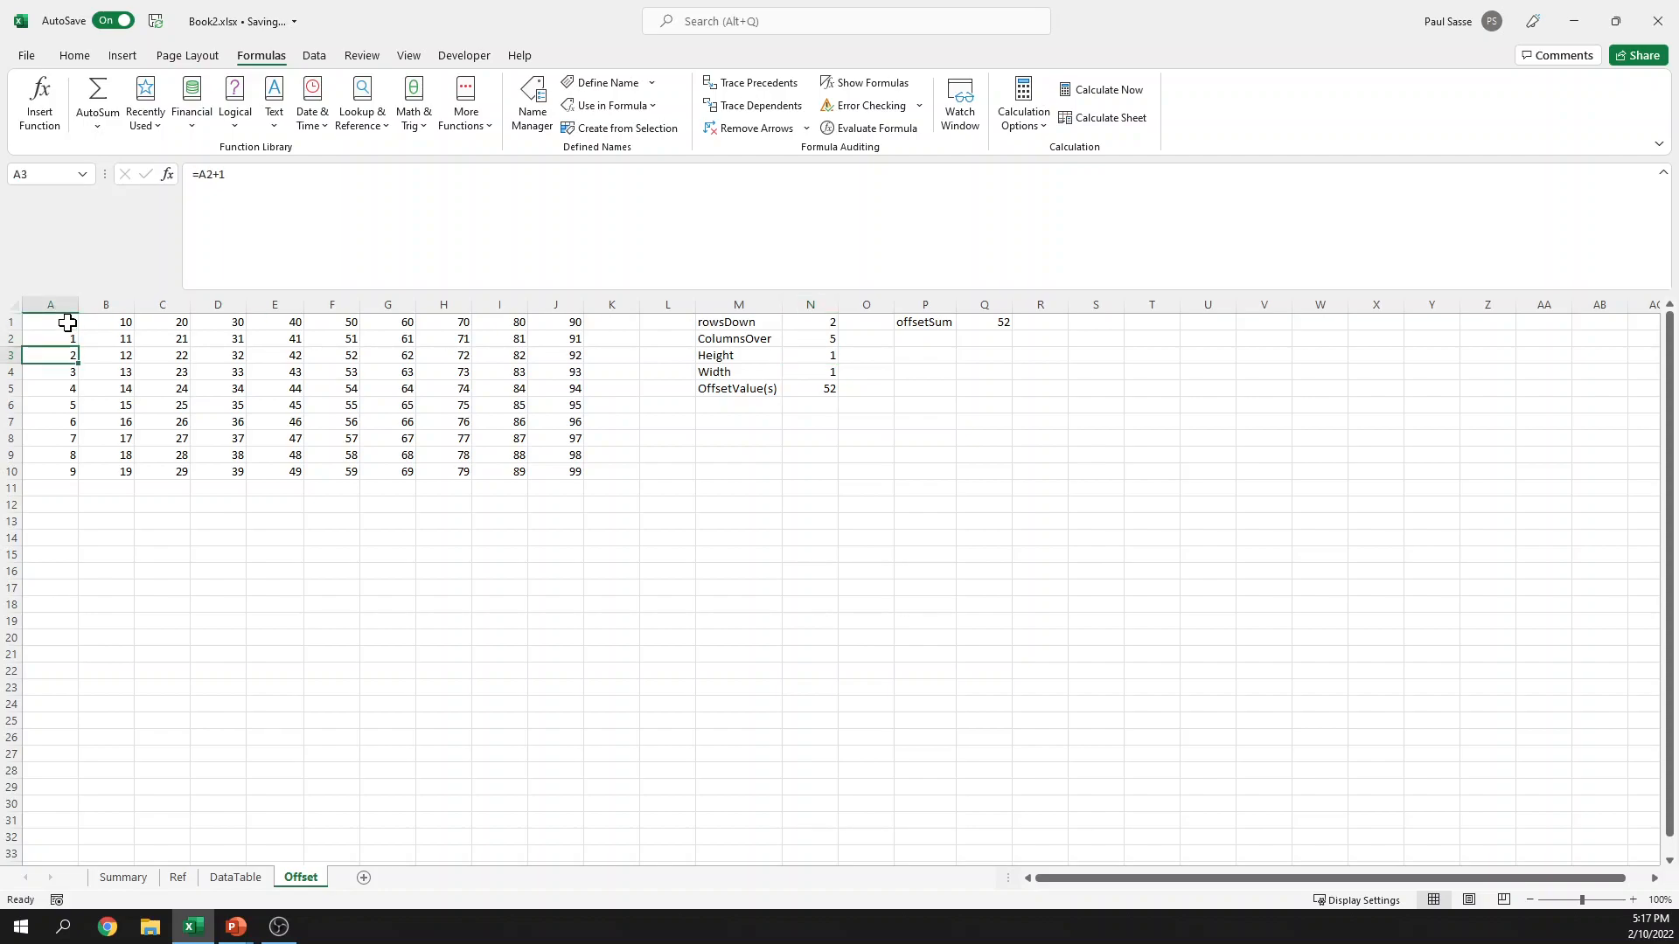
pyautogui.press('Right')
pyautogui.press('Right')
pyautogui.press('Right')
pyautogui.press('Right')
pyautogui.press('Right')
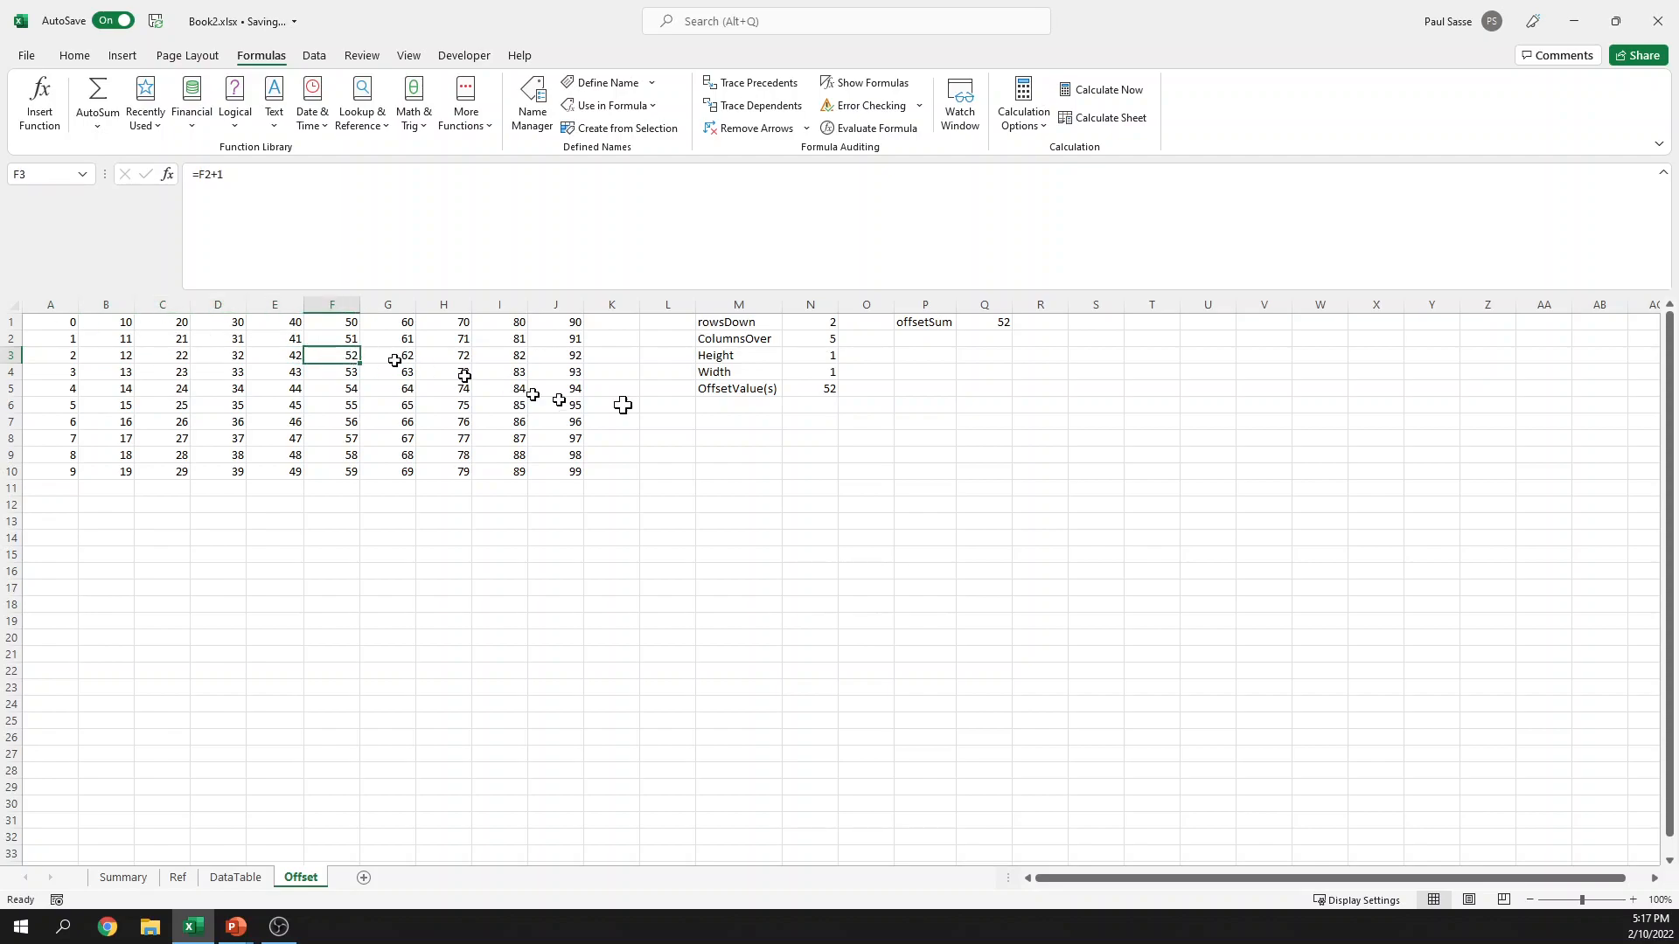
# Step: Copy the OFFSET formula text from N5 and use it as the Go To reference to jump to the cell it returns
pyautogui.click(809, 390)
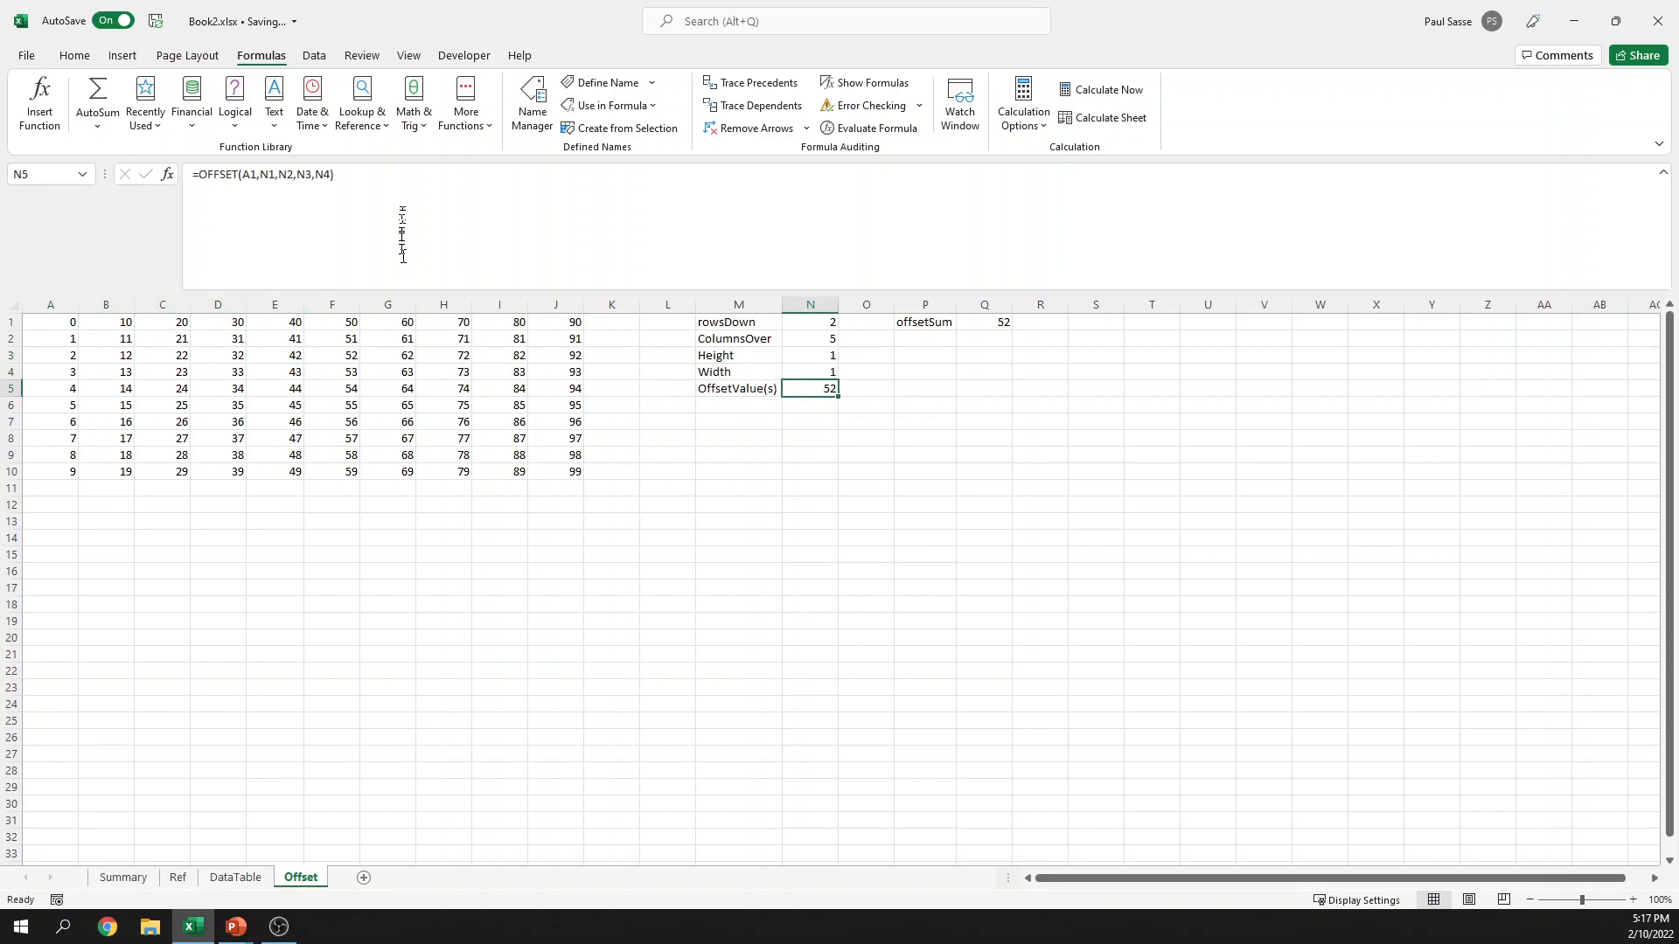
pyautogui.moveTo(385, 176); pyautogui.dragTo(192, 192)
pyautogui.hotkey('ctrl', 'c')
pyautogui.press('Escape')
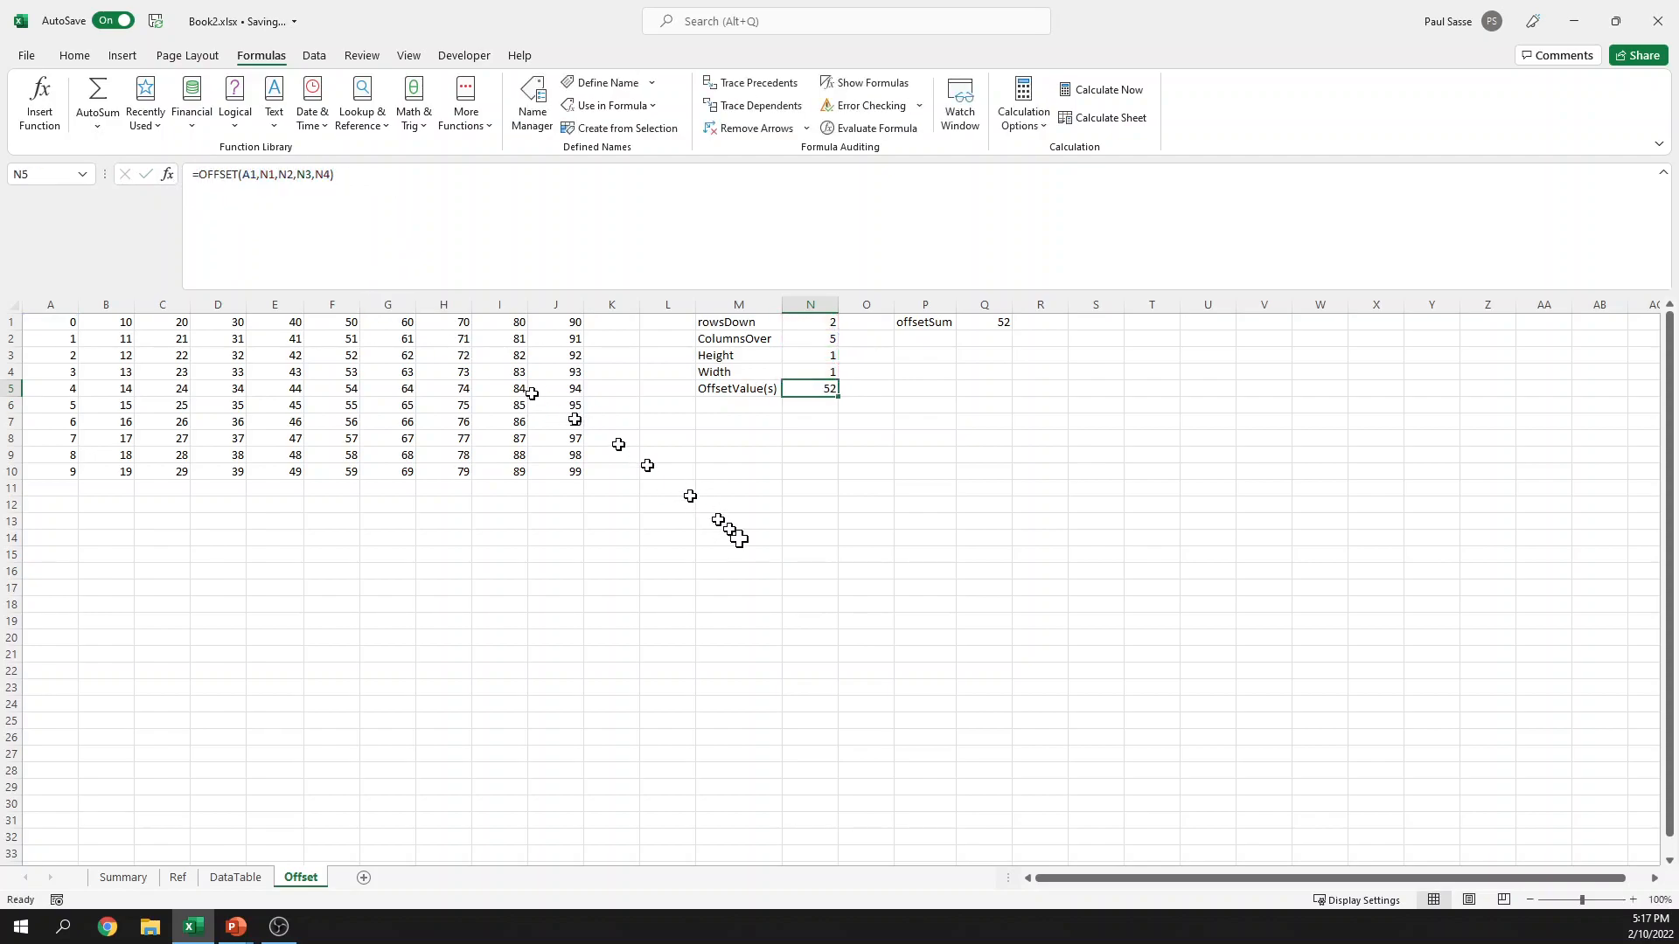
pyautogui.press('F5')
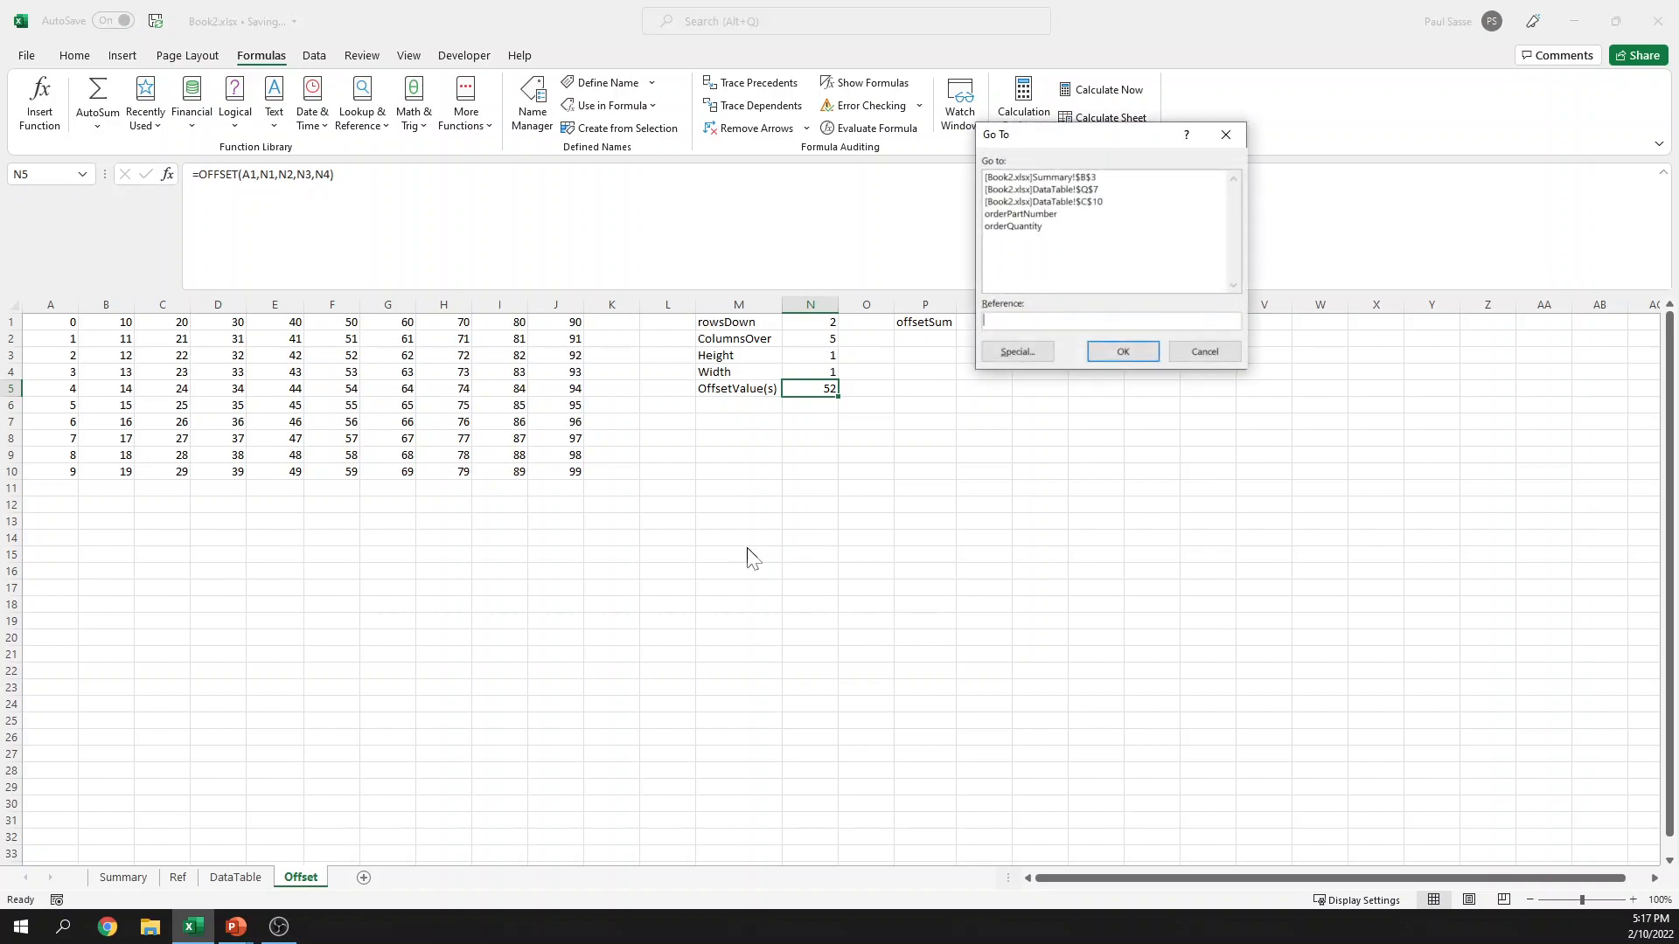
pyautogui.hotkey('ctrl', 'v')
pyautogui.click(1123, 350)
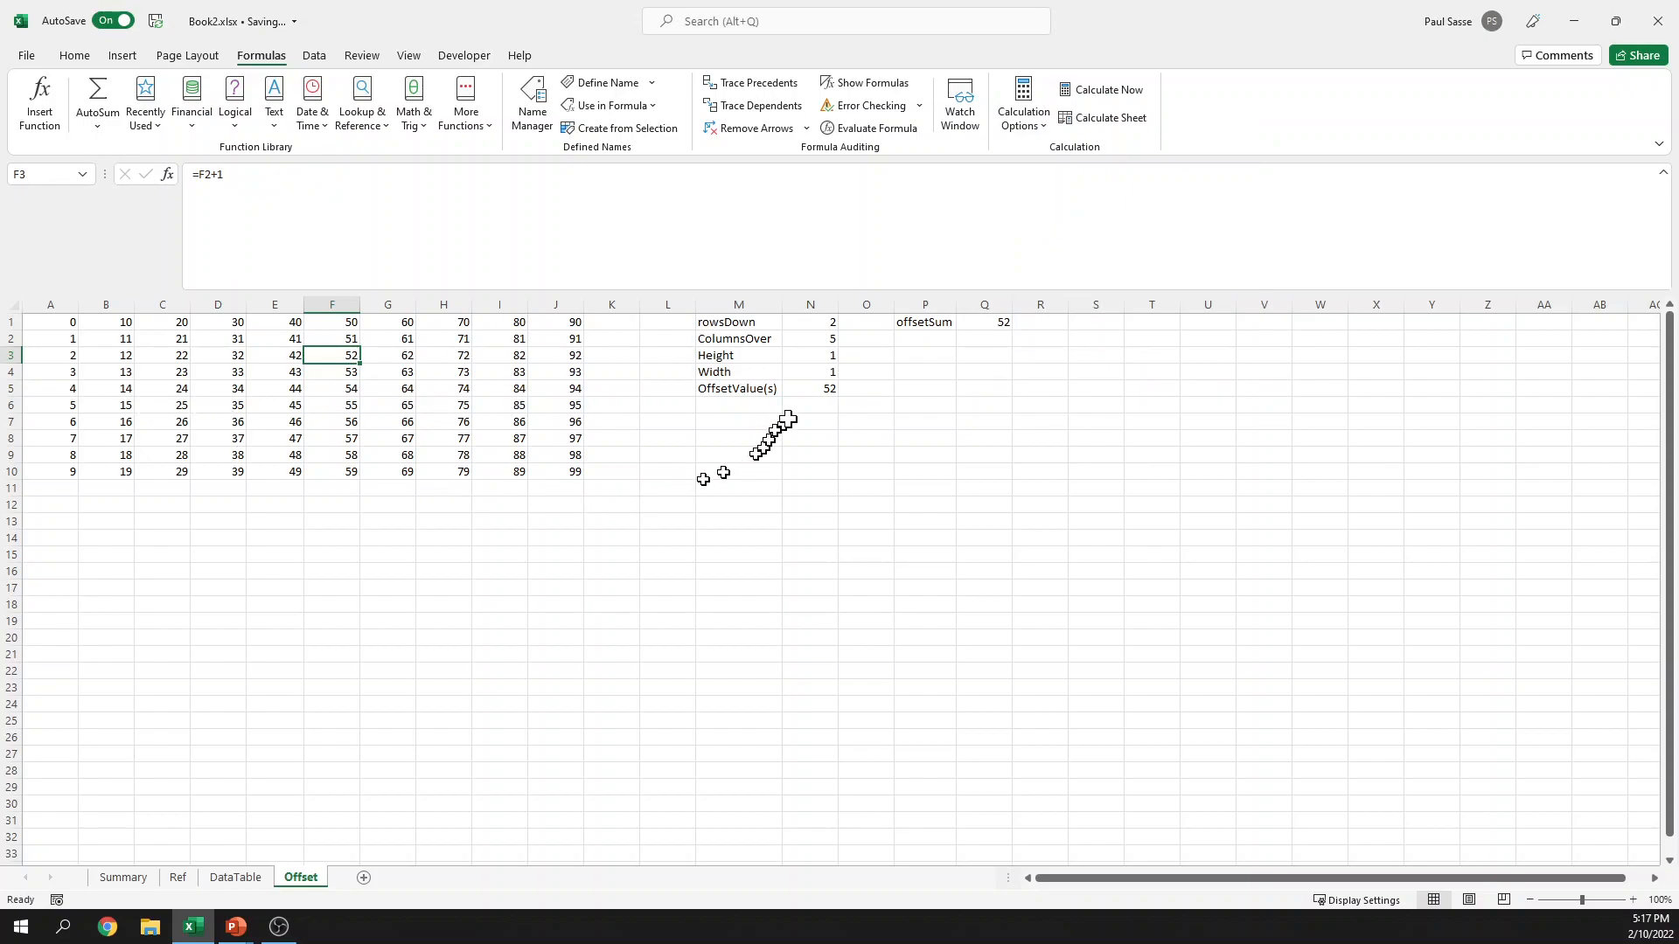
# Step: Set the Height input of the OFFSET formula to 4
pyautogui.click(822, 354)
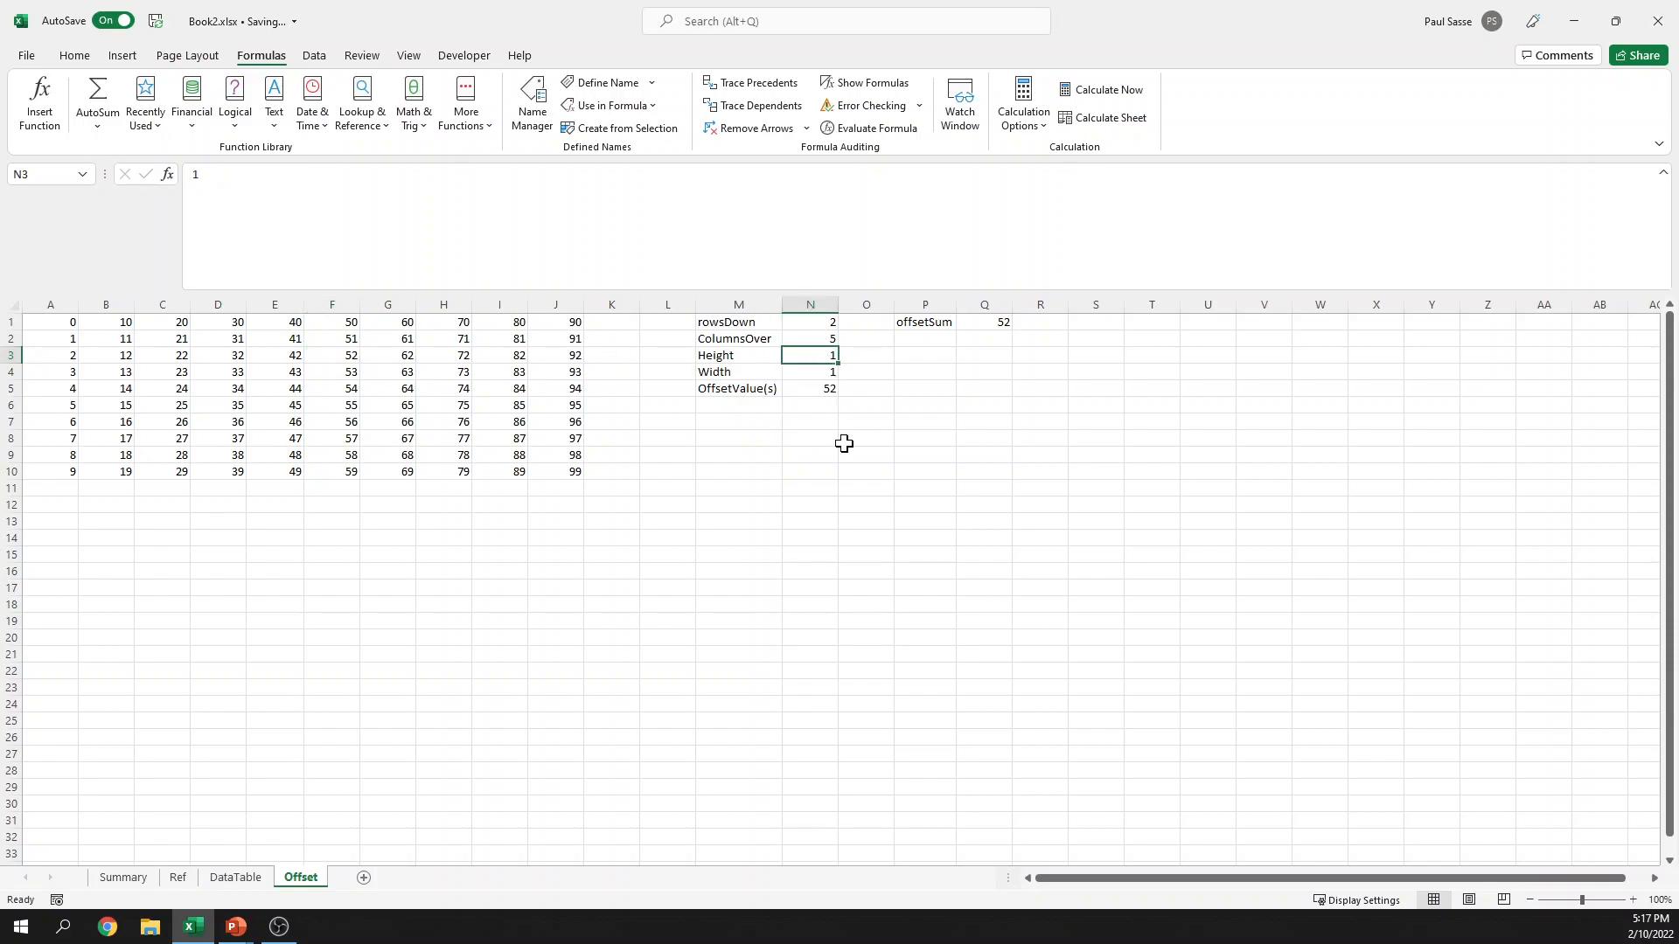
pyautogui.write('4')
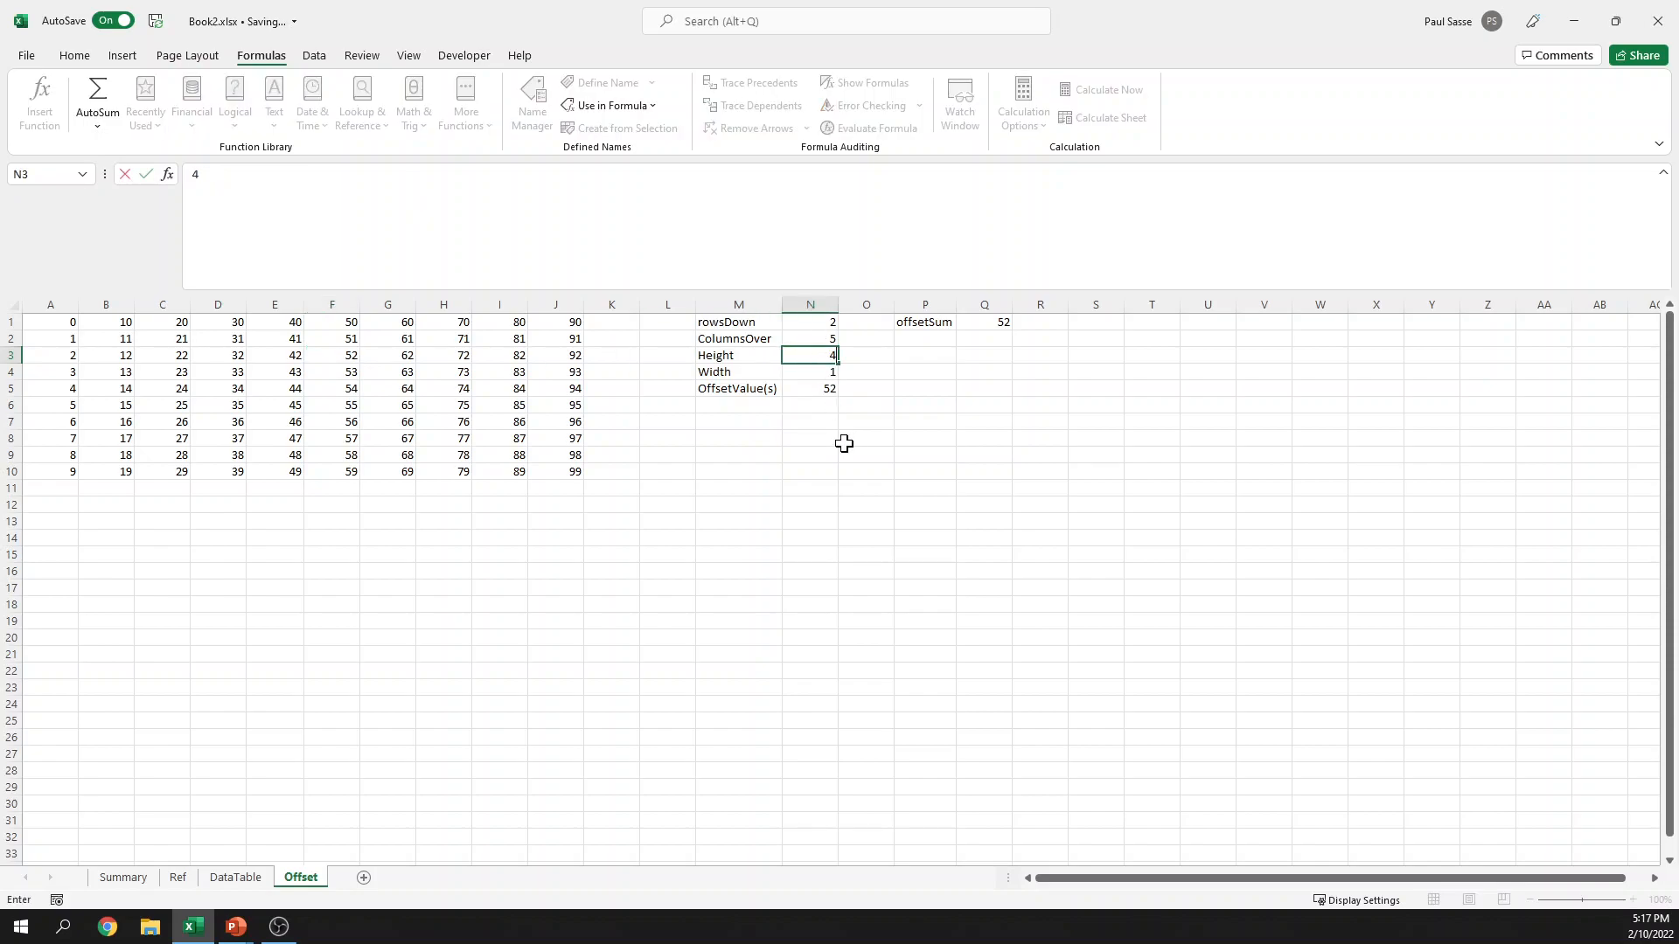
pyautogui.press('Return')
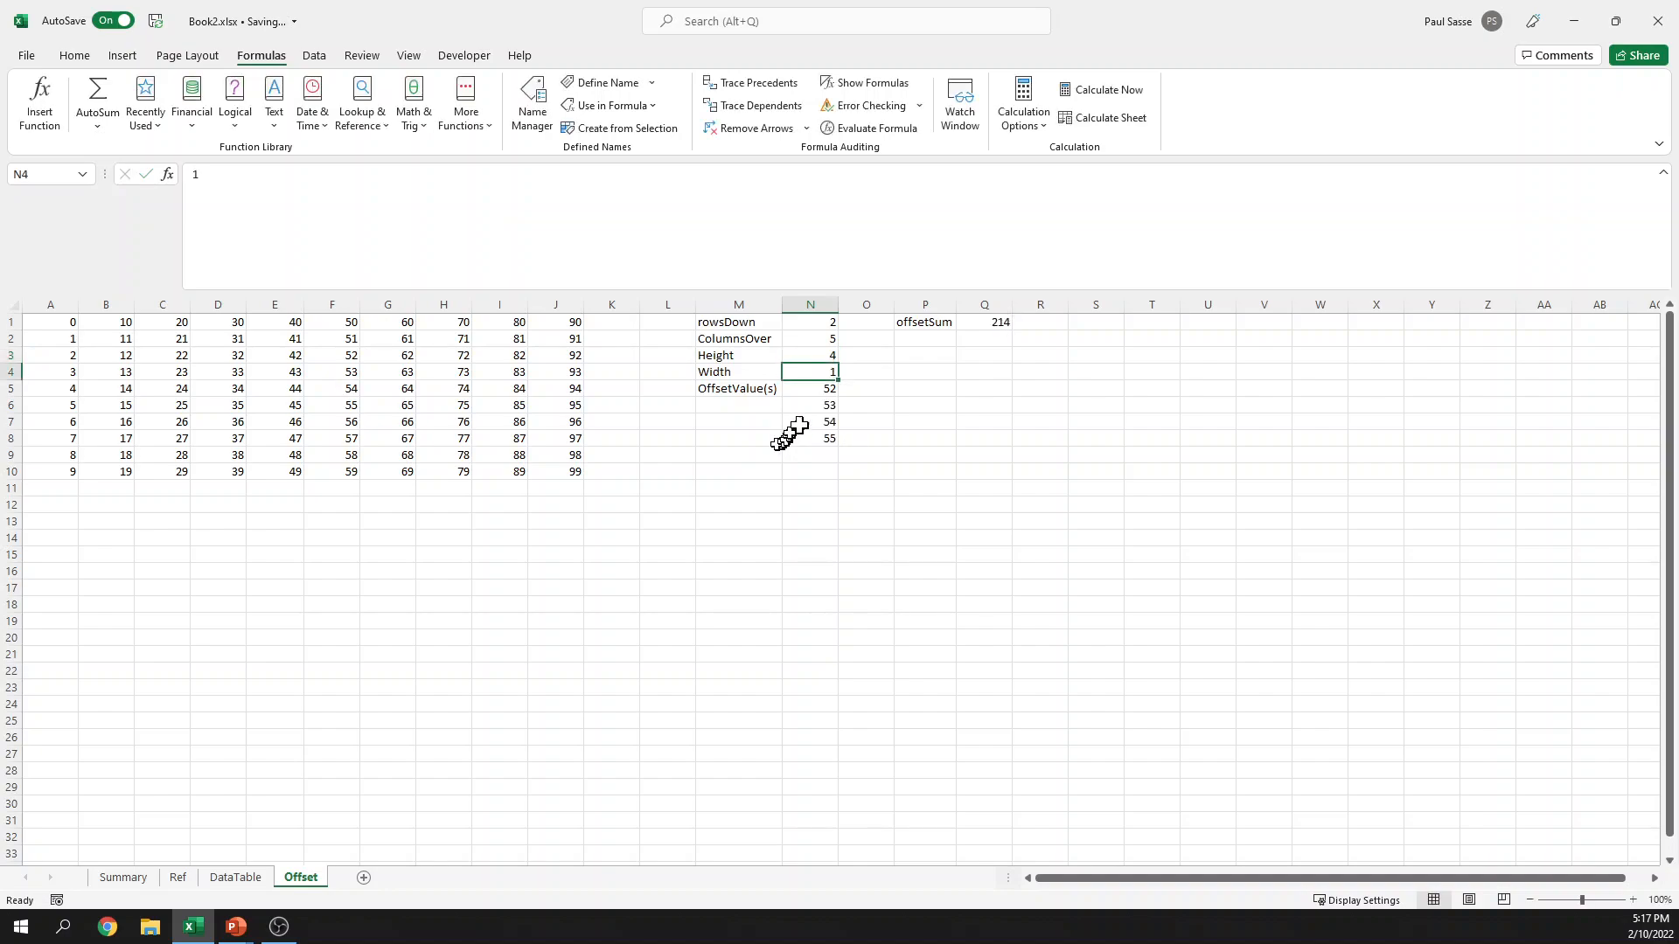
# Step: Compare the spilled OFFSET values in N5:N8 with the SUM(OFFSET) formula in the offsetSum cell Q1
pyautogui.moveTo(822, 390); pyautogui.dragTo(826, 435)
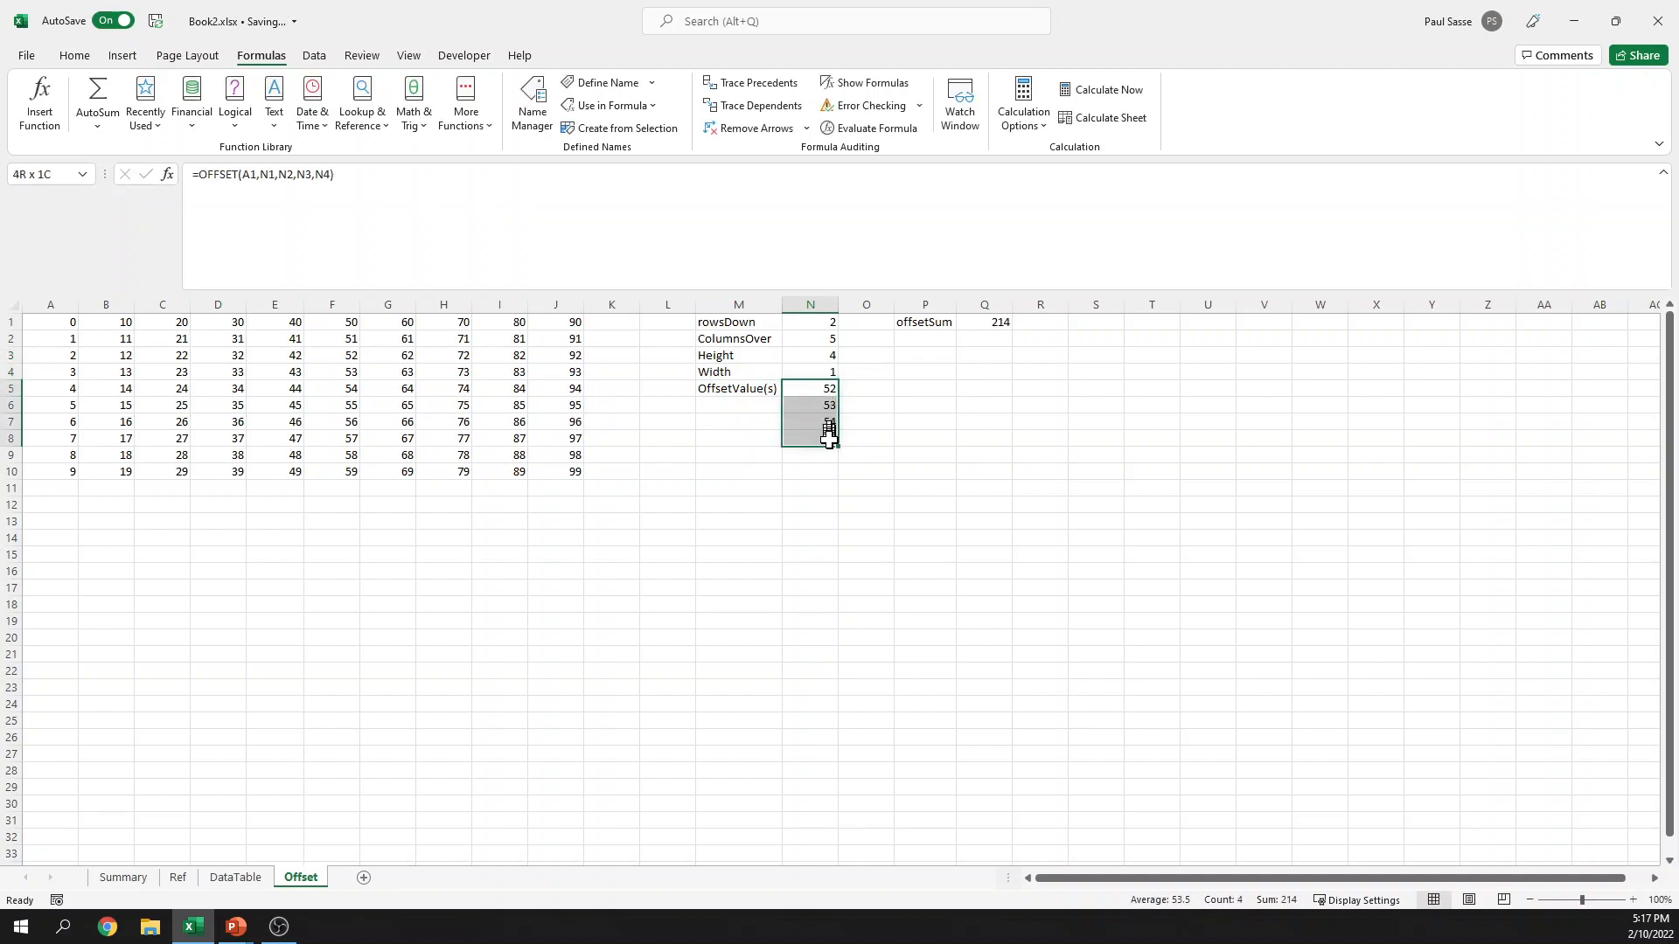
pyautogui.click(984, 325)
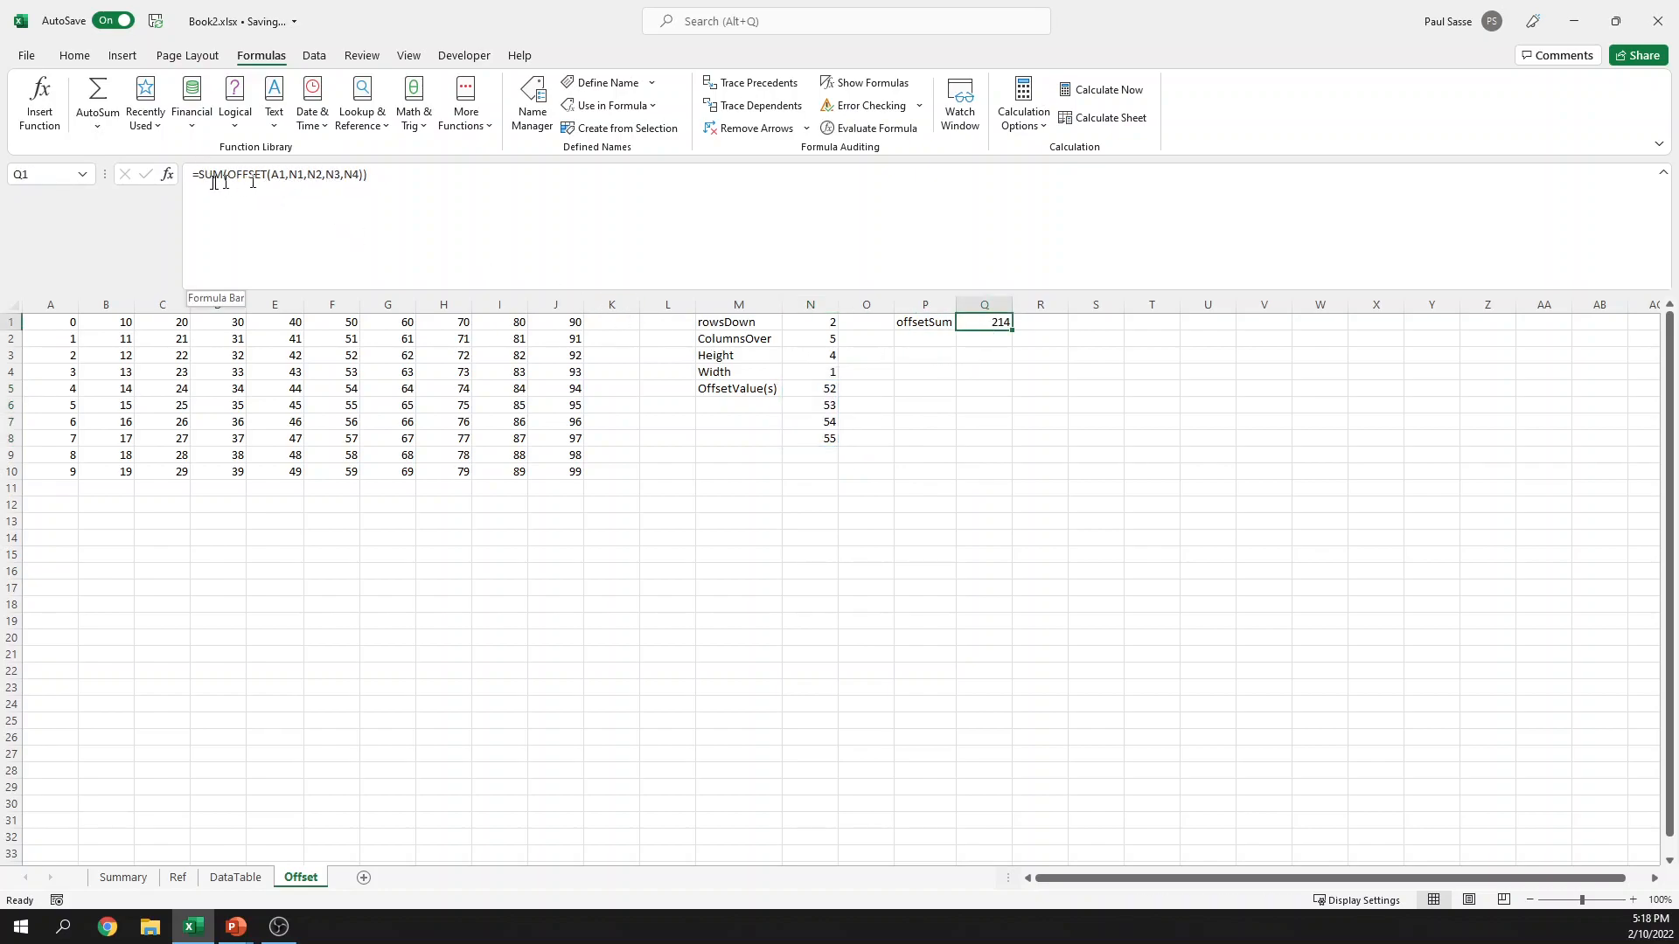
pyautogui.moveTo(821, 388); pyautogui.dragTo(826, 441)
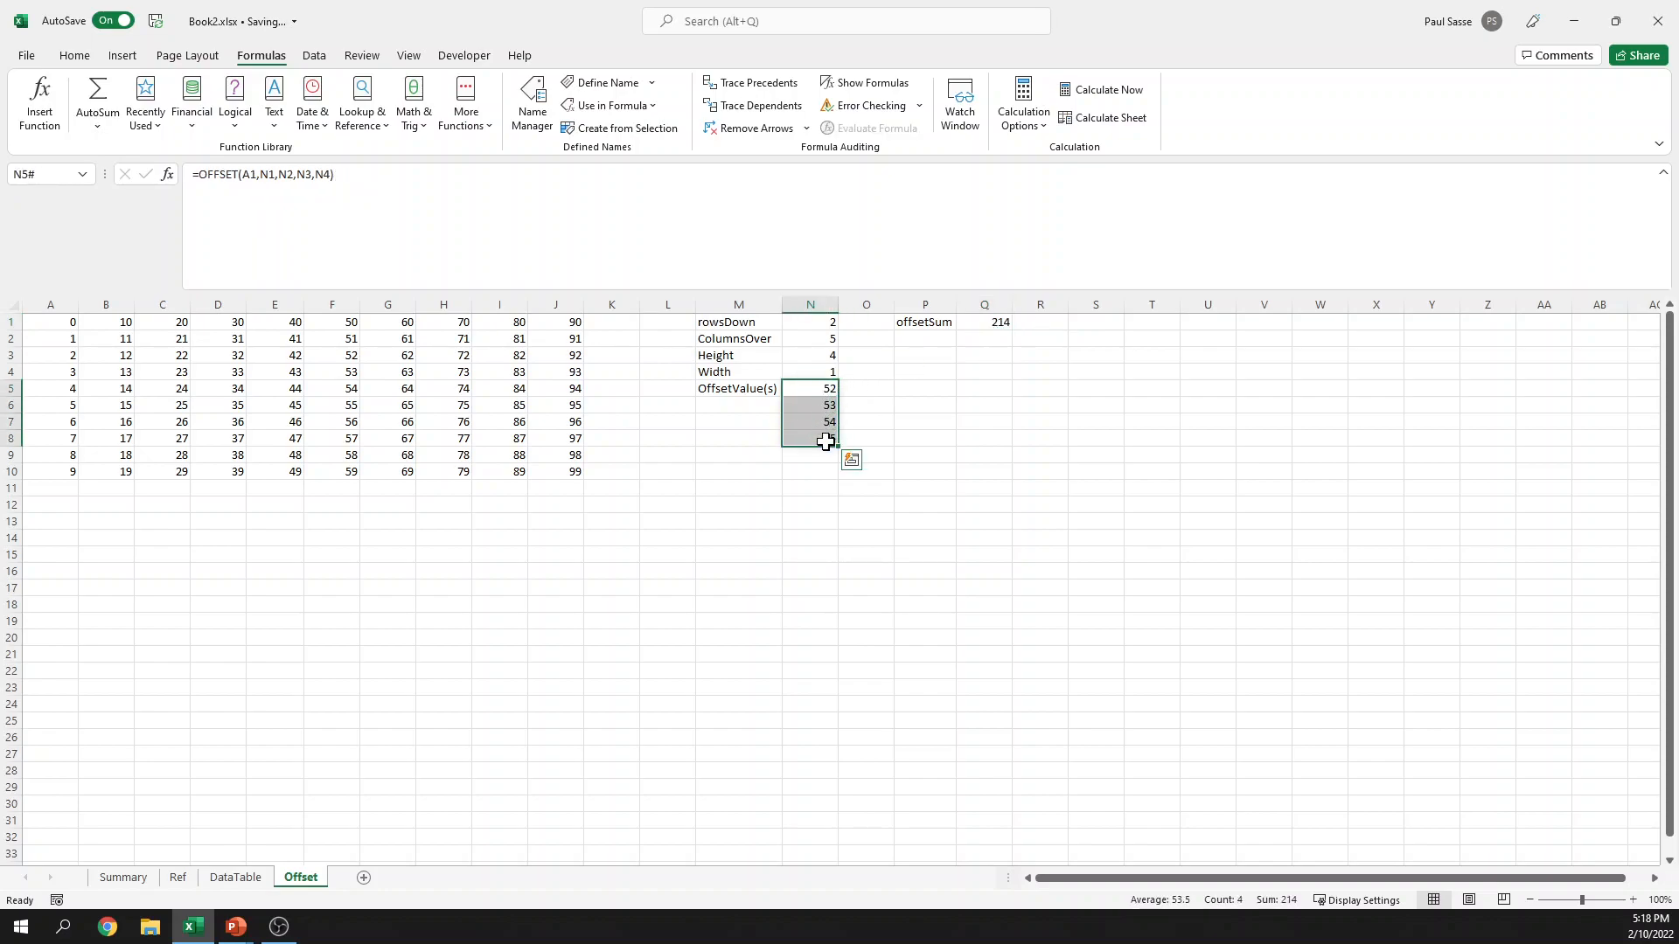
# Step: Use =OFFSET(A1,N1,N2,N3,N4) as the Go To reference, once from Q11 and once from N5, to select the returned range
pyautogui.click(1010, 488)
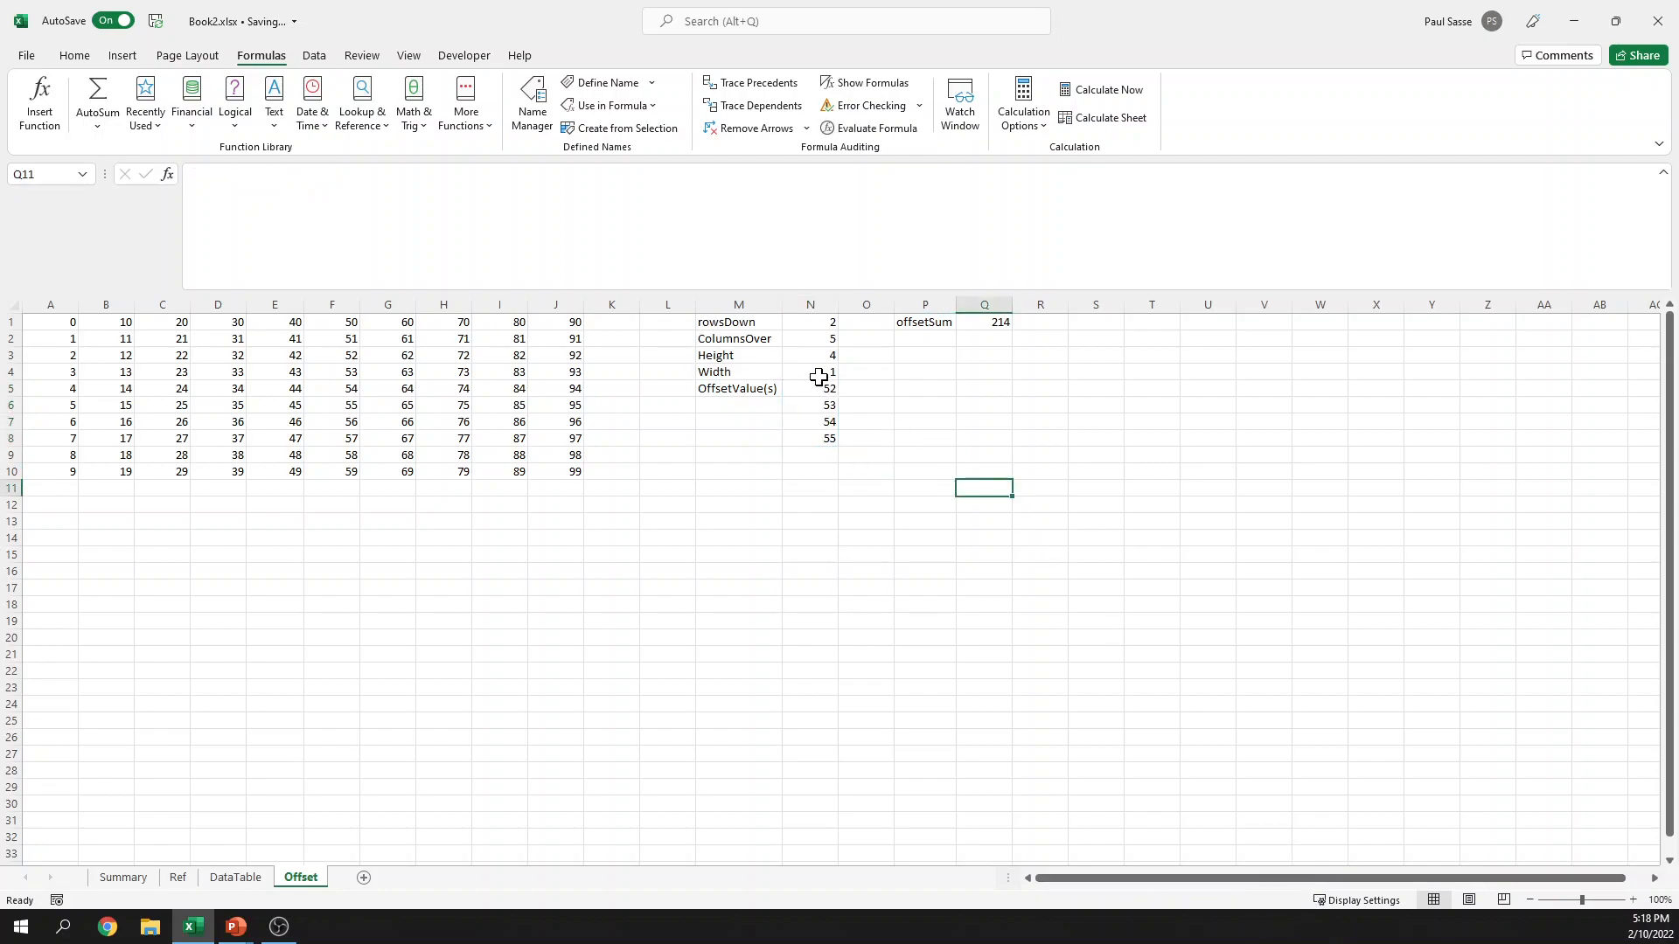
pyautogui.press('F5')
pyautogui.write('=OFFSET(A1,N1,N2,N3,N4)')
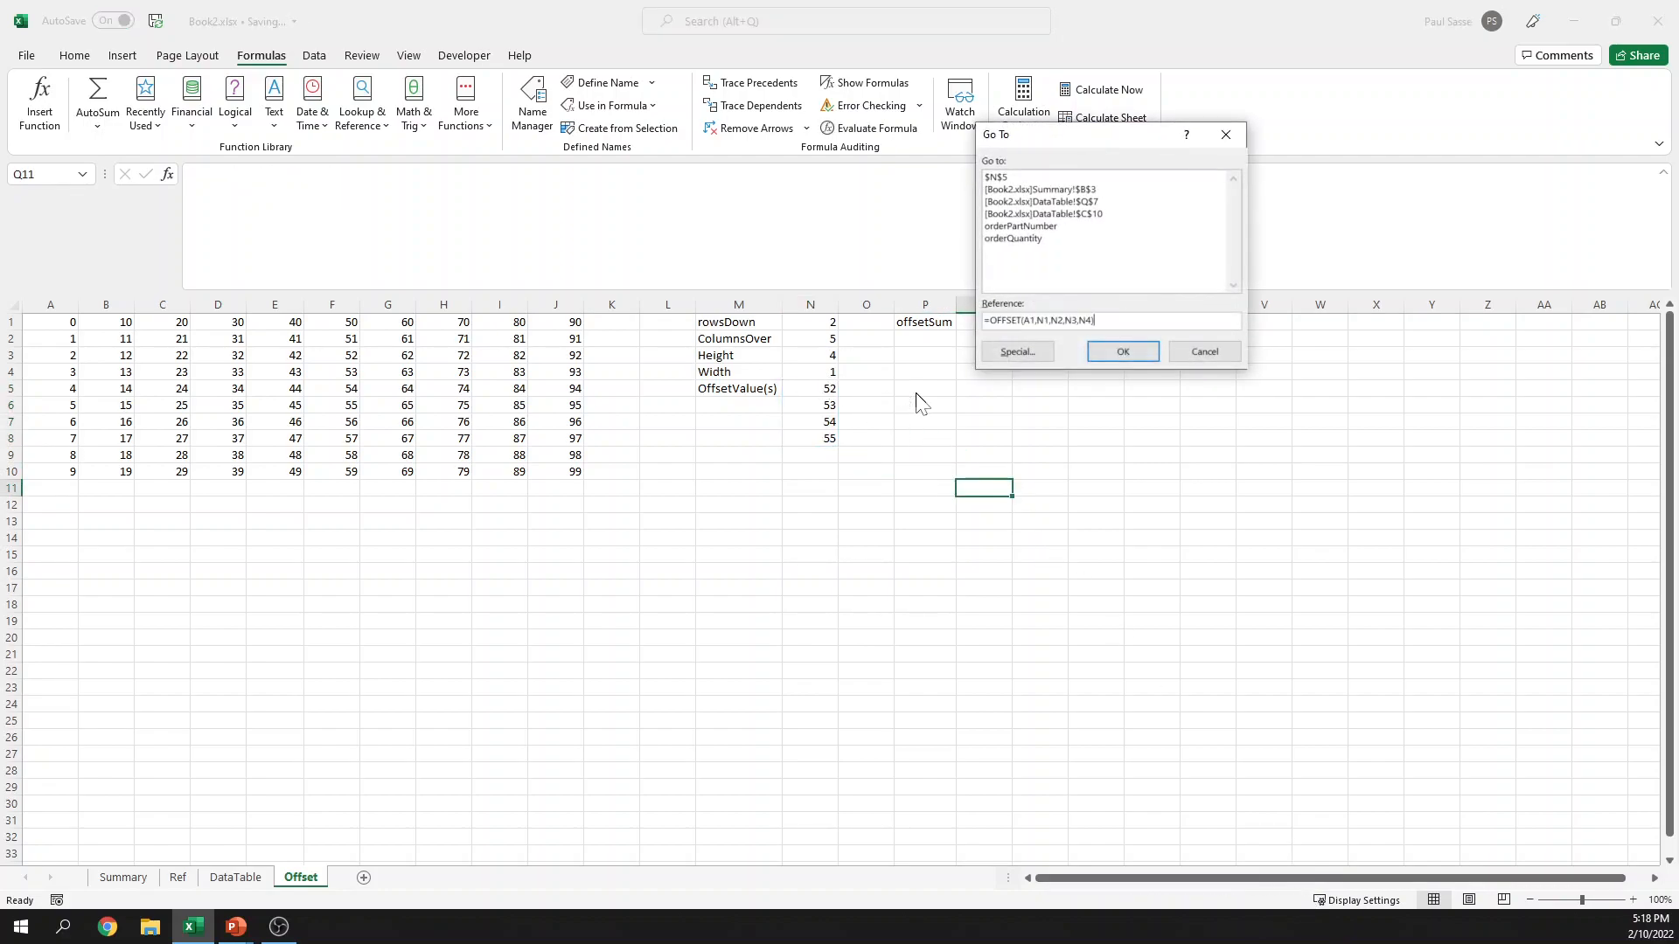
pyautogui.click(1124, 351)
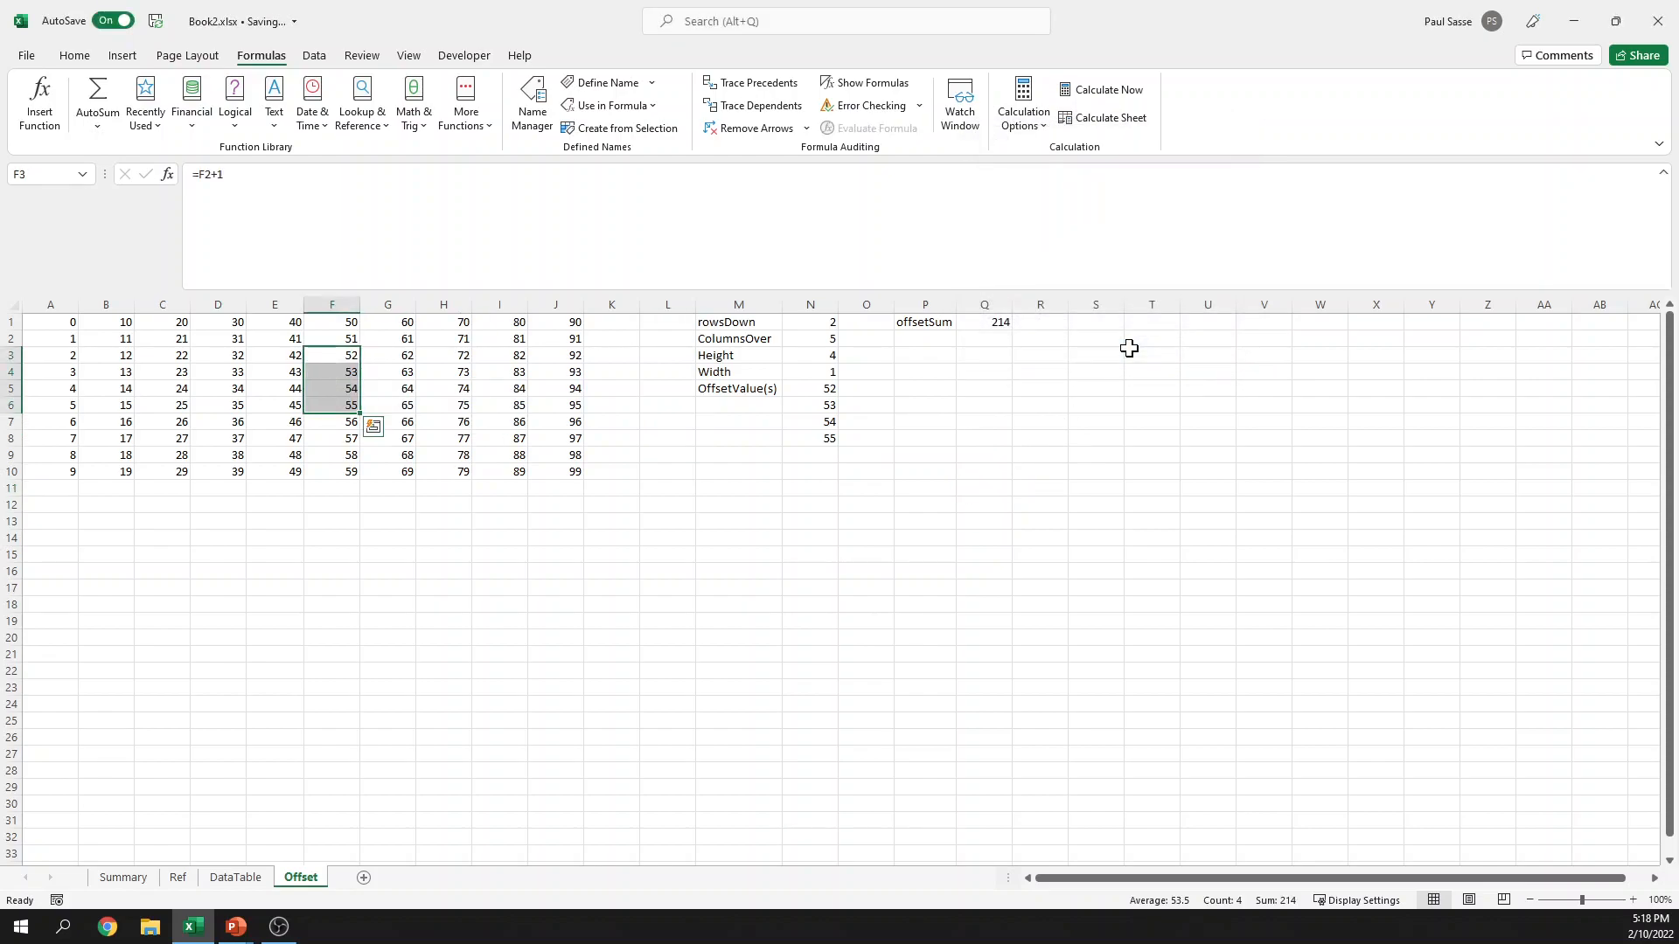
pyautogui.click(831, 388)
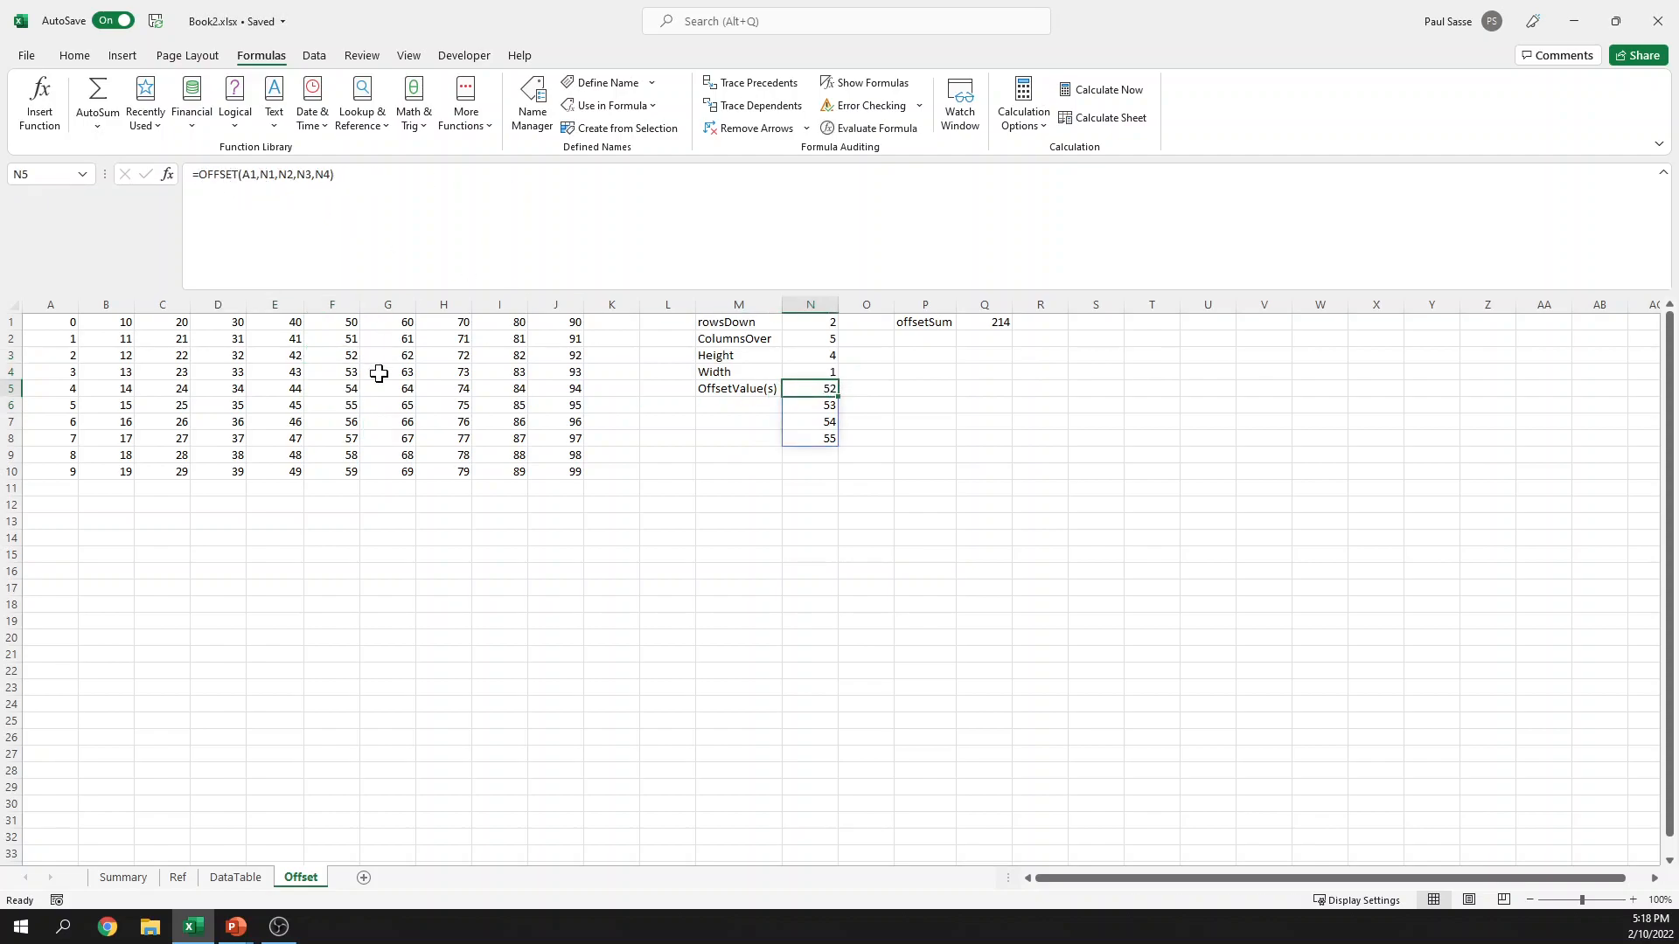
pyautogui.press('F5')
pyautogui.write('=OFFSET(A1,N1,N2,N3,N4)')
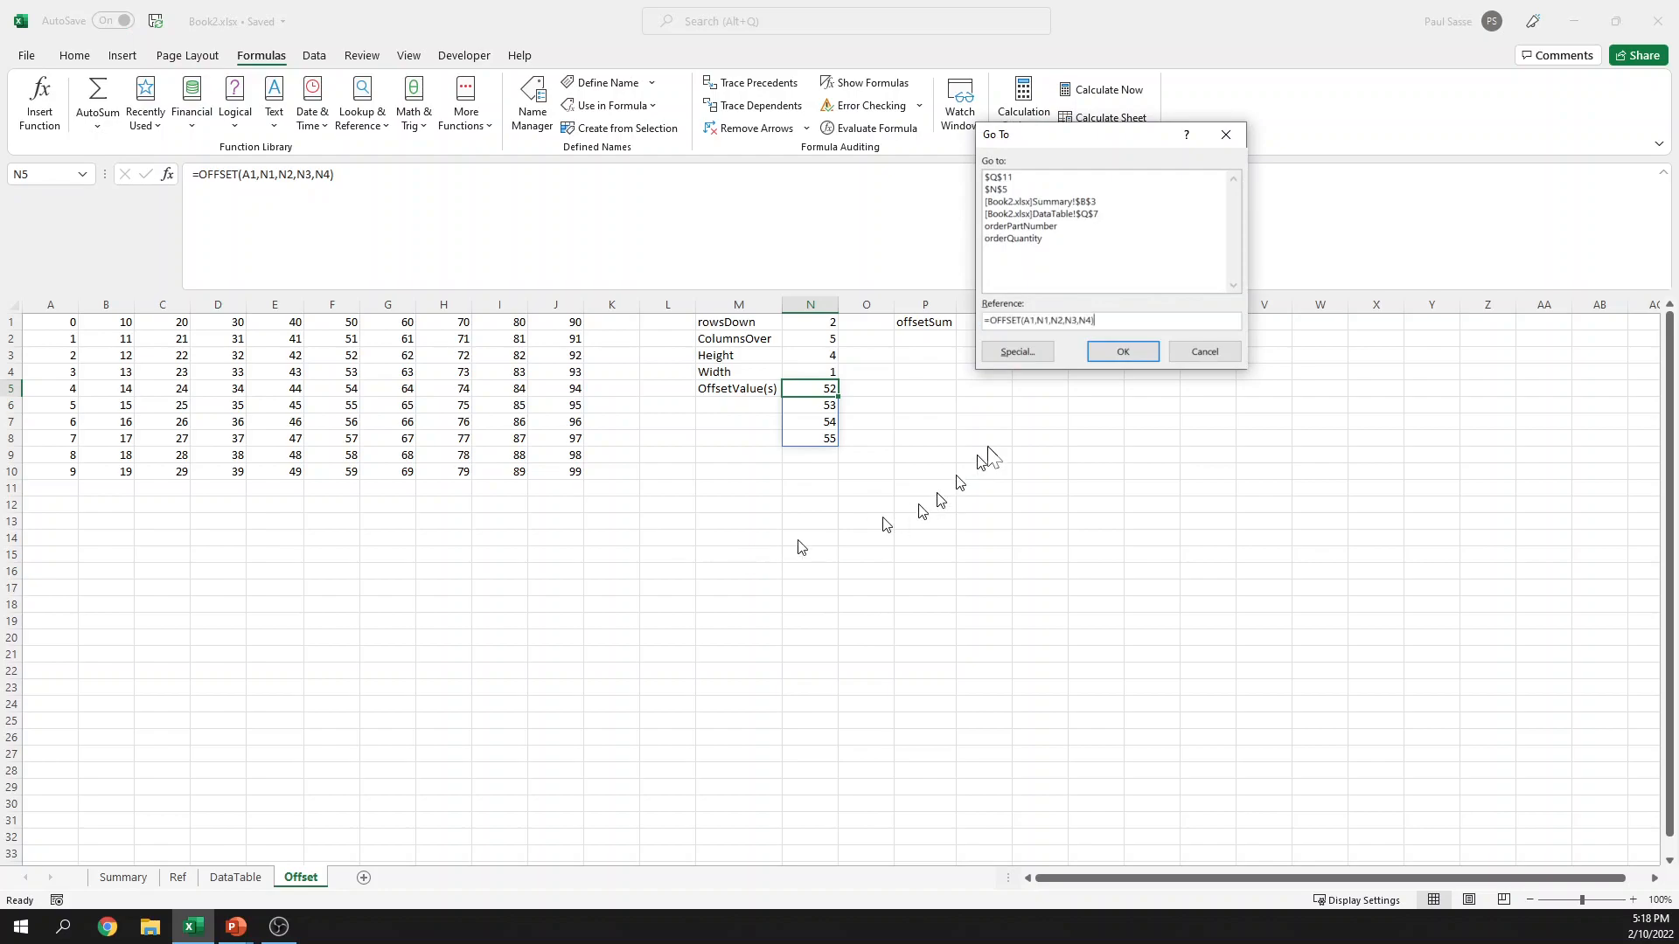
pyautogui.click(1120, 354)
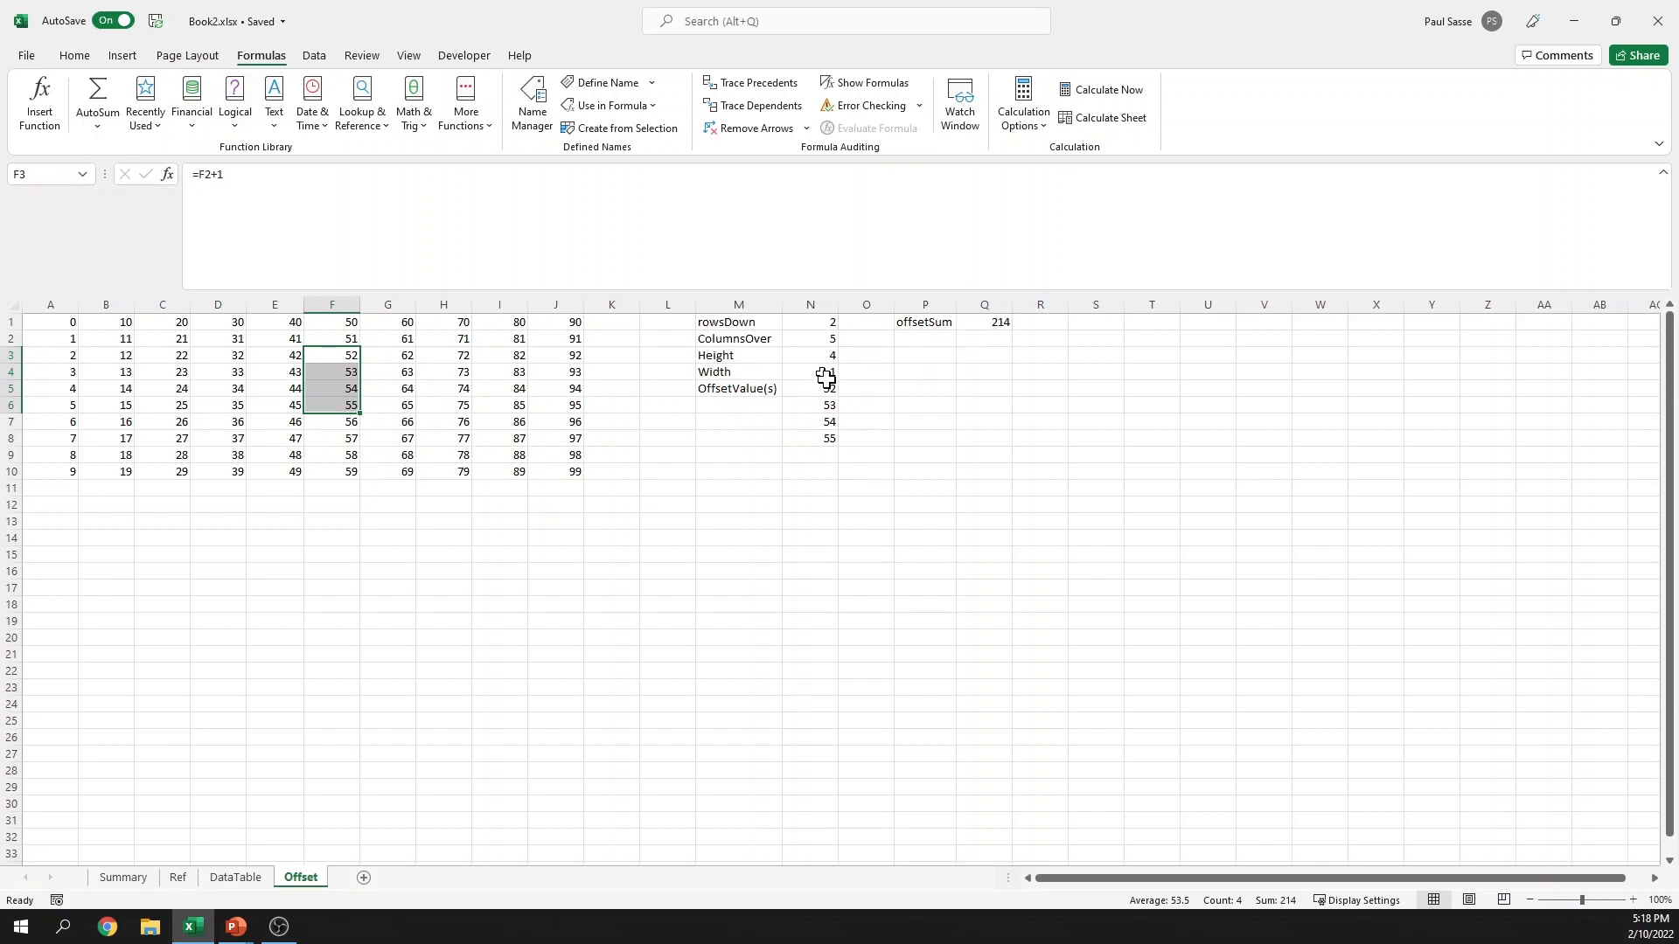
# Step: Set the Width input of the OFFSET formula to 5 and go to the range it returns in the number grid
pyautogui.click(825, 378)
pyautogui.write('5')
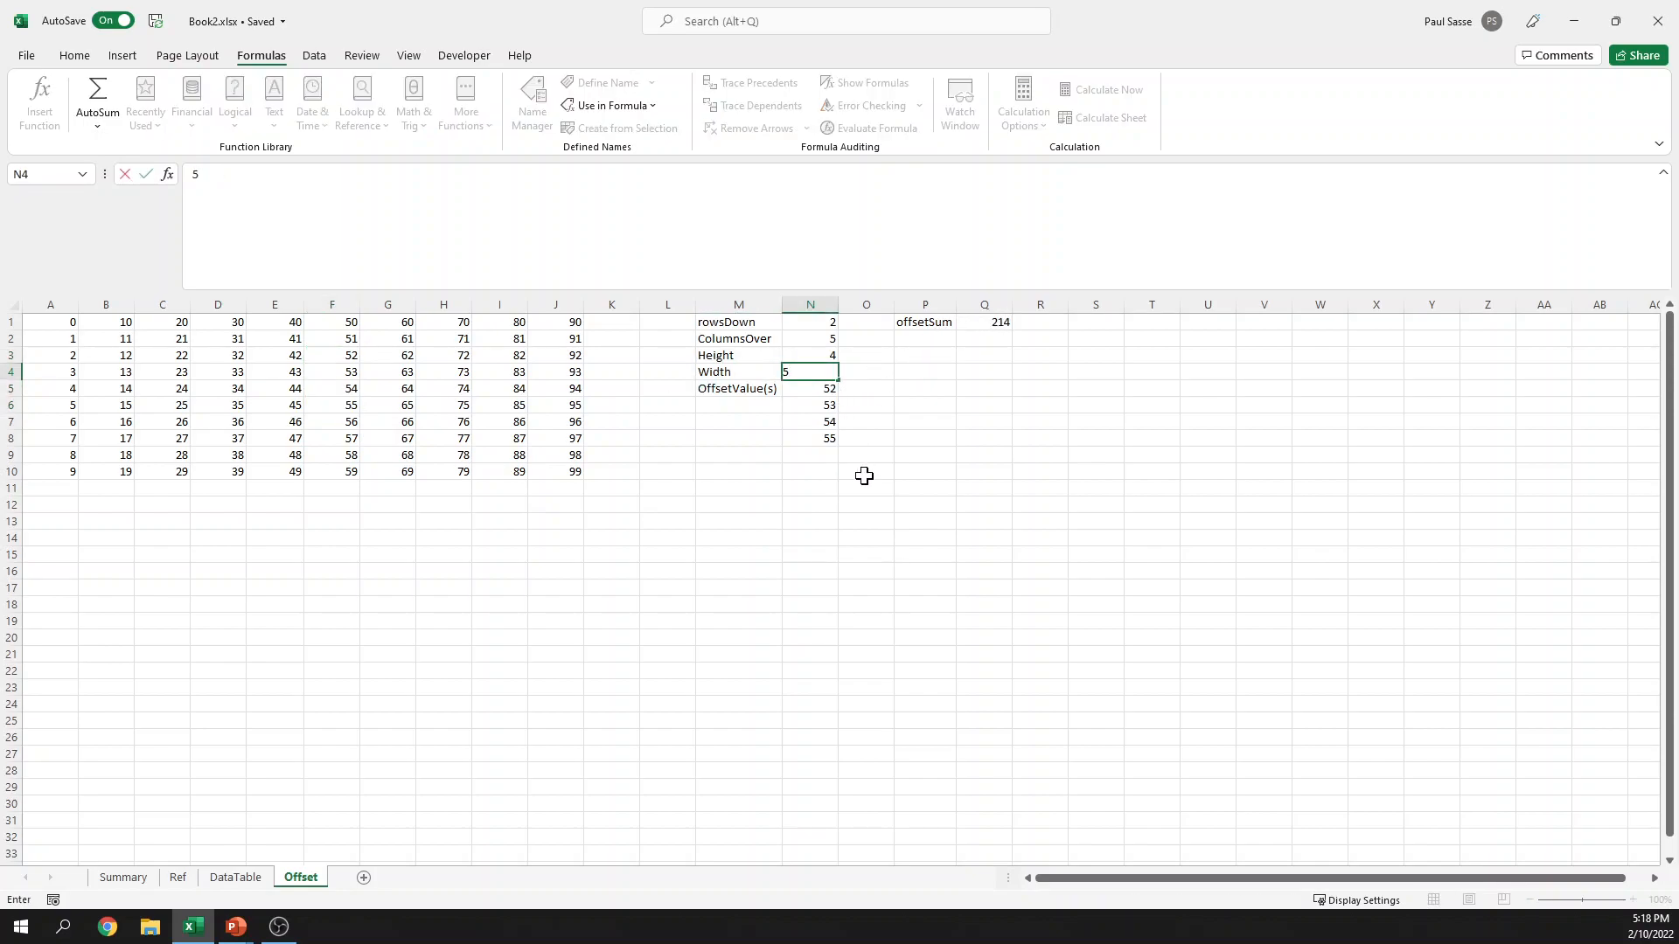
pyautogui.press('Return')
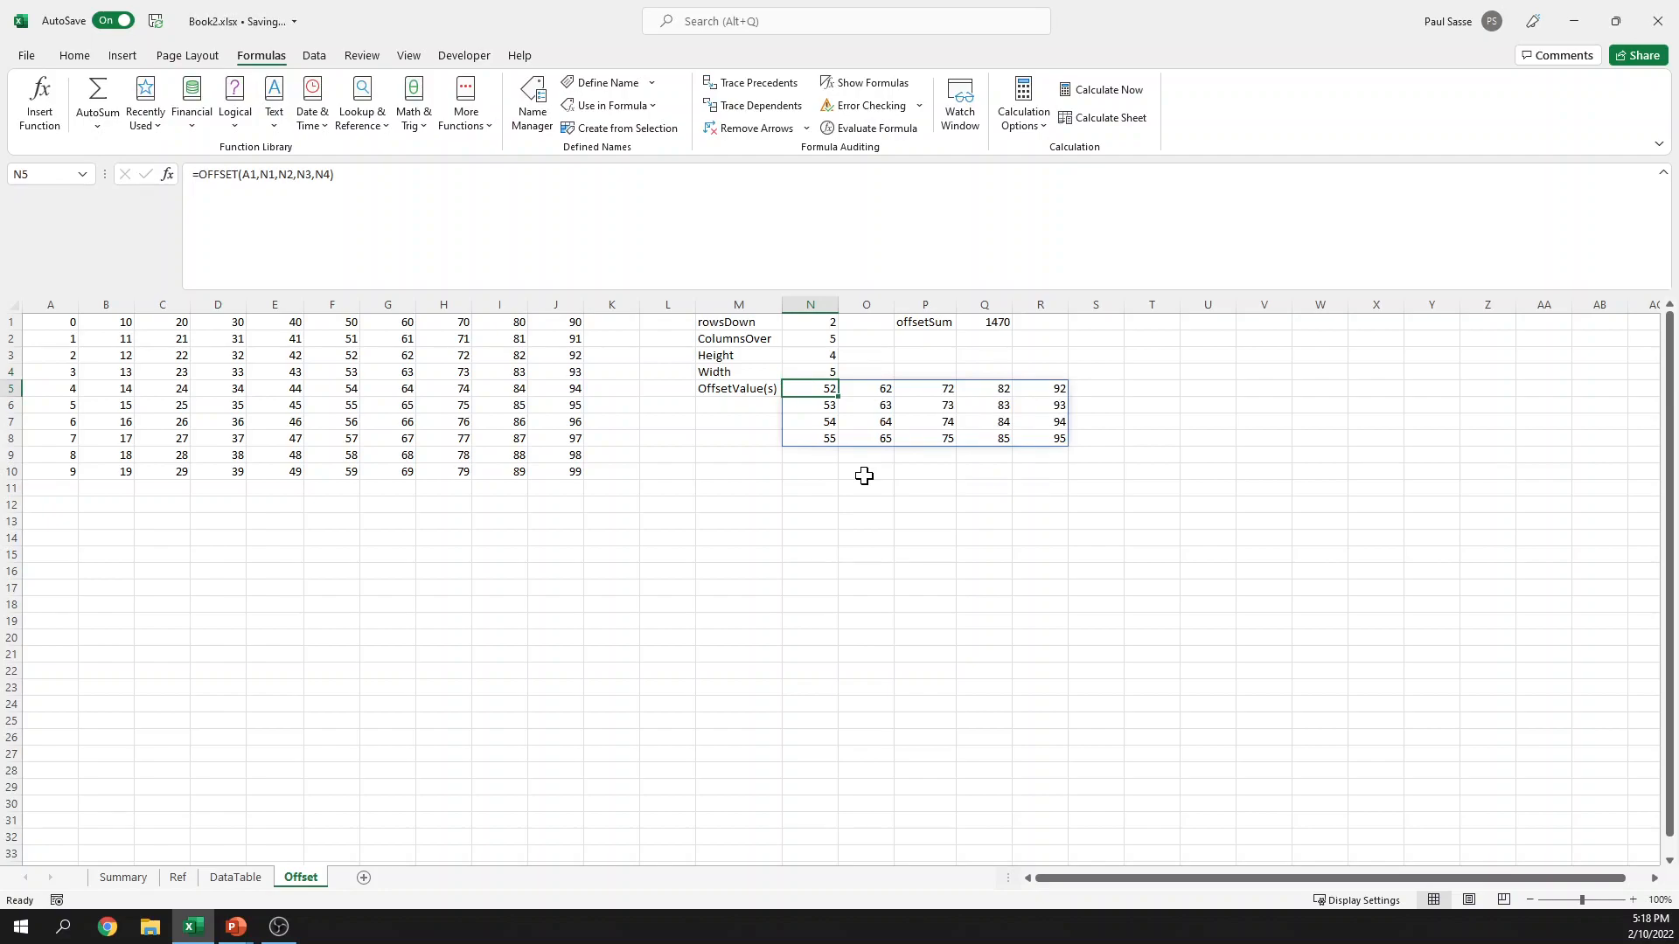
pyautogui.press('F5')
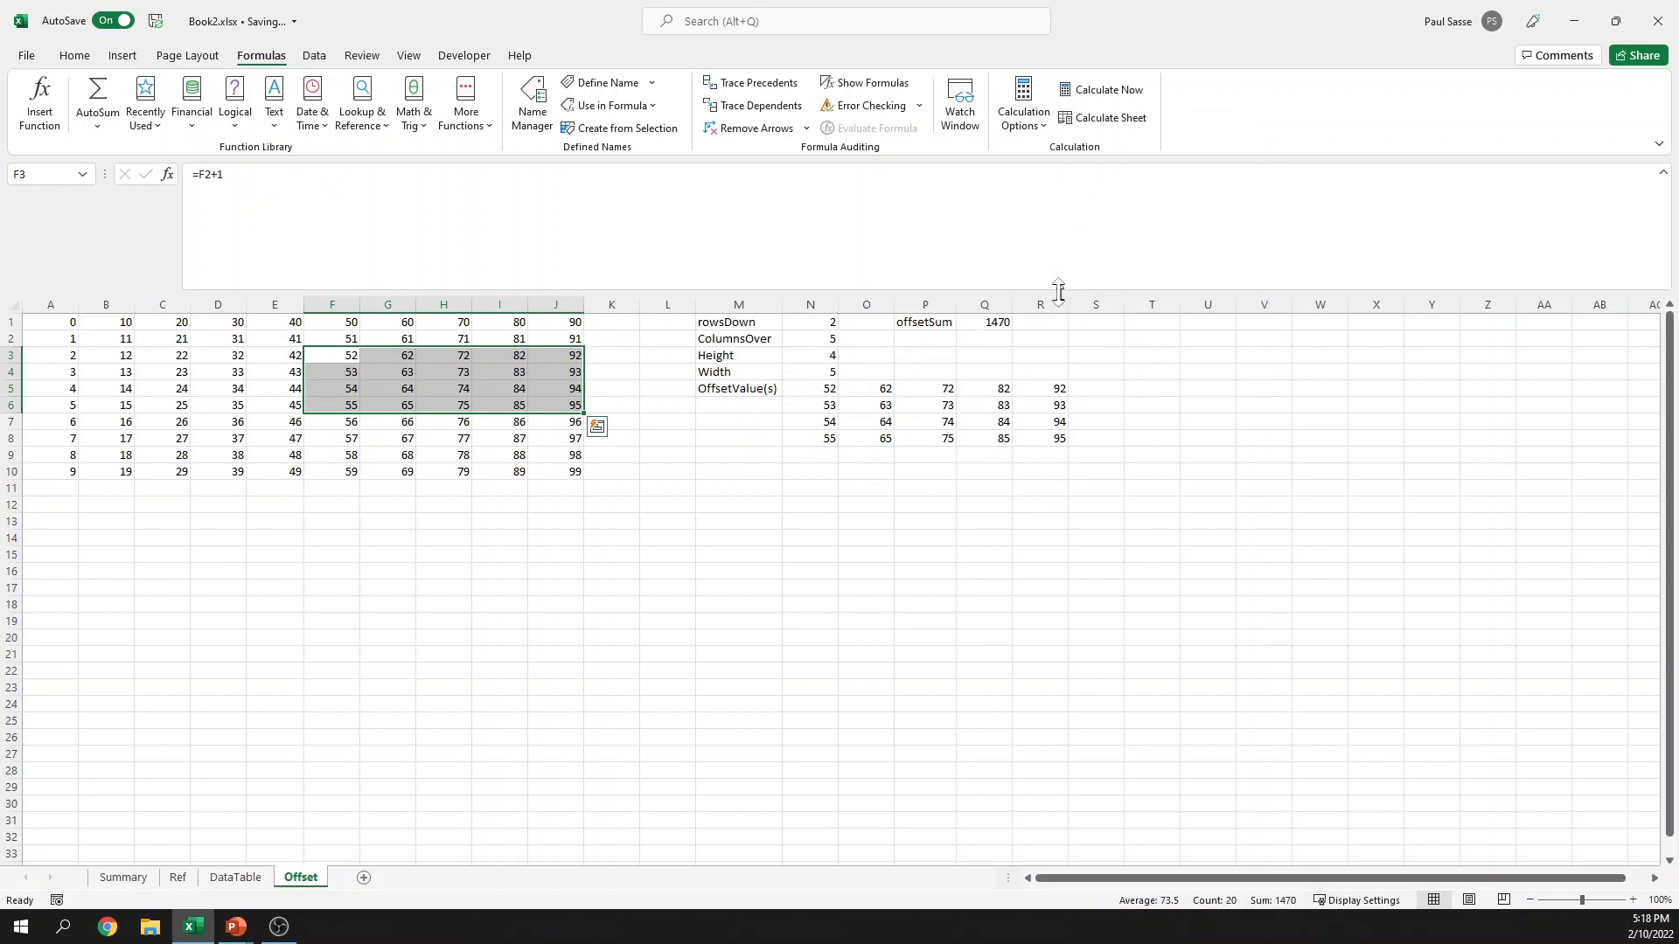
# Step: Set both rowsDown and ColumnsOver to 0 and go to the range the OFFSET formula returns
pyautogui.click(823, 323)
pyautogui.write('0')
pyautogui.press('Return')
pyautogui.write('0')
pyautogui.press('Return')
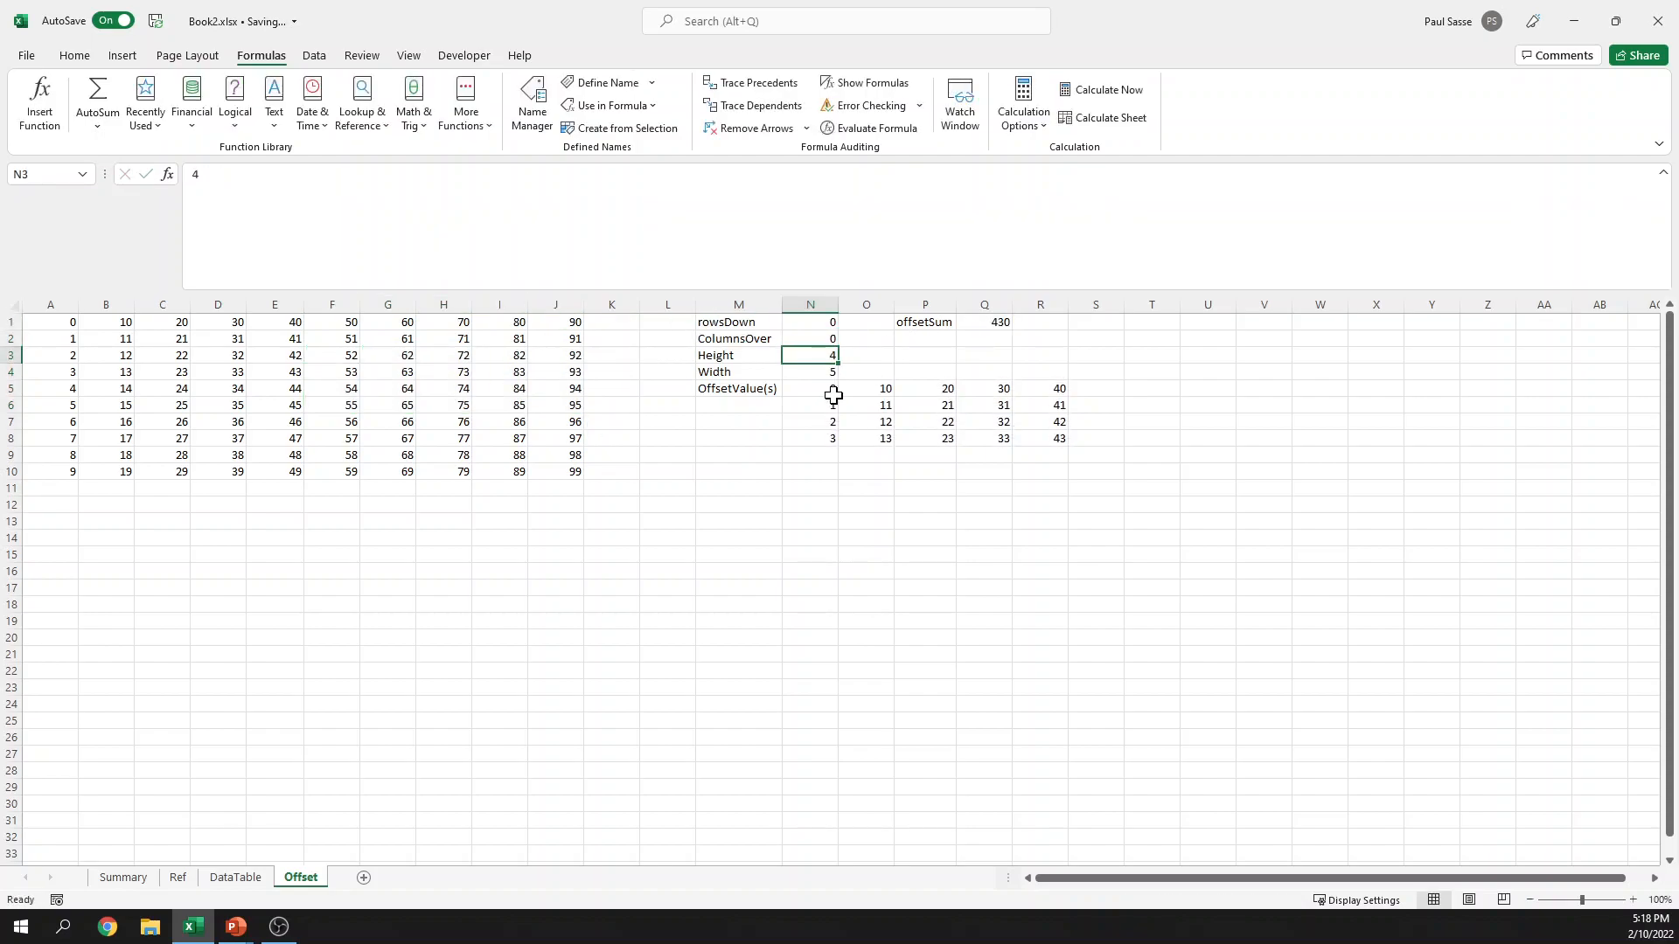
pyautogui.press('F5')
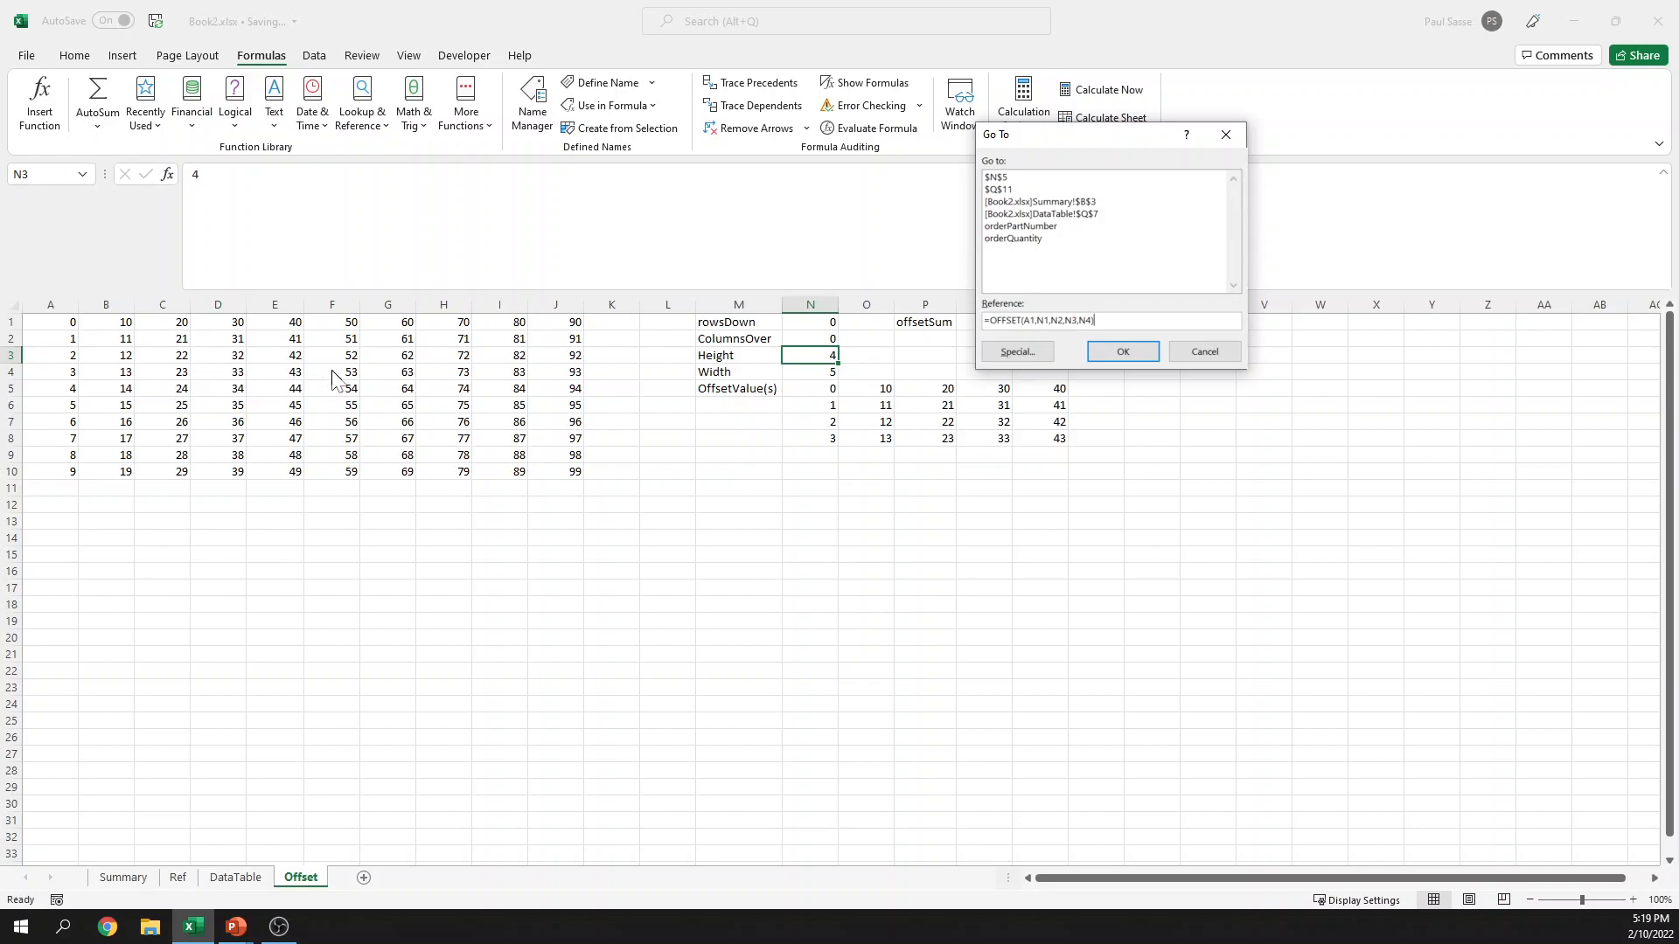
pyautogui.click(1150, 355)
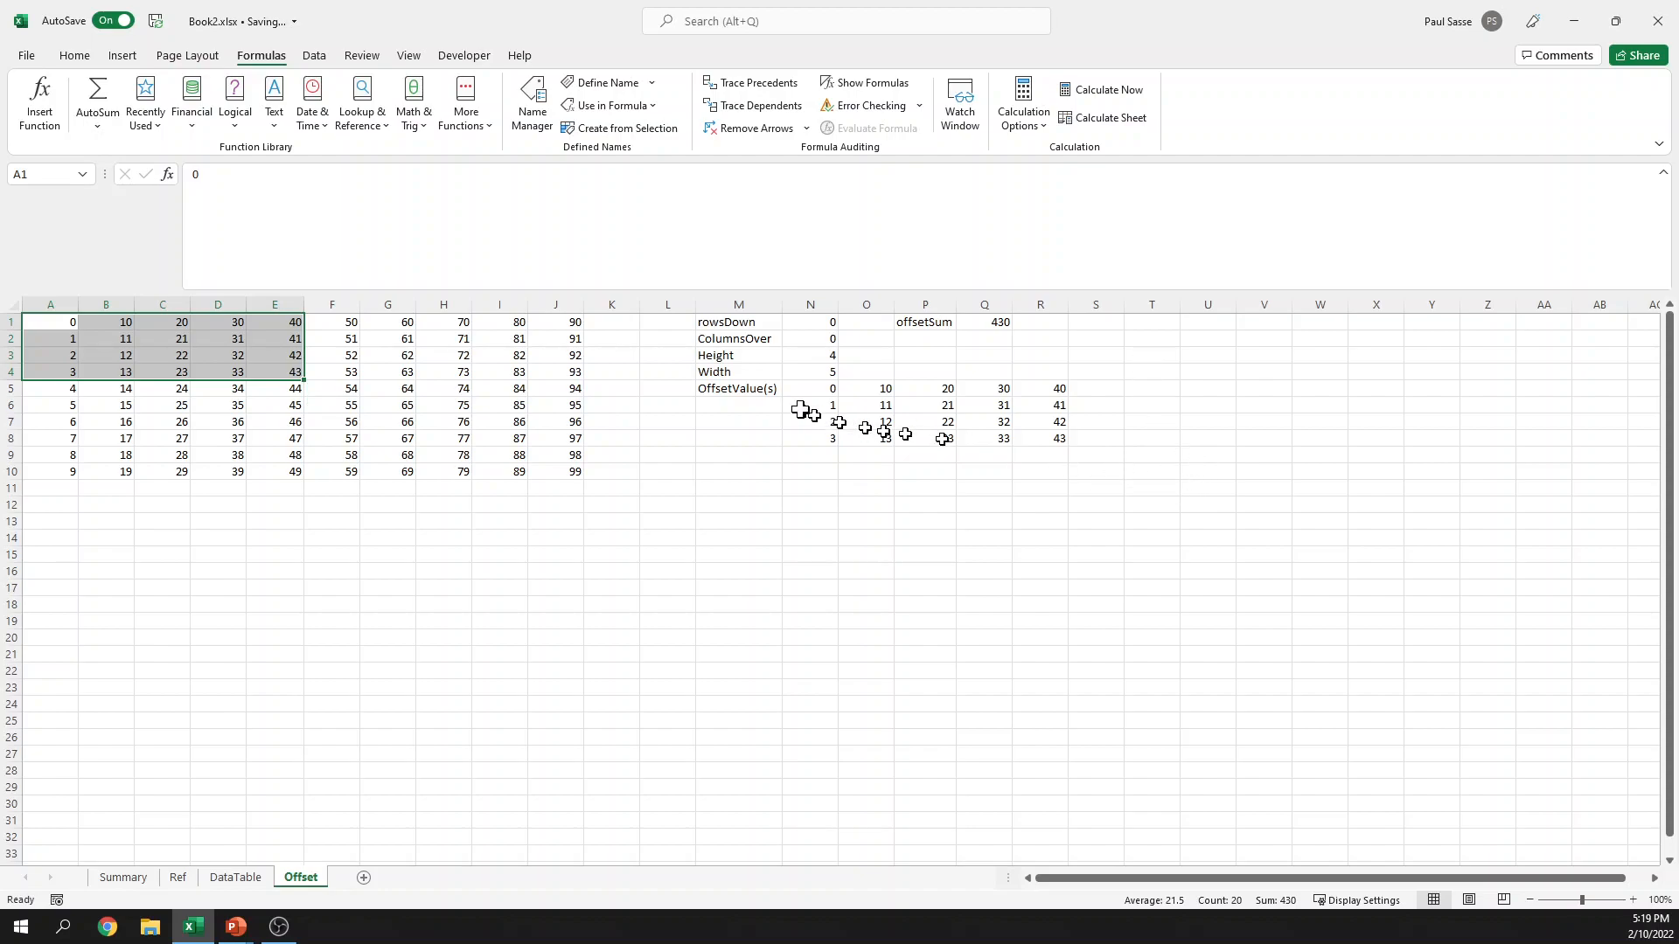
# Step: Set the OFFSET formula's inputs rowsDown to 3, Height to 1 and Width to 1
pyautogui.click(813, 388)
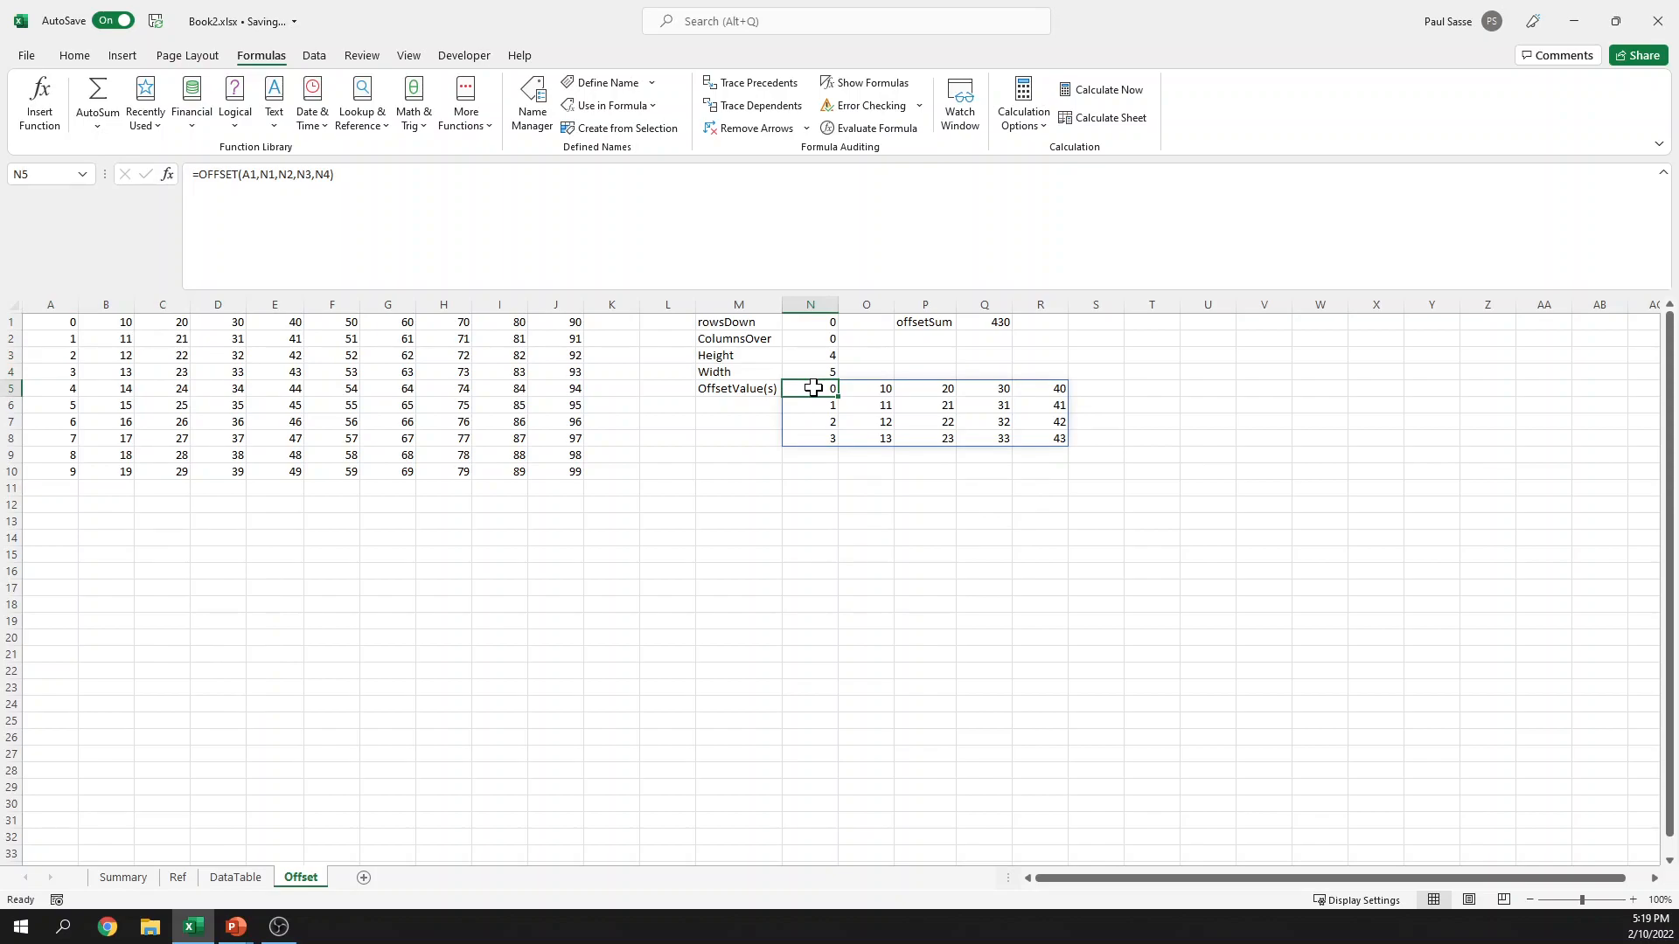
pyautogui.click(842, 326)
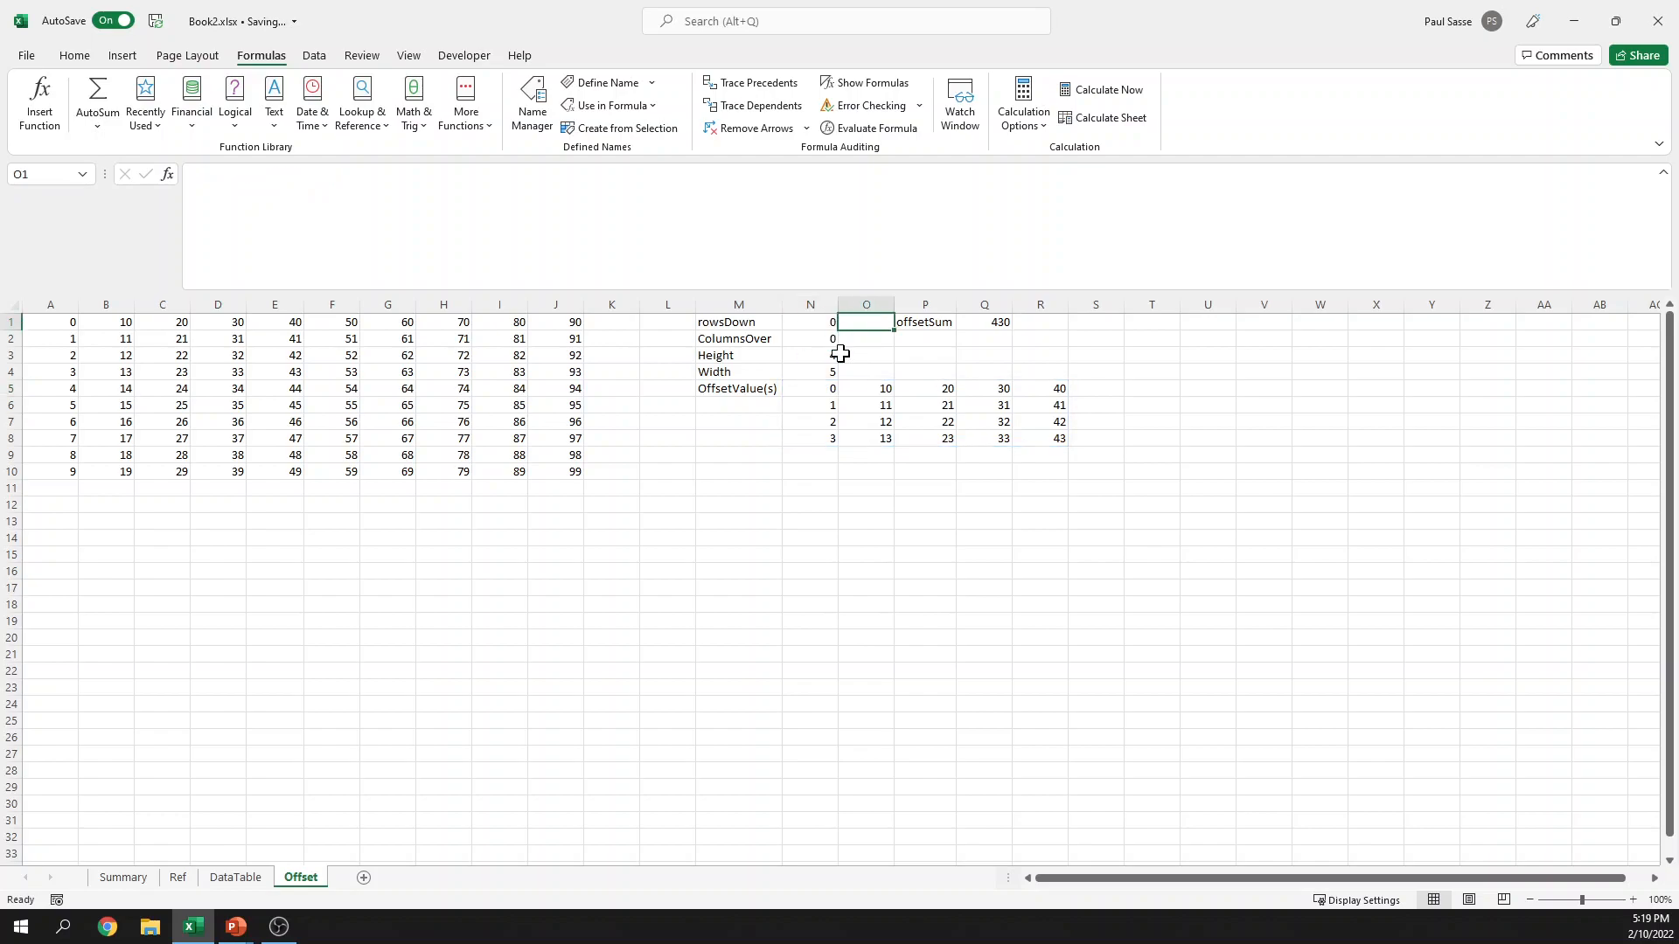
pyautogui.press('Left')
pyautogui.write('3')
pyautogui.press('Return')
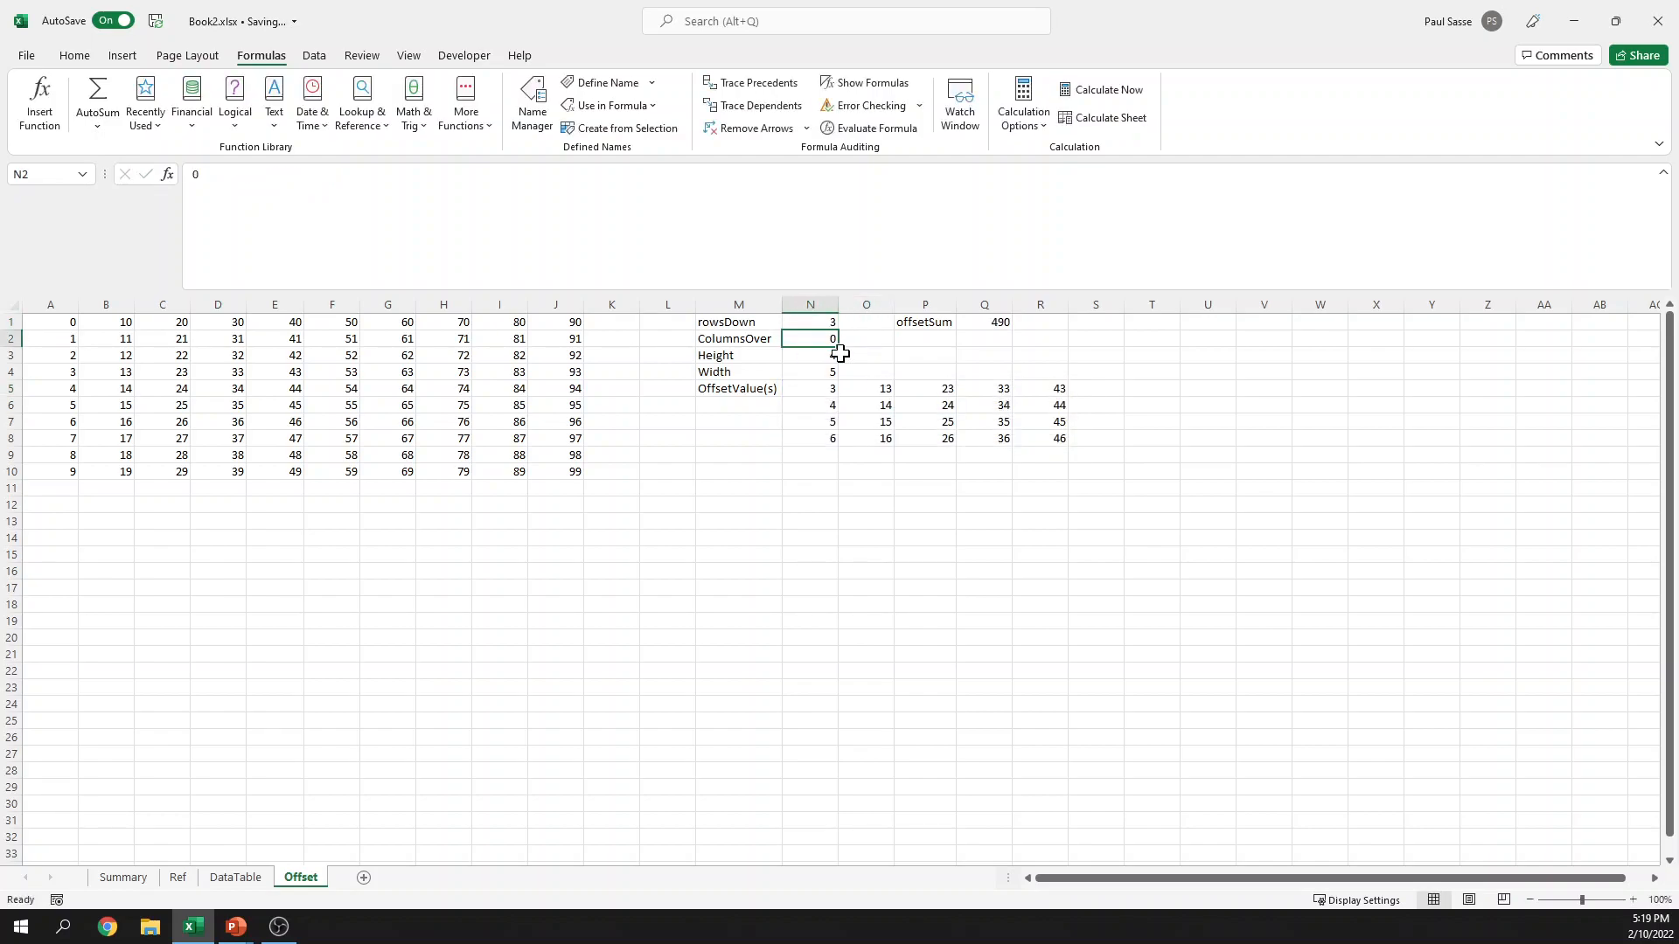
pyautogui.click(836, 356)
pyautogui.write('1')
pyautogui.press('Return')
pyautogui.write('1')
pyautogui.press('Return')
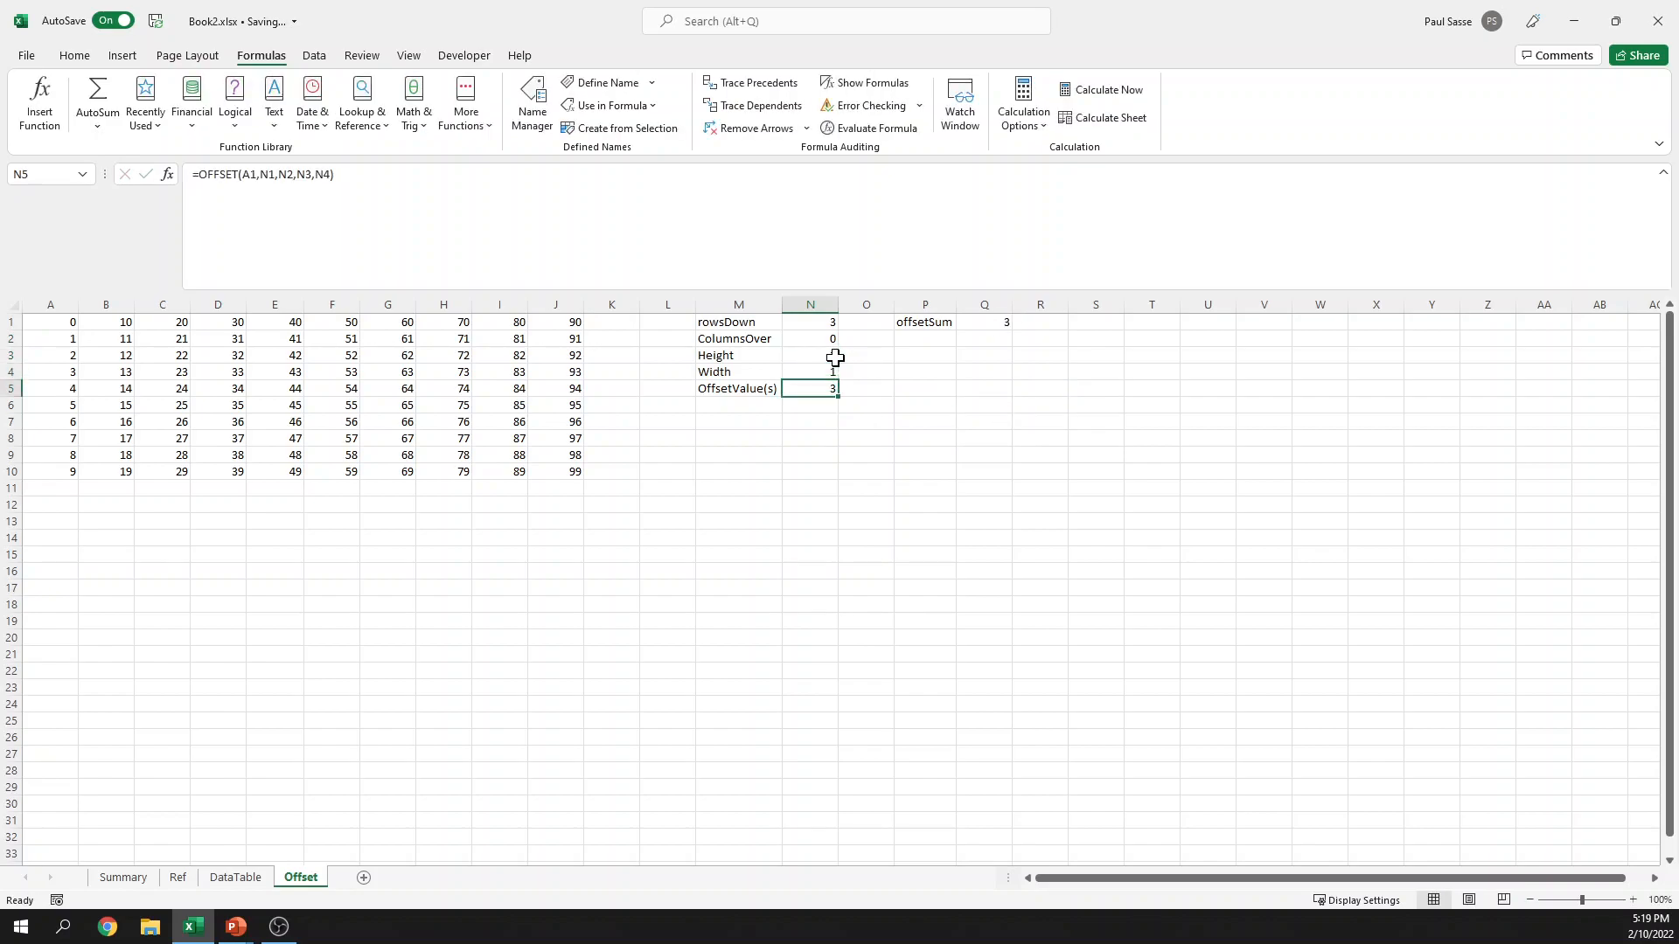
# Step: Trace three rows down from A1 to A4, and check it by going to =OFFSET(A1,N1,N2,N3,N4)
pyautogui.click(70, 324)
pyautogui.press('Down')
pyautogui.press('Down')
pyautogui.press('Down')
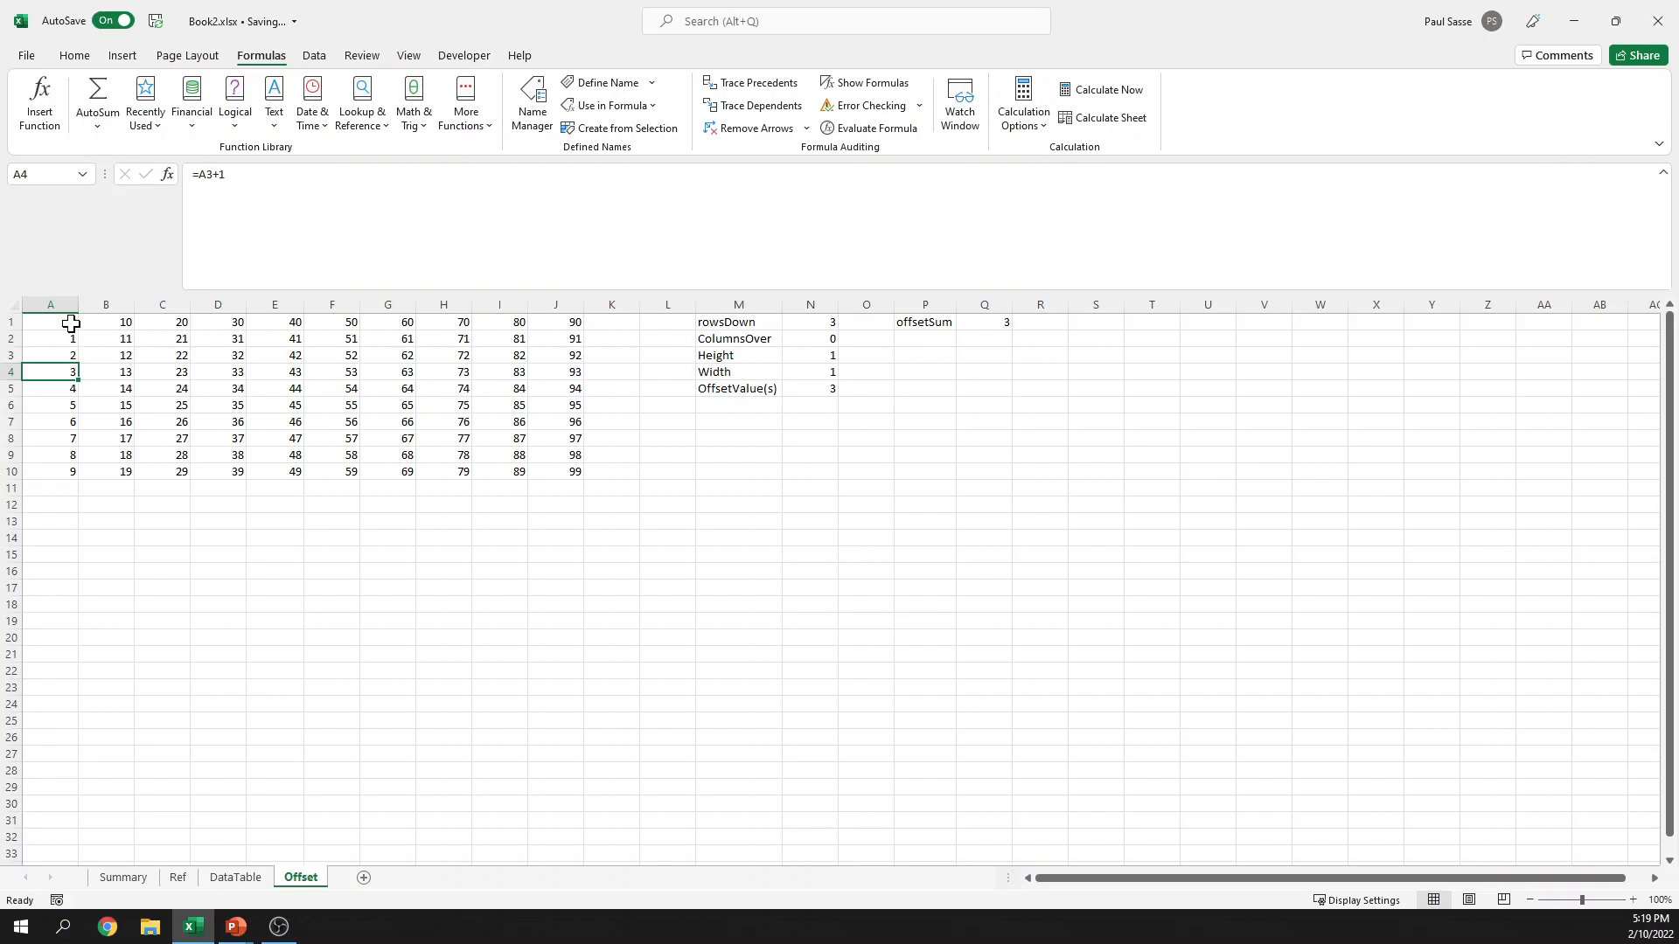
pyautogui.press('F5')
pyautogui.write('=OFFSET(A1,N1,N2,N3,N4)')
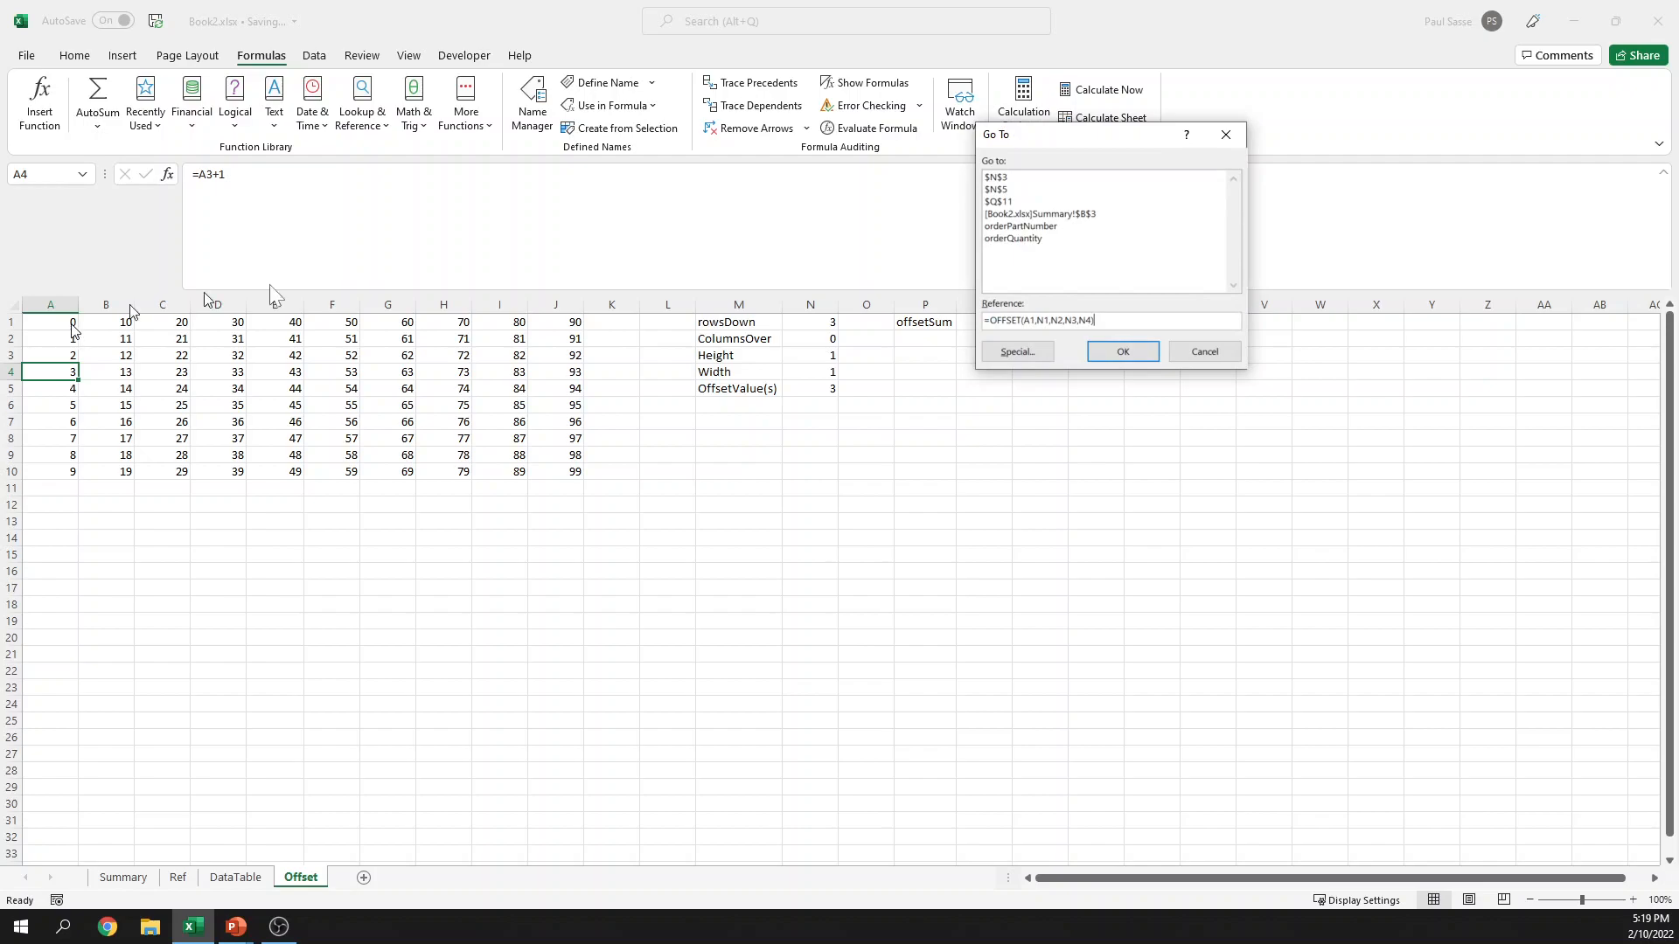
pyautogui.click(1127, 352)
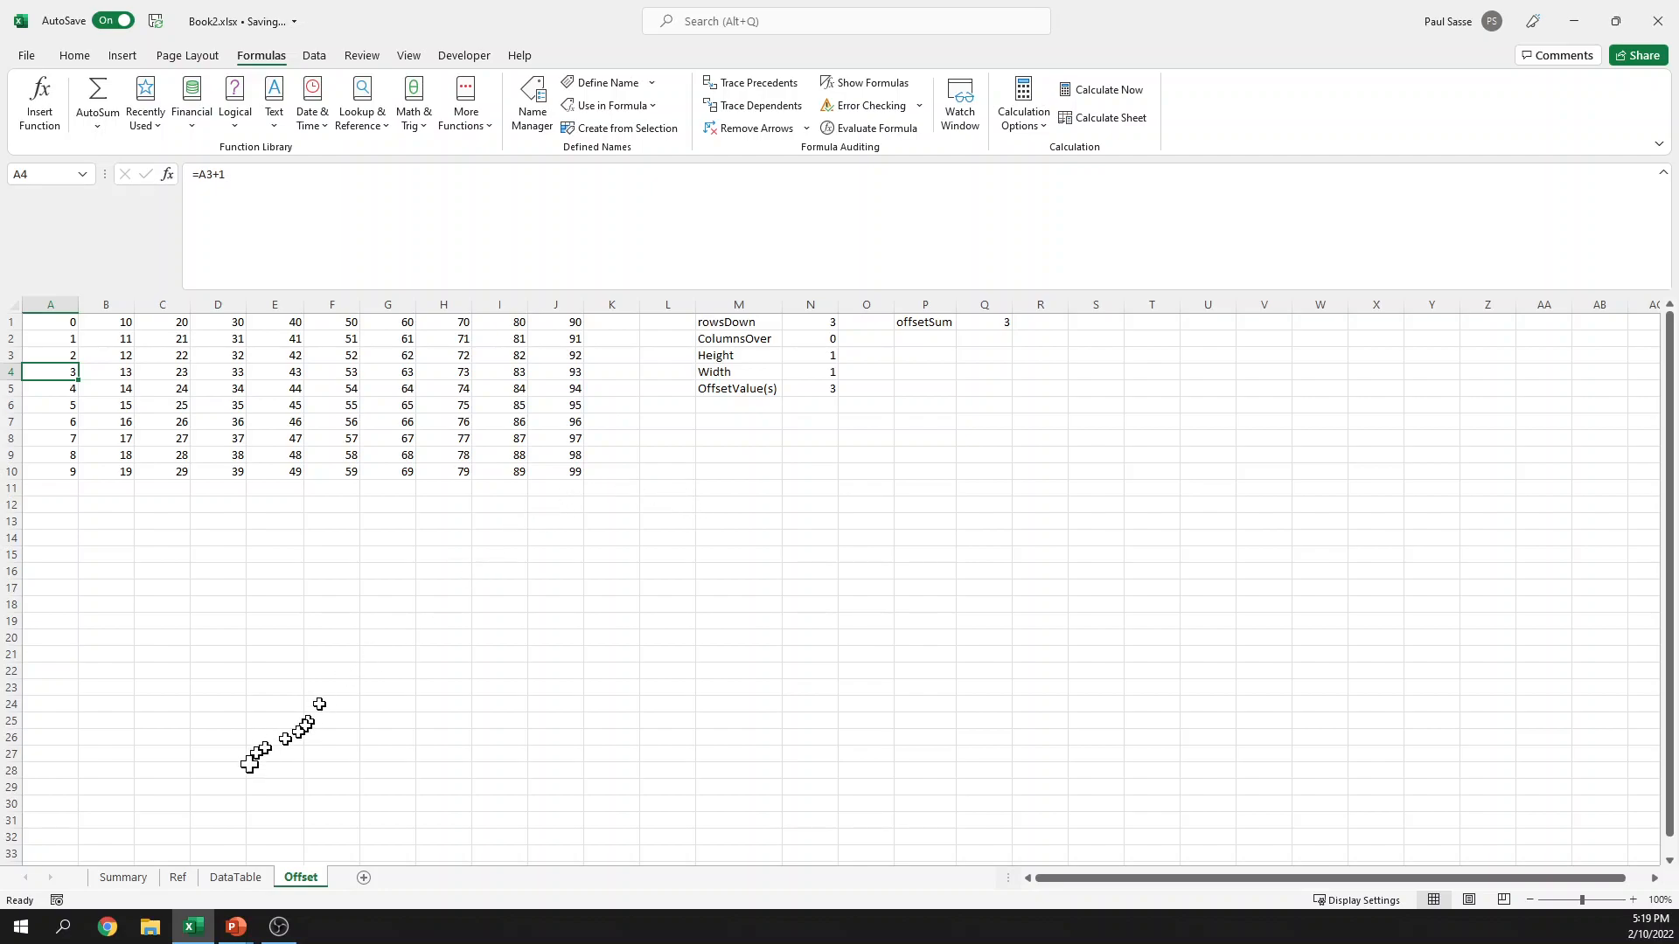
# Step: On the Ref sheet, select A2 and delete the broken named range stateName from the workbook's defined names
pyautogui.click(184, 878)
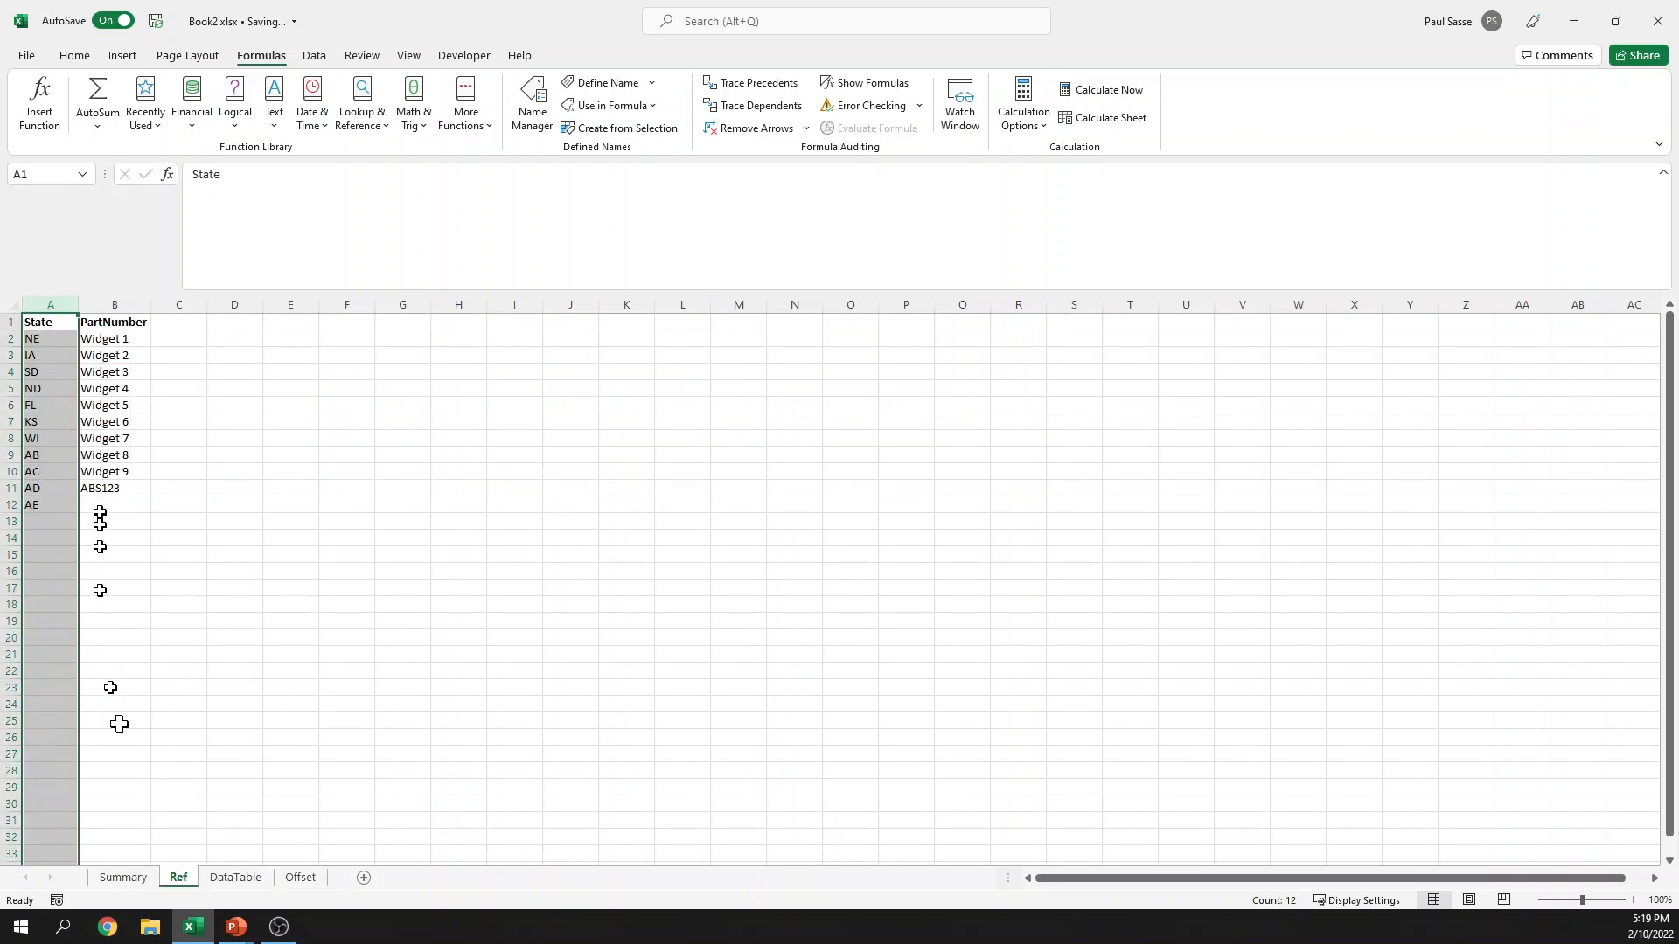
pyautogui.click(38, 339)
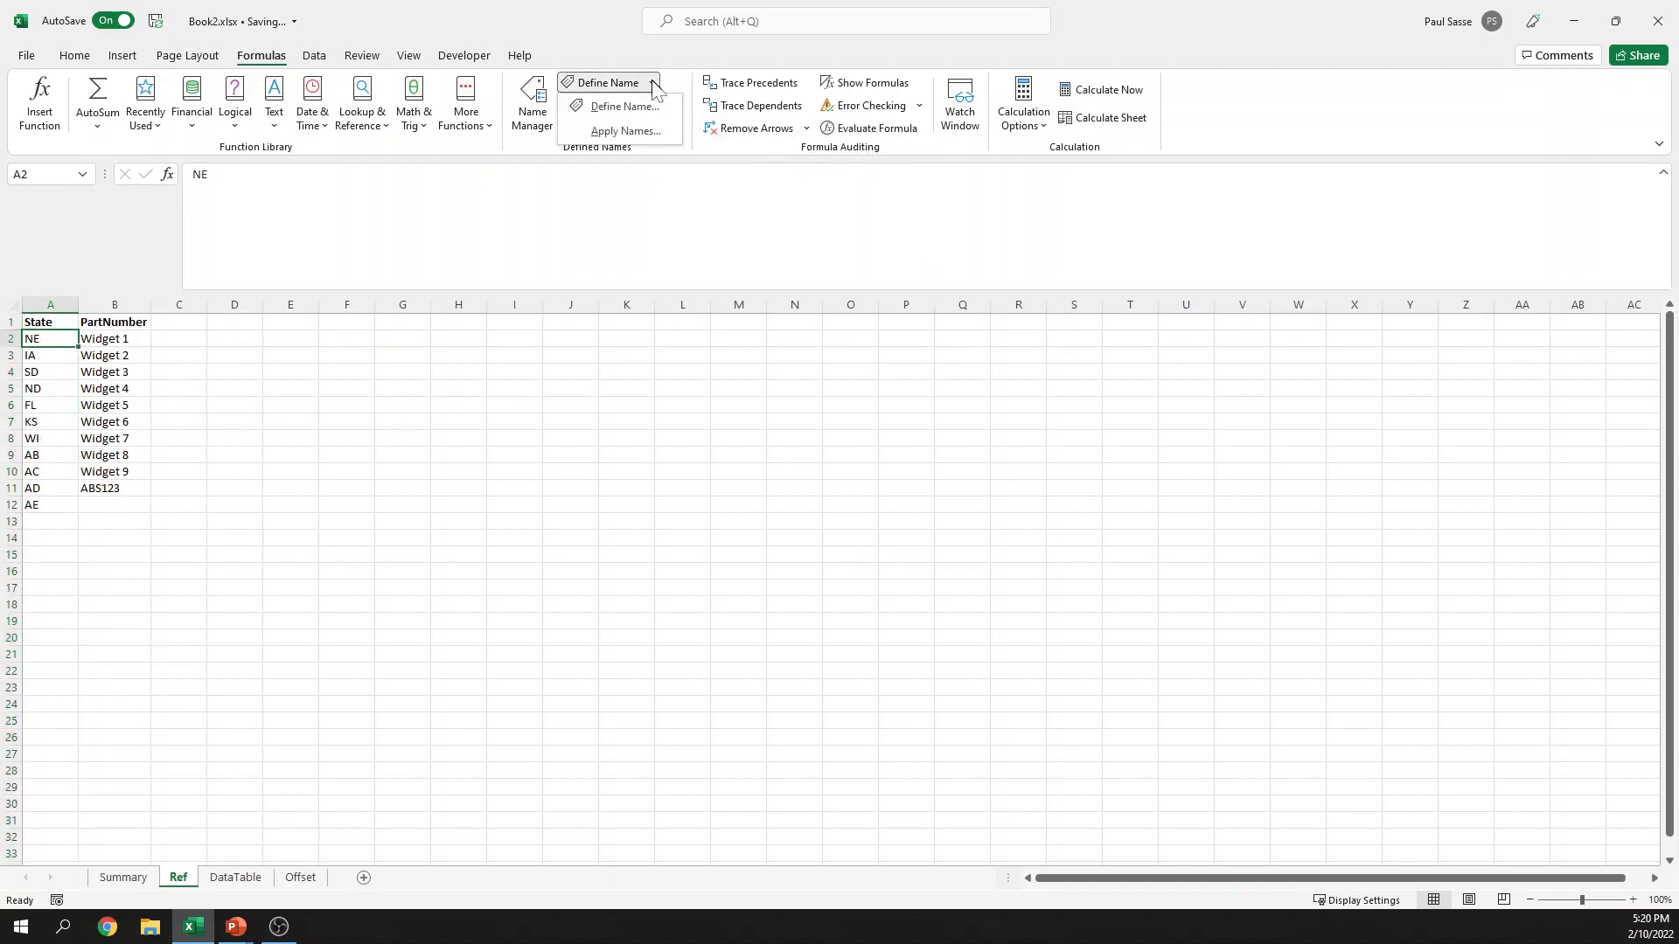
pyautogui.click(535, 104)
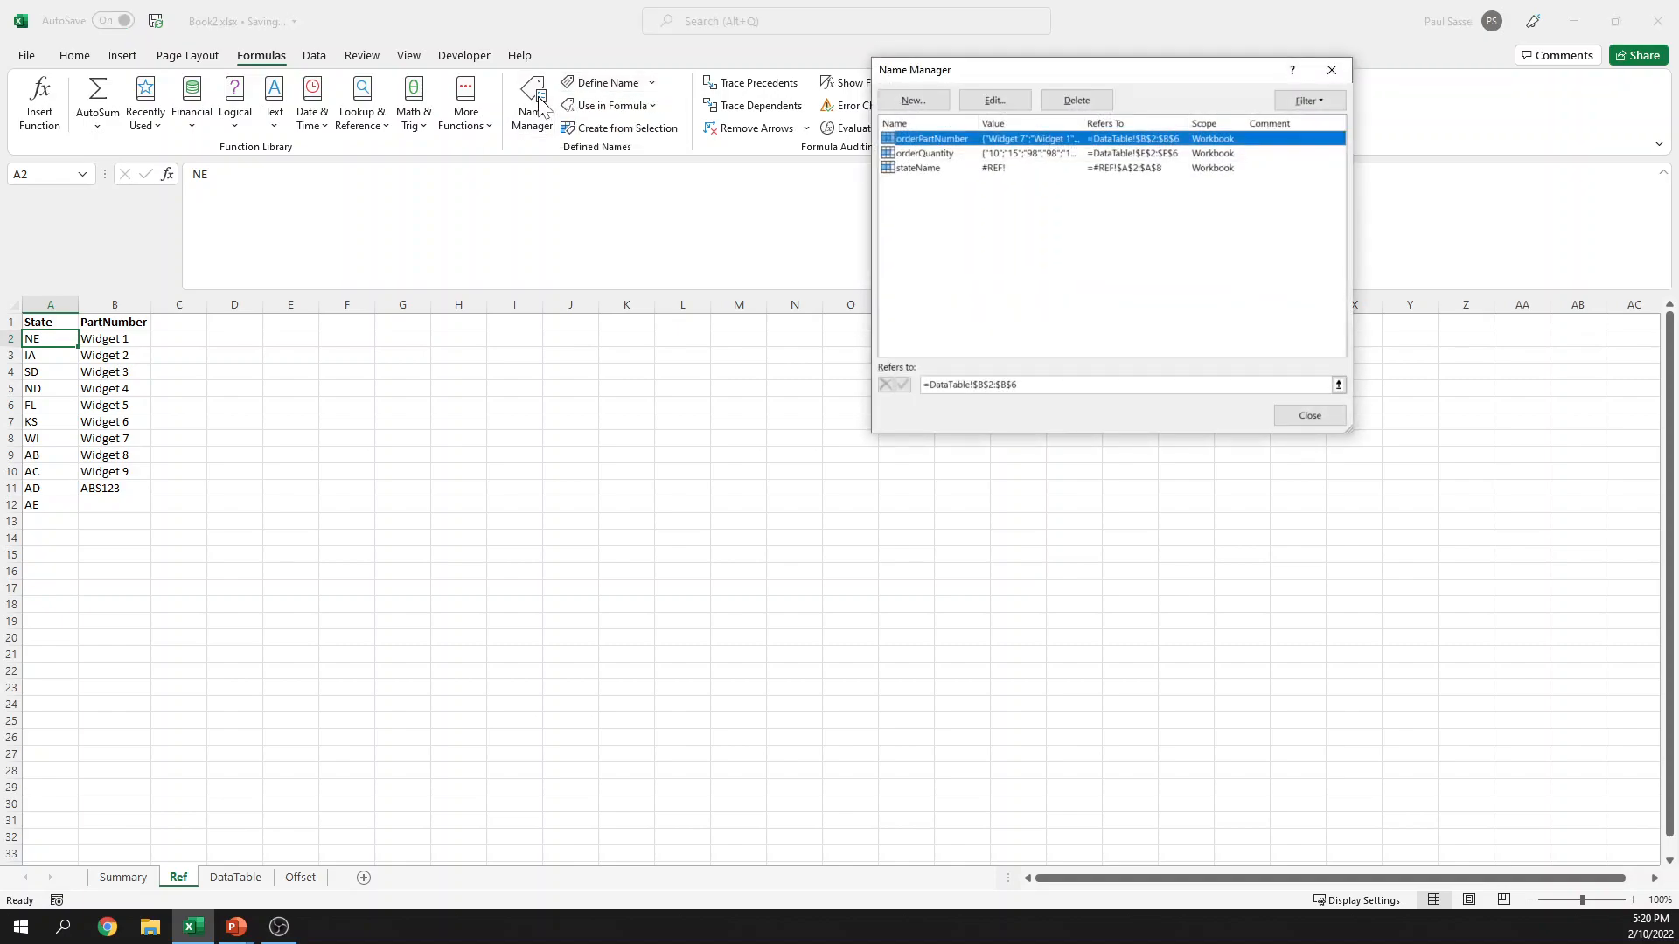
pyautogui.click(915, 168)
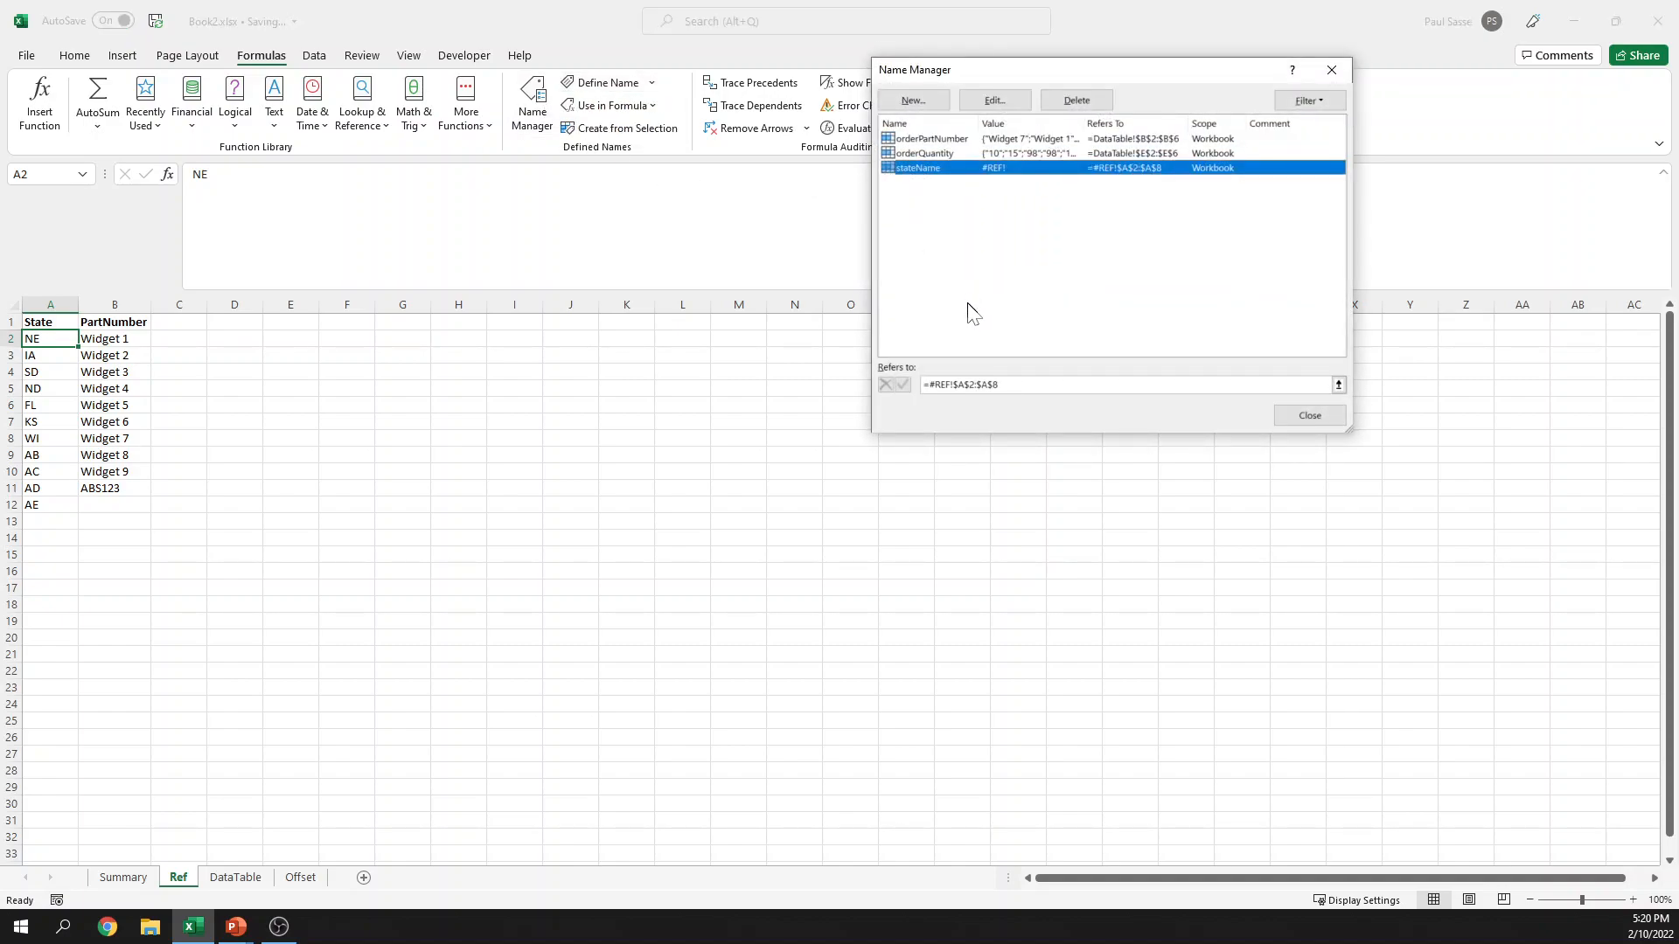
pyautogui.click(1065, 103)
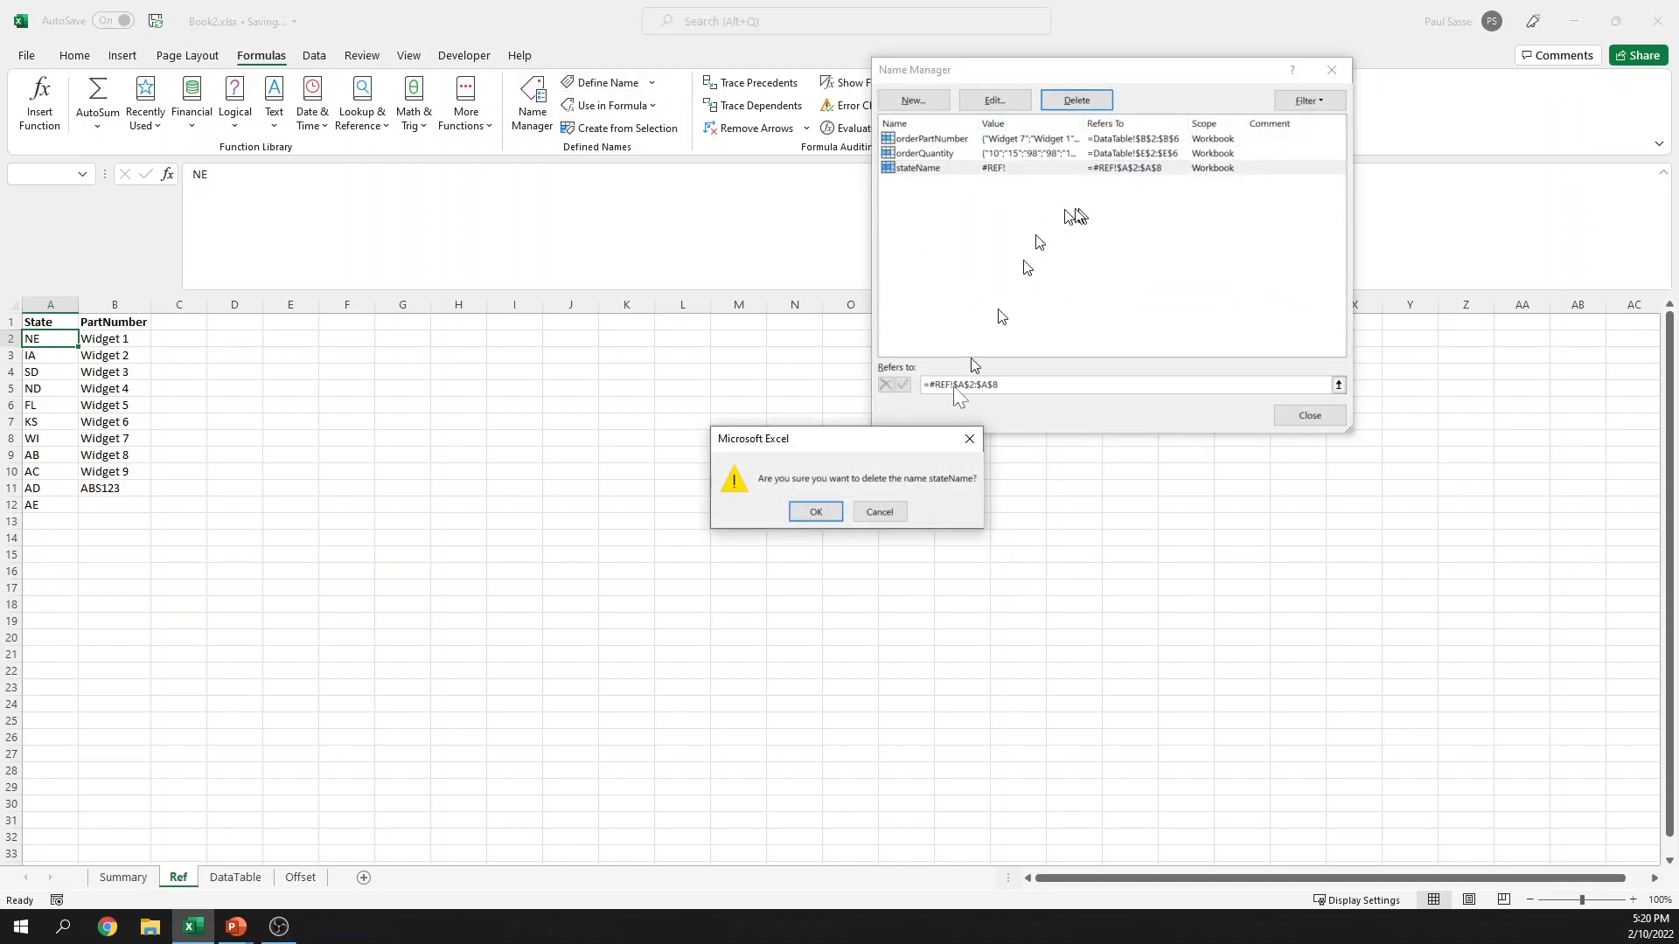
pyautogui.click(816, 511)
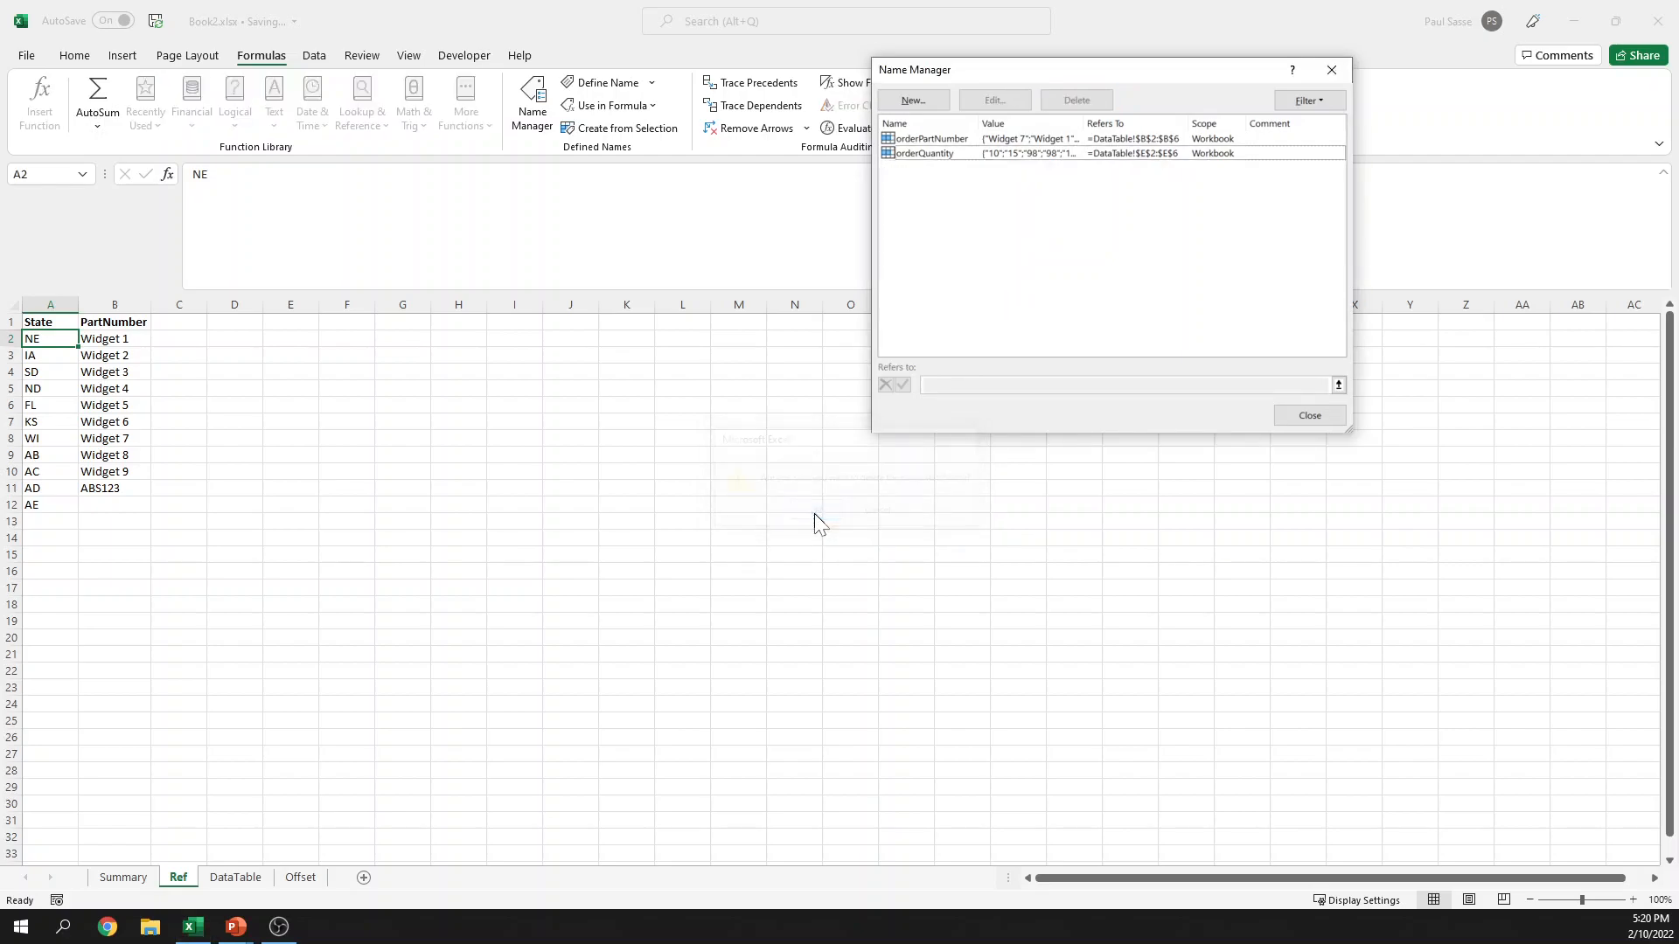
pyautogui.click(1311, 415)
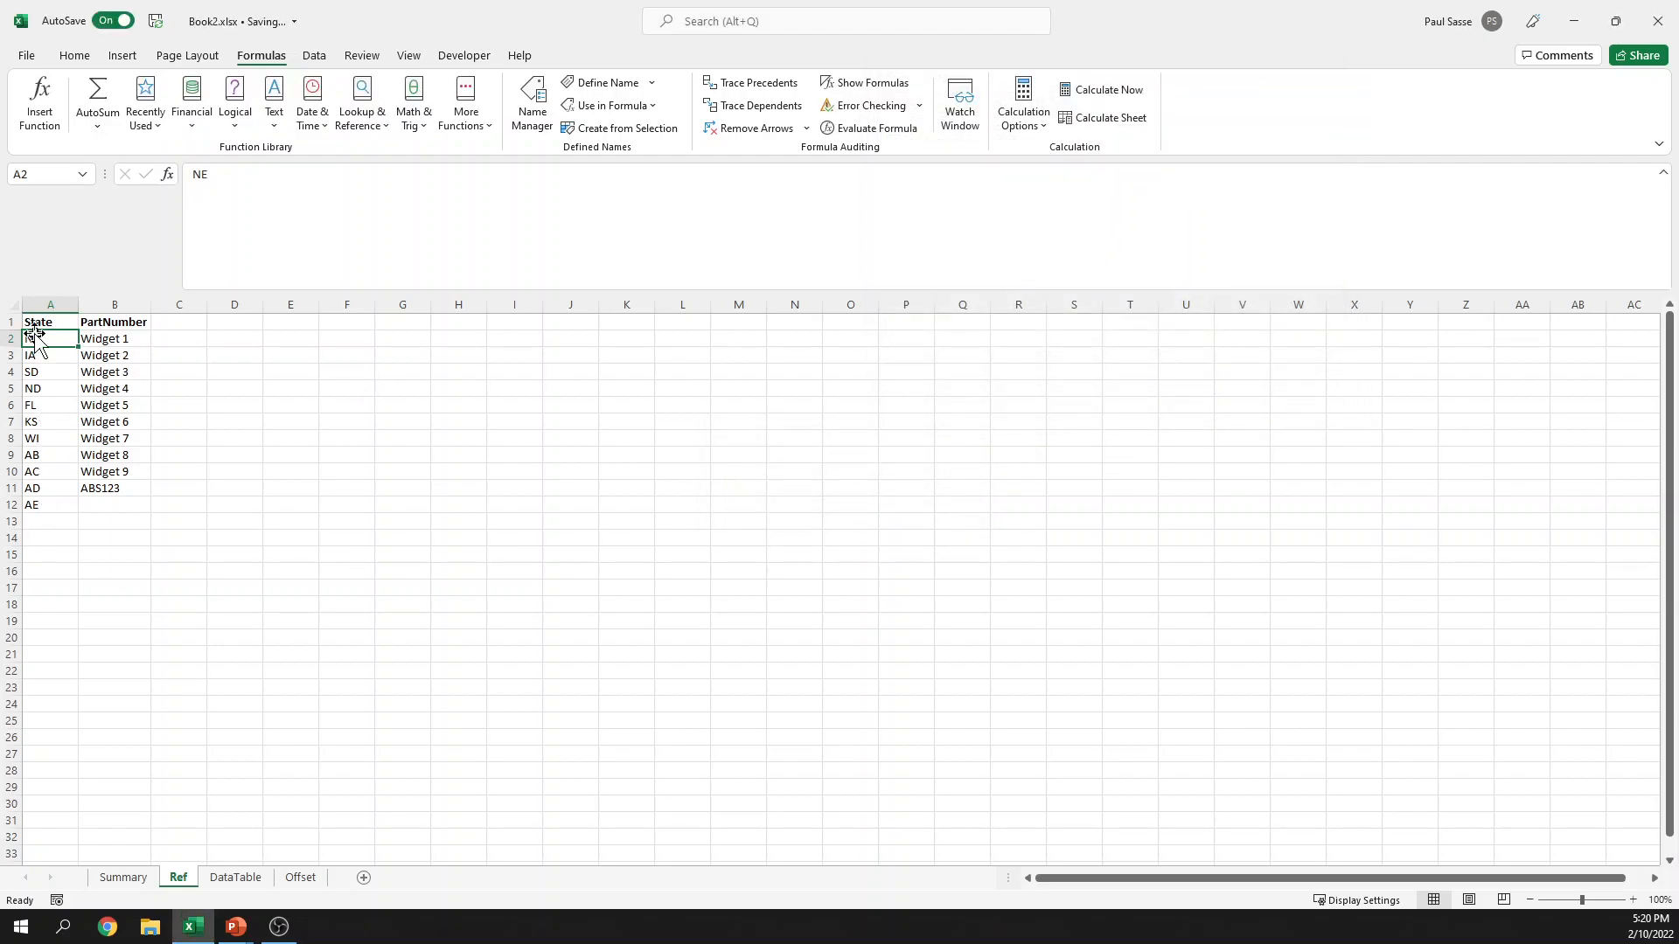
# Step: Start defining a new workbook-scoped name called stateName from cell A2 of the Ref sheet
pyautogui.click(652, 82)
pyautogui.click(660, 103)
pyautogui.write('statename')
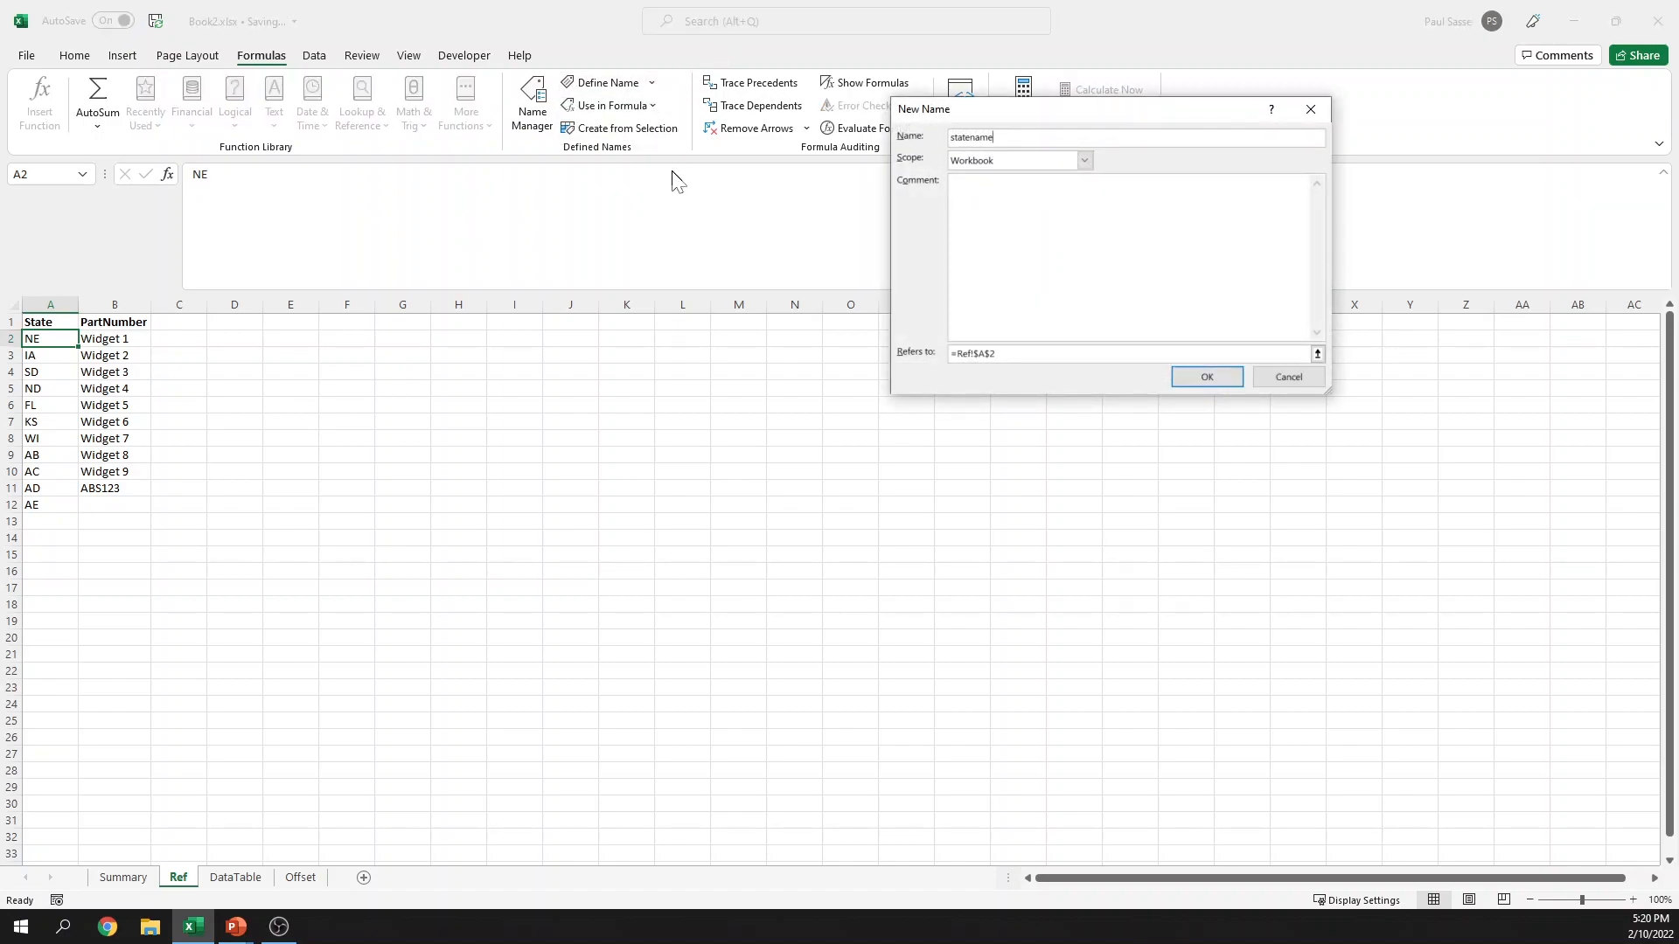
pyautogui.press('BackSpace')
pyautogui.press('BackSpace')
pyautogui.write('Name')
# Step: Make stateName refer to =offset(Ref!$A$2,0,0,counta(Ref!$A:$A)-1,1) and save the name
pyautogui.click(957, 352)
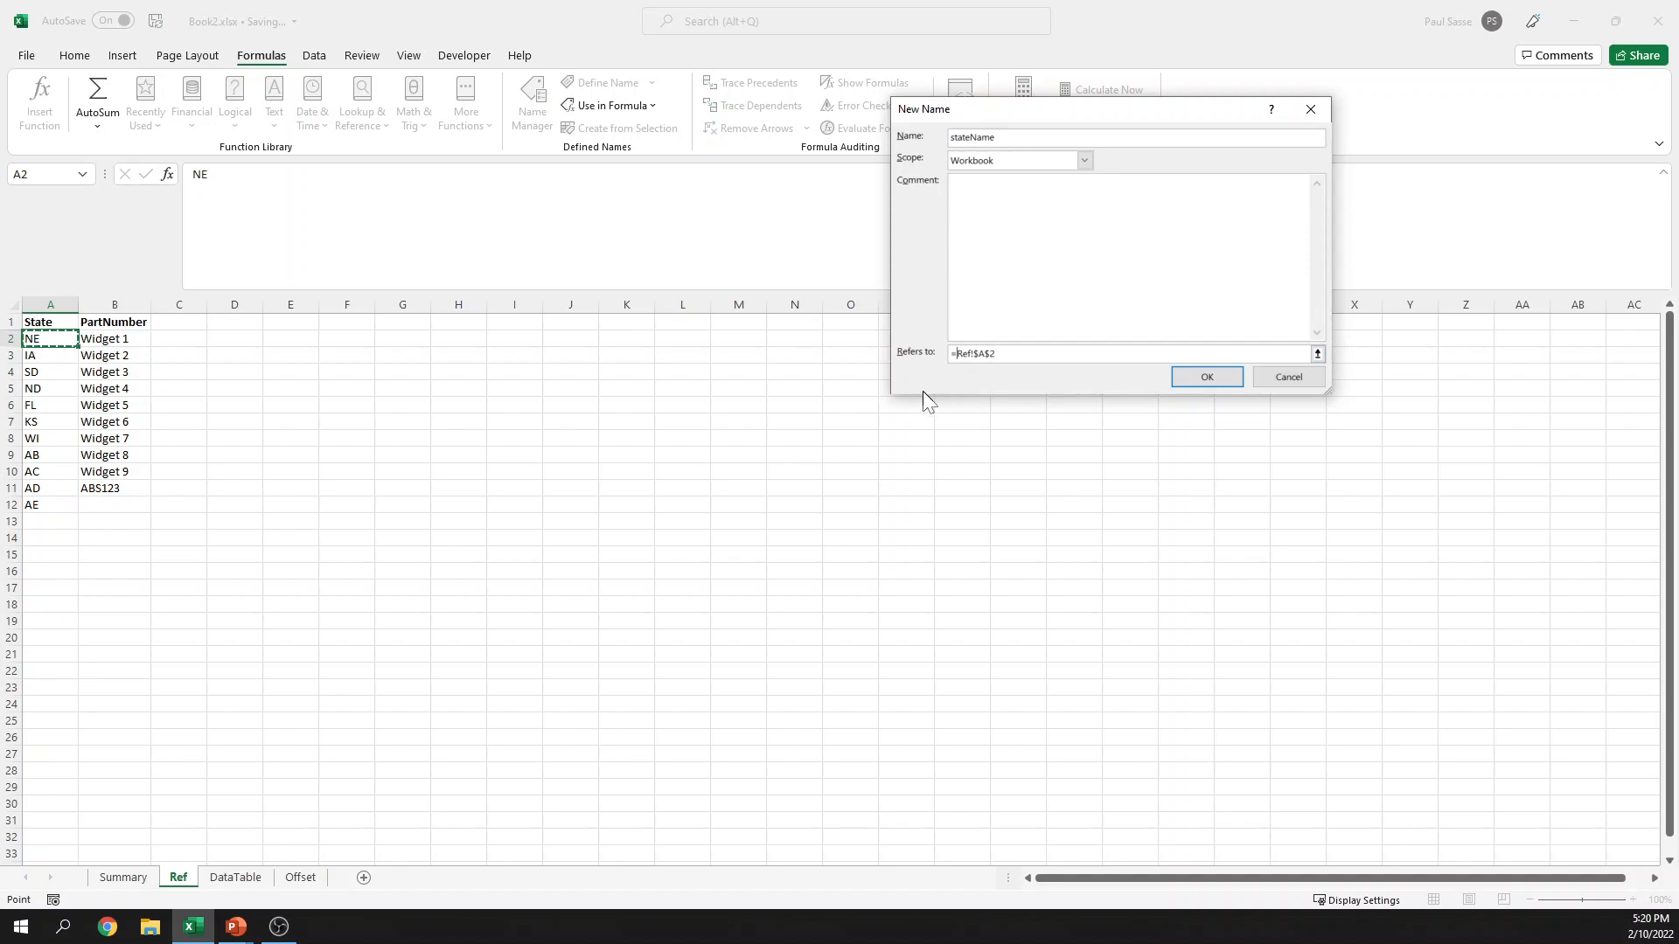
pyautogui.write('offset(')
pyautogui.click(1031, 356)
pyautogui.write(',0,0,counta(')
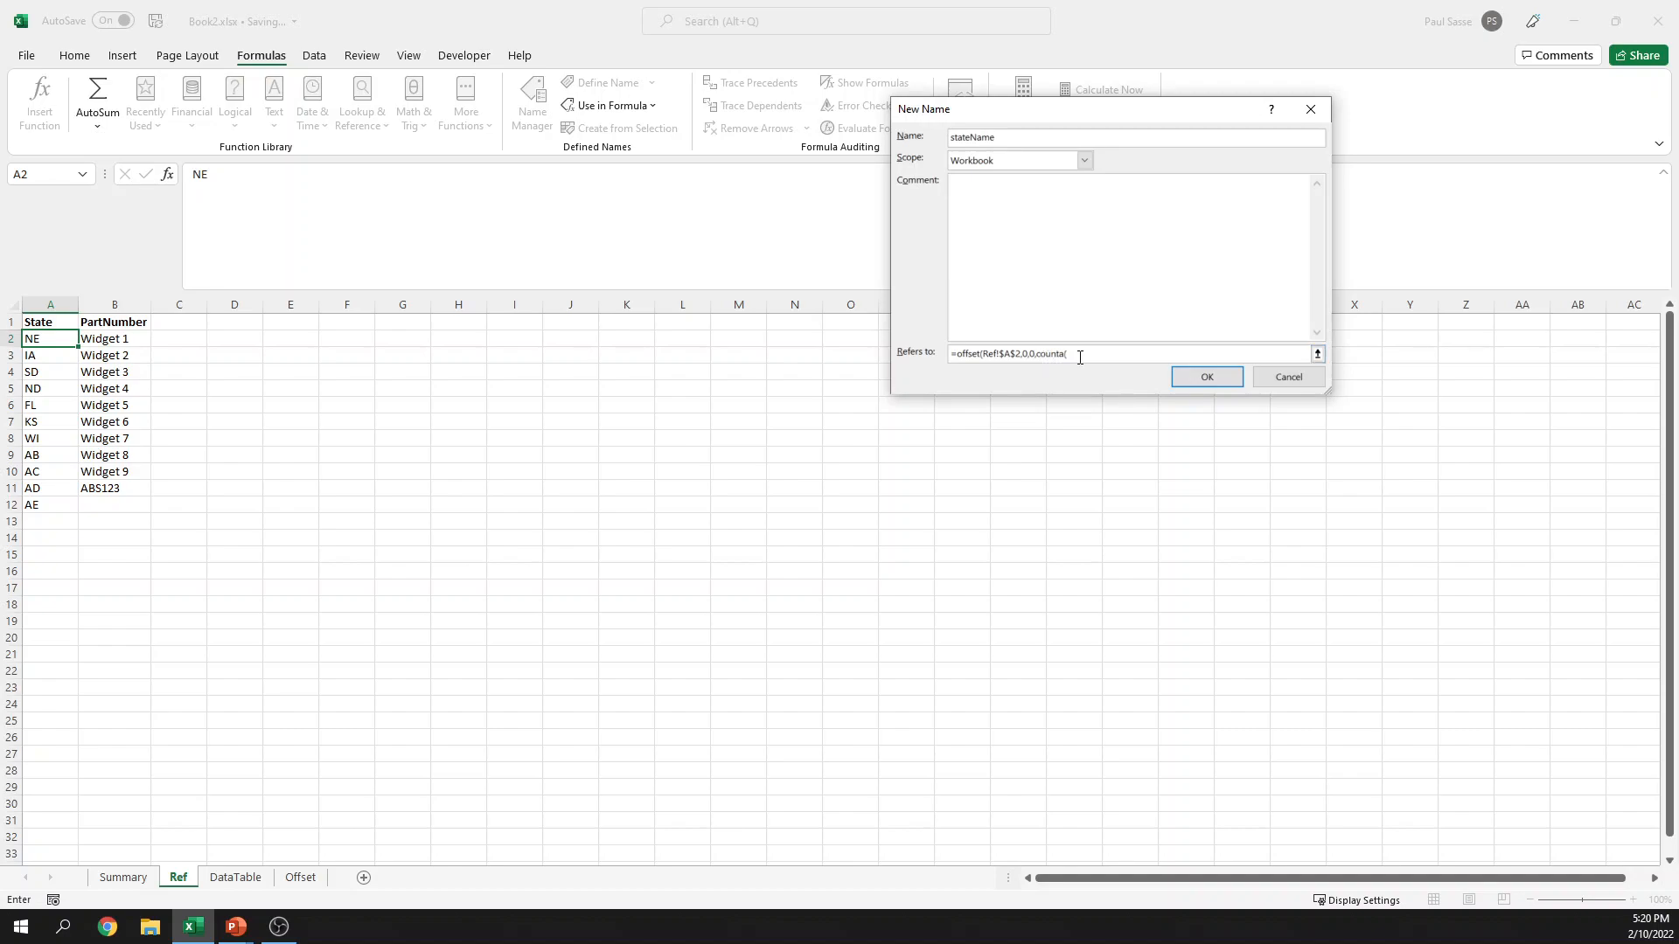
pyautogui.click(61, 302)
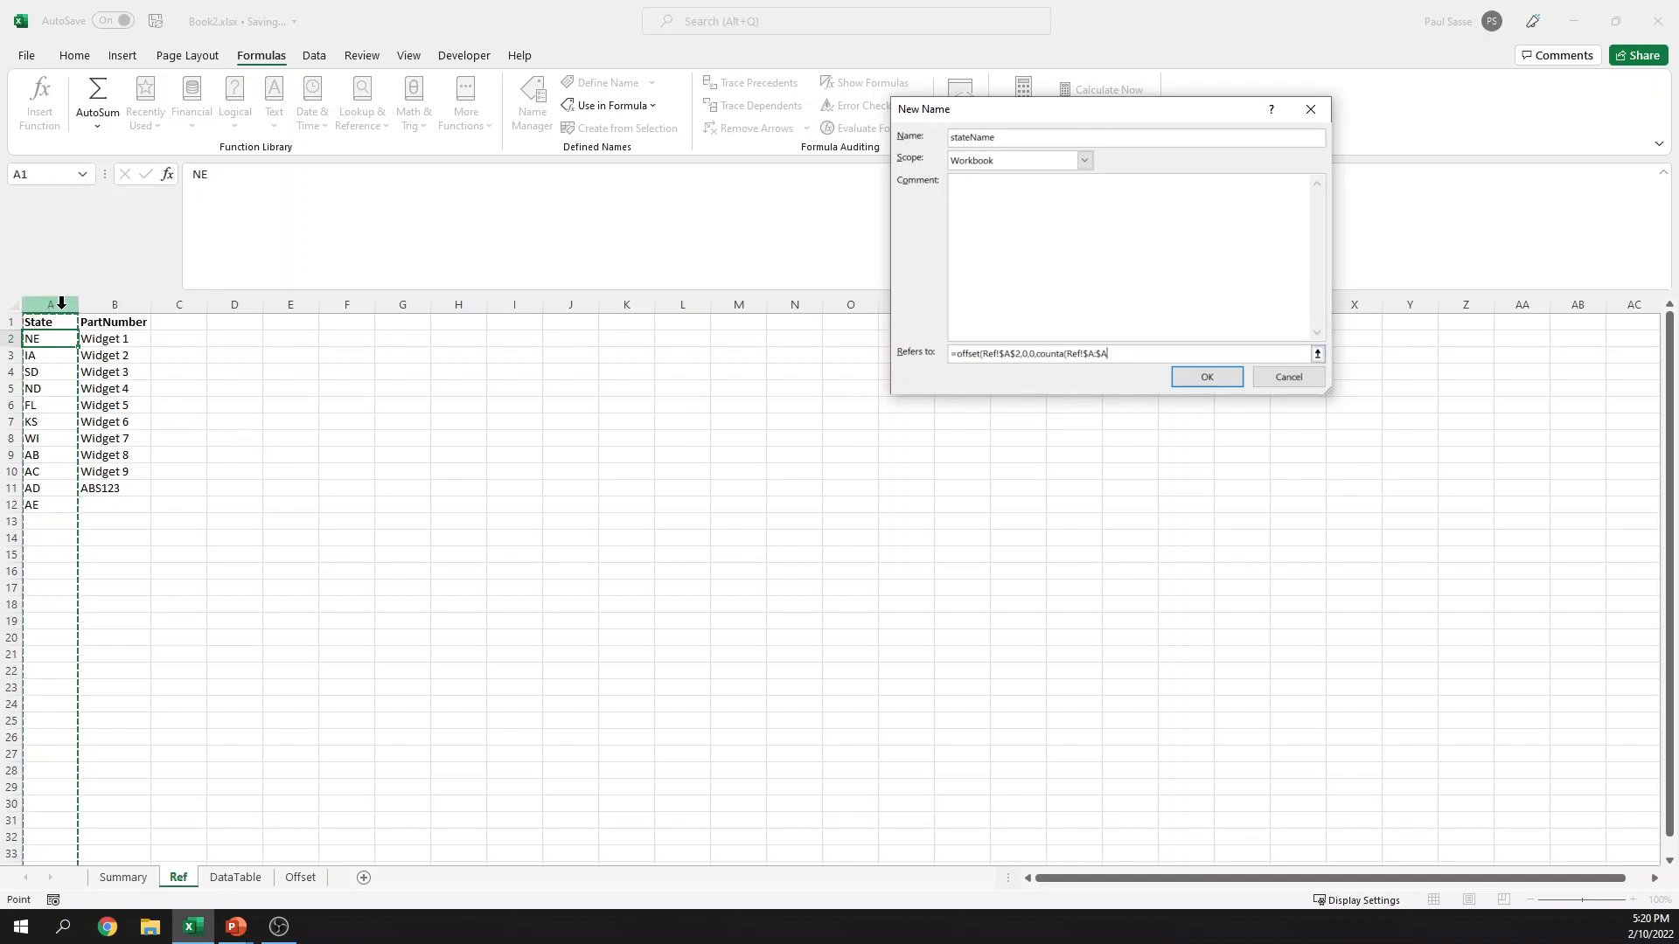
pyautogui.write(')-1,1')
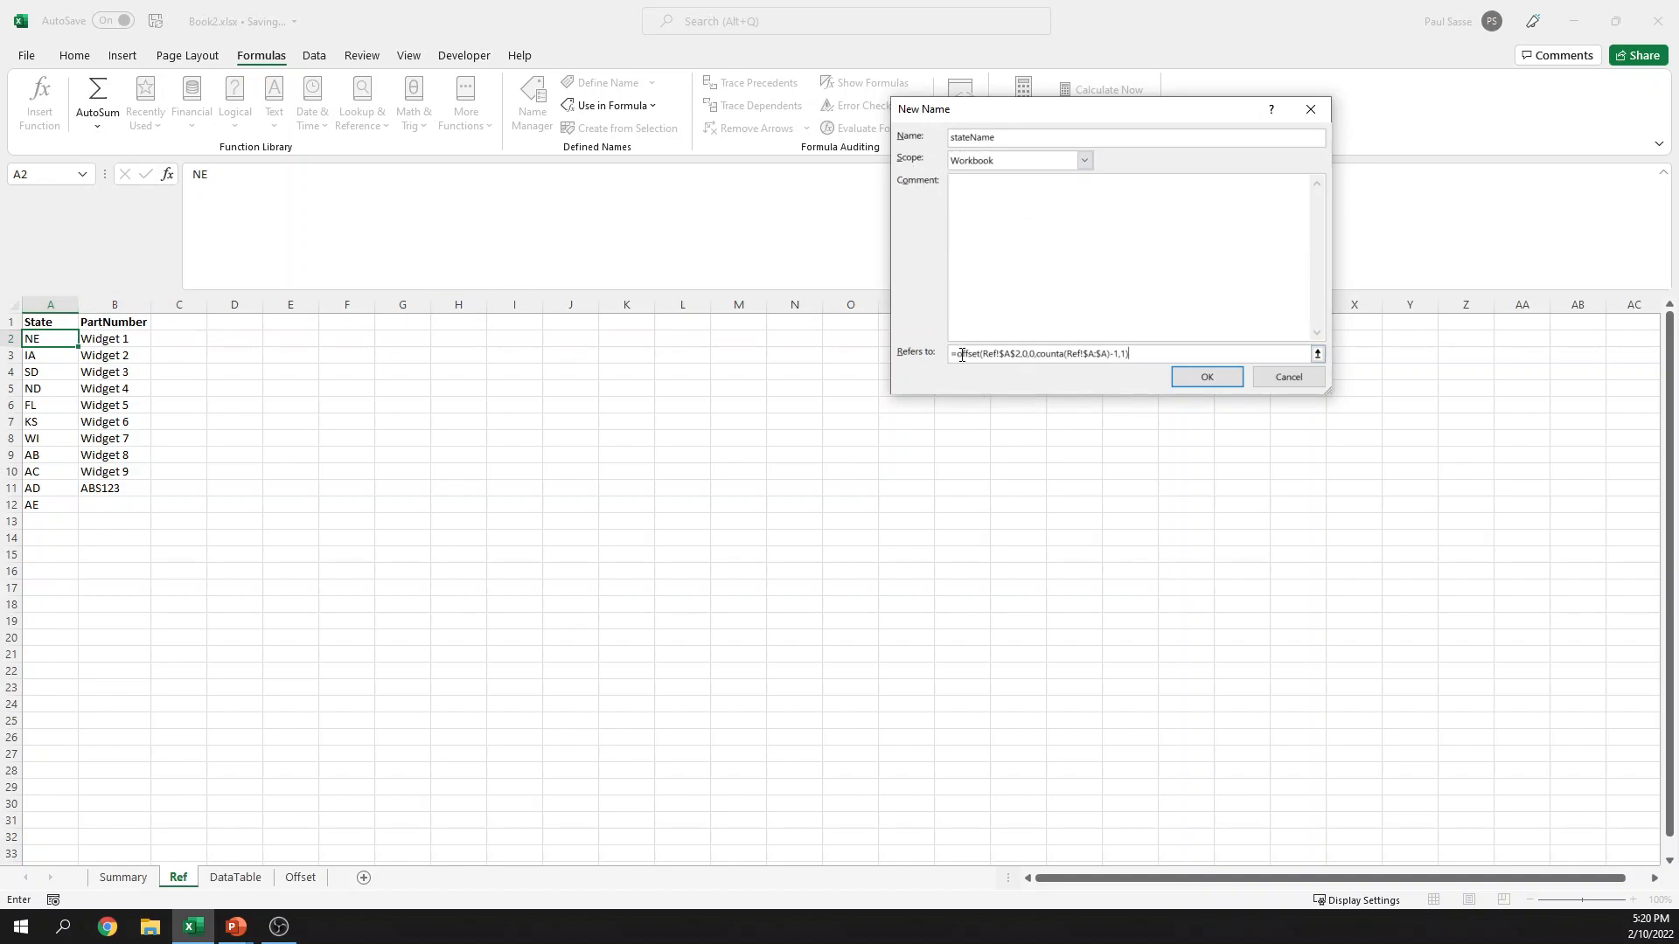
pyautogui.click(1019, 354)
pyautogui.press('BackSpace')
pyautogui.write('2')
pyautogui.click(1177, 378)
# Step: Go to the named range stateName to check which Ref sheet cells it selects
pyautogui.press('F5')
pyautogui.write('statename')
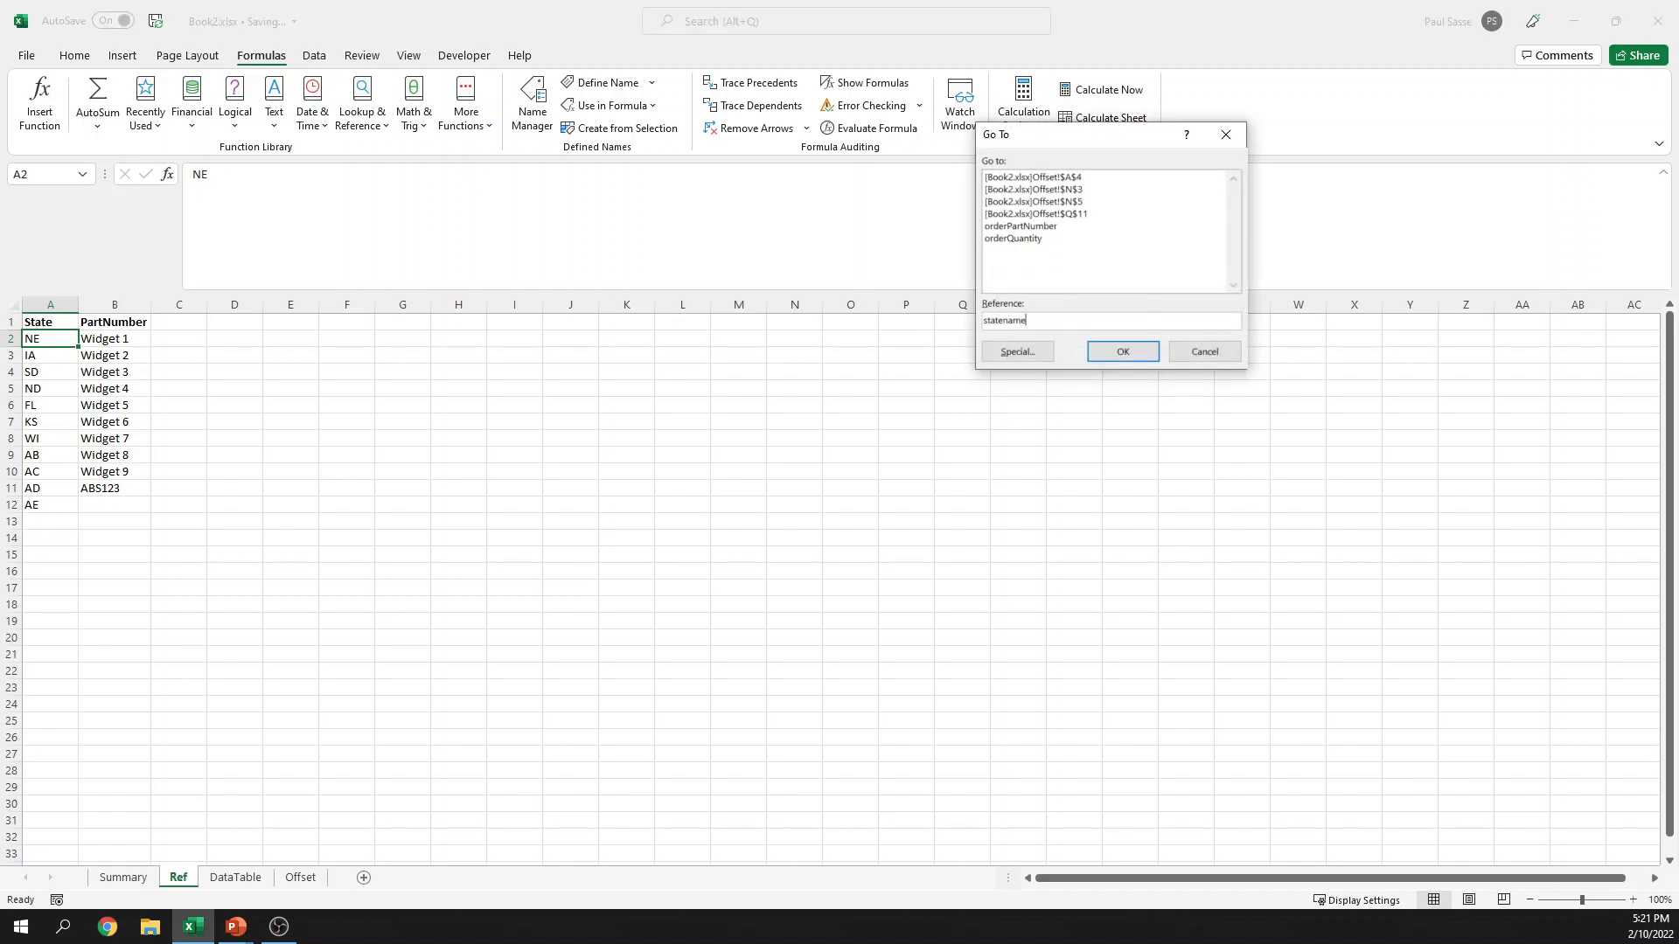
pyautogui.press('Return')
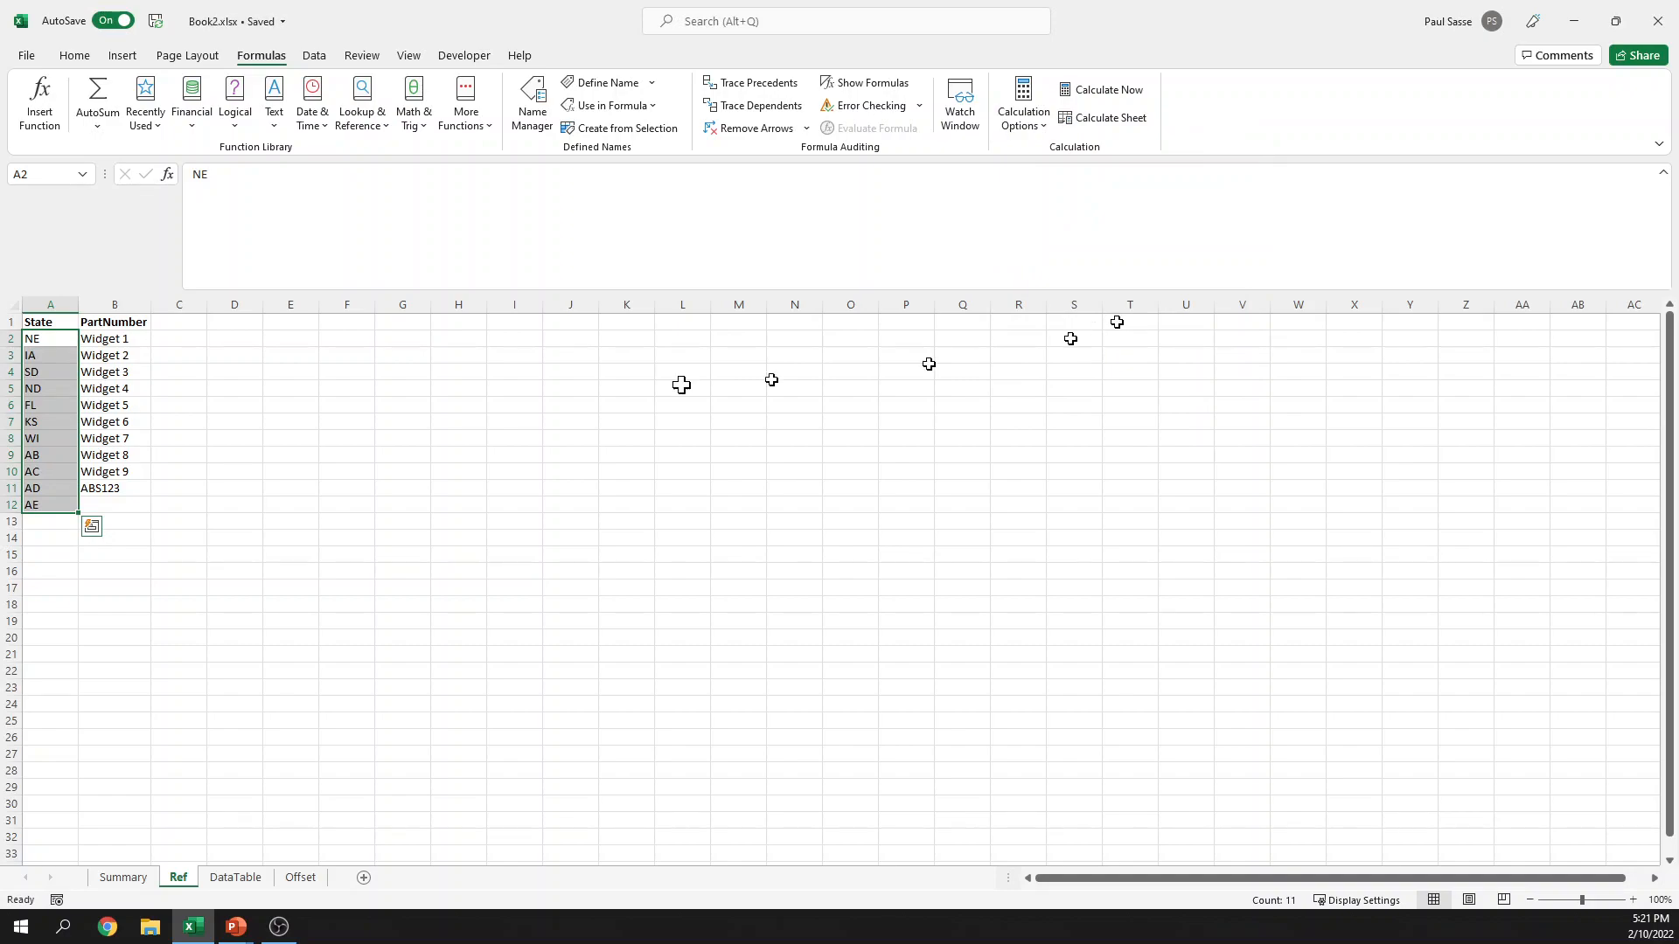
# Step: Extend the State list in A13:A18 with MI, AB, AC, FL, CA and WA
pyautogui.click(35, 521)
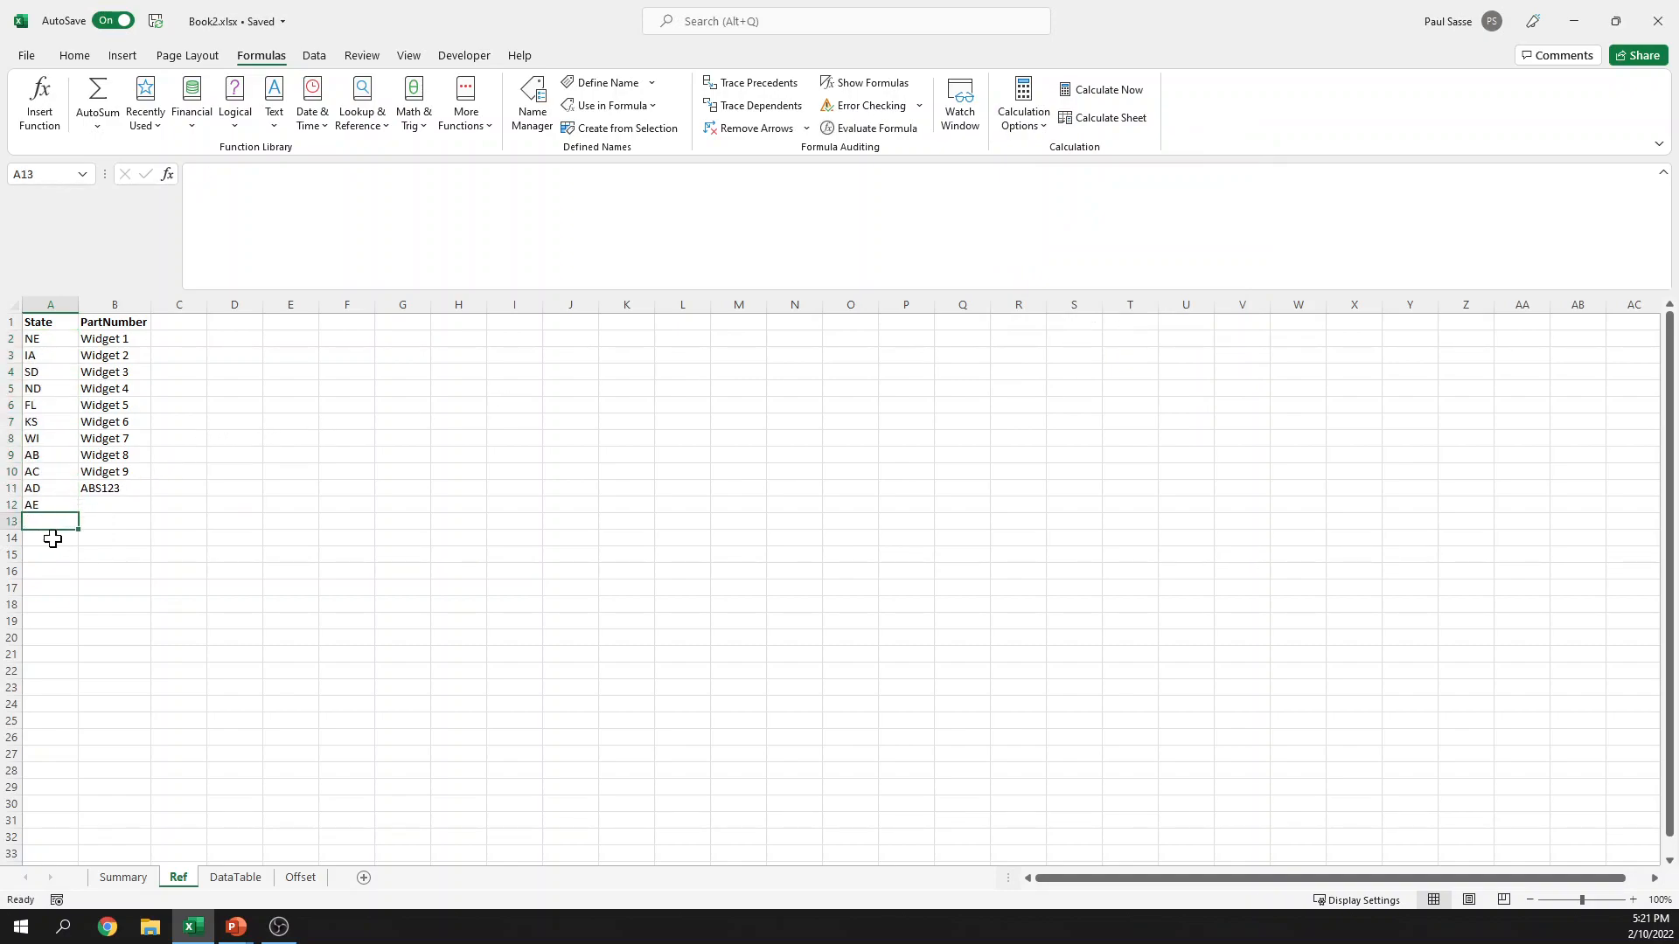
pyautogui.write('MI')
pyautogui.press('Return')
pyautogui.write('AB')
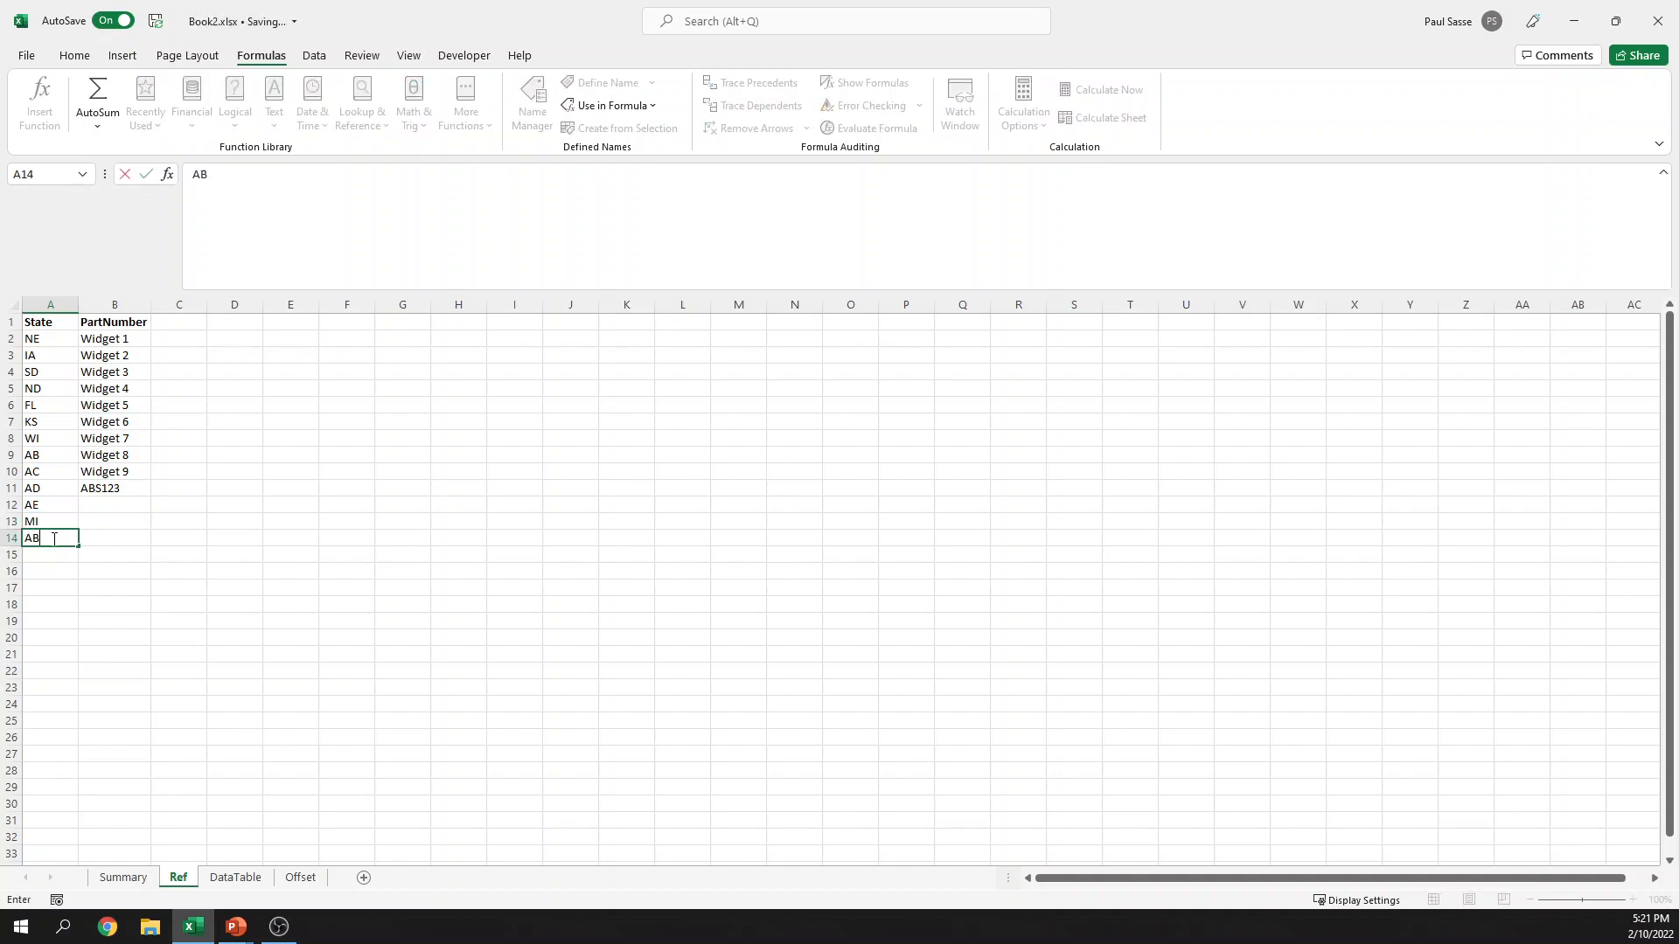
pyautogui.press('Return')
pyautogui.write('A')
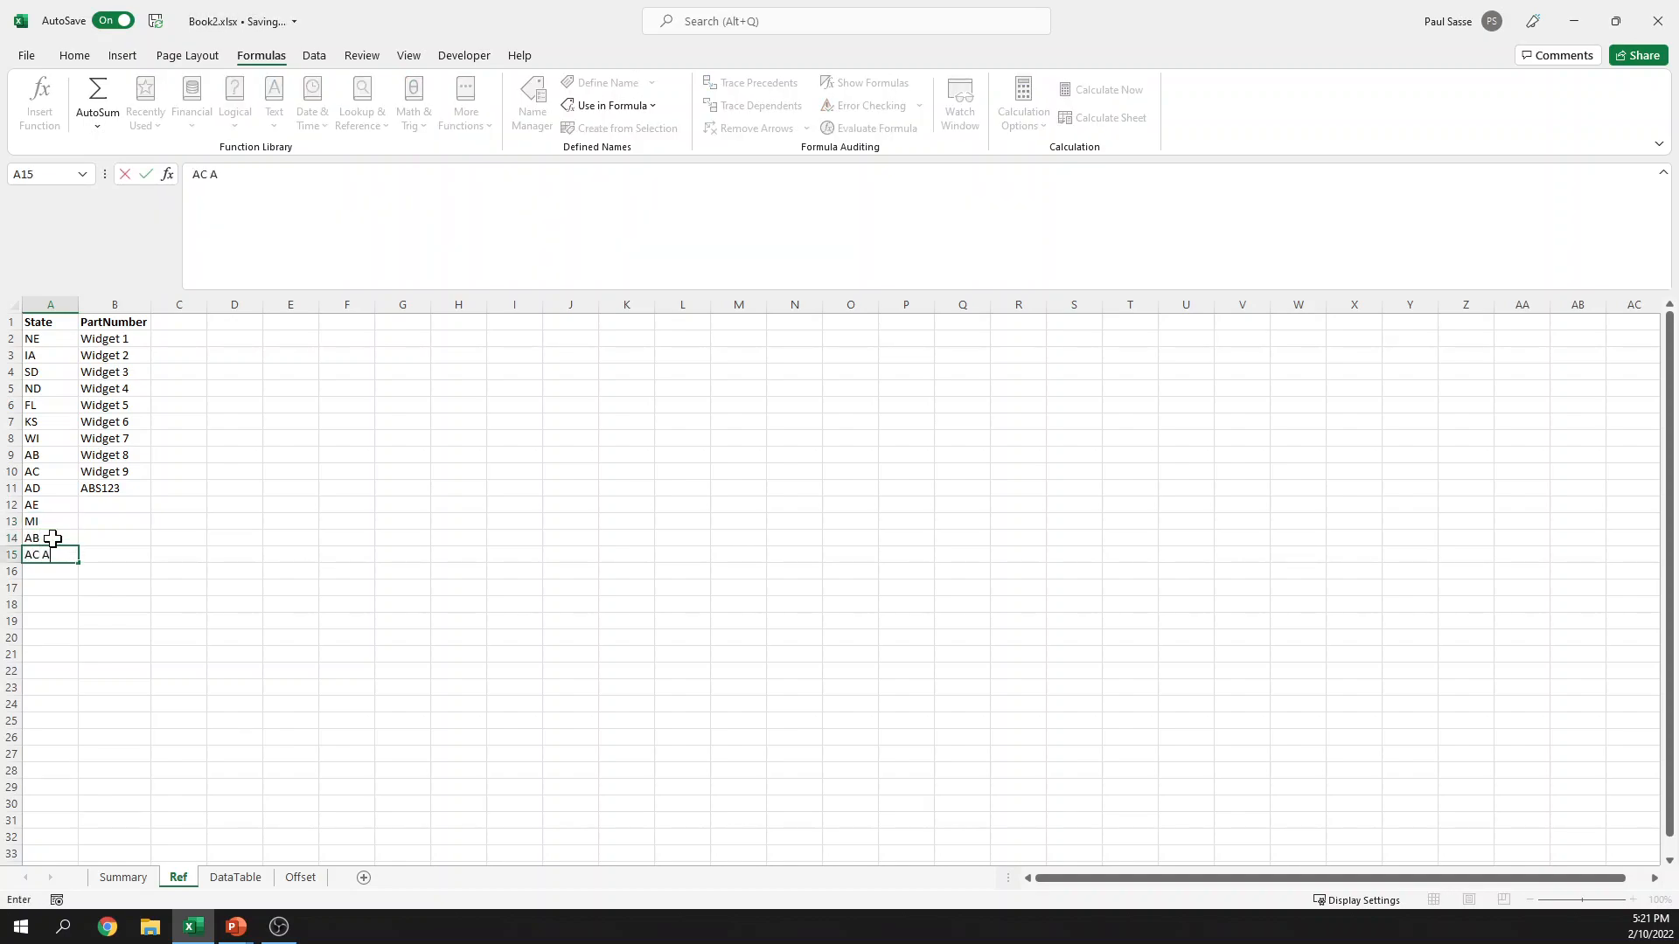
pyautogui.write('C')
pyautogui.press('Return')
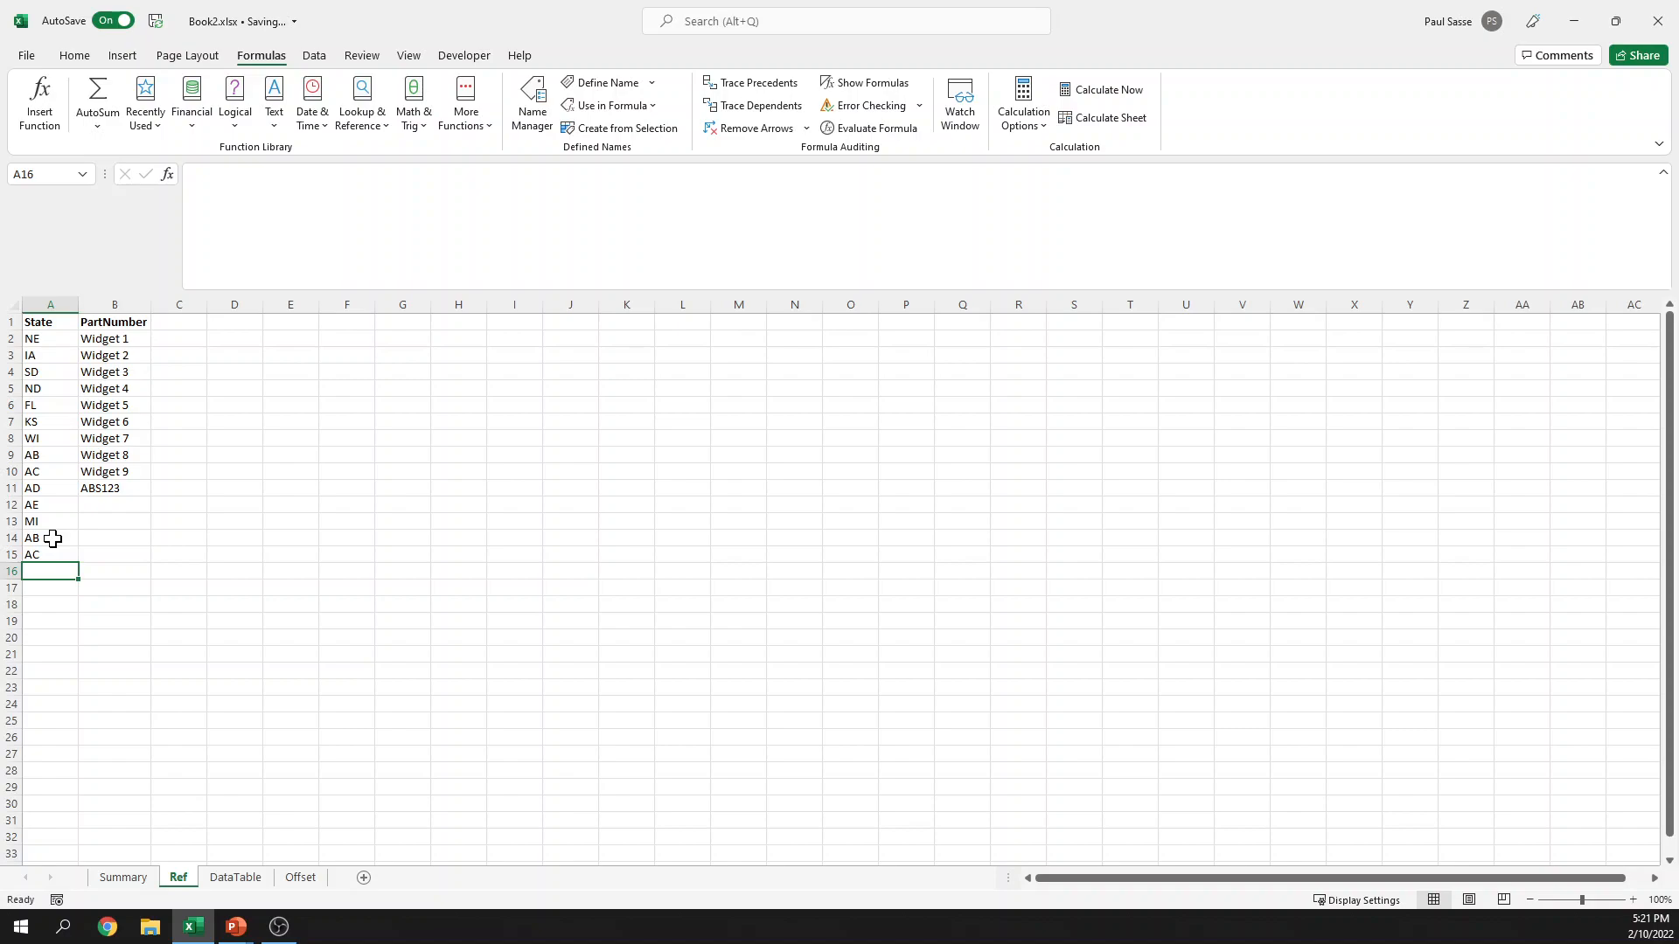
pyautogui.write('FL')
pyautogui.press('Return')
pyautogui.write('CA')
pyautogui.press('Return')
pyautogui.write('WI')
pyautogui.press('BackSpace')
pyautogui.write('A')
pyautogui.press('Return')
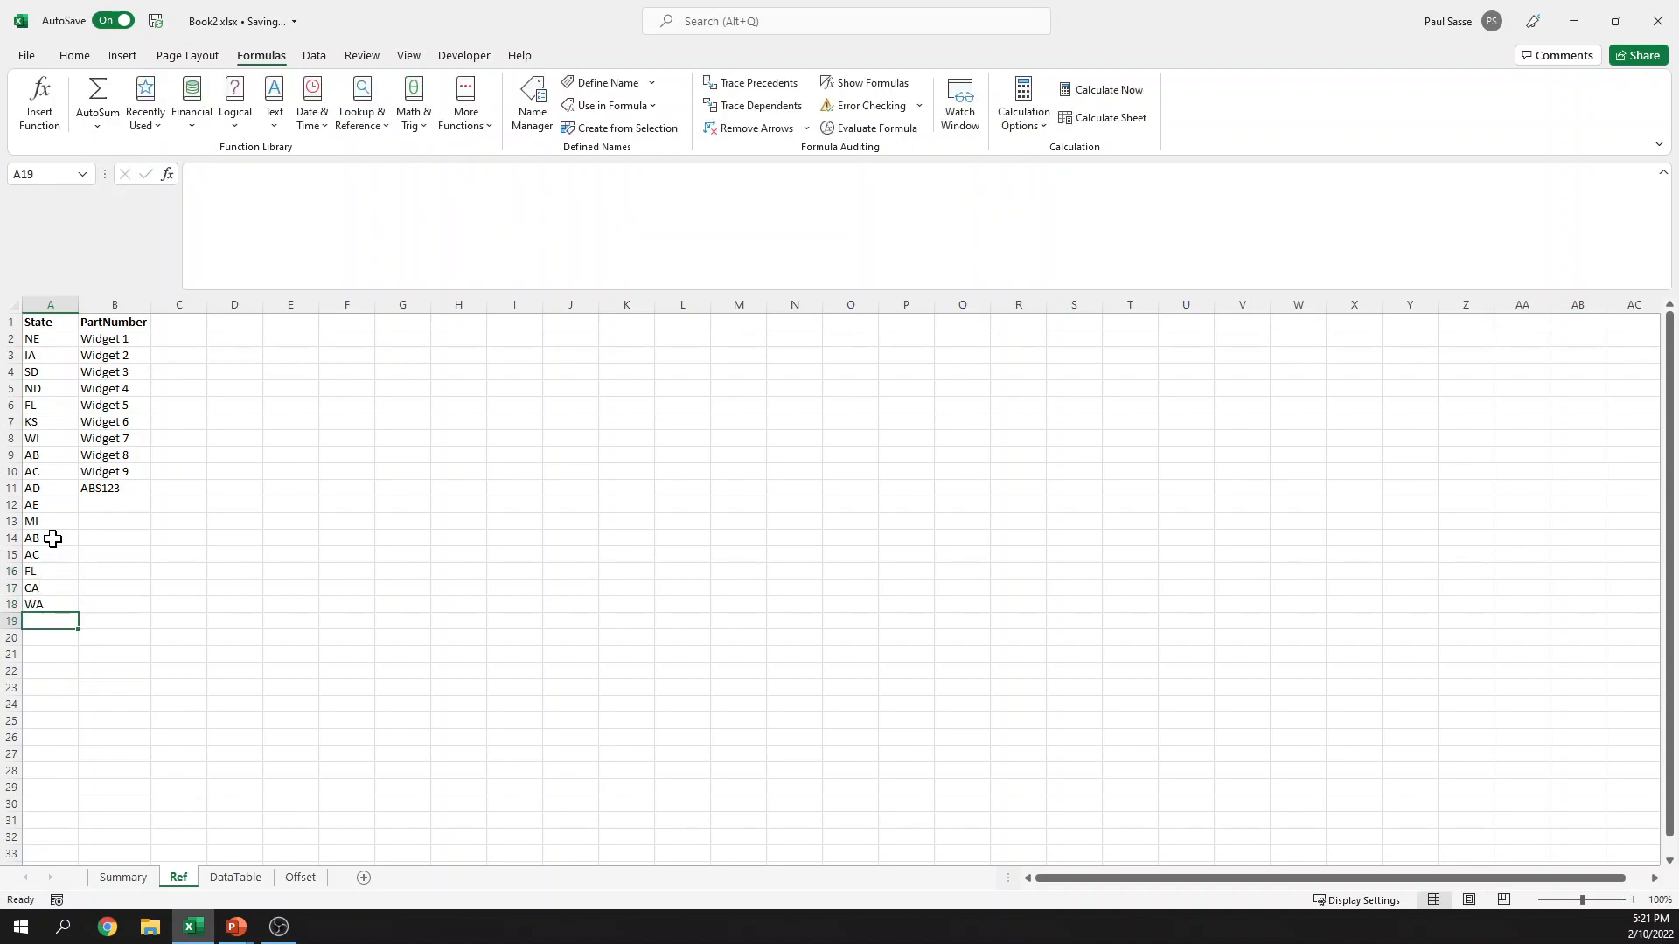
# Step: Go to stateName again to check the range against the extended State list
pyautogui.hotkey('ctrl', 'g')
pyautogui.write('statename')
pyautogui.press('Return')
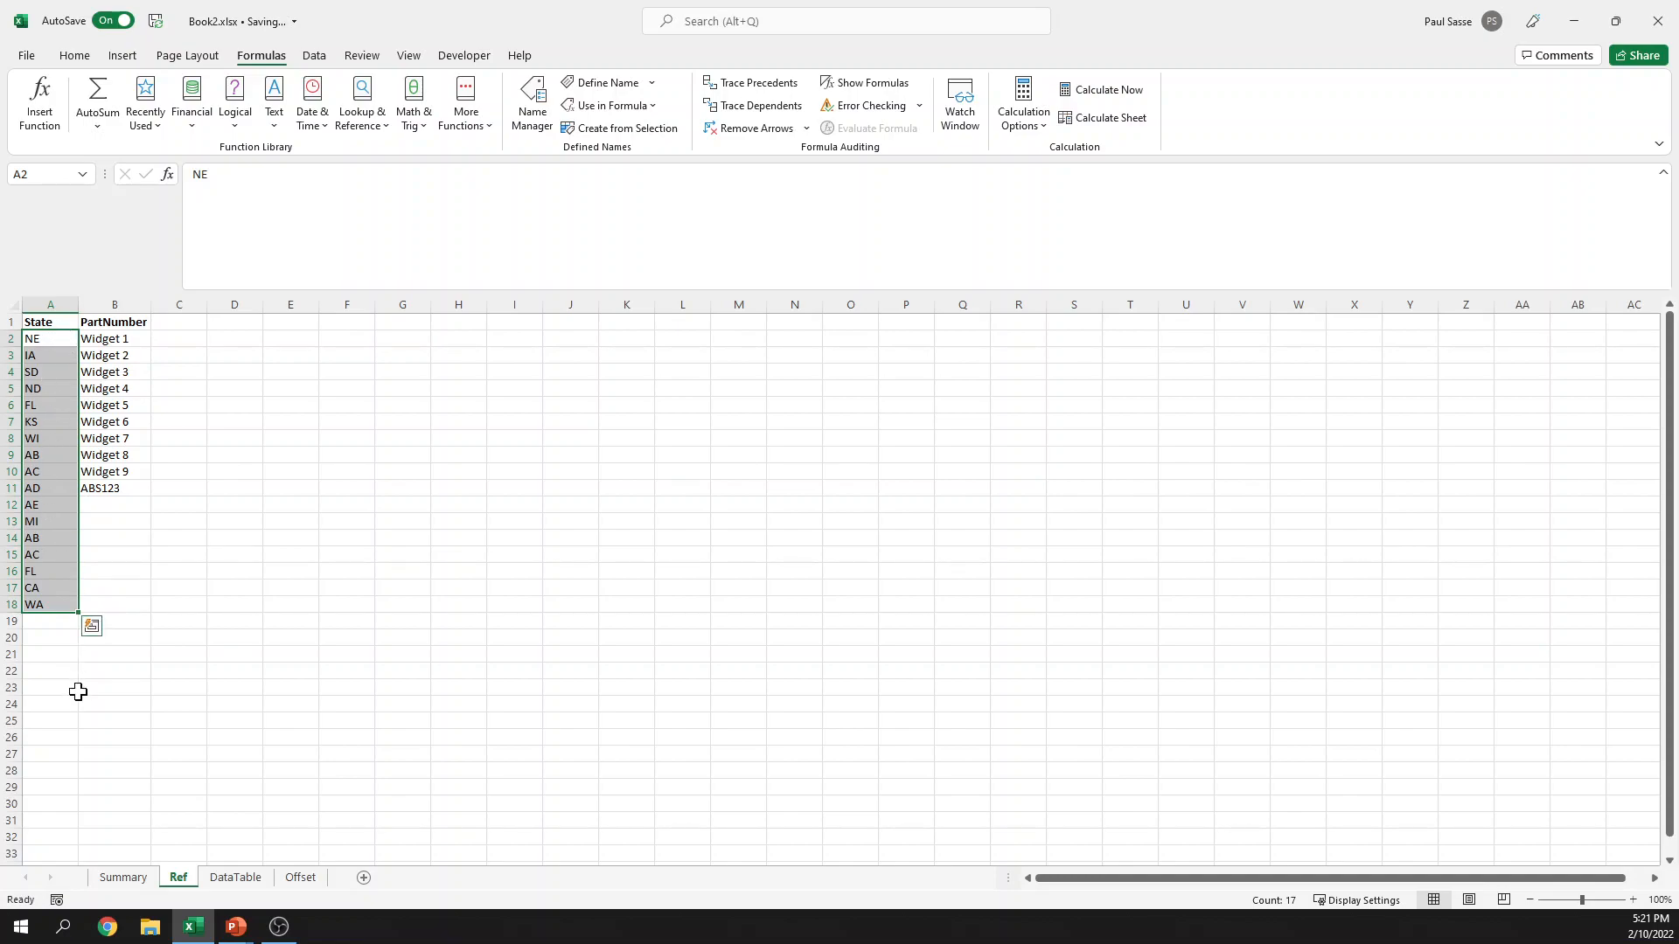
# Step: Clear the State entries from A6 down to the end of the list, and go to stateName to check the shortened range
pyautogui.click(44, 407)
pyautogui.hotkey('ctrl', 'shift', 'Down')
pyautogui.press('Delete')
pyautogui.press('F5')
pyautogui.write('s')
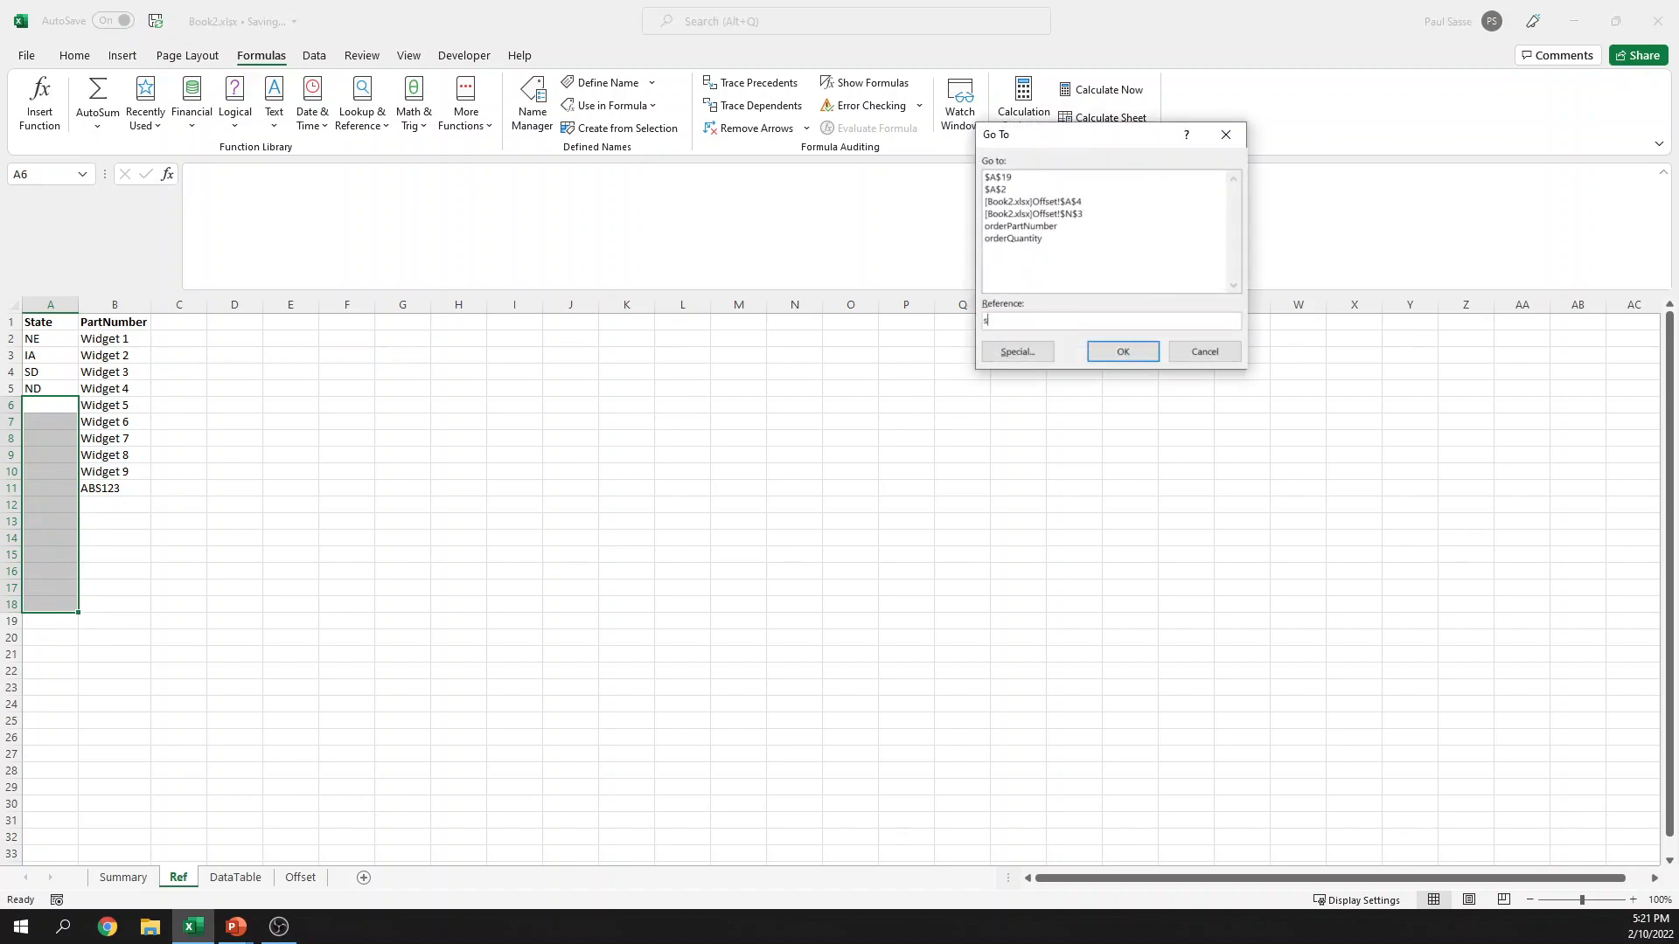
pyautogui.write('Range')
pyautogui.press('Return')
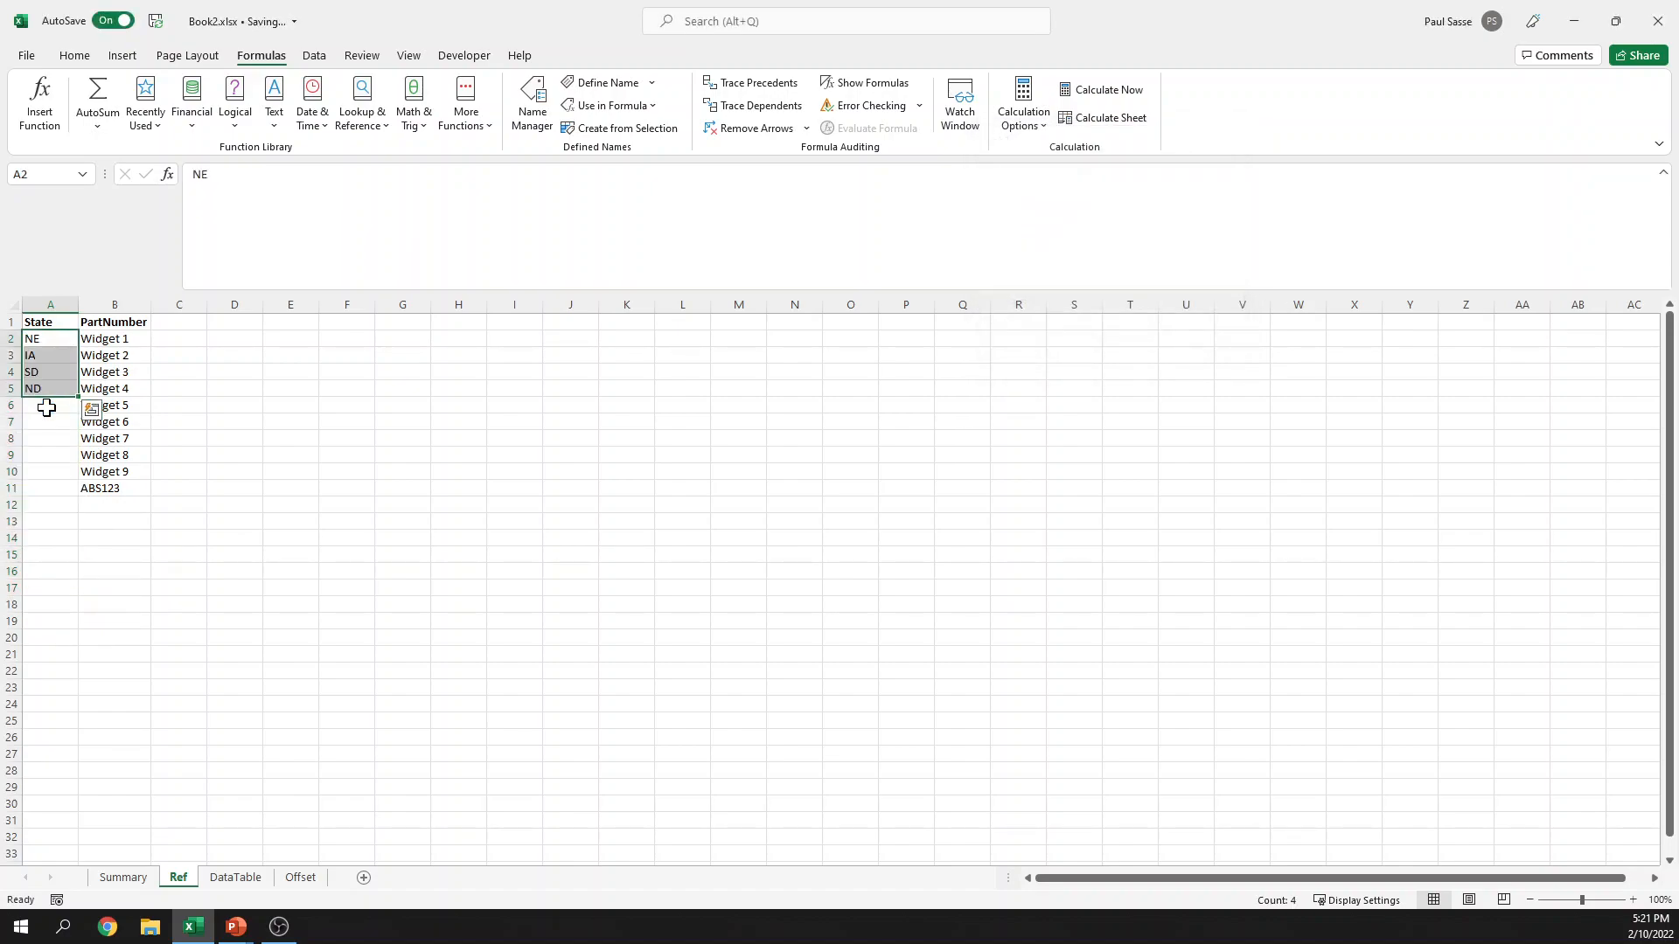
# Step: On the DataTable sheet, apply list validation with source =stateName to the State cells C2:C26
pyautogui.click(236, 879)
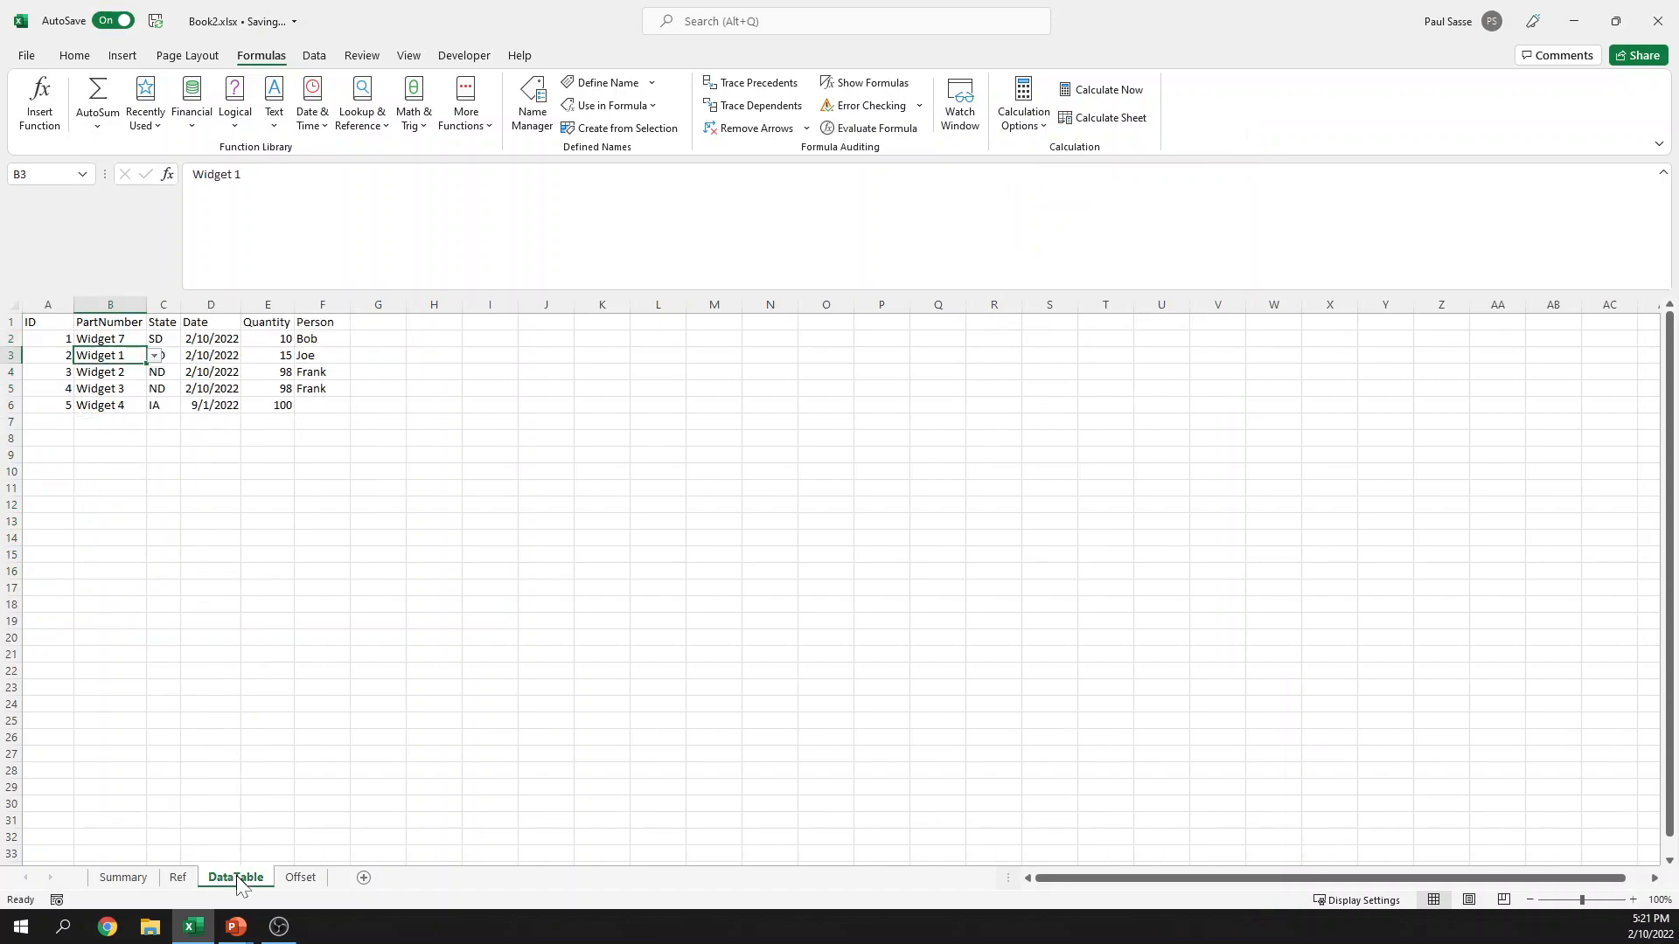
pyautogui.click(157, 341)
pyautogui.hotkey('shift', 'Down')
pyautogui.hotkey('shift', 'Down')
pyautogui.hotkey('shift', 'Down')
pyautogui.hotkey('shift', 'Down')
pyautogui.hotkey('shift', 'Down')
pyautogui.hotkey('shift', 'Down')
pyautogui.hotkey('shift', 'Down')
pyautogui.hotkey('shift', 'Down')
pyautogui.hotkey('shift', 'Down')
pyautogui.hotkey('shift', 'Down')
pyautogui.hotkey('shift', 'Down')
pyautogui.hotkey('shift', 'Down')
pyautogui.hotkey('shift', 'Down')
pyautogui.hotkey('shift', 'Down')
pyautogui.hotkey('shift', 'Down')
pyautogui.hotkey('shift', 'Down')
pyautogui.hotkey('shift', 'Down')
pyautogui.hotkey('shift', 'Down')
pyautogui.hotkey('shift', 'Down')
pyautogui.hotkey('shift', 'Down')
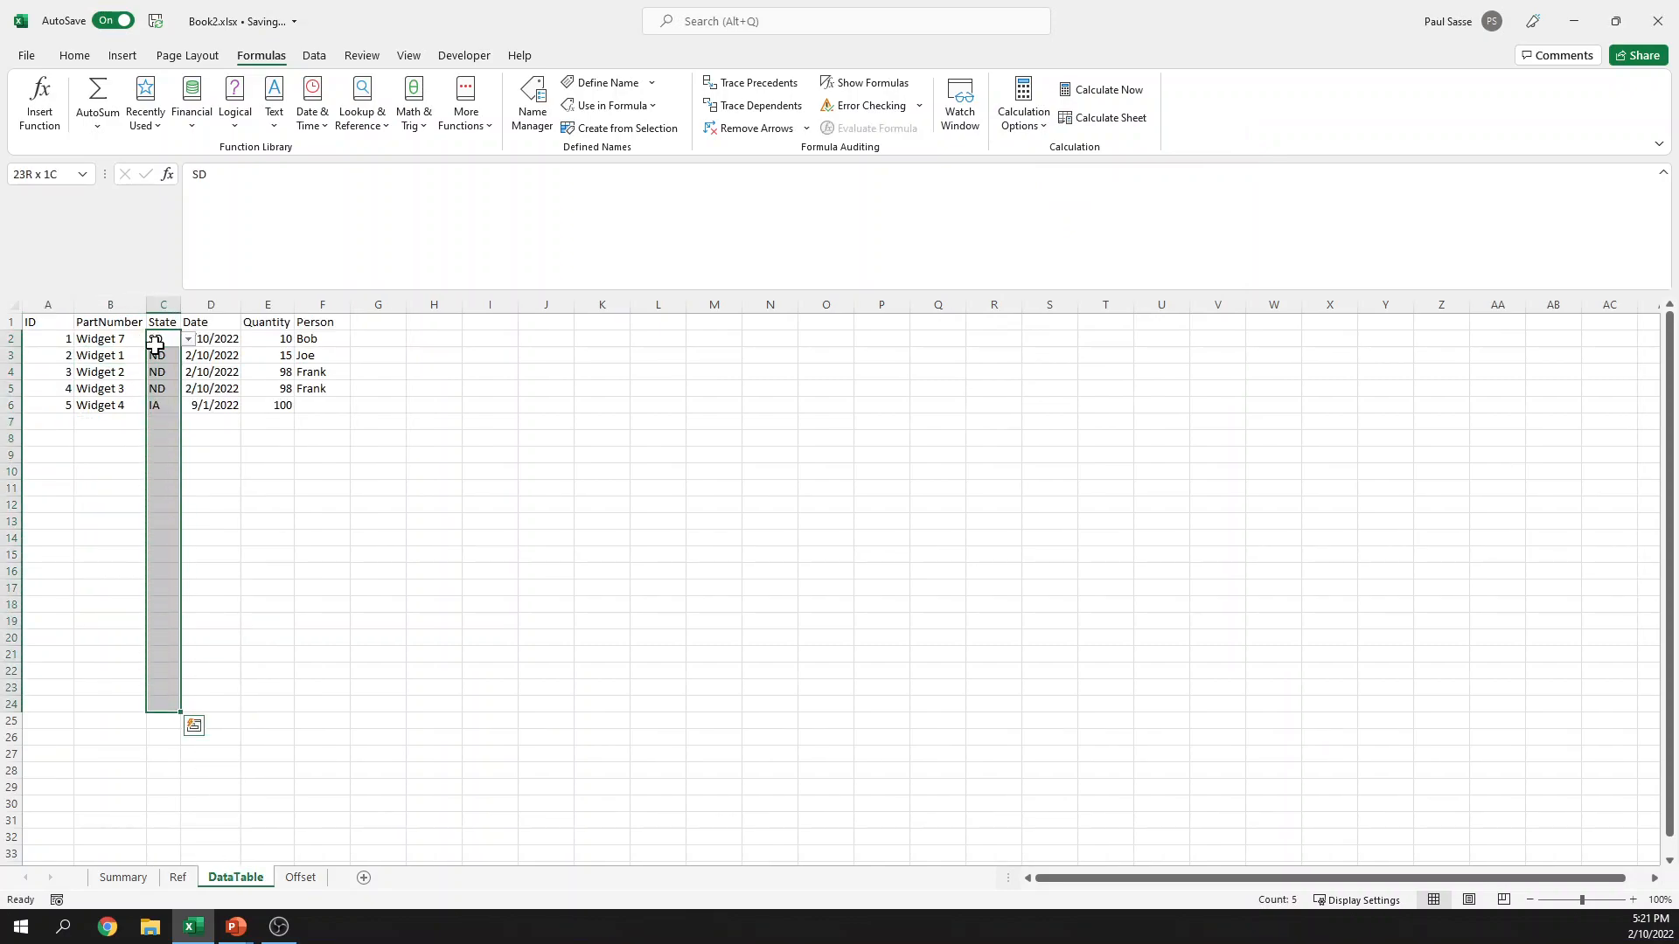
pyautogui.hotkey('shift', 'Down')
pyautogui.hotkey('shift', 'Down')
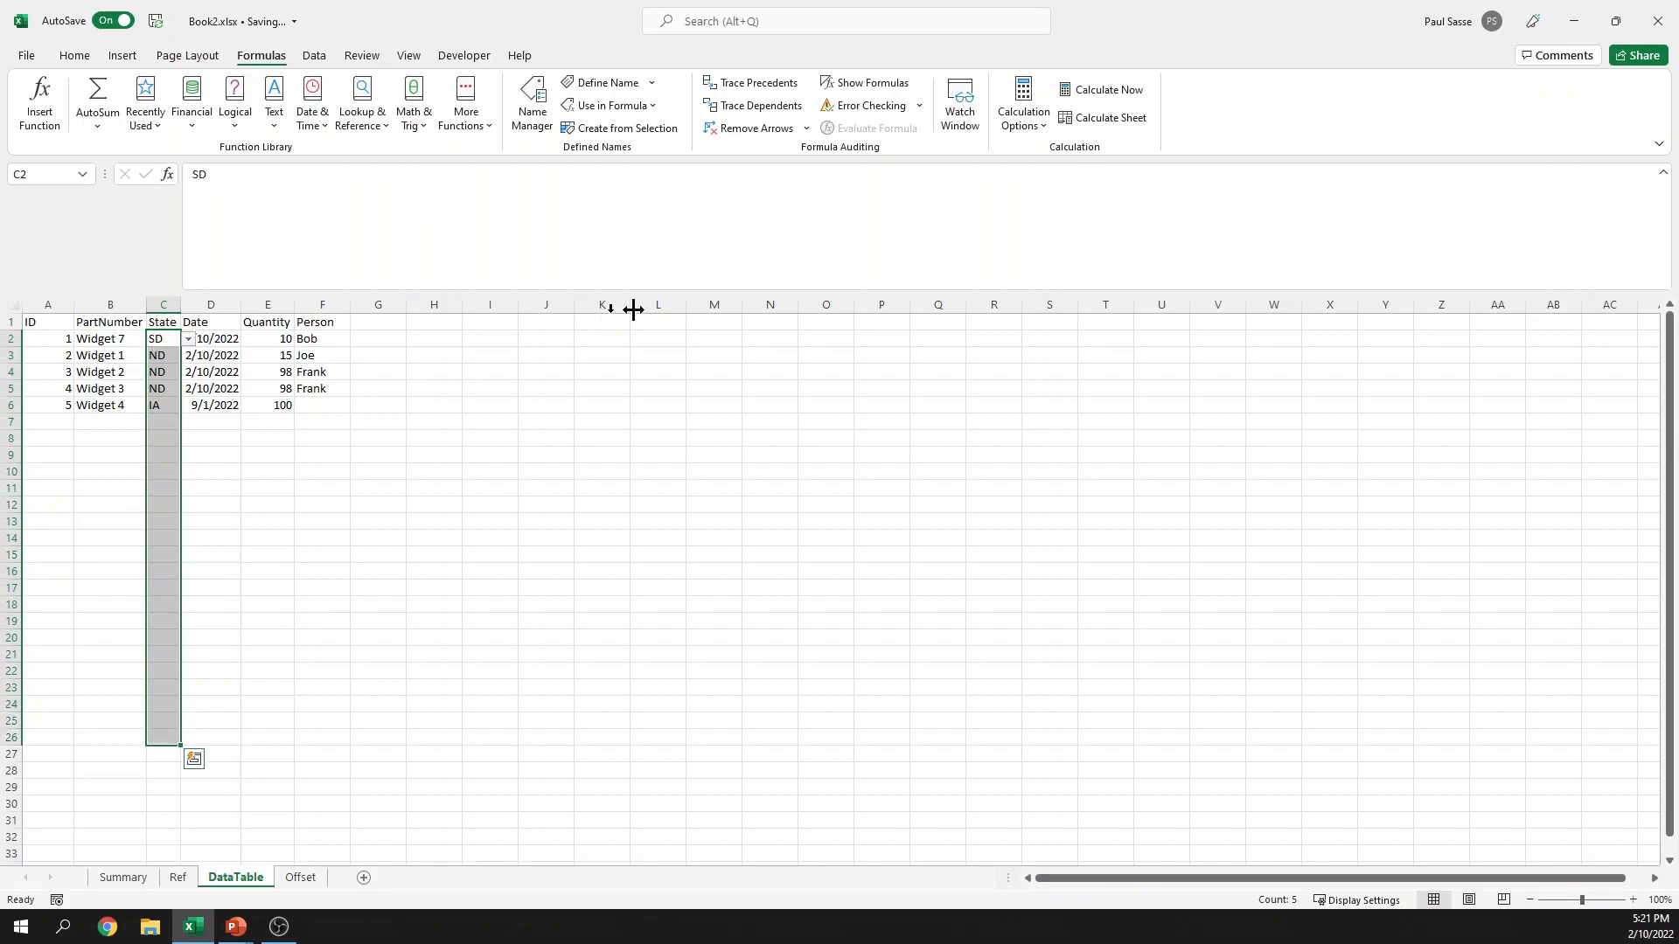
pyautogui.click(314, 55)
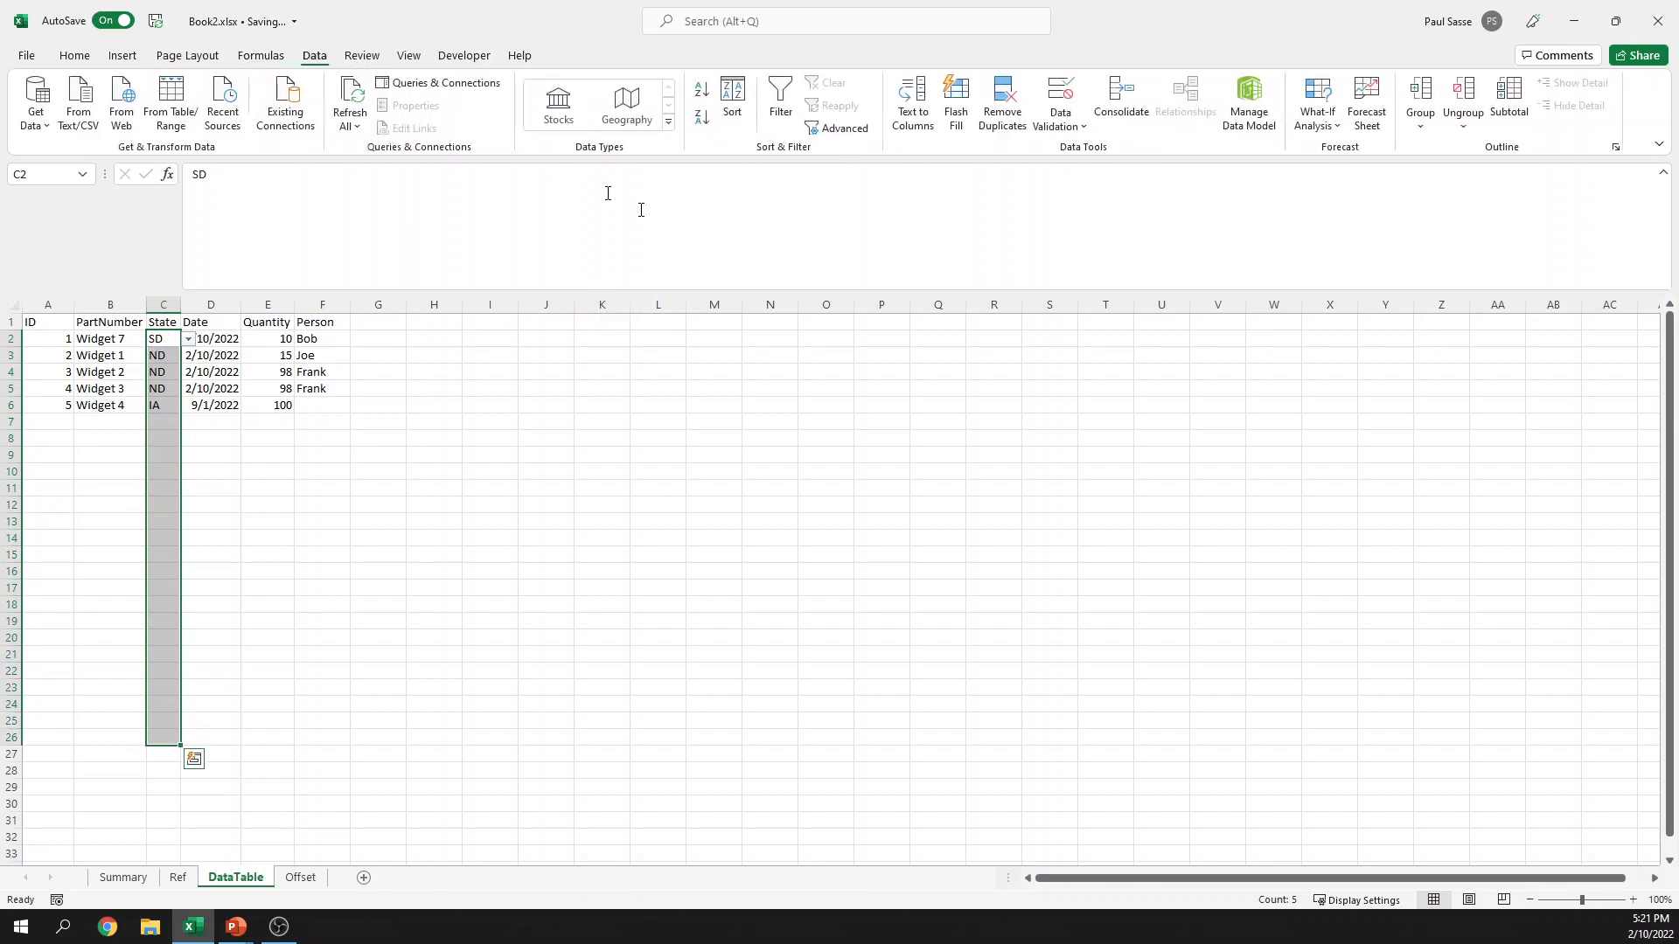
pyautogui.click(1061, 125)
pyautogui.click(1084, 152)
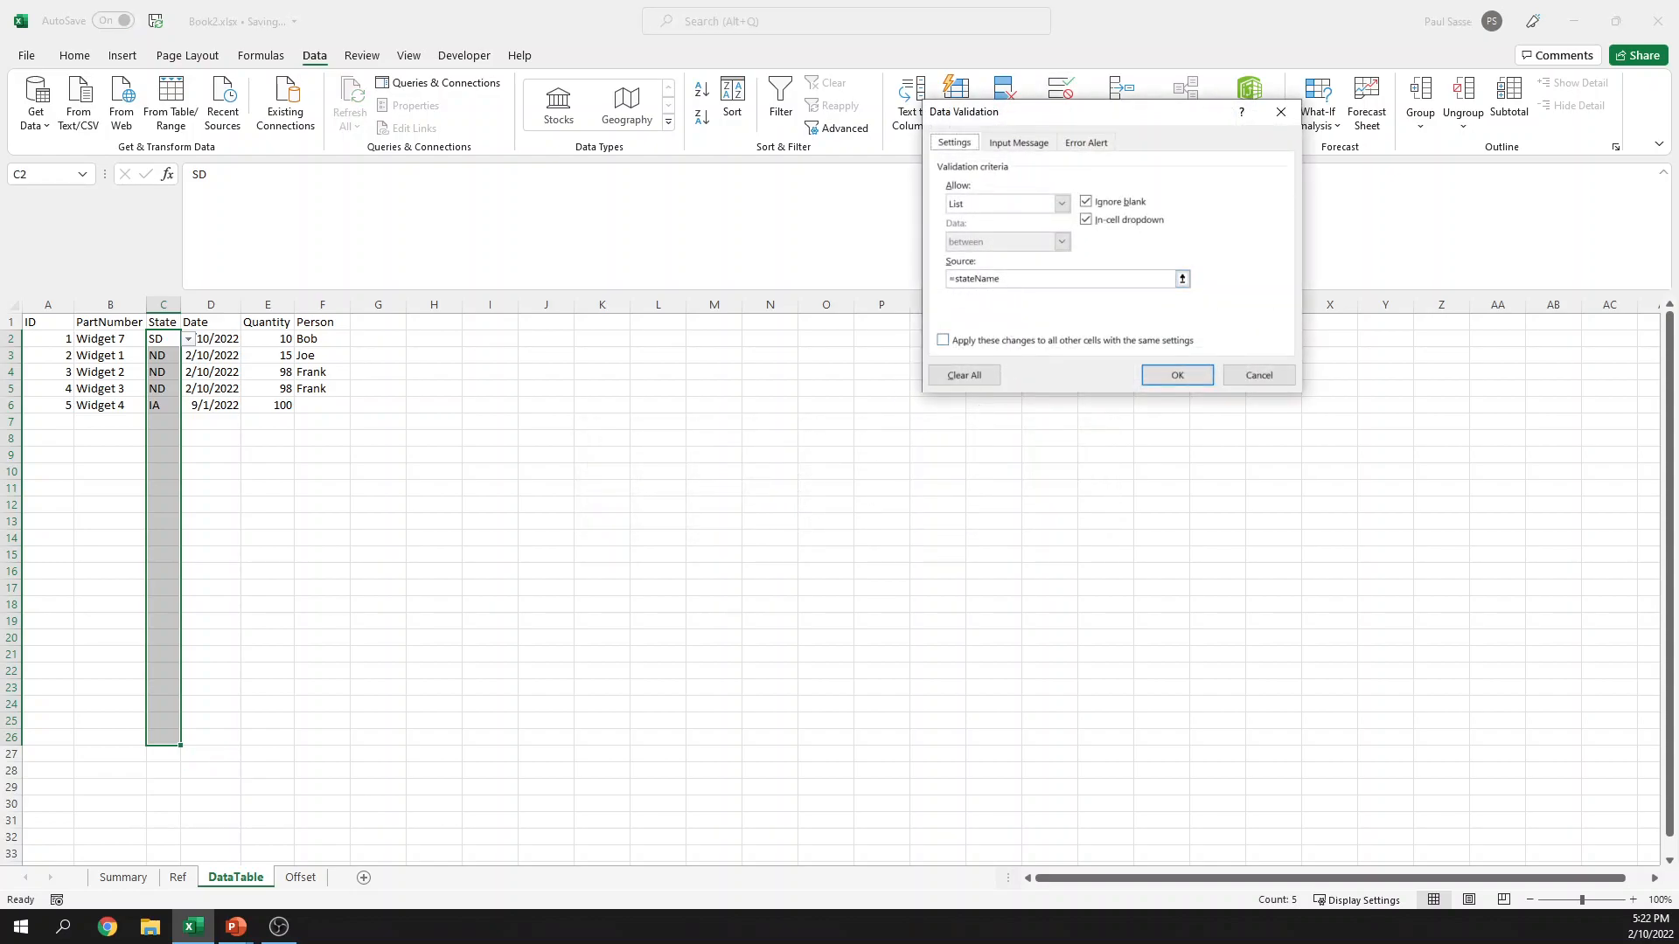
pyautogui.click(1174, 374)
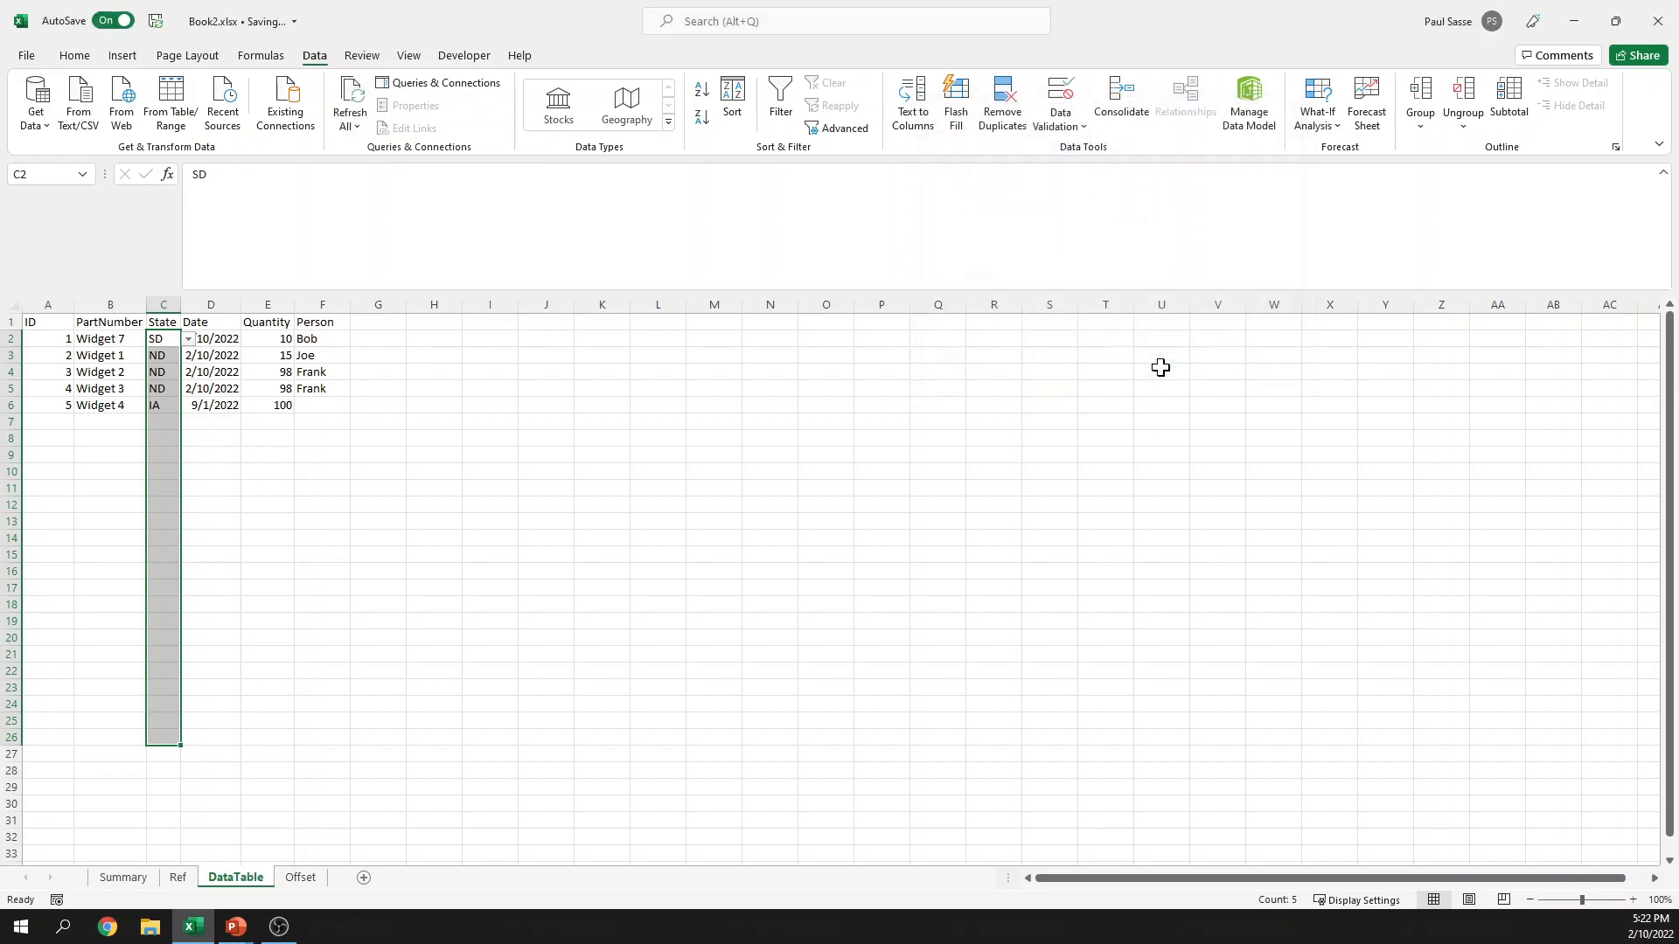
# Step: Choose IA from the State dropdown in C2 and select C3
pyautogui.click(188, 338)
pyautogui.click(166, 360)
pyautogui.click(166, 360)
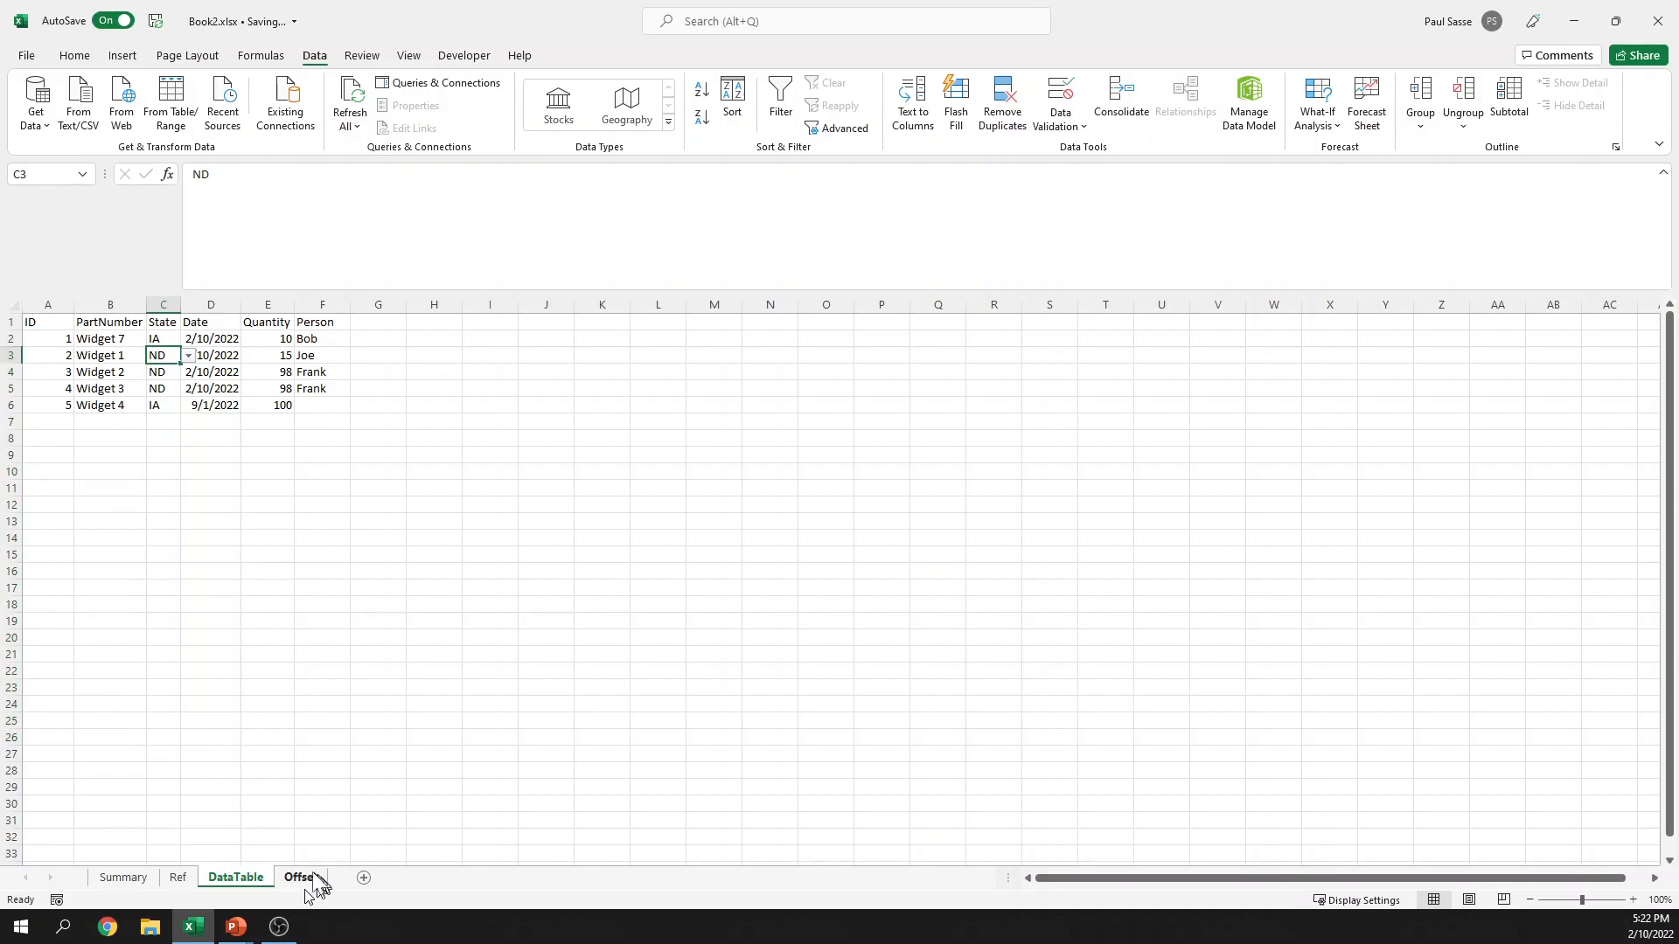
# Step: Add CA and FL below ND in the State list on the Ref sheet, in cells A6 and A7
pyautogui.click(178, 877)
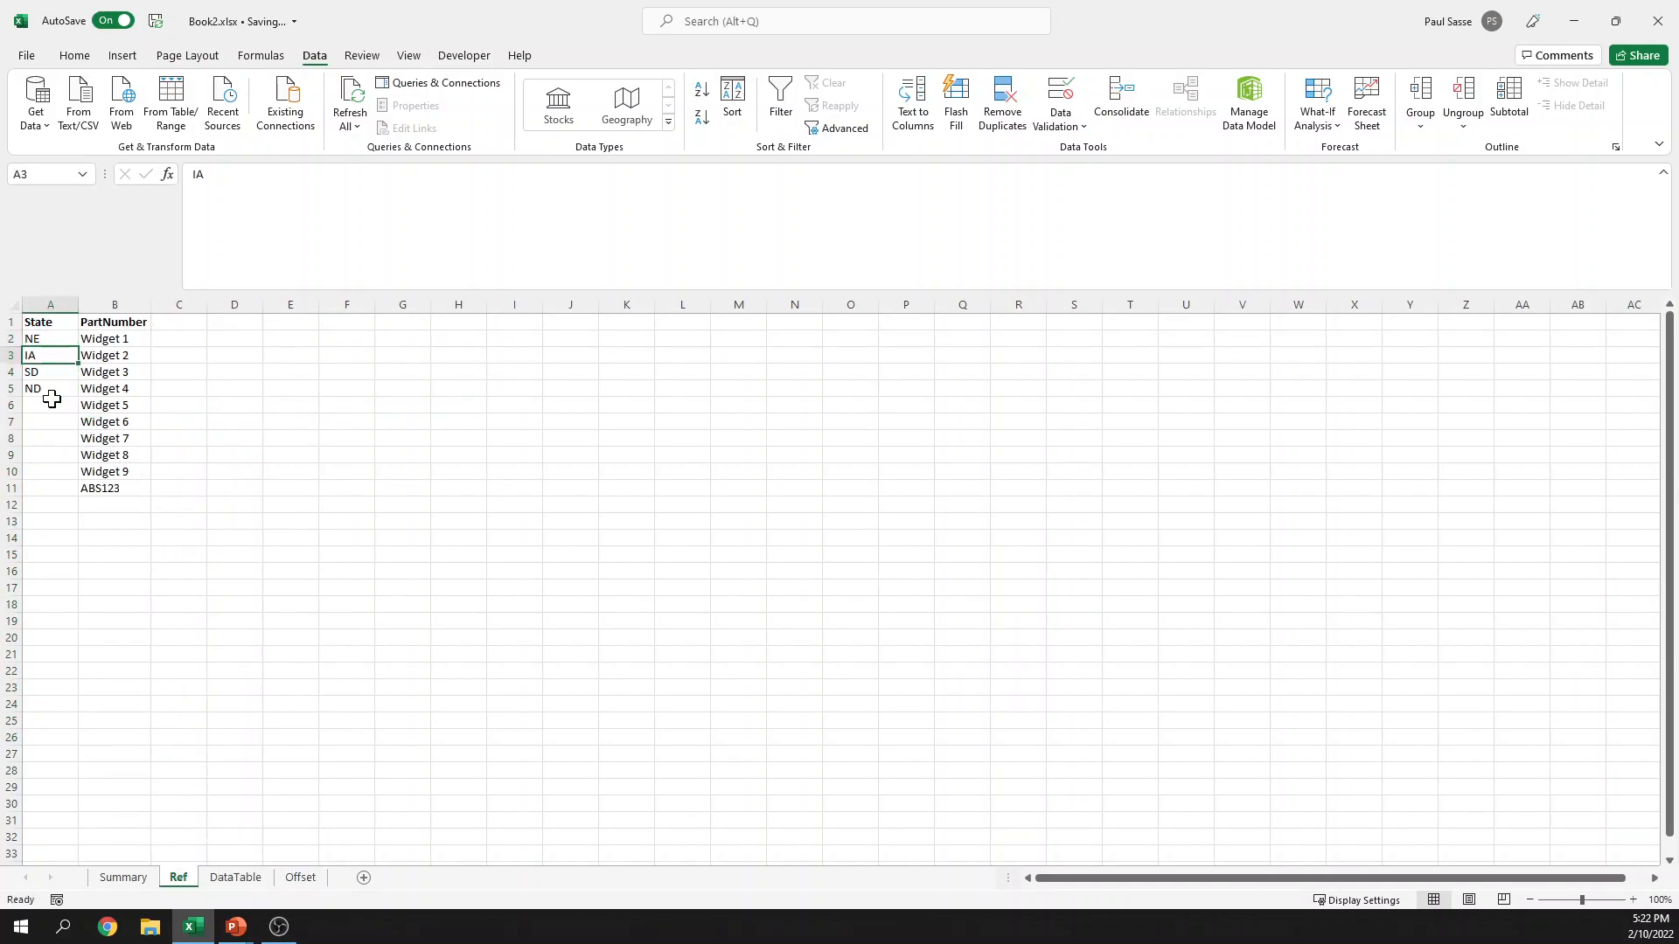
pyautogui.click(52, 402)
pyautogui.write('CA')
pyautogui.press('Return')
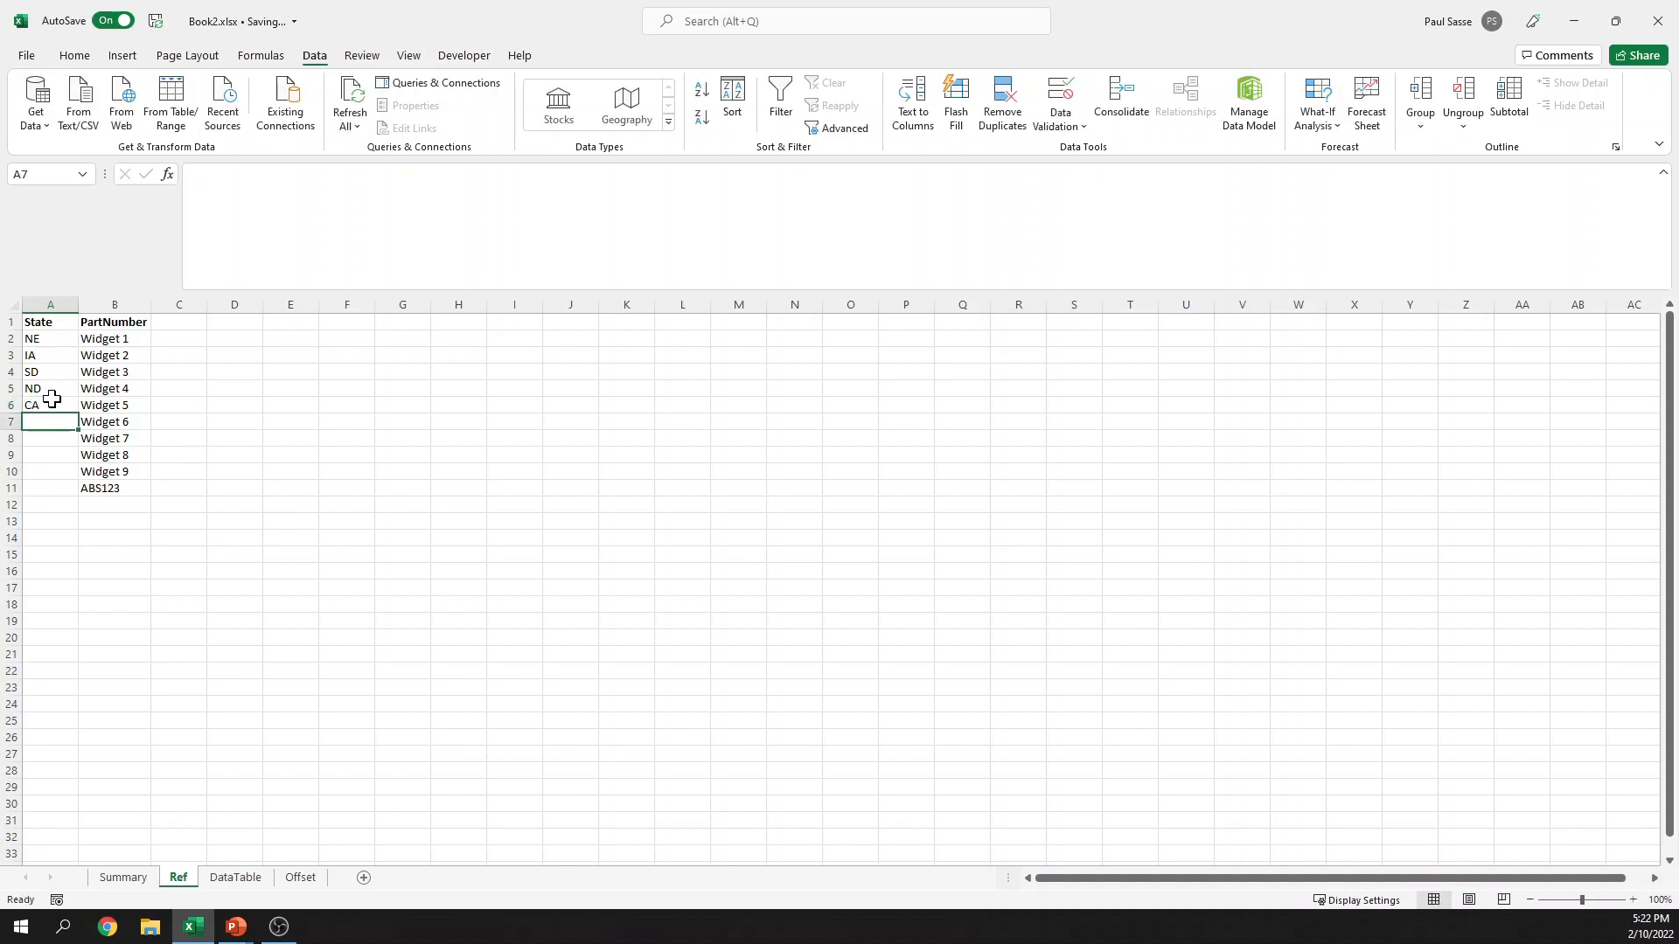
pyautogui.write('FL')
pyautogui.press('Return')
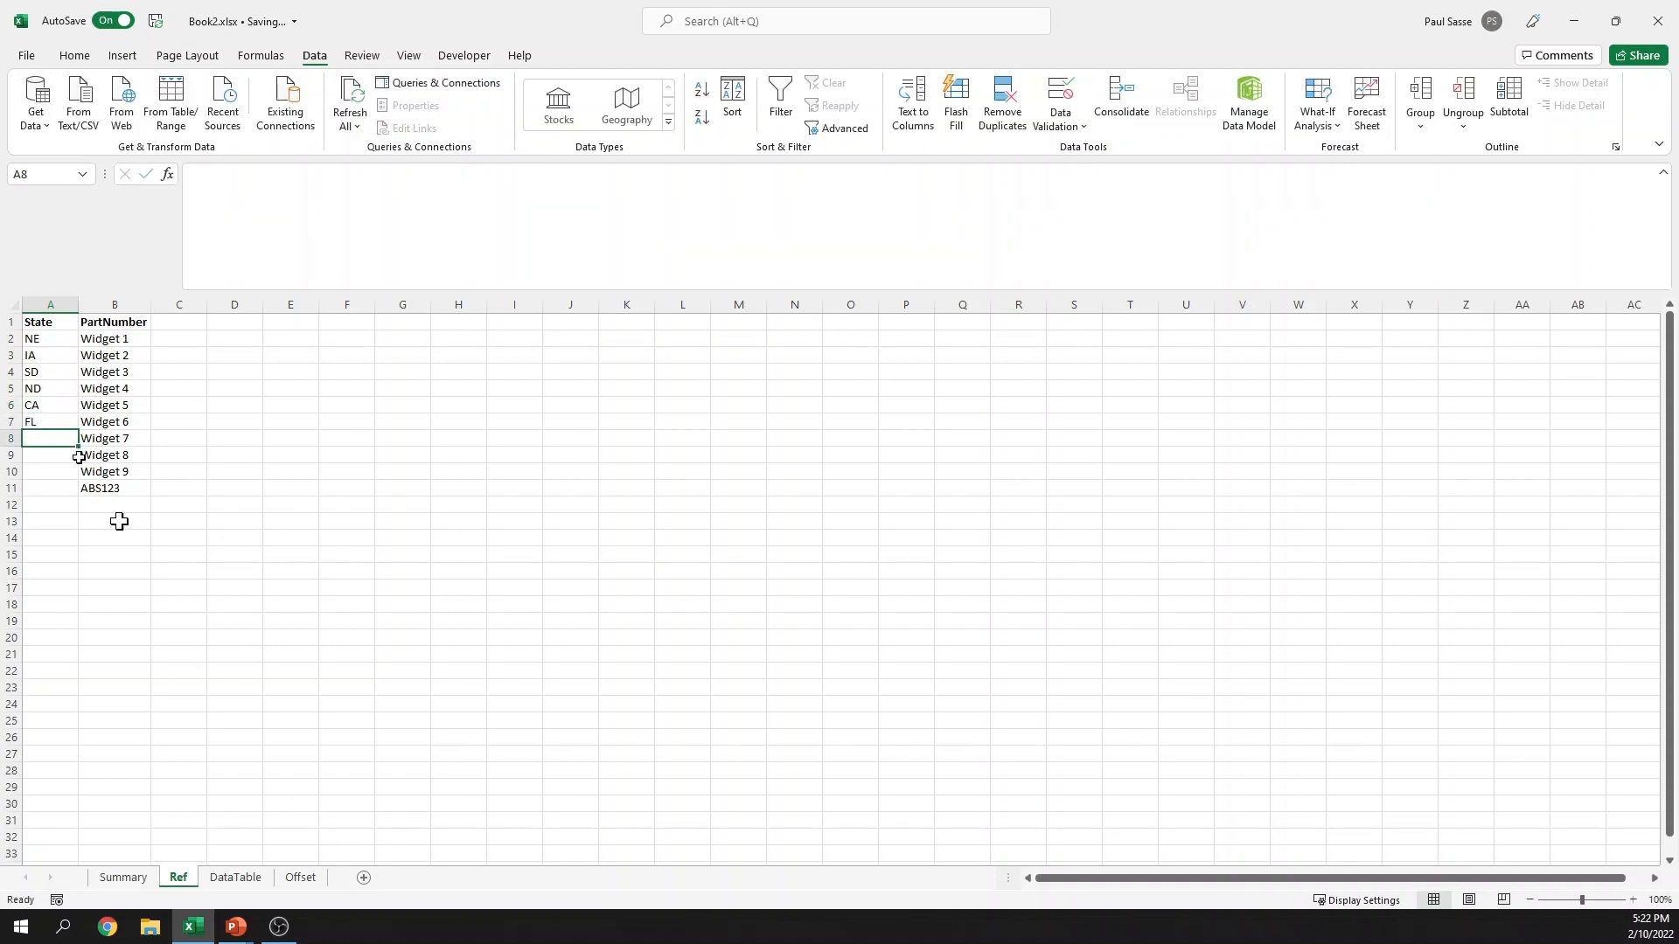
# Step: Back on the DataTable sheet, choose CA from the State dropdown in C3
pyautogui.click(235, 877)
pyautogui.click(188, 356)
pyautogui.click(158, 420)
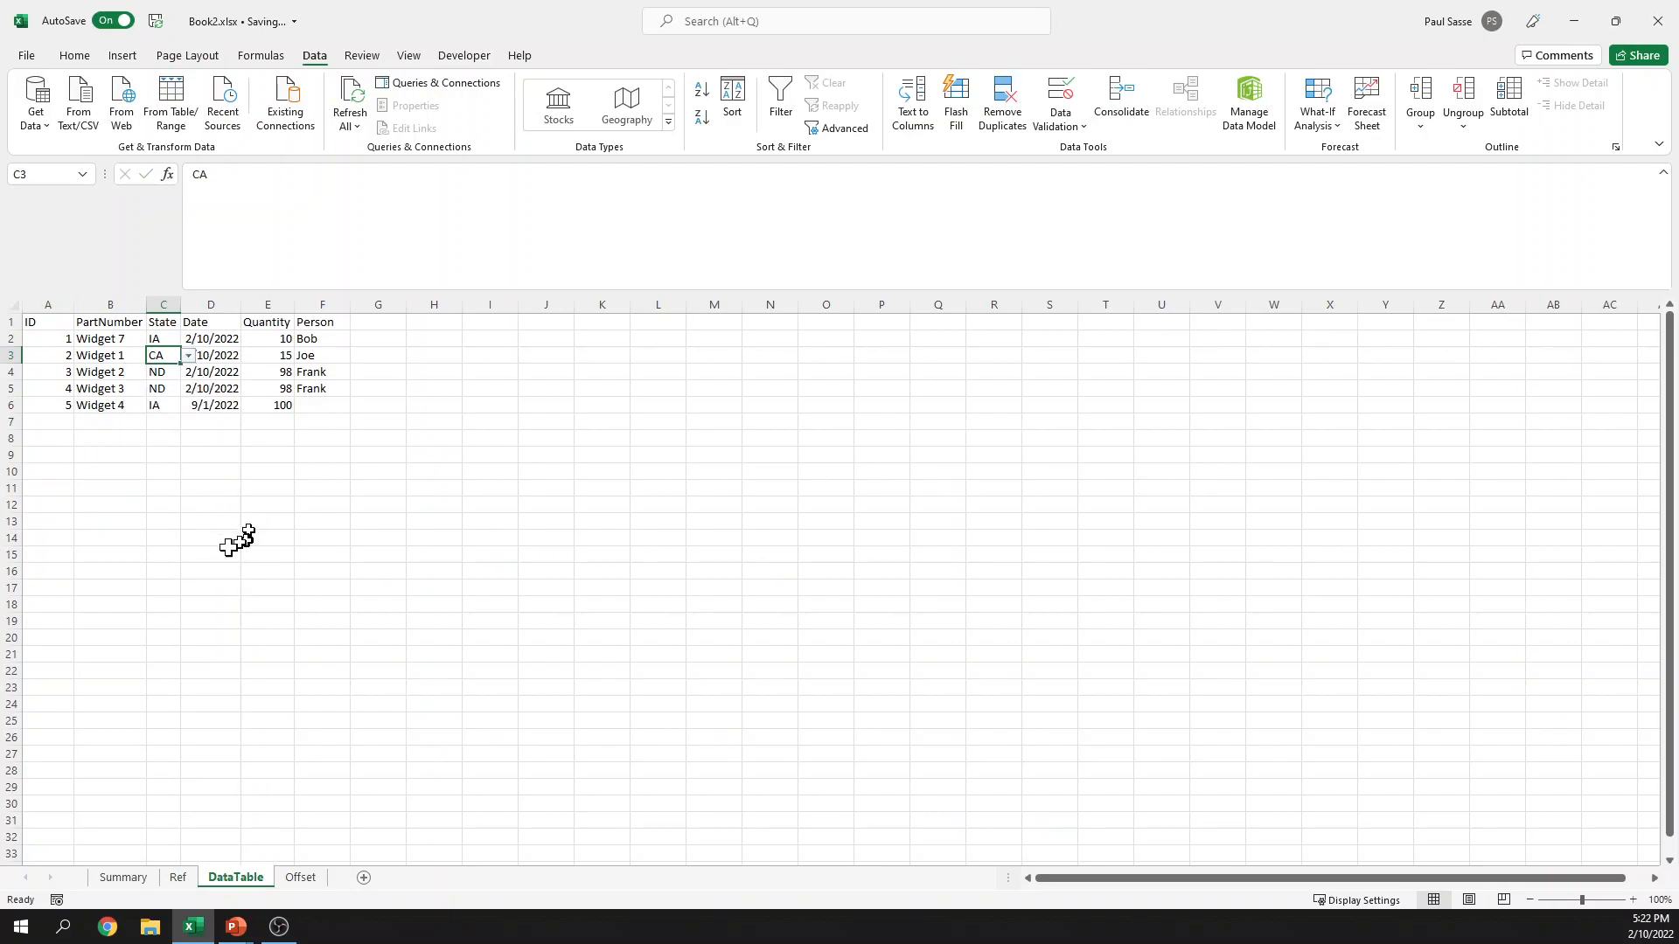
pyautogui.click(295, 879)
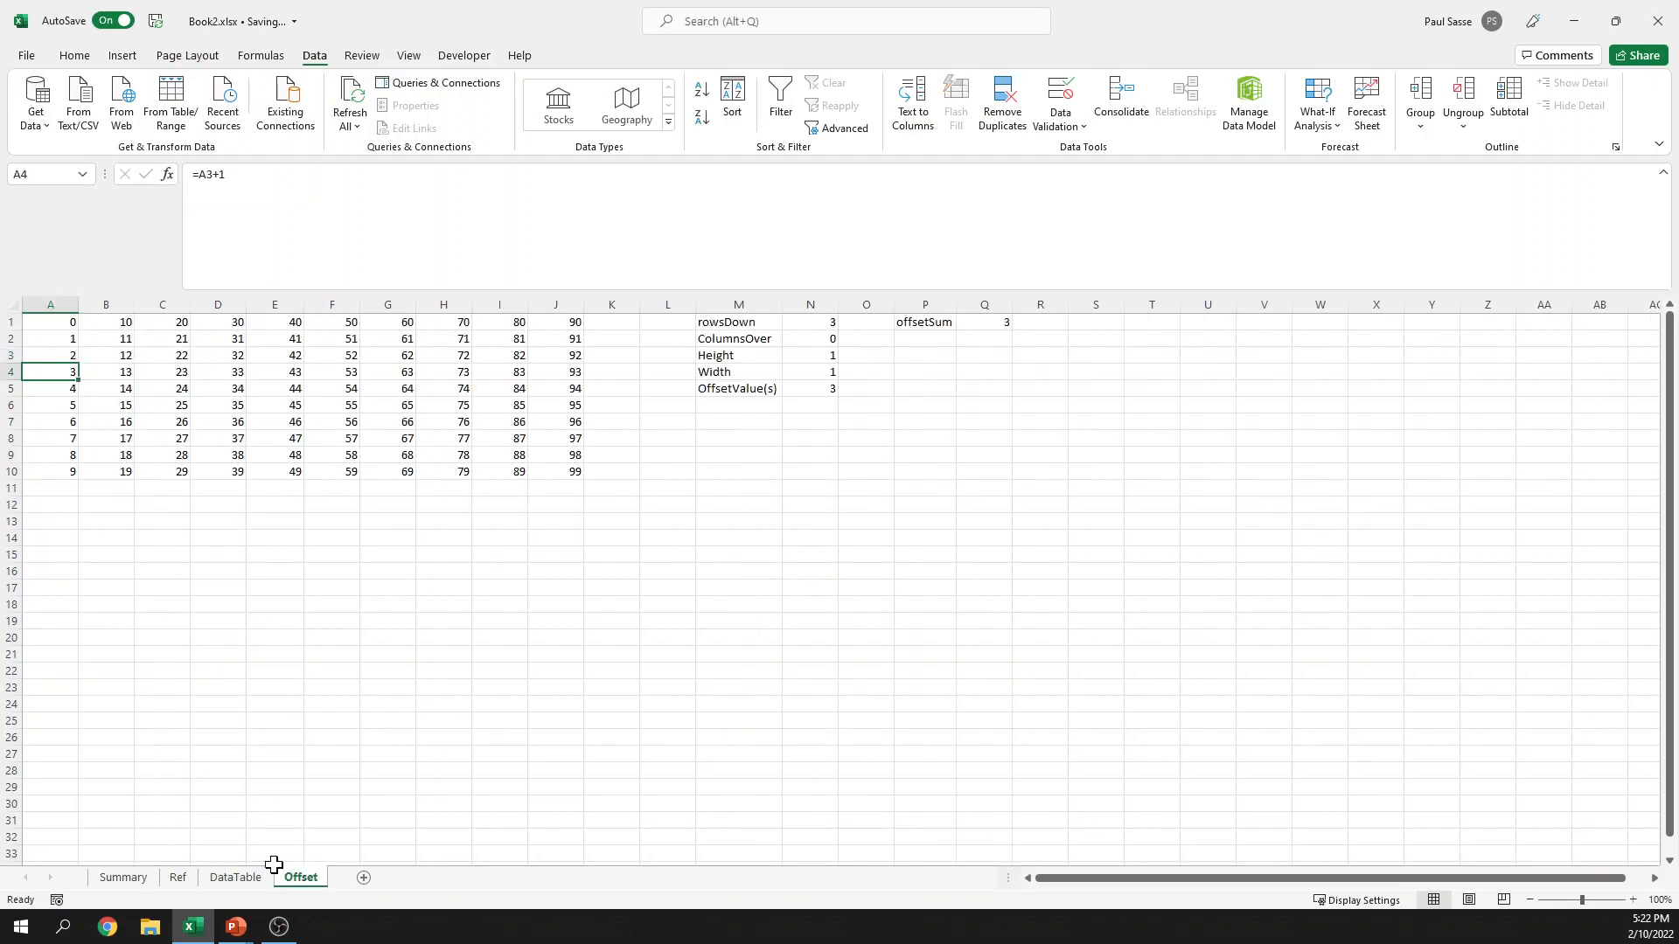
pyautogui.click(178, 878)
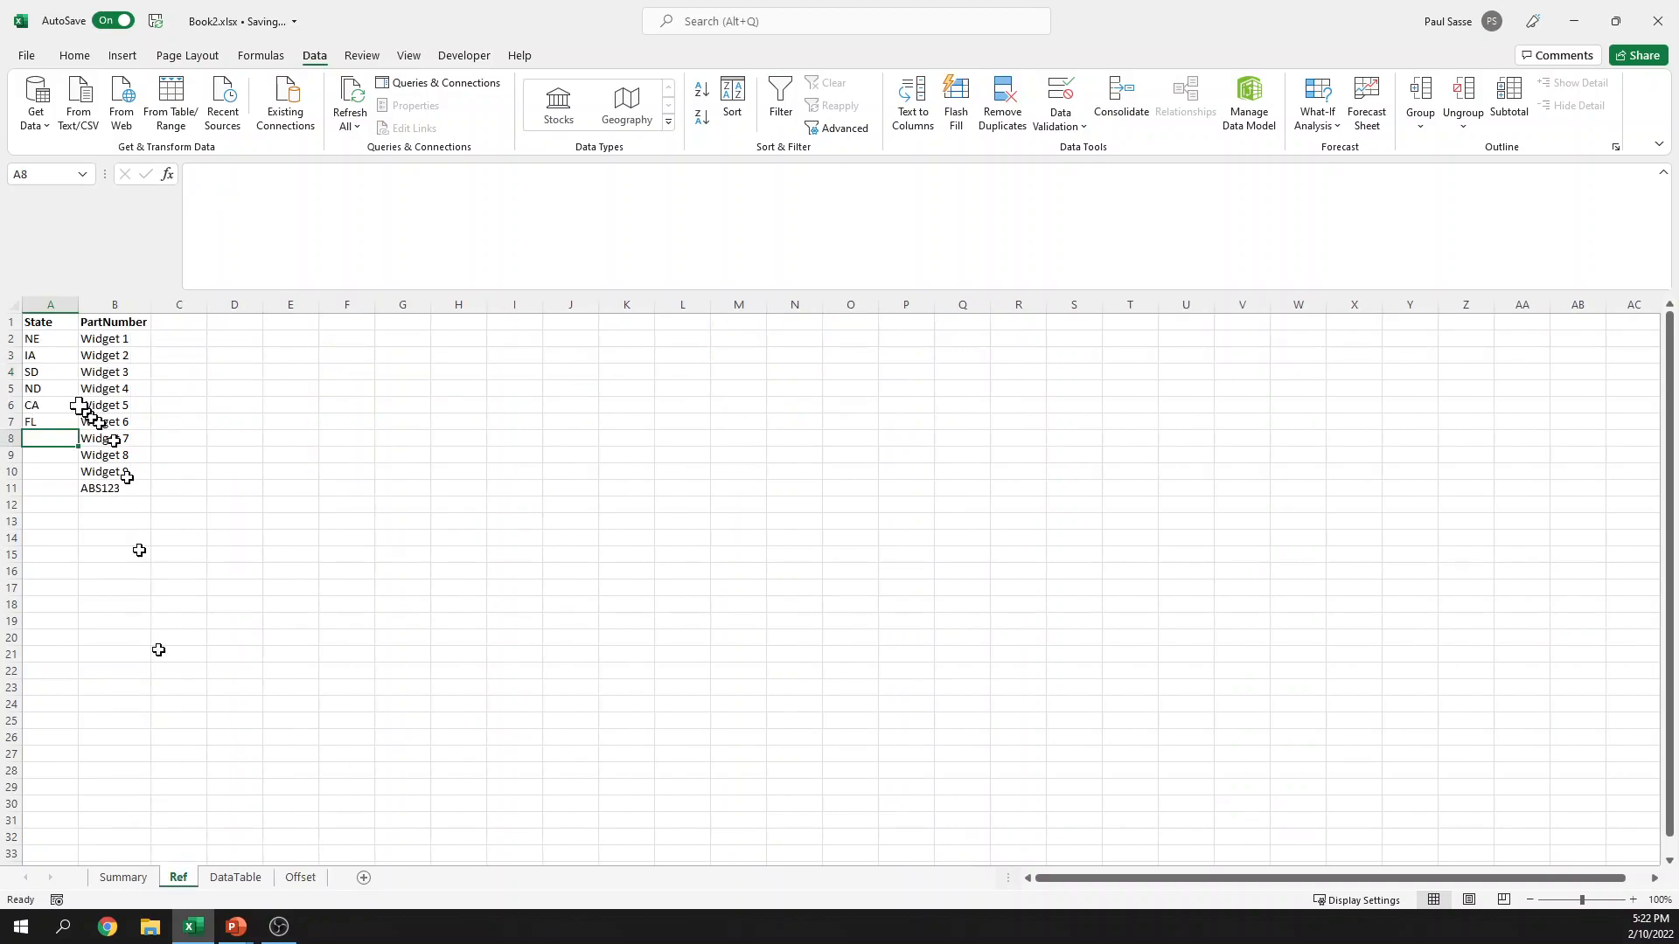
pyautogui.click(233, 880)
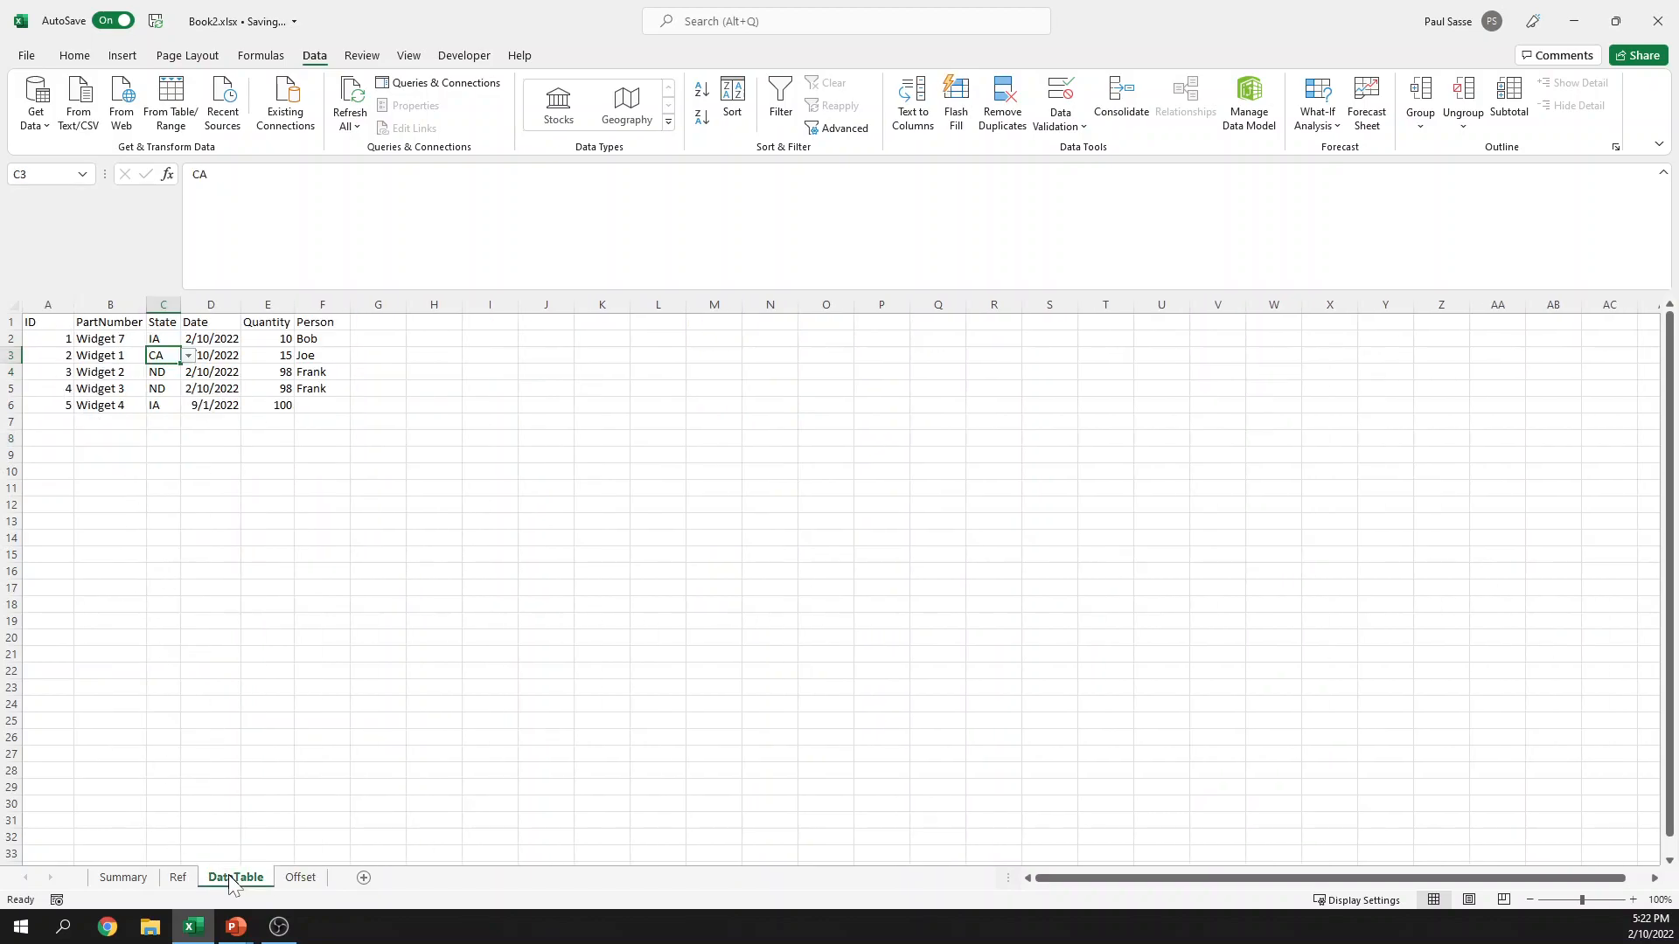
pyautogui.moveTo(49, 322); pyautogui.dragTo(337, 320)
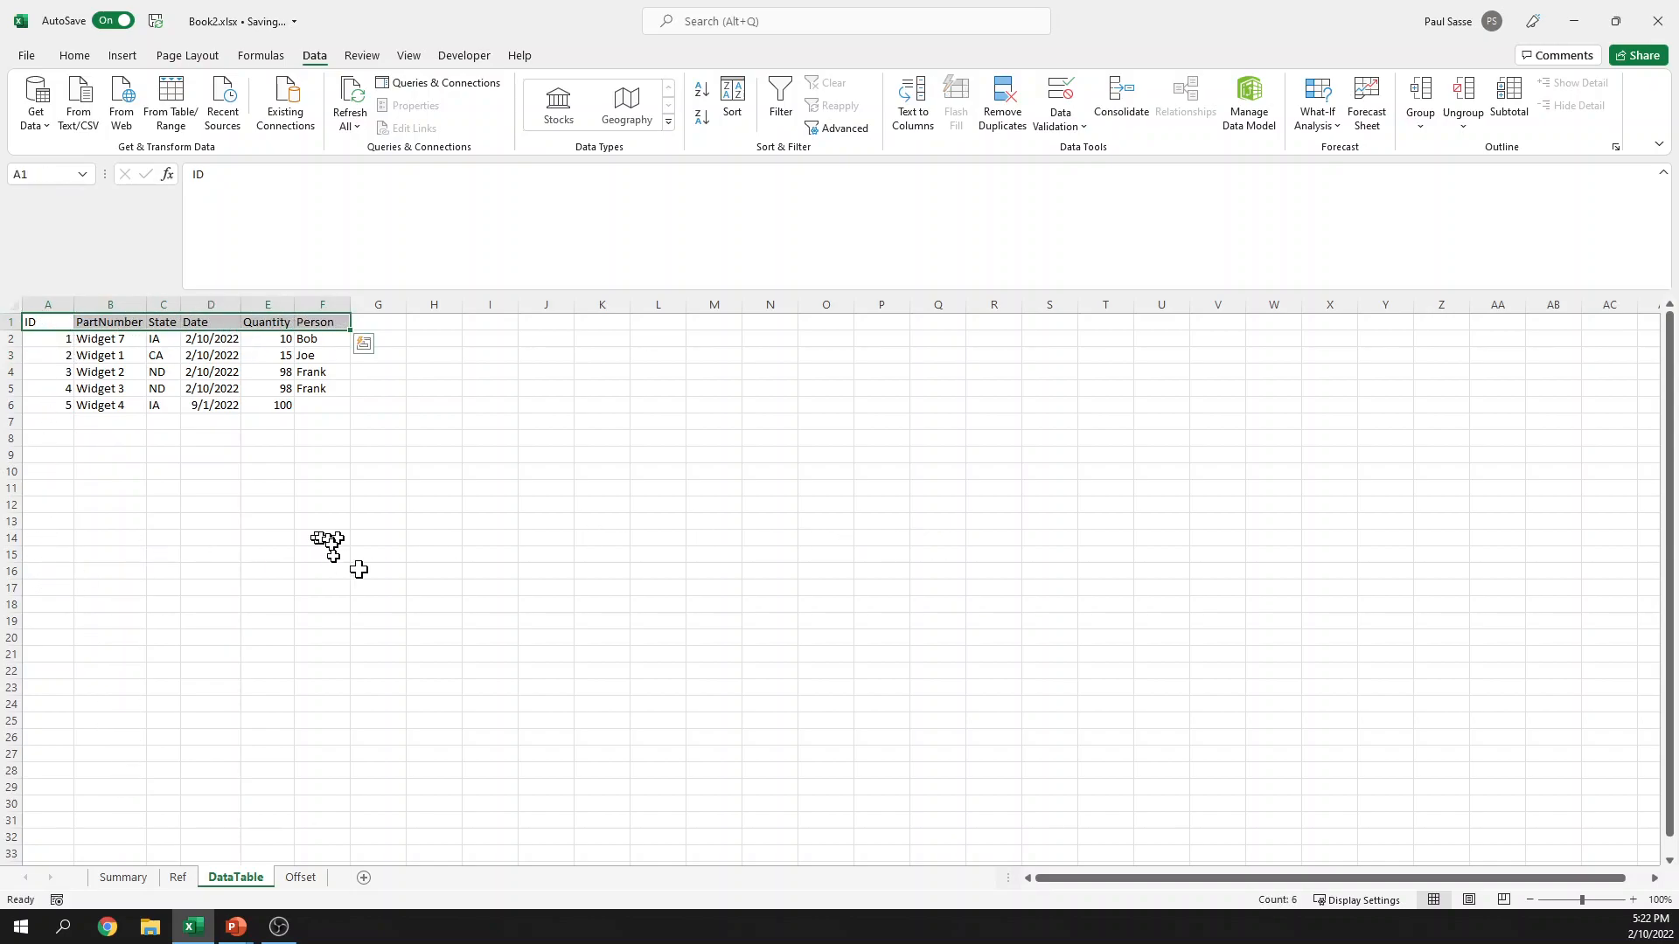
pyautogui.click(164, 372)
# Step: Start defining a new workbook-scoped name called orderTable from cell A1 of the DataTable sheet
pyautogui.click(47, 323)
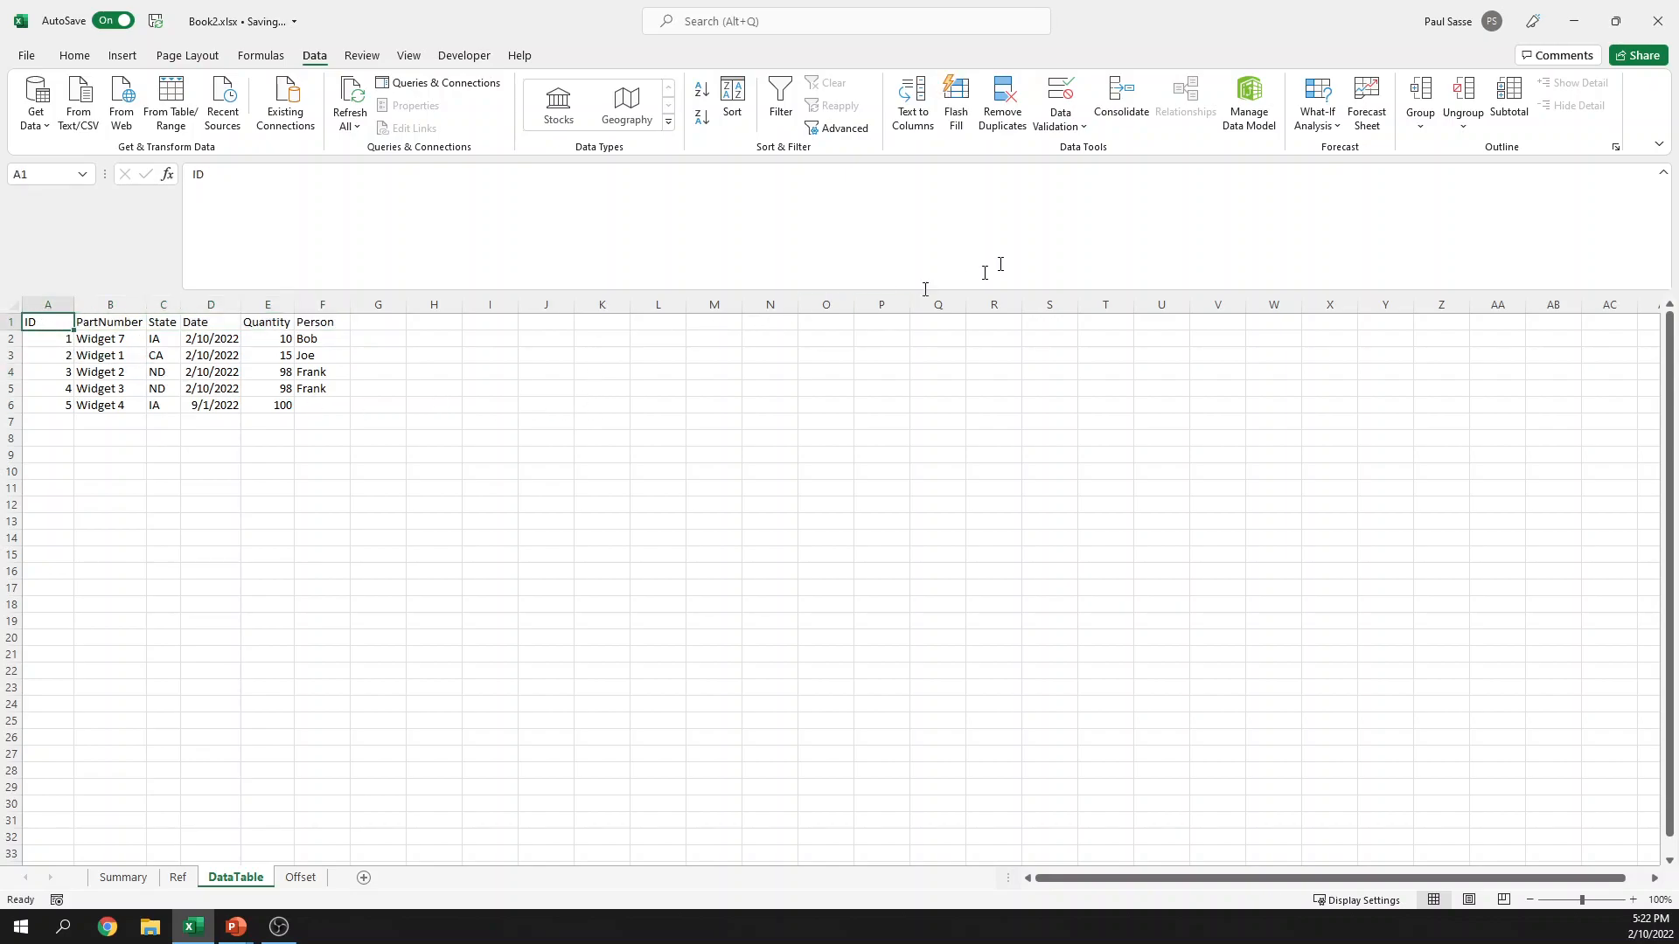
pyautogui.click(261, 55)
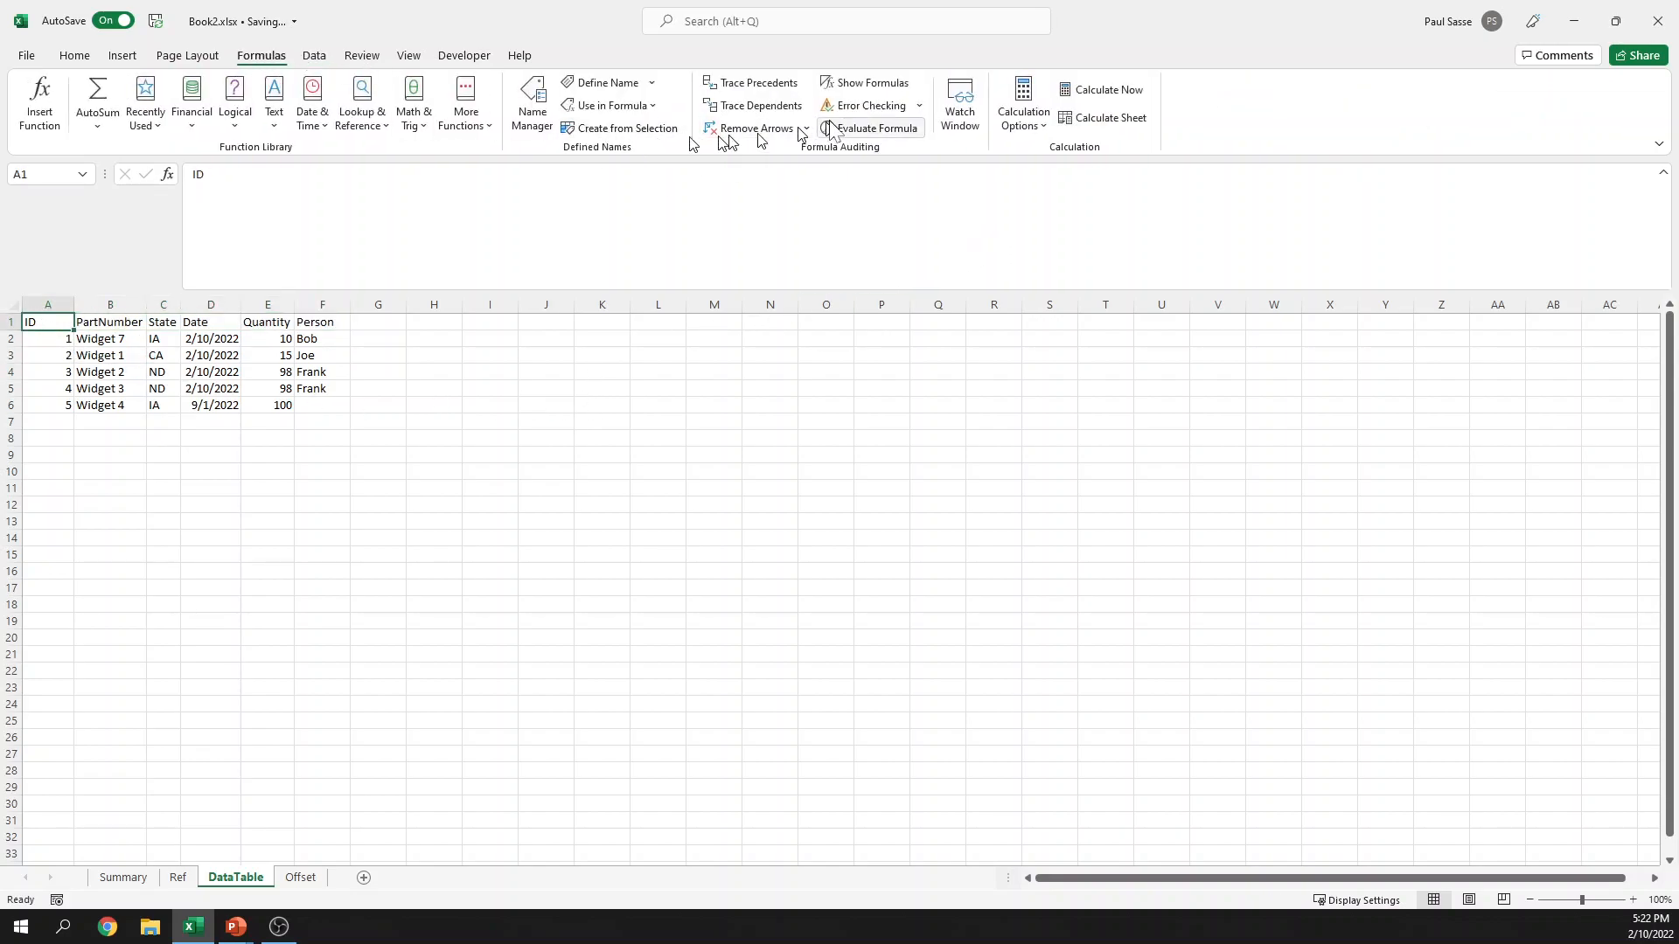
pyautogui.click(651, 82)
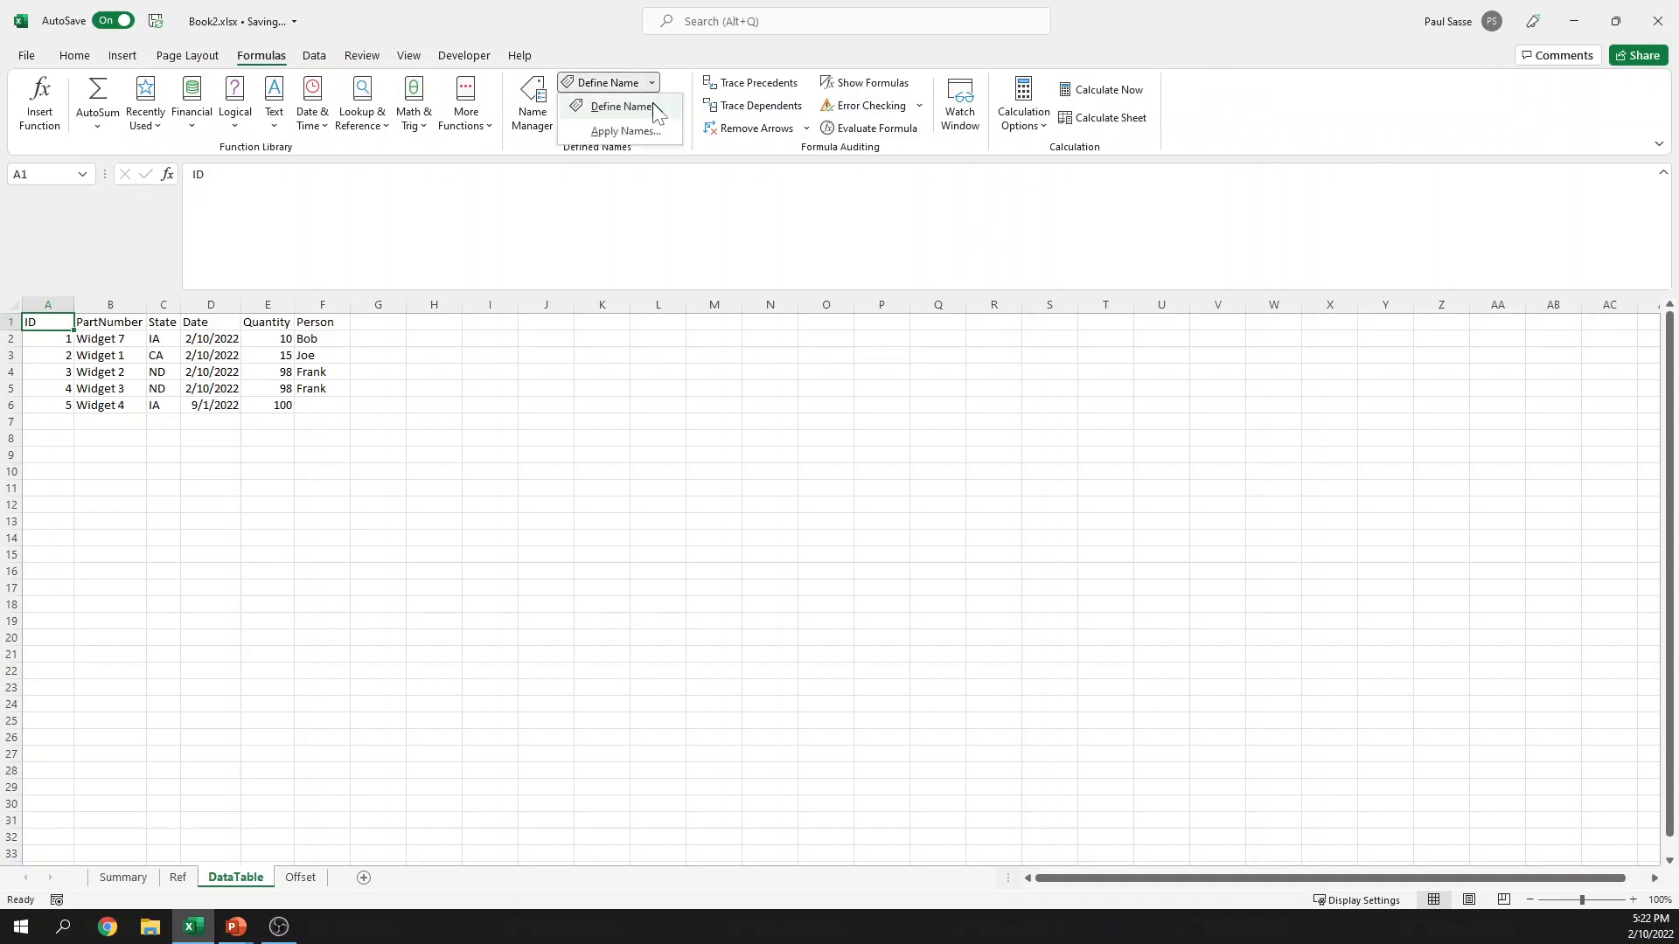
pyautogui.click(621, 107)
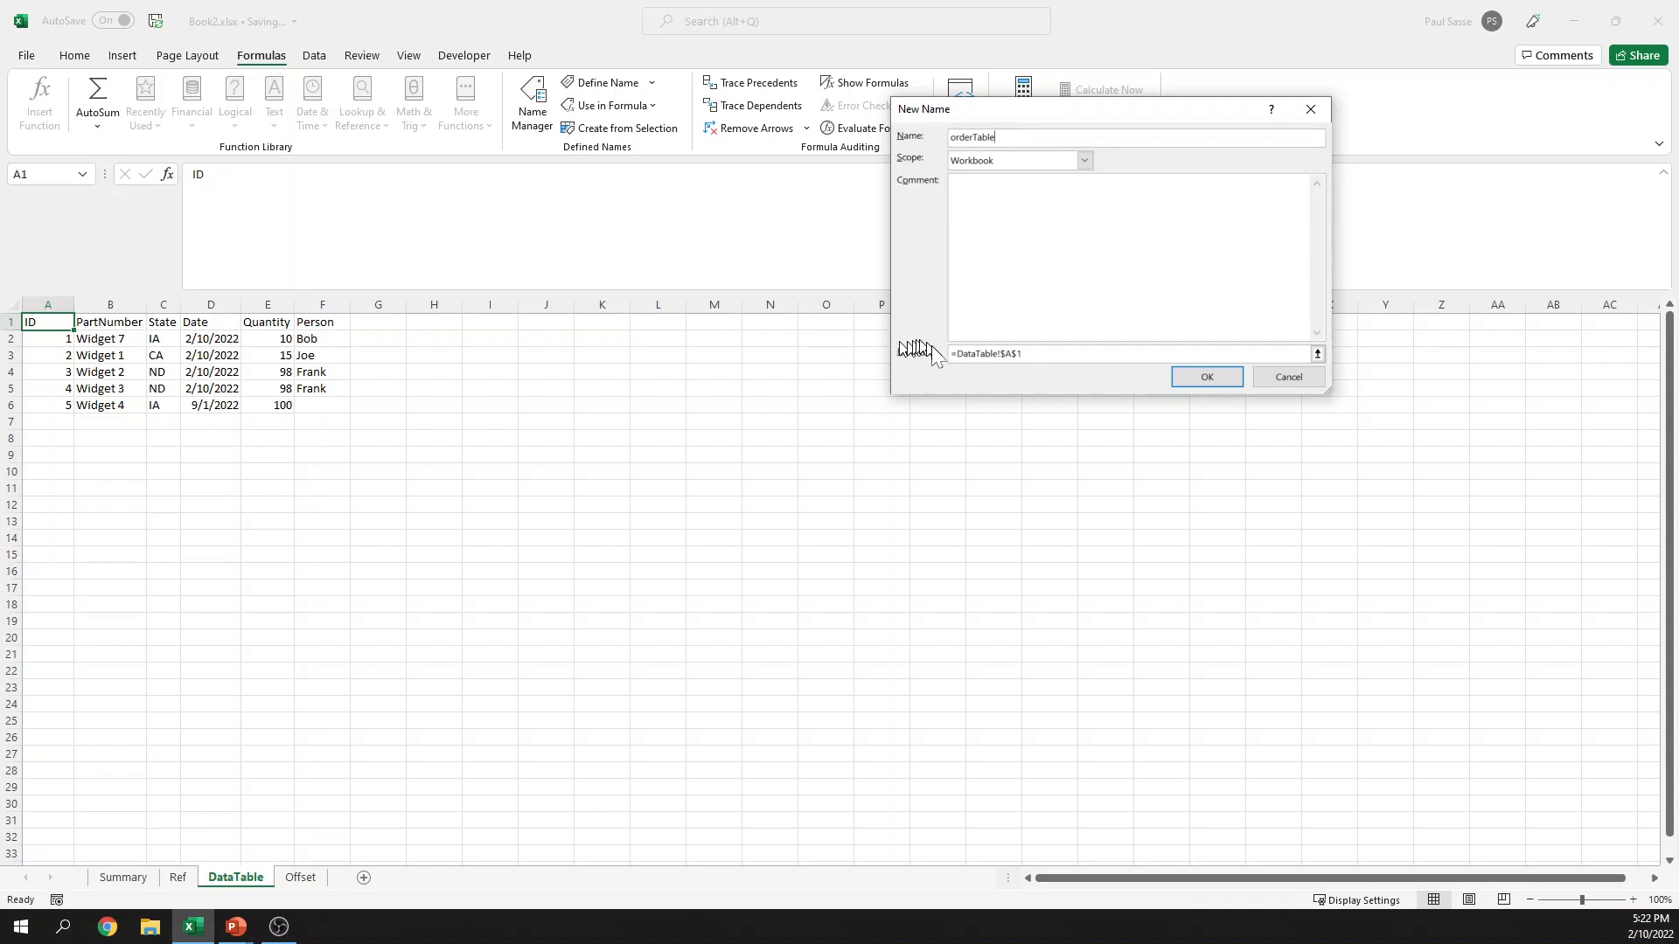
# Step: Define orderTable as =OFFSET(DataTable!$A$1,0,0,COUNT(DataTable!$A:$A),COUNTA(DataTable!$1:$1)) and save the name
pyautogui.click(960, 355)
pyautogui.write('offset(')
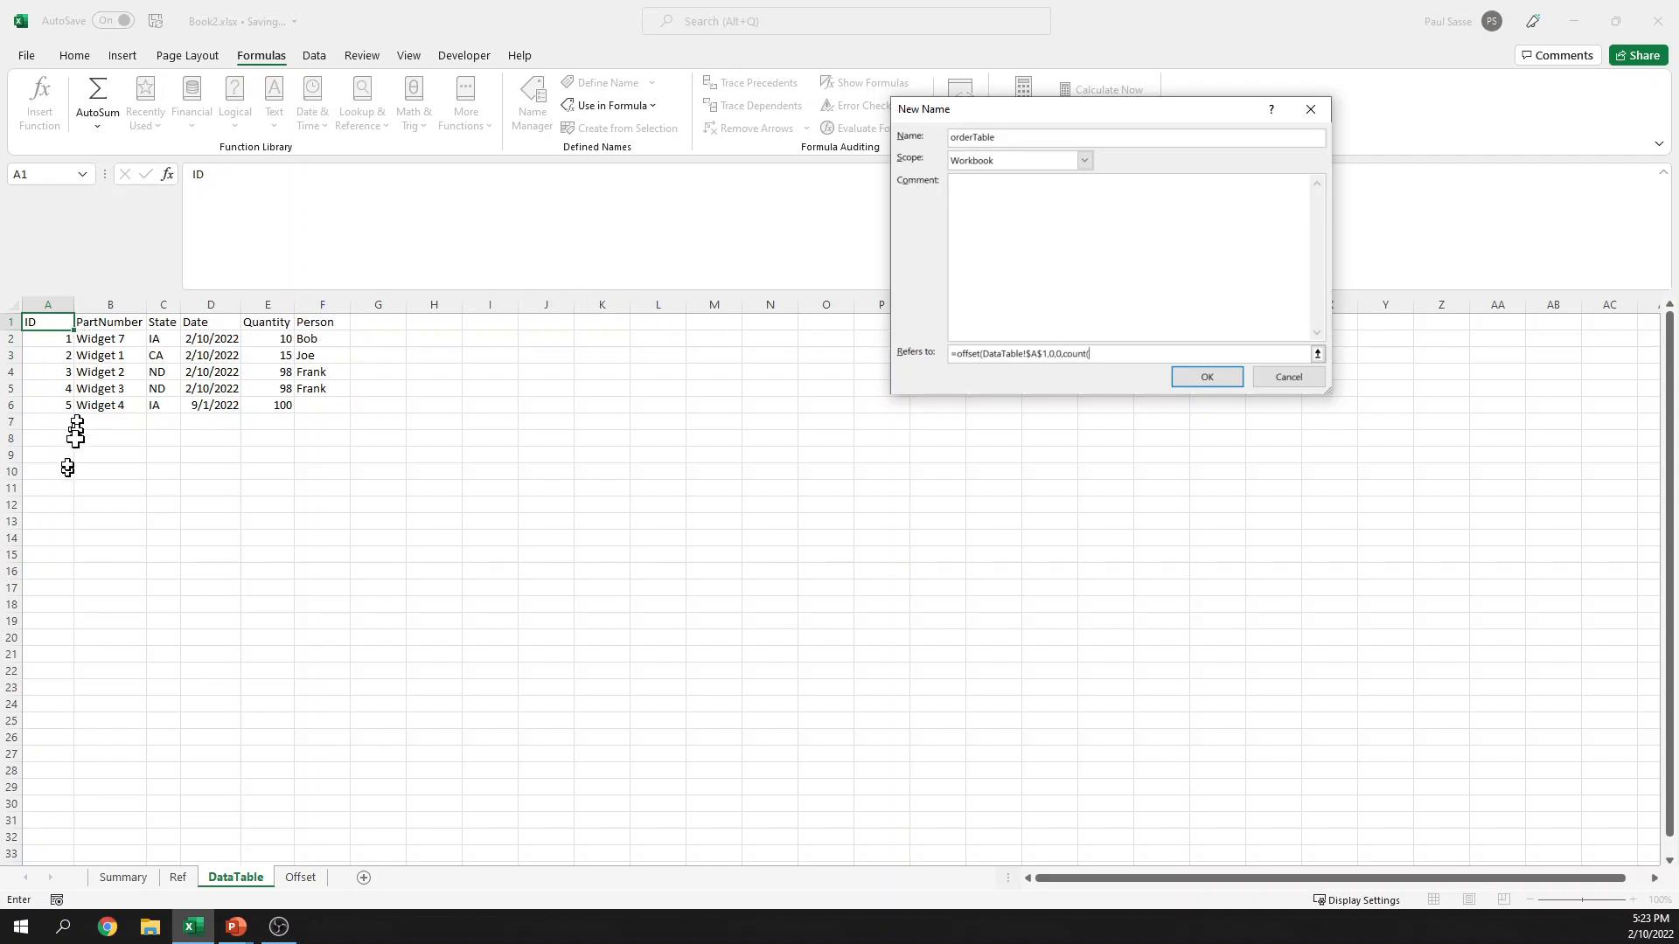
pyautogui.click(47, 300)
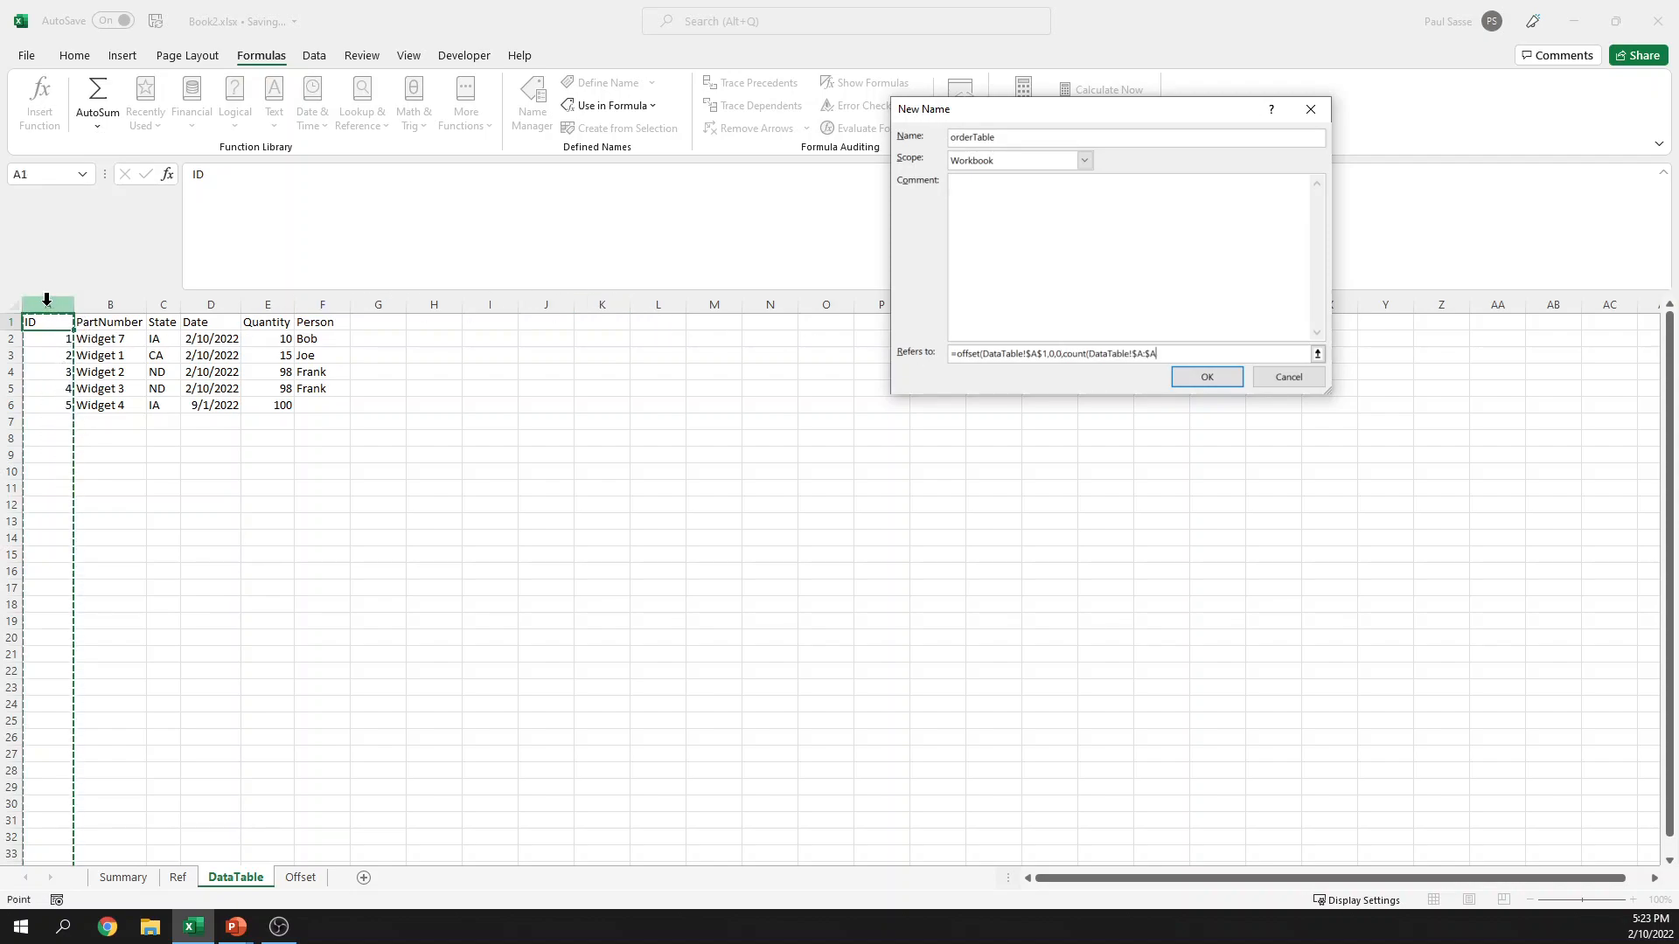
pyautogui.write('),counta(')
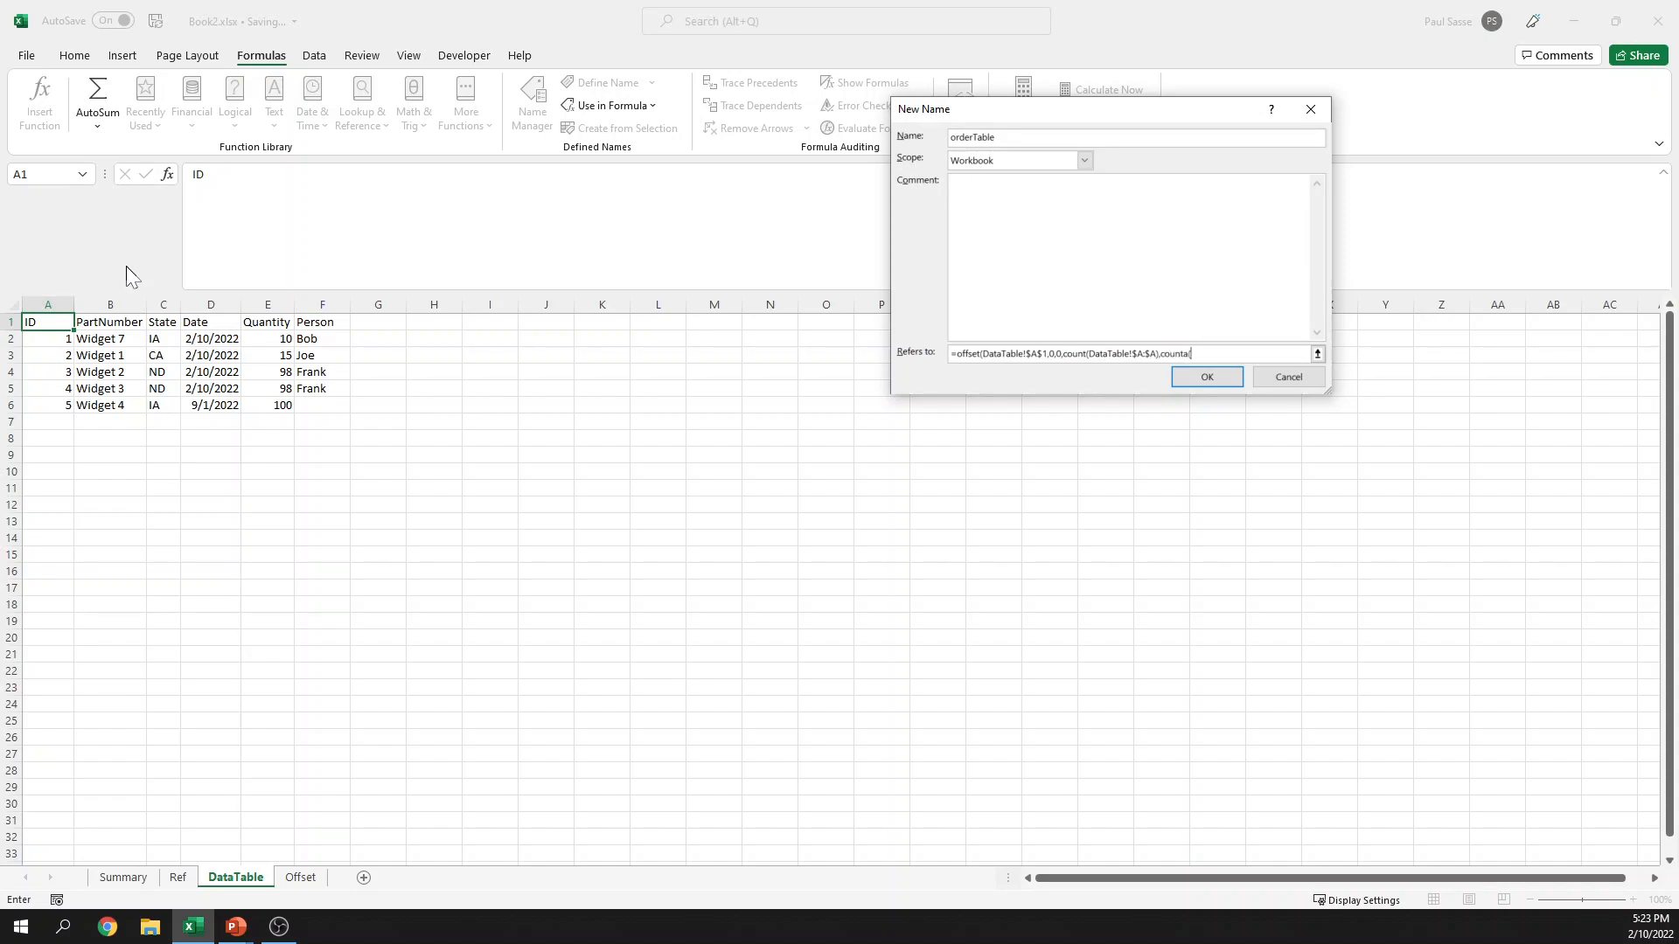
pyautogui.click(11, 320)
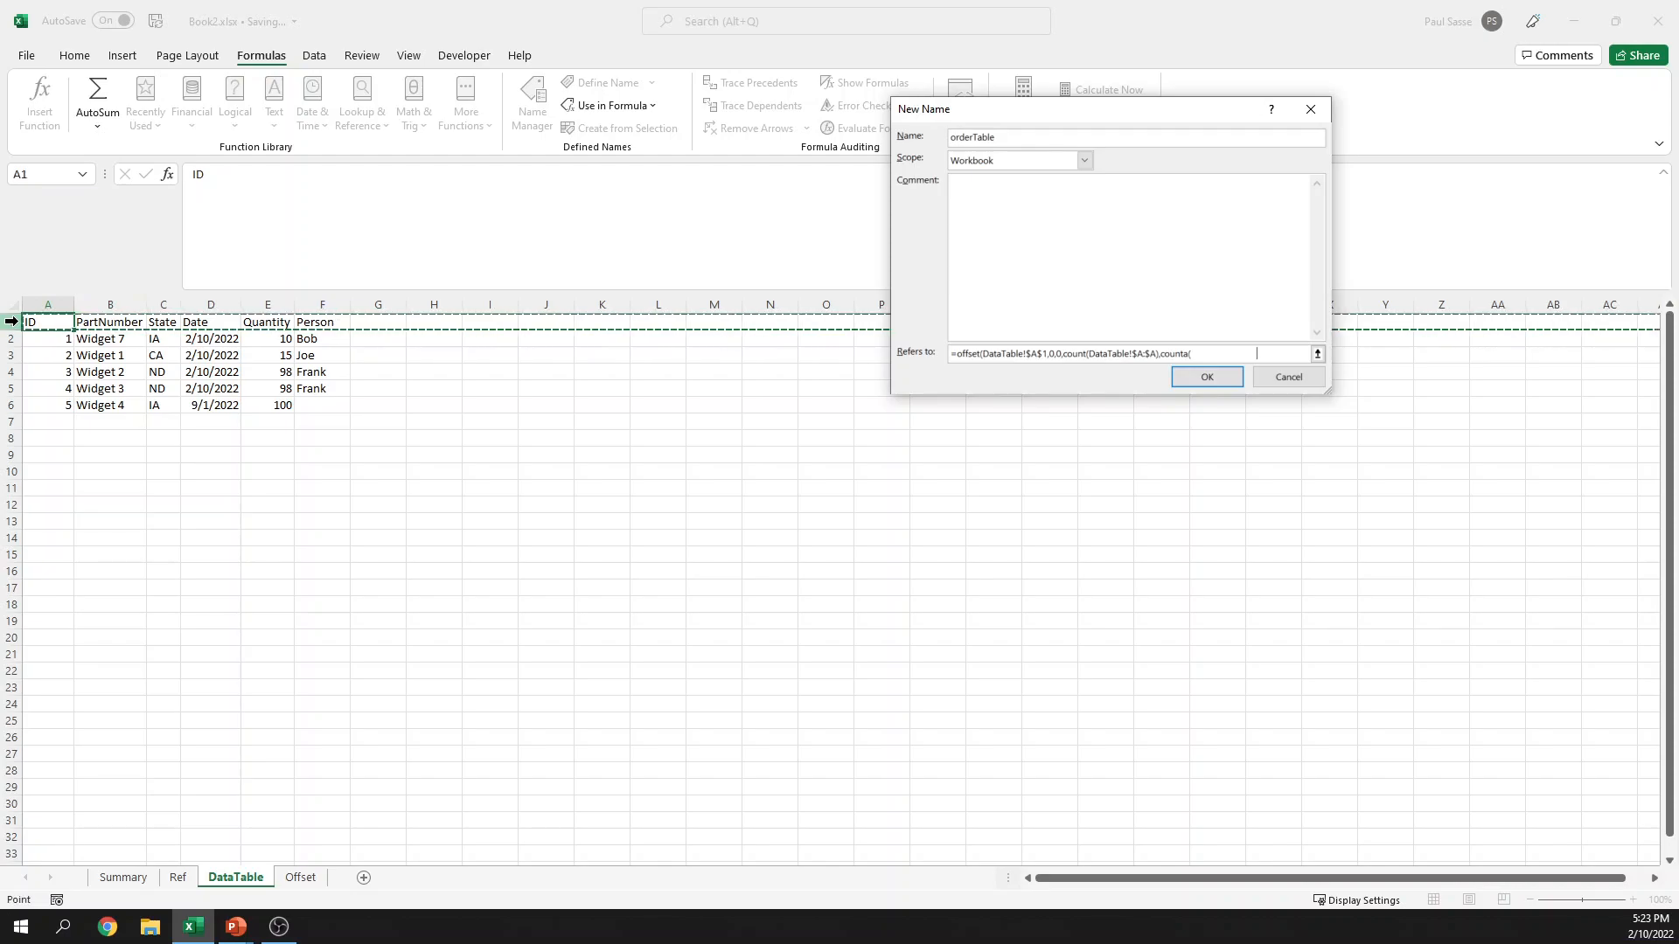
pyautogui.write(')')
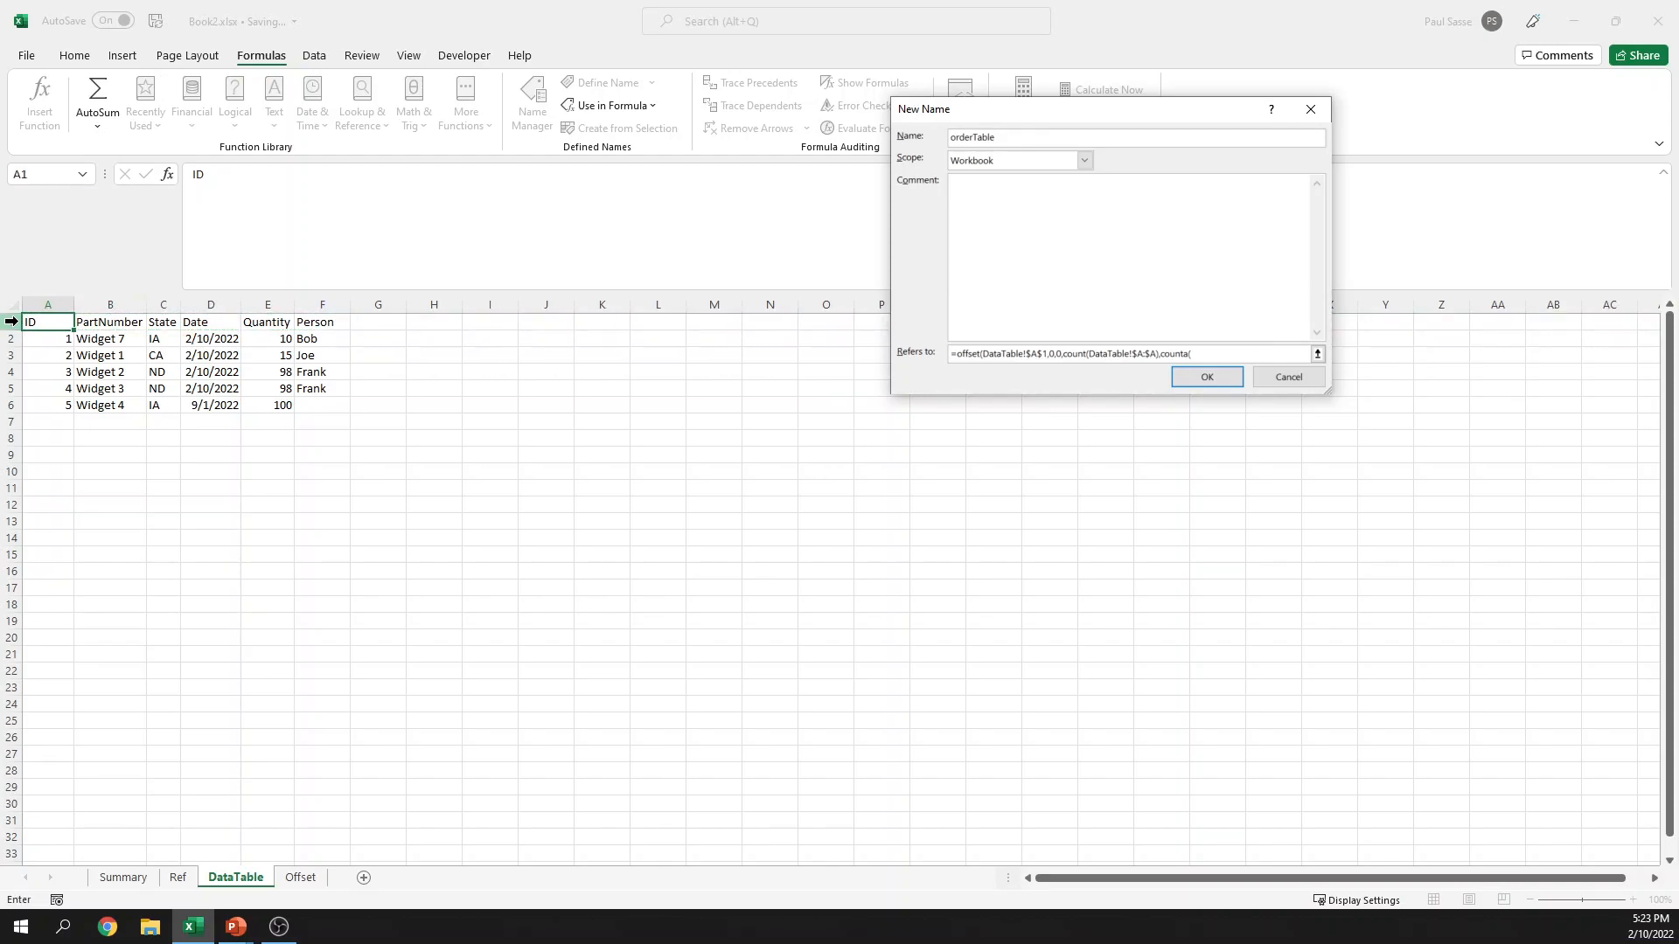
pyautogui.moveTo(1325, 396); pyautogui.dragTo(1517, 473)
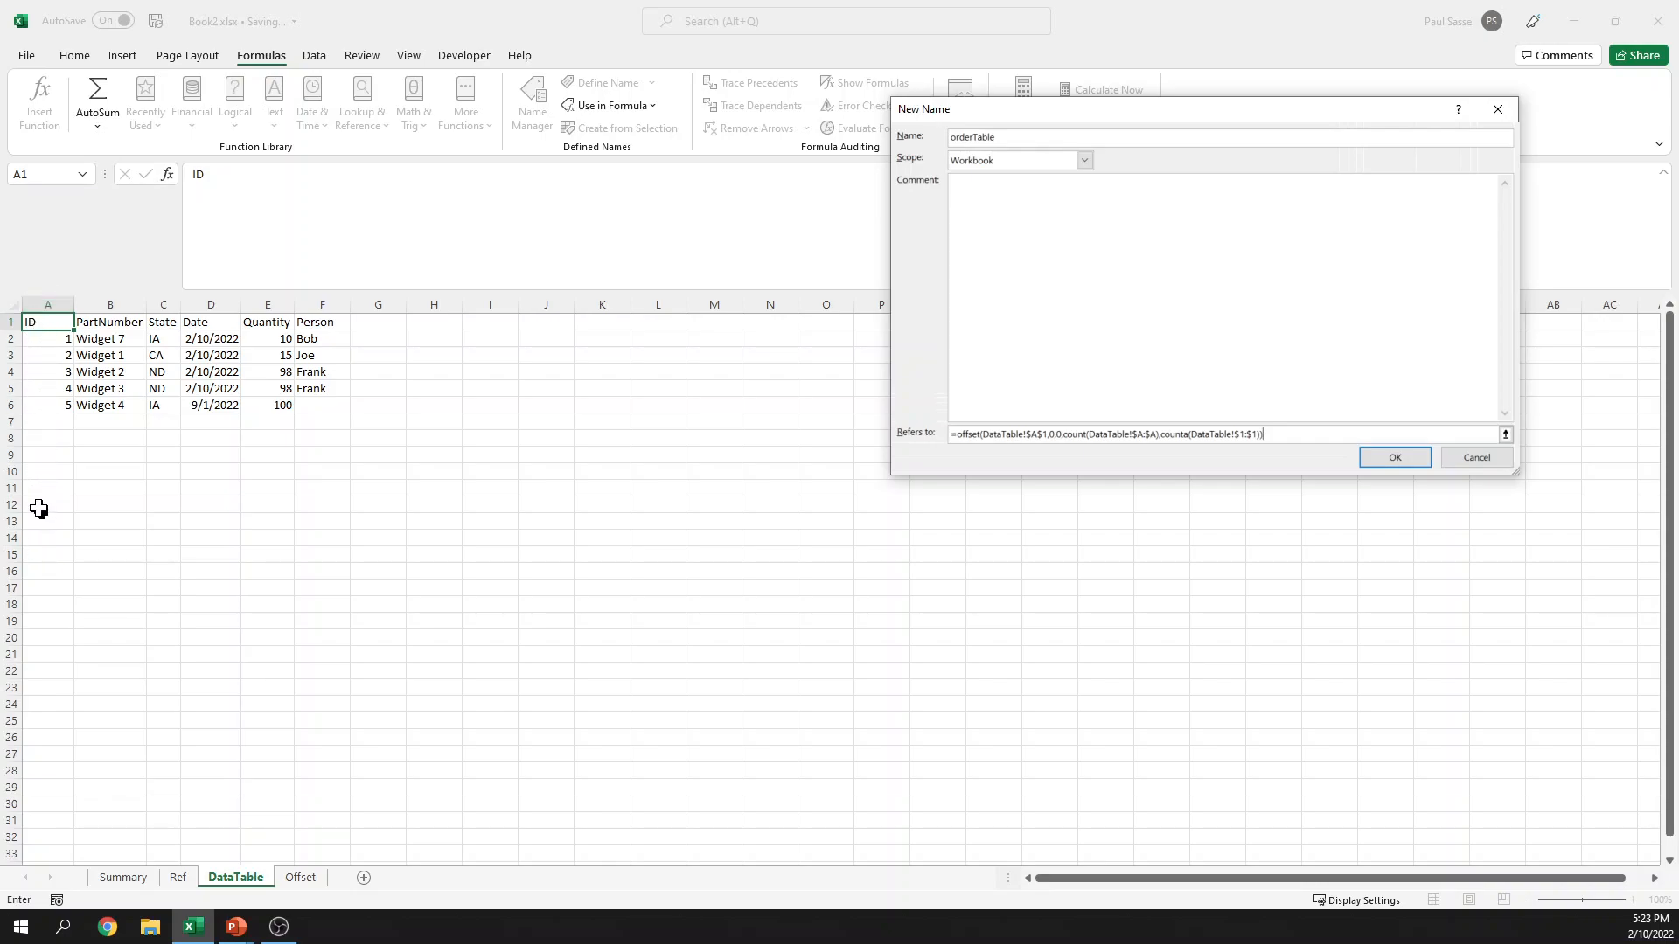
pyautogui.write('+')
pyautogui.click(4, 322)
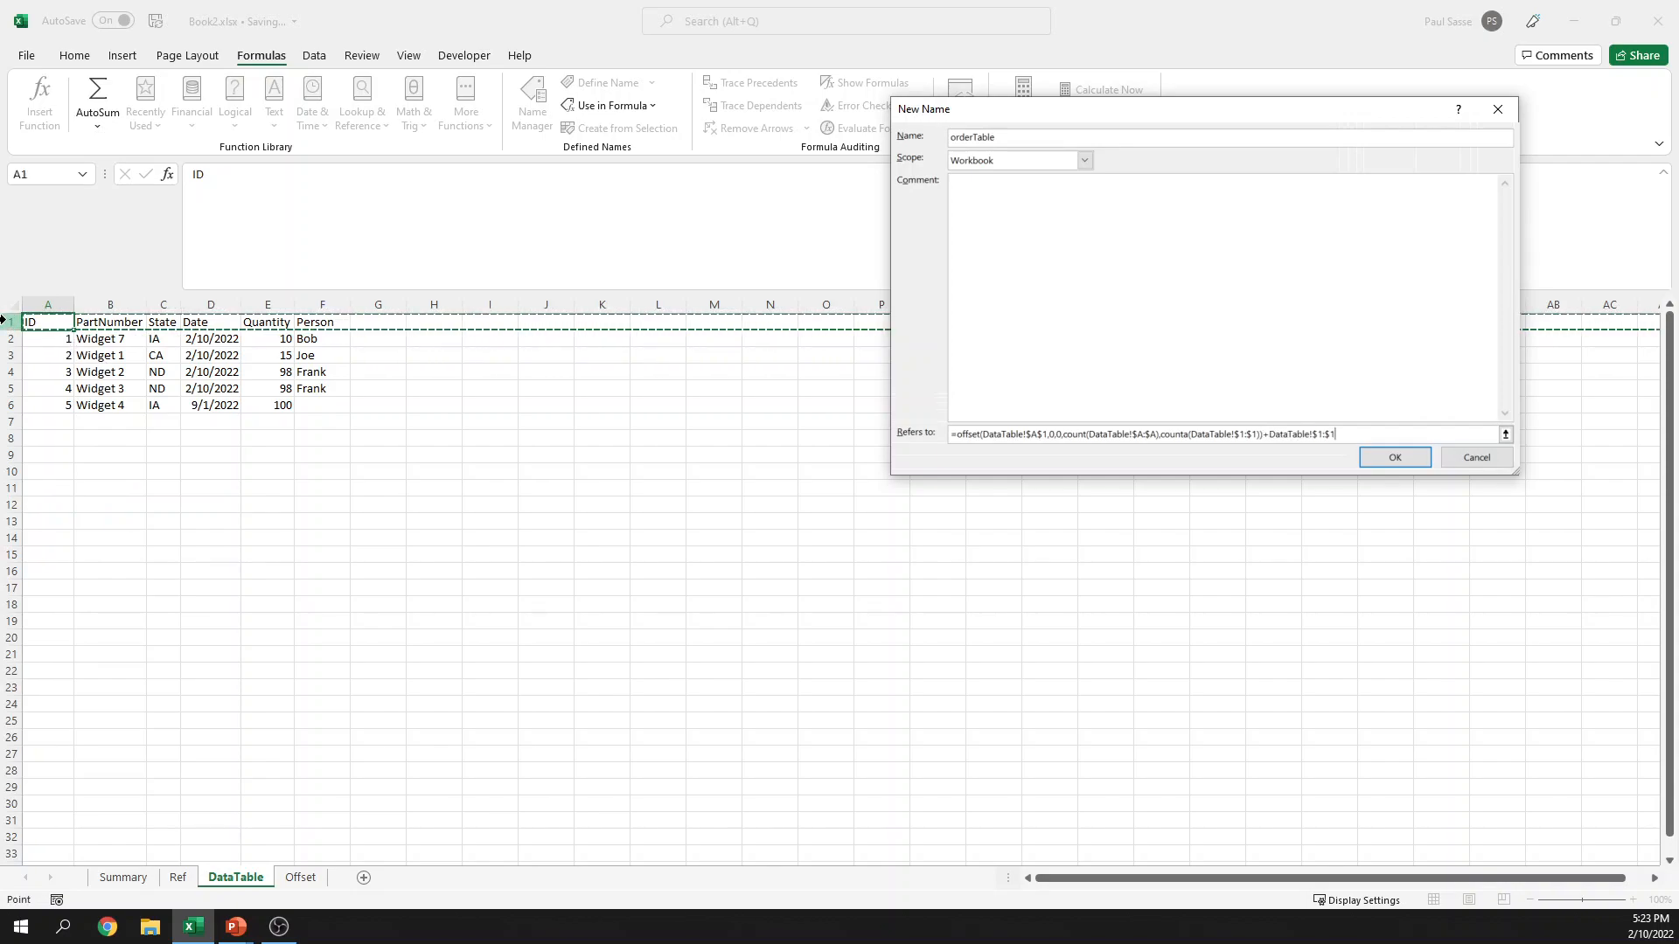
pyautogui.click(1315, 440)
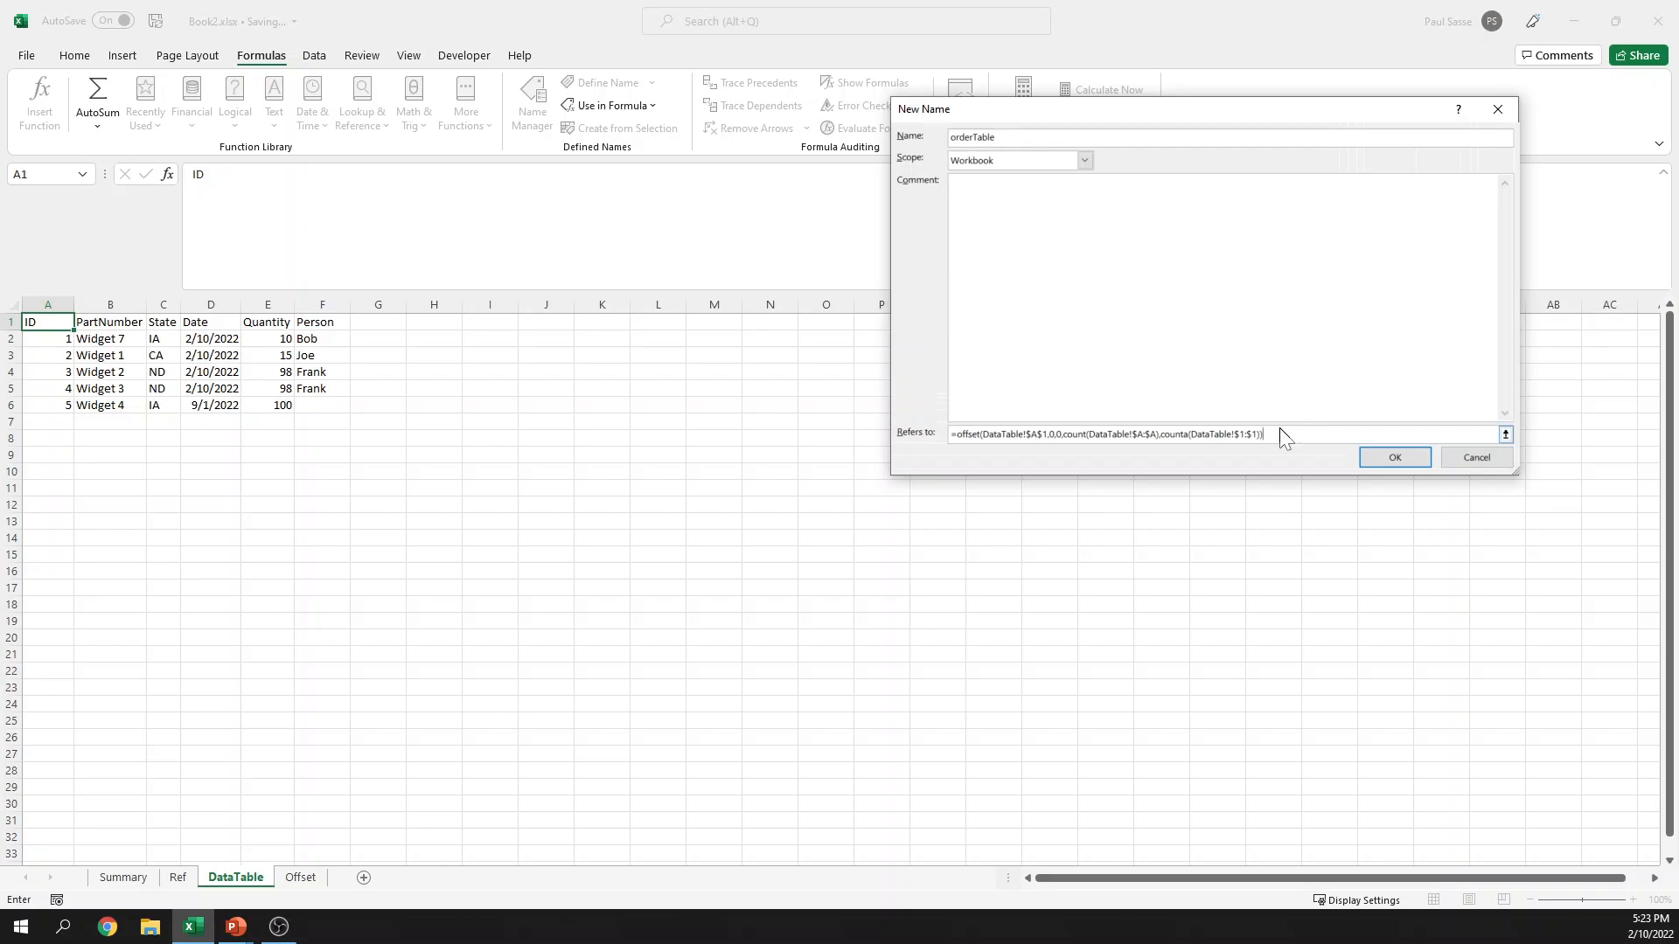
pyautogui.click(1405, 454)
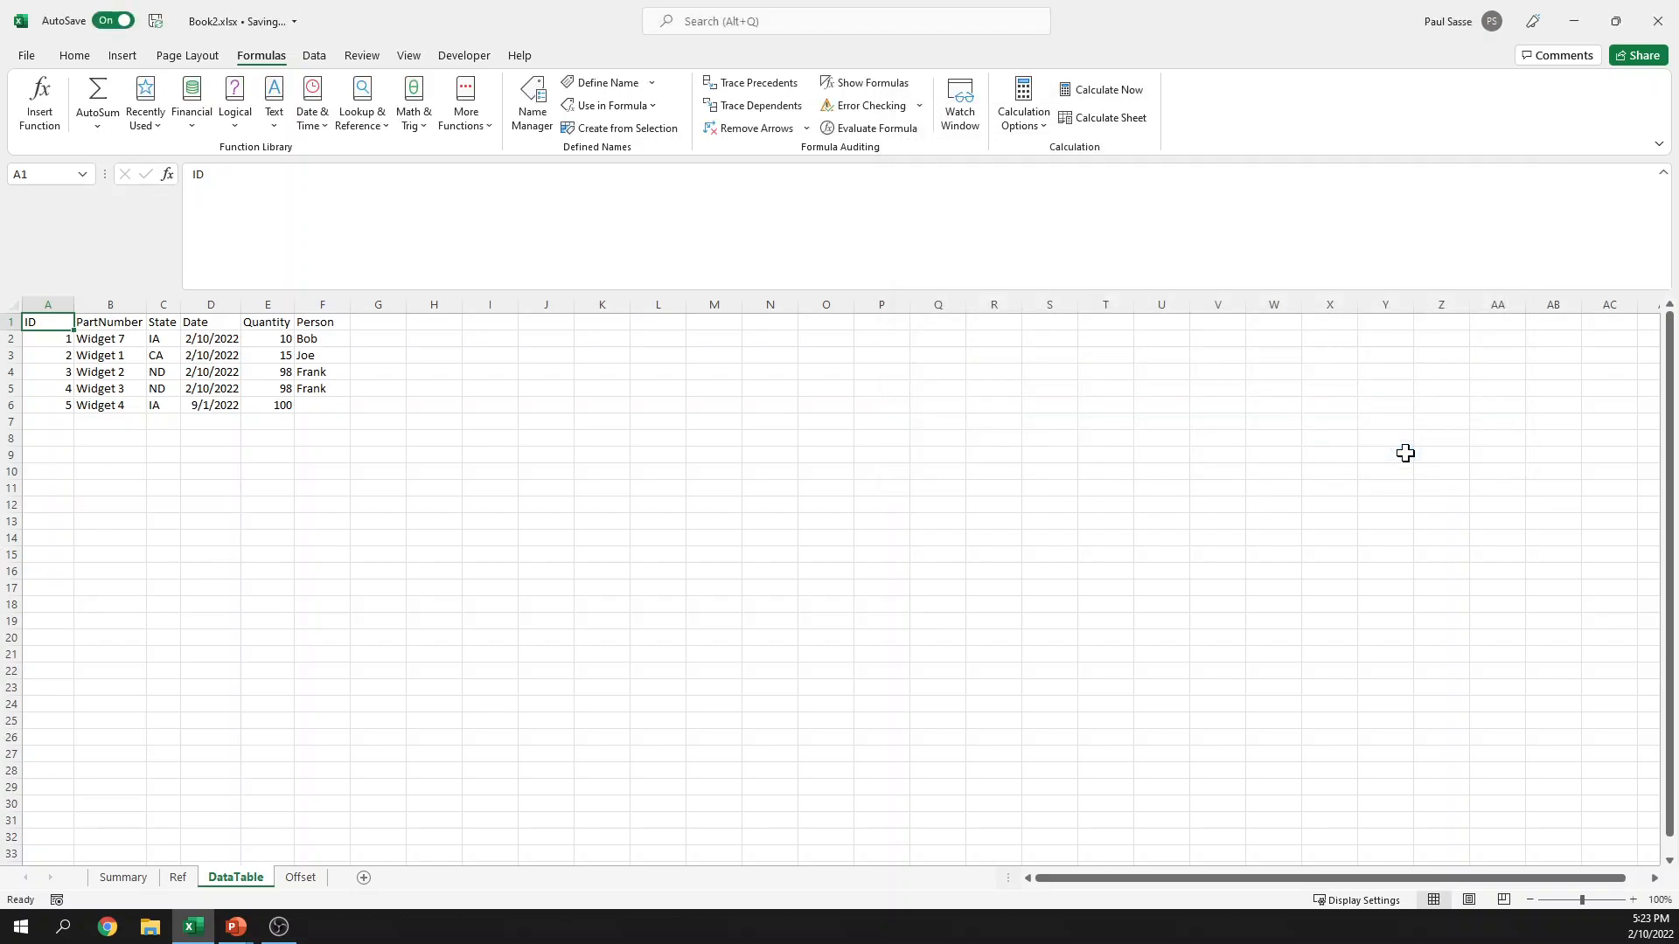
# Step: Go to the named range orderTable to check which cells it covers
pyautogui.hotkey('ctrl', 'g')
pyautogui.write('ordert')
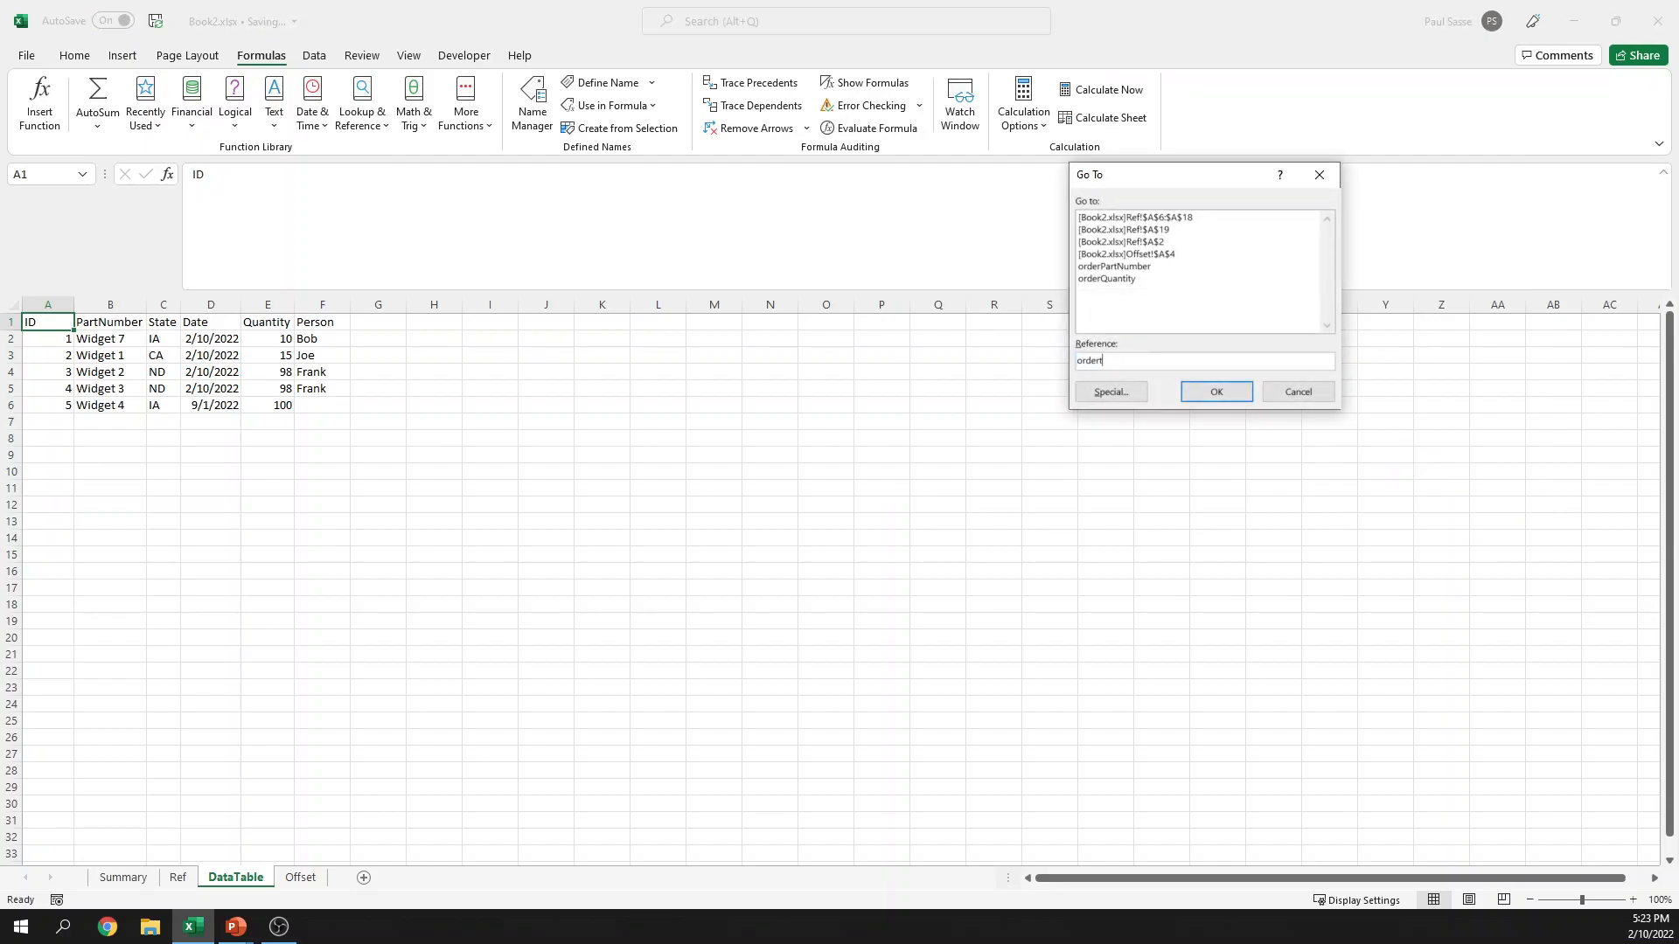
pyautogui.write('able')
pyautogui.press('Return')
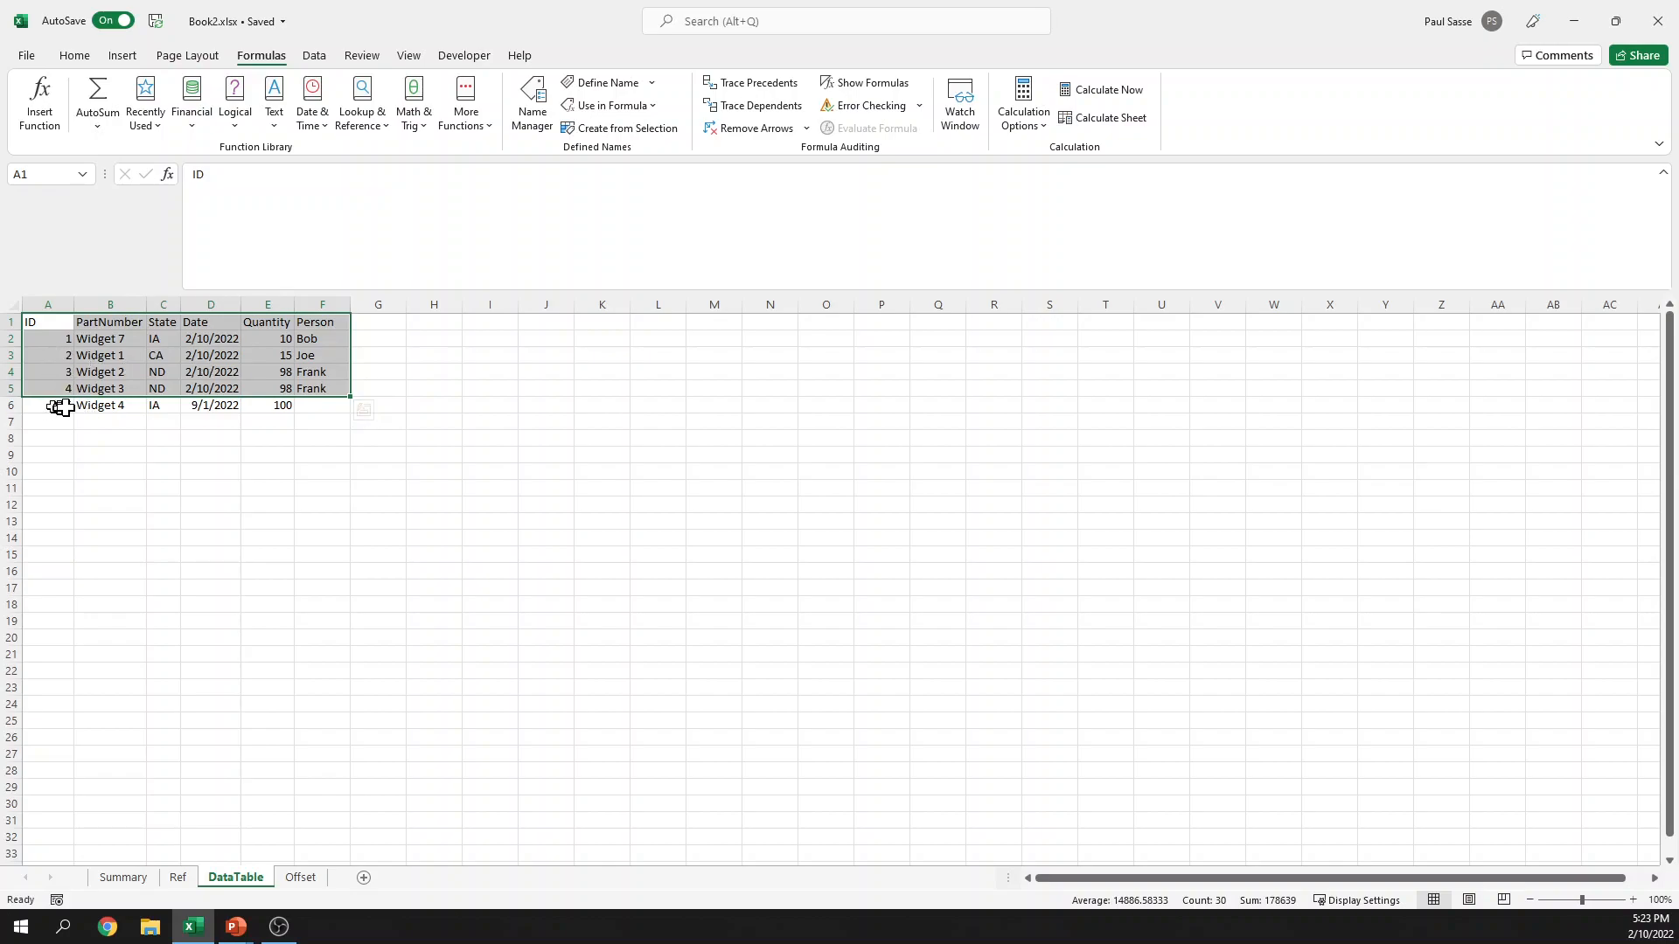
# Step: Edit the orderTable name so its row count uses COUNTA(DataTable!$A:$A), and save the change
pyautogui.click(653, 86)
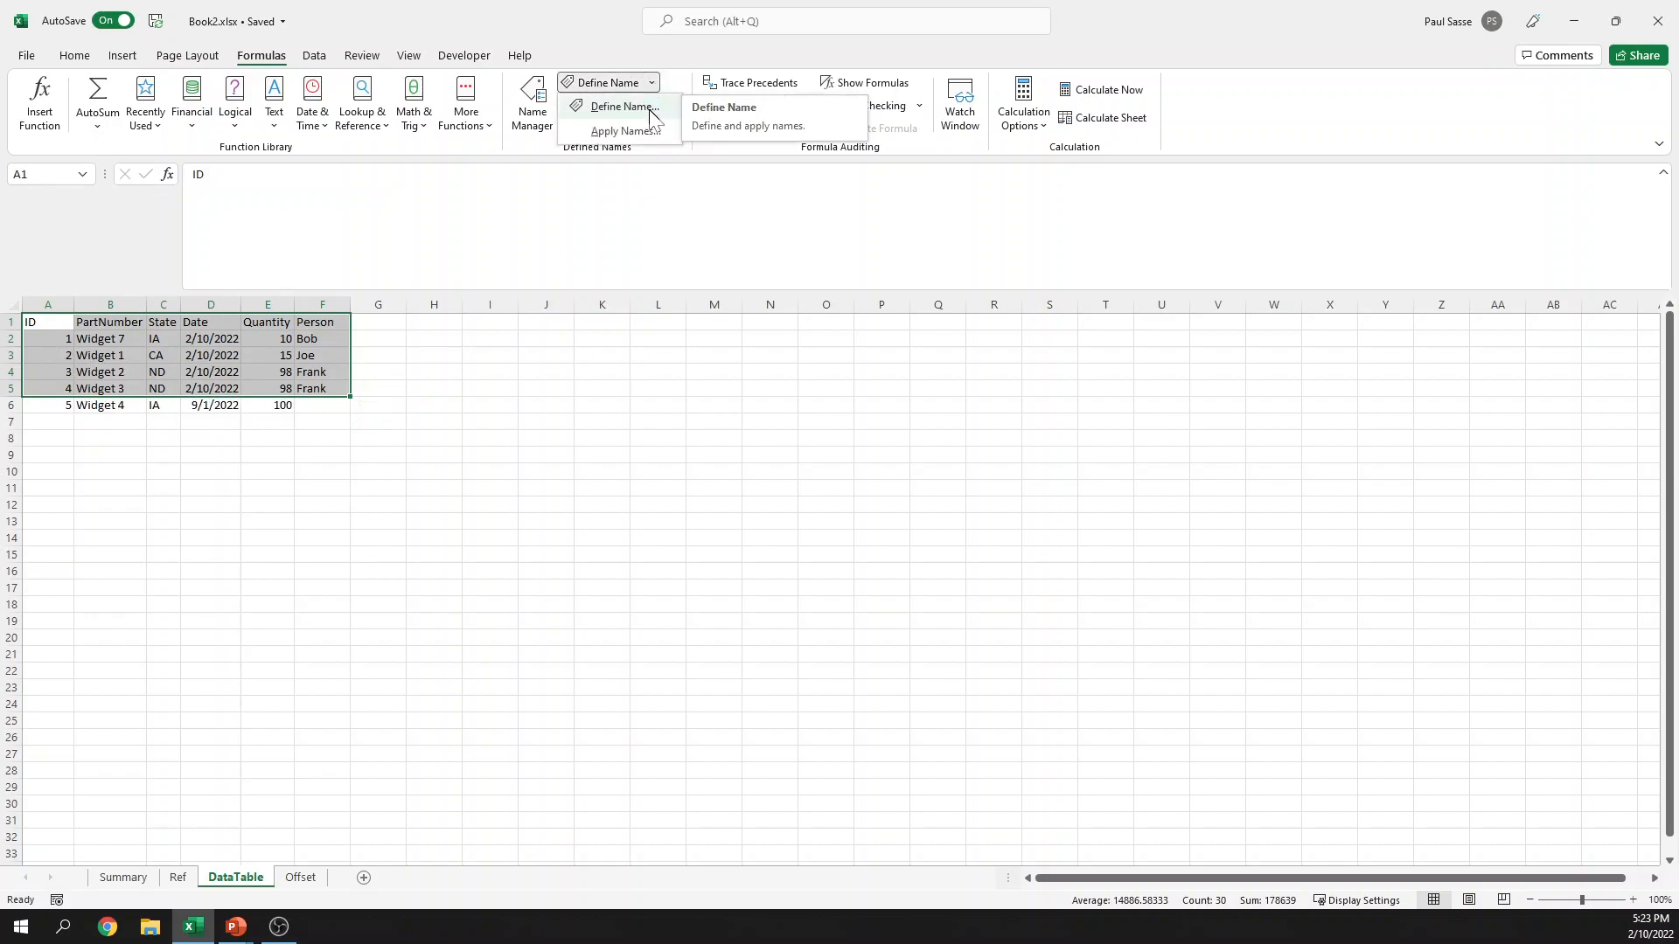
pyautogui.click(532, 103)
pyautogui.click(1023, 194)
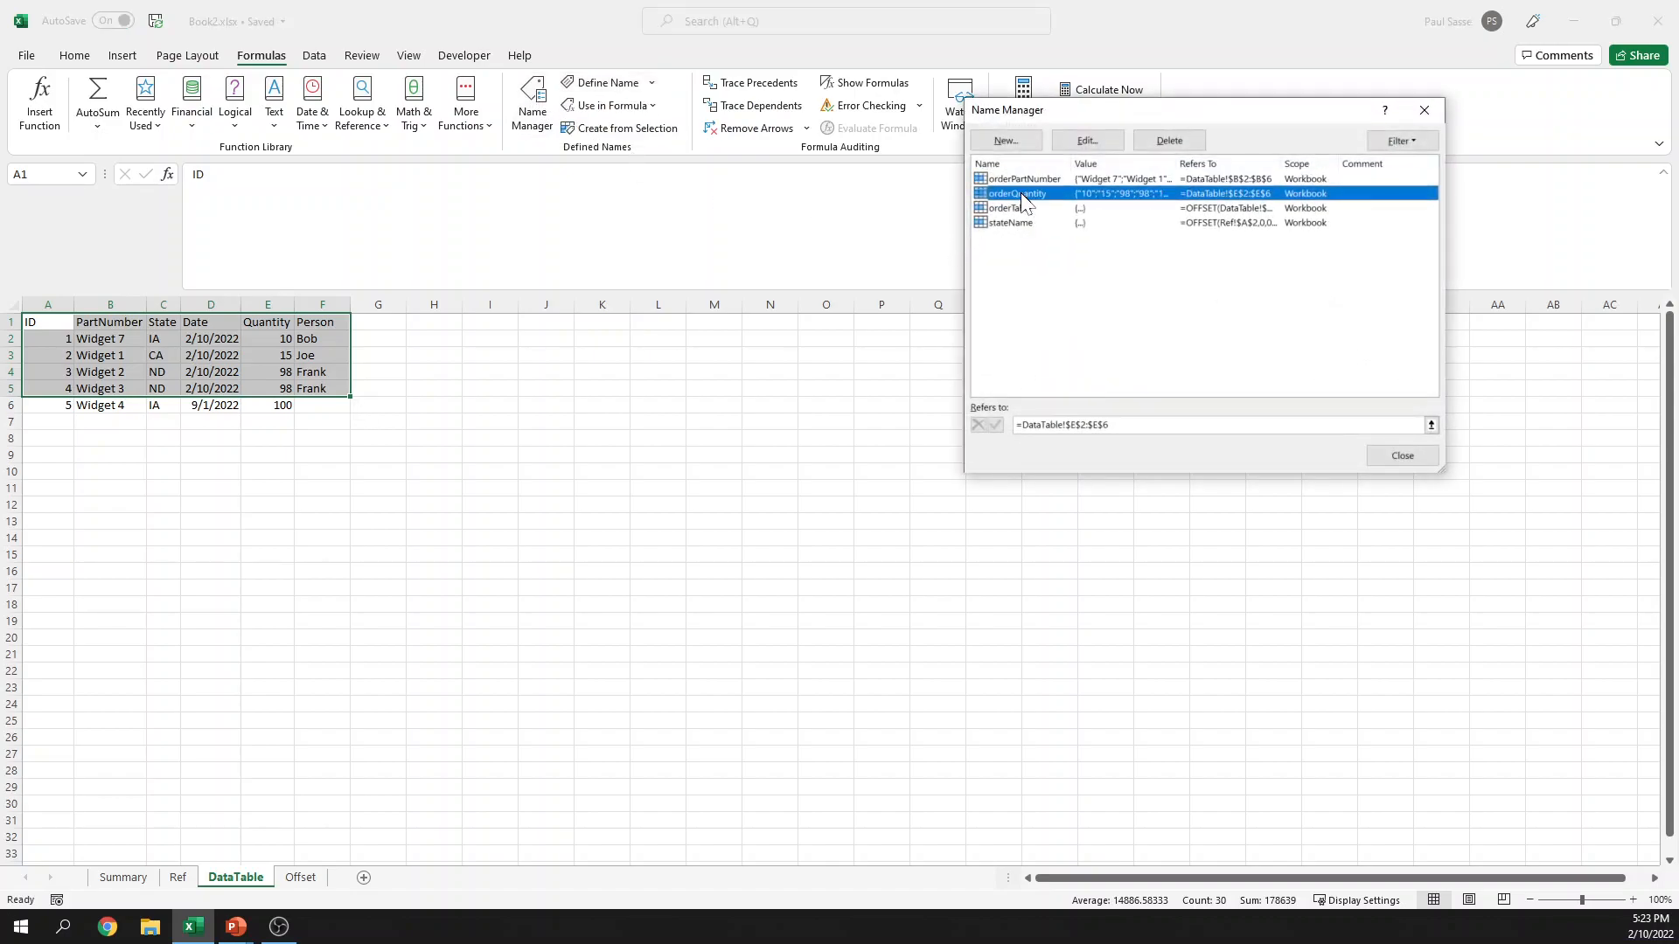
pyautogui.click(1087, 140)
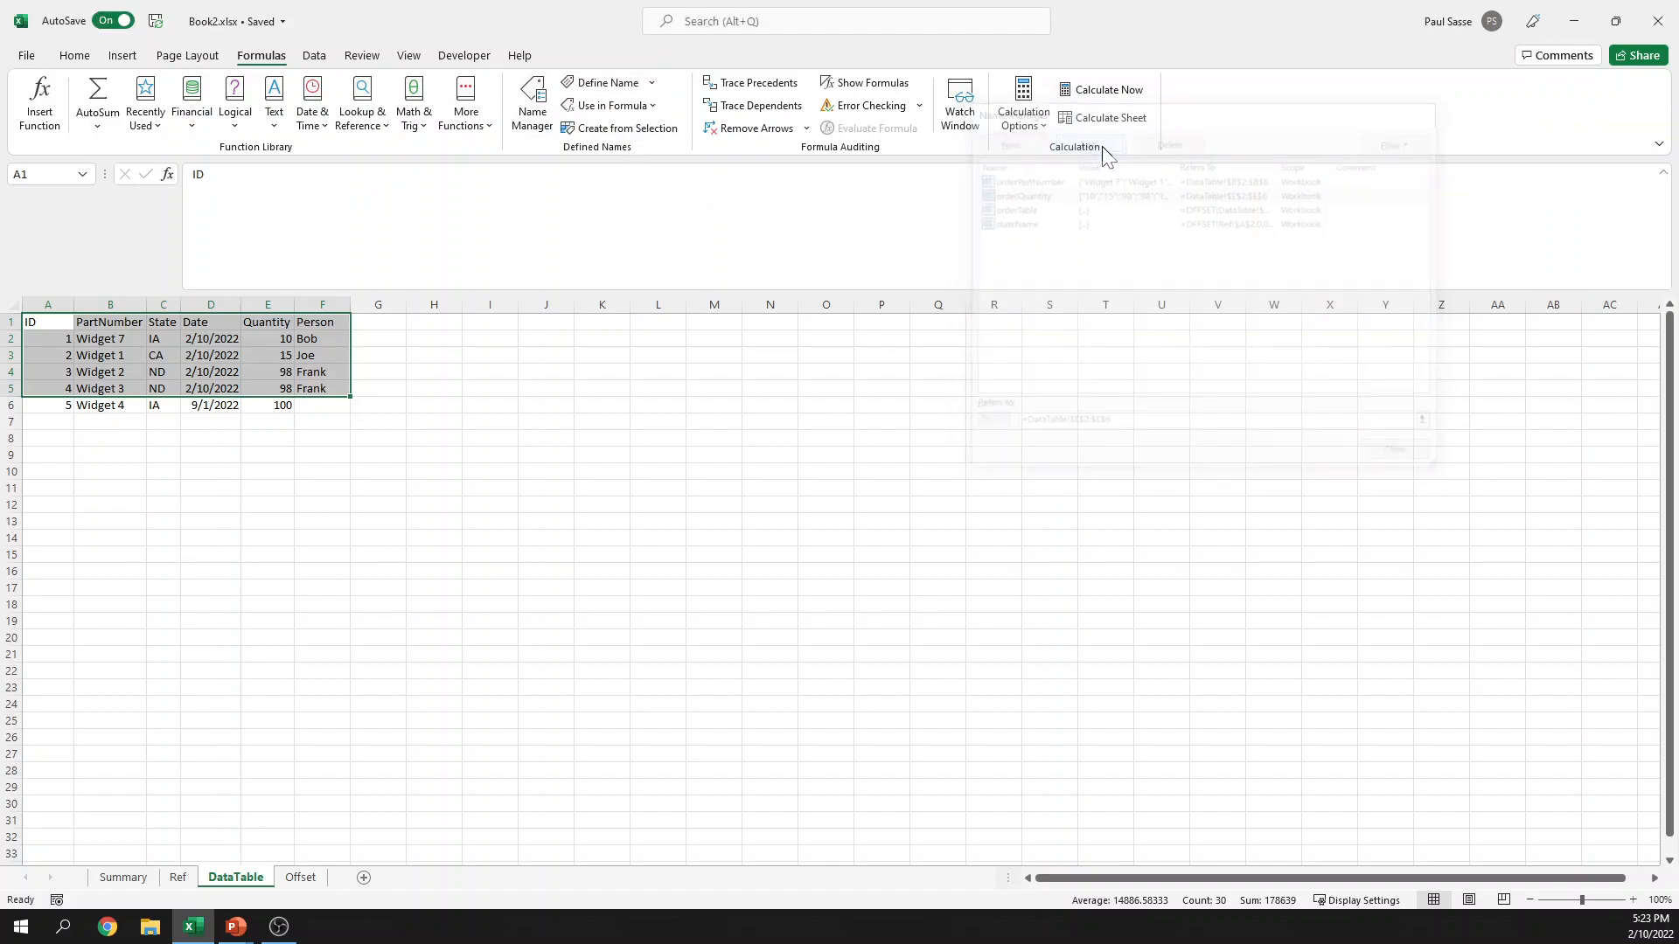
pyautogui.click(1477, 457)
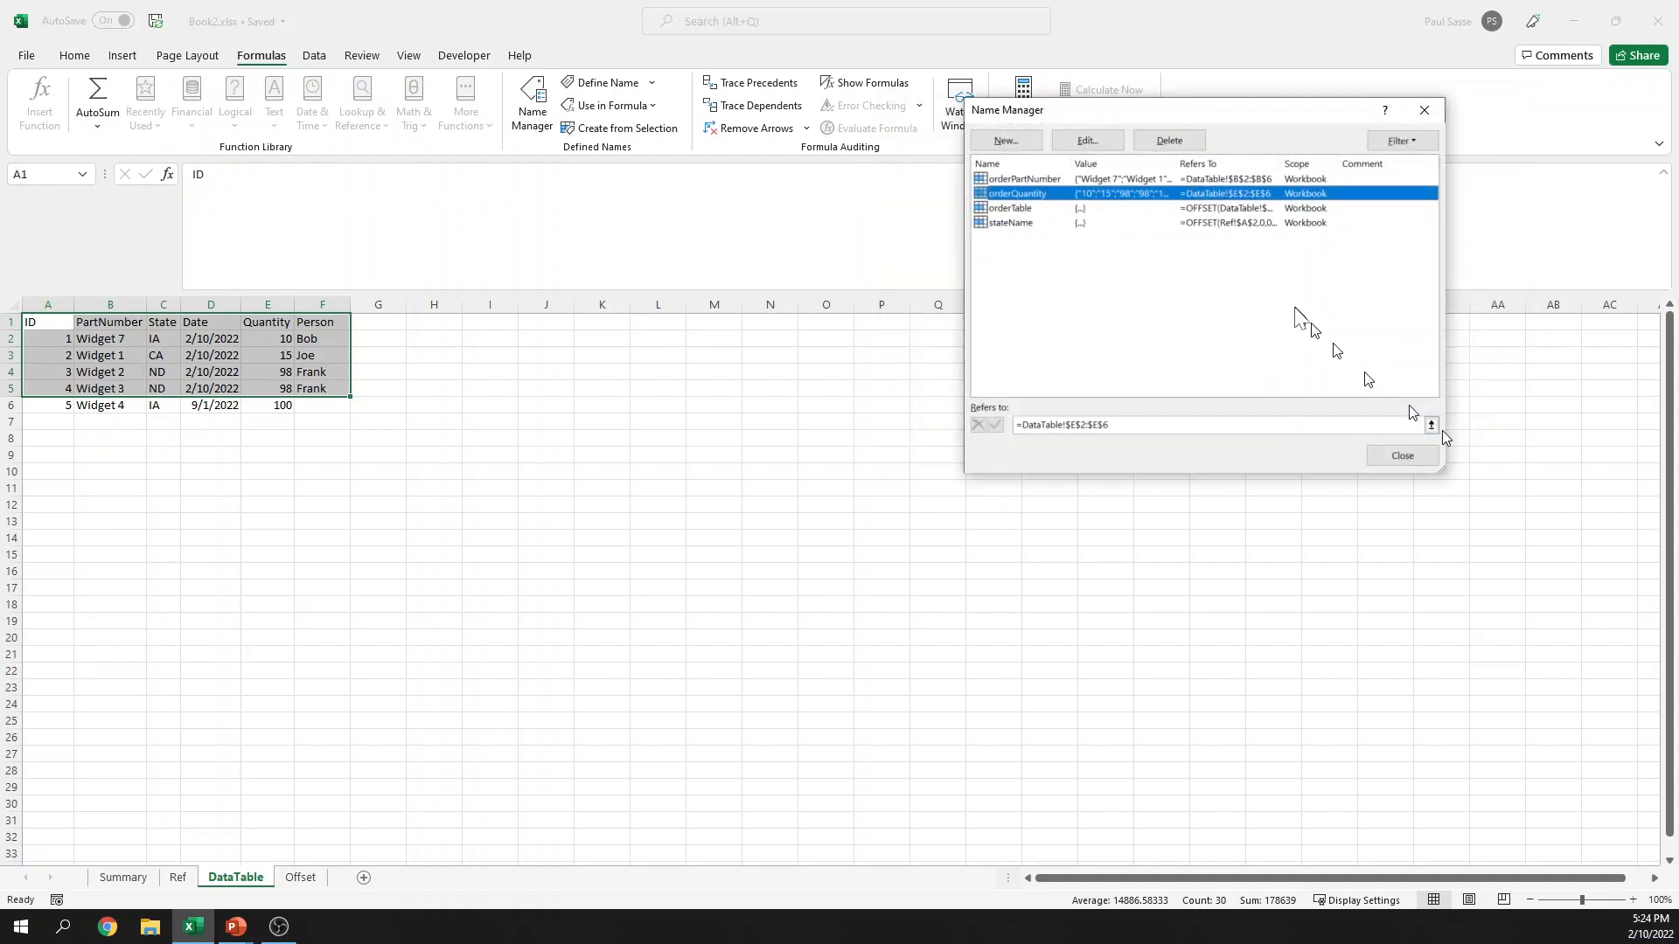
pyautogui.click(1018, 209)
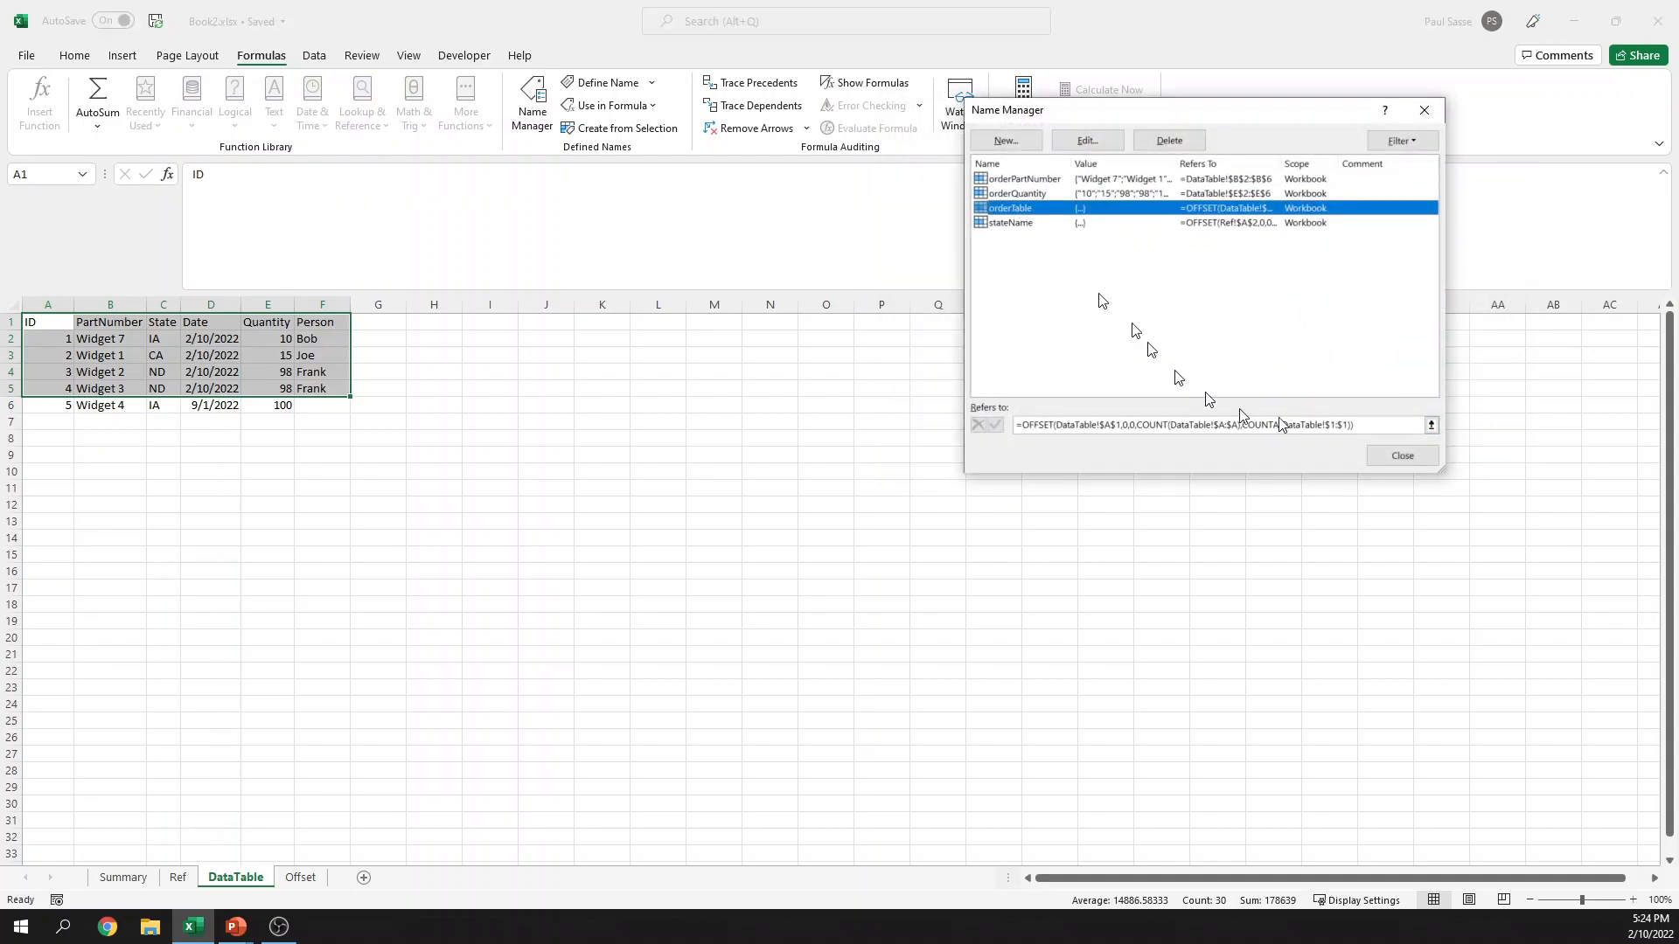
pyautogui.click(1085, 141)
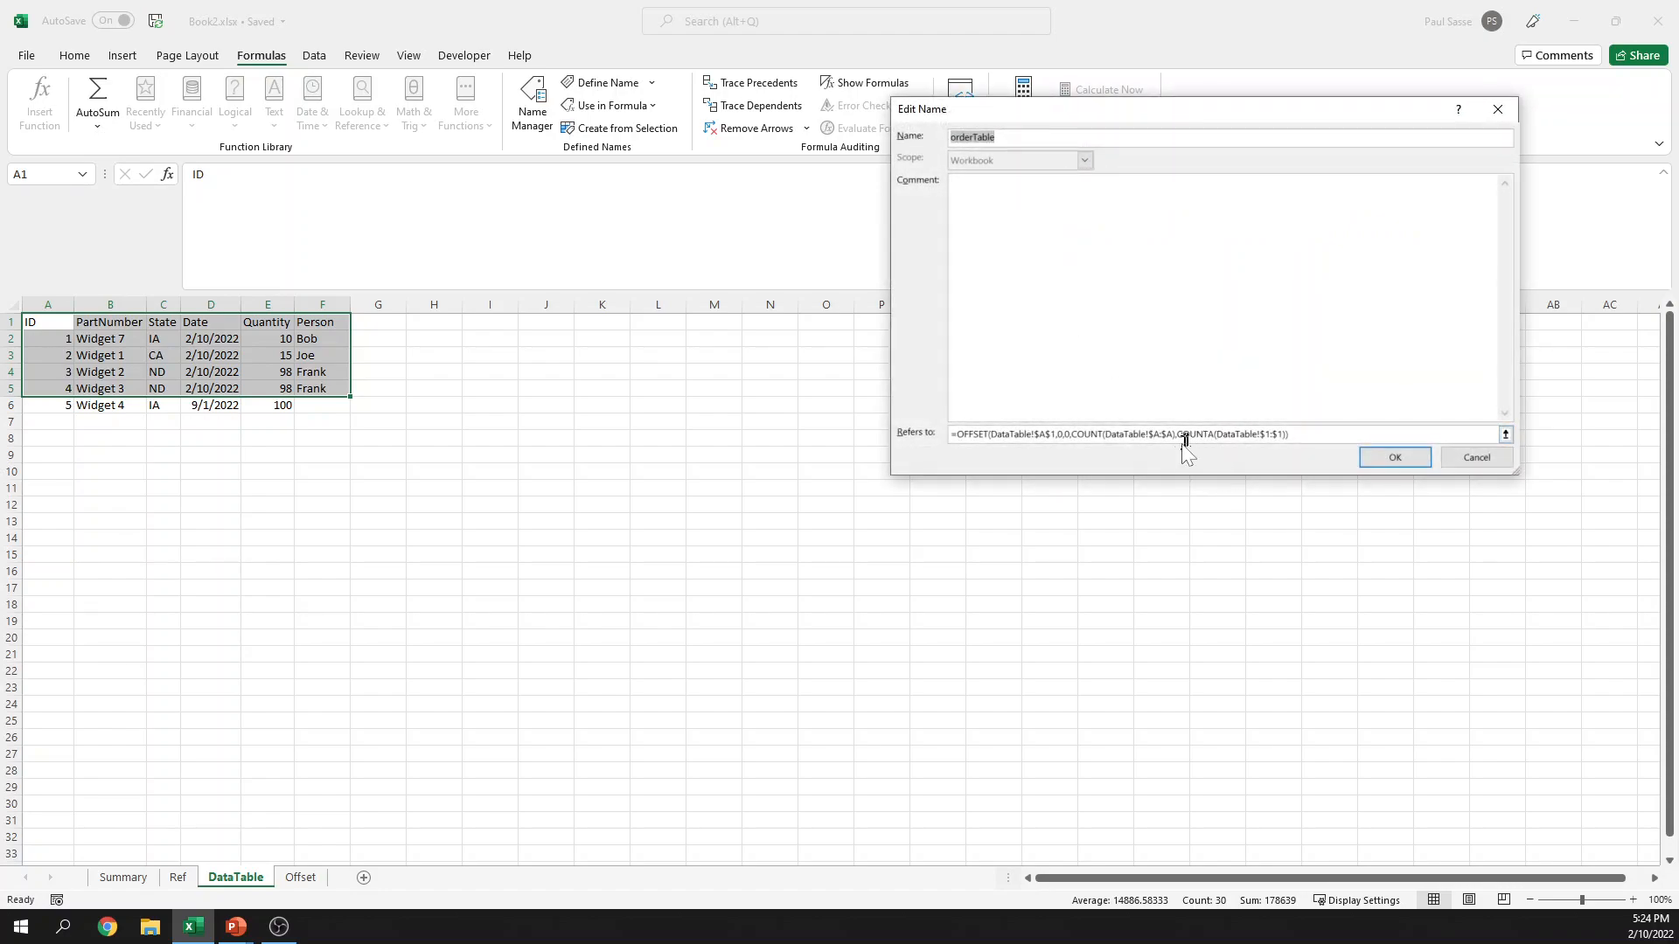
pyautogui.click(1105, 434)
pyautogui.write('a')
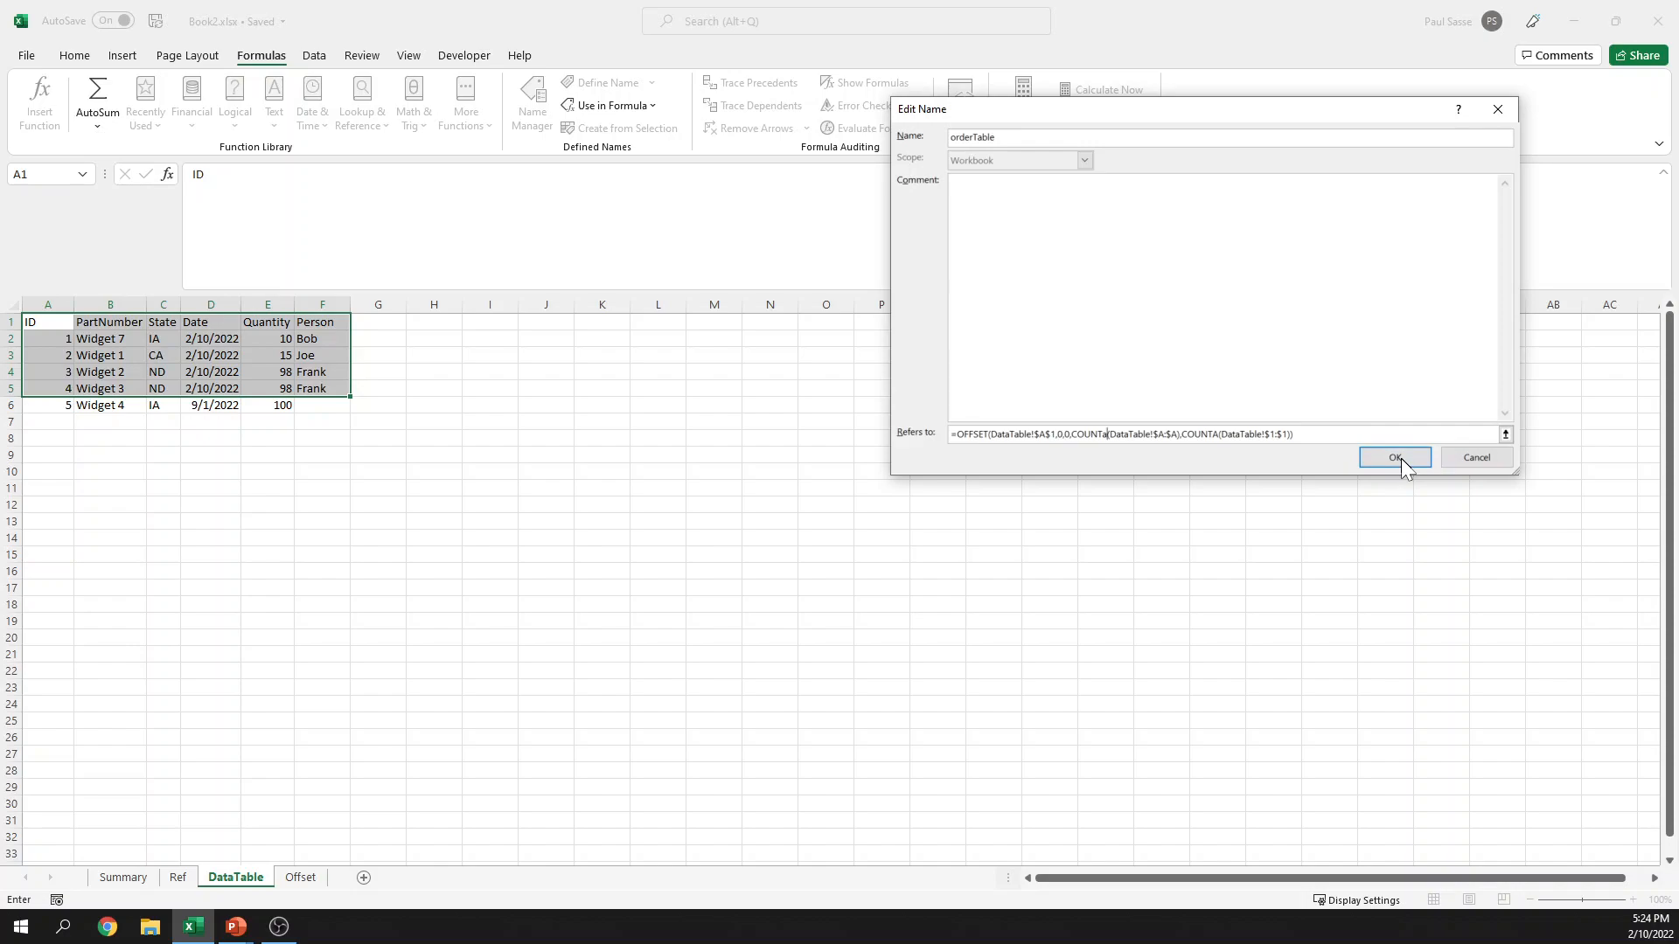
pyautogui.click(1400, 458)
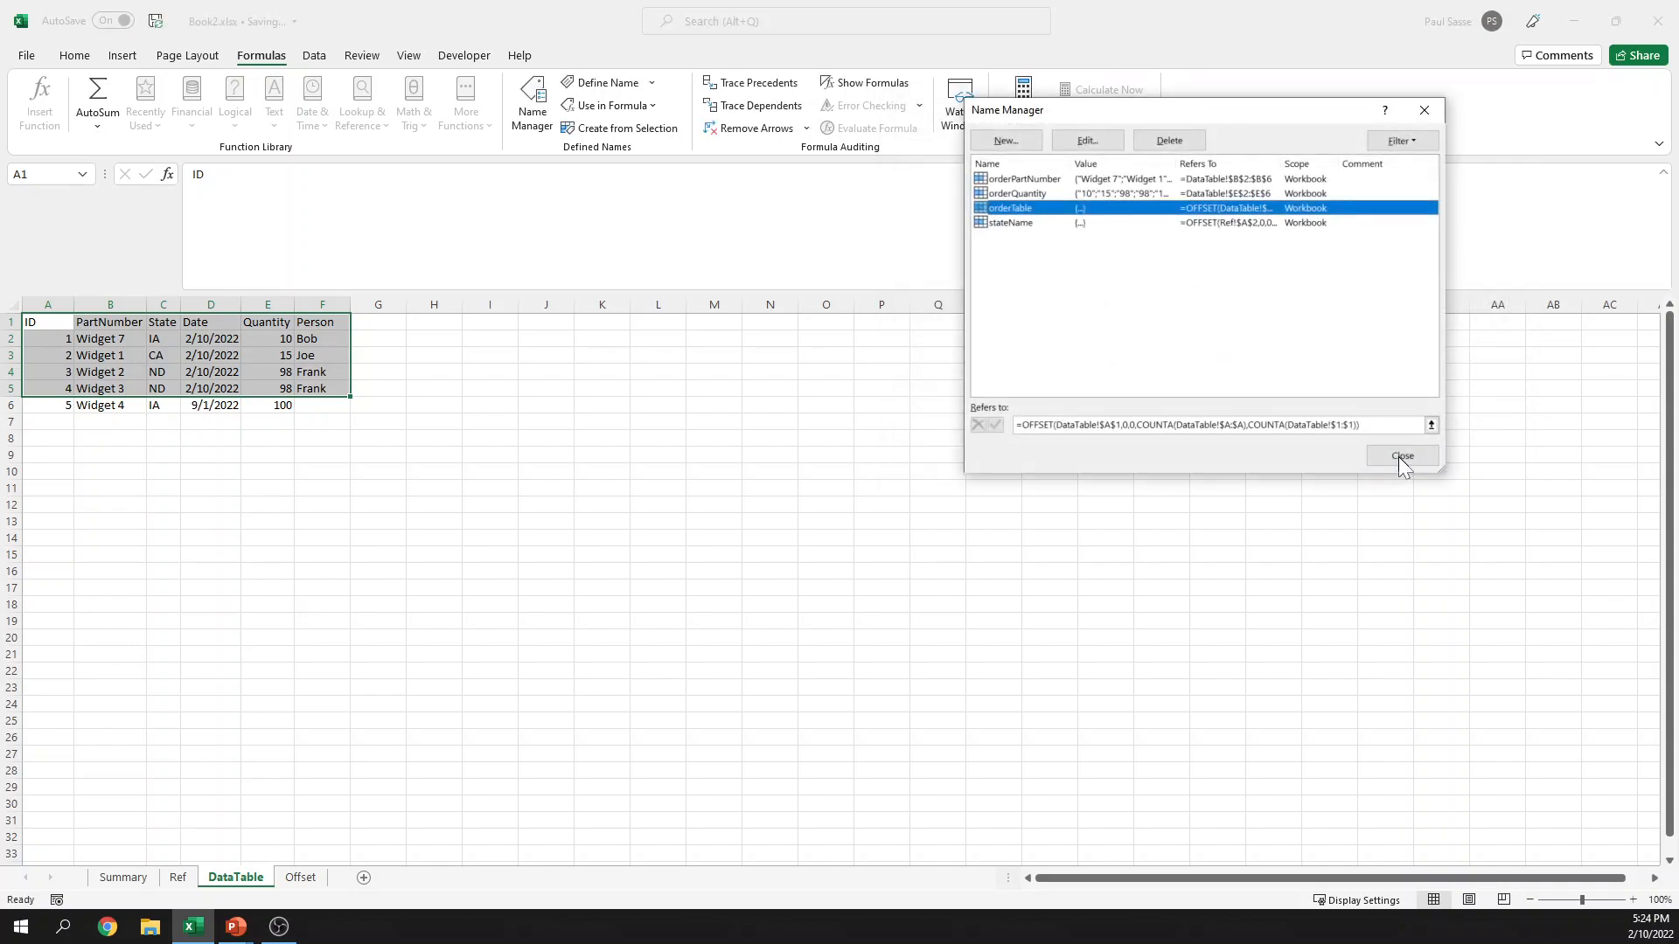
pyautogui.click(1400, 456)
# Step: Go to orderTable again to check the range covered by the corrected formula
pyautogui.press('F5')
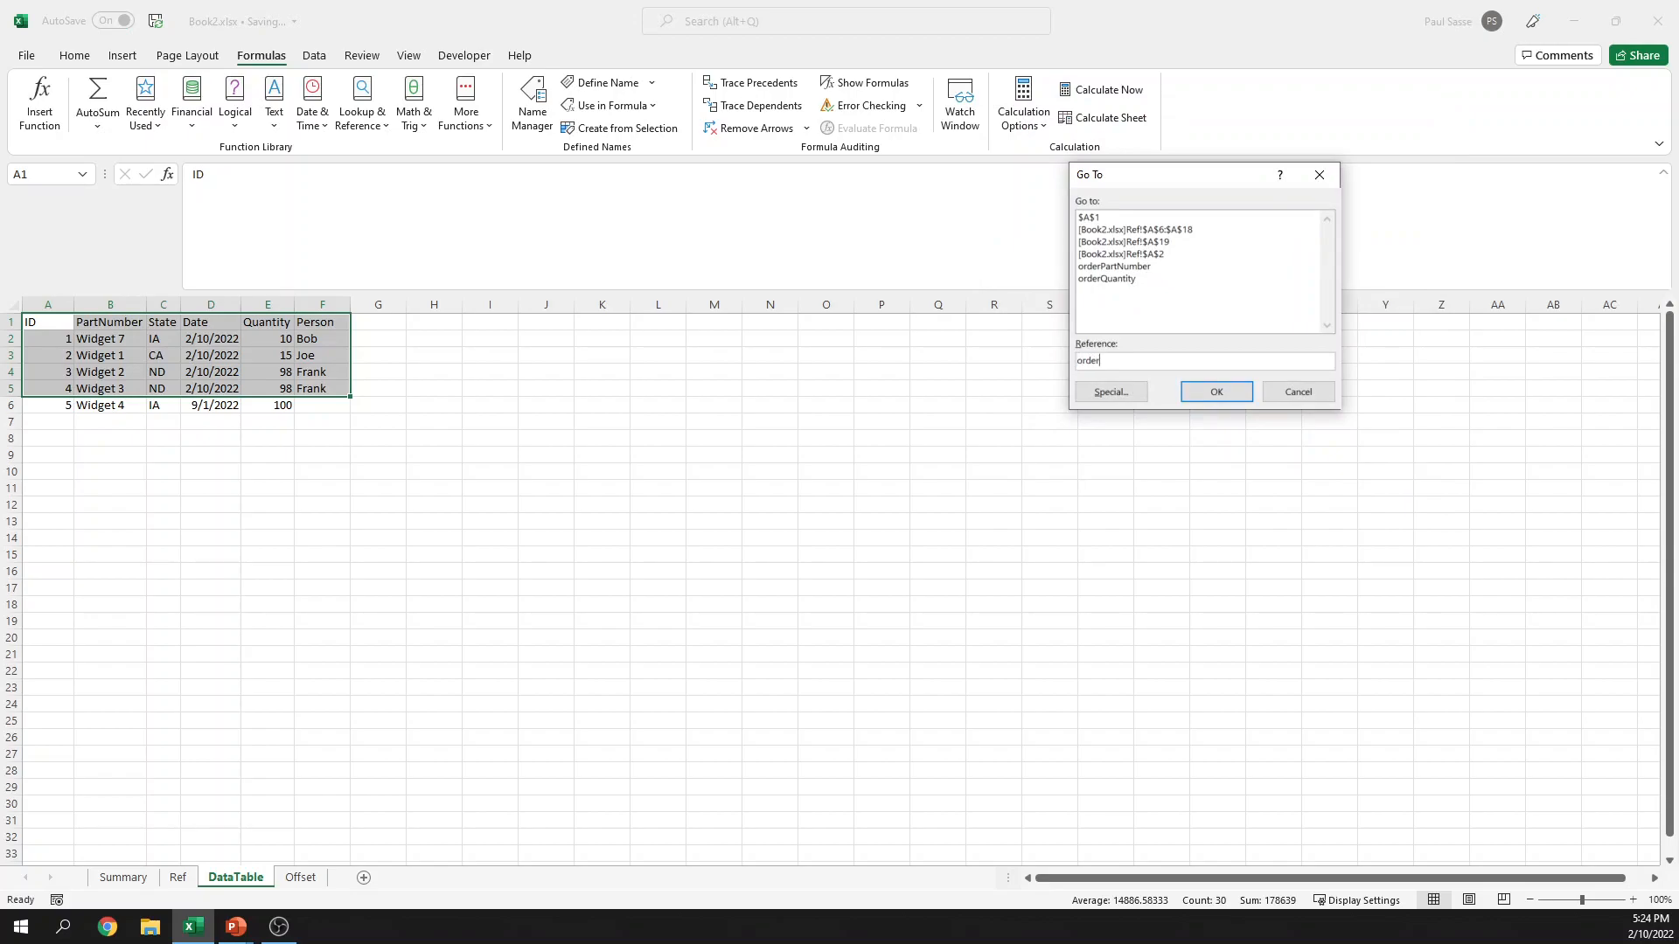
pyautogui.write('ordertable')
pyautogui.press('Return')
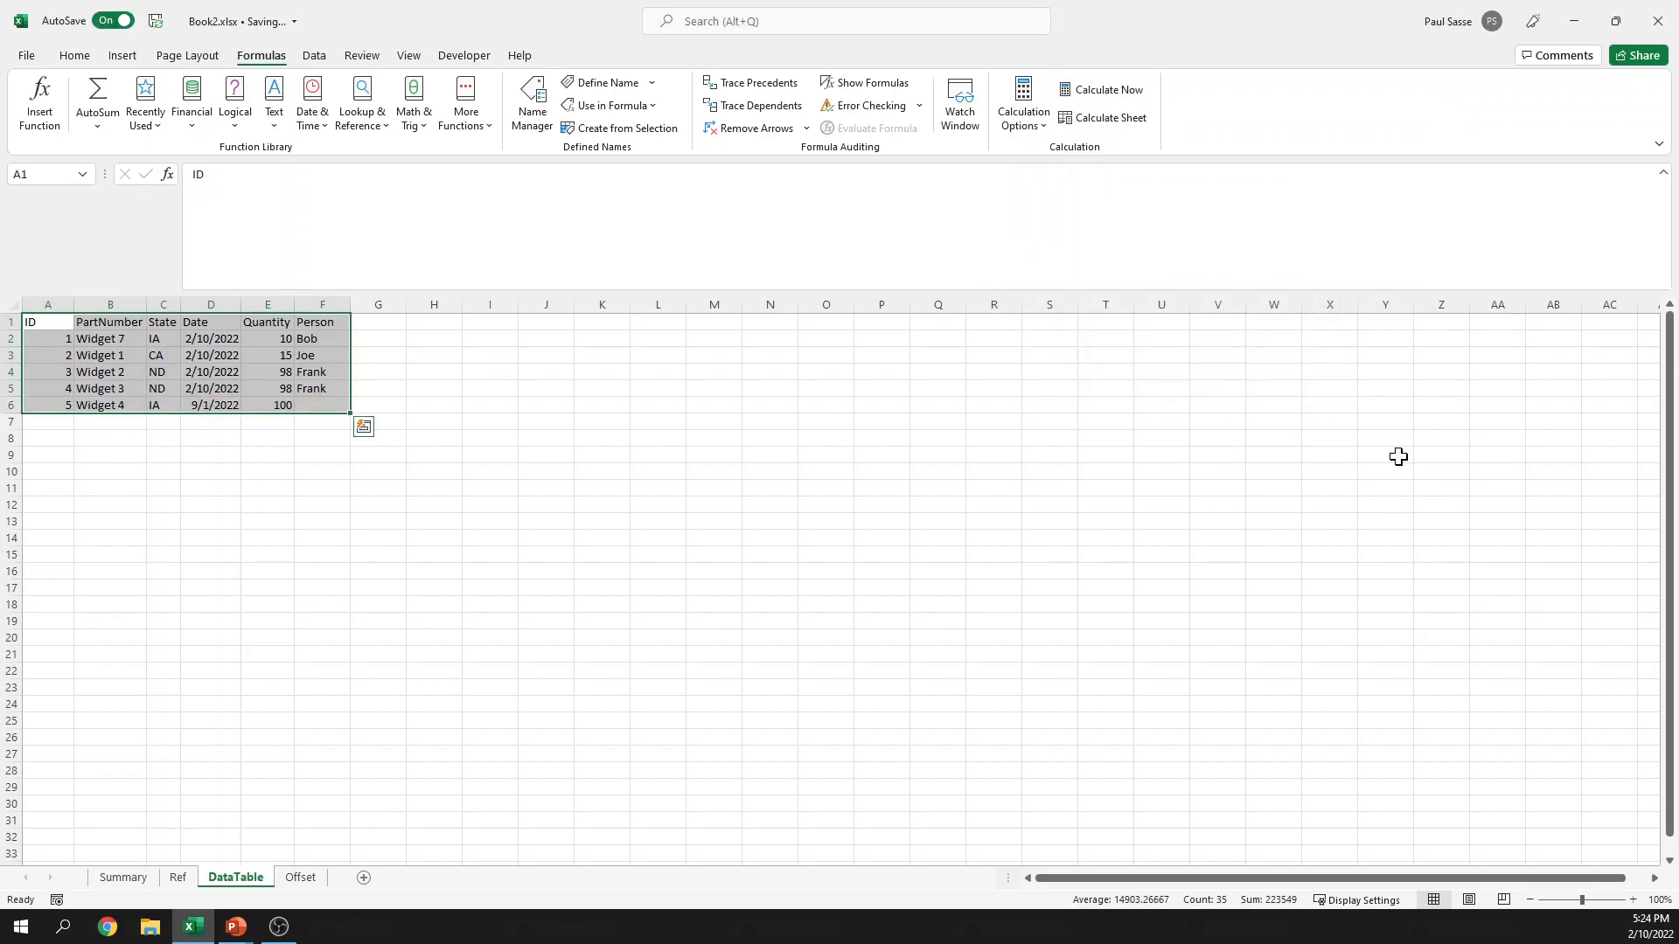
# Step: Add row 7 with ID 6, the part number, state, date and quantity filled down from row 6, and a person's first name
pyautogui.click(66, 423)
pyautogui.write('6')
pyautogui.press('Tab')
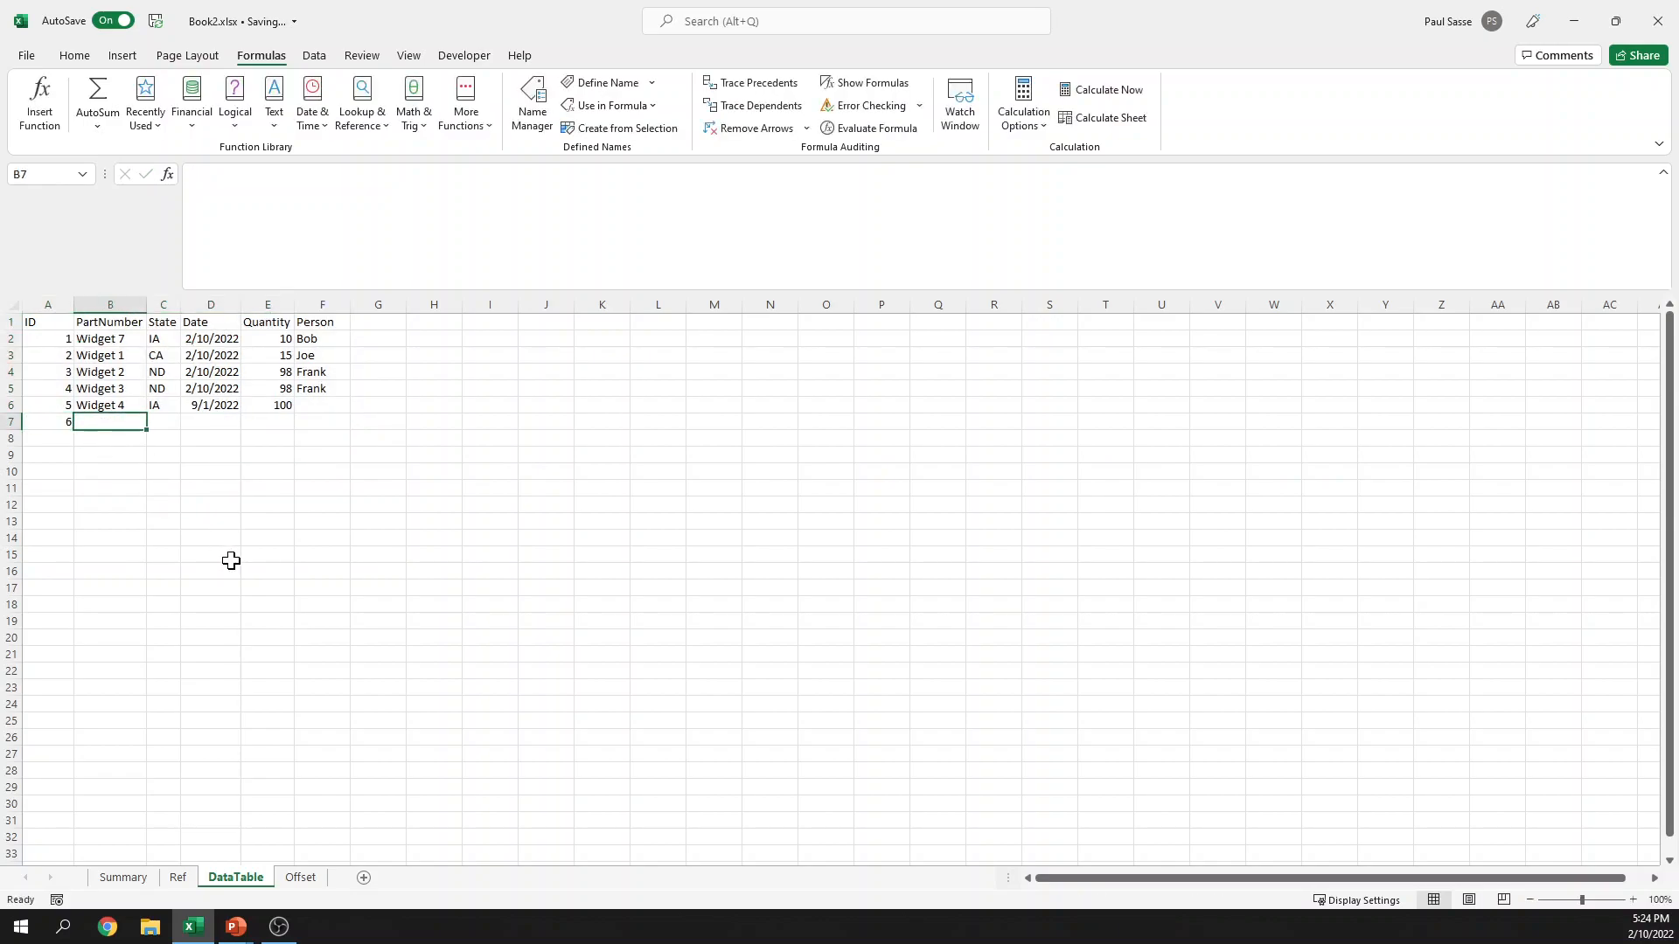
pyautogui.hotkey('ctrl', 'd')
pyautogui.press('Tab')
pyautogui.hotkey('ctrl', 'd')
pyautogui.press('Tab')
pyautogui.hotkey('ctrl', 'd')
pyautogui.press('Tab')
pyautogui.hotkey('ctrl', 'd')
pyautogui.press('Tab')
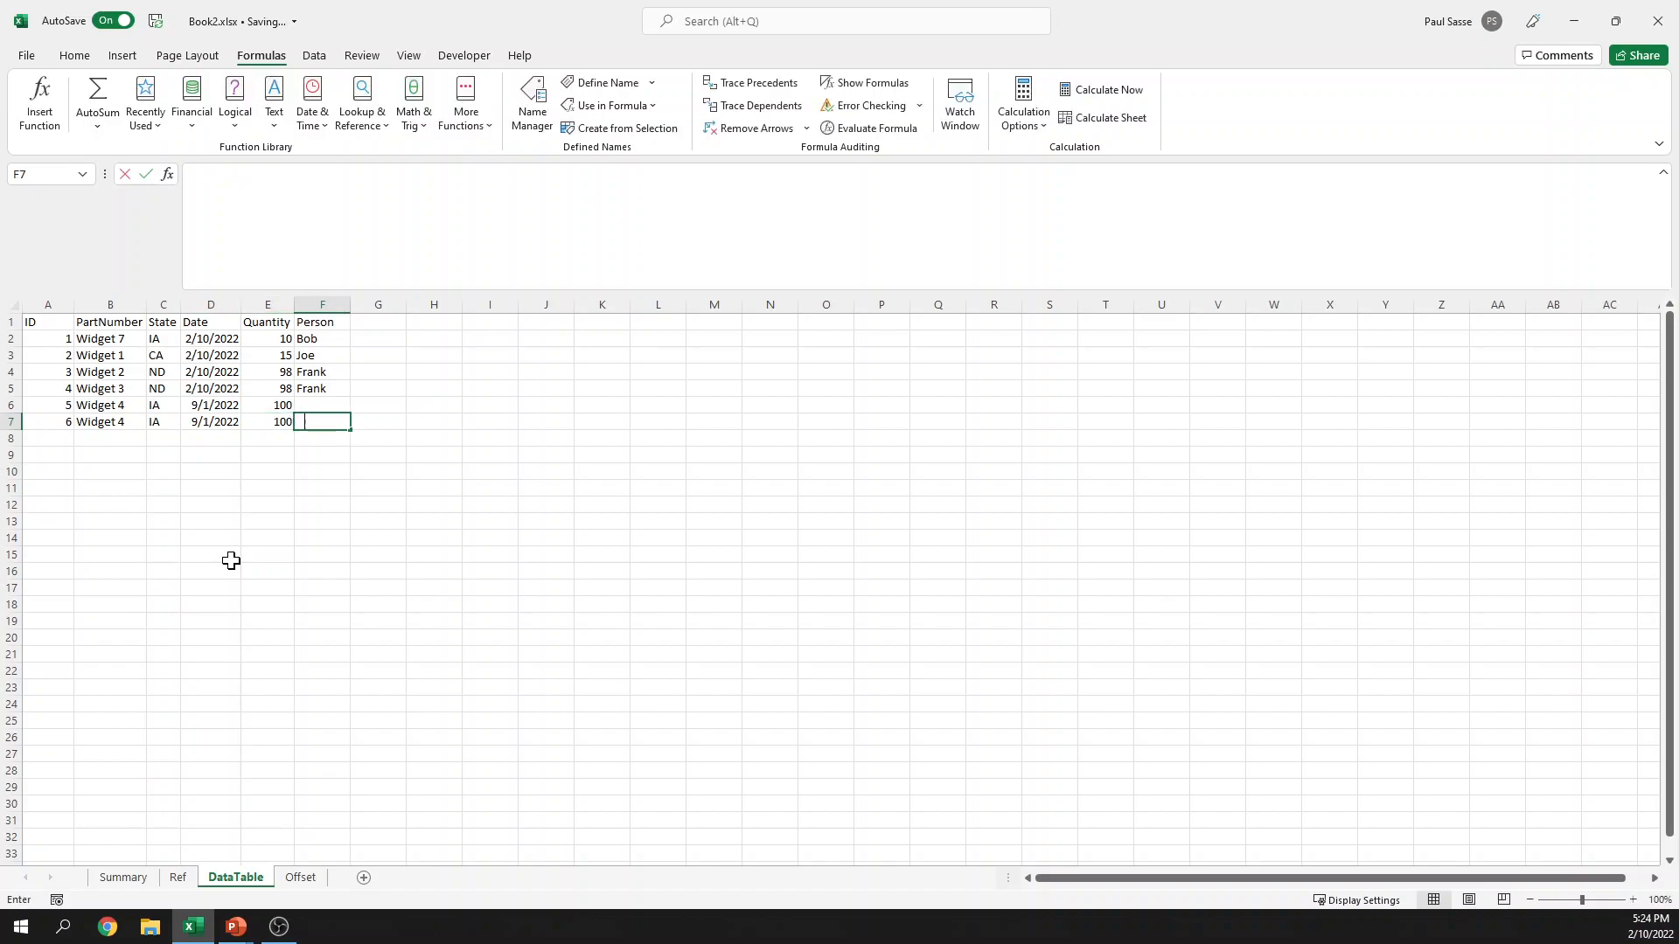
pyautogui.write('Henry')
pyautogui.press('Tab')
# Step: Add a TaxRate column header in cell G1 of the order table
pyautogui.press('Up')
pyautogui.press('Up')
pyautogui.press('Up')
pyautogui.press('Up')
pyautogui.press('Up')
pyautogui.press('Up')
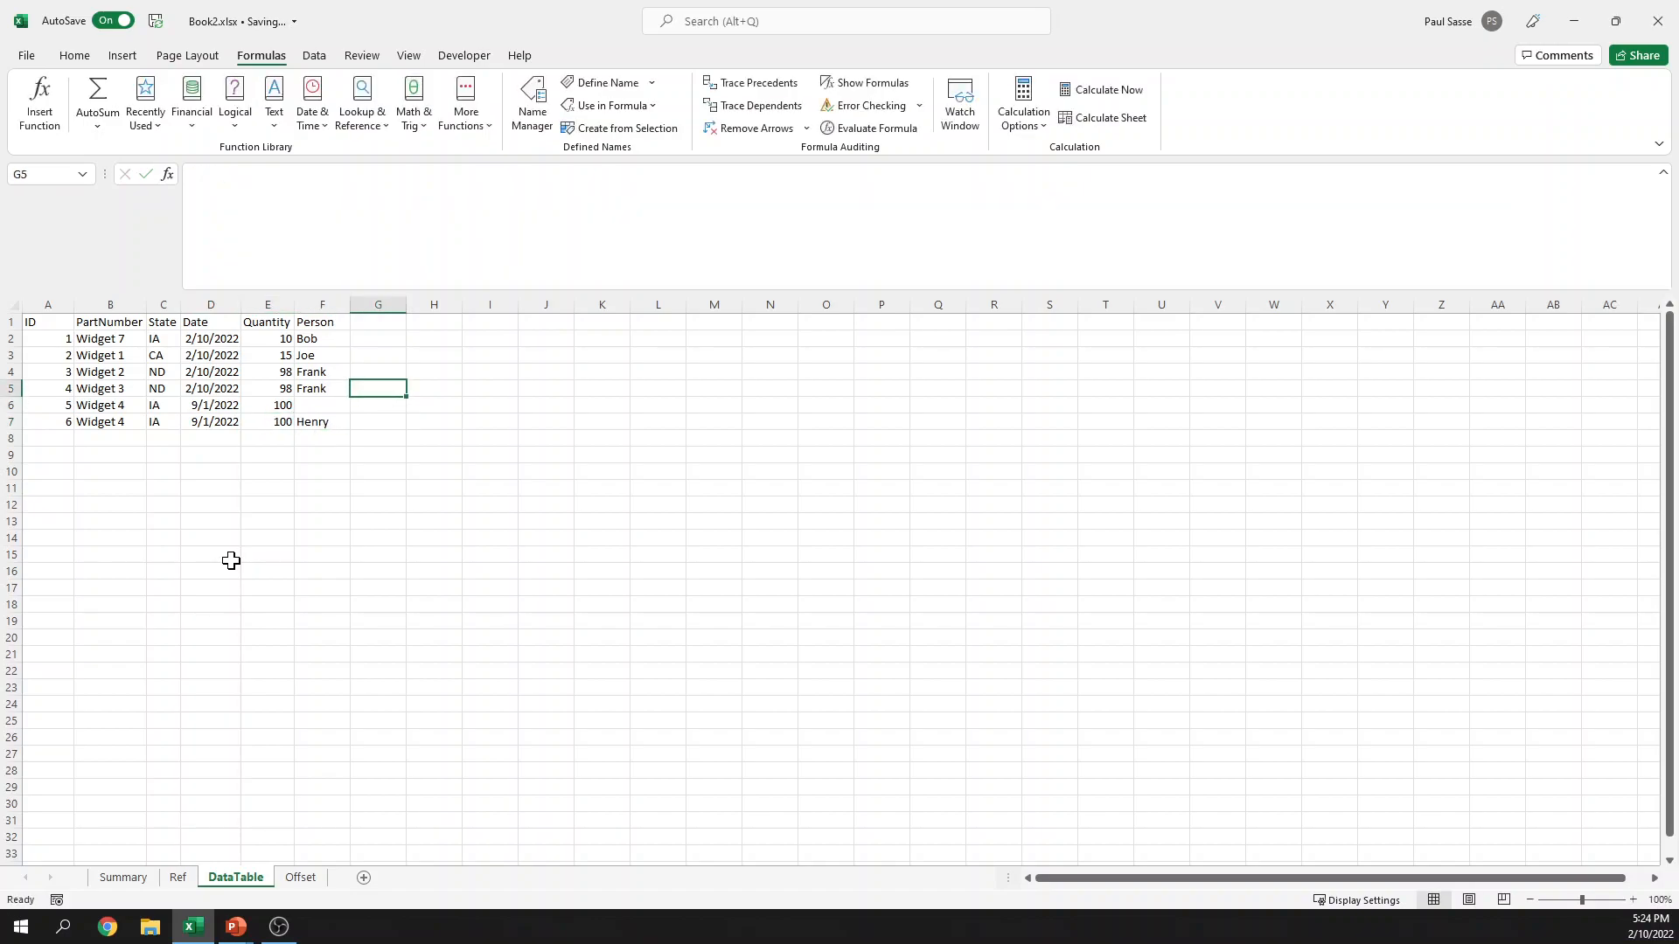
pyautogui.write('TaxRate')
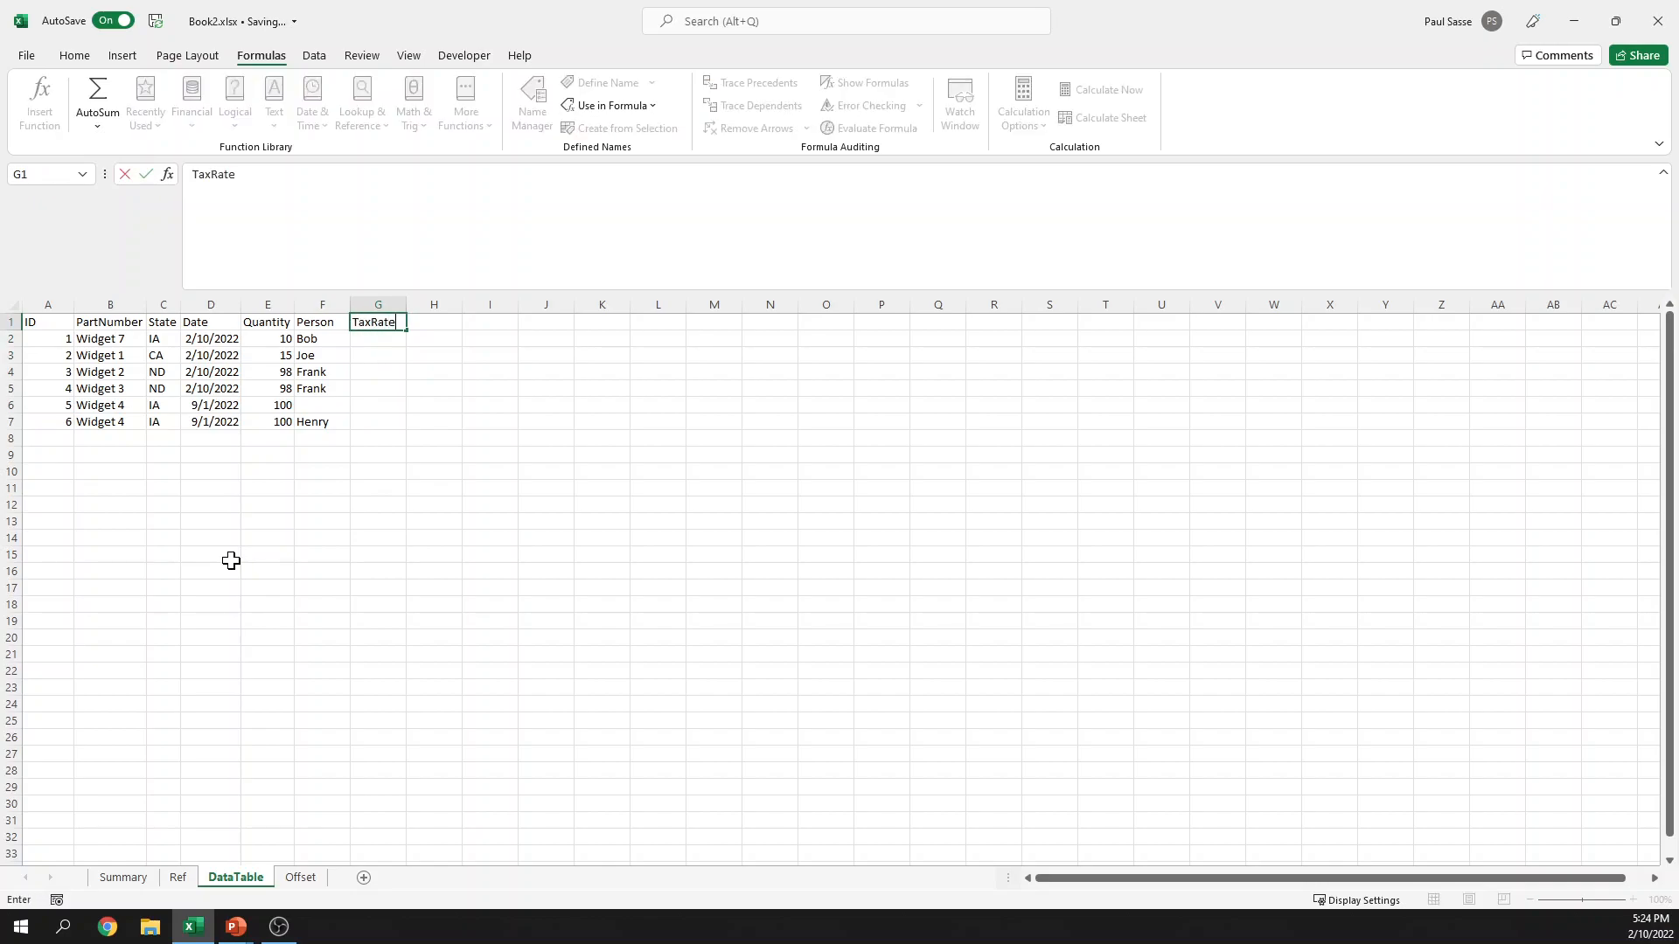
pyautogui.press('Return')
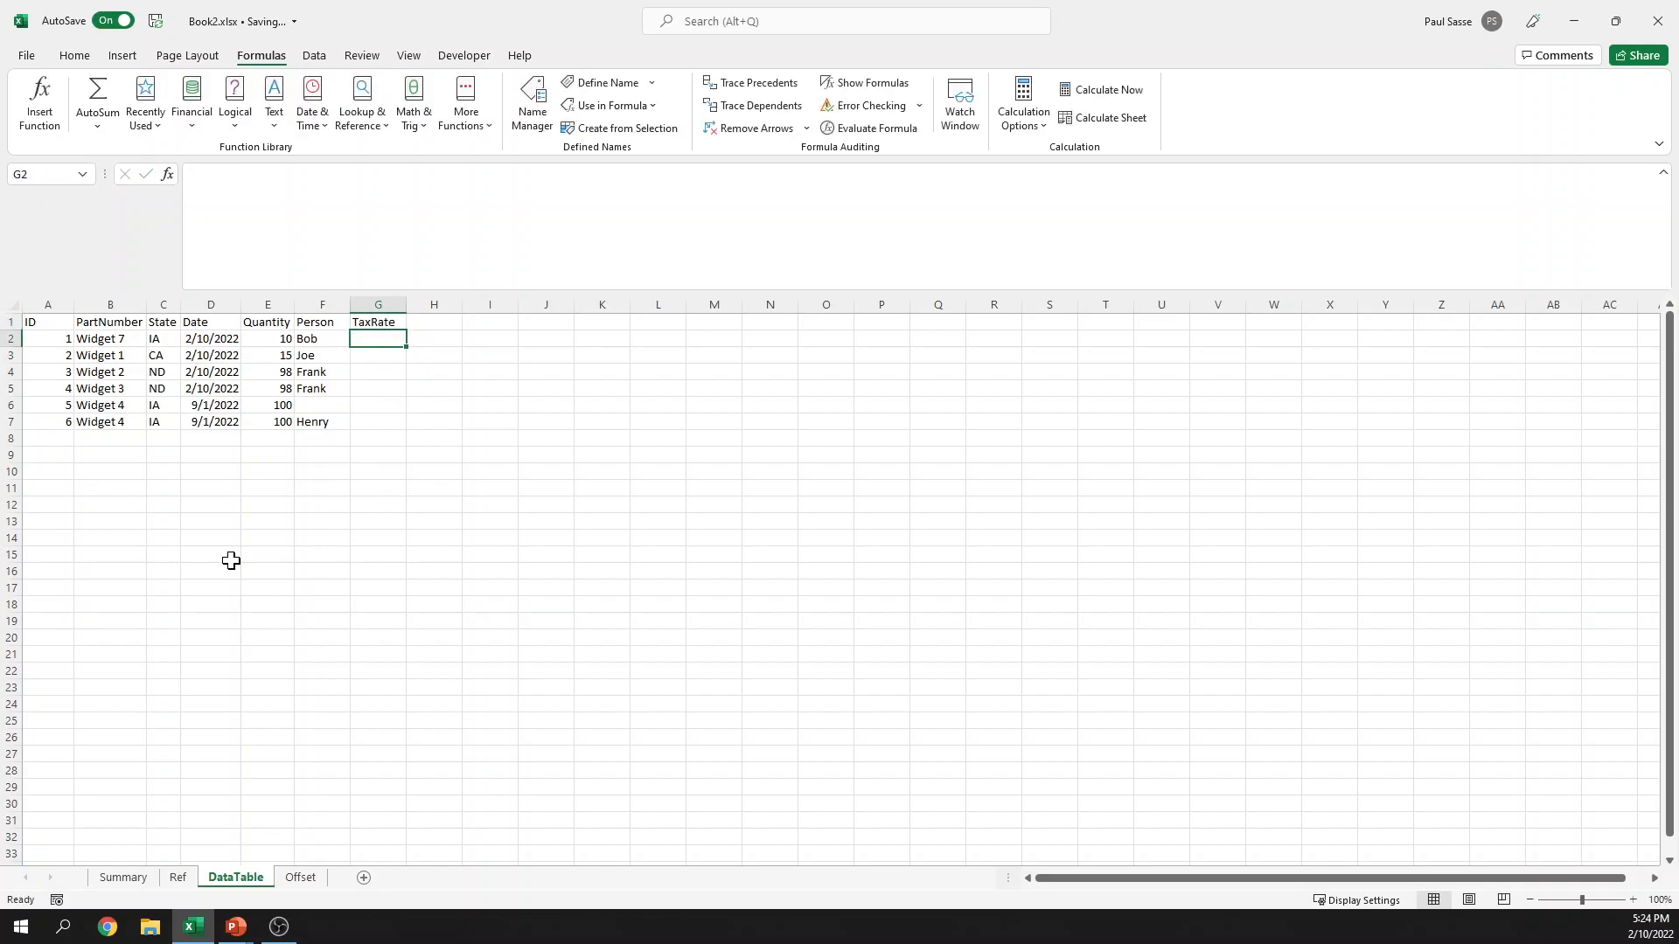
# Step: Enter 1% in G2 and copy it down through G7 for every order row
pyautogui.write('1%')
pyautogui.press('Return')
pyautogui.press('Up')
pyautogui.hotkey('ctrl', 'c')
pyautogui.hotkey('shift', 'Down')
pyautogui.hotkey('shift', 'Down')
pyautogui.hotkey('shift', 'Down')
pyautogui.hotkey('shift', 'Down')
pyautogui.hotkey('shift', 'Down')
pyautogui.hotkey('ctrl', 'v')
pyautogui.press('Down')
# Step: Go to orderTable to check whether the range includes the added row and TaxRate column
pyautogui.hotkey('ctrl', 'g')
pyautogui.write('ordertable')
pyautogui.press('Return')
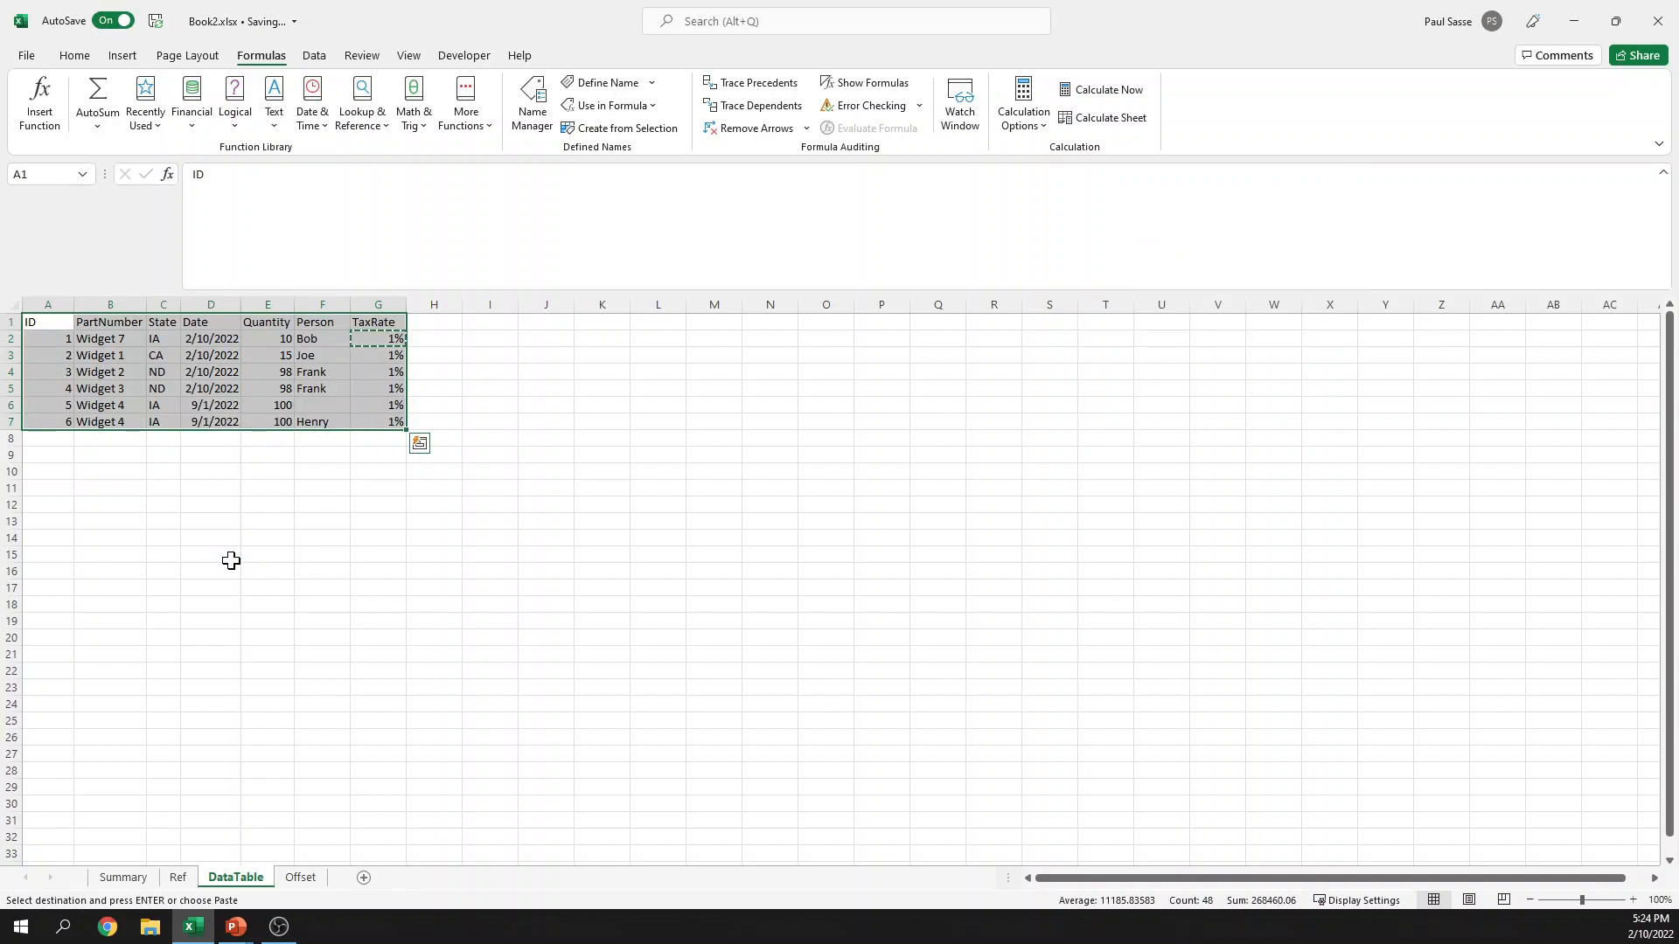
# Step: Delete the TaxRate column G and go to orderTable to recheck its extent
pyautogui.click(373, 303)
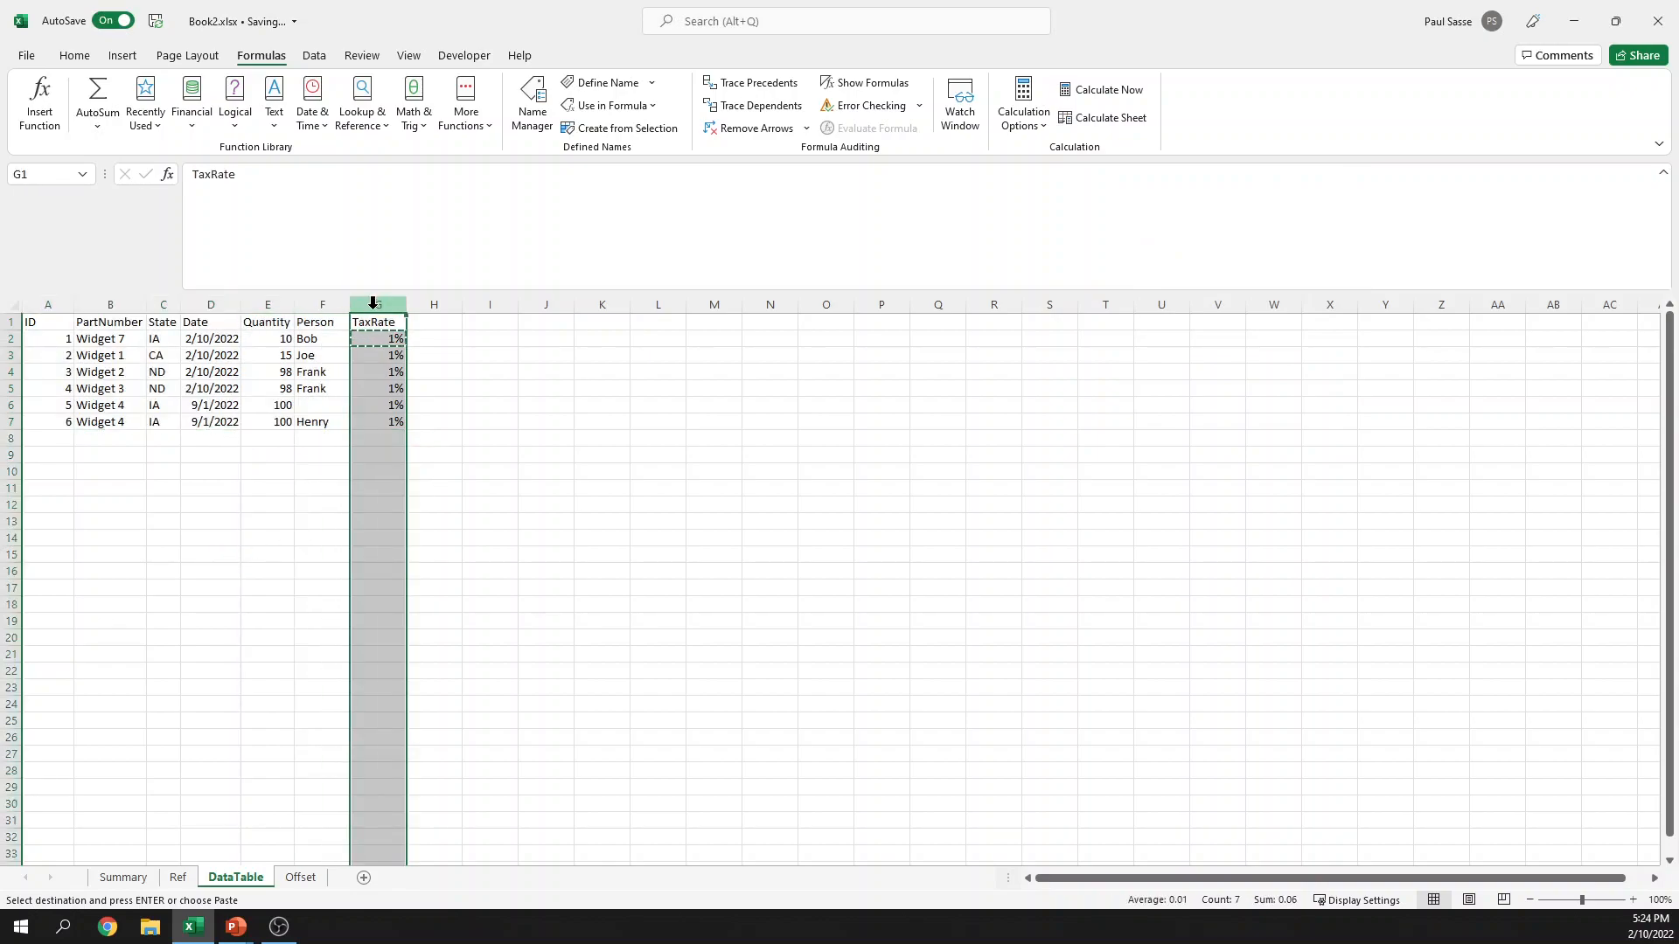
pyautogui.hotkey('ctrl', 'z')
pyautogui.press('F5')
pyautogui.write('ordertable')
pyautogui.press('Return')
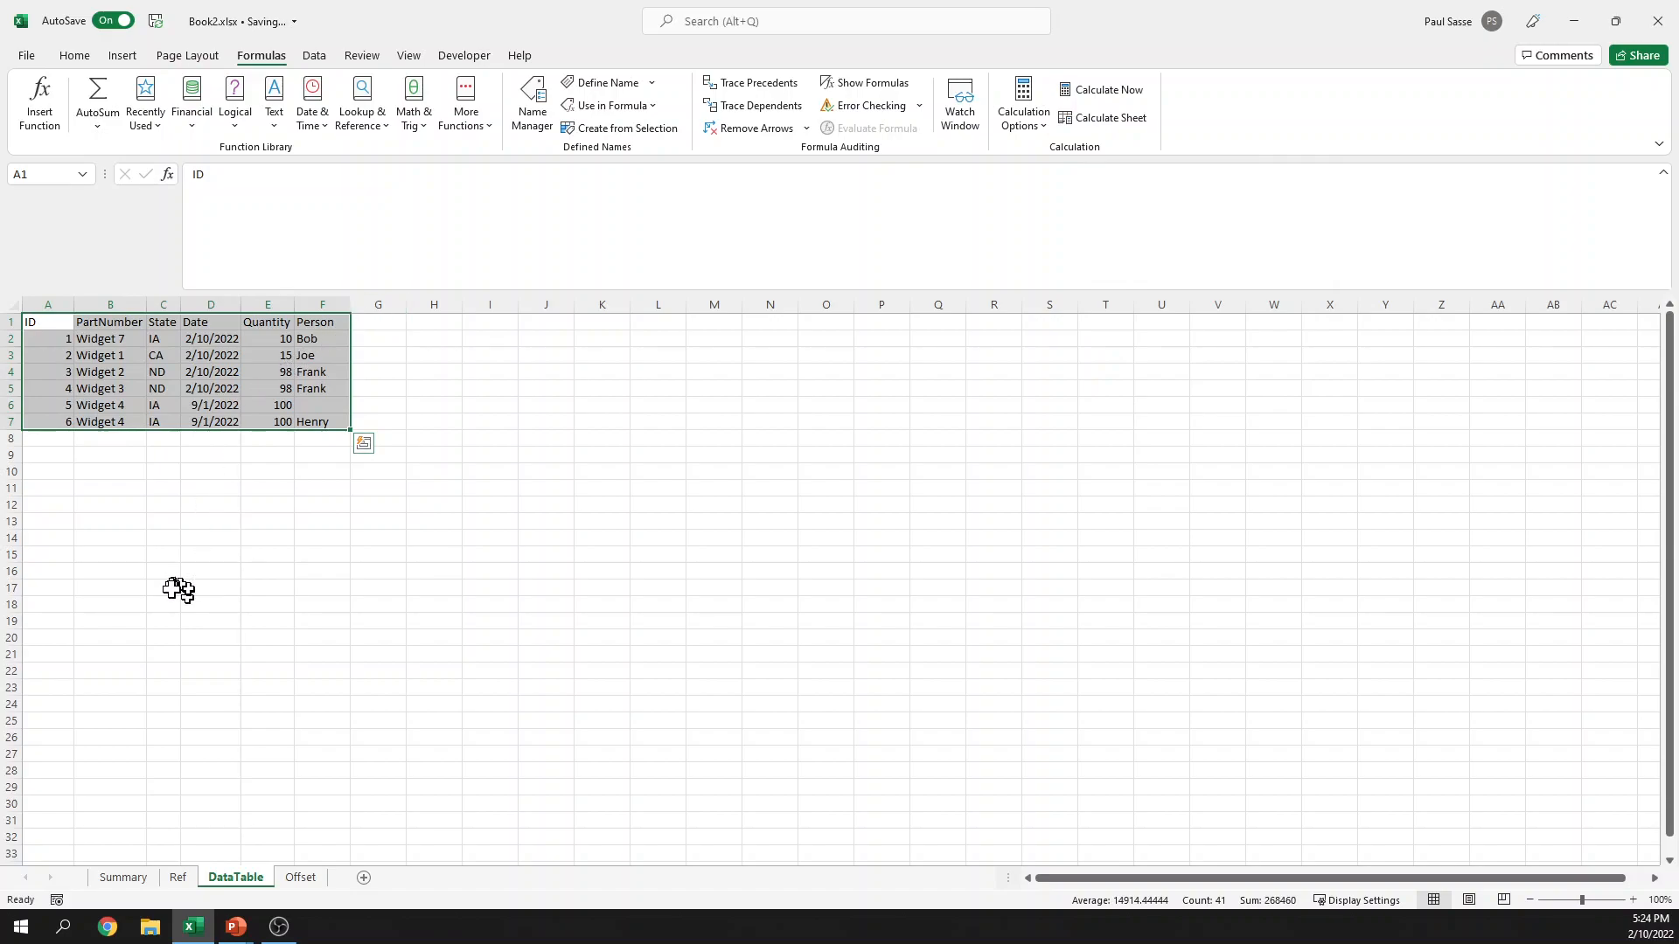
# Step: Copy the PartNumber header and Widget 7 from B1:B2 of the DataTable sheet to E8:E9 on the Summary sheet
pyautogui.click(128, 879)
pyautogui.click(63, 435)
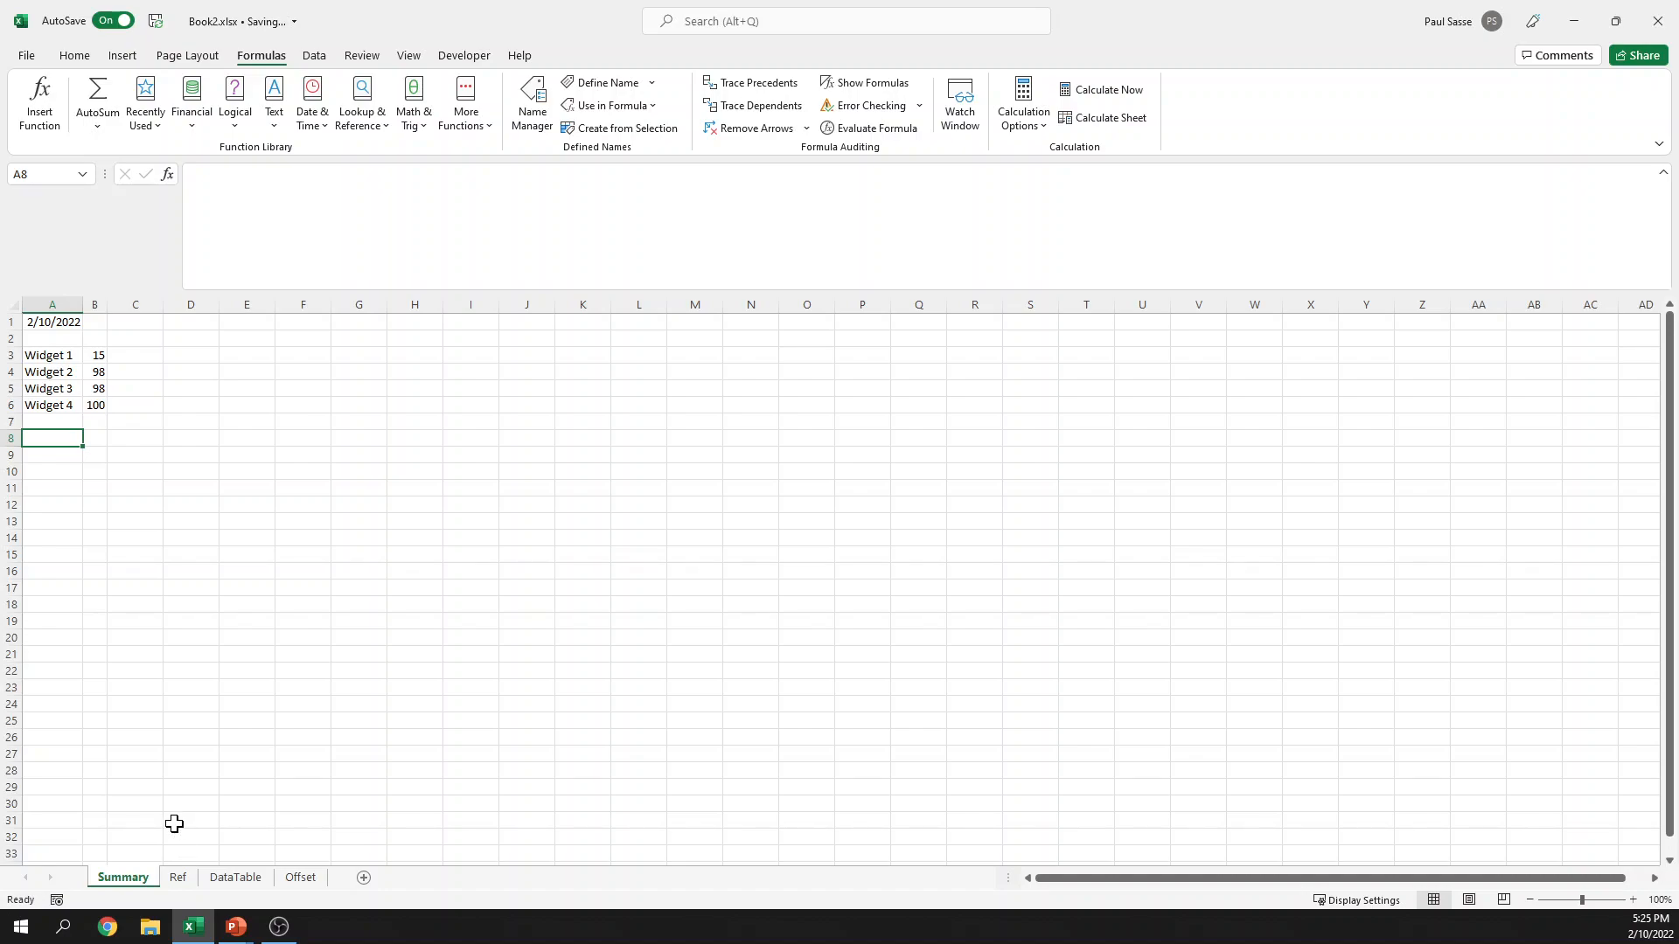
pyautogui.click(177, 878)
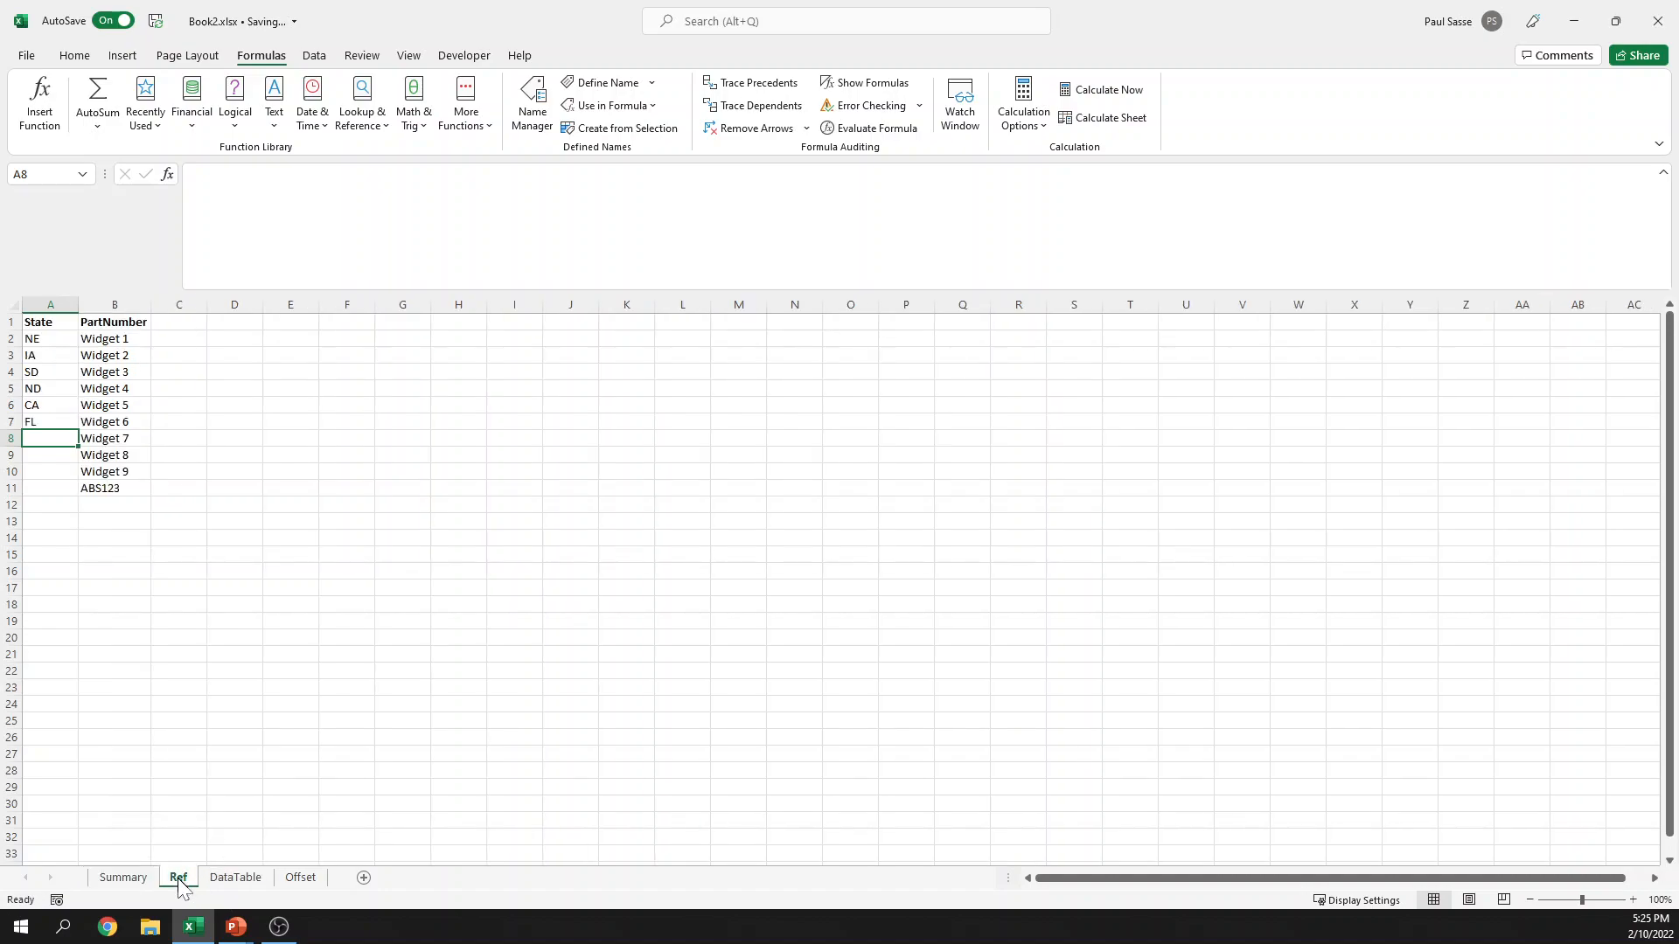
pyautogui.click(234, 881)
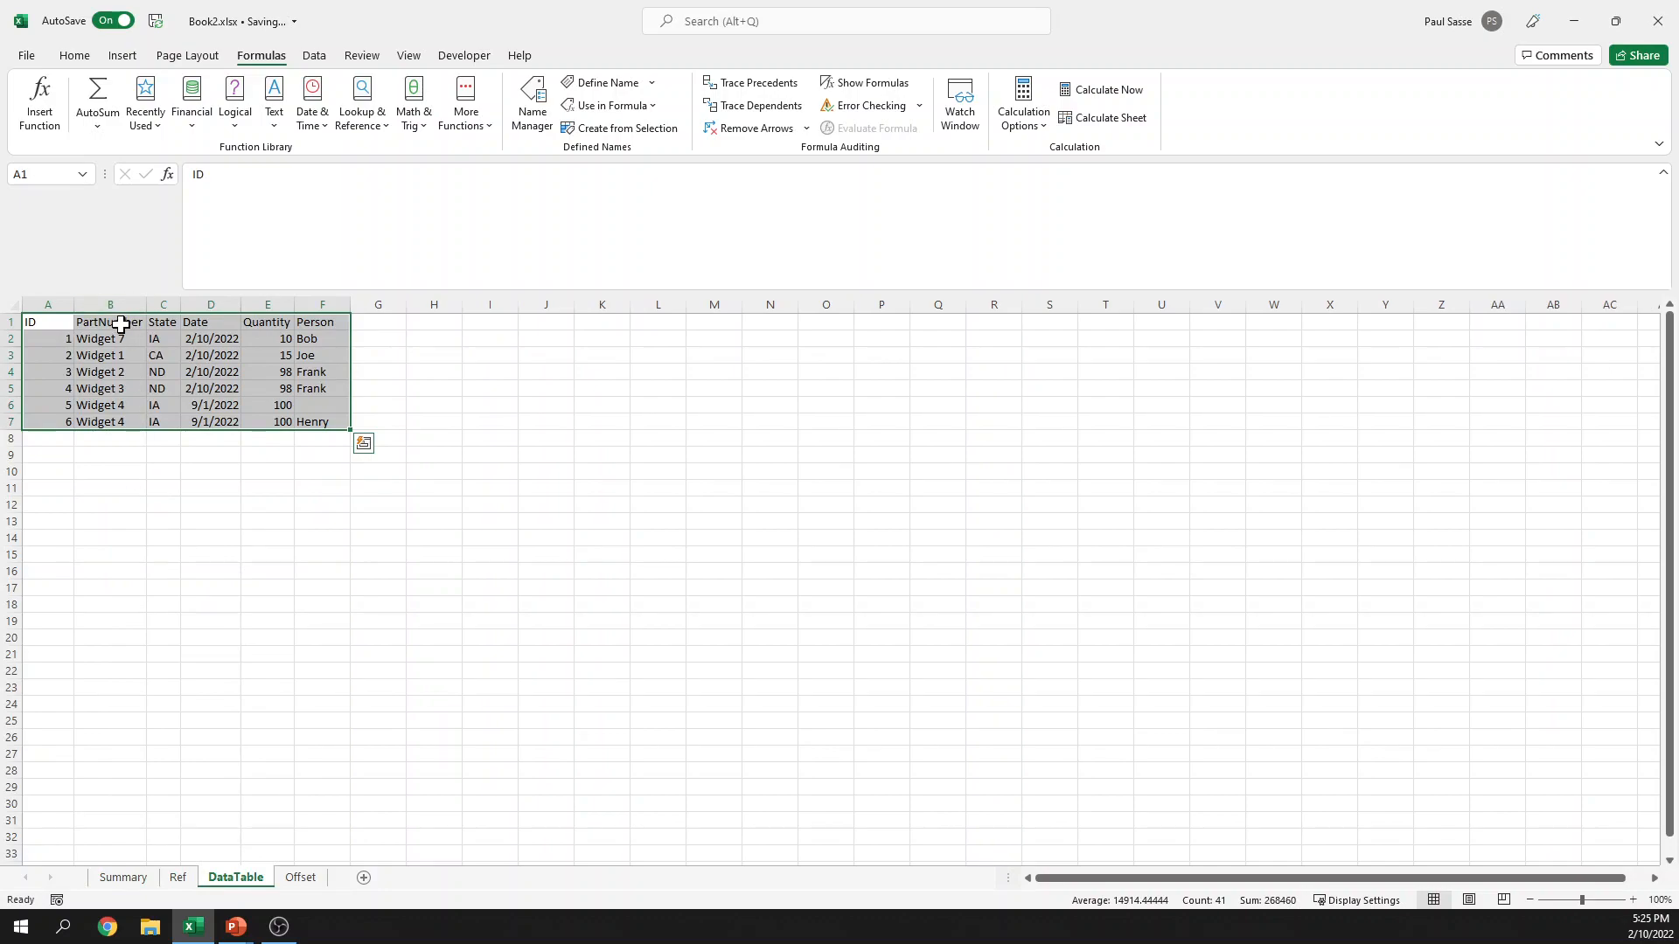
pyautogui.moveTo(121, 324); pyautogui.dragTo(121, 341)
pyautogui.hotkey('ctrl', 'c')
pyautogui.click(136, 879)
pyautogui.click(252, 440)
pyautogui.hotkey('ctrl', 'v')
# Step: Enter =DSUM(orderTable,"Quantity",E8:E9) in A8 of the Summary sheet
pyautogui.click(61, 438)
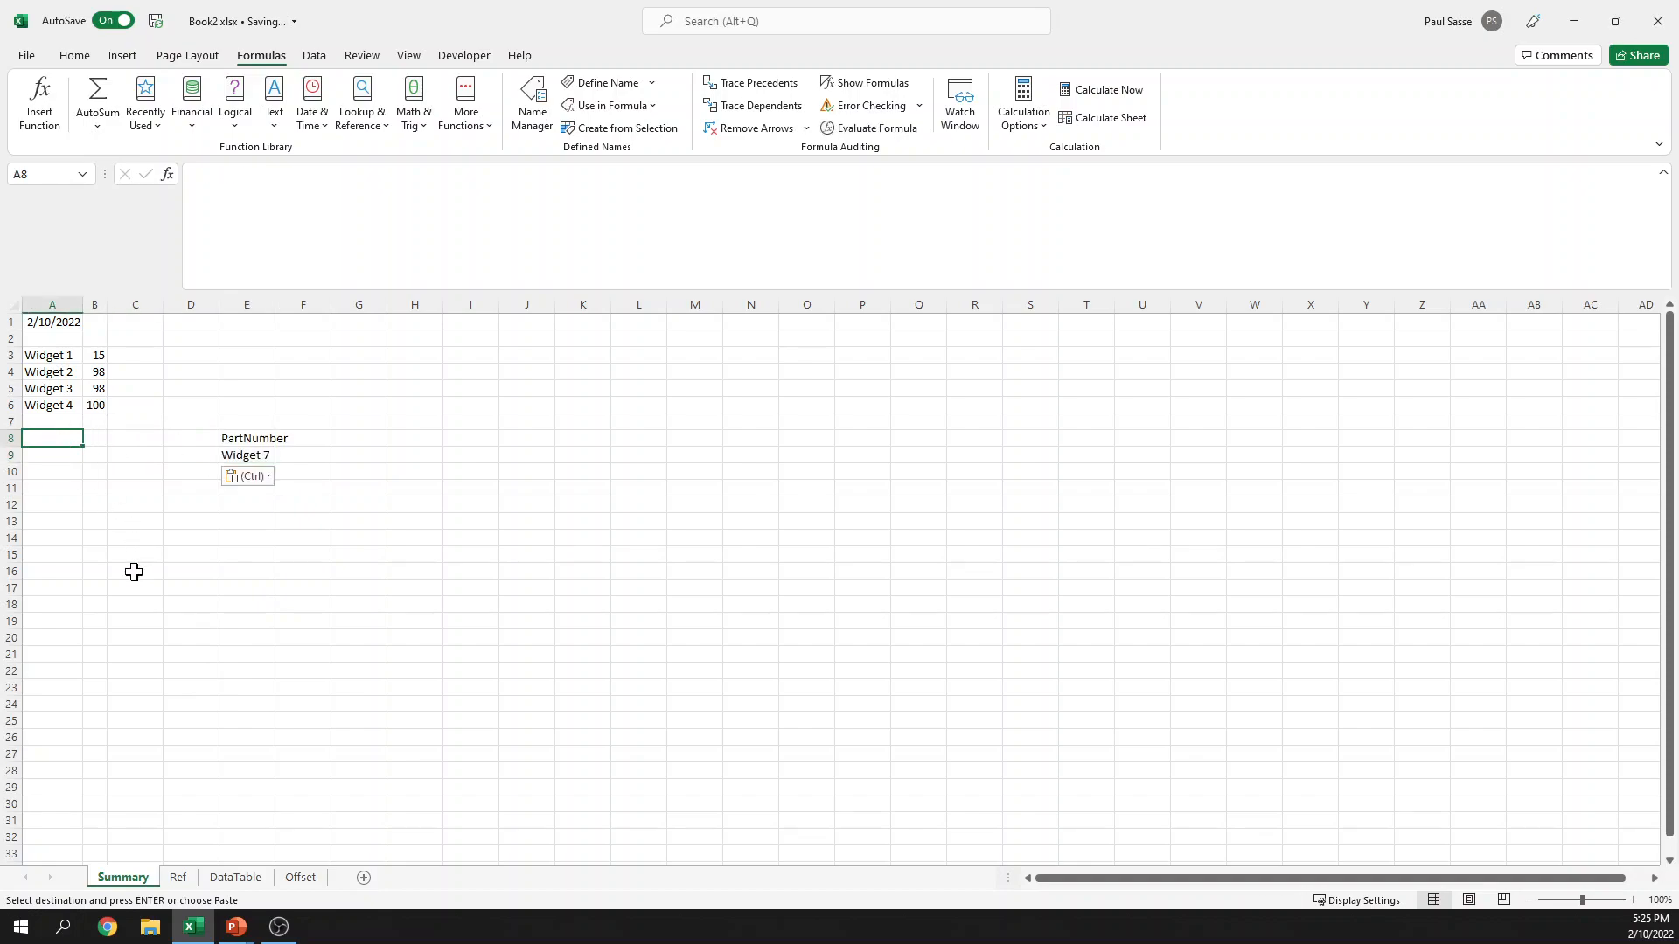
pyautogui.write('=dau')
pyautogui.press('BackSpace')
pyautogui.press('BackSpace')
pyautogui.write('sum')
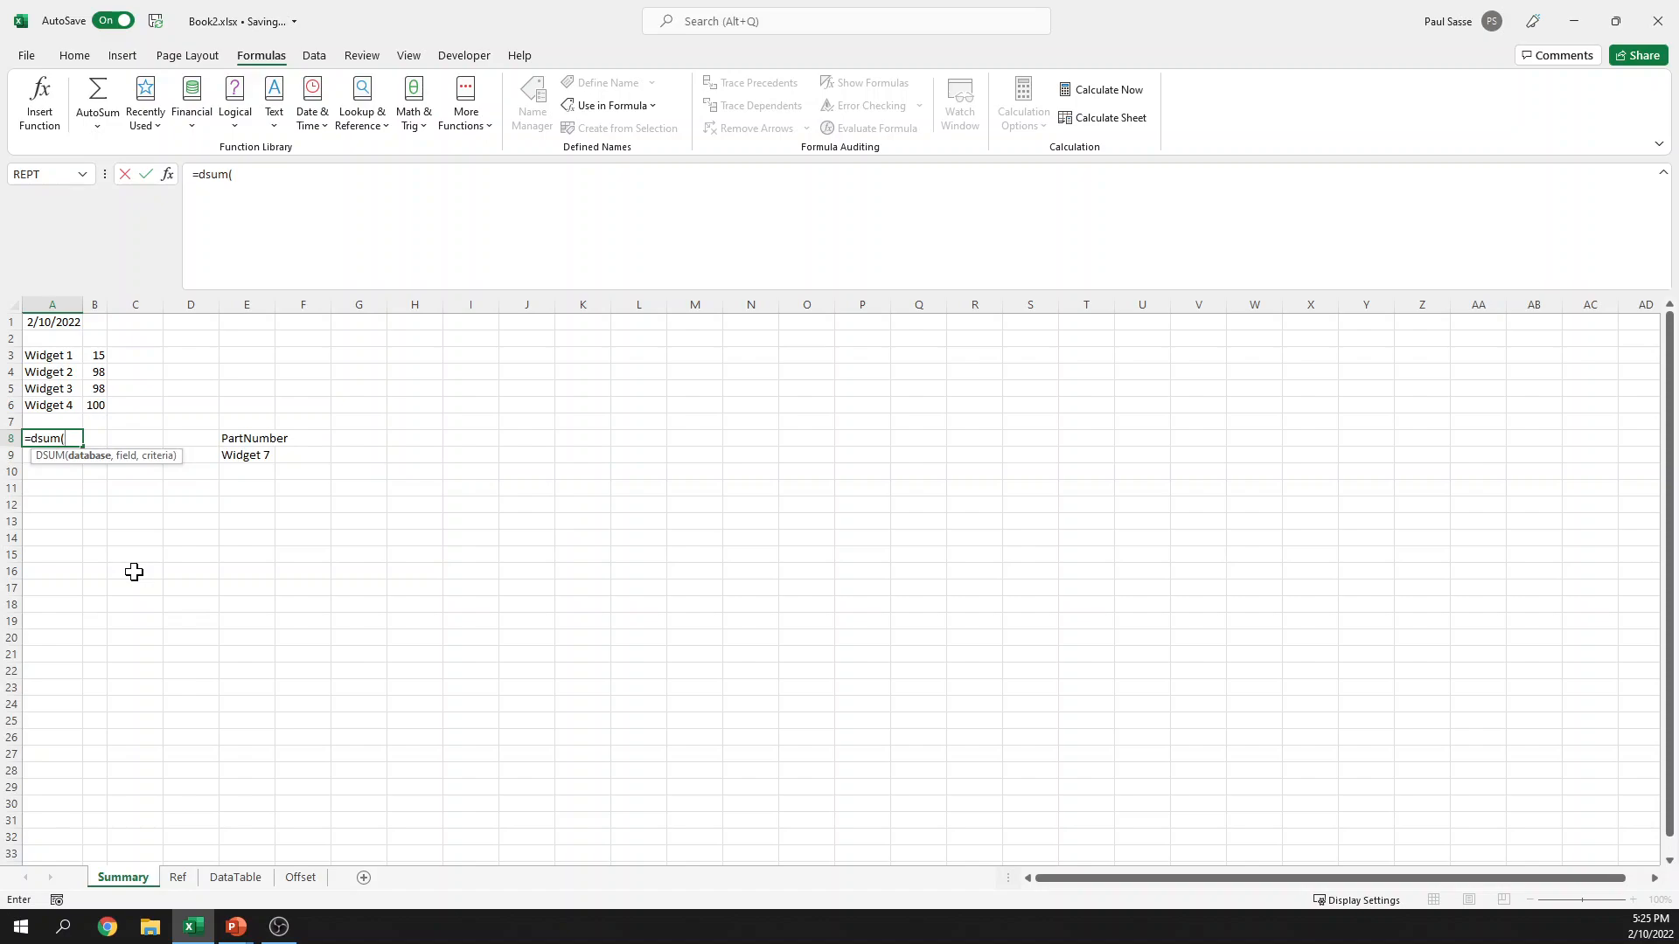
pyautogui.write('(order')
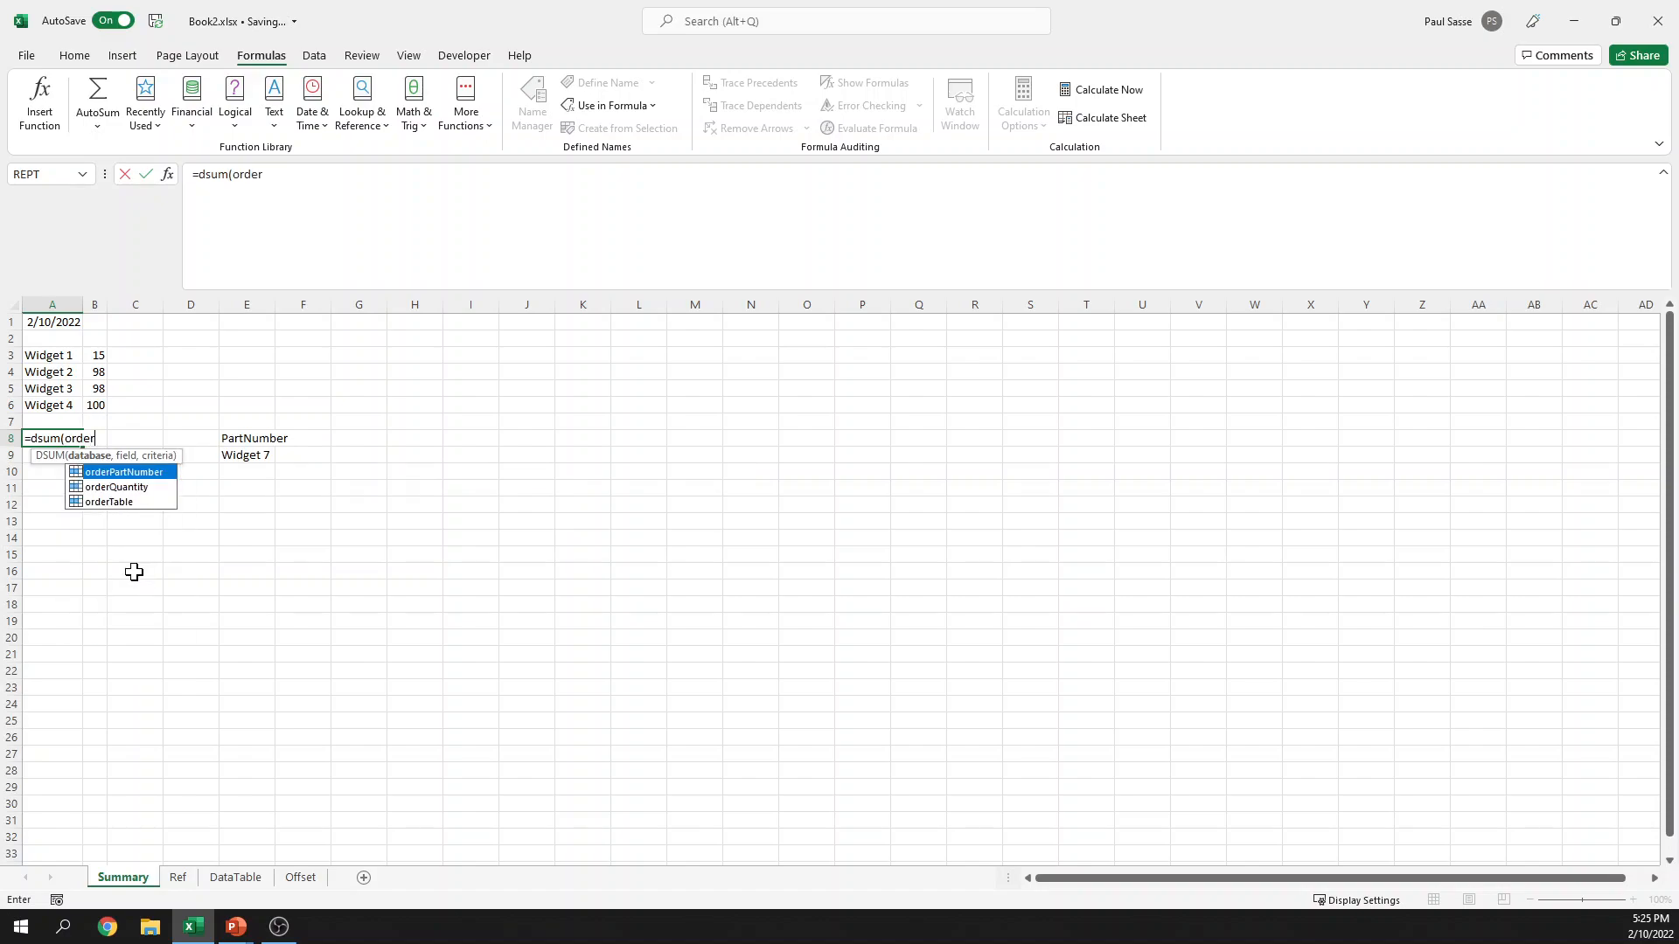
pyautogui.press('Tab')
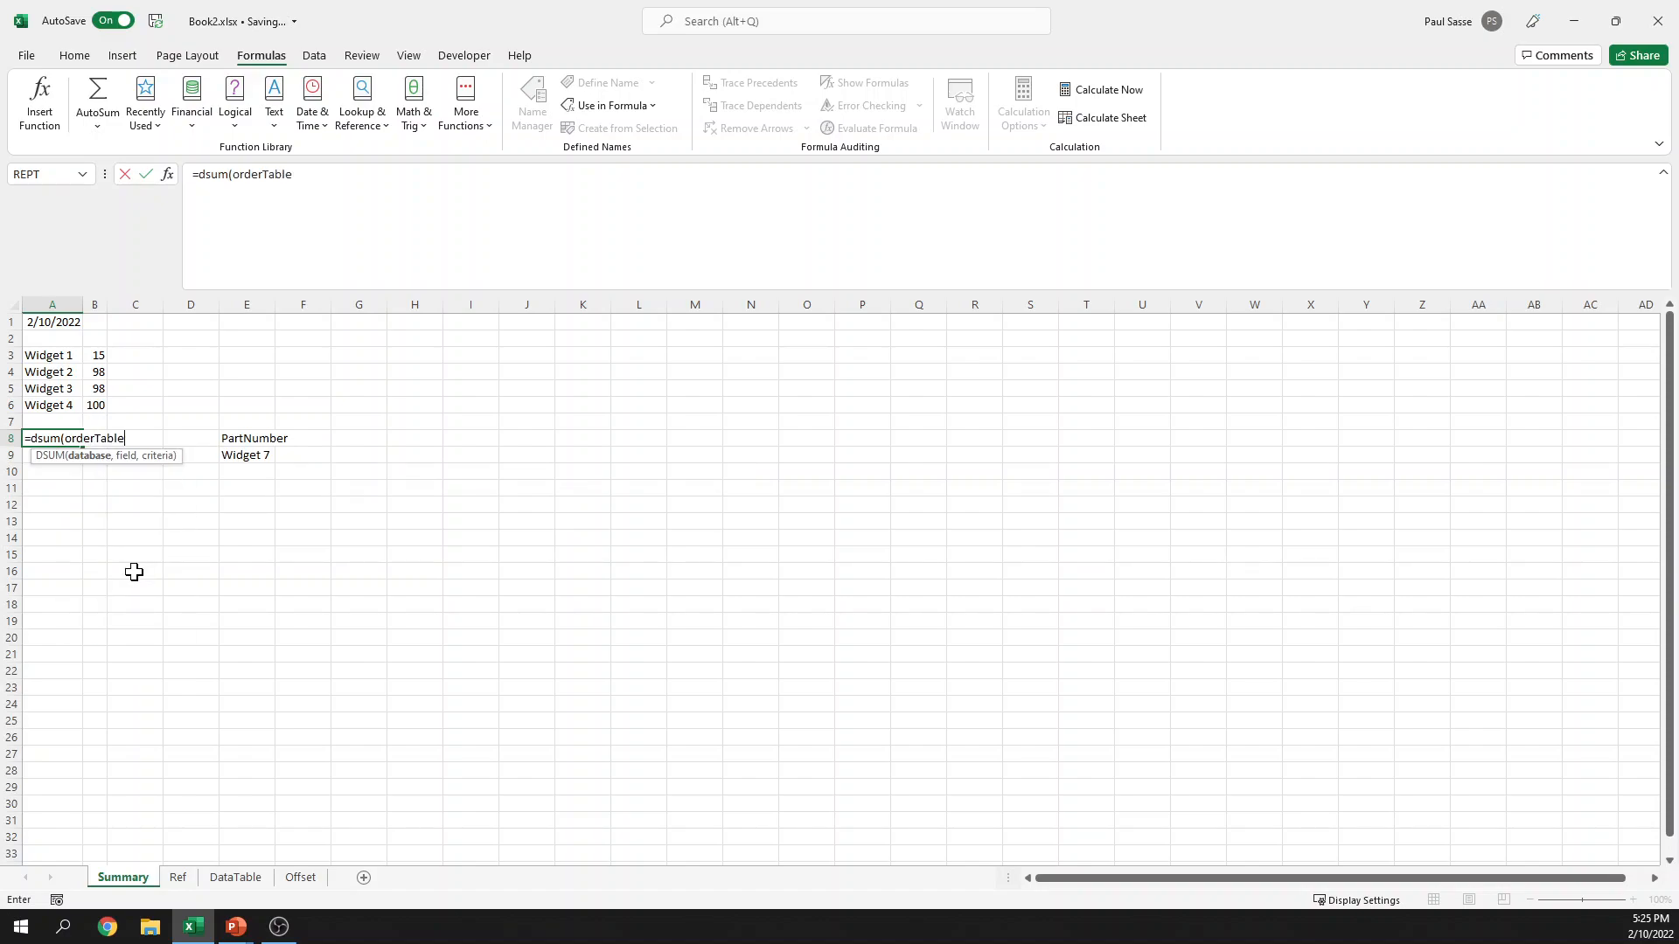
pyautogui.write(',order')
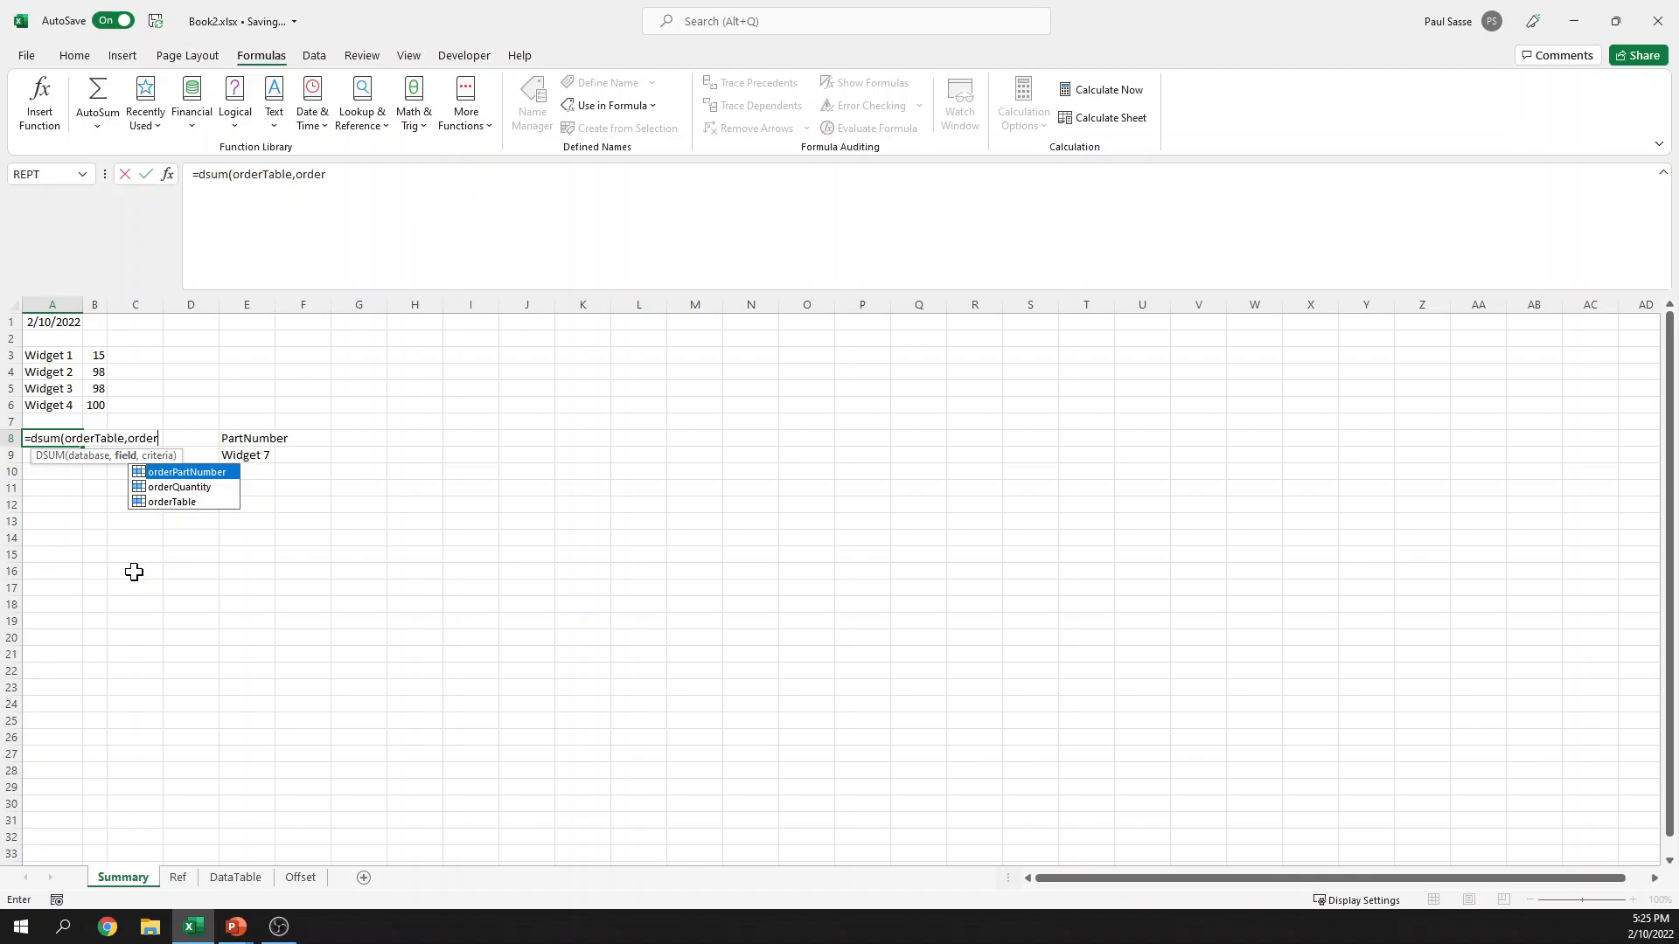
pyautogui.press('BackSpace')
pyautogui.press('BackSpace')
pyautogui.press('BackSpace')
pyautogui.press('BackSpace')
pyautogui.press('BackSpace')
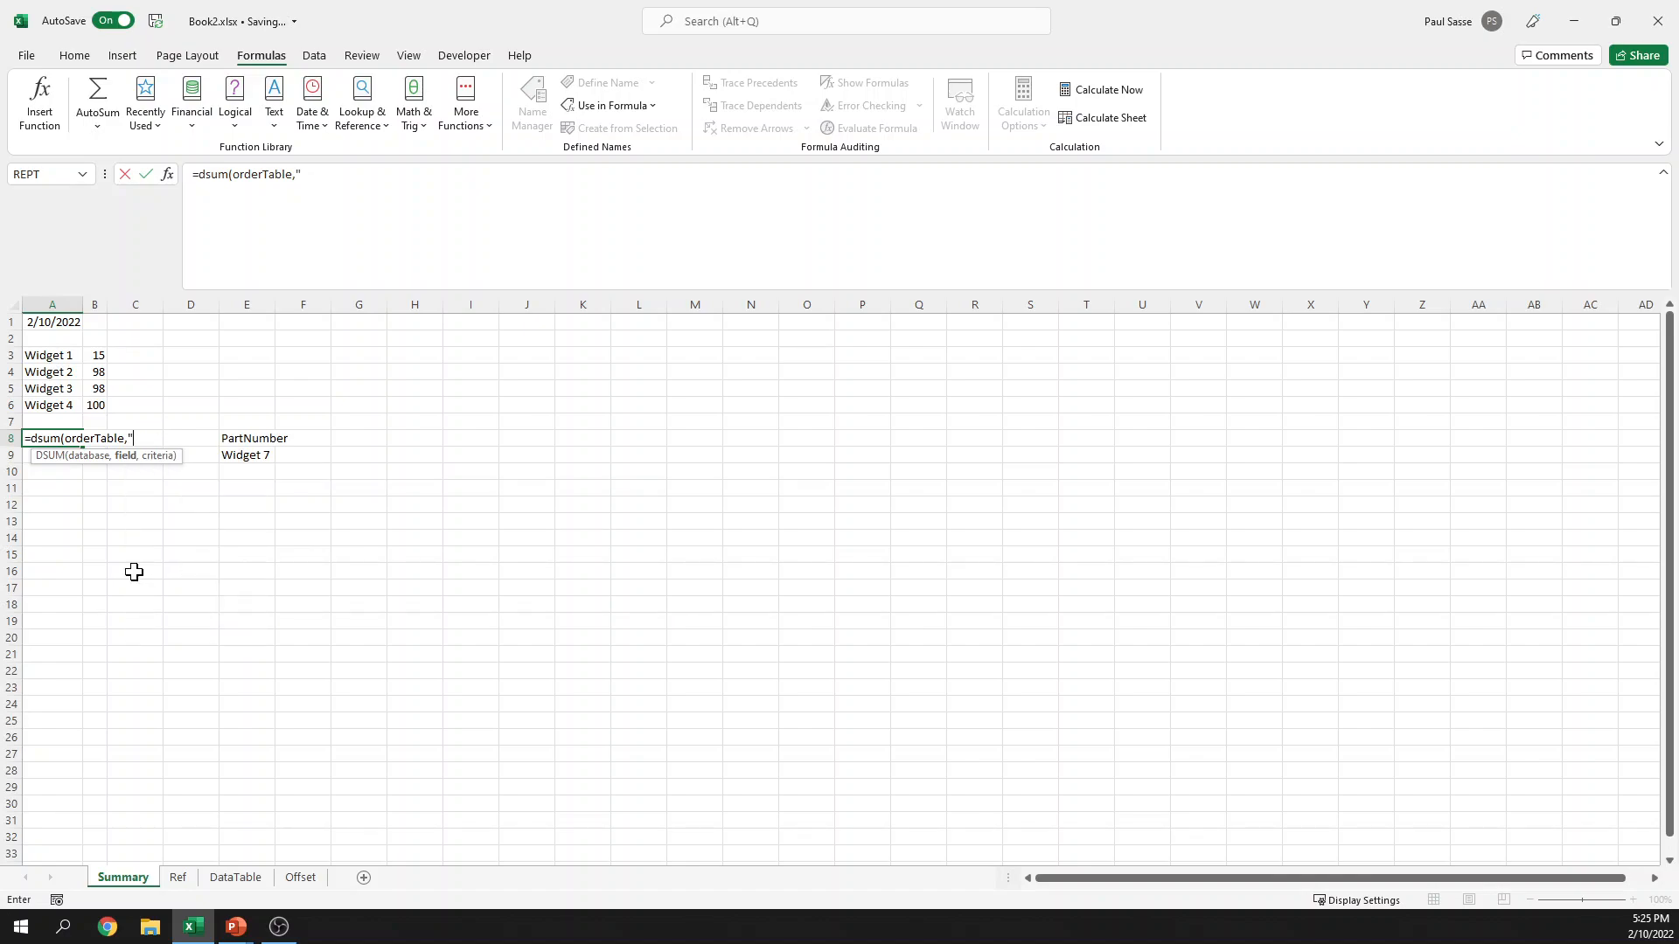
pyautogui.write('"Quantity",')
pyautogui.moveTo(254, 438); pyautogui.dragTo(233, 454)
pyautogui.write(')')
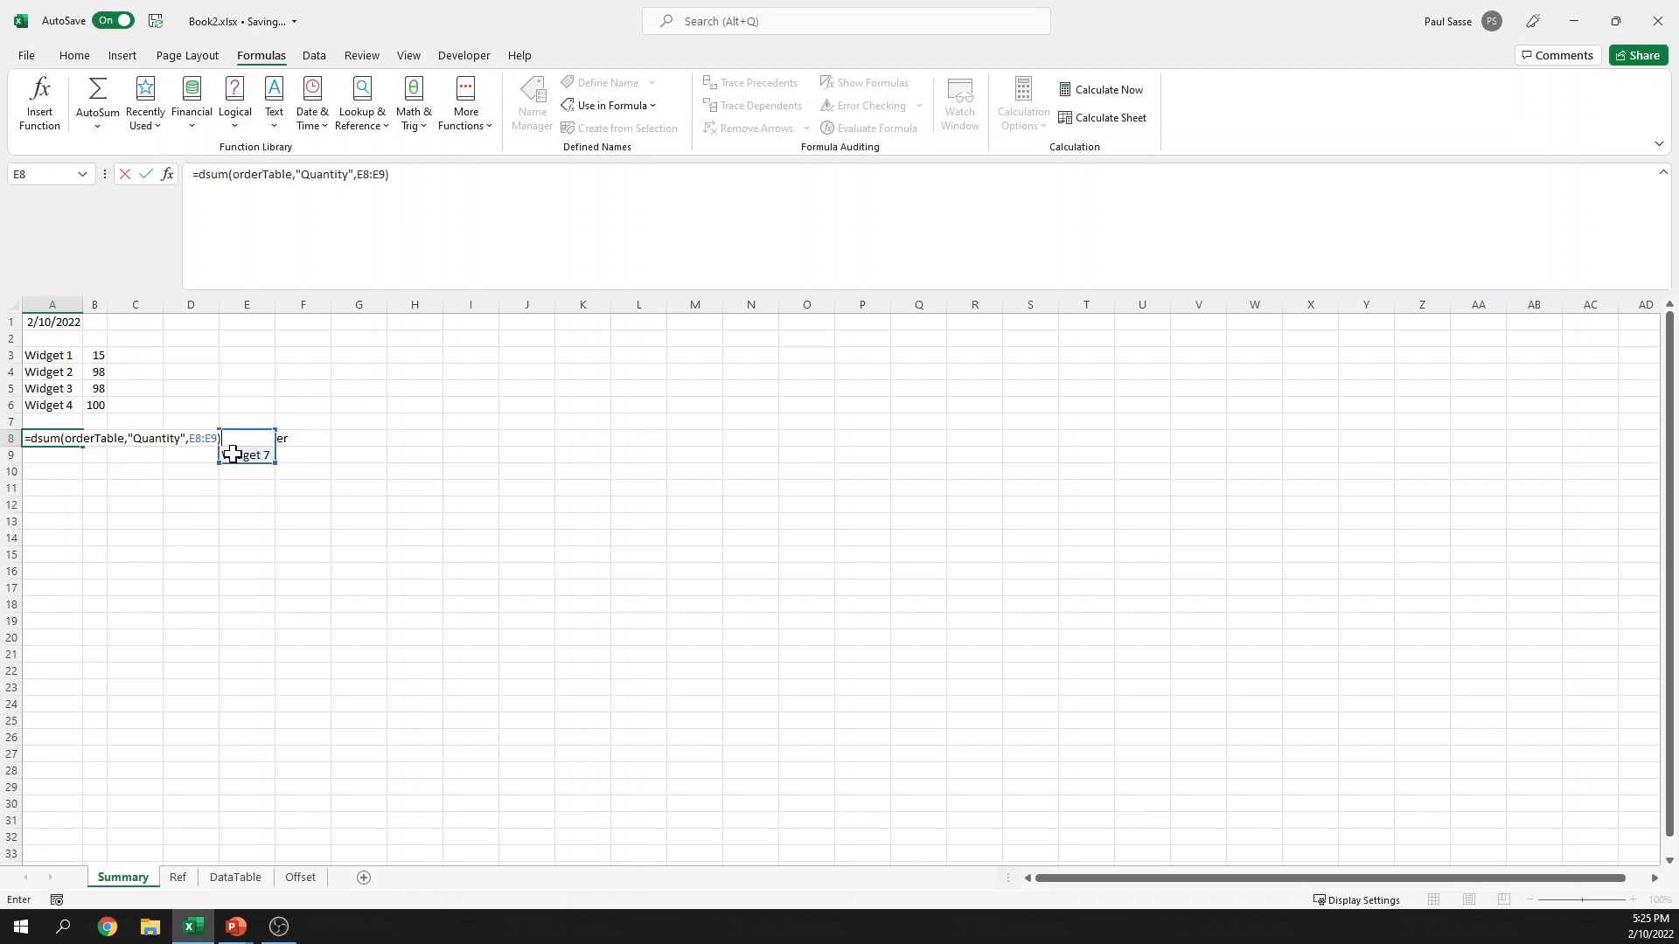
pyautogui.press('Return')
pyautogui.press('Up')
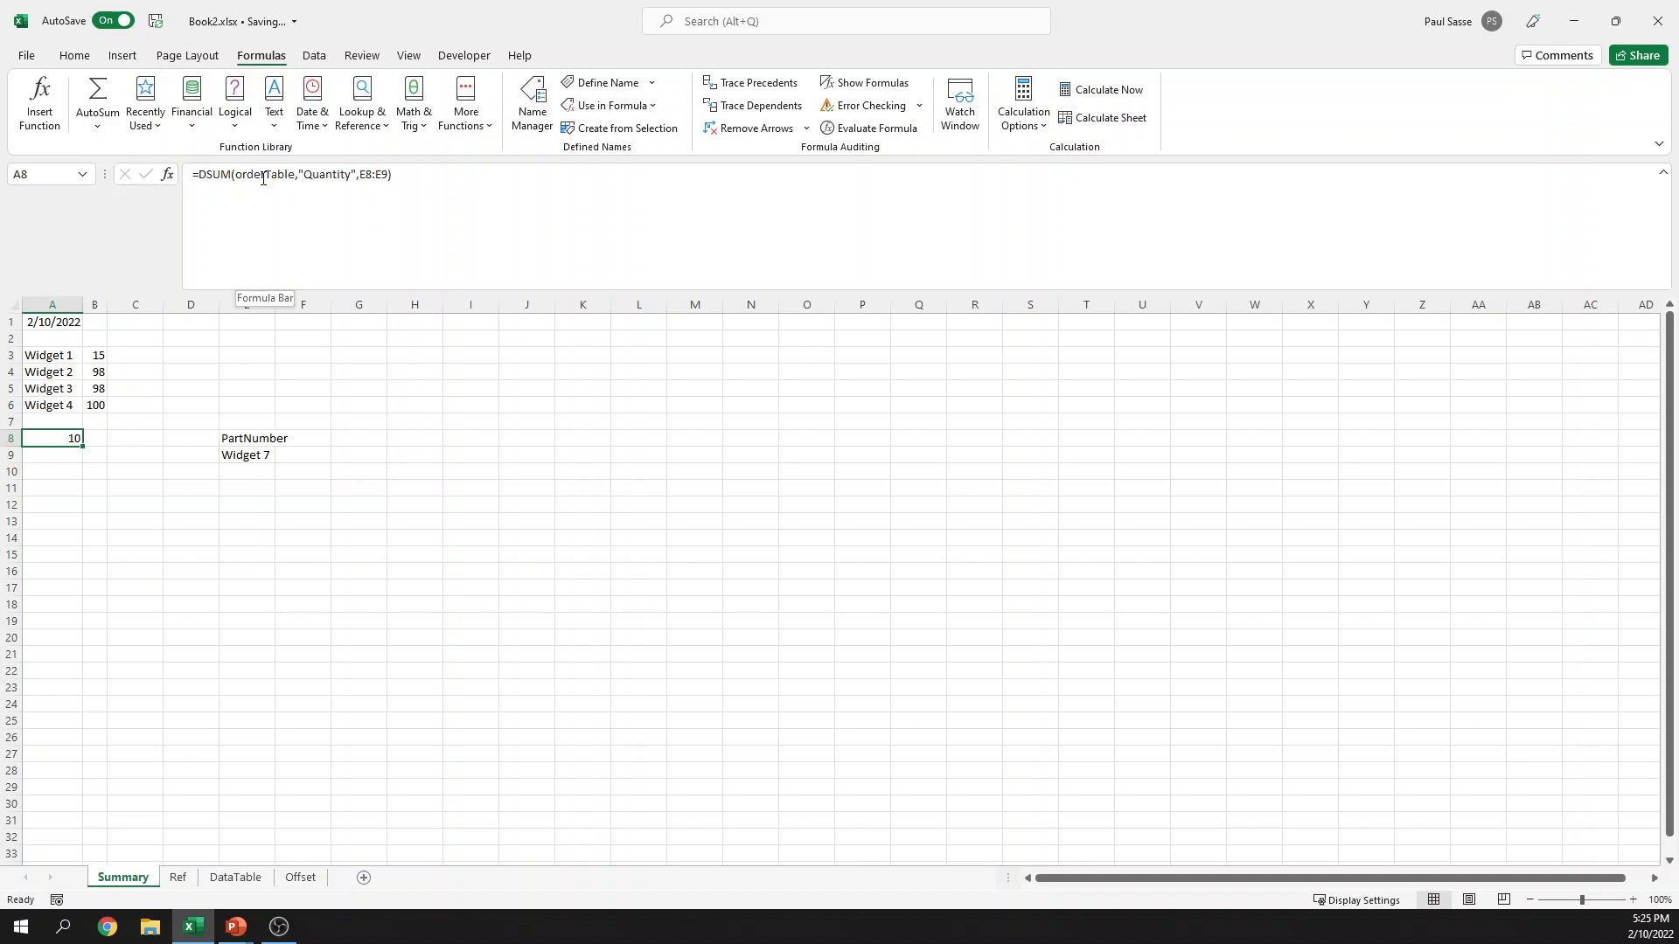
# Step: Examine the order range A1:F7 and the Quantity column on the DataTable sheet that feed the DSUM formula
pyautogui.click(233, 877)
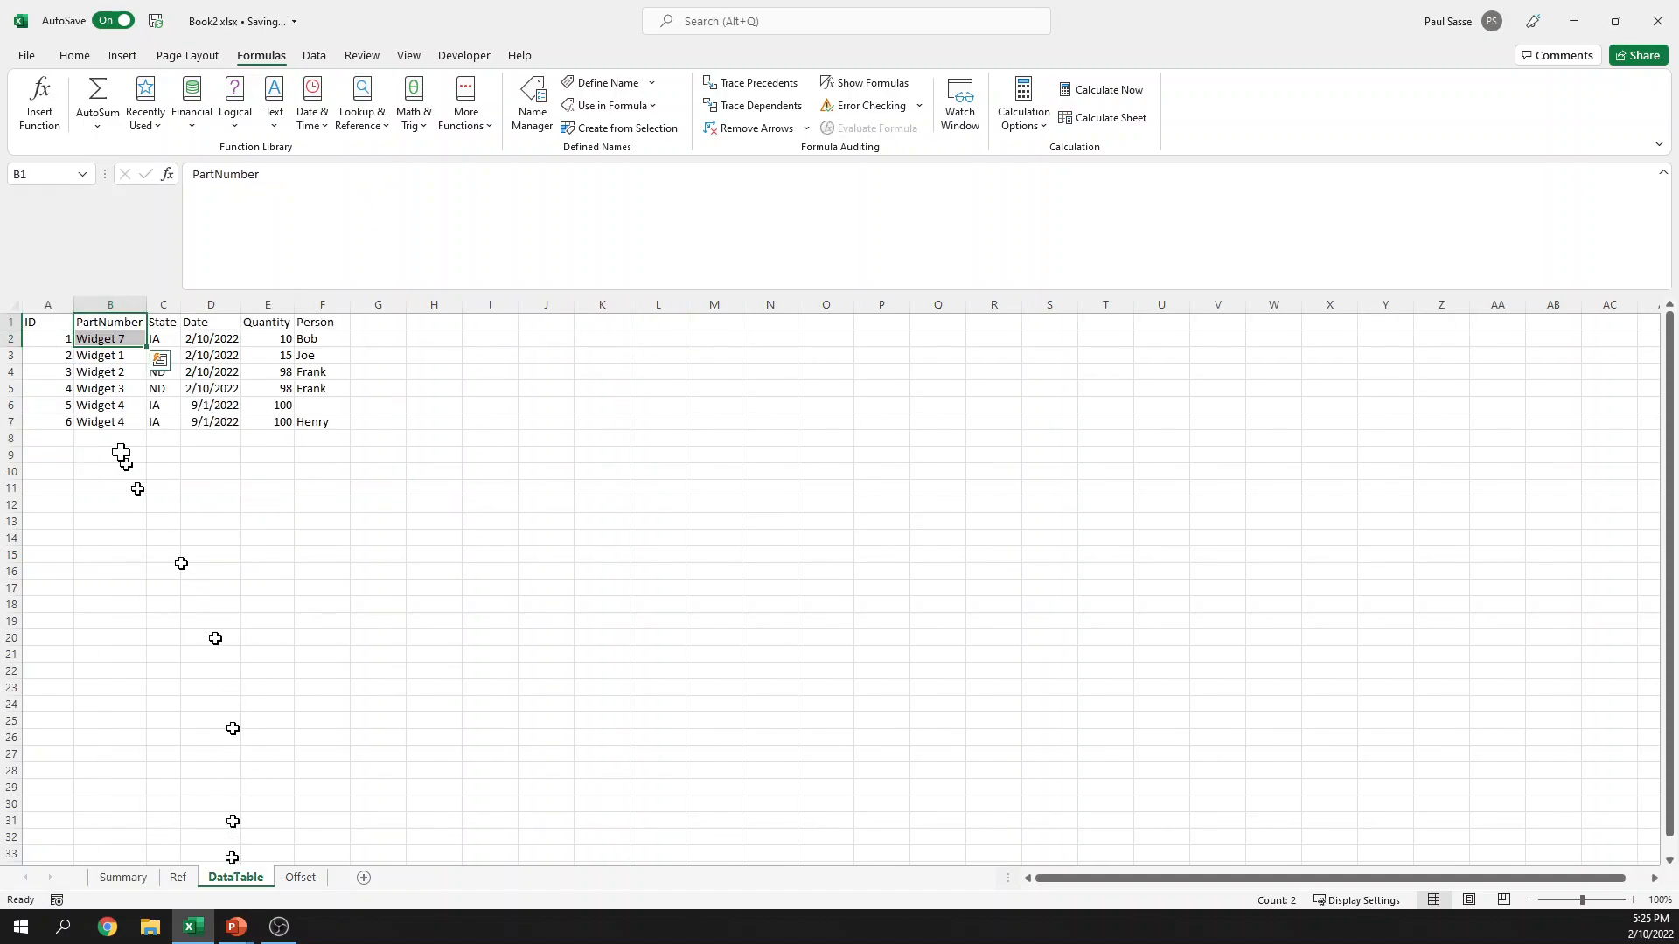
pyautogui.moveTo(48, 323); pyautogui.dragTo(328, 423)
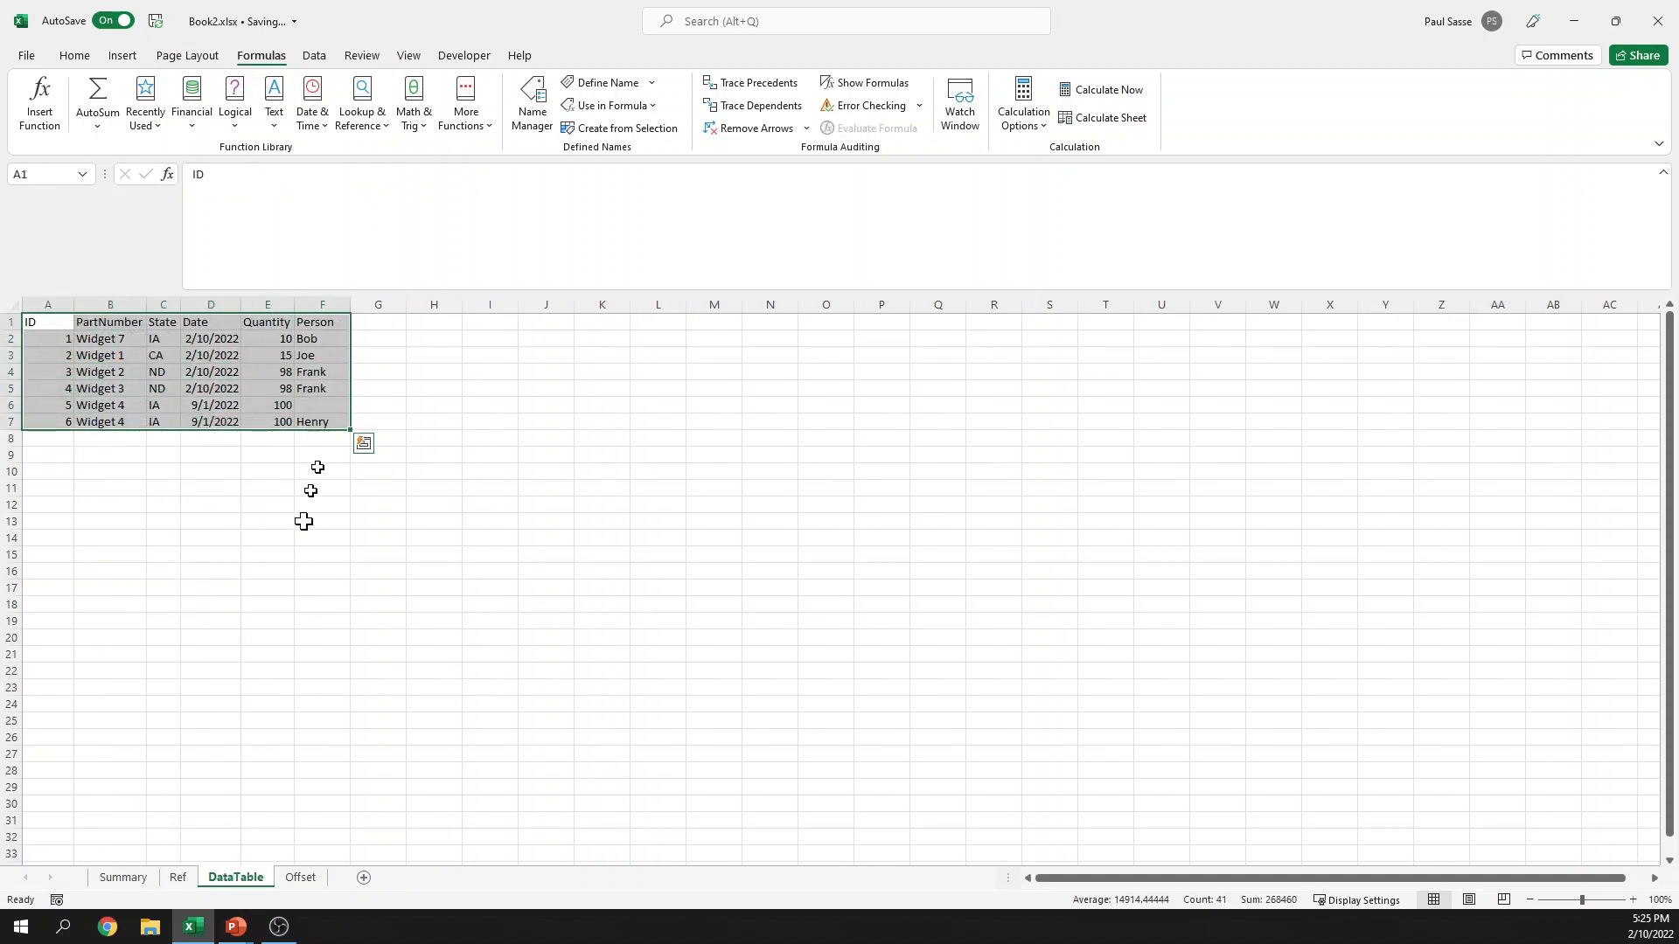
pyautogui.click(123, 878)
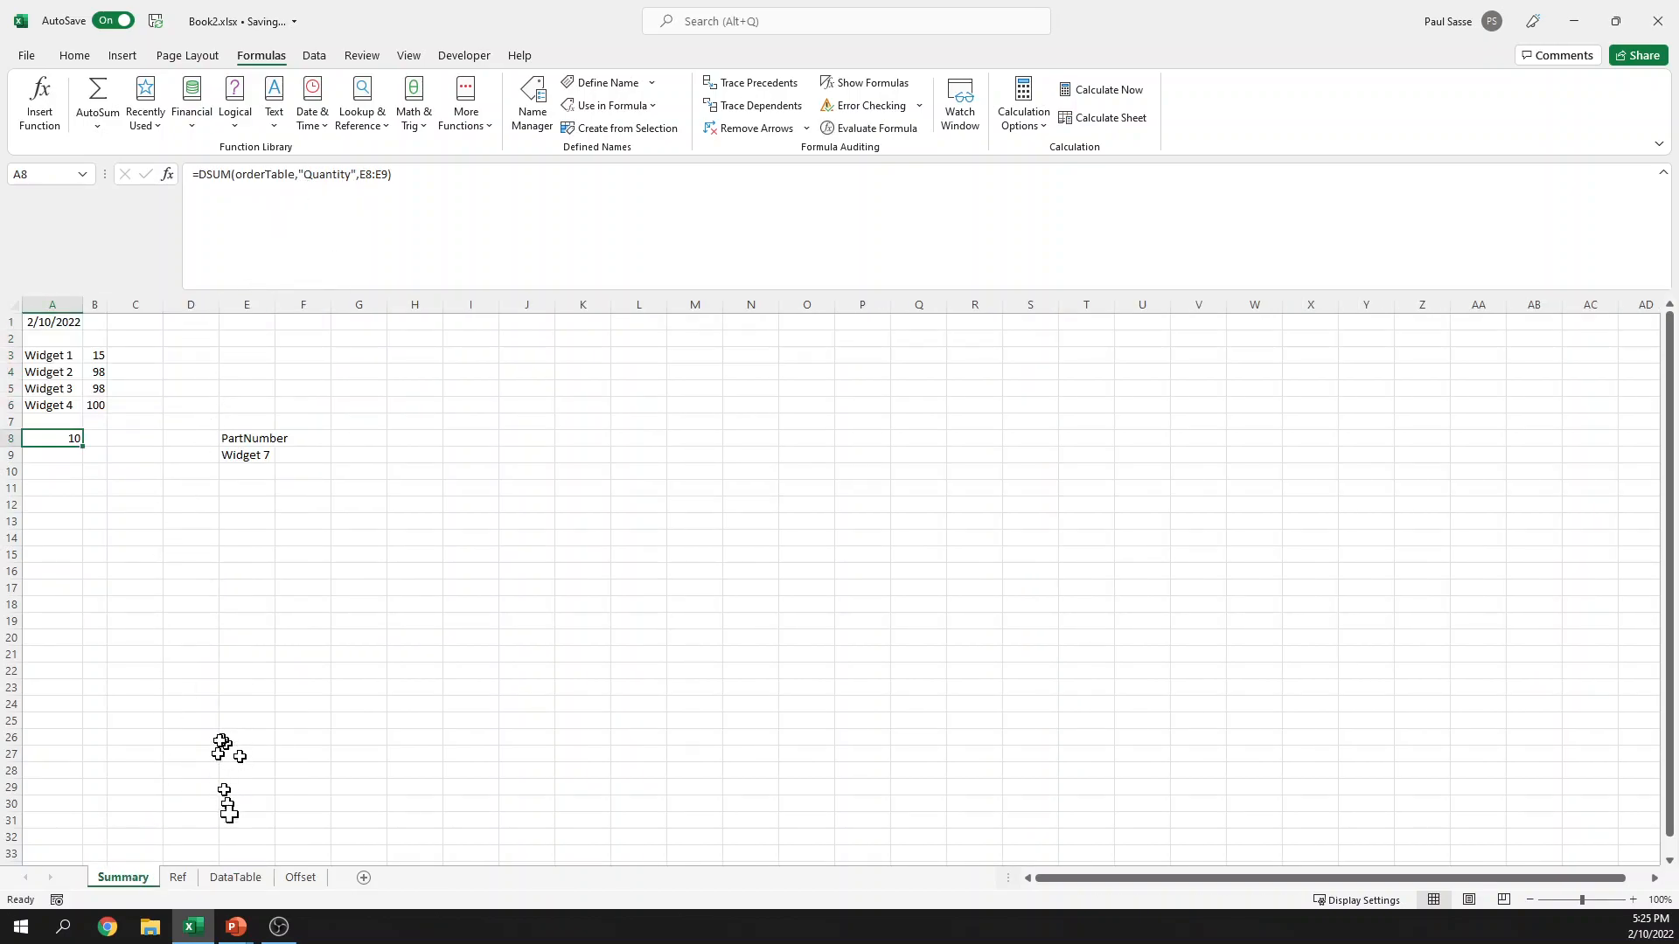
pyautogui.click(236, 877)
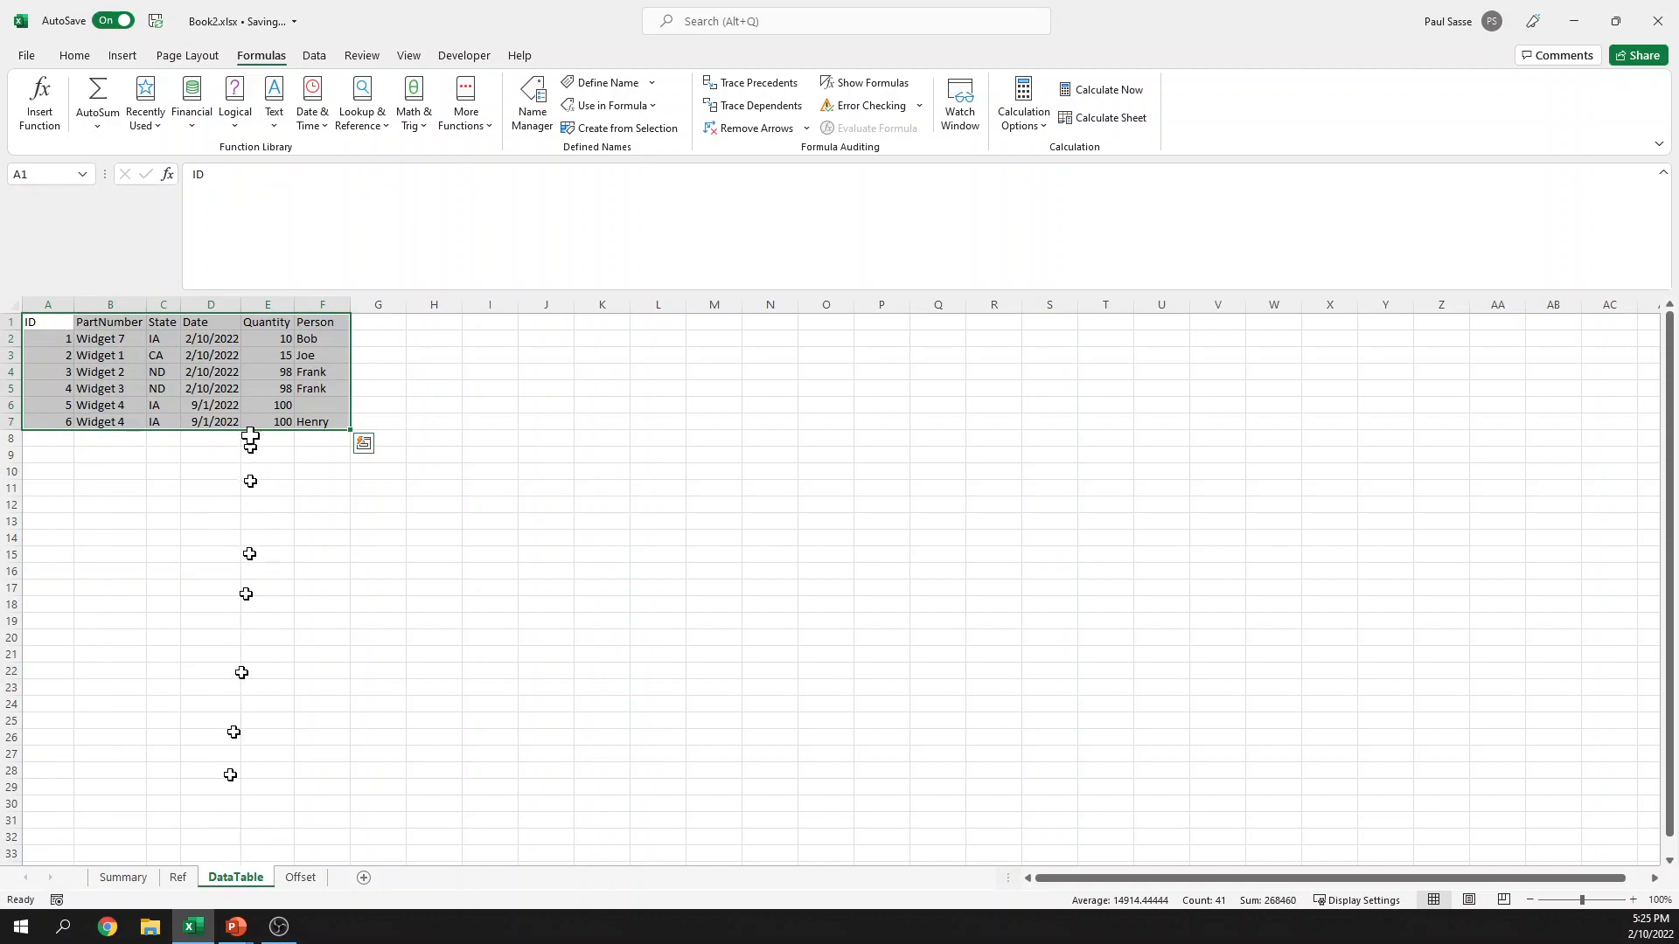
pyautogui.click(269, 326)
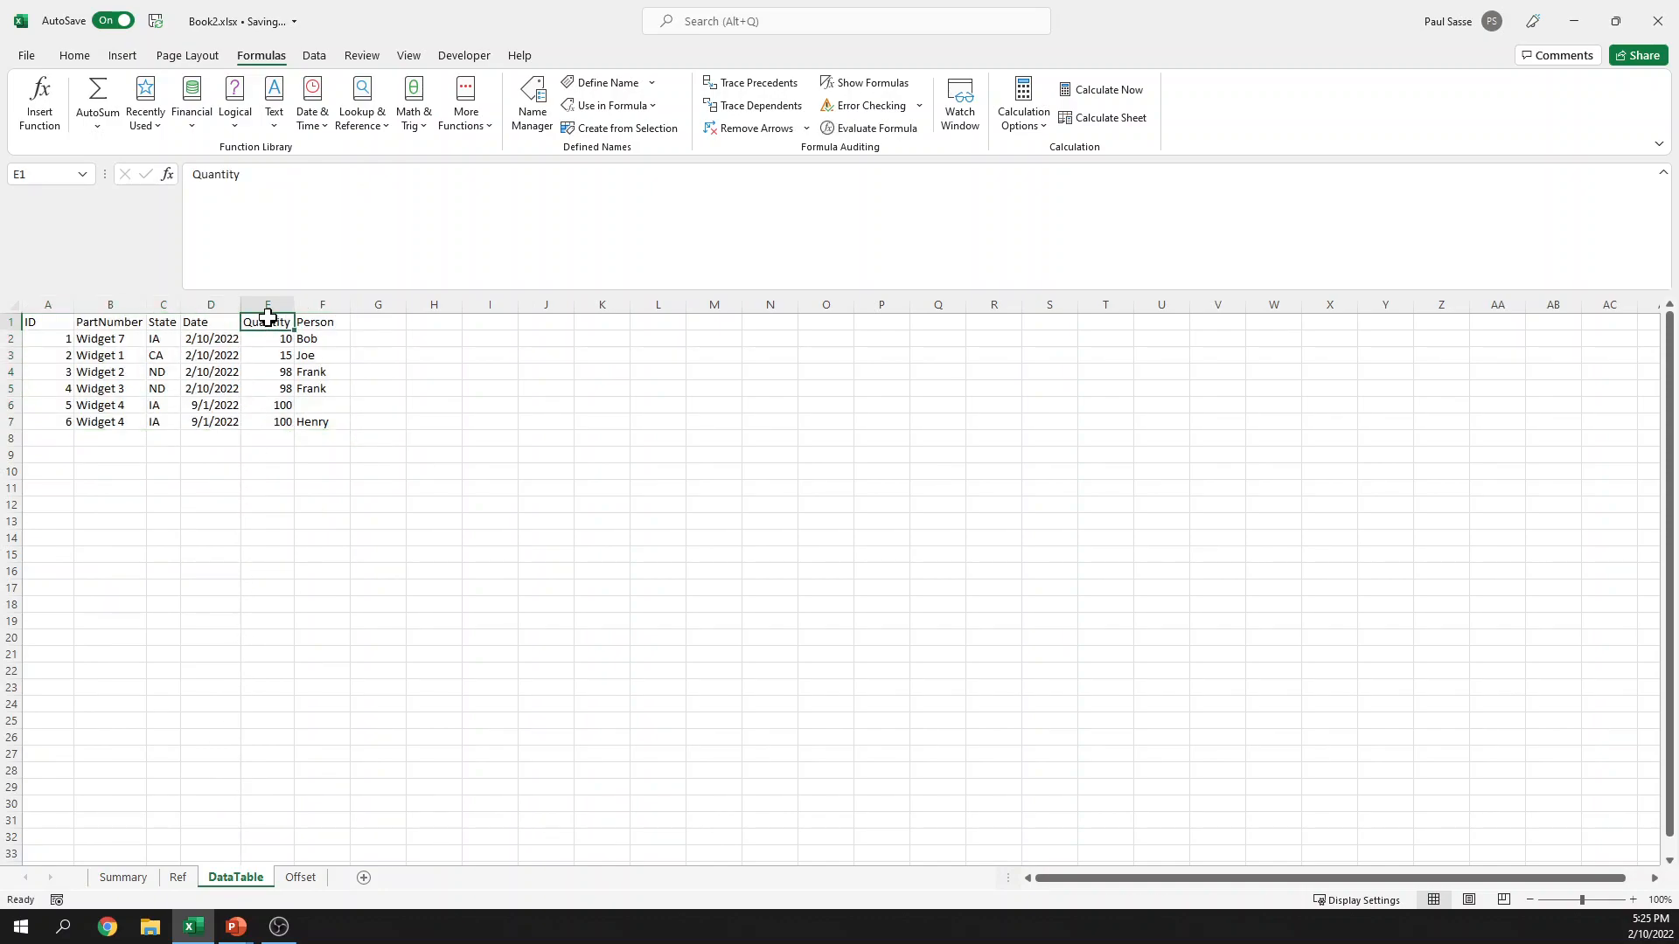
pyautogui.click(267, 306)
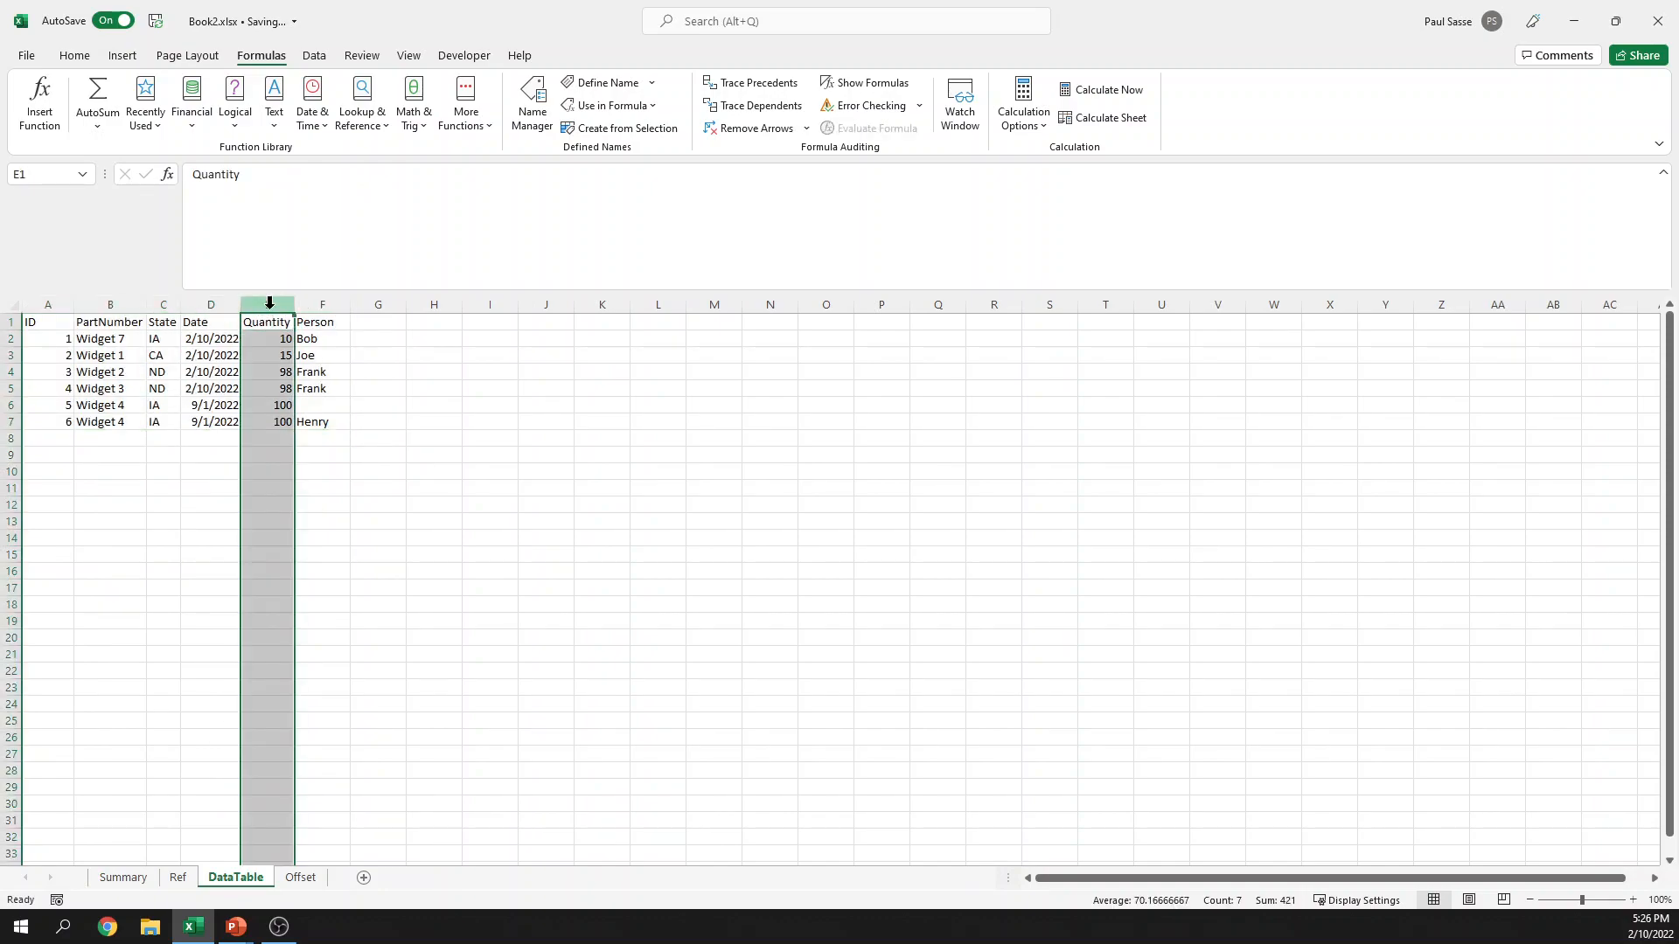
# Step: Fit column E's width on the Summary sheet and compare the criteria in E8:E9 with B1:B2 of the DataTable sheet
pyautogui.click(122, 877)
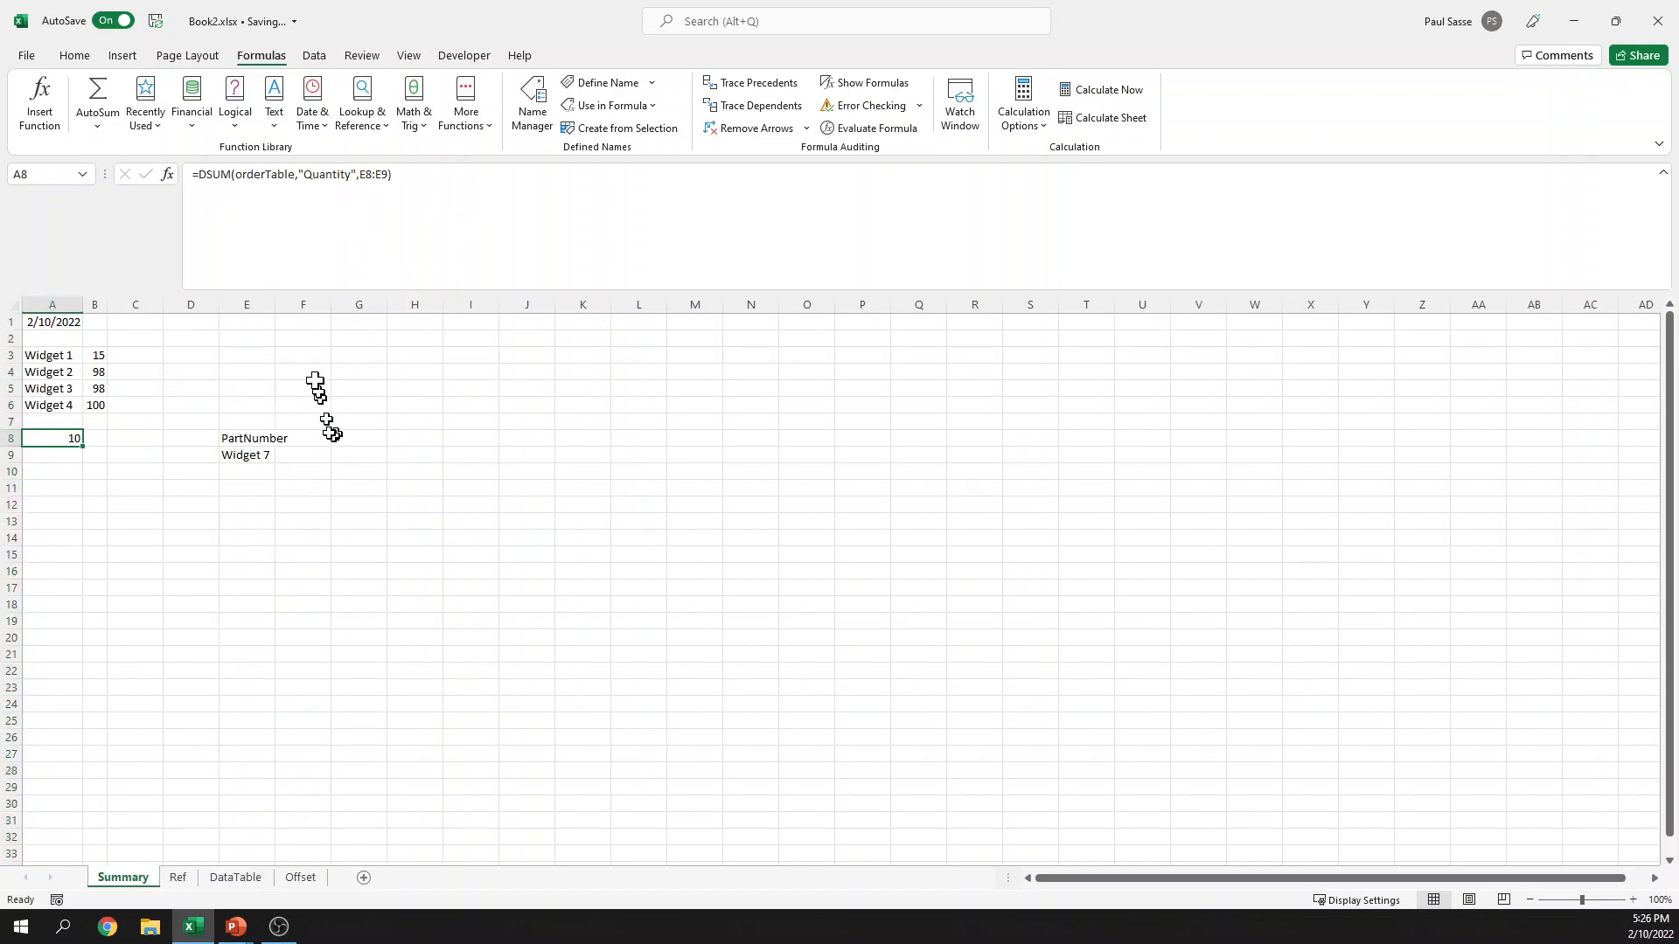
pyautogui.doubleClick(276, 304)
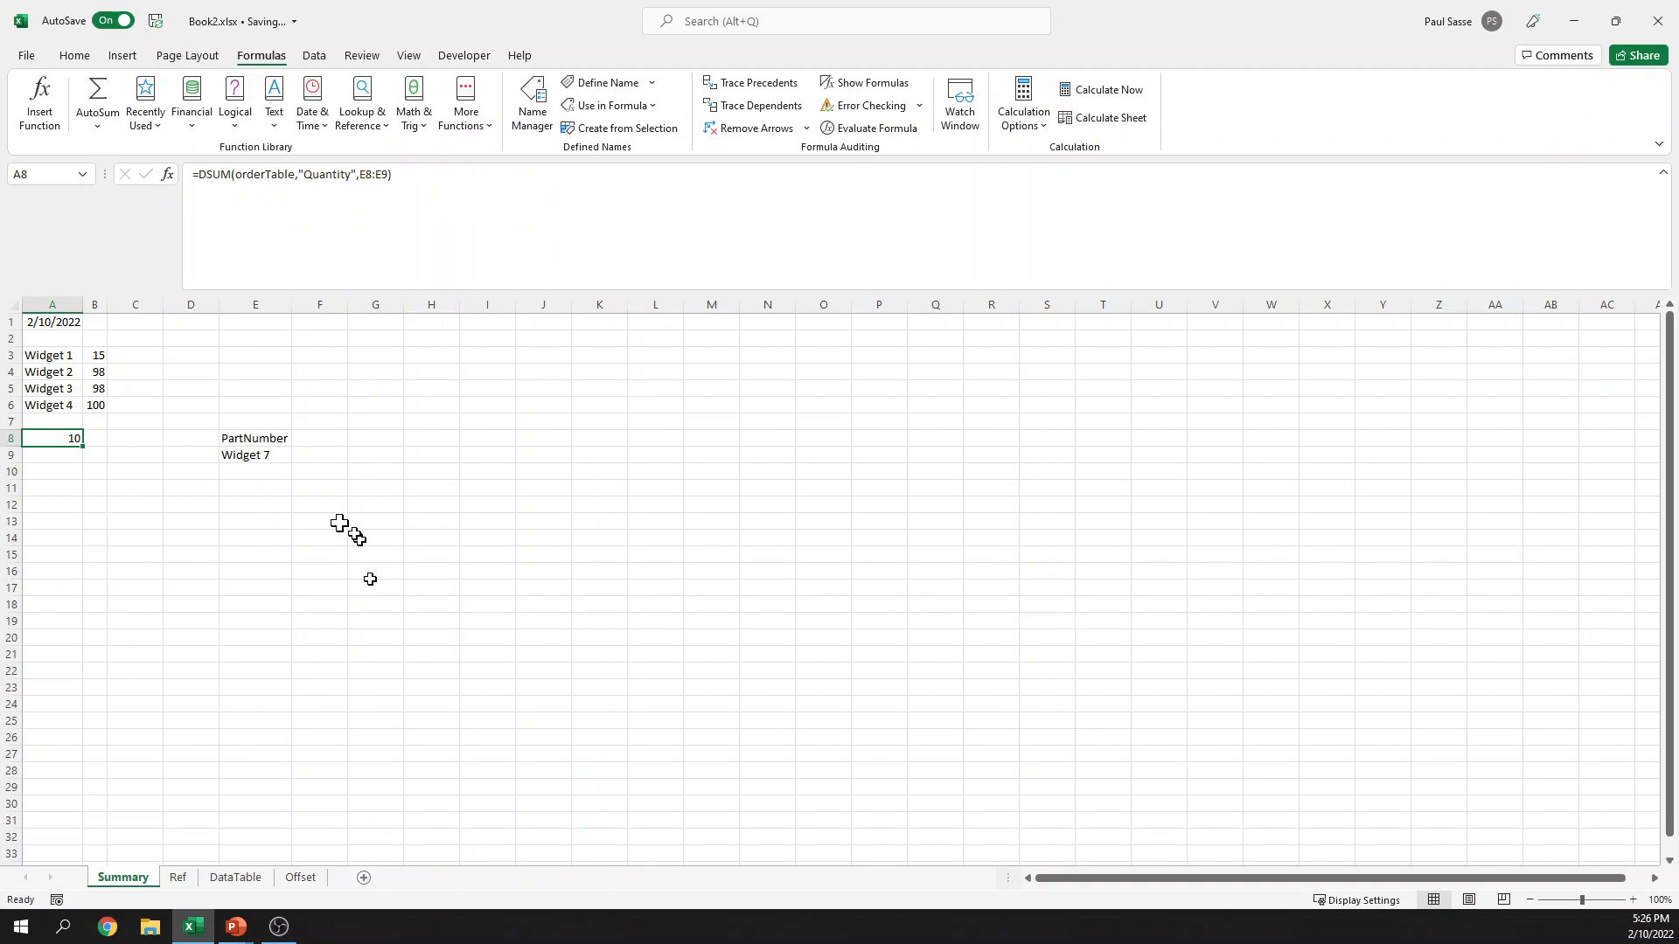
pyautogui.click(249, 437)
pyautogui.click(247, 454)
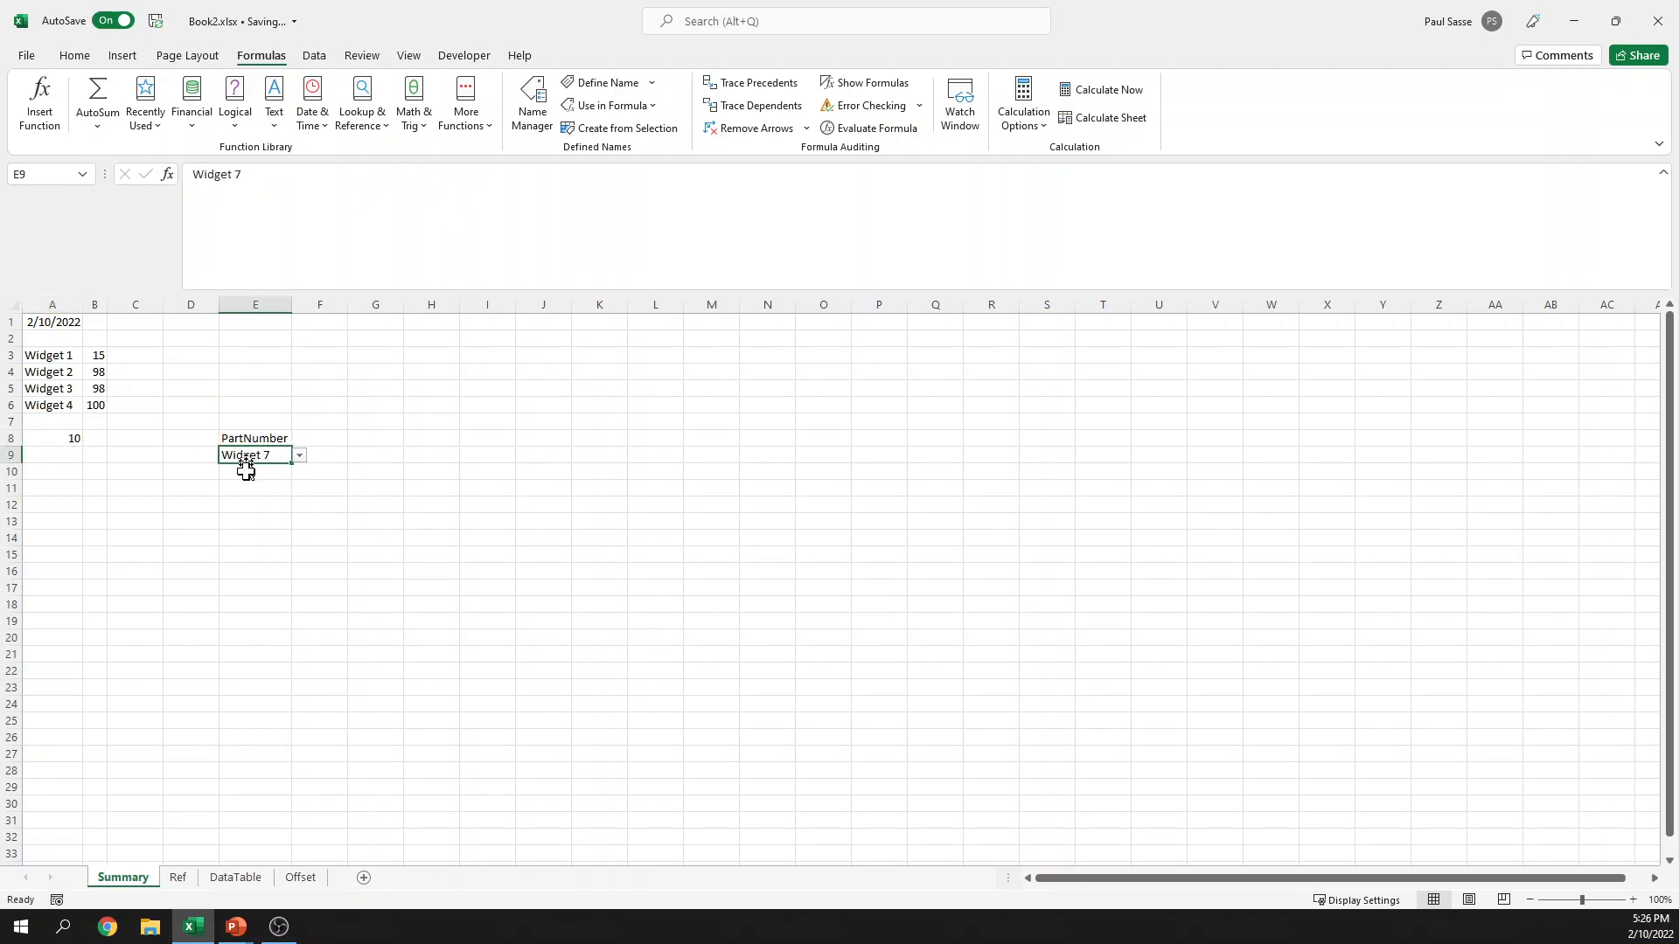
pyautogui.click(244, 879)
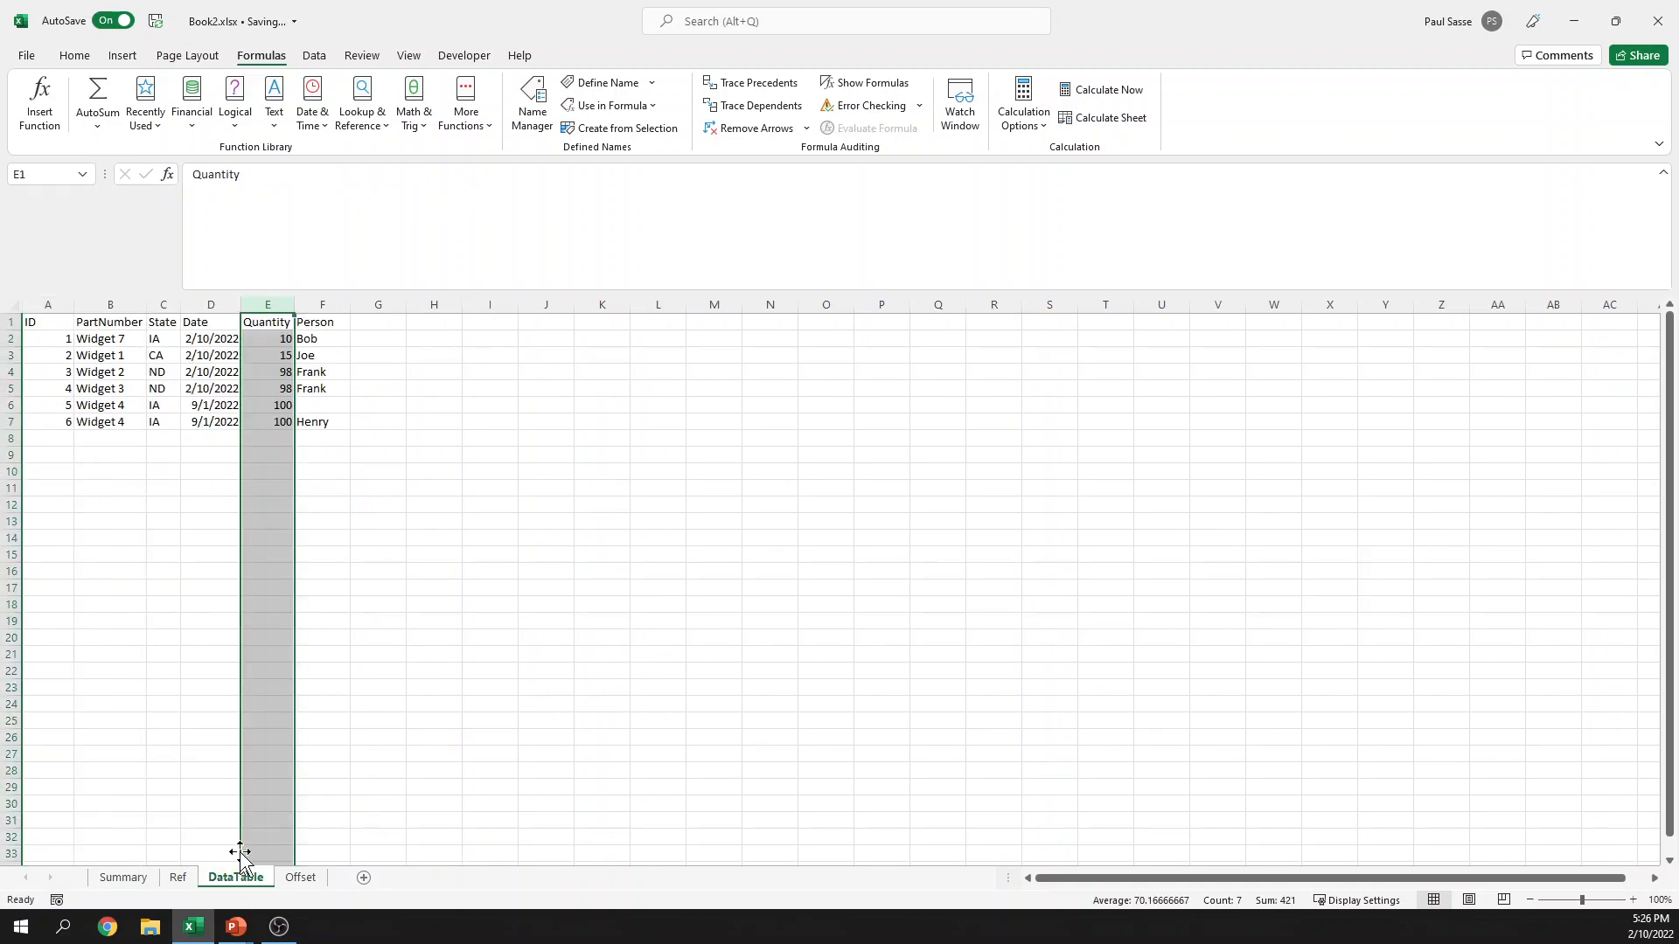
pyautogui.click(106, 320)
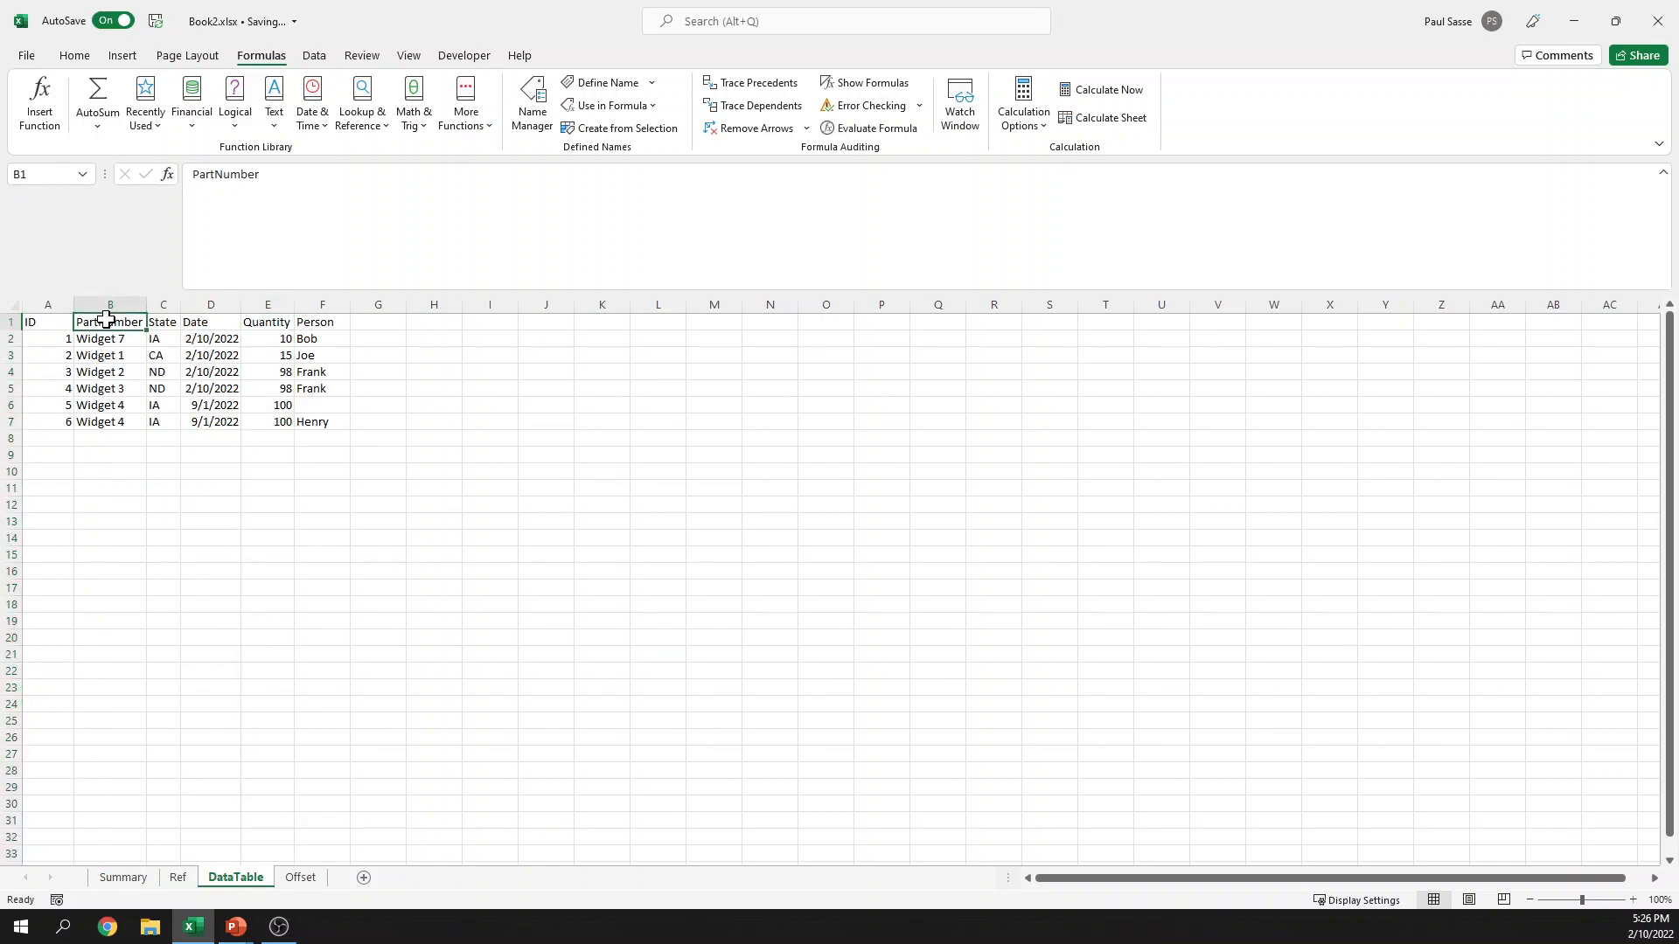
pyautogui.click(110, 340)
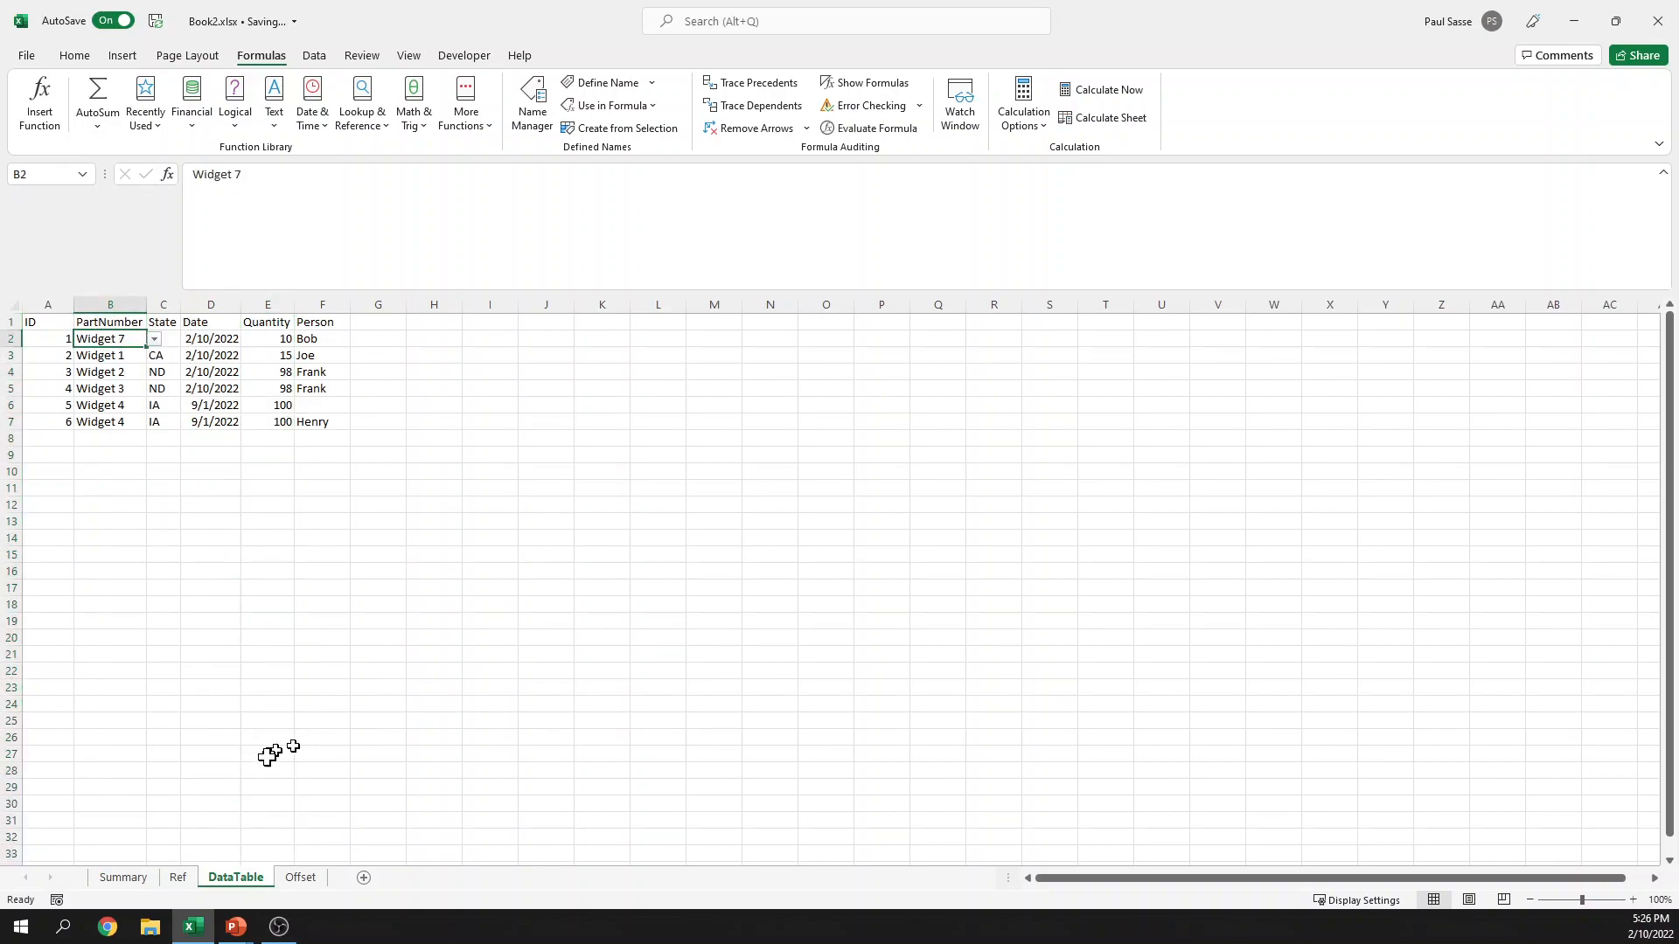
pyautogui.click(133, 877)
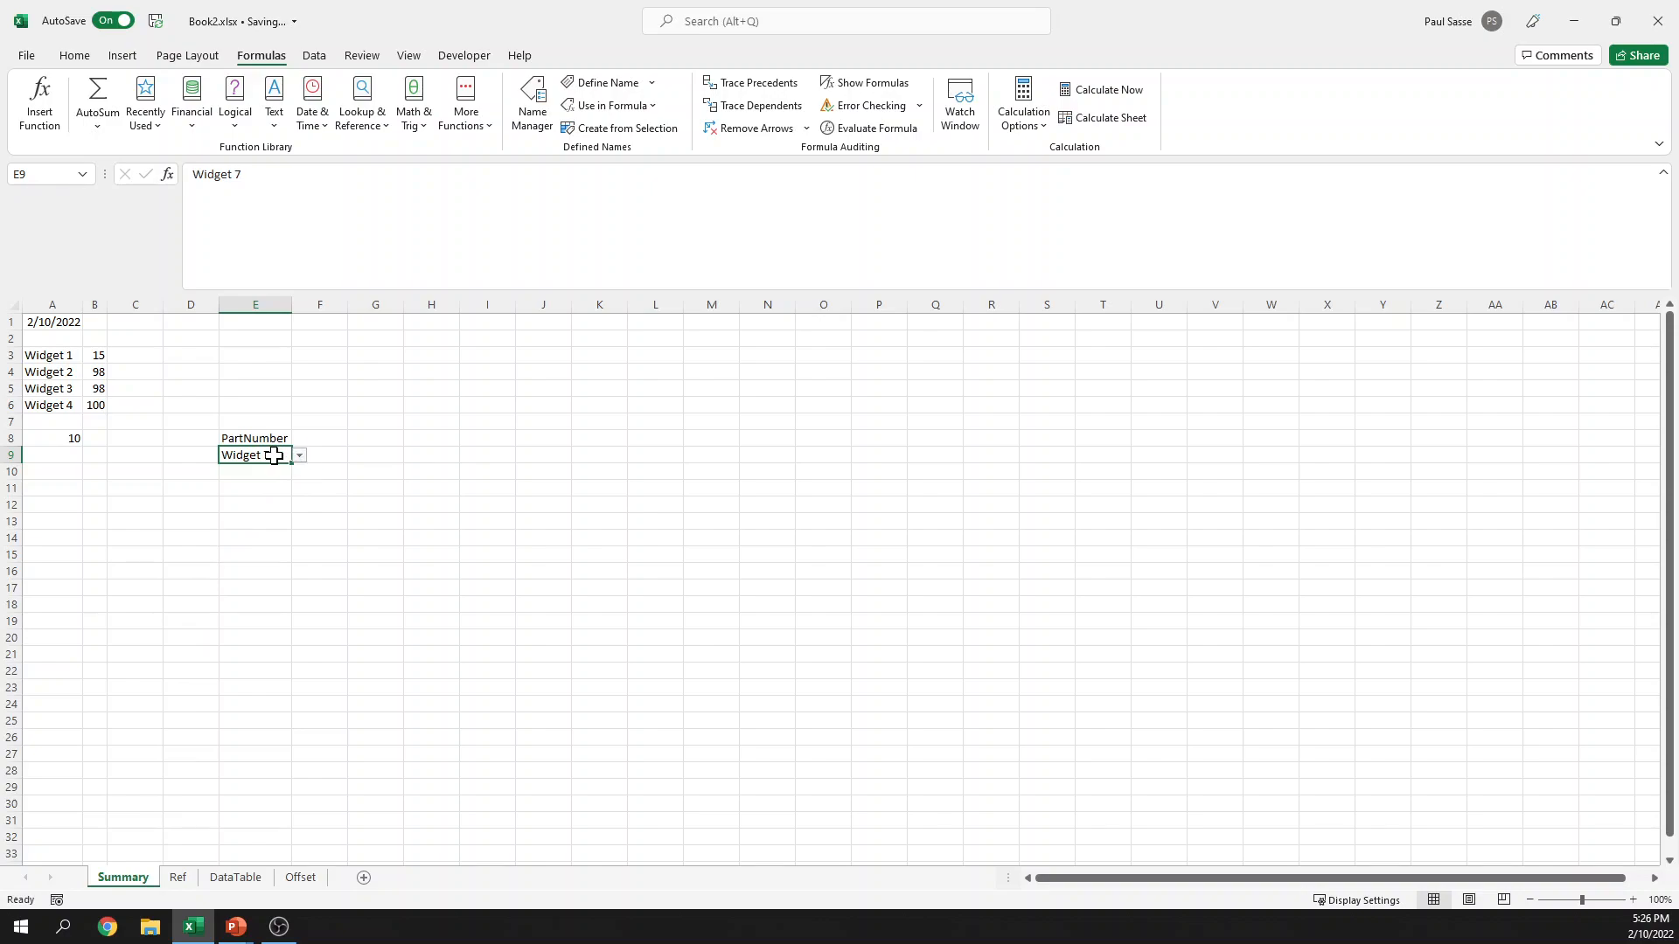
# Step: Try to set the list validation source of E9 on the Summary sheet to =partnumber and to =partname
pyautogui.click(314, 57)
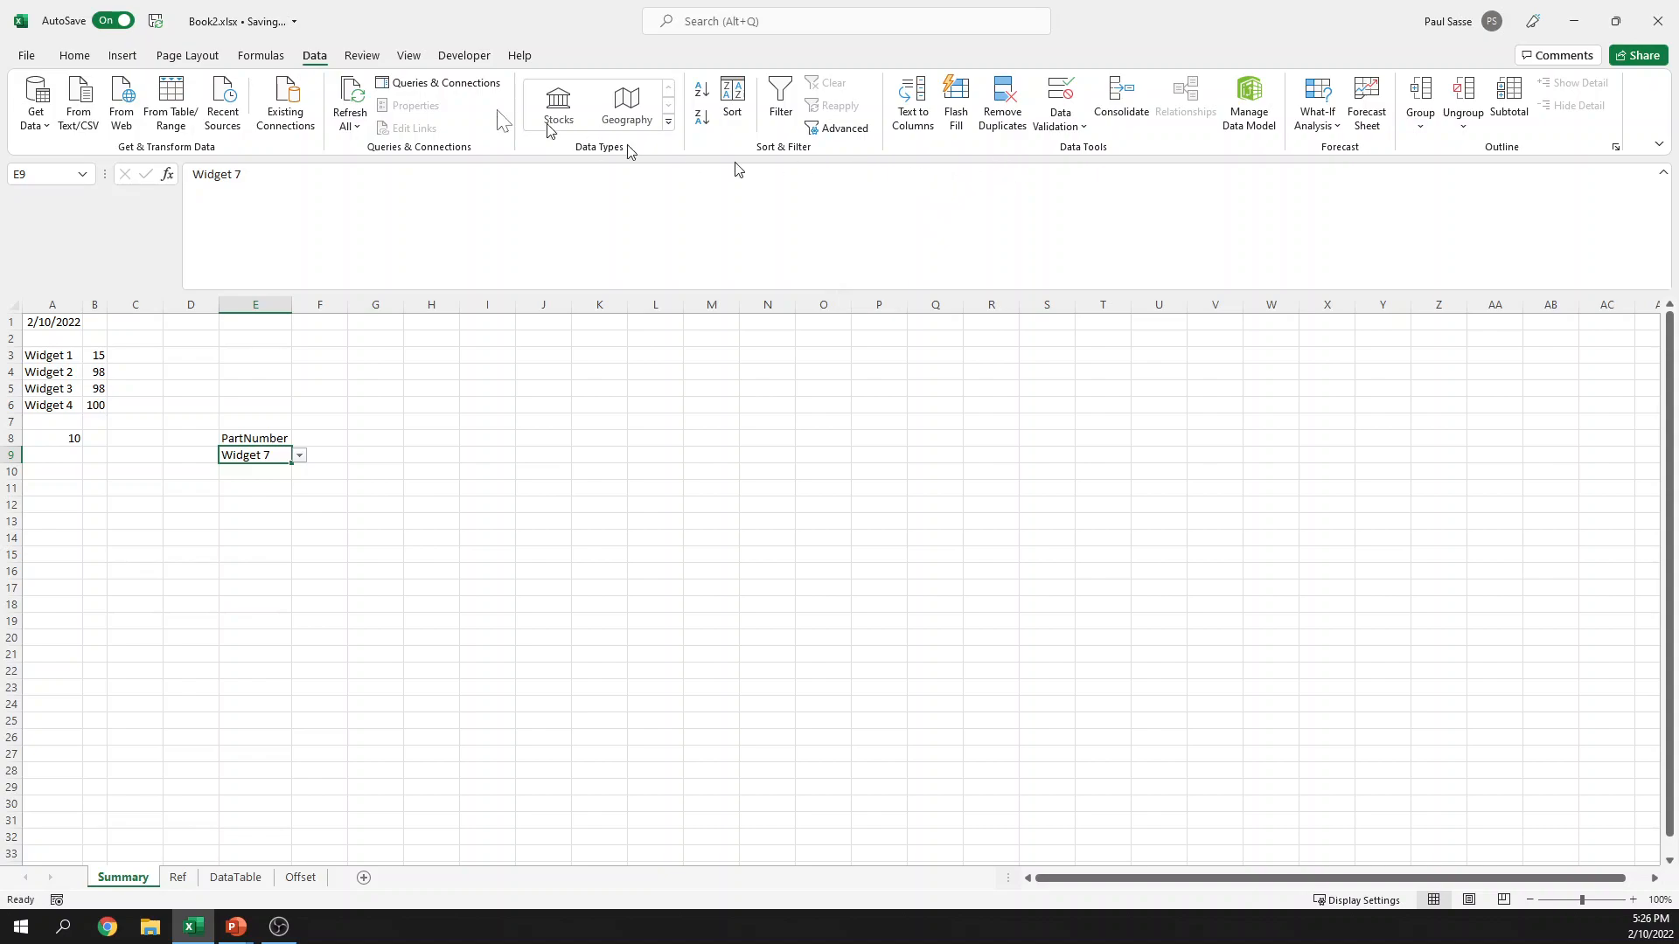
pyautogui.click(261, 55)
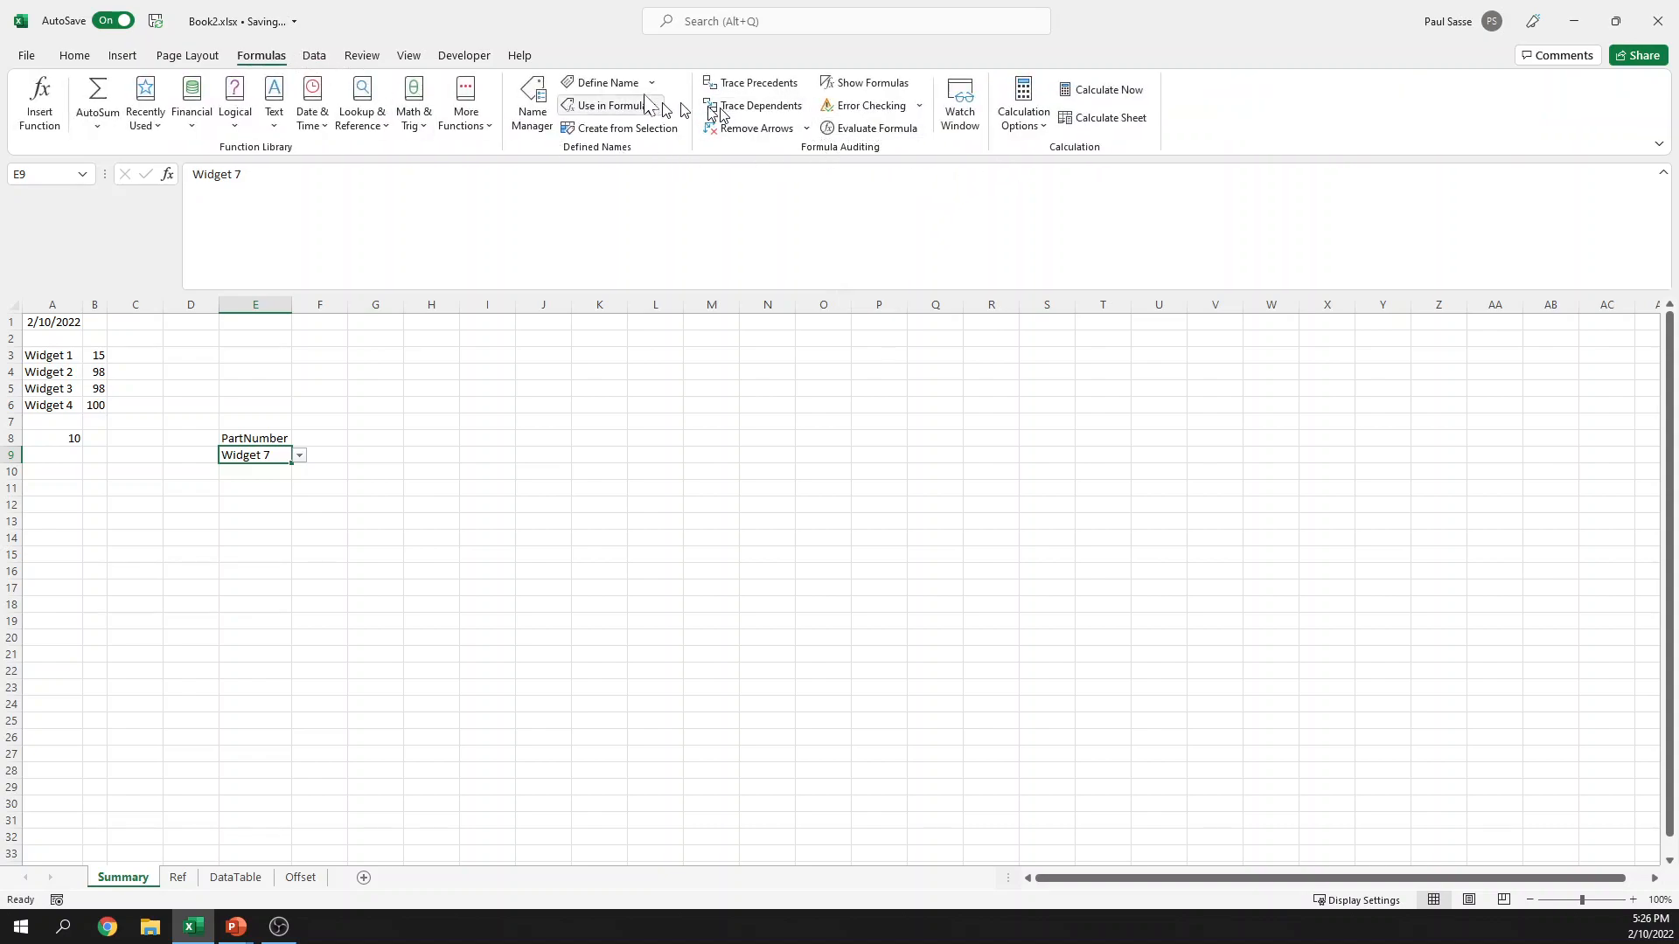
pyautogui.click(314, 55)
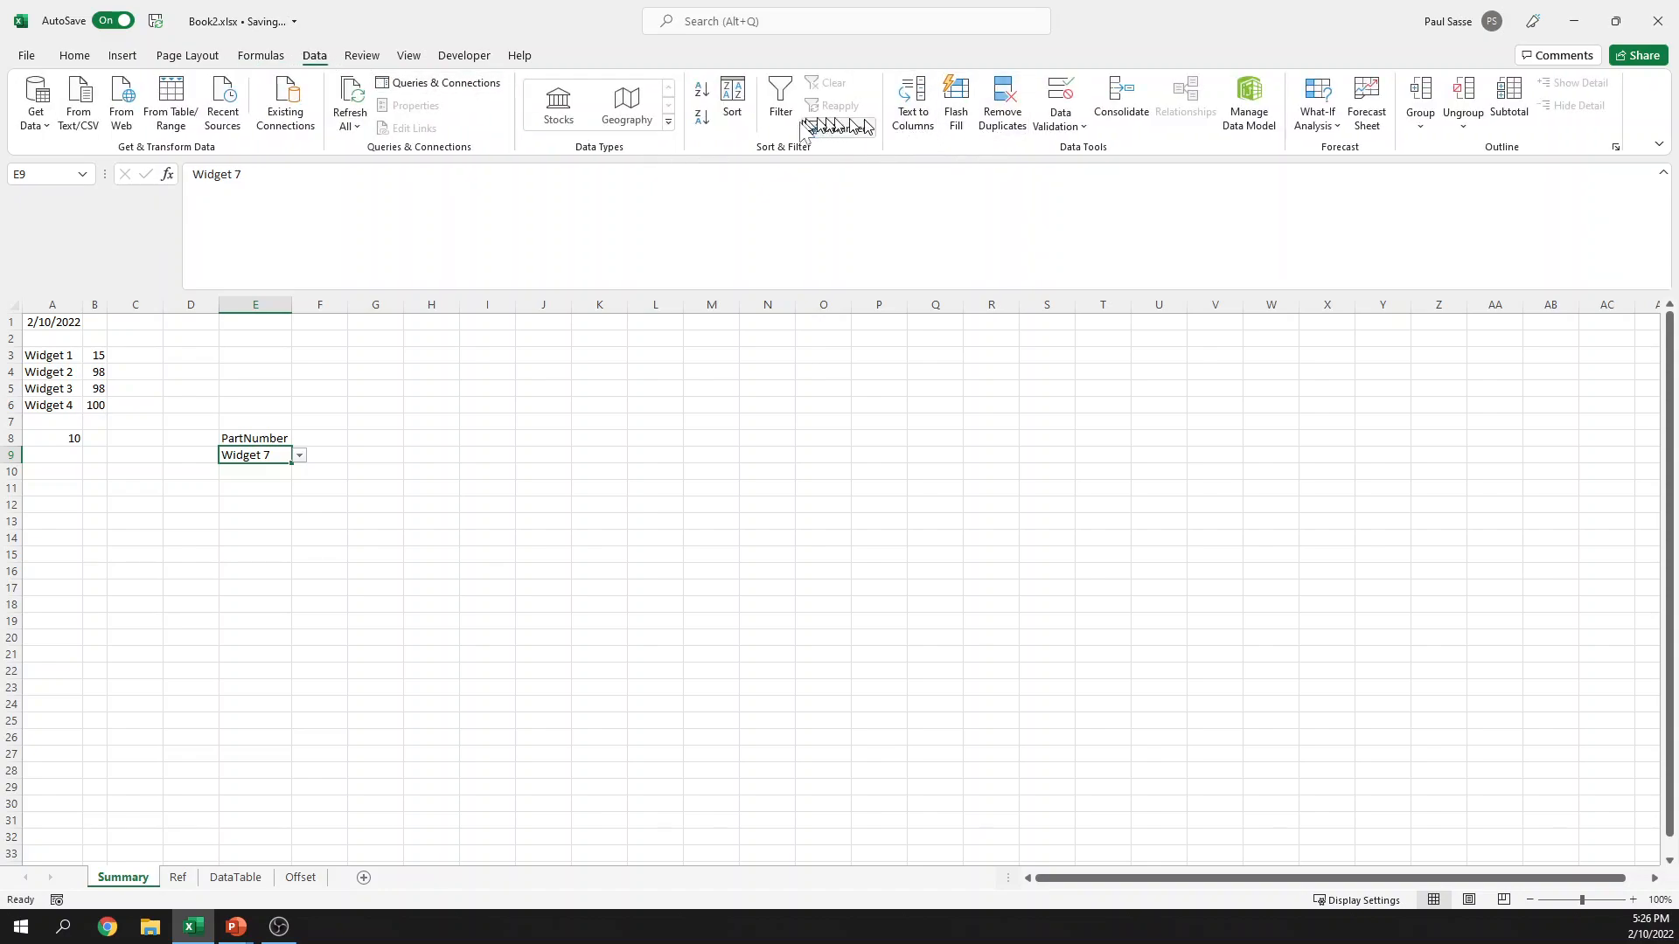
pyautogui.click(1073, 127)
pyautogui.click(1103, 152)
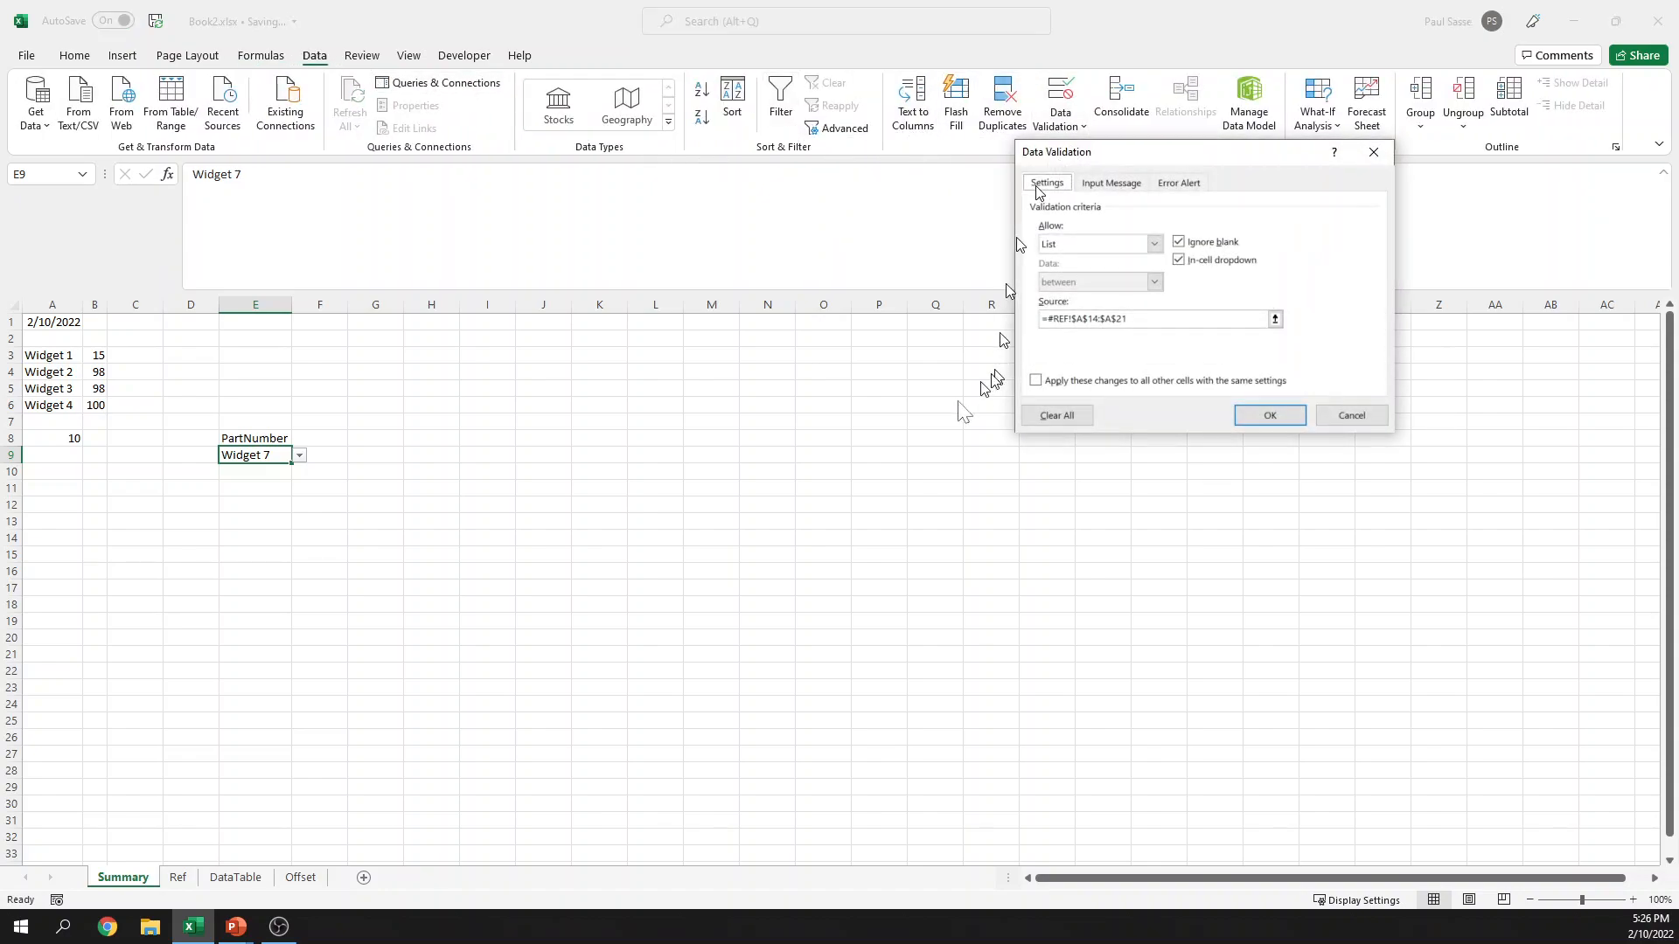
pyautogui.click(1135, 318)
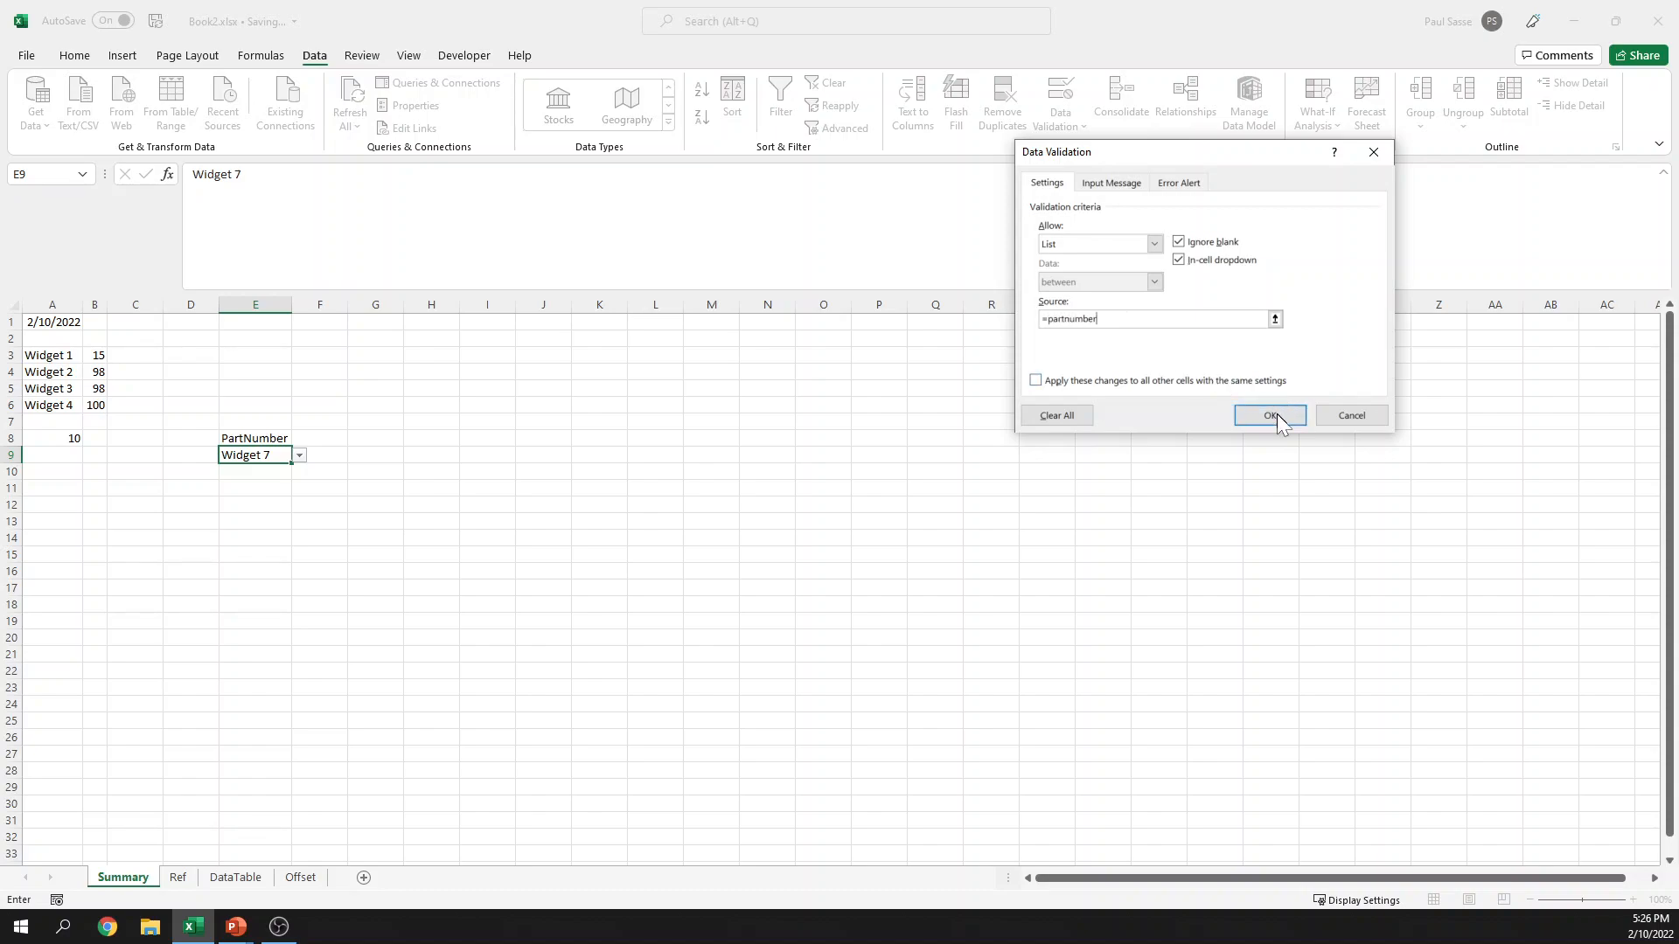
pyautogui.click(1275, 416)
pyautogui.click(852, 512)
pyautogui.click(1107, 319)
pyautogui.click(1287, 417)
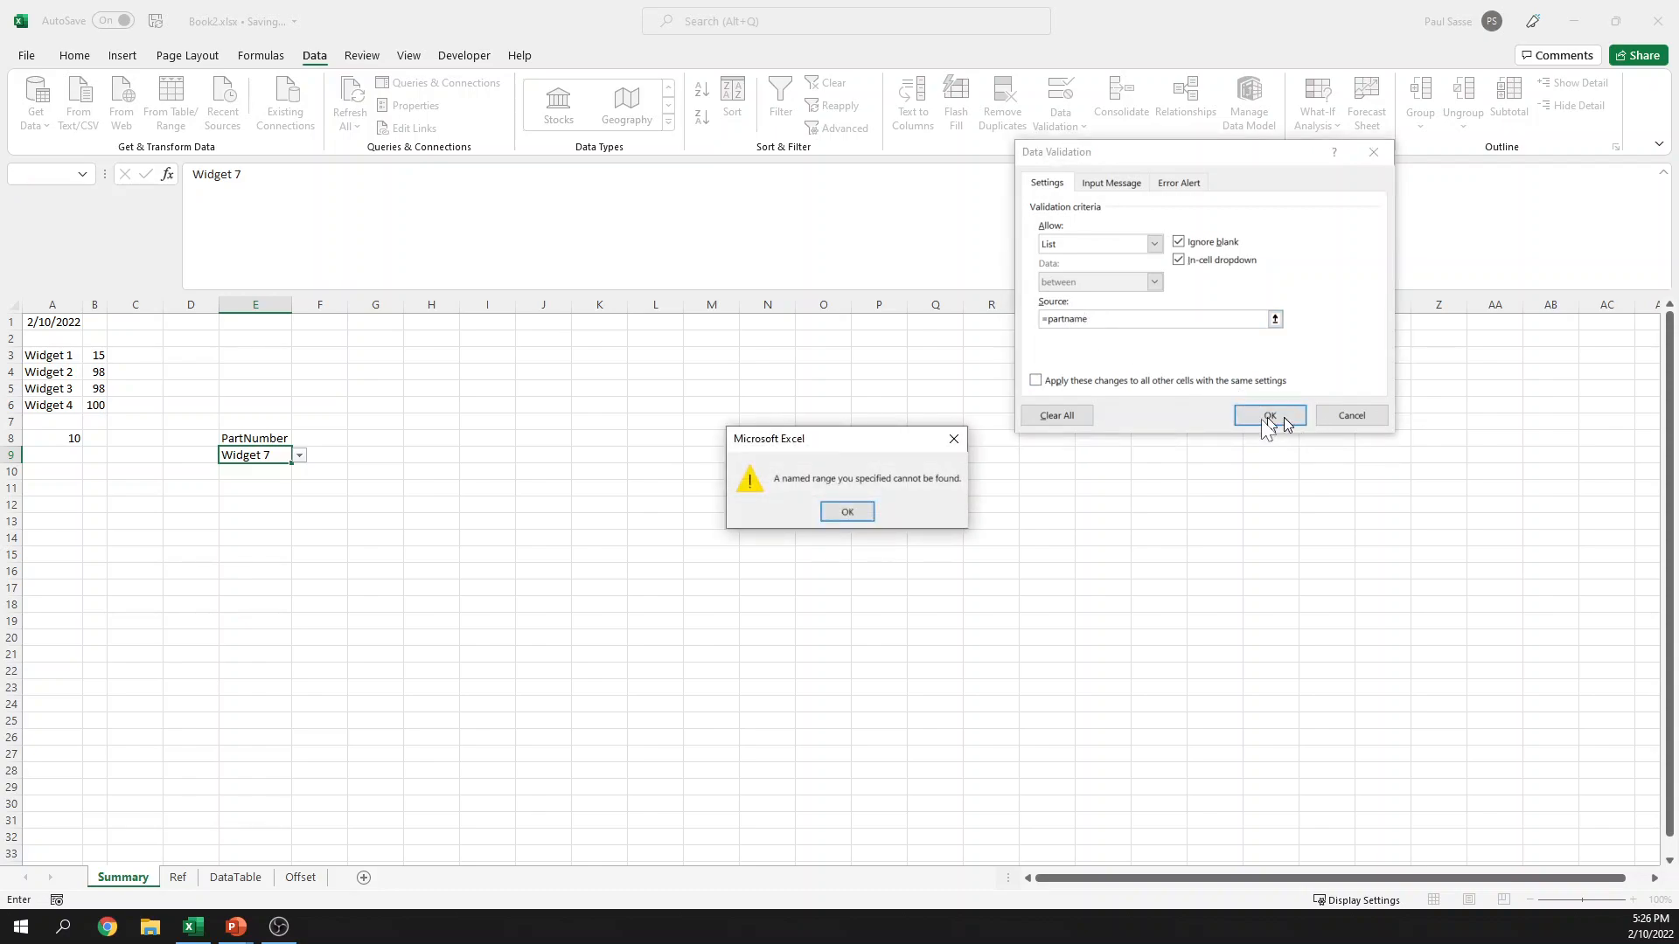
pyautogui.click(868, 515)
pyautogui.click(1334, 416)
# Step: Define the workbook name partNumber from B2 of the Ref sheet as =offset(Ref!$B$2,0,0,counta(Ref!$B:$B)-1,1)
pyautogui.click(234, 877)
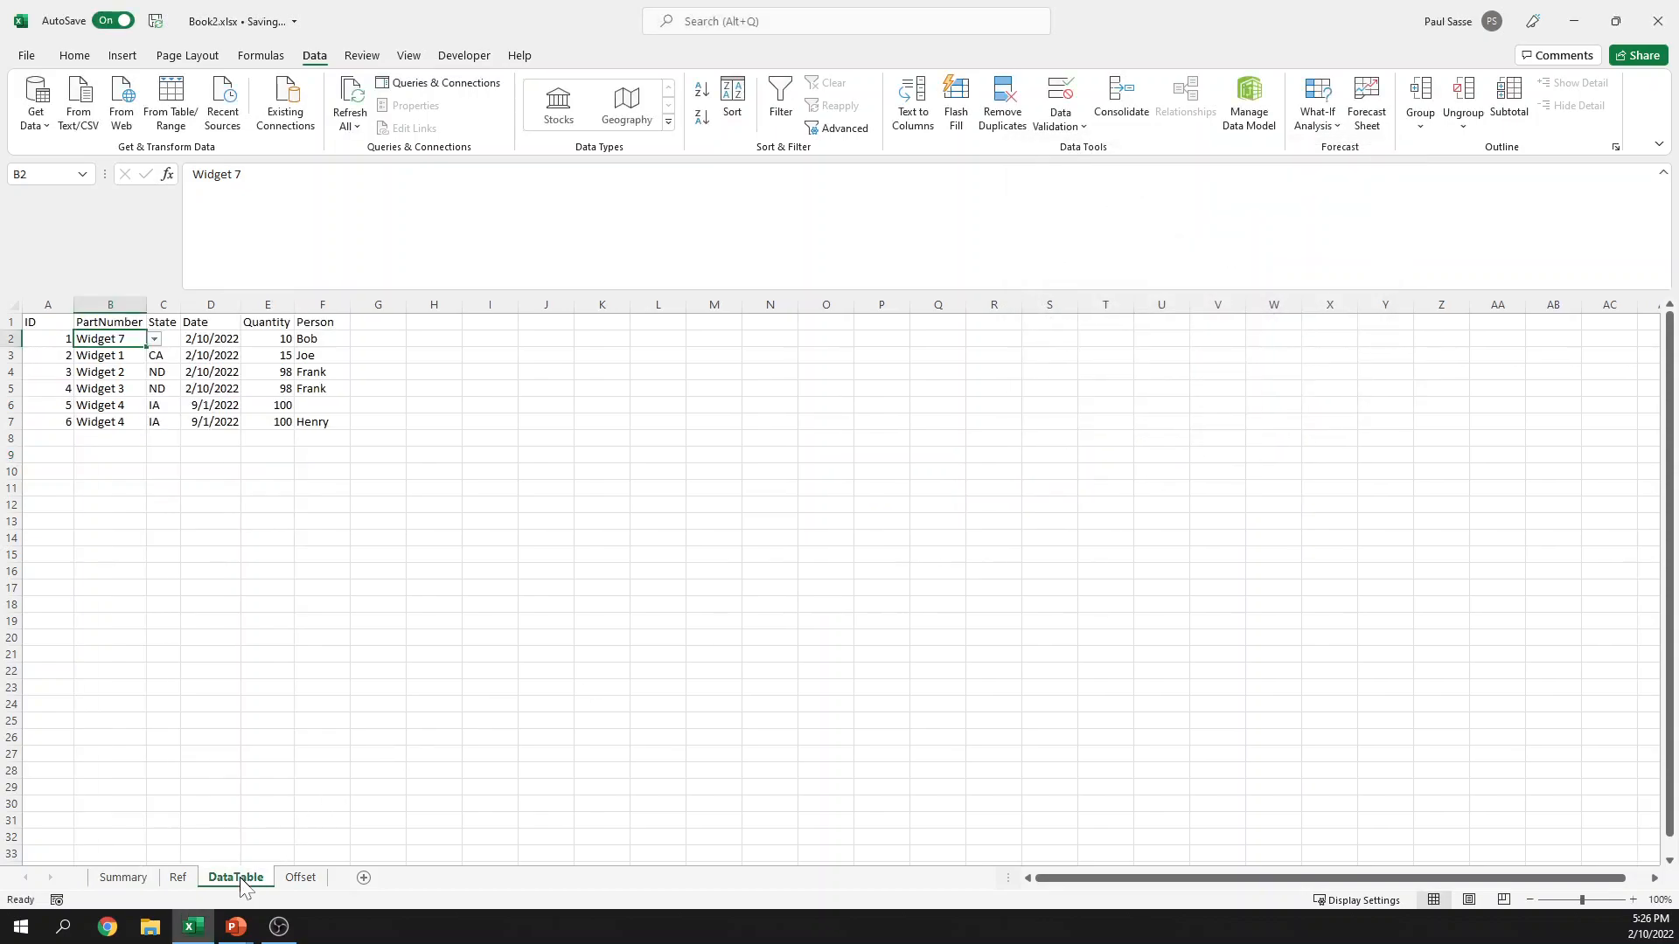
pyautogui.click(180, 877)
pyautogui.click(98, 340)
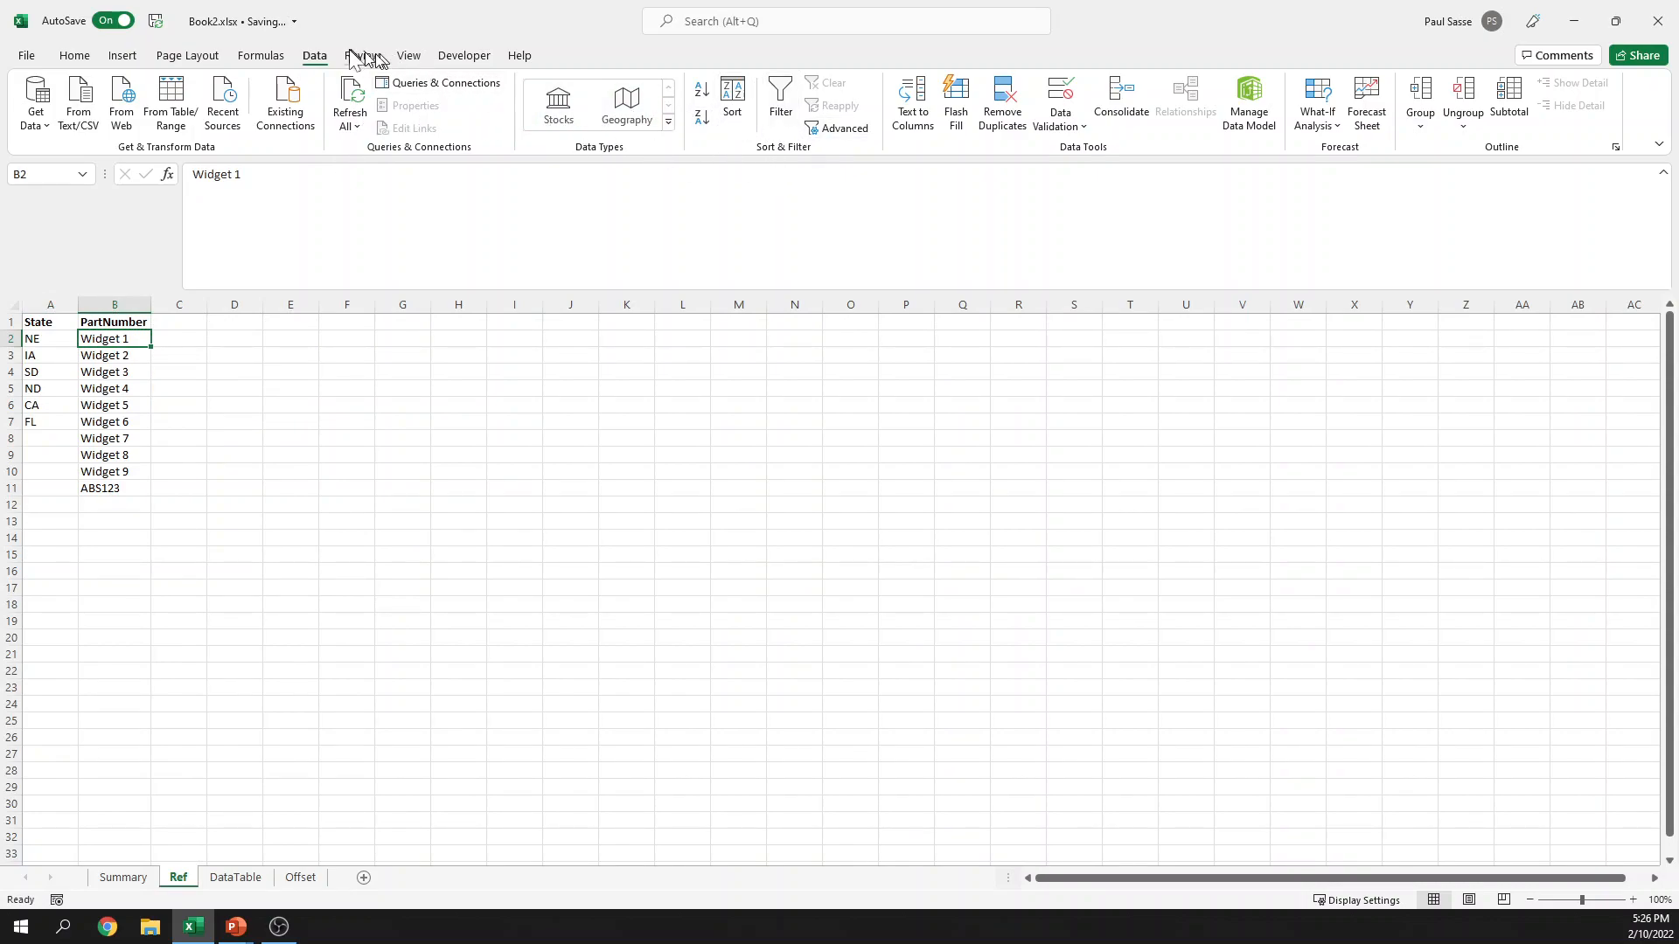
pyautogui.click(263, 55)
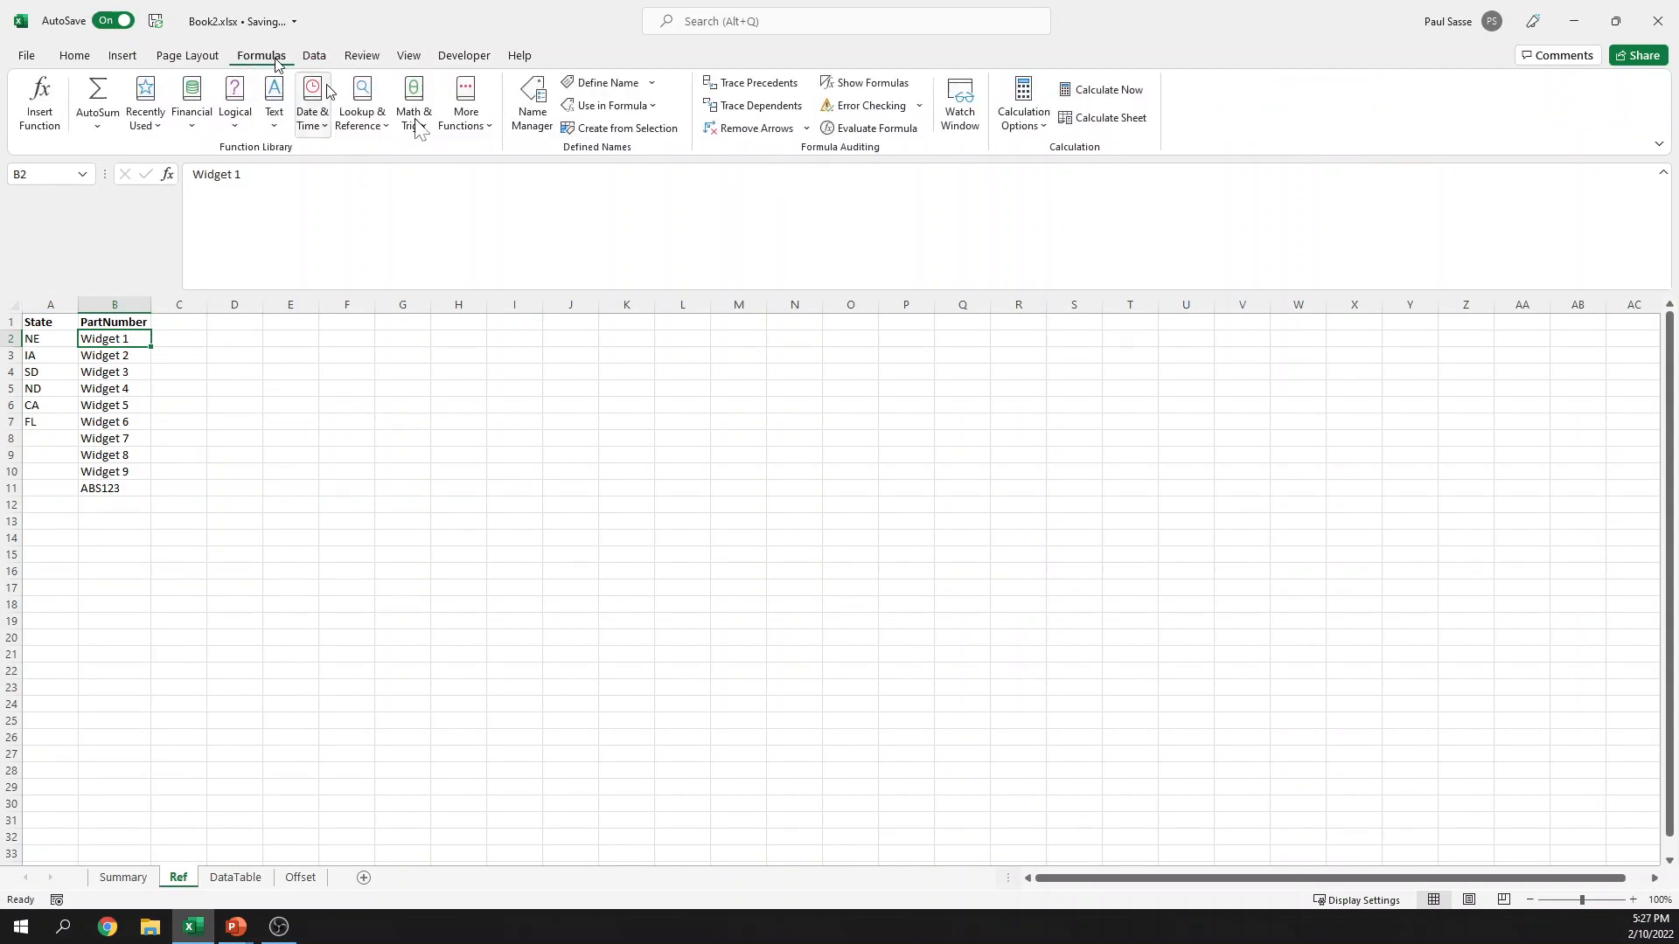
pyautogui.click(647, 83)
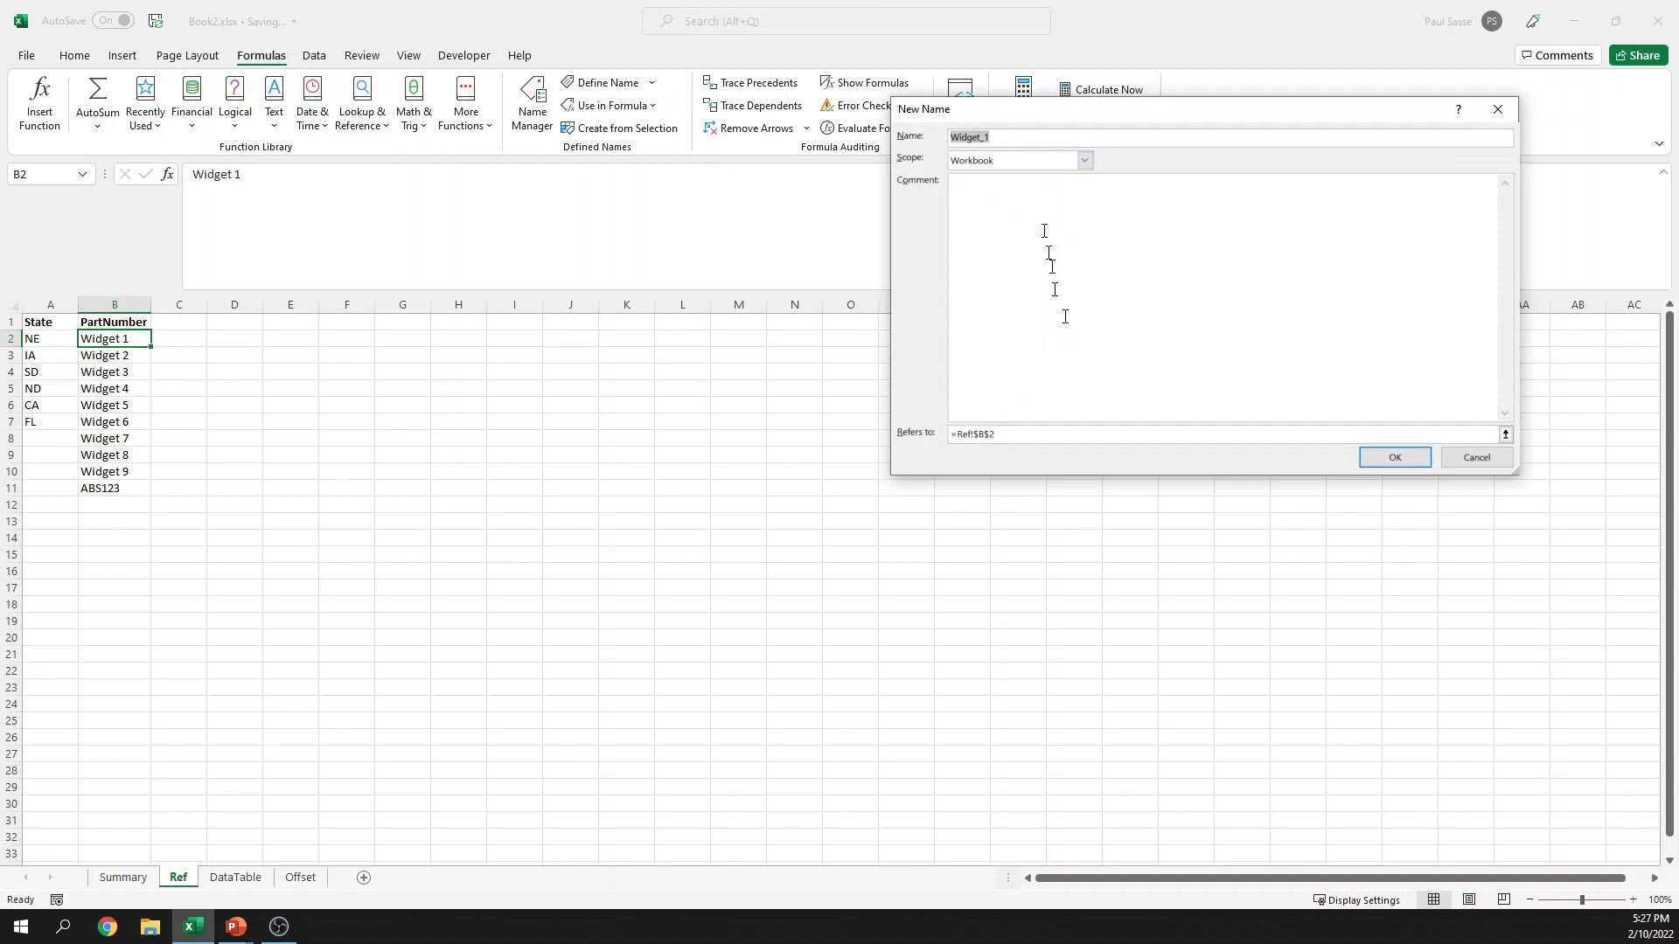
pyautogui.write('partNumber')
pyautogui.click(955, 434)
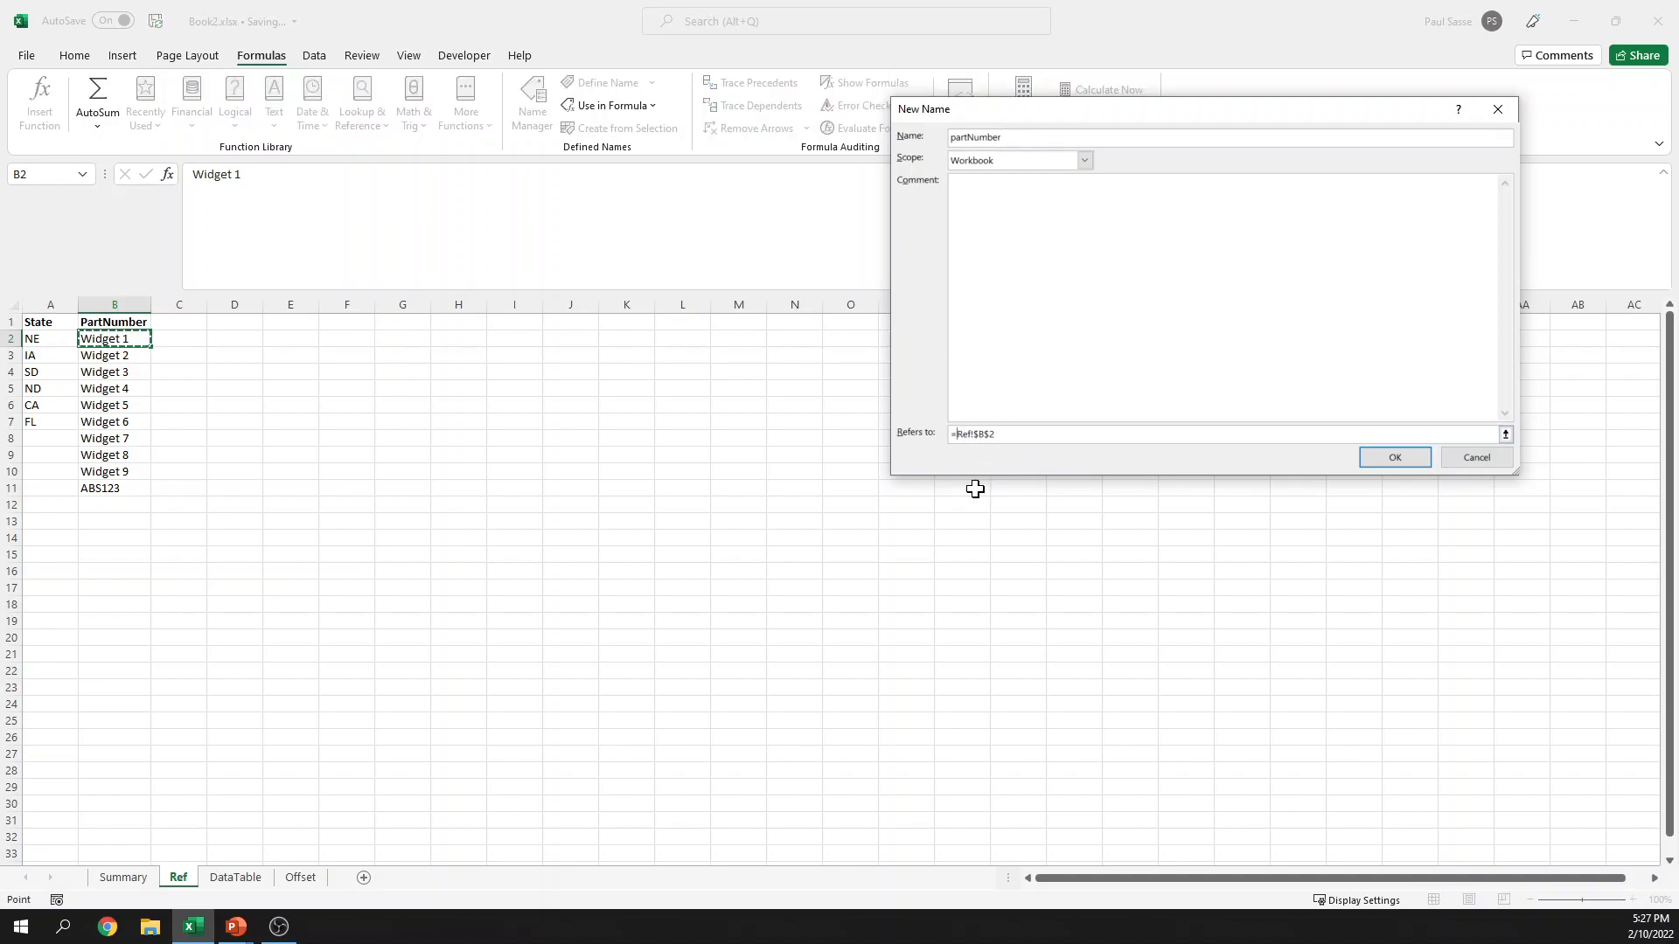
pyautogui.write('offset(')
pyautogui.click(1063, 434)
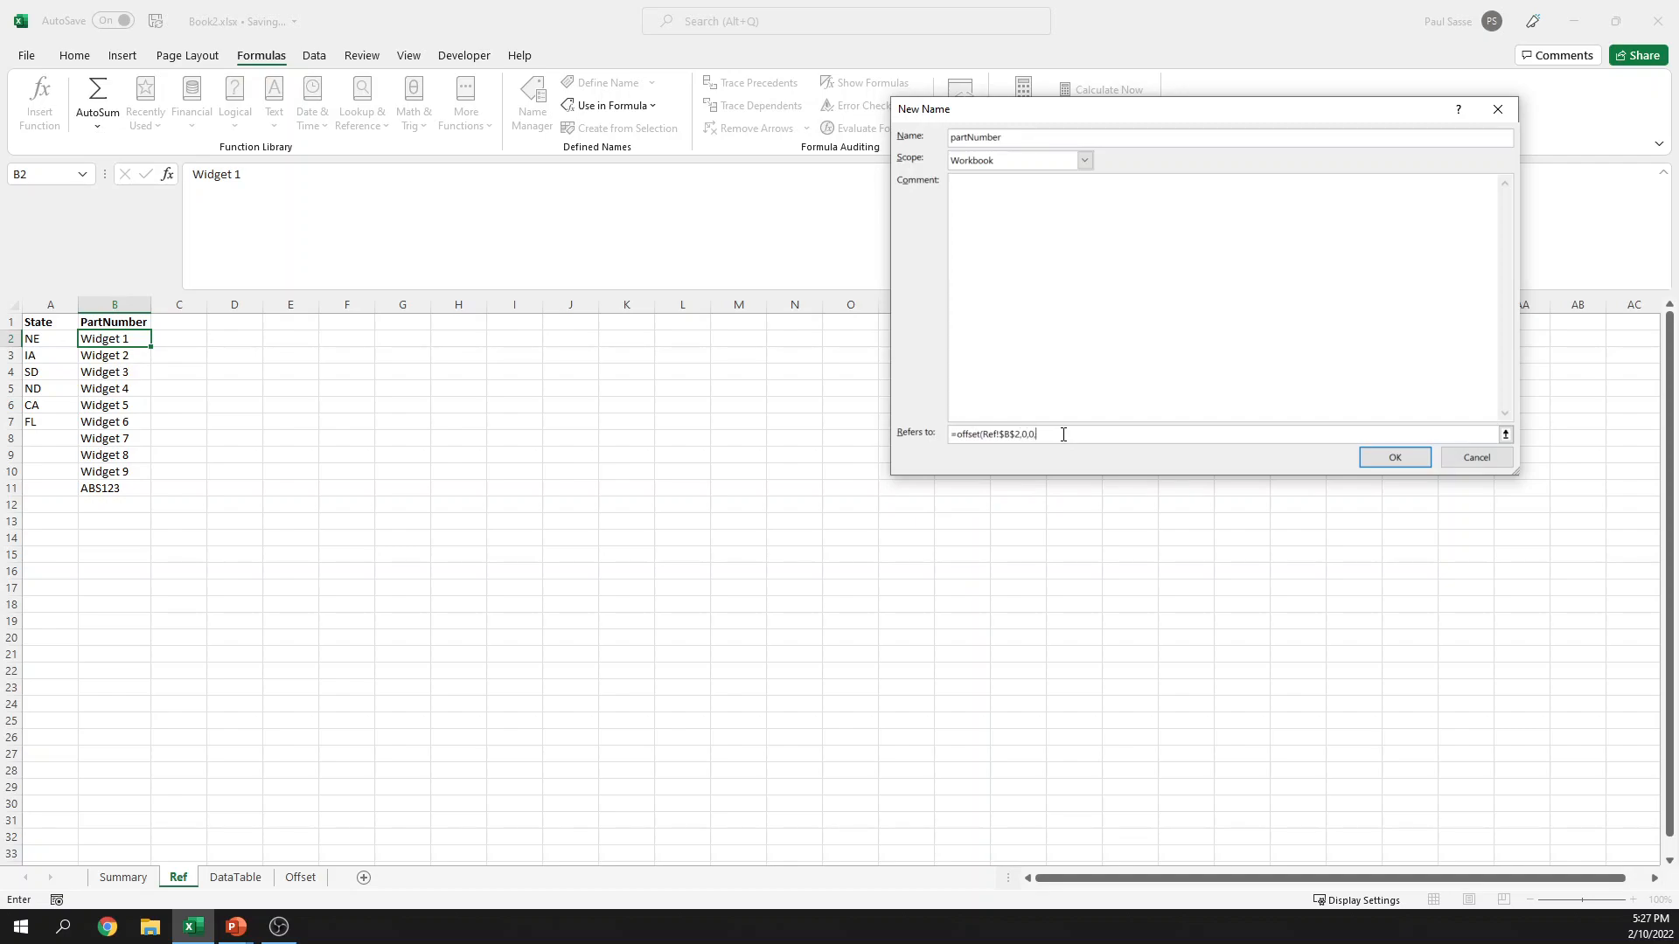
pyautogui.write(',0,0,counta(')
pyautogui.click(119, 298)
pyautogui.write(')-1,1)')
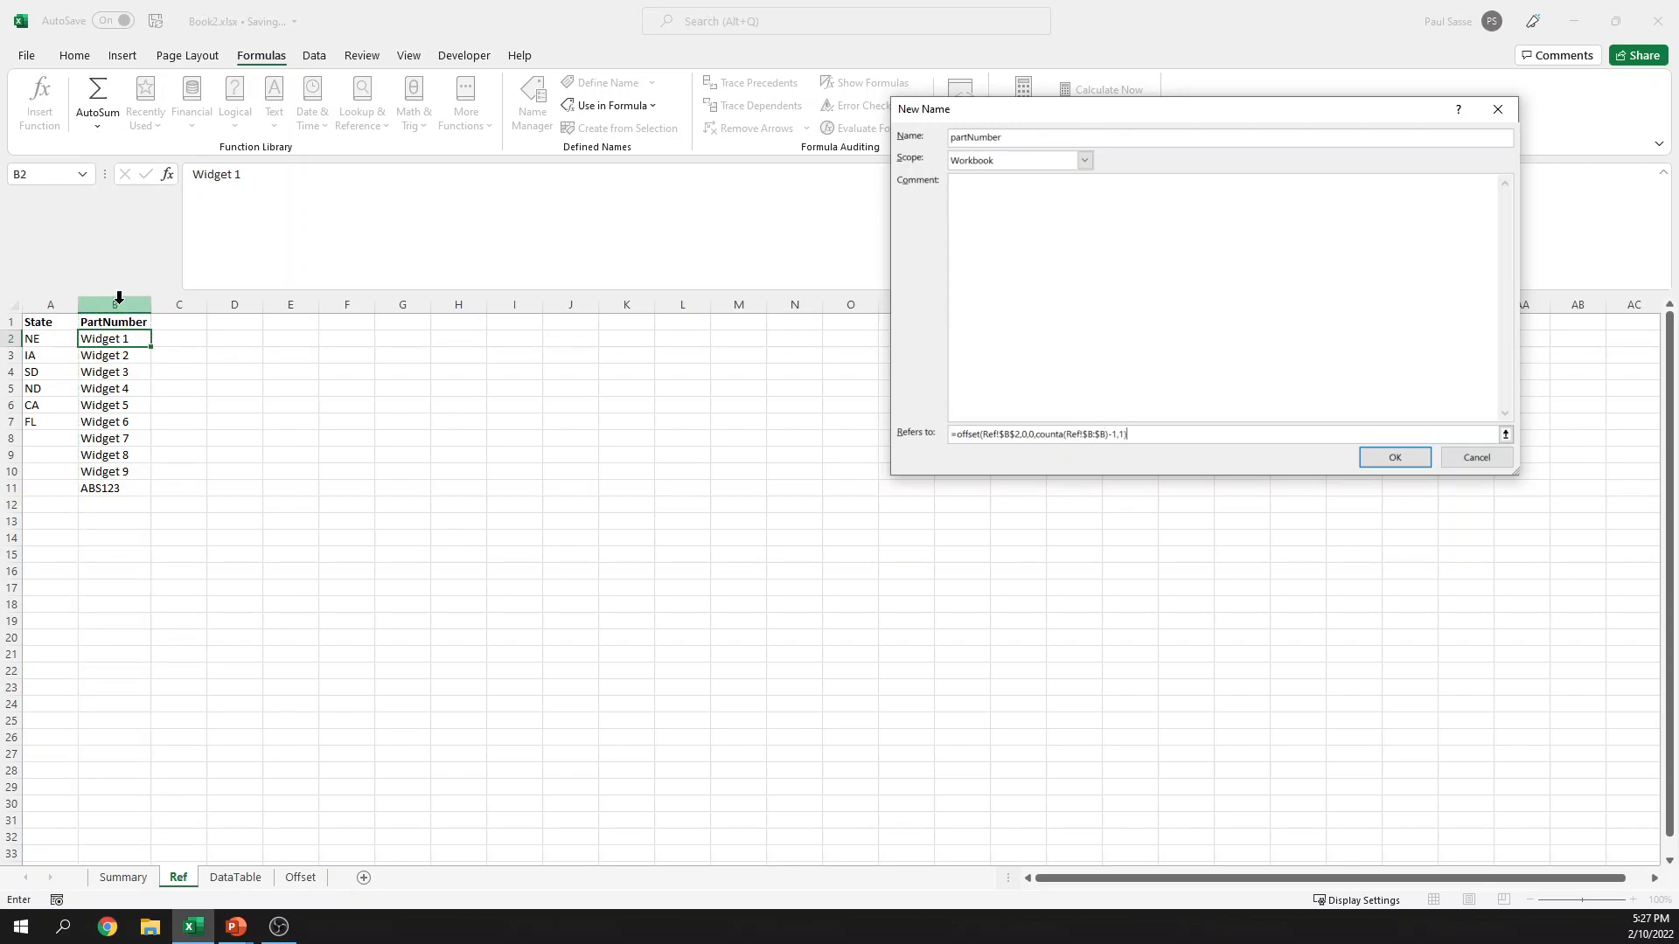
pyautogui.click(1399, 457)
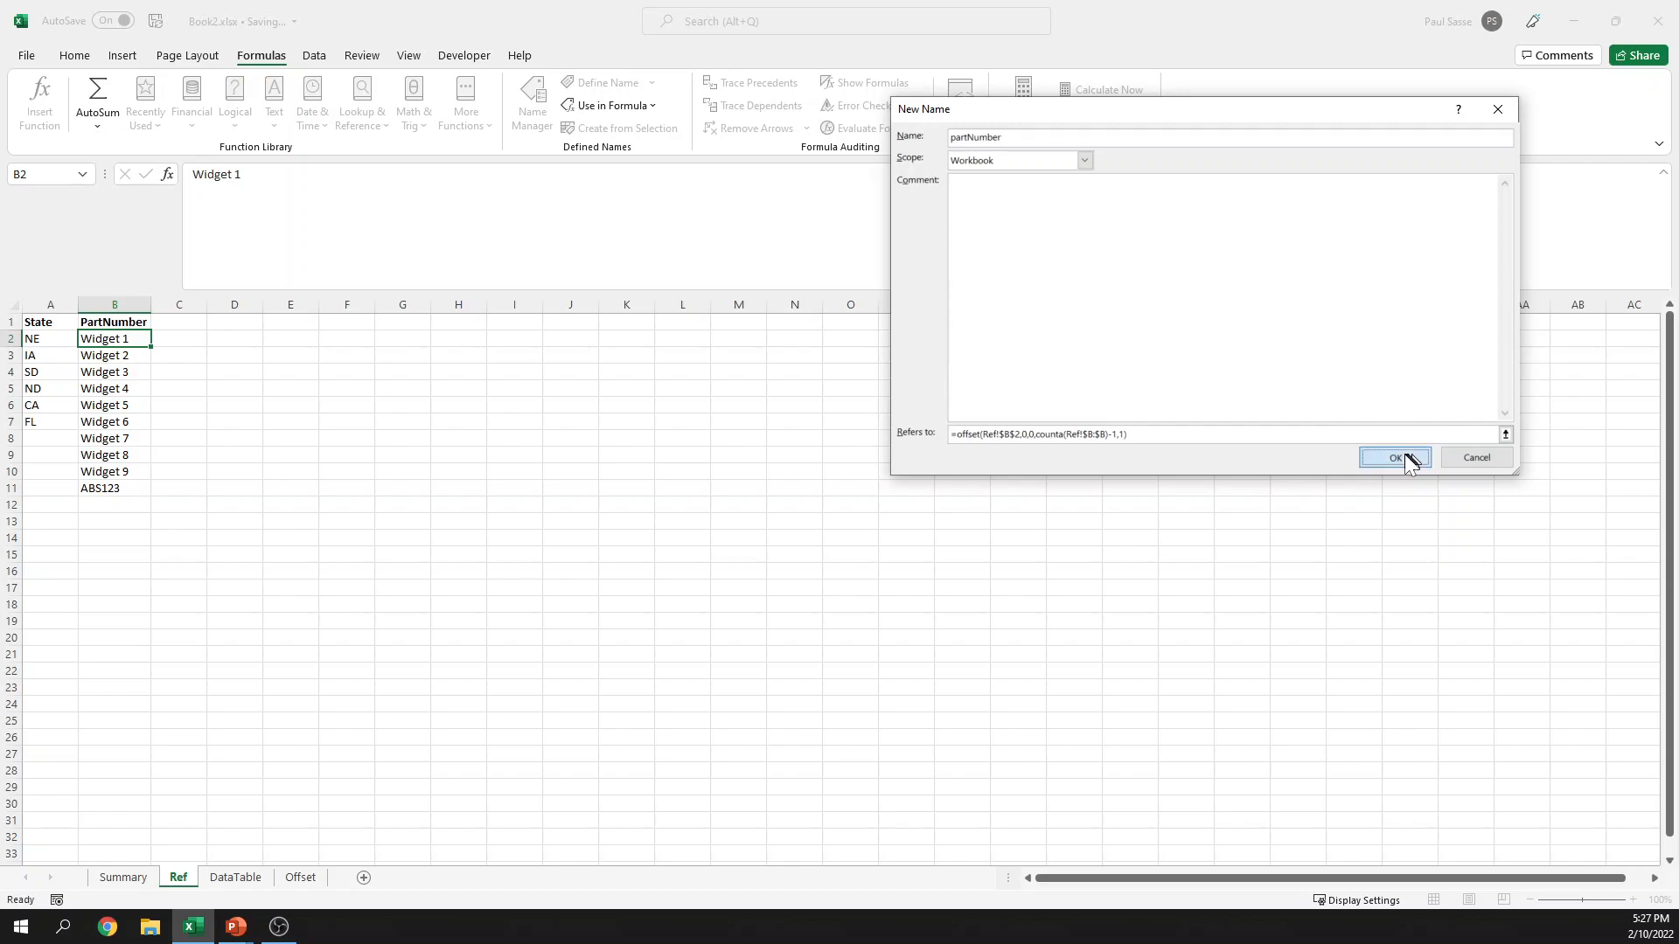
# Step: Go to the named range partNumber on the Ref sheet to check which cells it covers
pyautogui.press('F5')
pyautogui.write('partnumber')
pyautogui.press('Return')
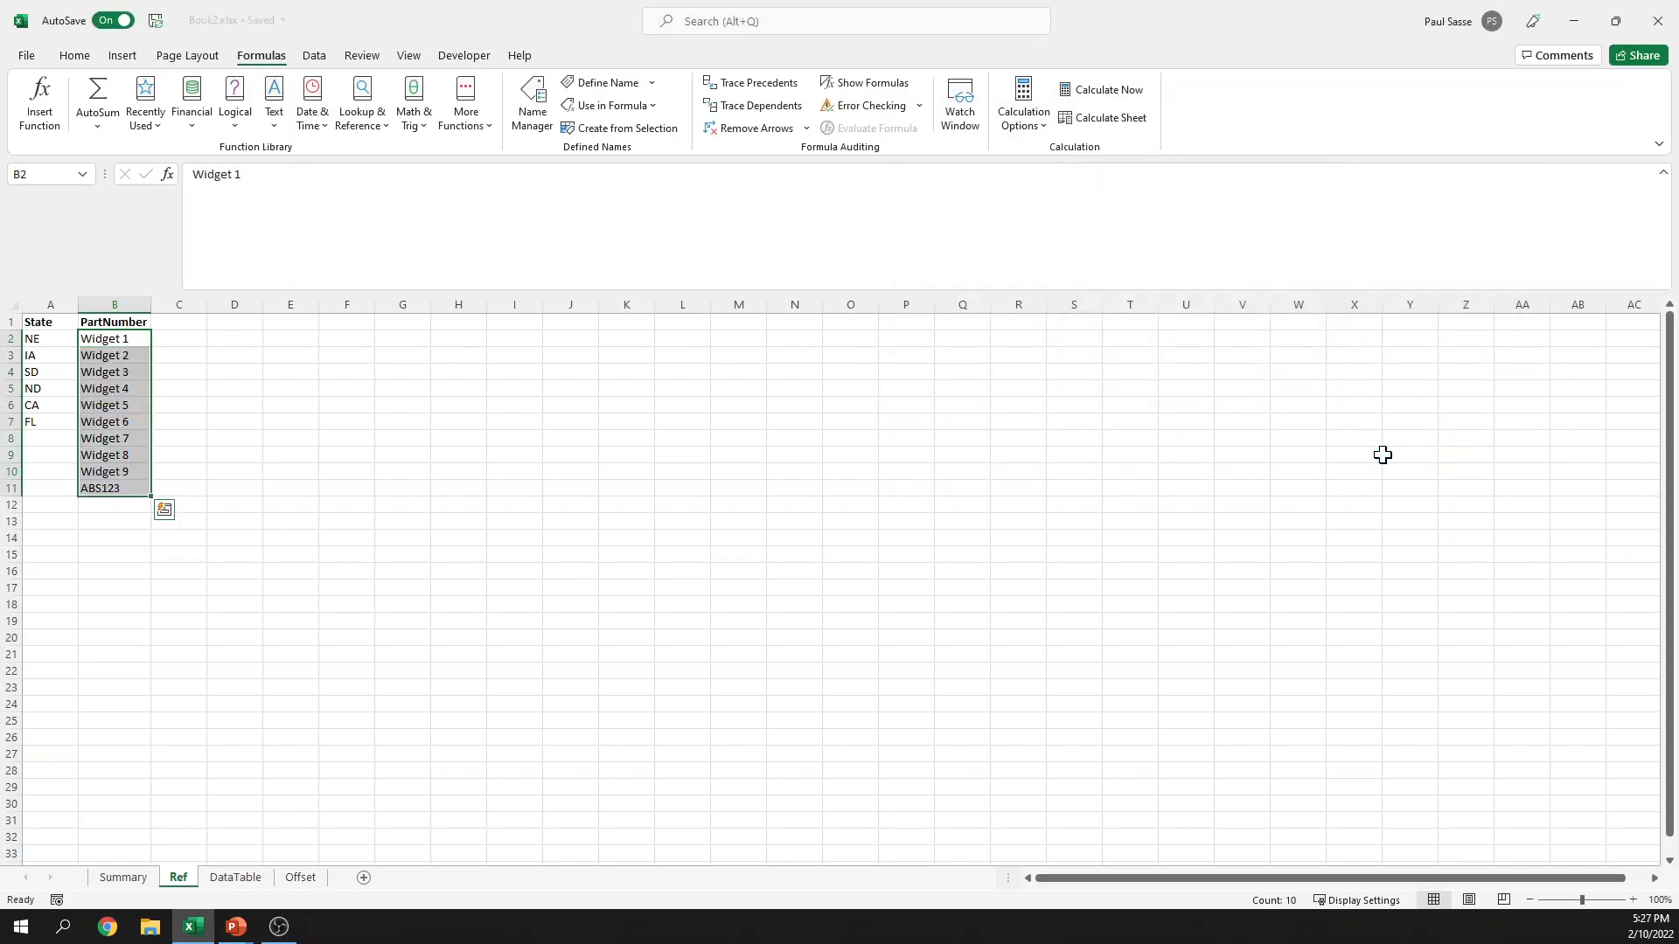
# Step: Set the list validation source of E9 on the Summary sheet to =partnumber
pyautogui.click(123, 877)
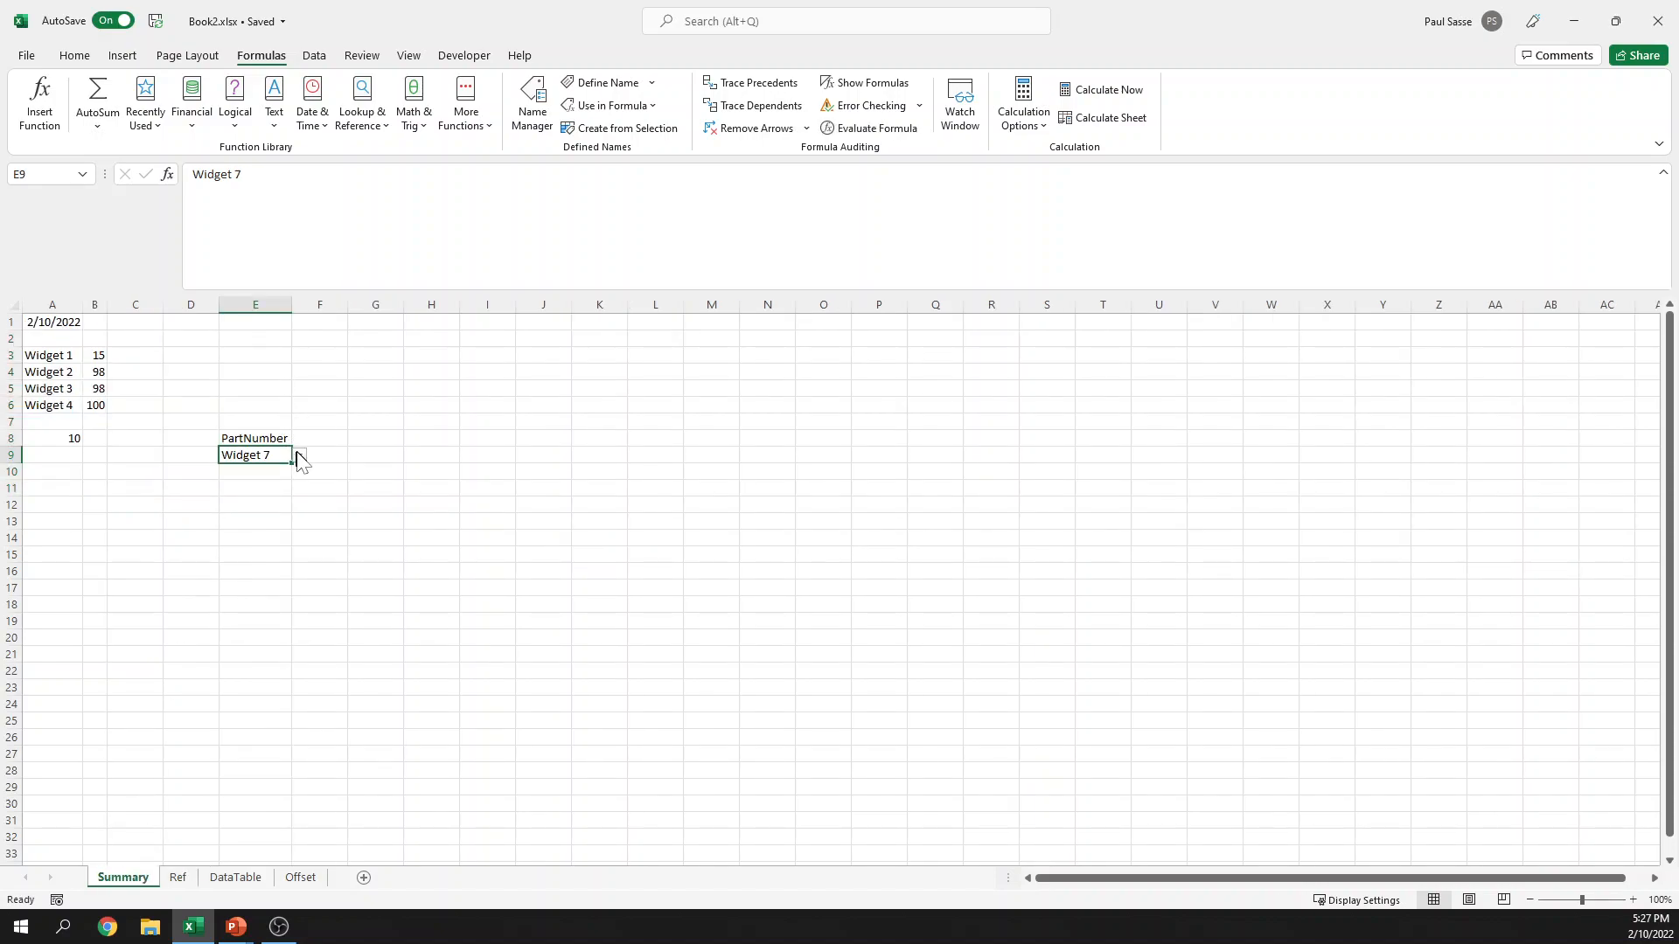
pyautogui.click(271, 488)
pyautogui.click(266, 459)
pyautogui.click(316, 58)
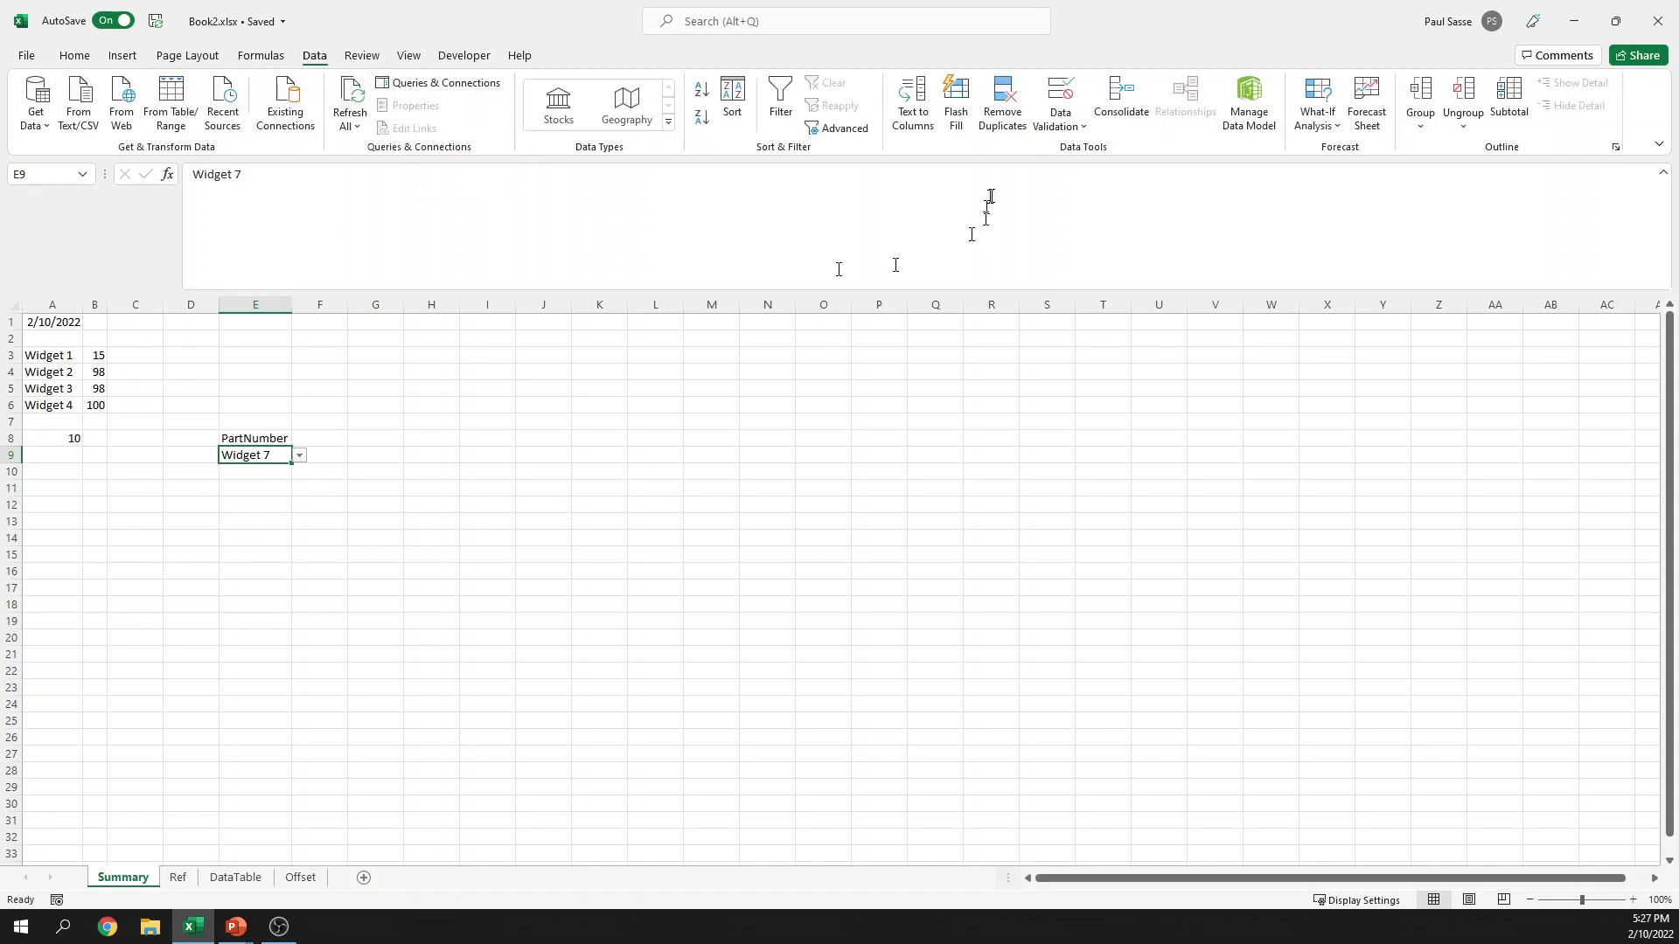
pyautogui.click(1070, 126)
pyautogui.click(1074, 155)
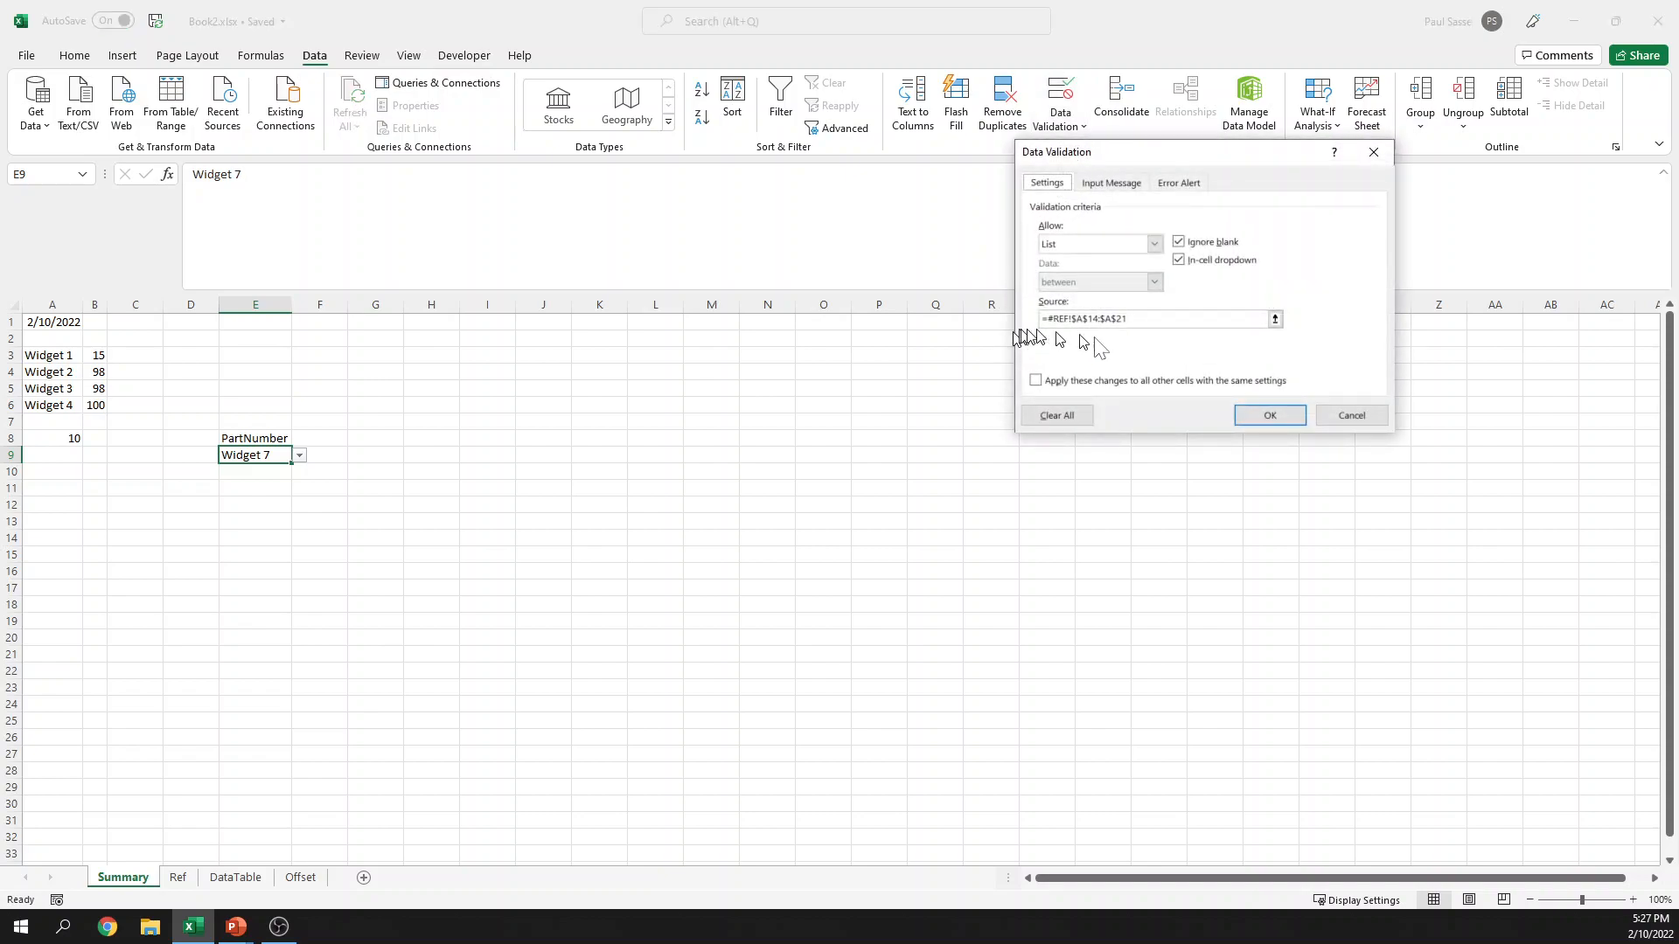
pyautogui.click(1145, 320)
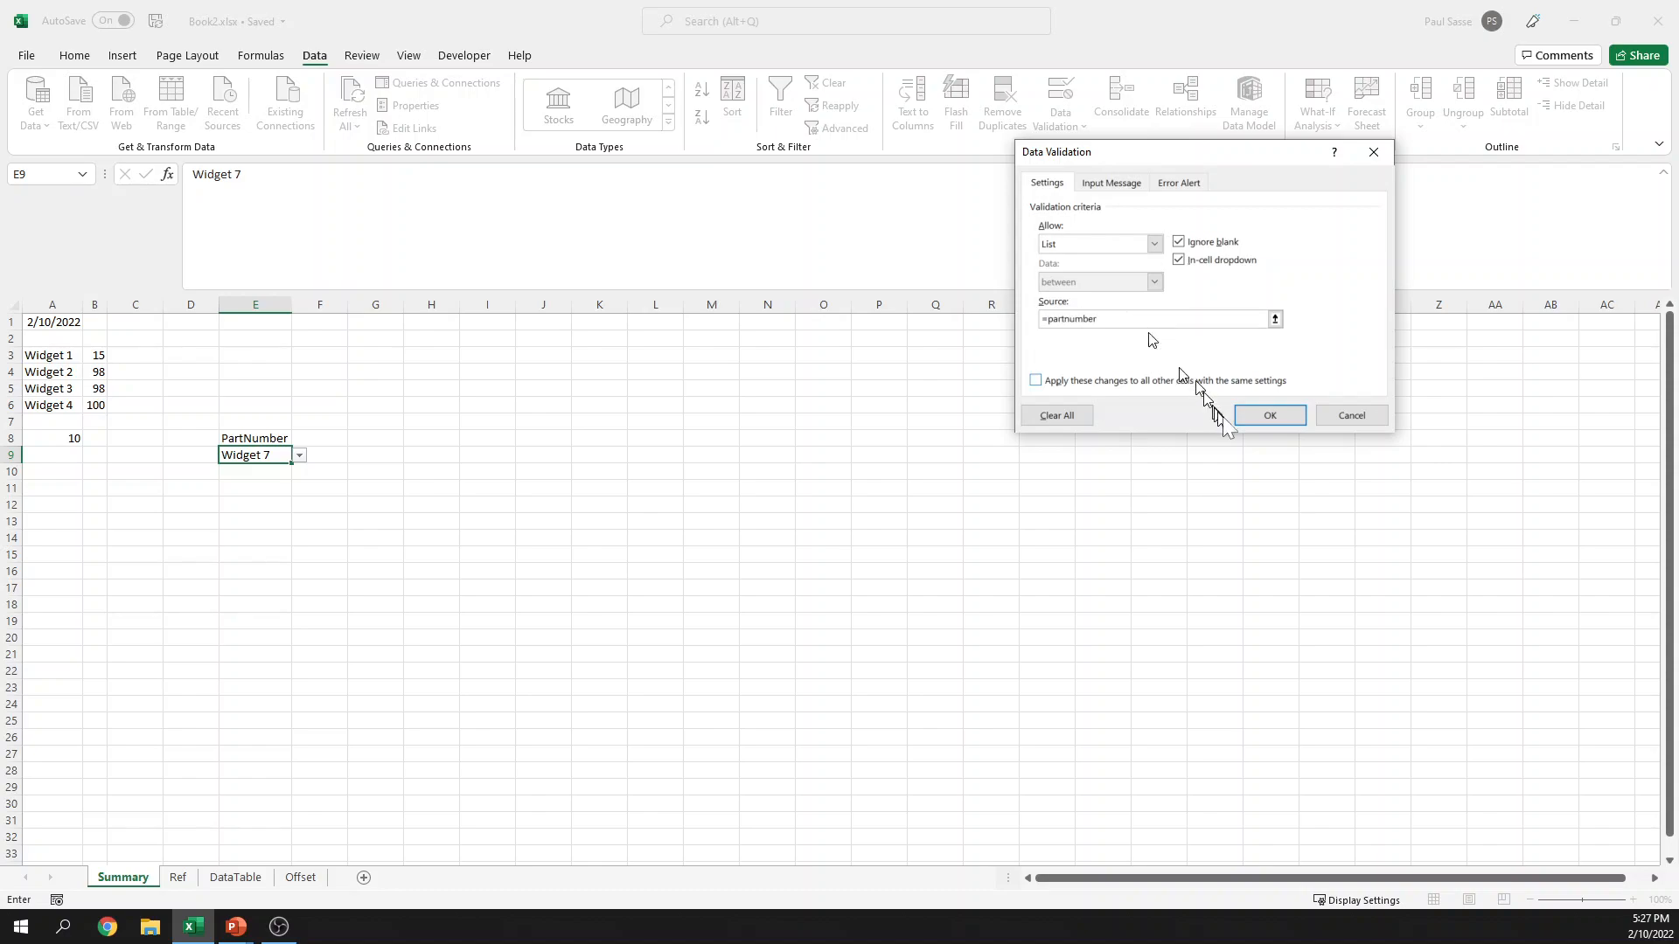
pyautogui.click(1270, 415)
# Step: Test the E9 dropdown with Widget 4 and Widget 6, checking the DSUM formula in A8
pyautogui.click(302, 456)
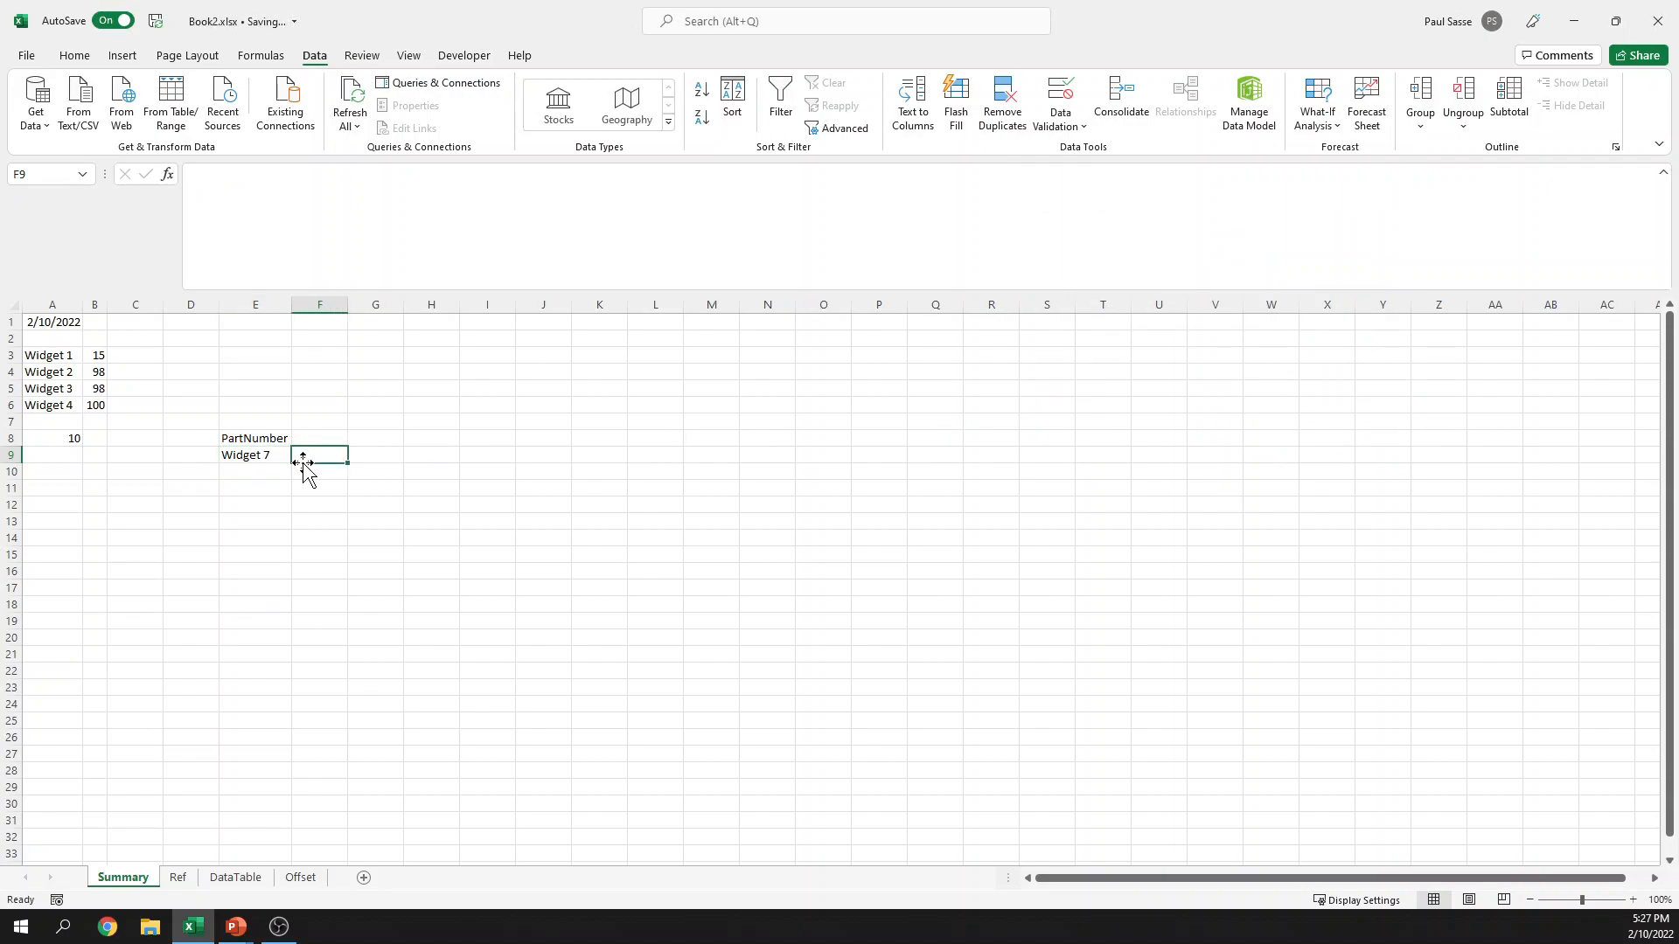
pyautogui.click(278, 453)
pyautogui.click(298, 456)
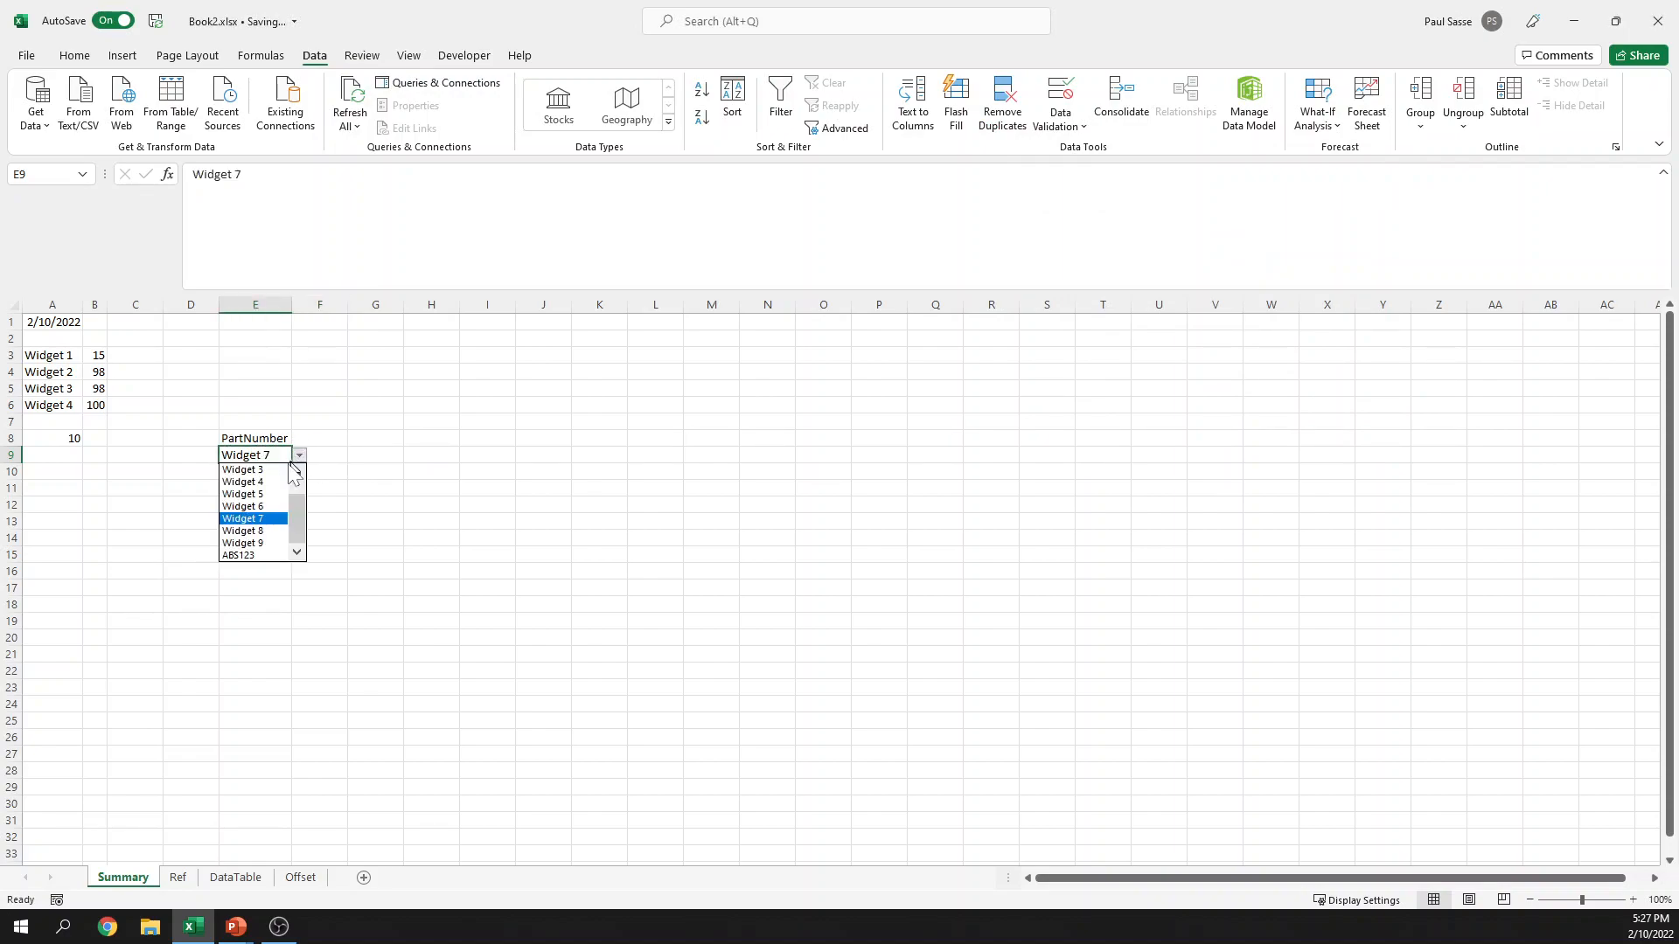
pyautogui.click(264, 482)
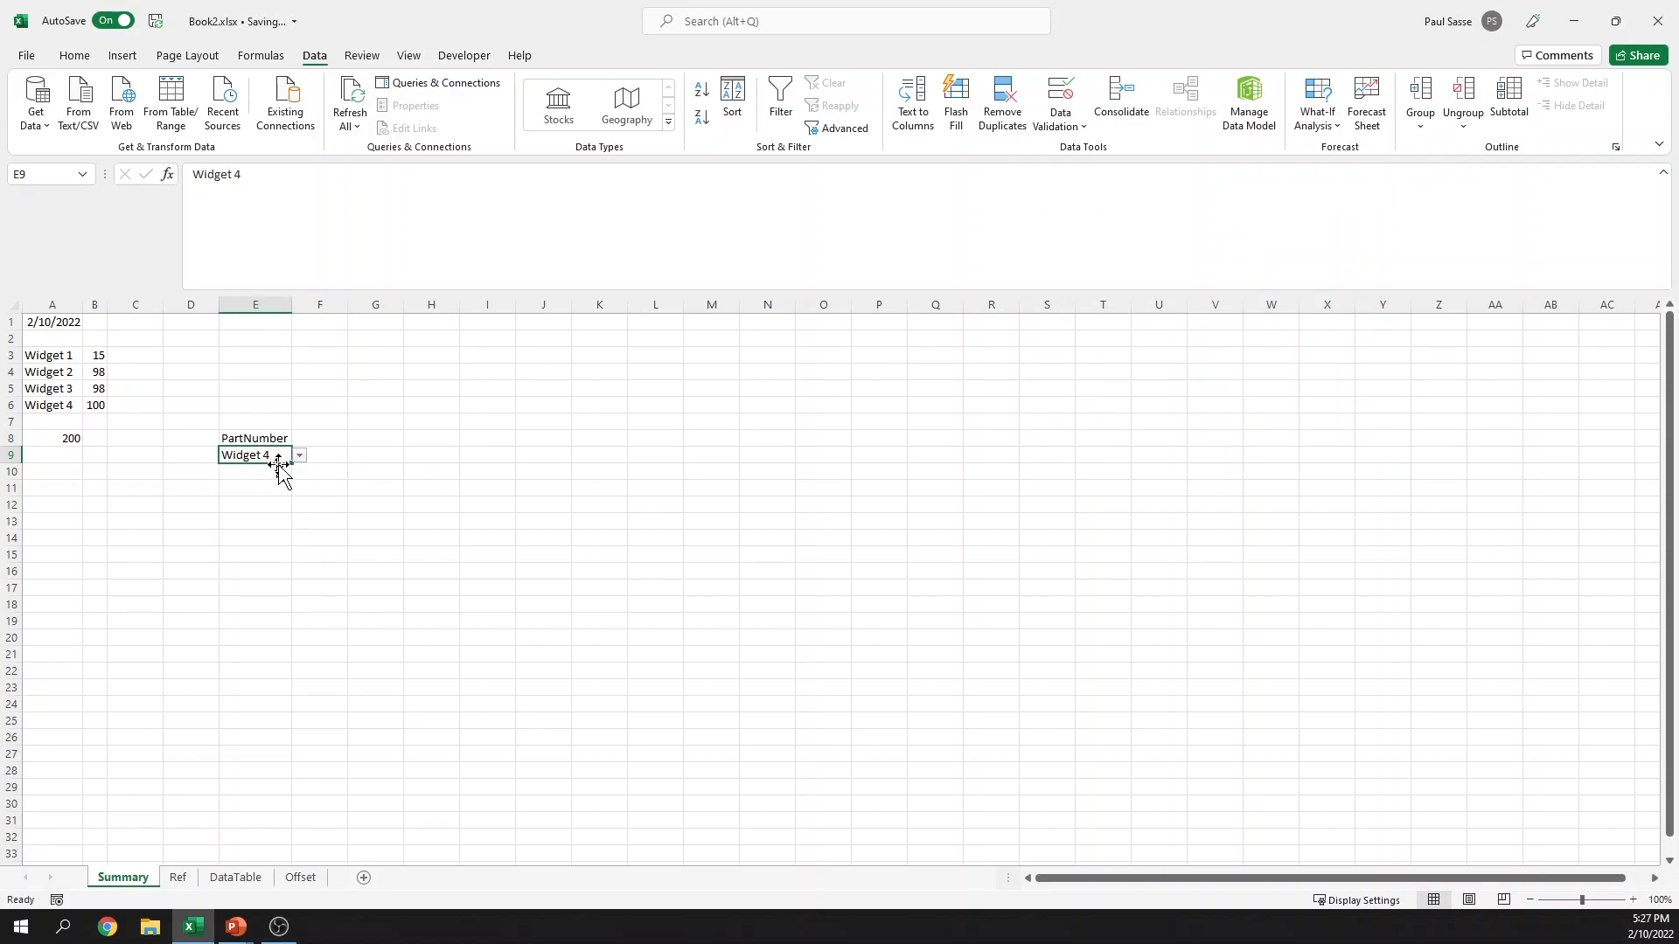
pyautogui.click(299, 456)
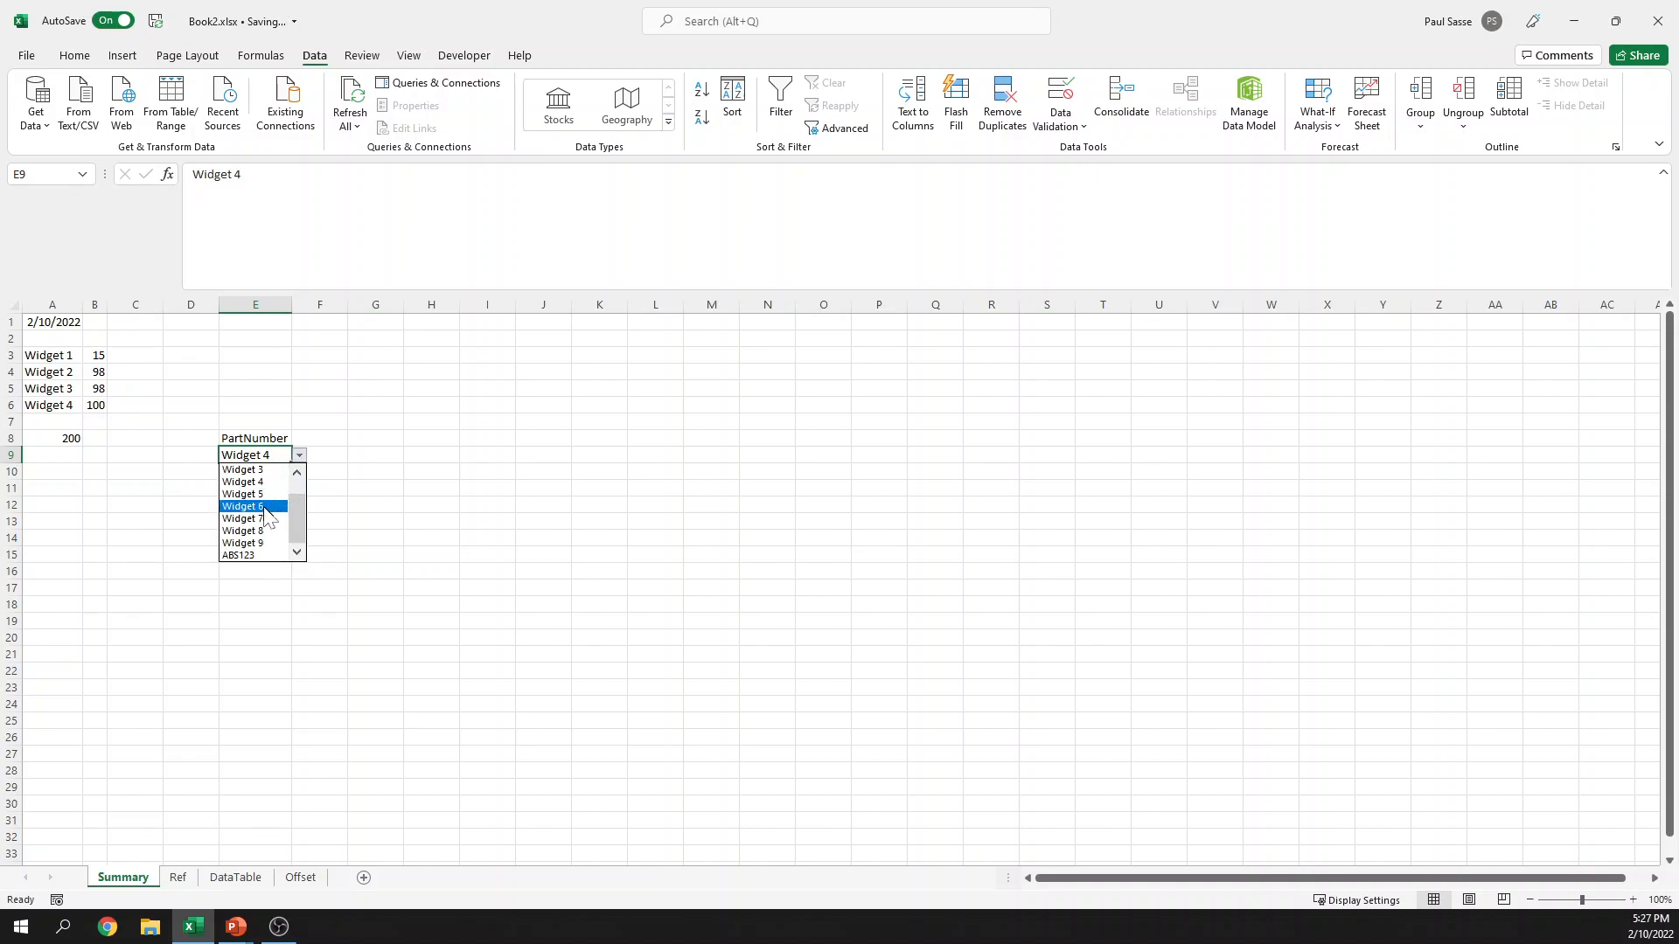
pyautogui.click(255, 499)
pyautogui.click(70, 437)
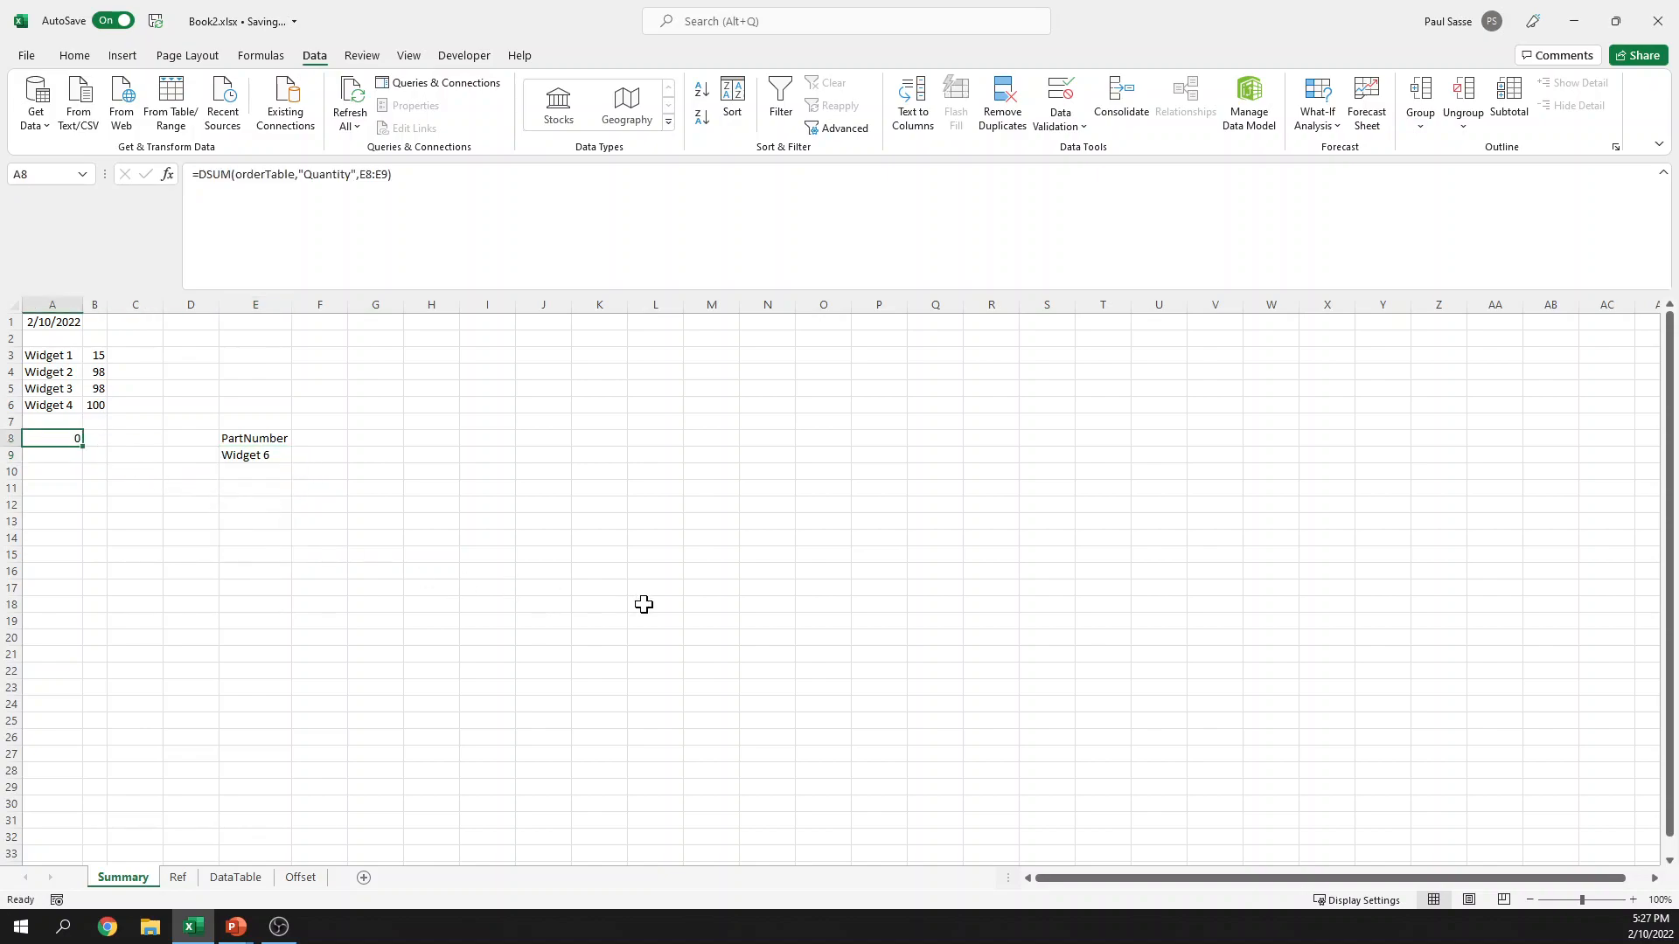
# Step: Change the part number criterion in E9 to Widget 5 and then to Widget 3
pyautogui.click(250, 453)
pyautogui.click(298, 456)
pyautogui.click(256, 488)
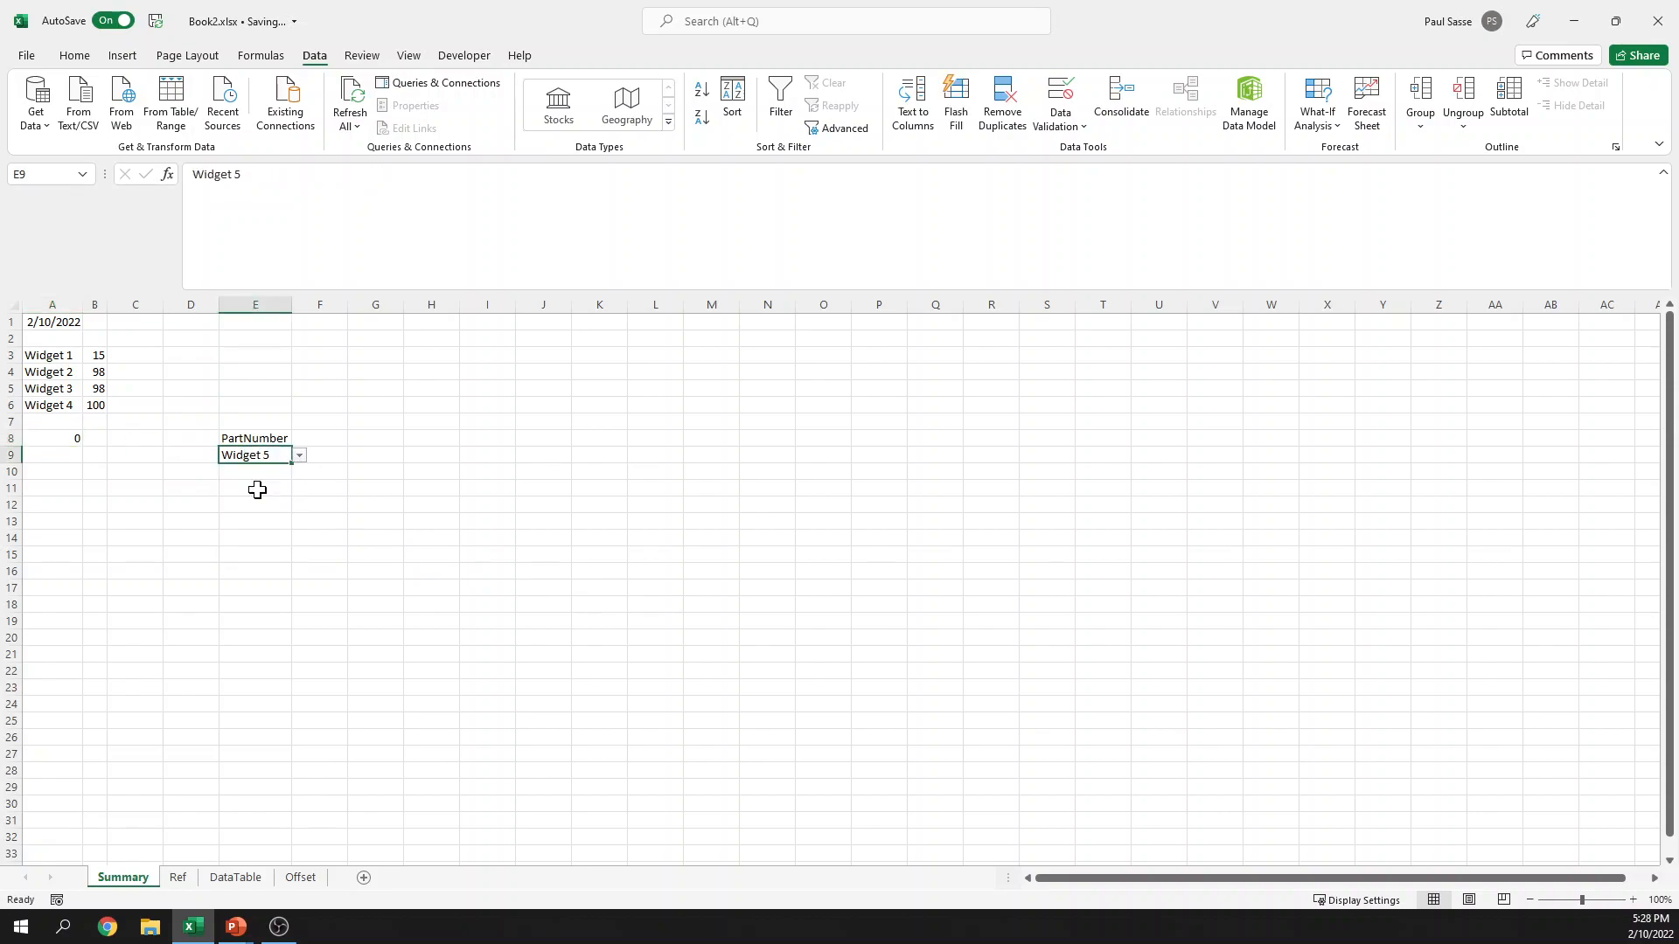
pyautogui.click(299, 455)
pyautogui.click(280, 480)
# Step: Copy the Date header and first date from D1:D2 of the DataTable sheet to F8:F9 on the Summary sheet and fit column F's width
pyautogui.click(243, 877)
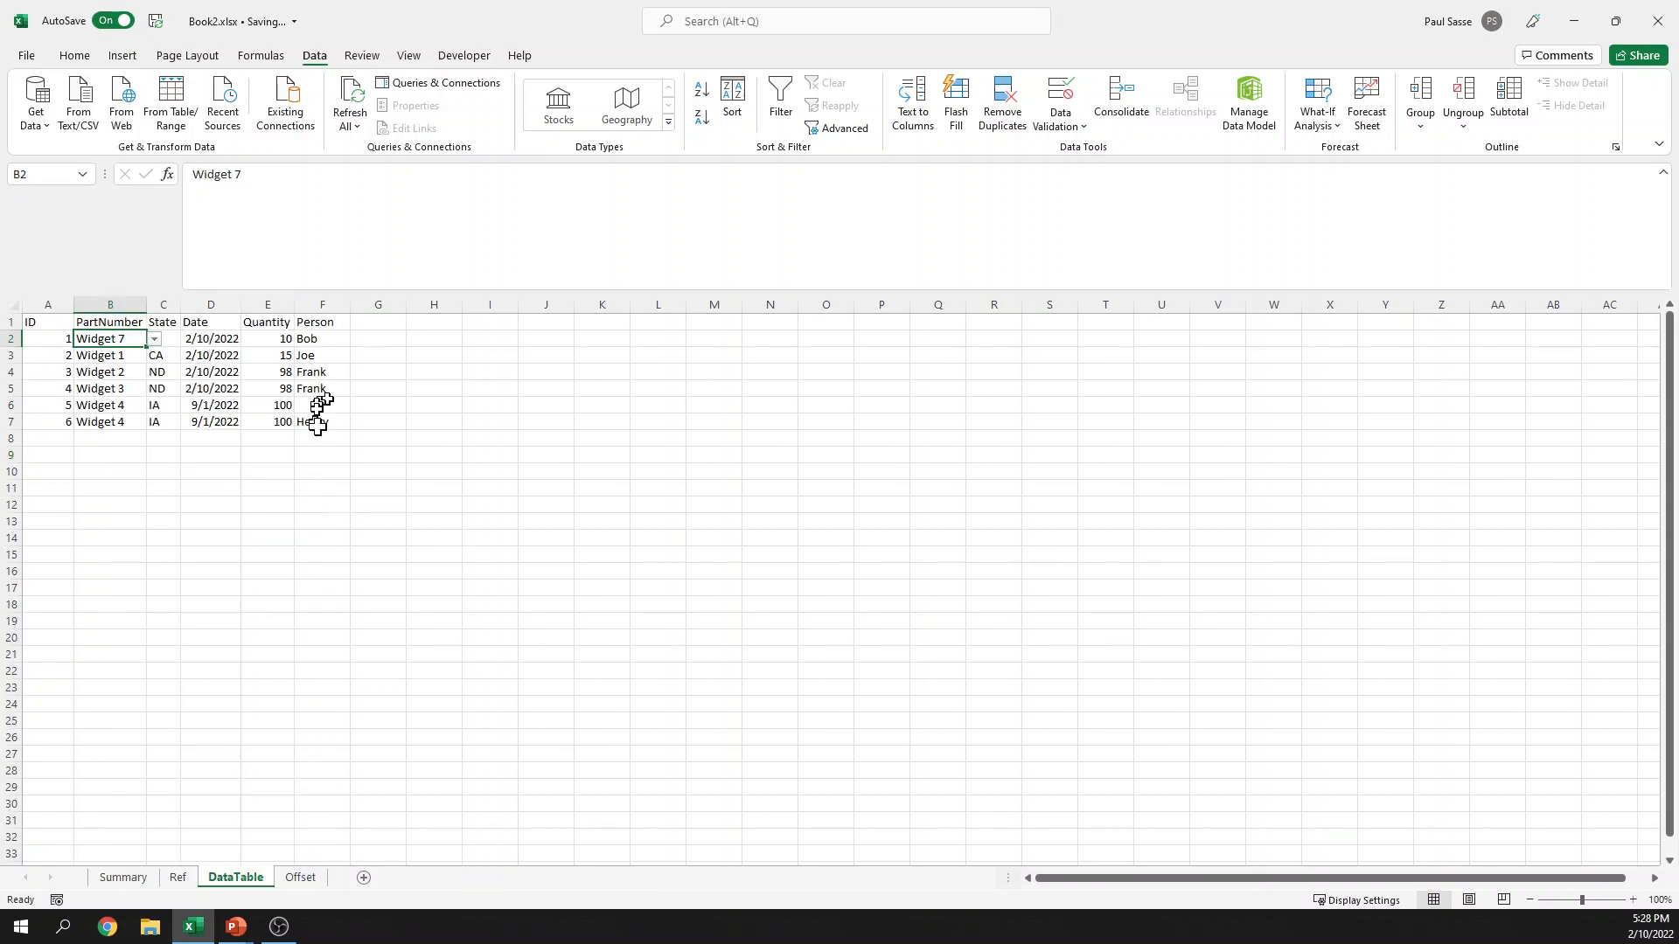
pyautogui.moveTo(205, 324); pyautogui.dragTo(216, 337)
pyautogui.hotkey('ctrl', 'c')
pyautogui.click(123, 877)
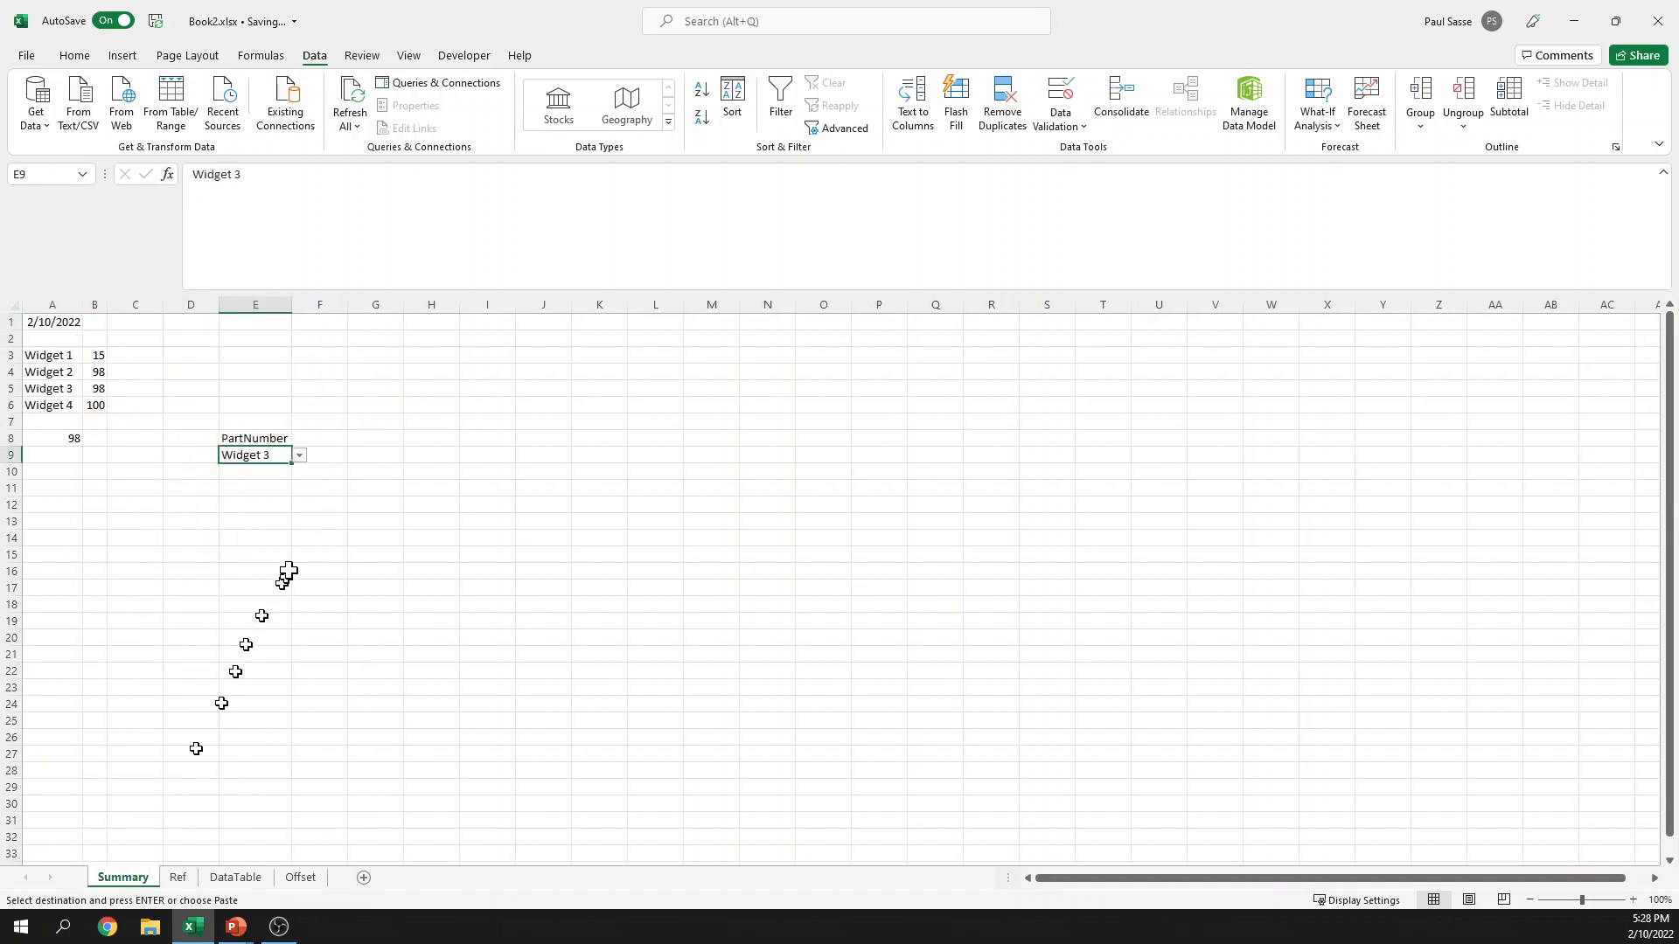
pyautogui.click(319, 441)
pyautogui.hotkey('ctrl', 'v')
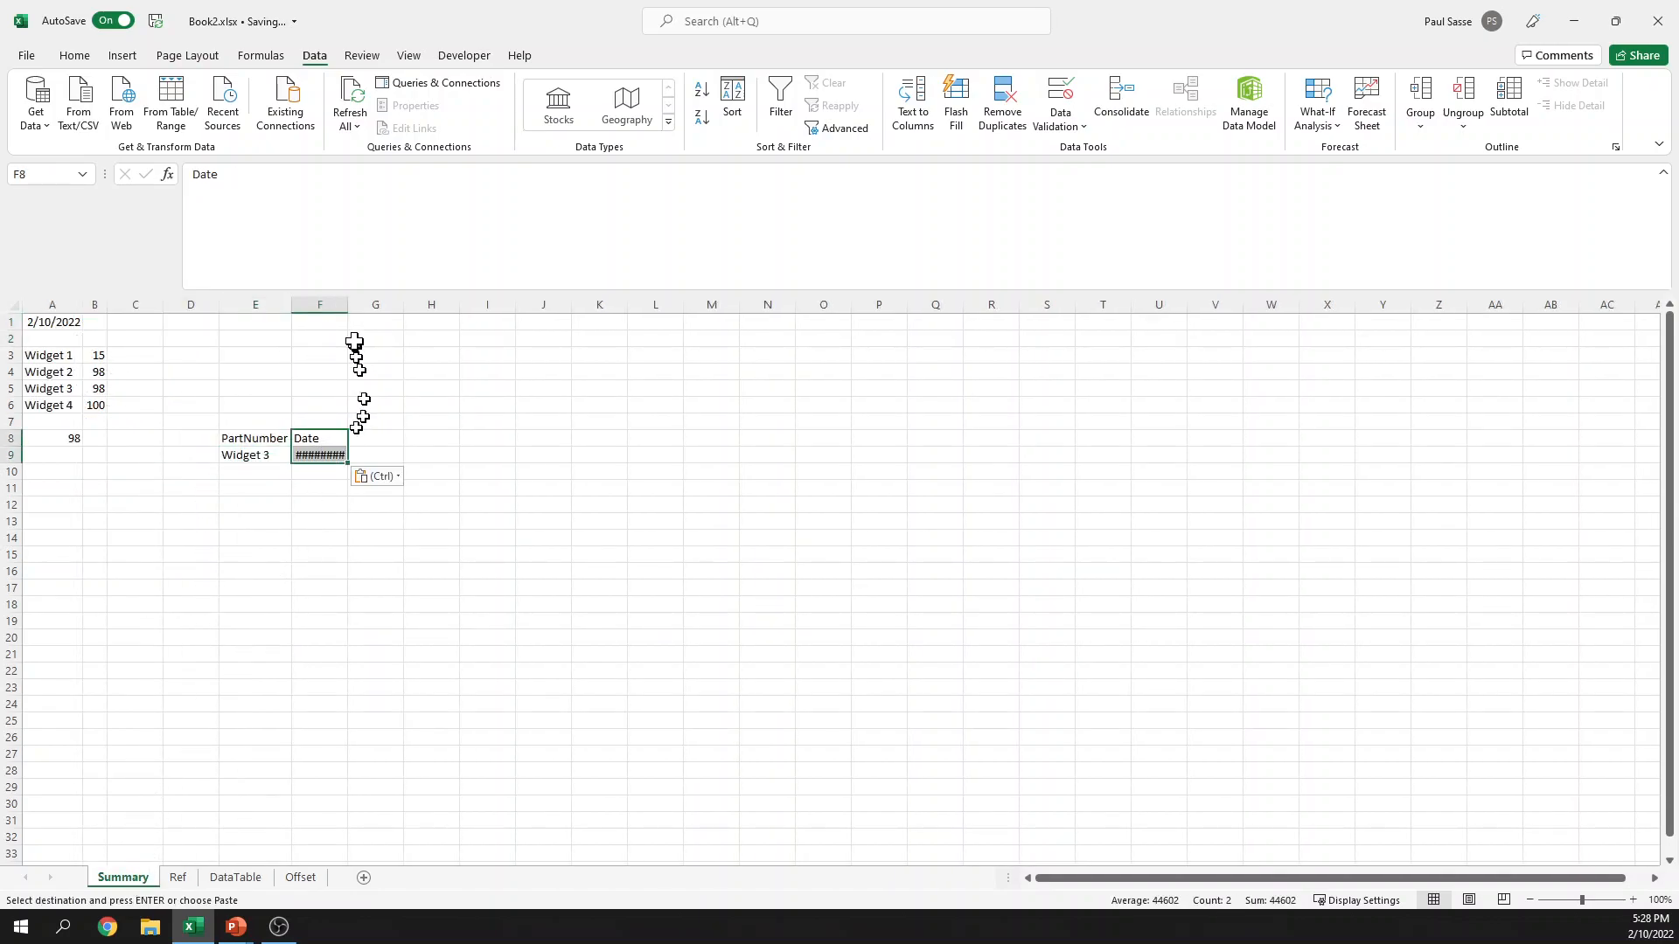
pyautogui.doubleClick(347, 304)
# Step: Change the criteria range of the DSUM formula in A8 to E8:F9
pyautogui.click(61, 436)
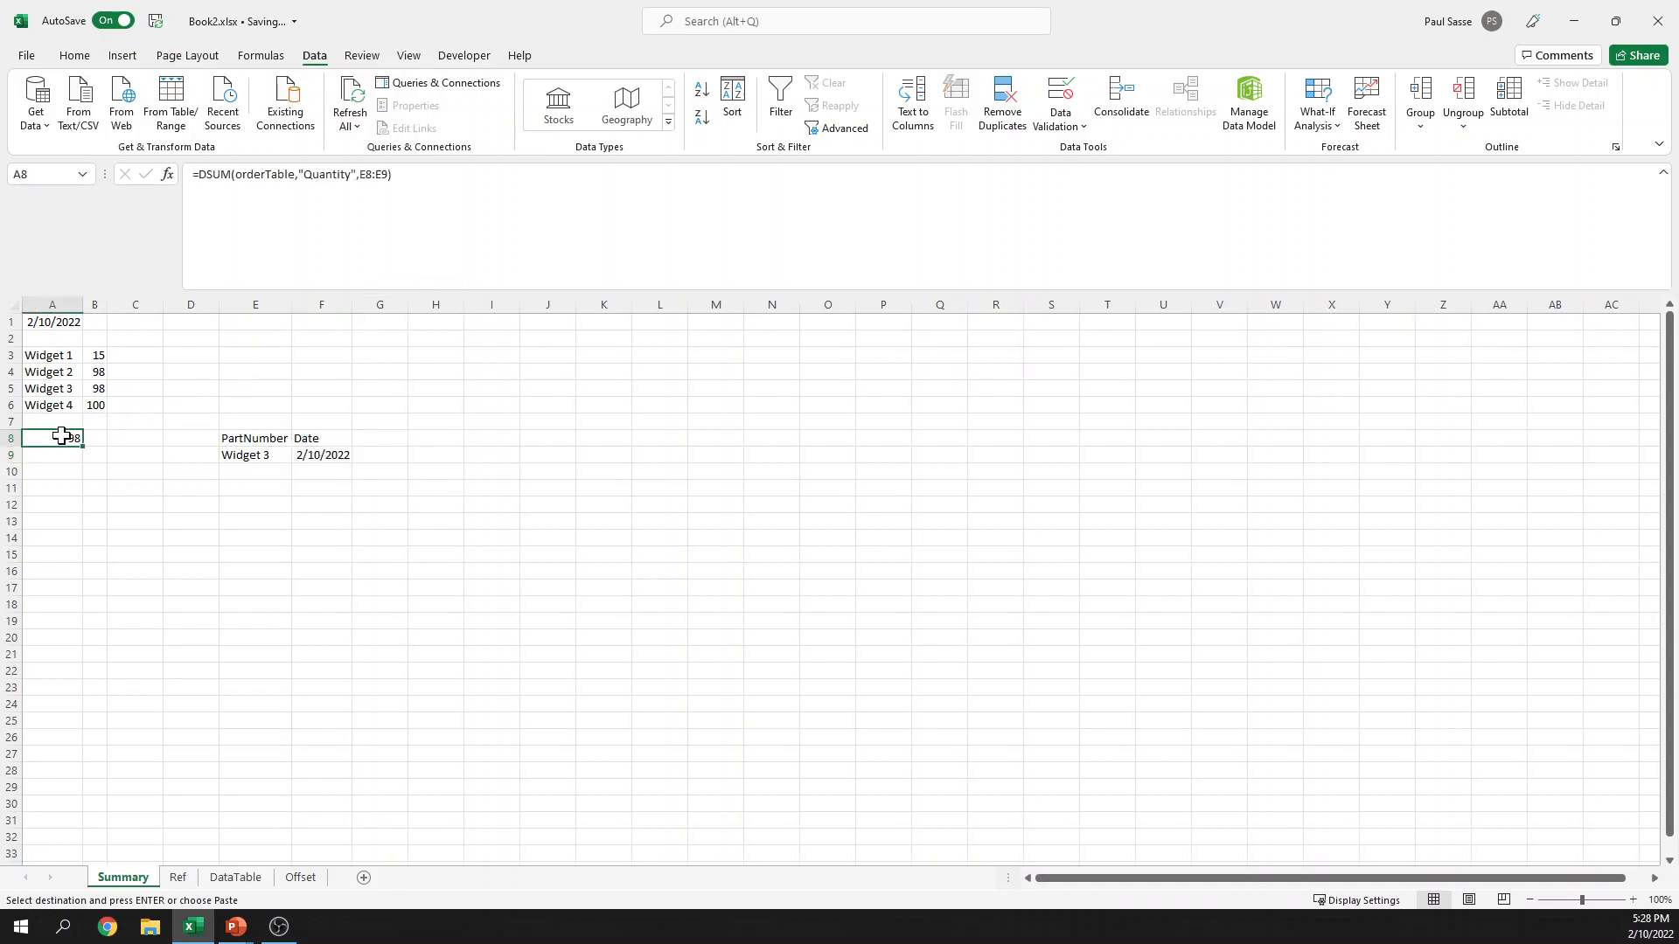
pyautogui.click(361, 174)
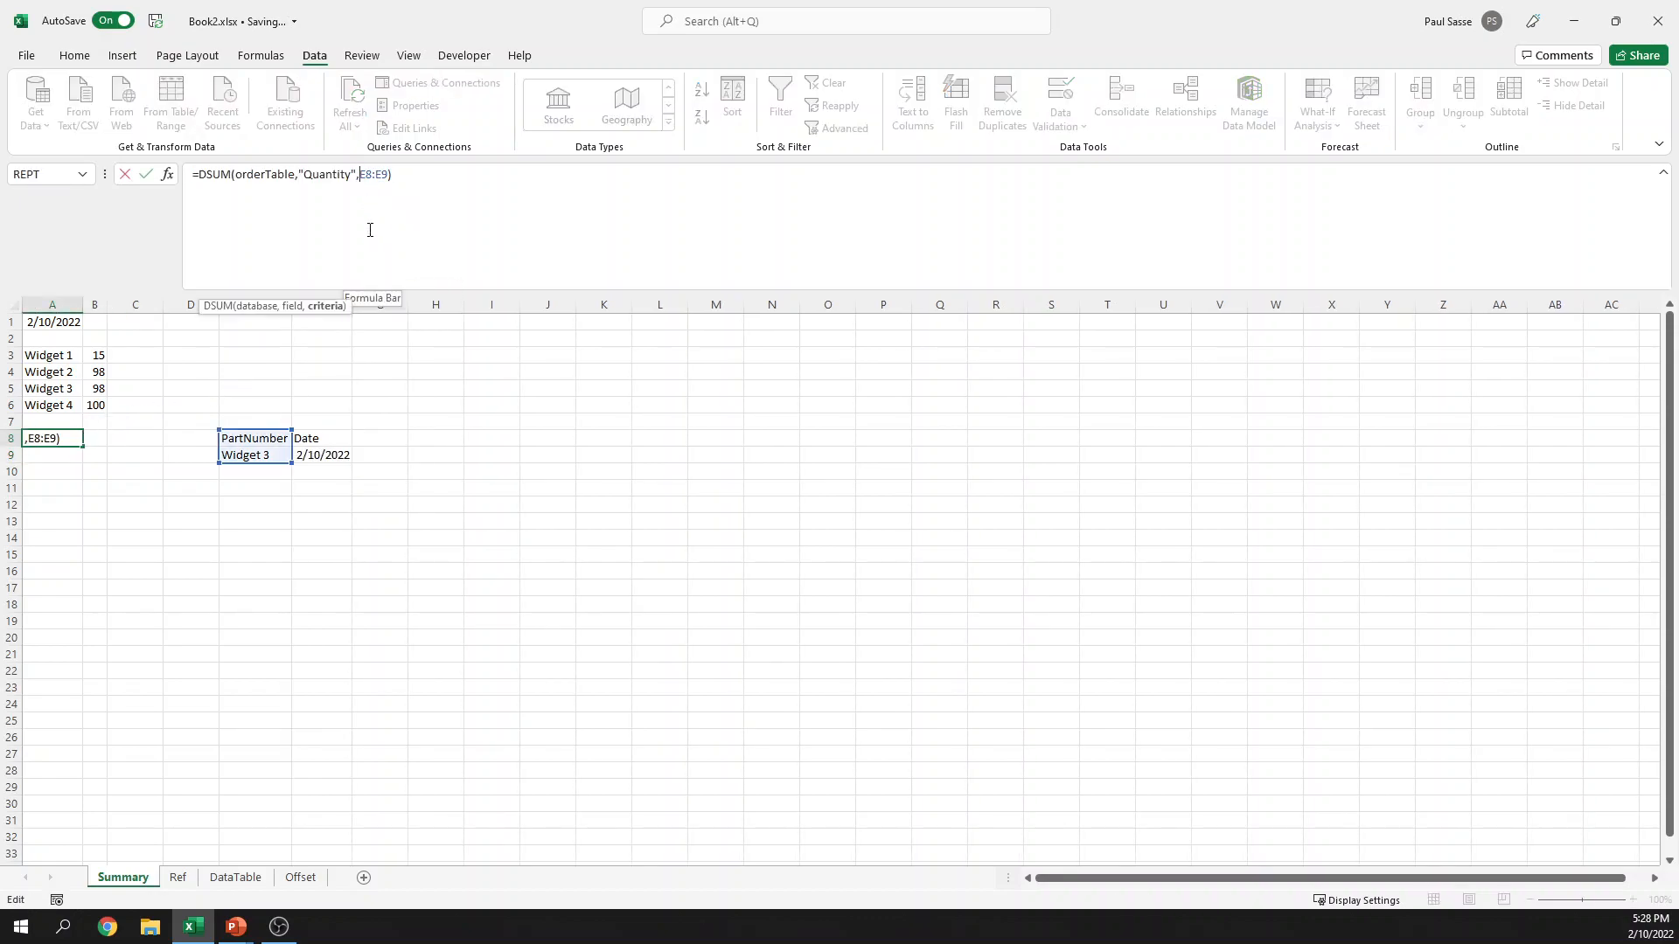
pyautogui.press('BackSpace')
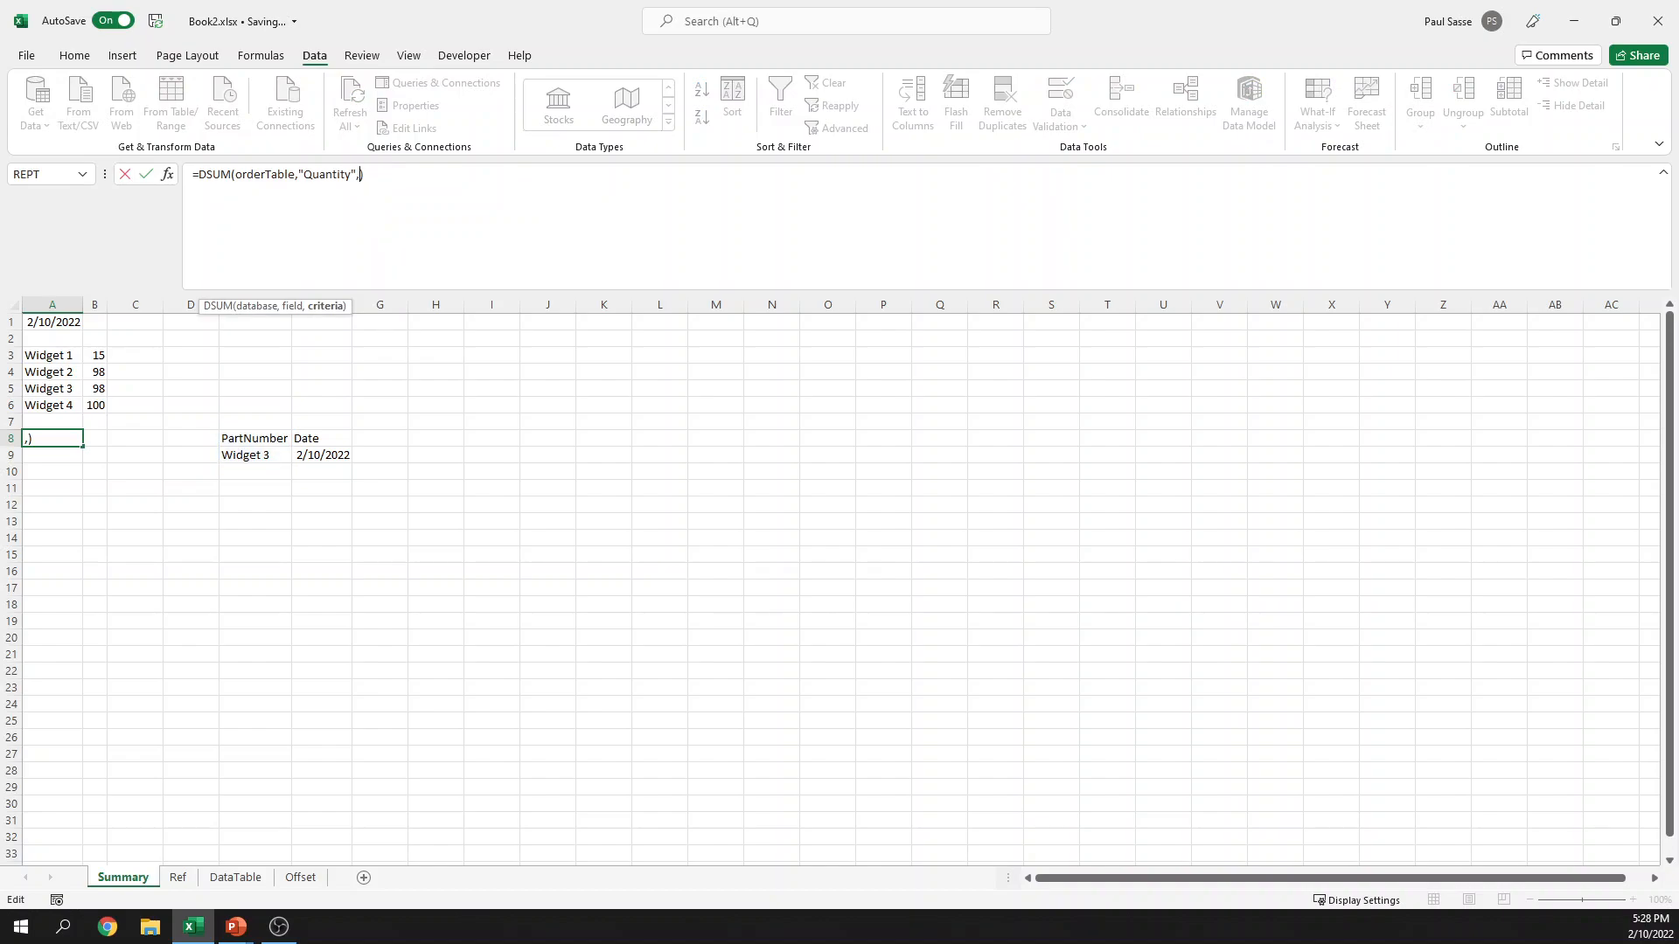
pyautogui.moveTo(262, 442); pyautogui.dragTo(315, 457)
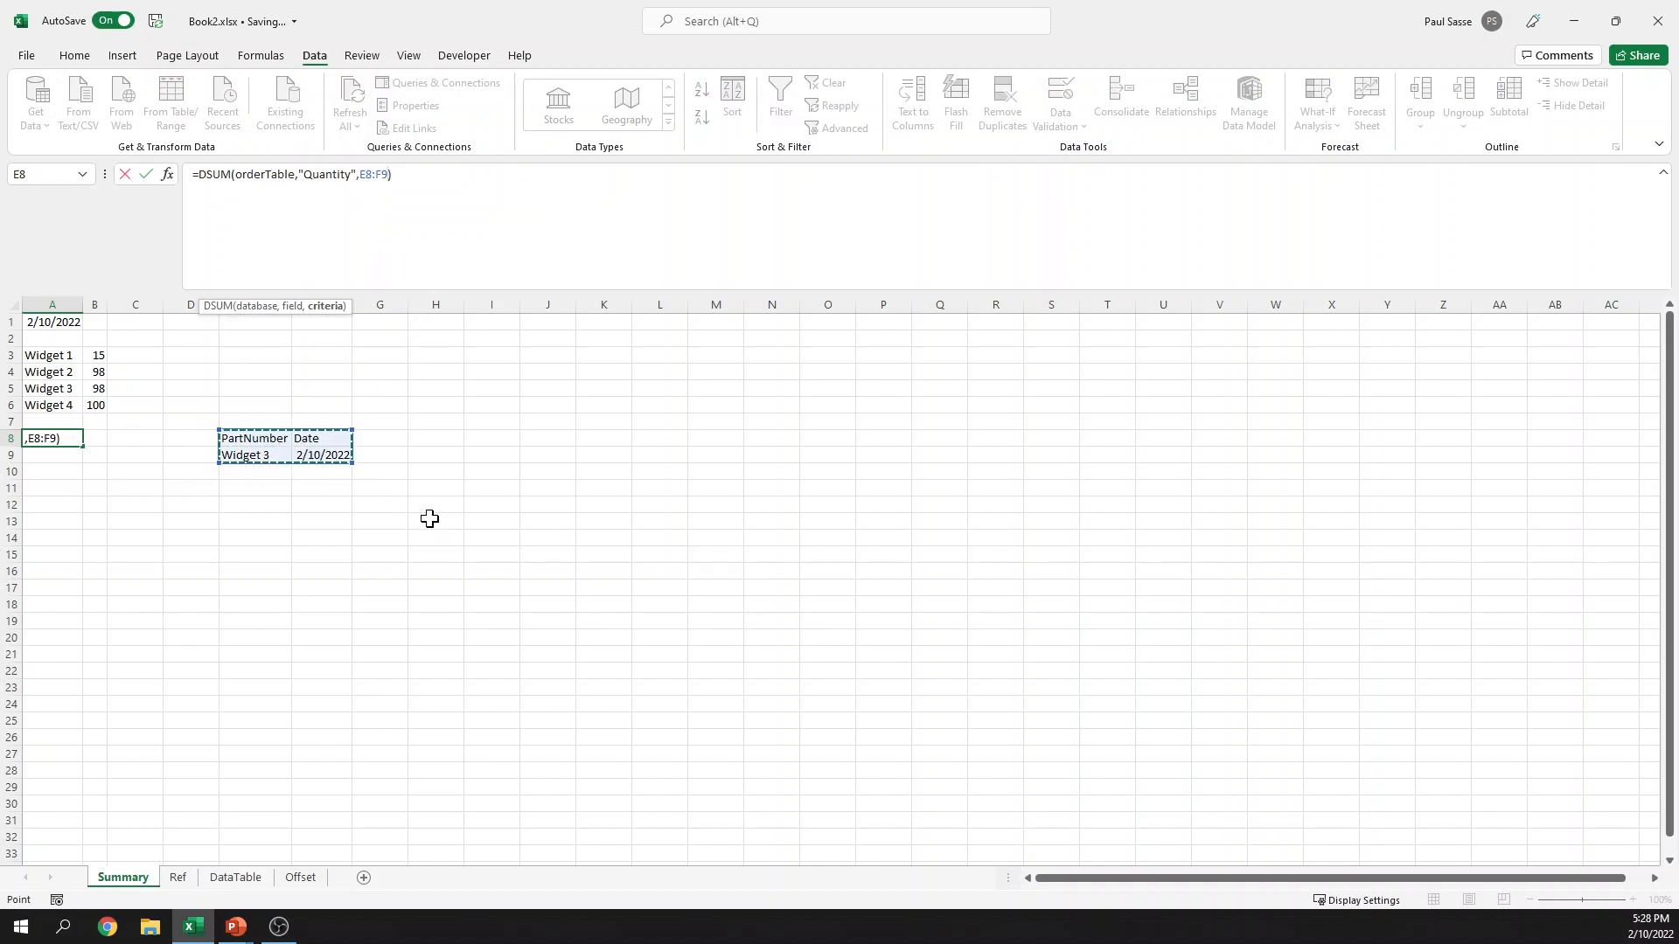
pyautogui.hotkey('ctrl', 'Return')
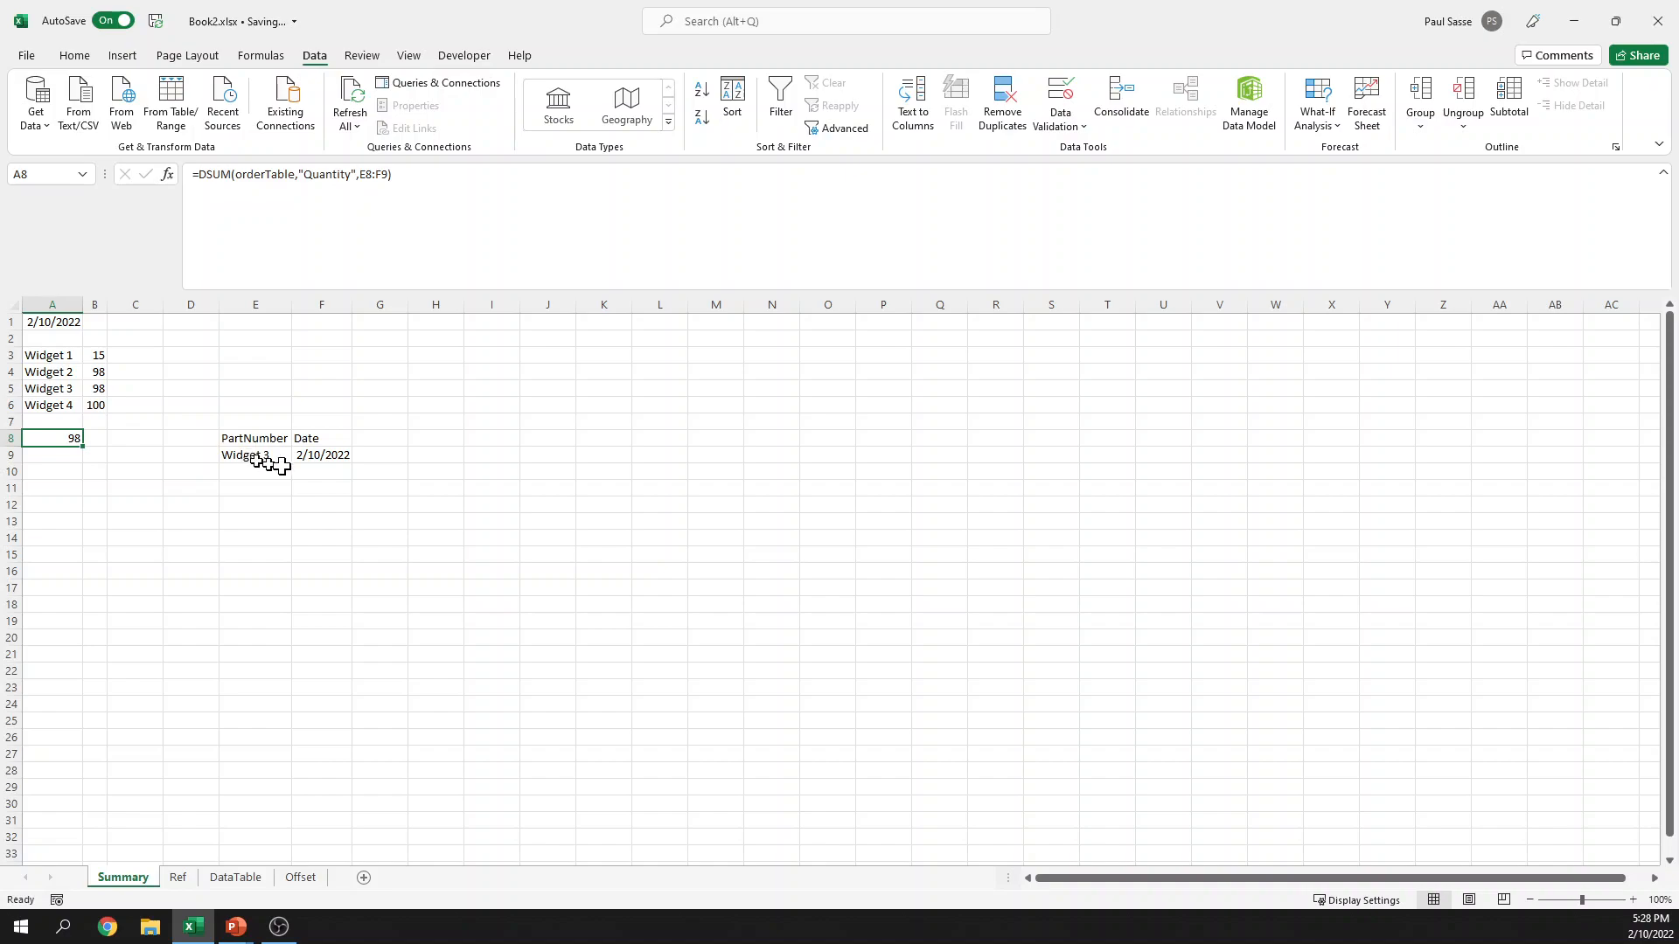
# Step: Compare the date criterion and DSUM total on the Summary sheet with the Widget 3 order's date and quantity on the DataTable sheet
pyautogui.click(329, 439)
pyautogui.click(329, 451)
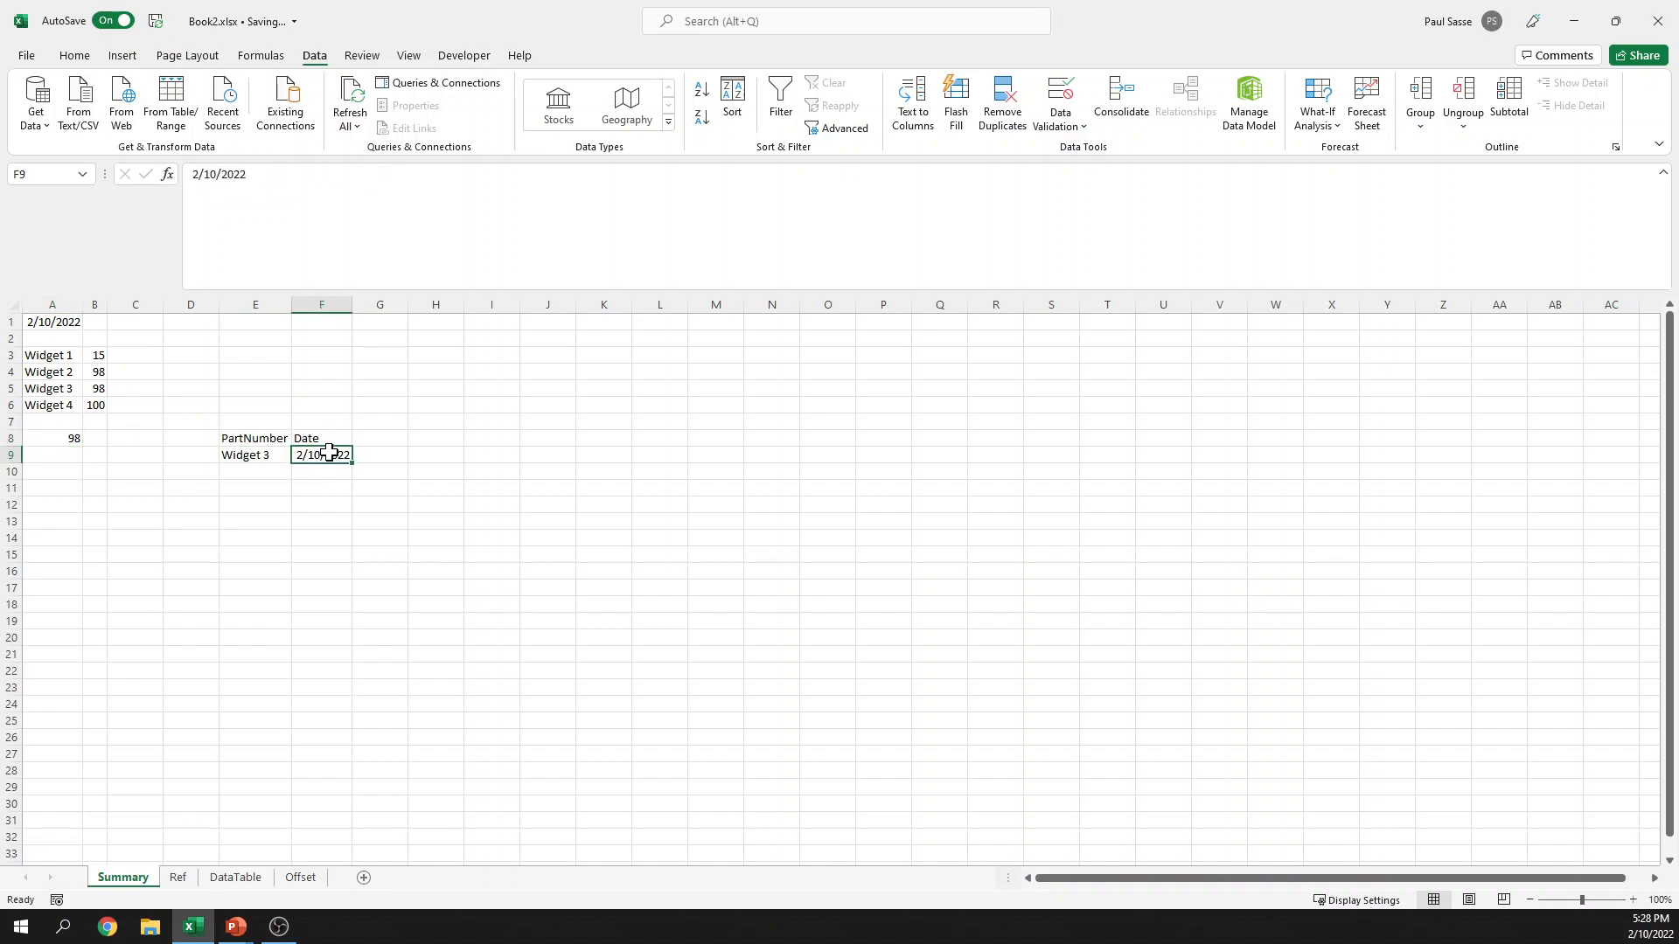
pyautogui.click(72, 438)
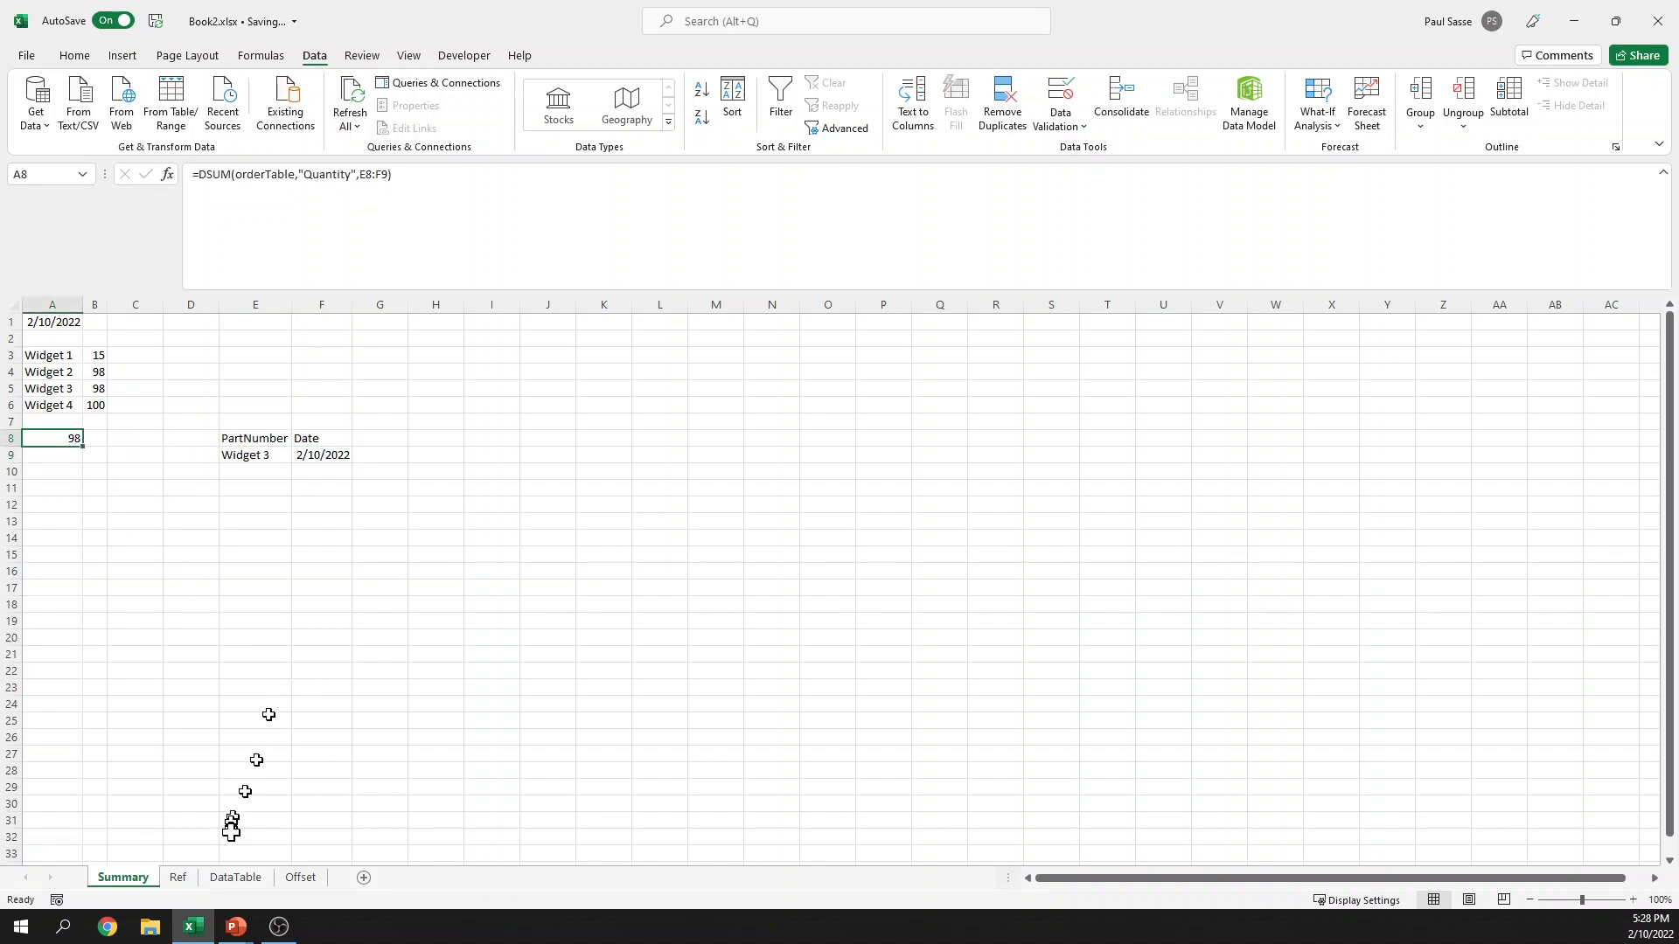
pyautogui.click(244, 882)
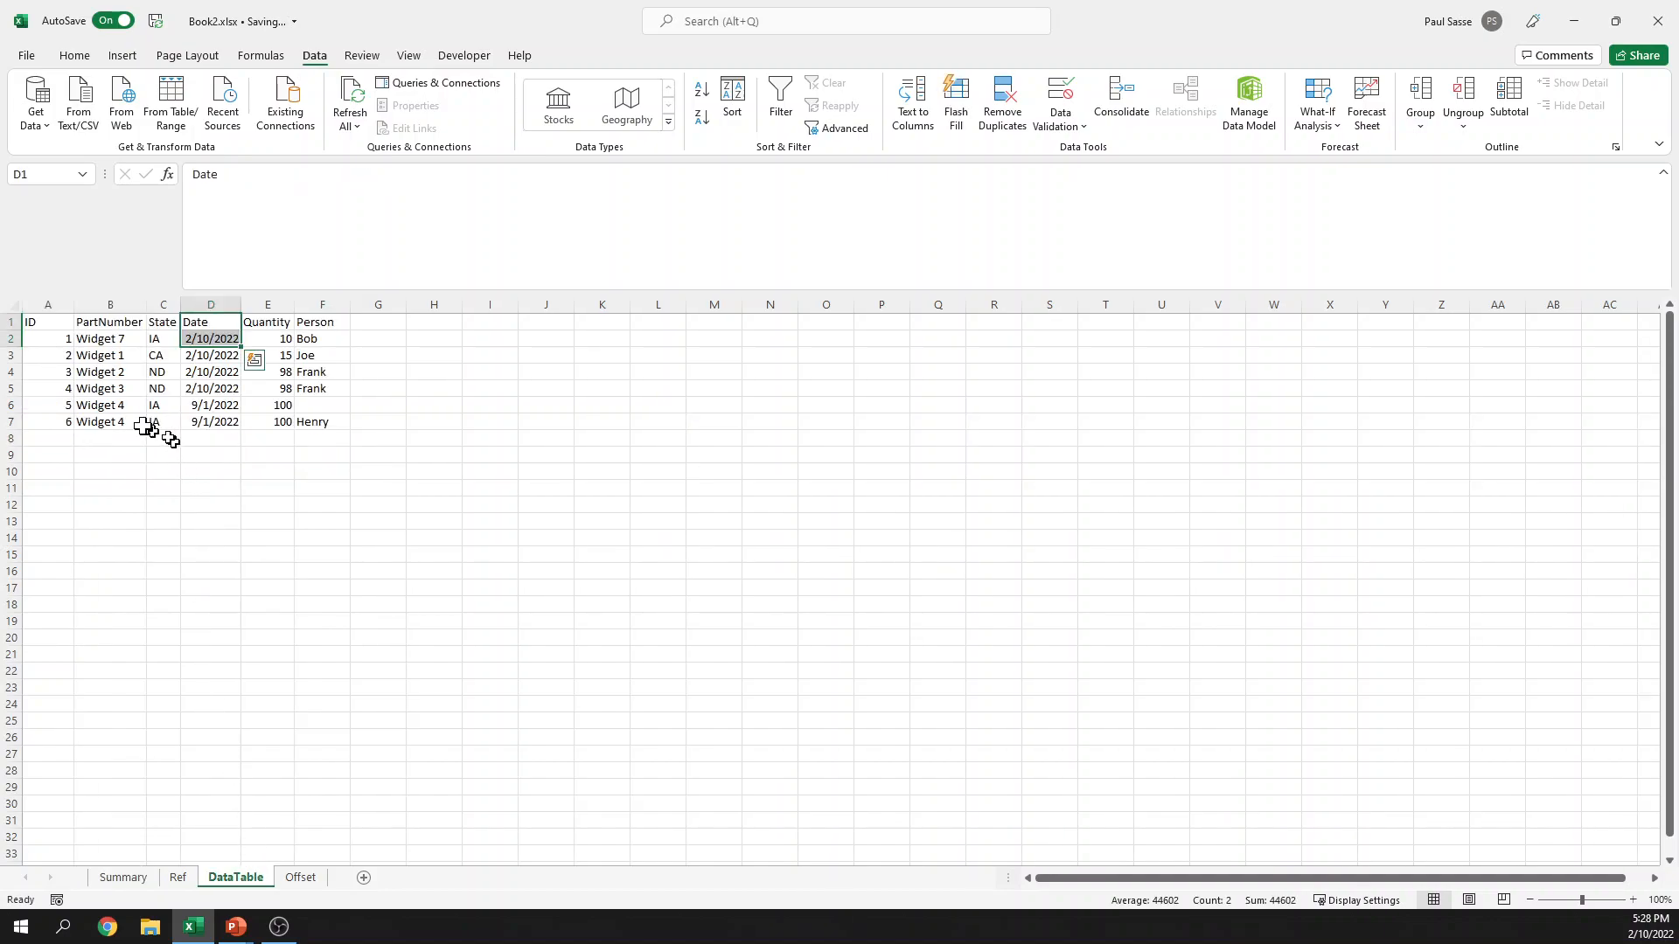
pyautogui.click(111, 389)
pyautogui.click(207, 389)
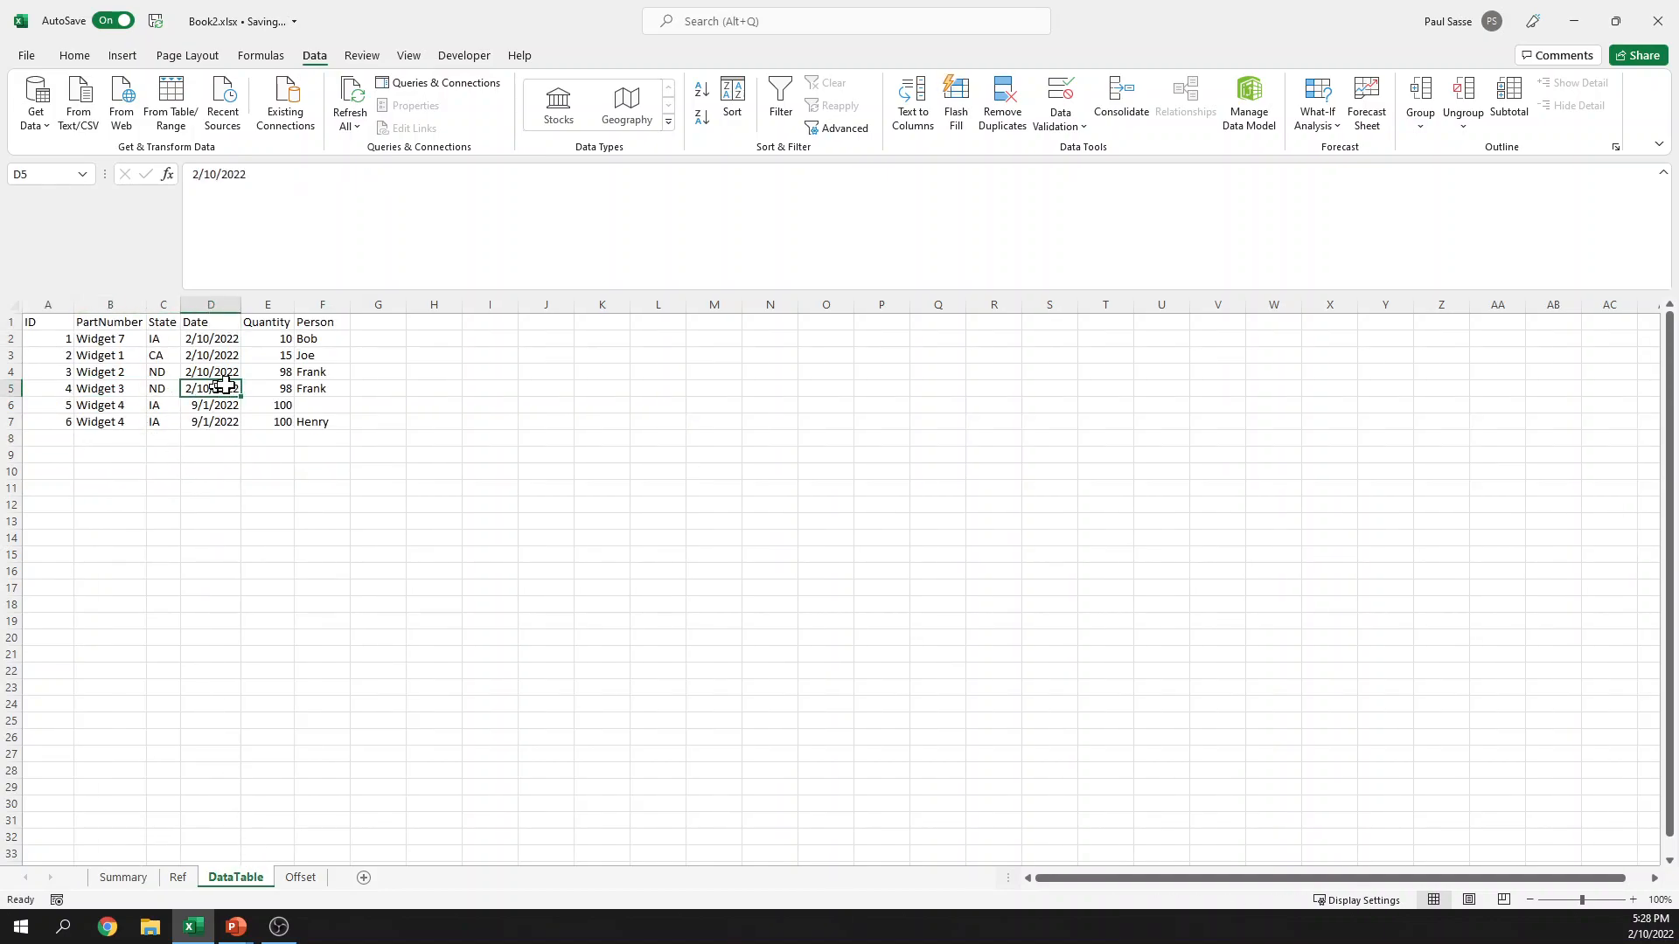
pyautogui.click(271, 388)
# Step: Start a new order in row 8 of the DataTable sheet with ID 7 and Widget 3 copied from B5
pyautogui.click(65, 440)
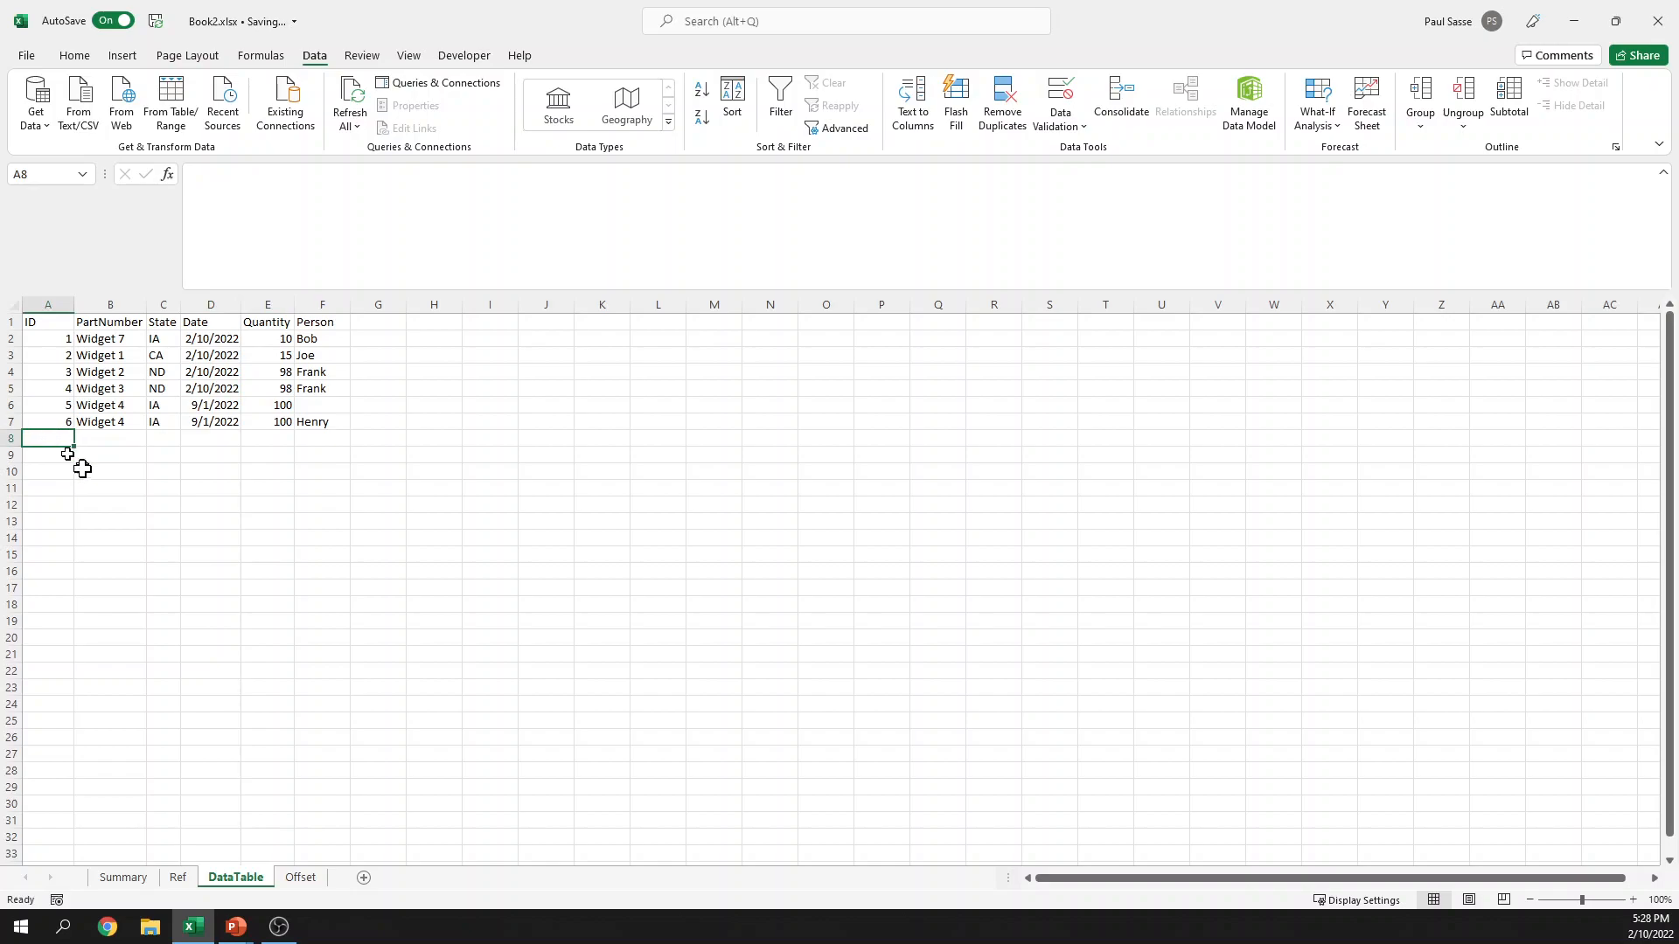
pyautogui.write('7')
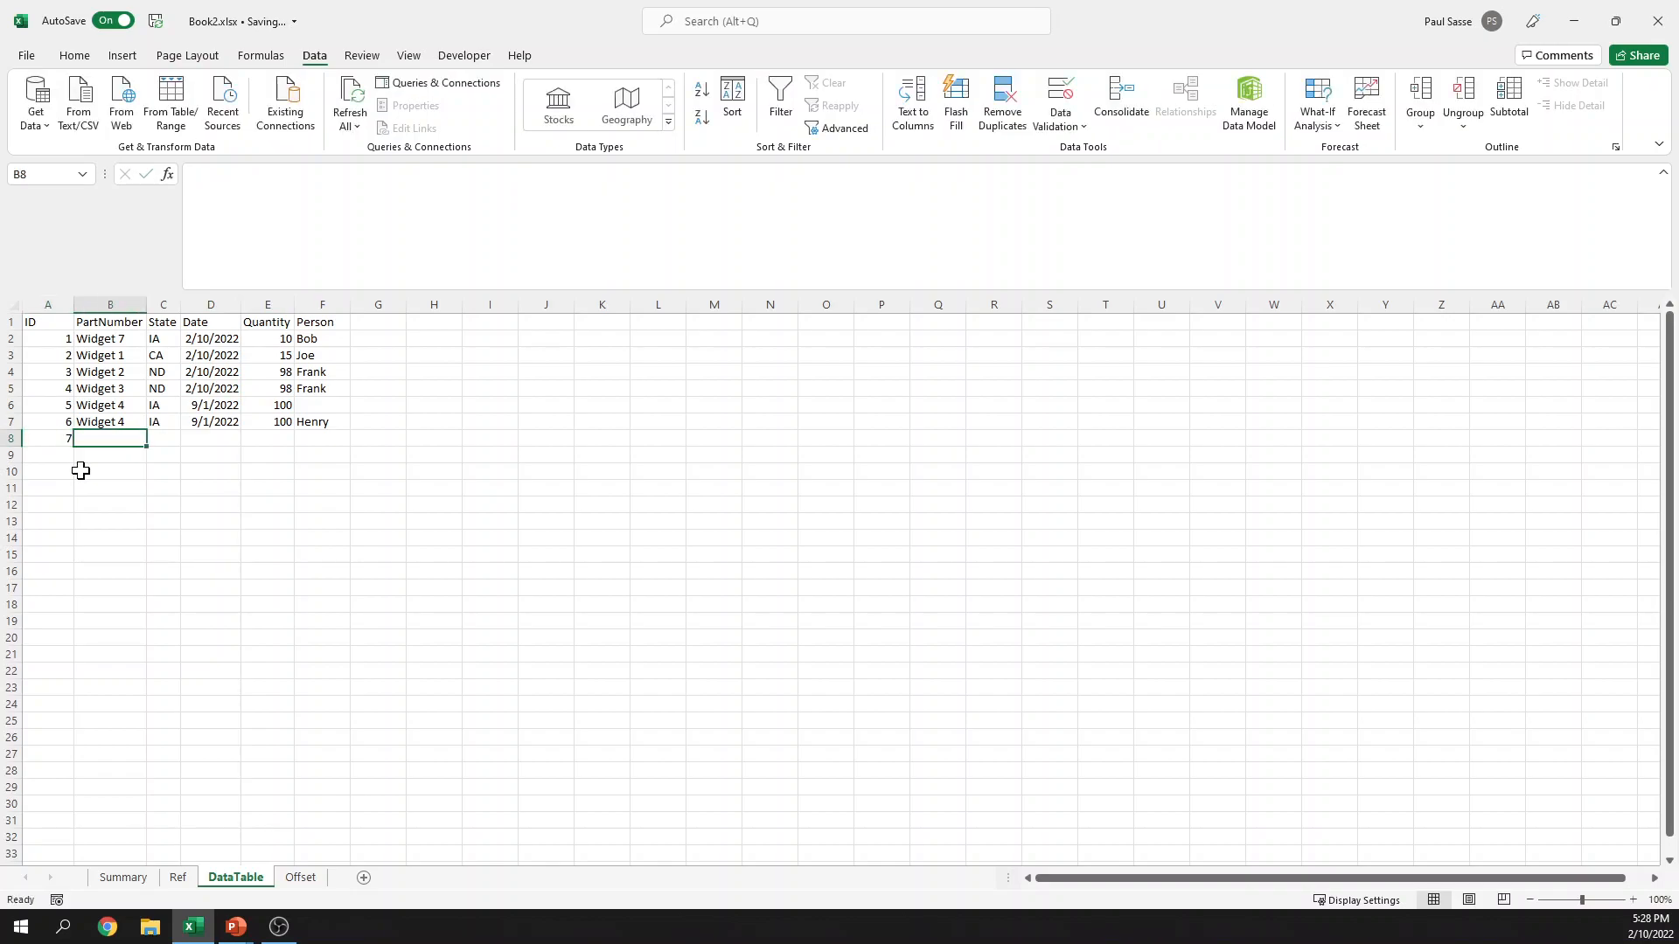
pyautogui.press('Up')
pyautogui.press('Up')
pyautogui.press('Up')
pyautogui.hotkey('ctrl', 'c')
pyautogui.press('Down')
pyautogui.press('Down')
pyautogui.press('Down')
pyautogui.hotkey('ctrl', 'v')
# Step: Complete row 8 with state fl, date 1/1/2022, quantity 50 and the person's first name
pyautogui.press('Right')
pyautogui.write('fl')
pyautogui.press('Tab')
pyautogui.write('1/')
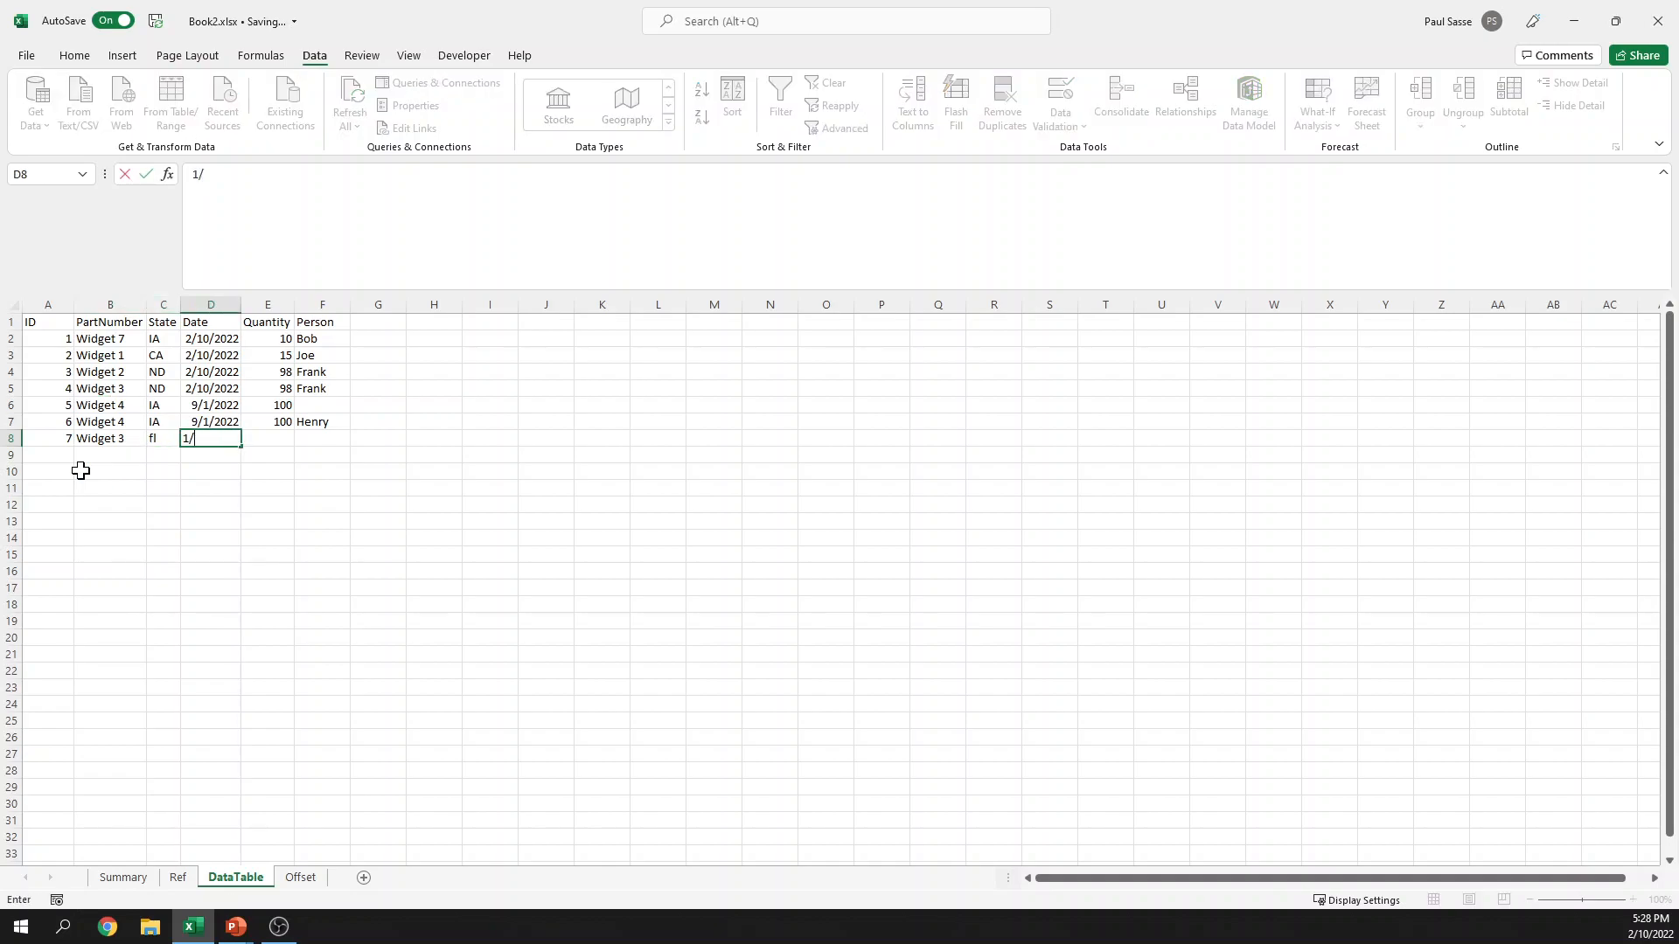
pyautogui.write('1/2022')
pyautogui.press('Tab')
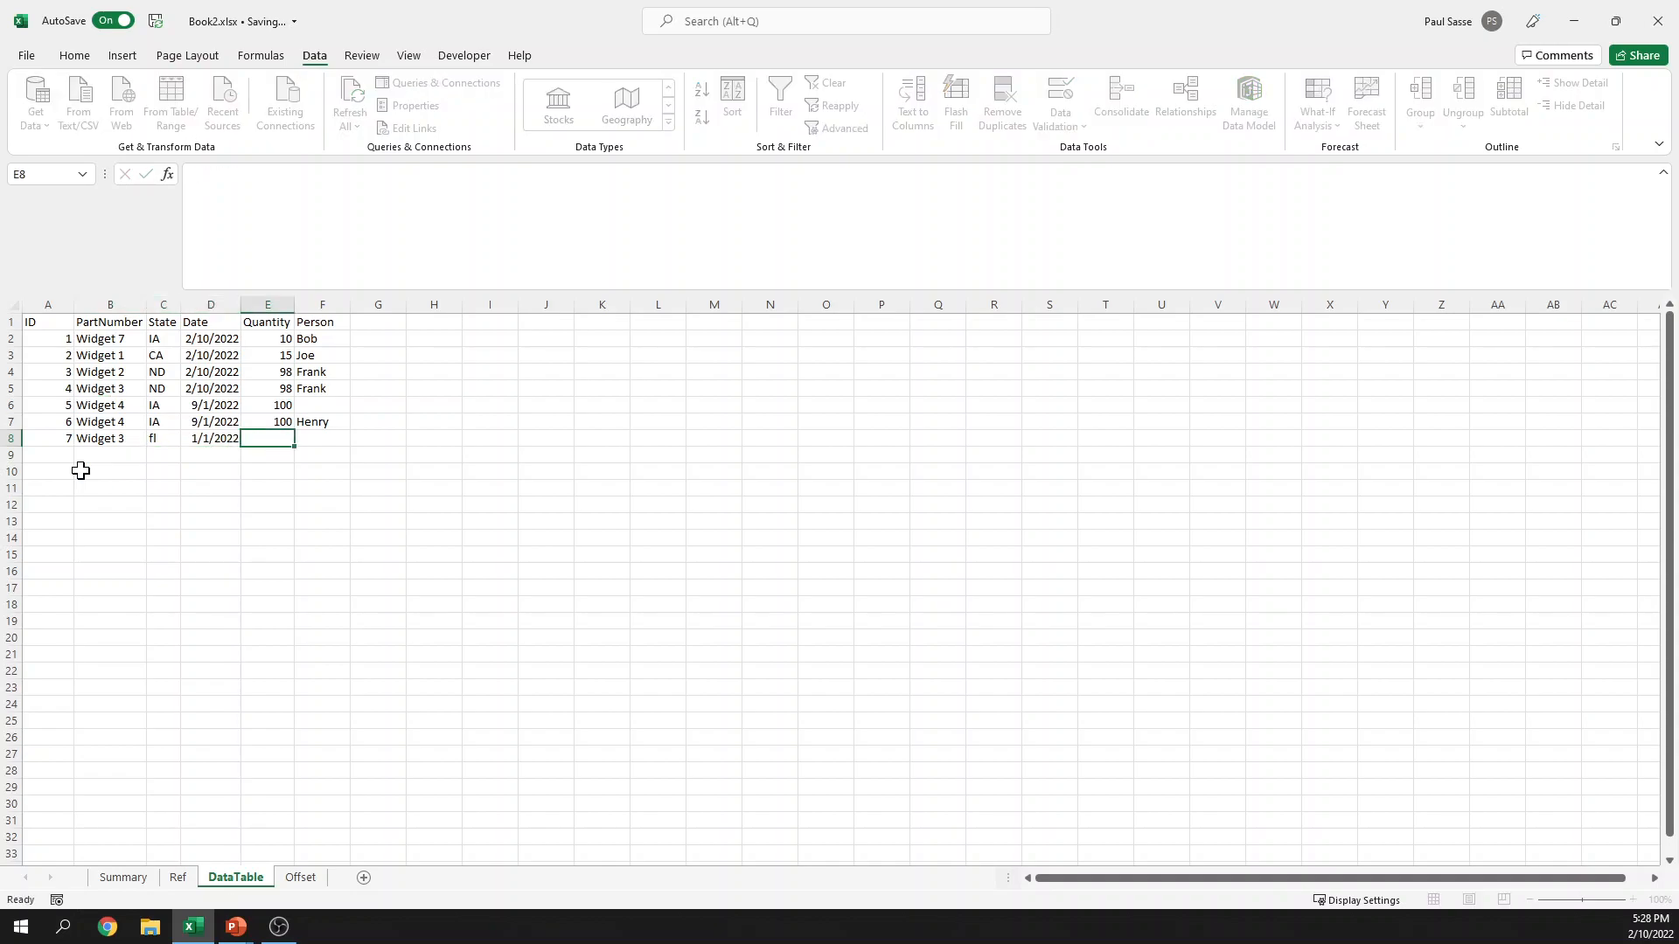
pyautogui.write('50')
pyautogui.press('Tab')
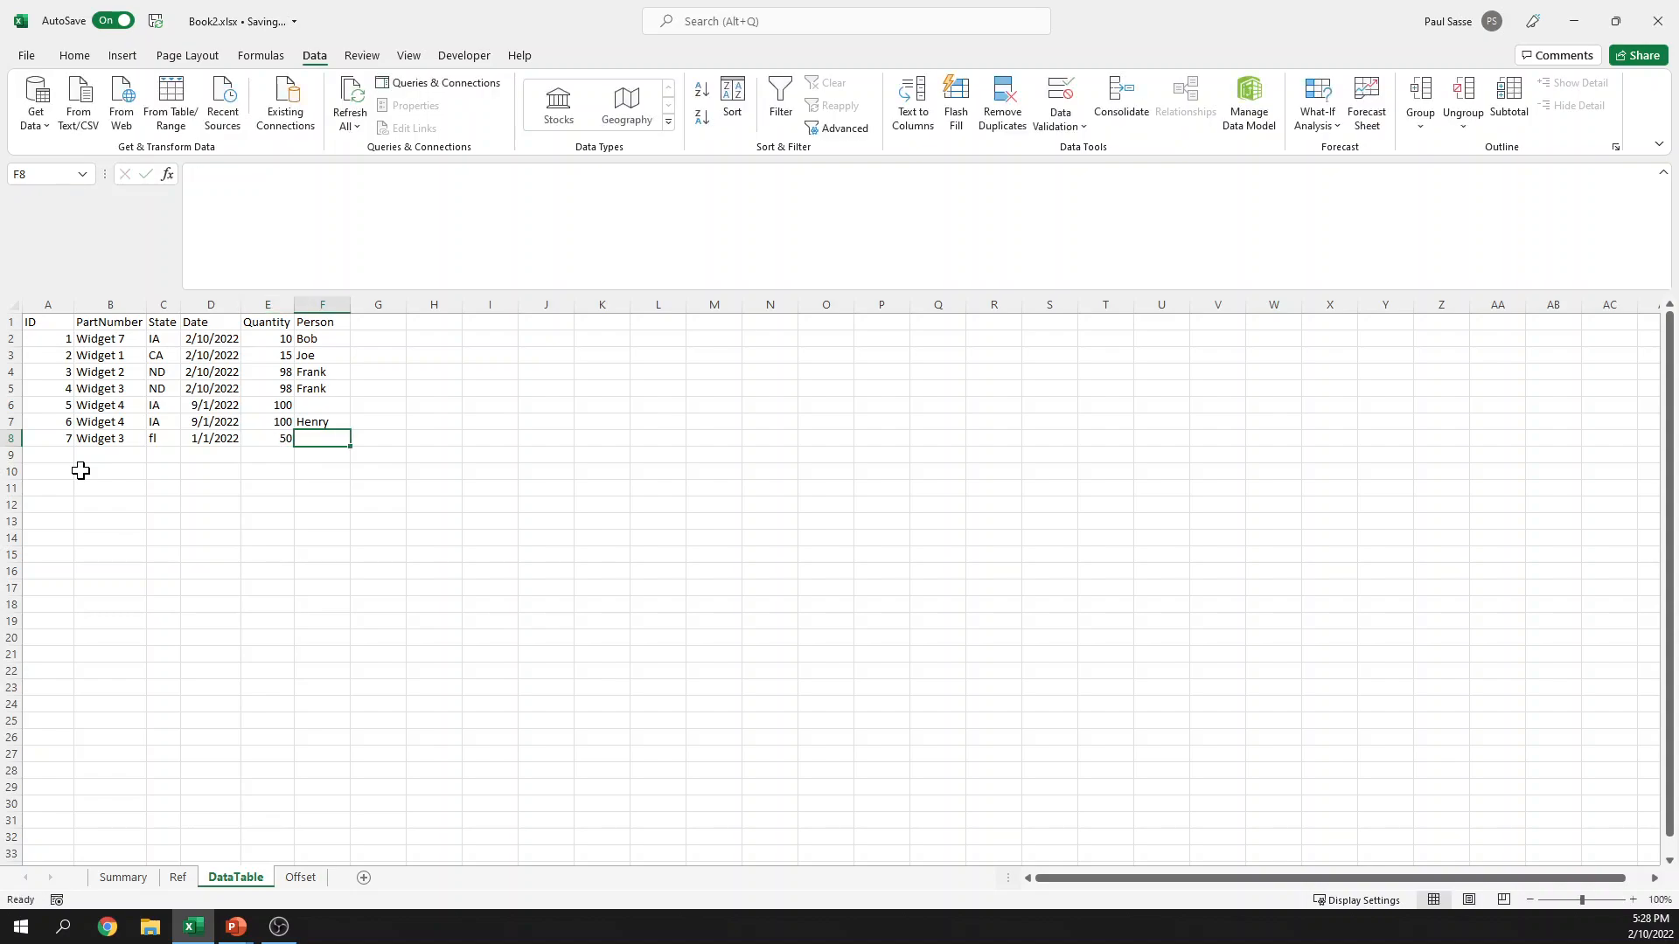
pyautogui.write('Paul')
pyautogui.press('Return')
pyautogui.press('Up')
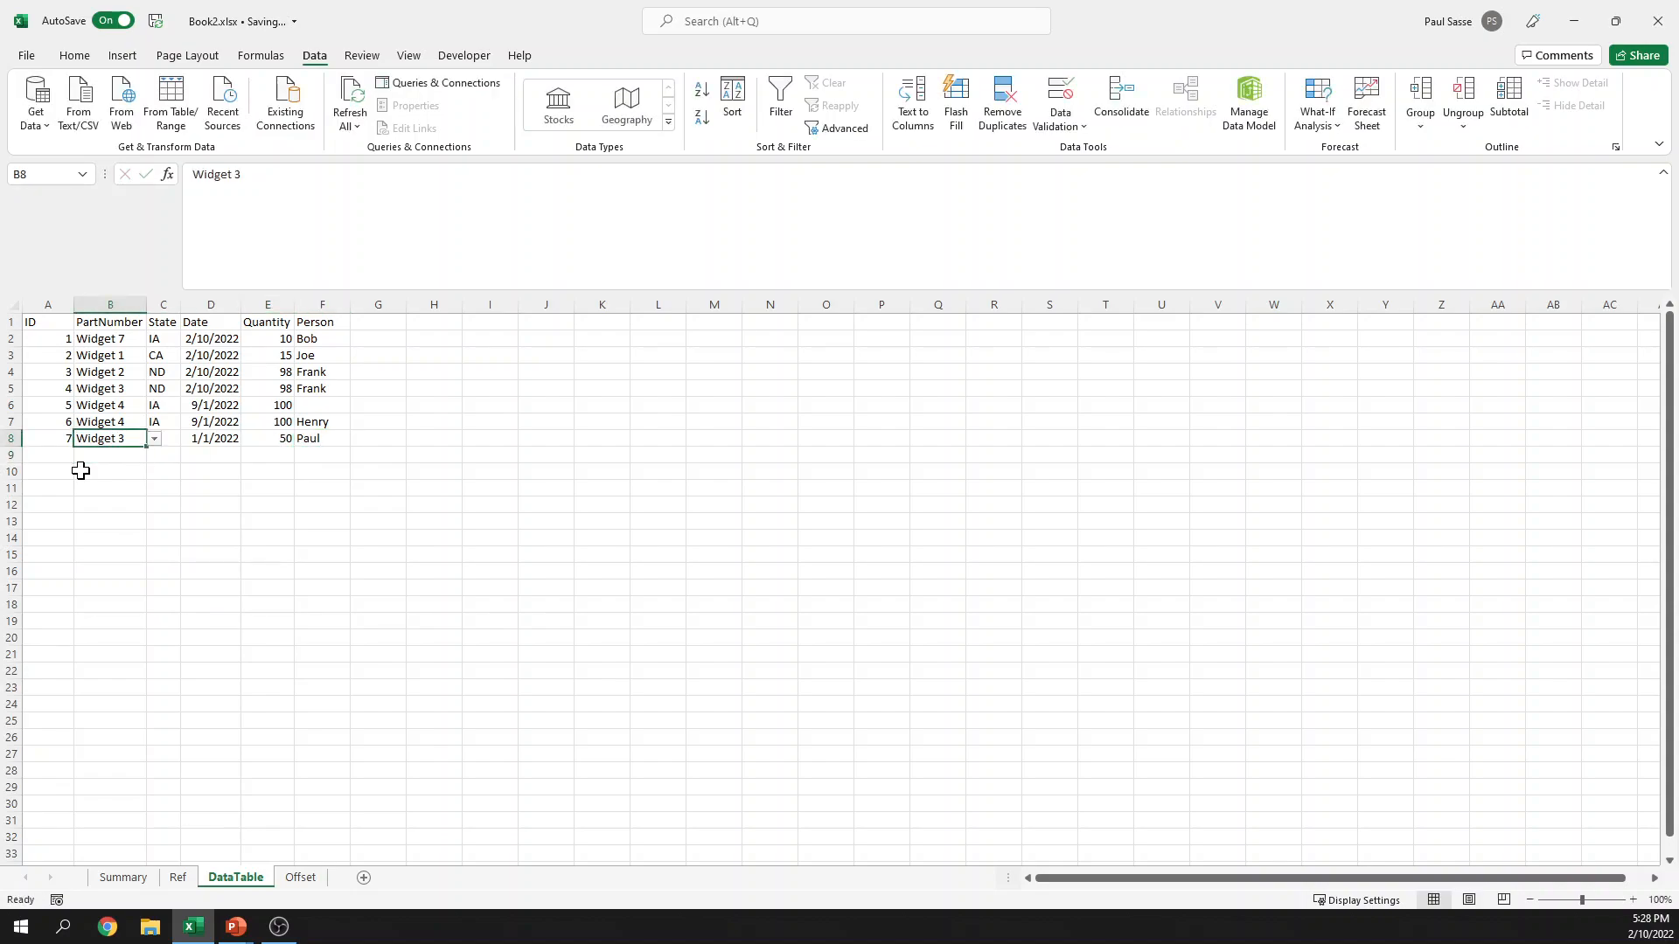
pyautogui.click(215, 439)
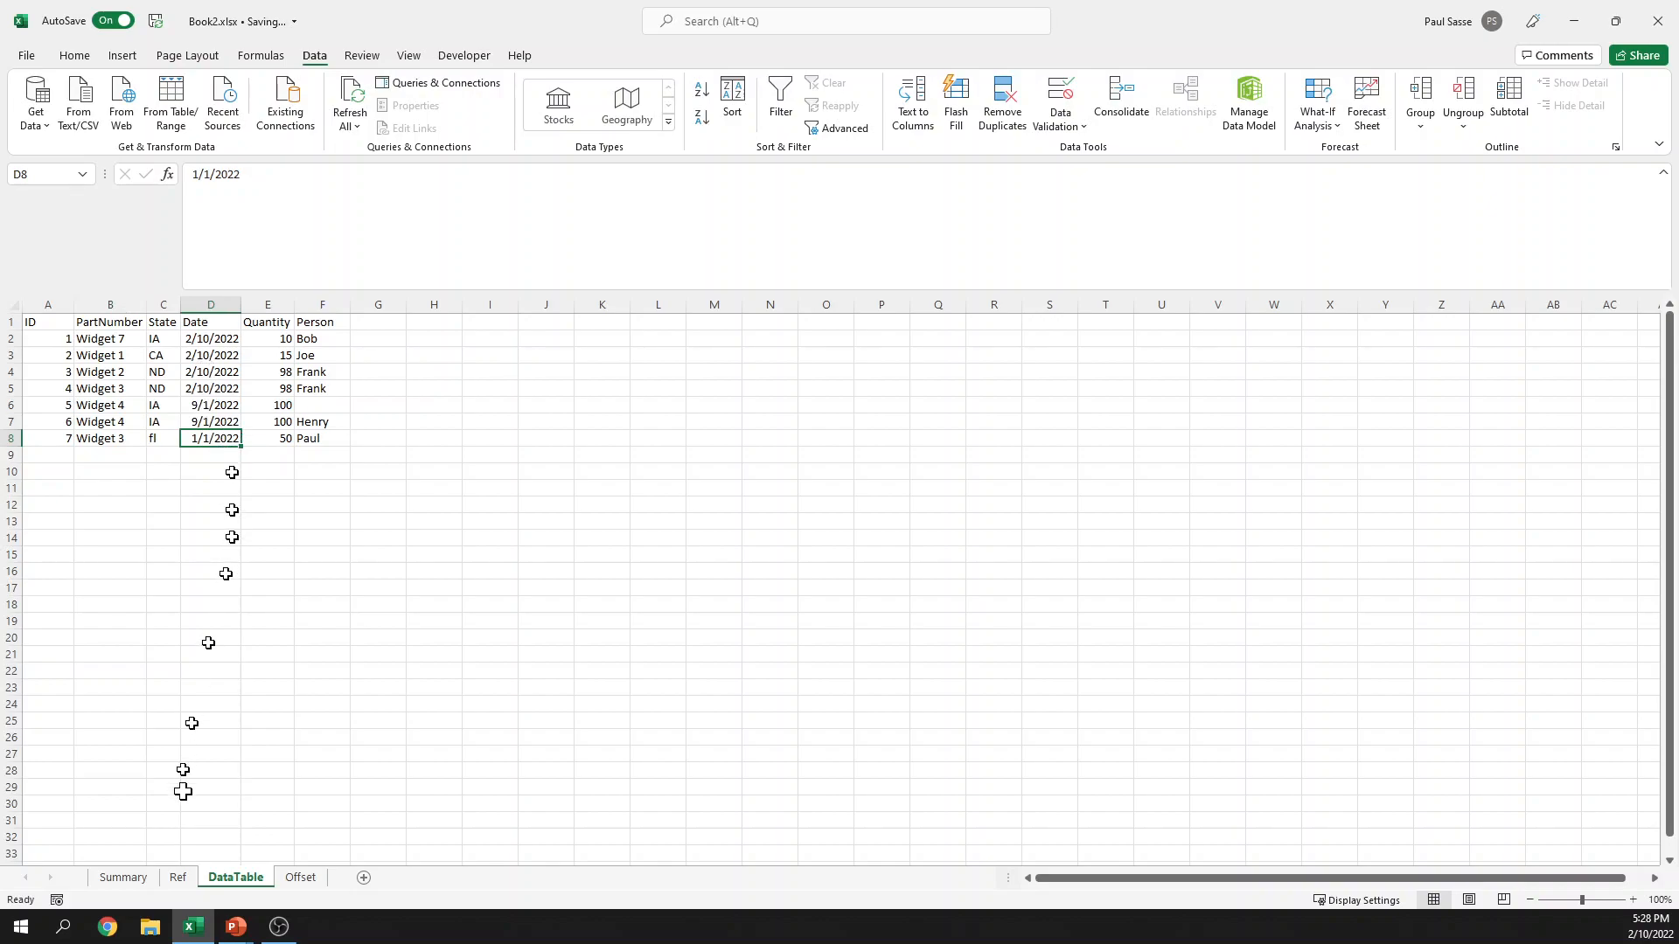
# Step: Change the criteria range of the DSUM formula in A8 on the Summary sheet to E8:E9
pyautogui.click(121, 877)
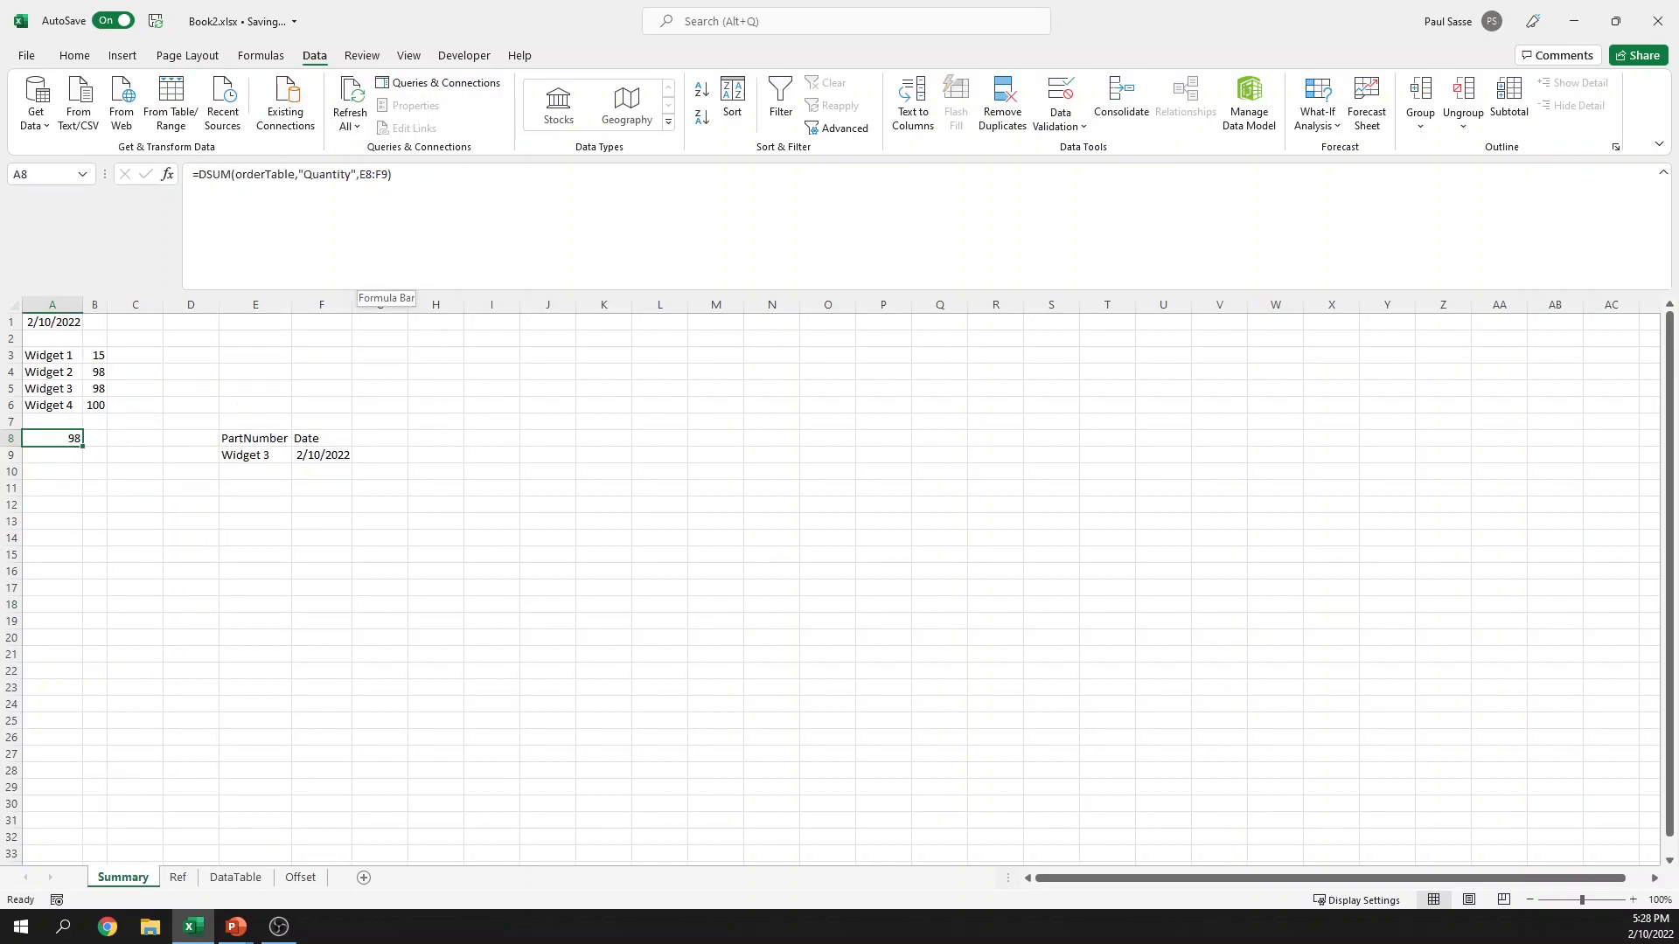
pyautogui.doubleClick(361, 175)
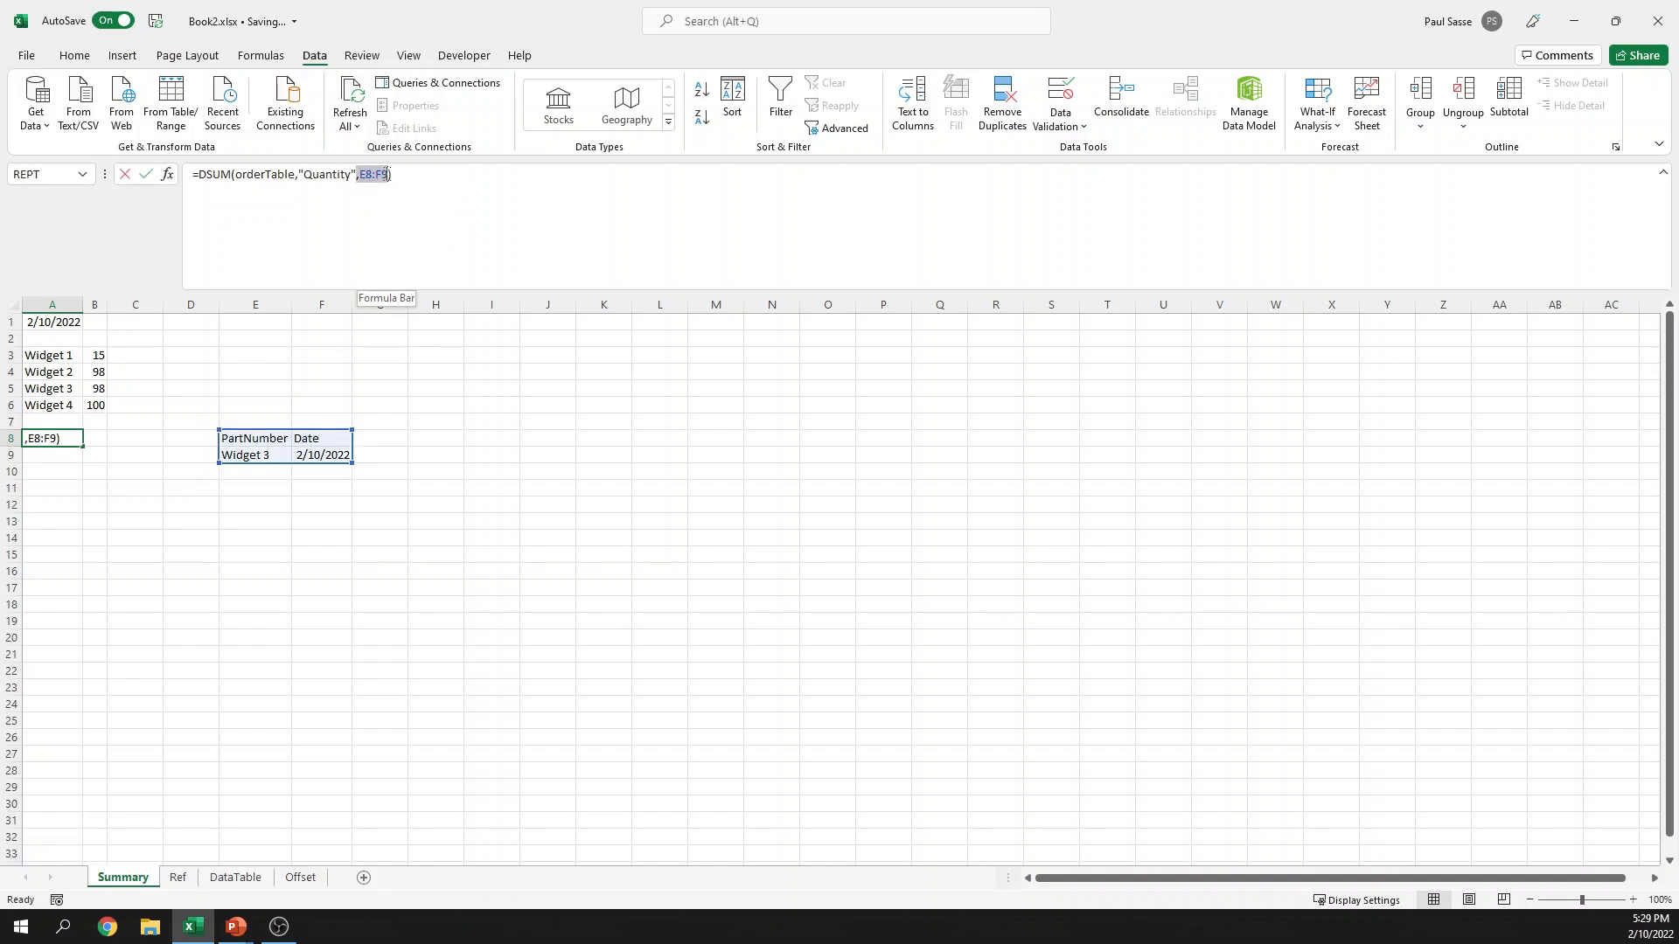
pyautogui.press('BackSpace')
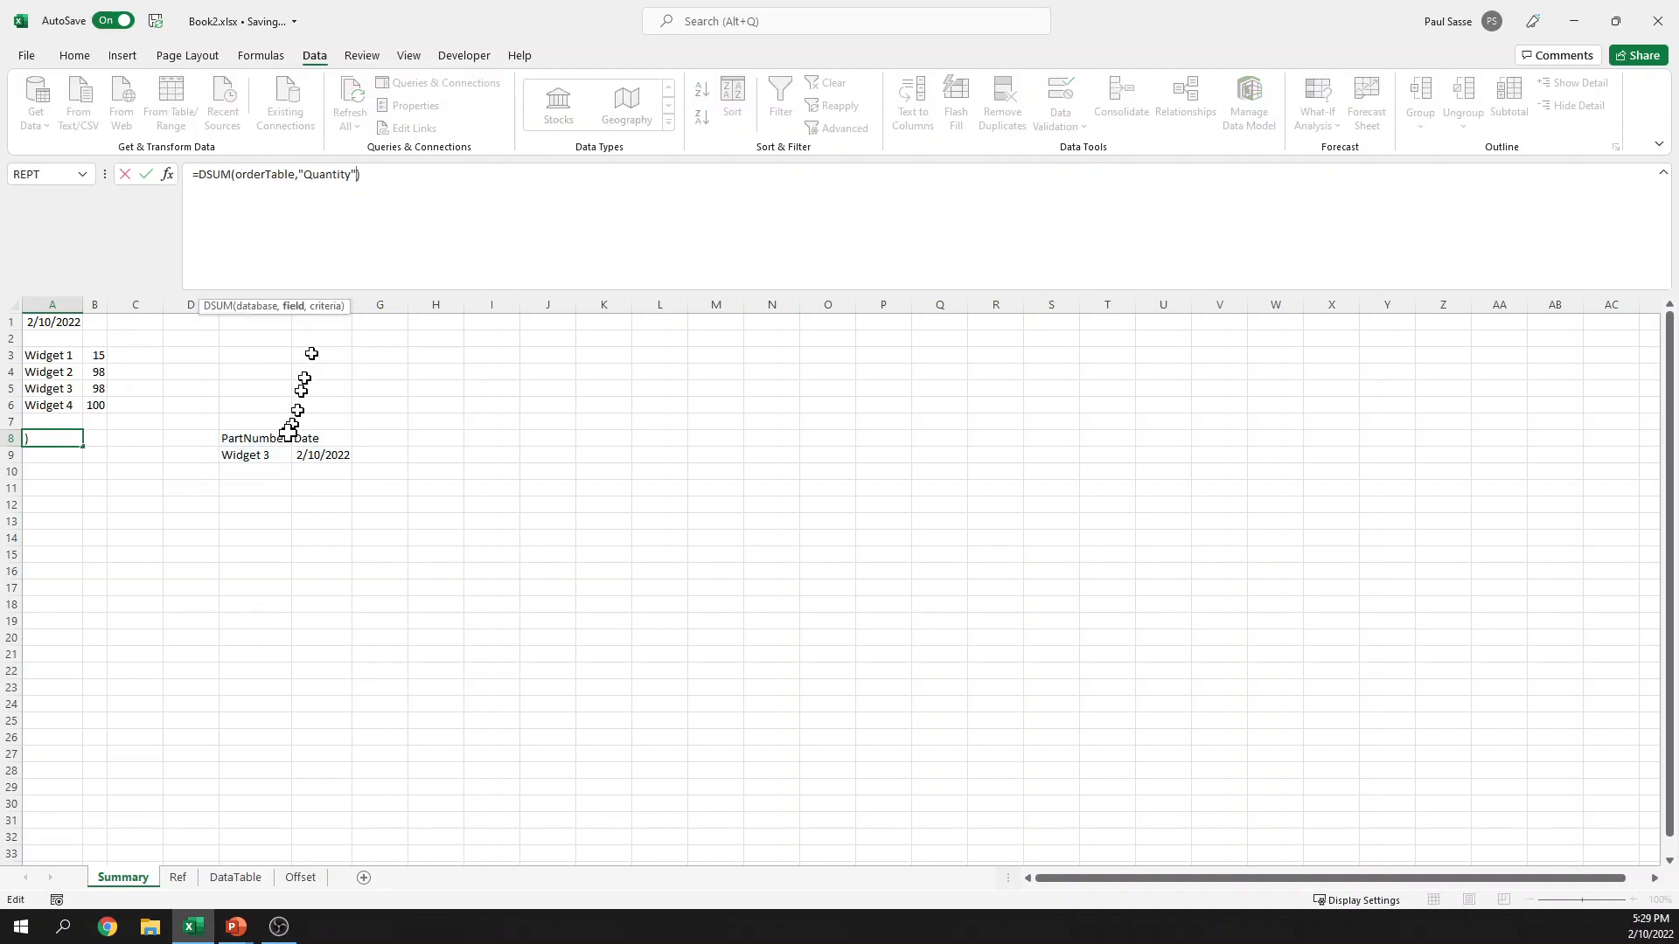
pyautogui.press('Return')
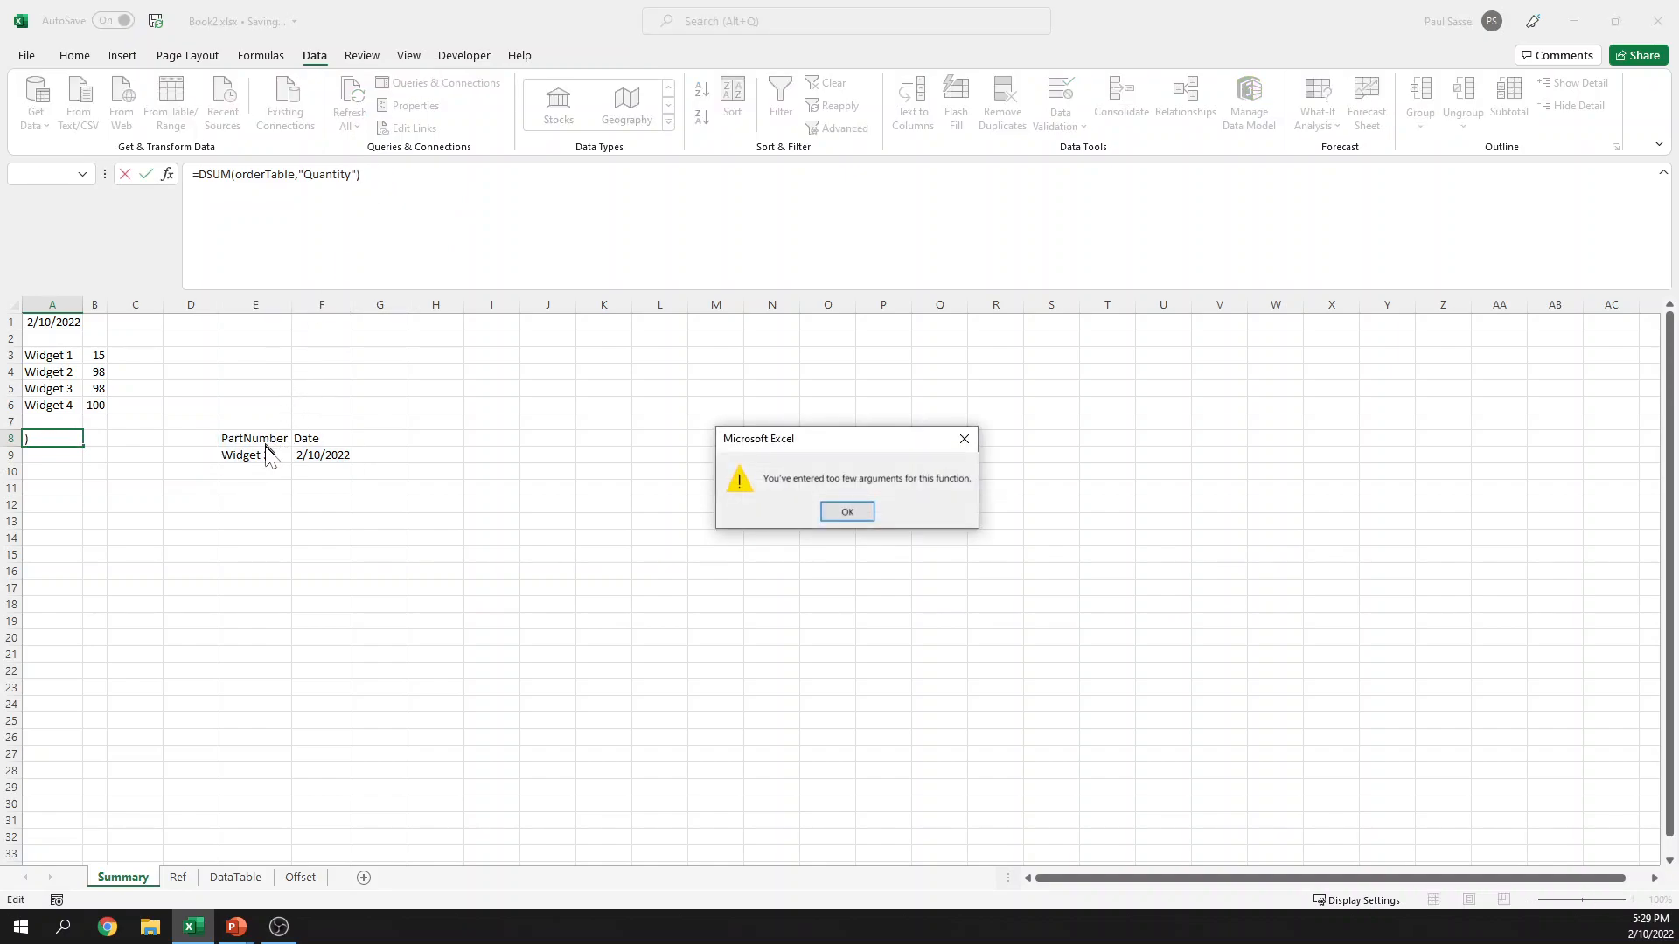
pyautogui.click(829, 513)
pyautogui.click(356, 175)
pyautogui.write(',')
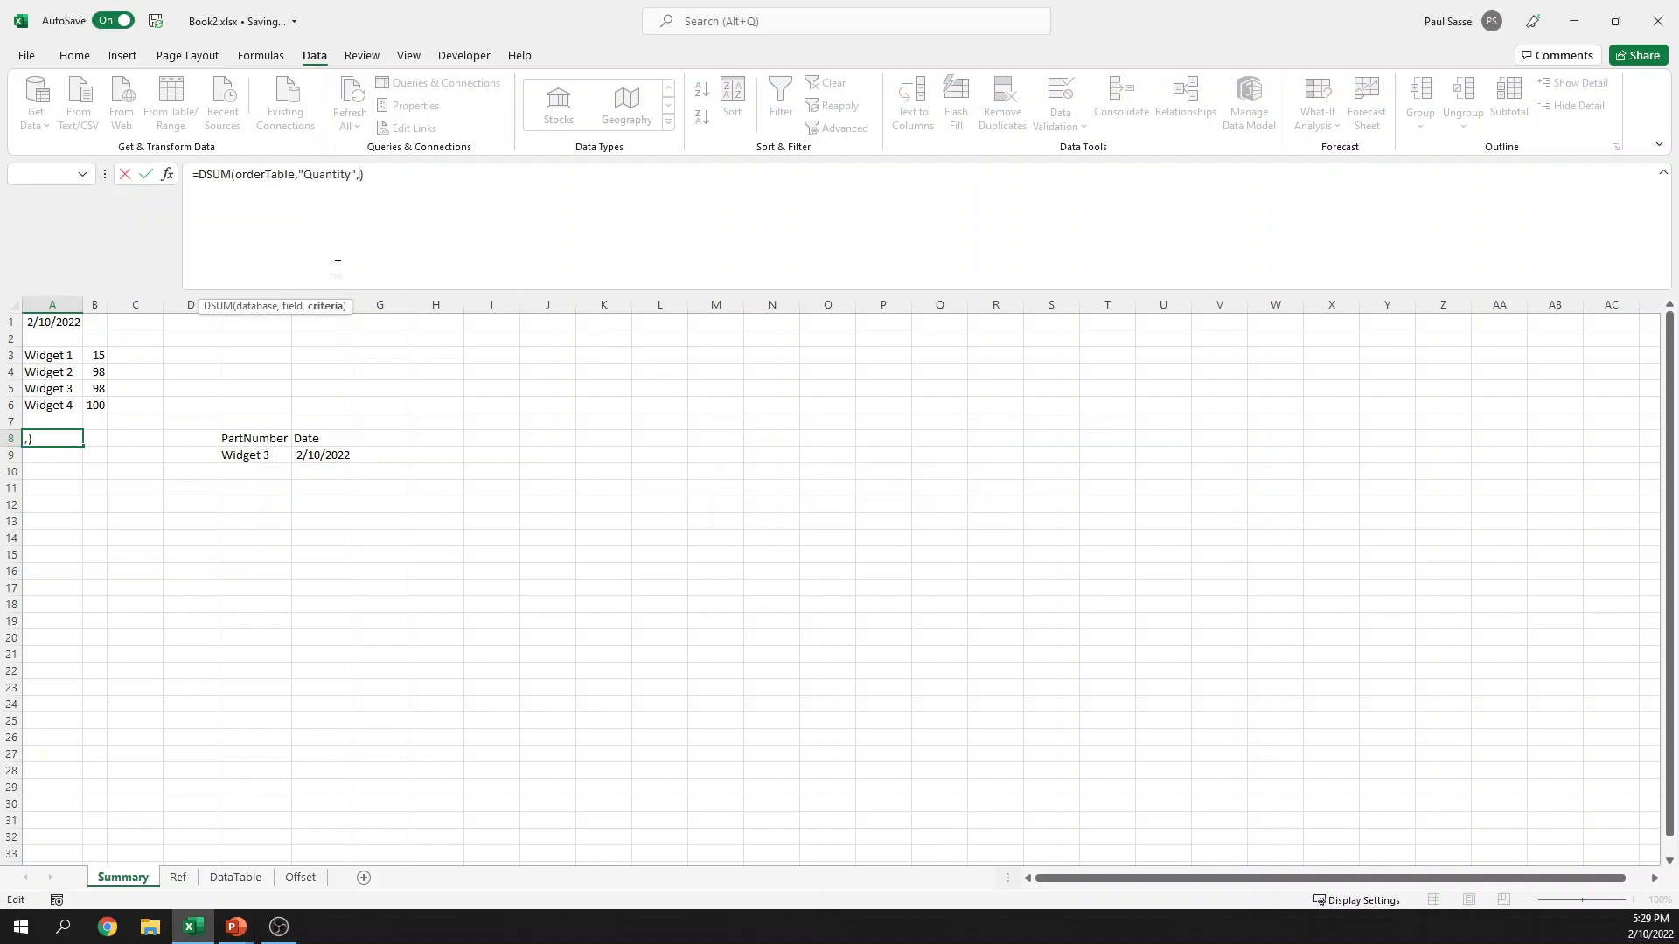
pyautogui.moveTo(251, 438); pyautogui.dragTo(251, 451)
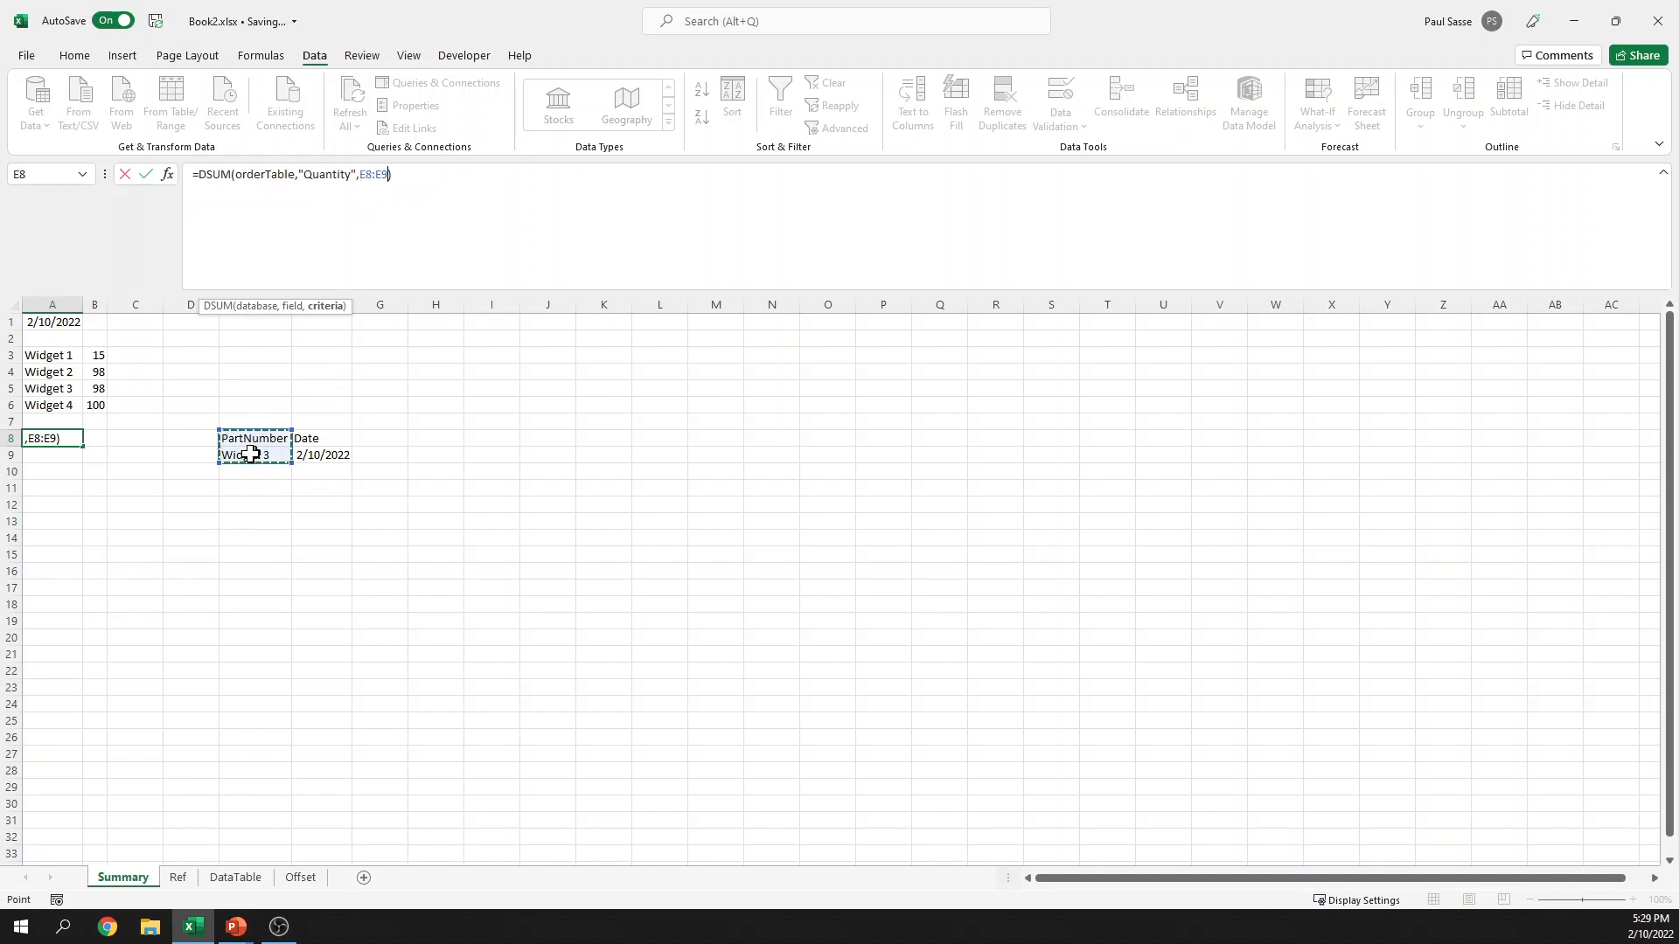
pyautogui.hotkey('ctrl', 'Return')
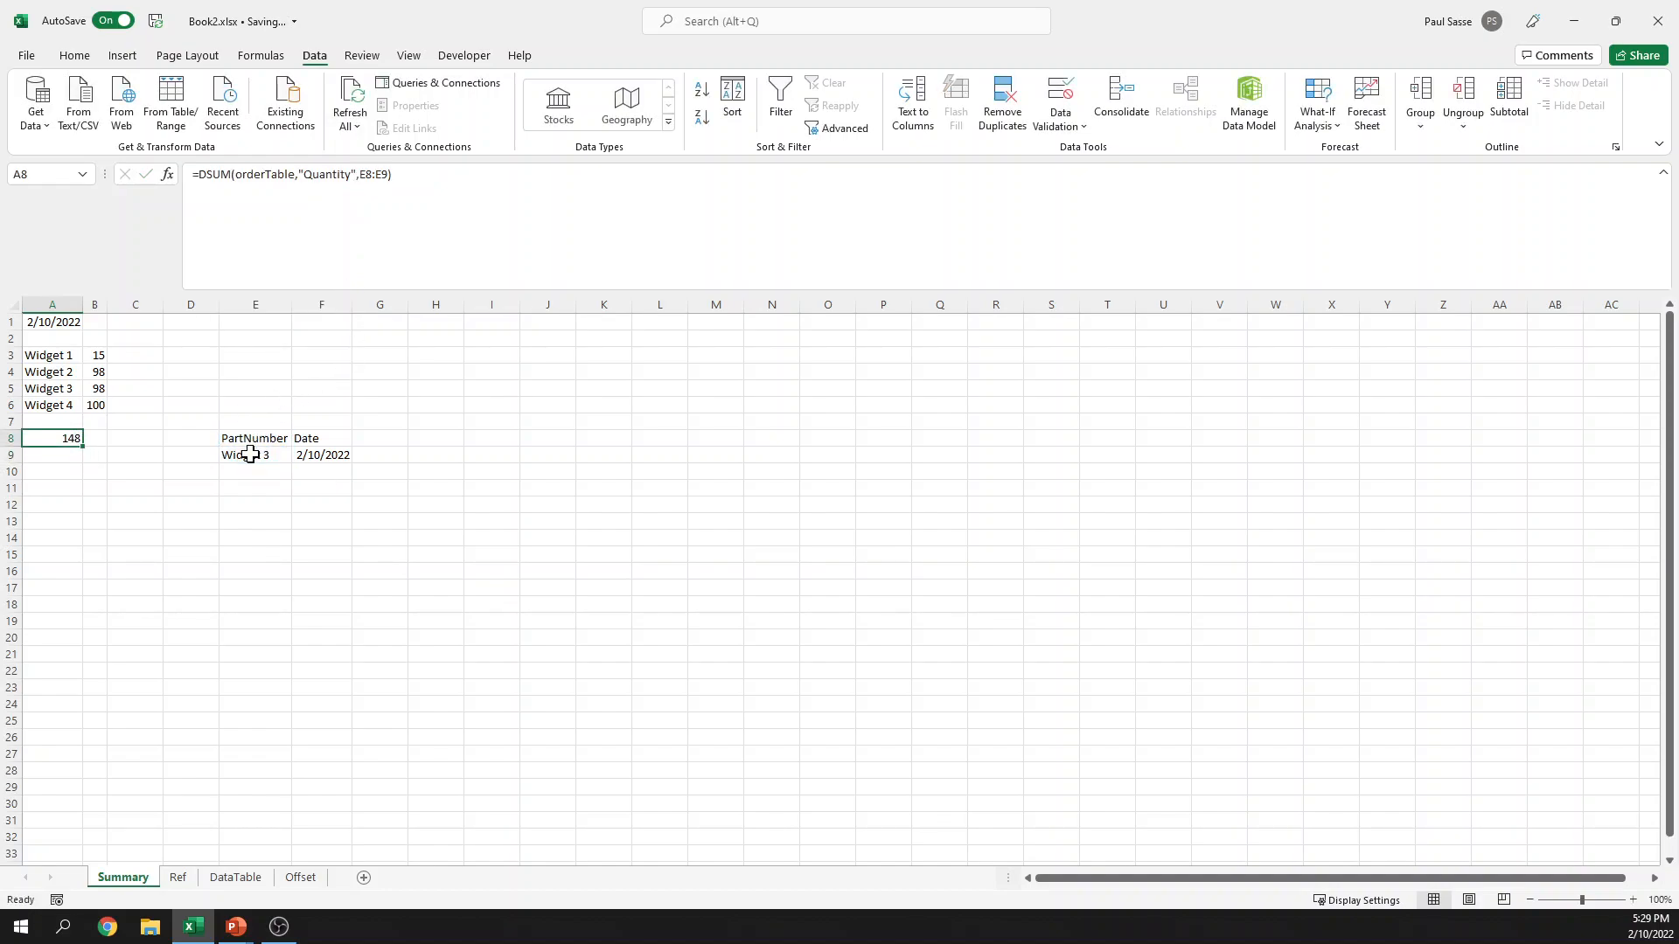
# Step: Check the two Widget 3 orders in rows 5 and 8 of the DataTable sheet against the Summary sheet's DSUM total
pyautogui.click(249, 878)
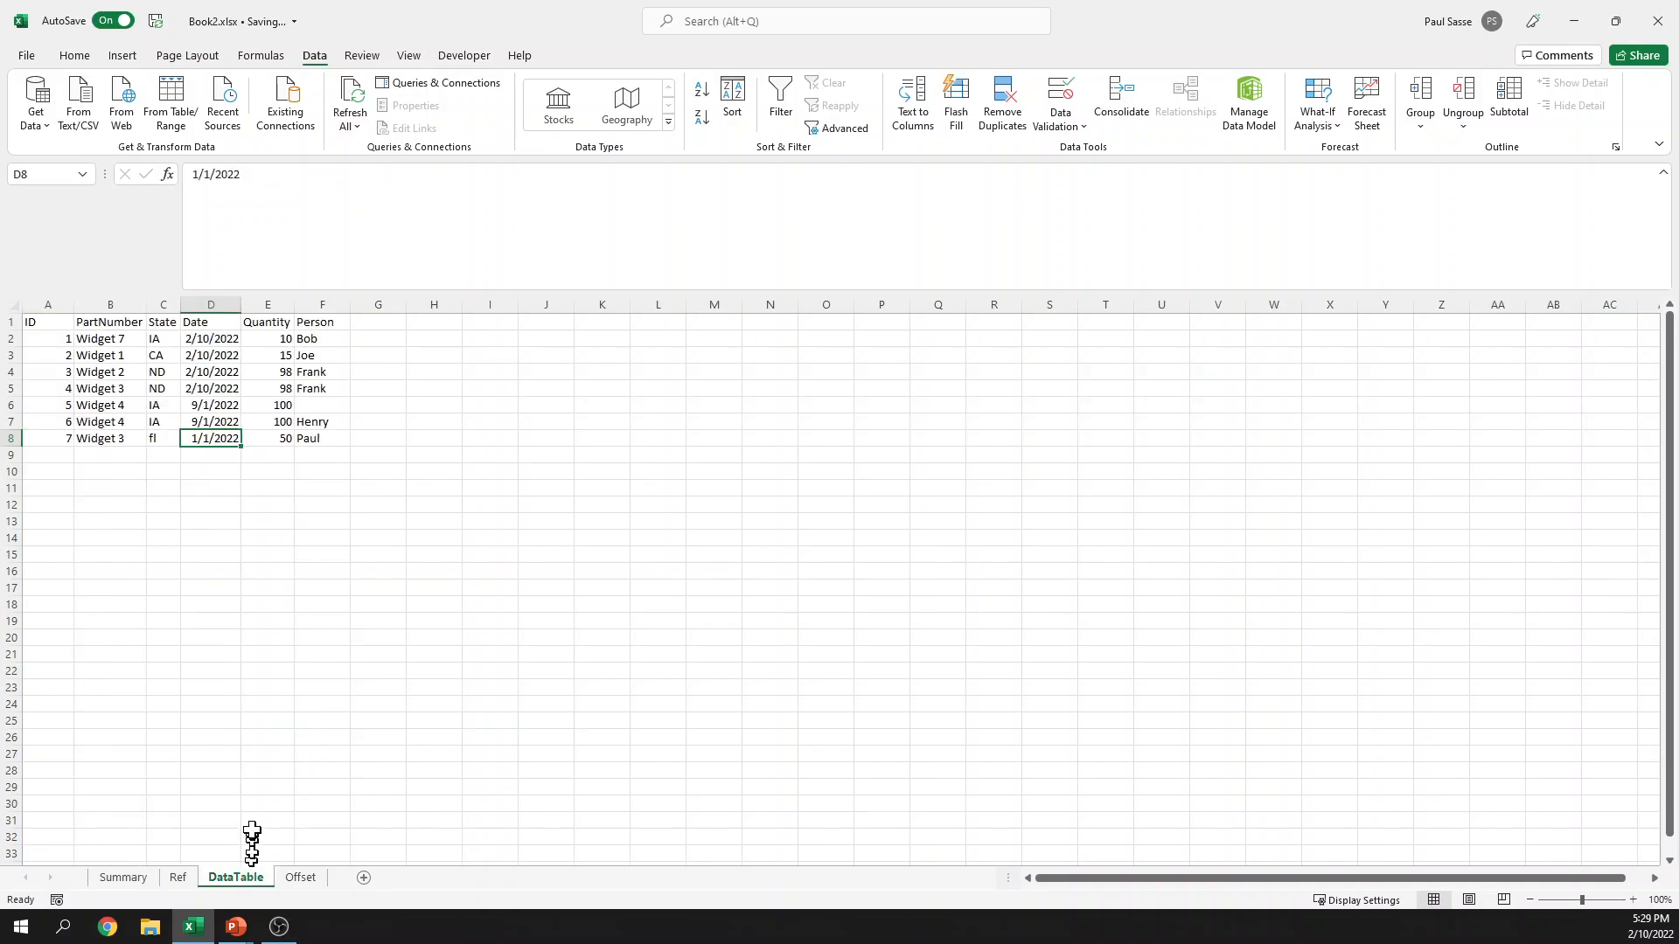
pyautogui.click(105, 439)
pyautogui.click(100, 388)
pyautogui.click(122, 877)
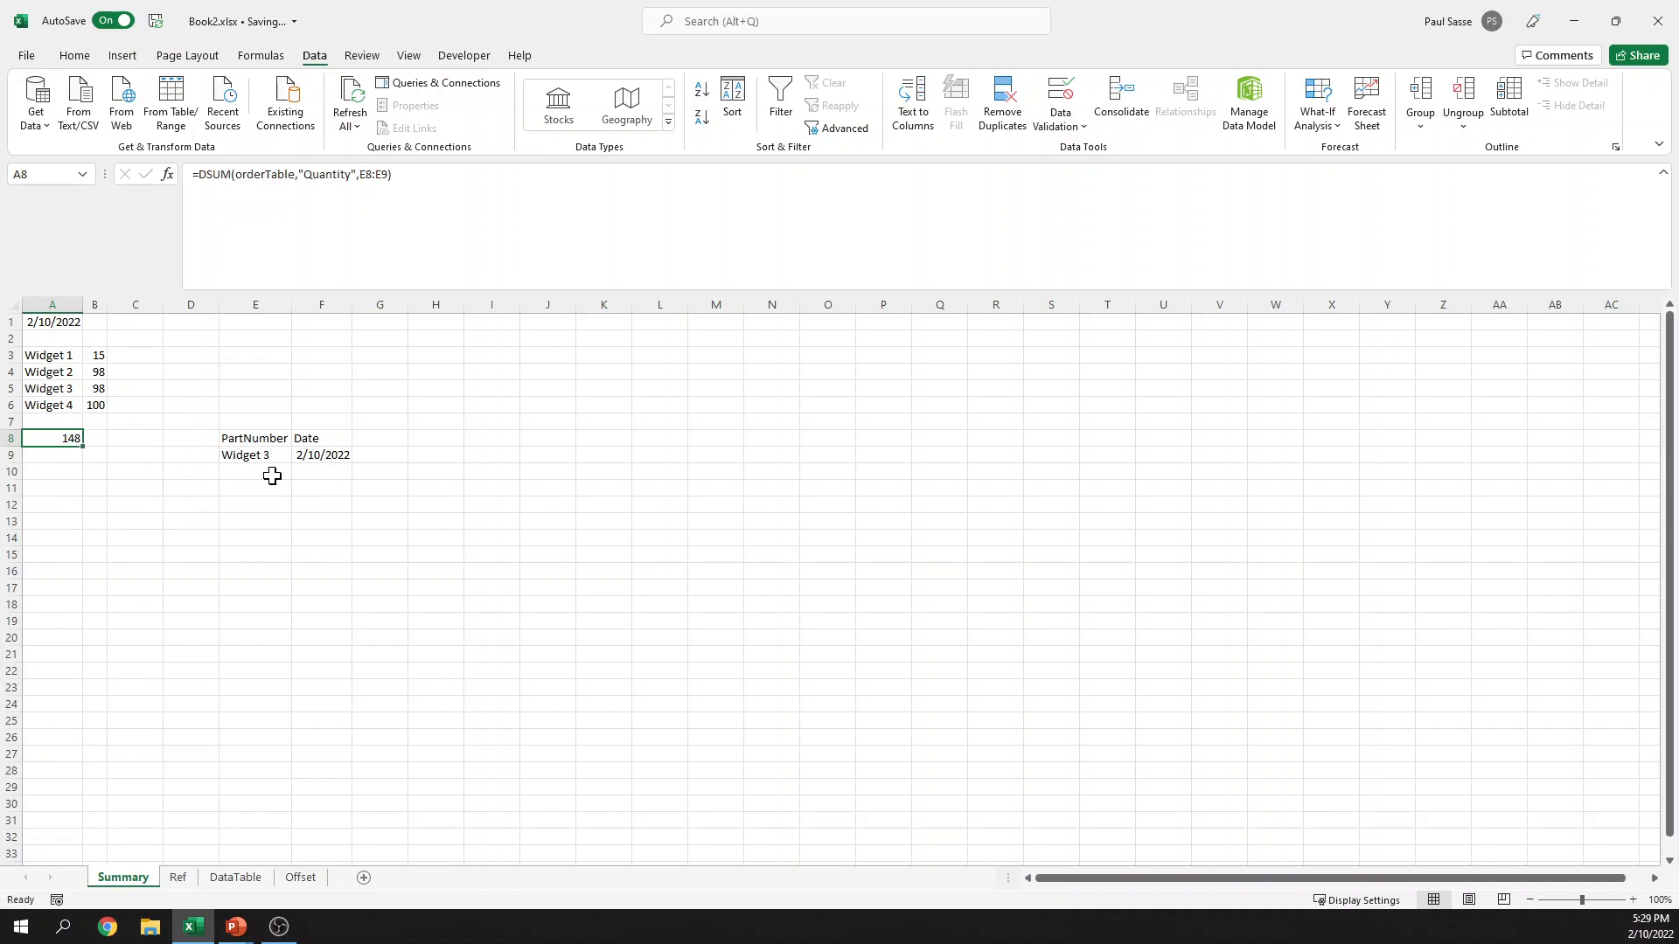
# Step: Replace the database argument of the DSUM formula in A8 with columns A:F of the DataTable sheet
pyautogui.moveTo(235, 174); pyautogui.dragTo(294, 172)
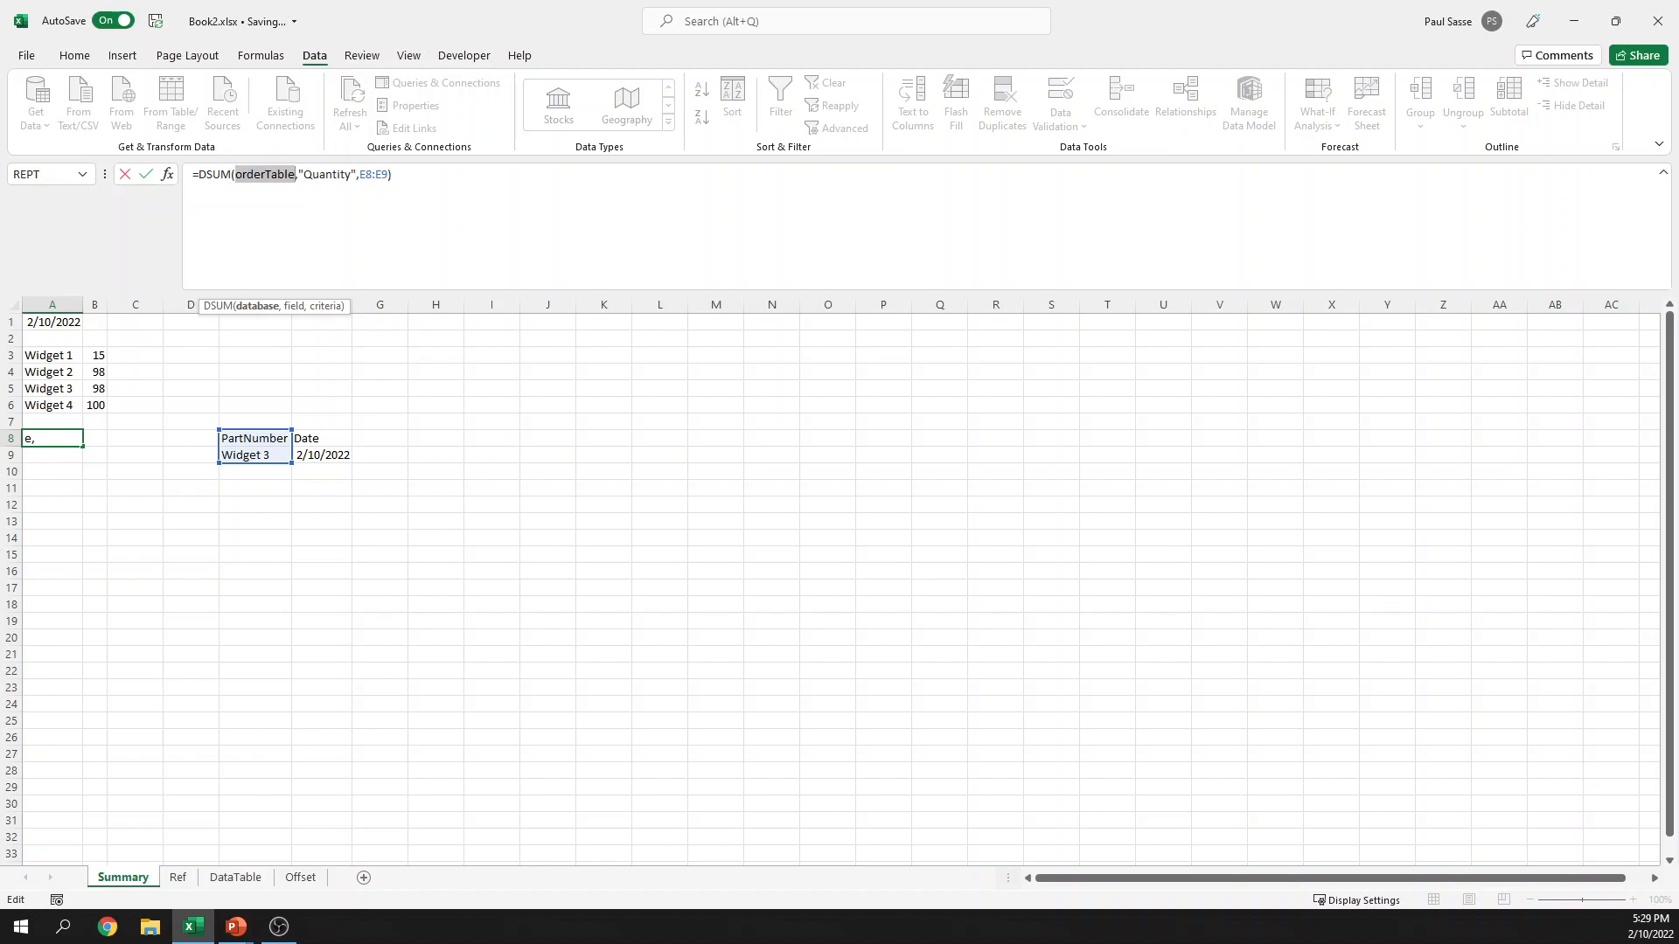
pyautogui.press('BackSpace')
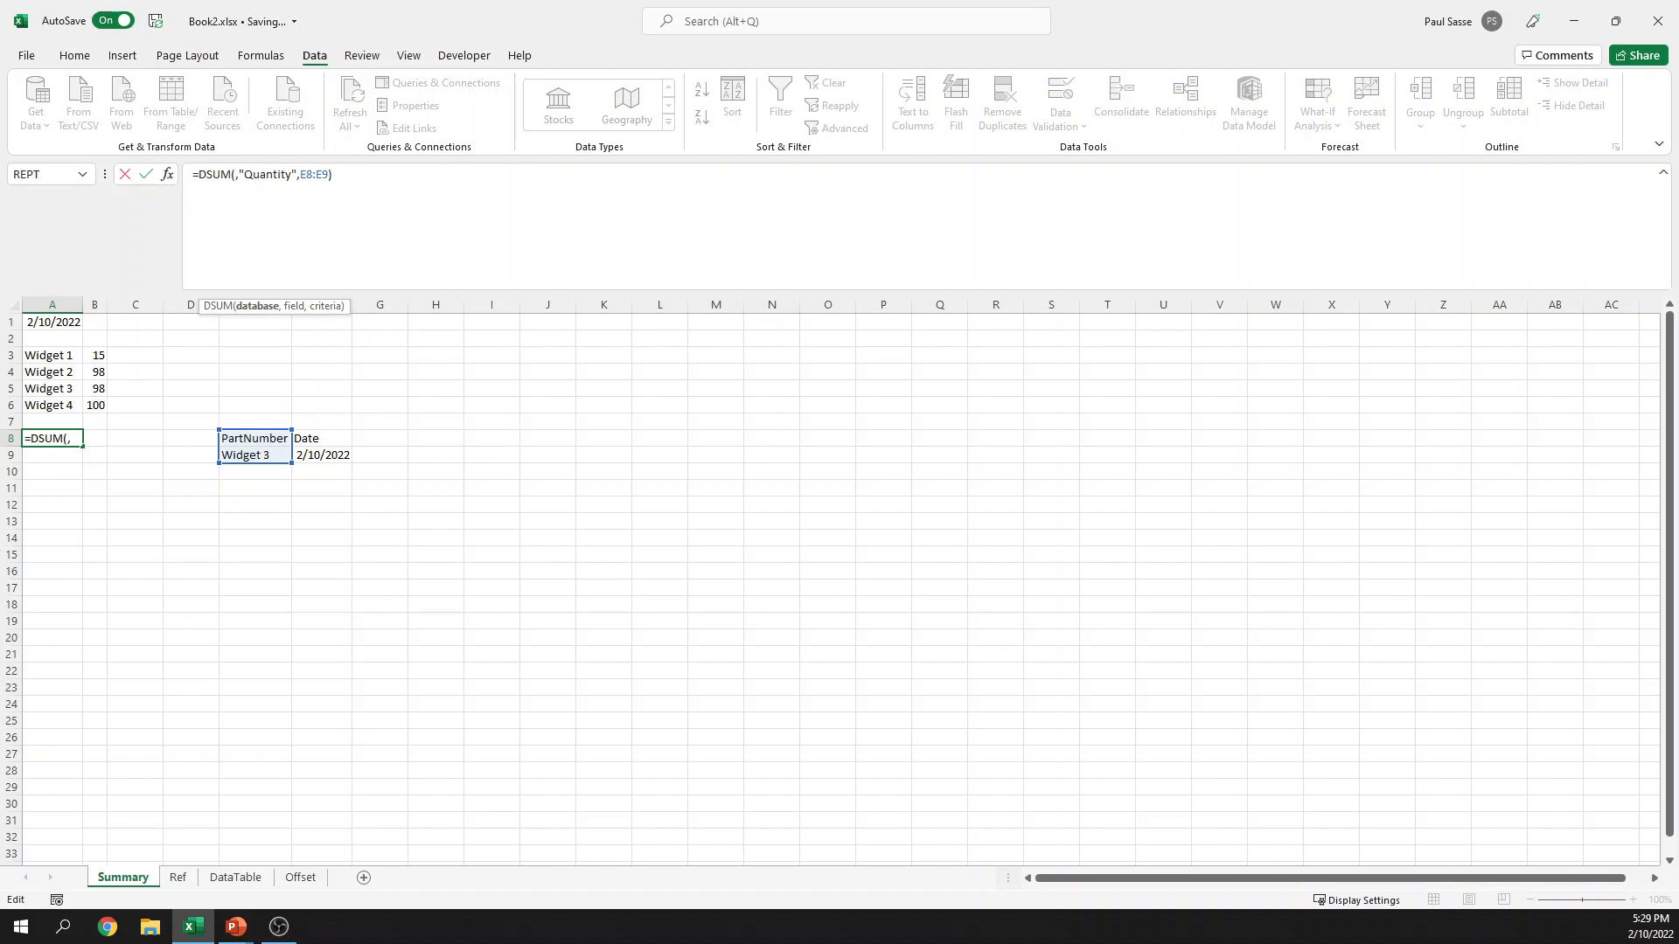
pyautogui.click(235, 877)
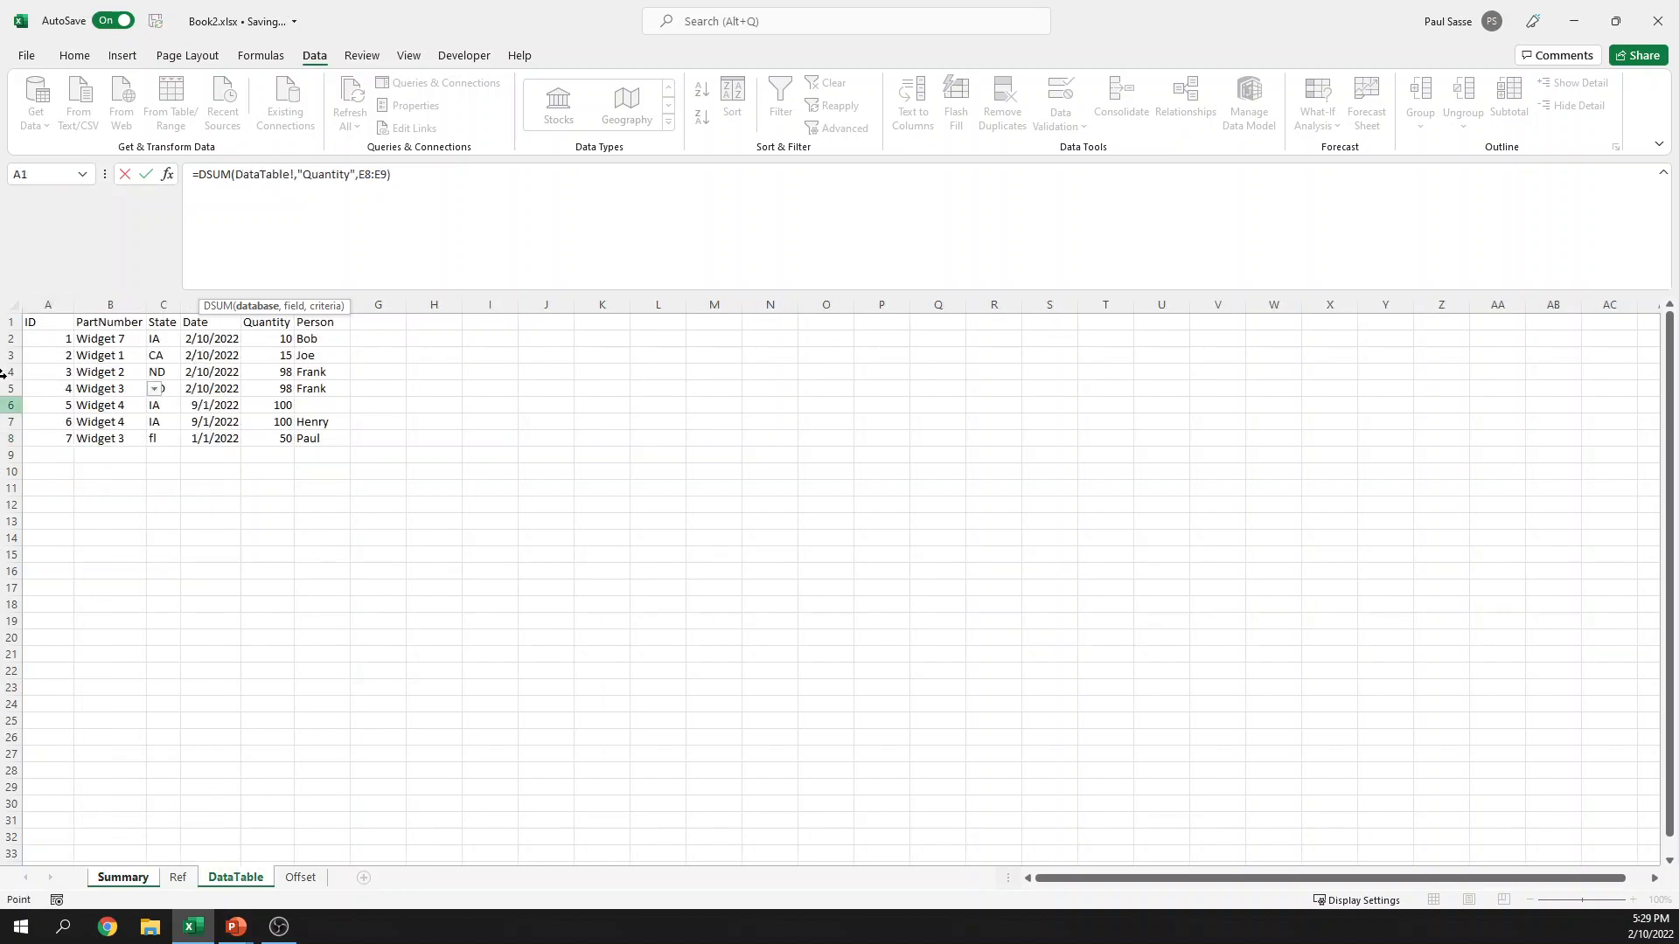
pyautogui.moveTo(48, 305); pyautogui.dragTo(320, 327)
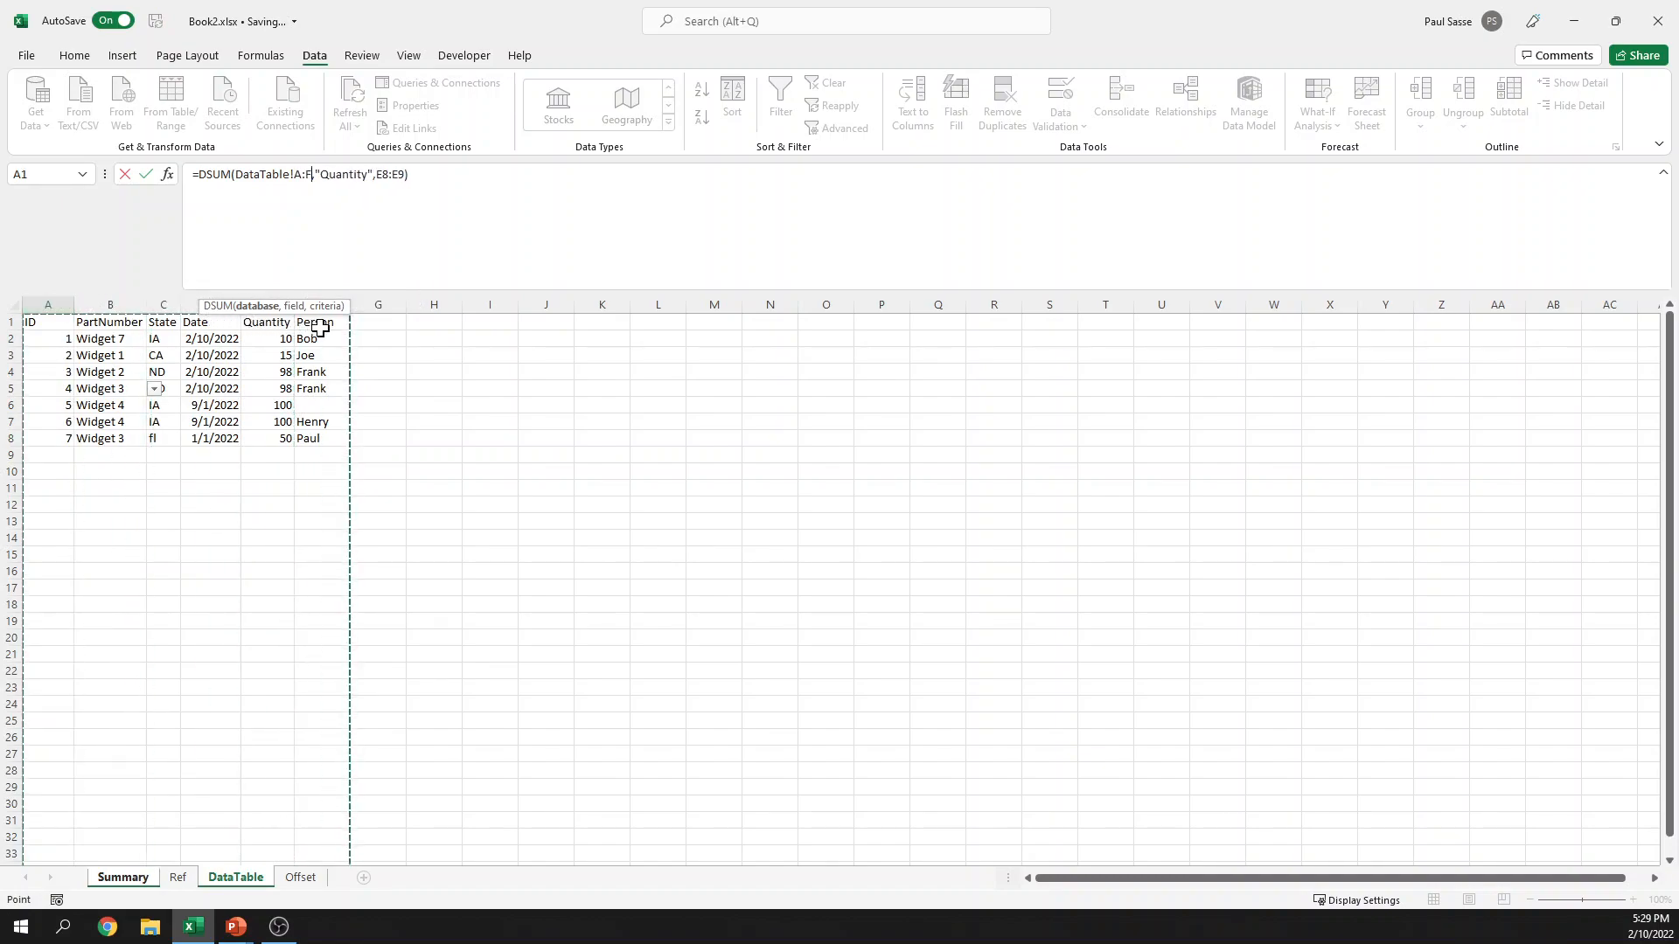
pyautogui.press('Return')
pyautogui.press('Up')
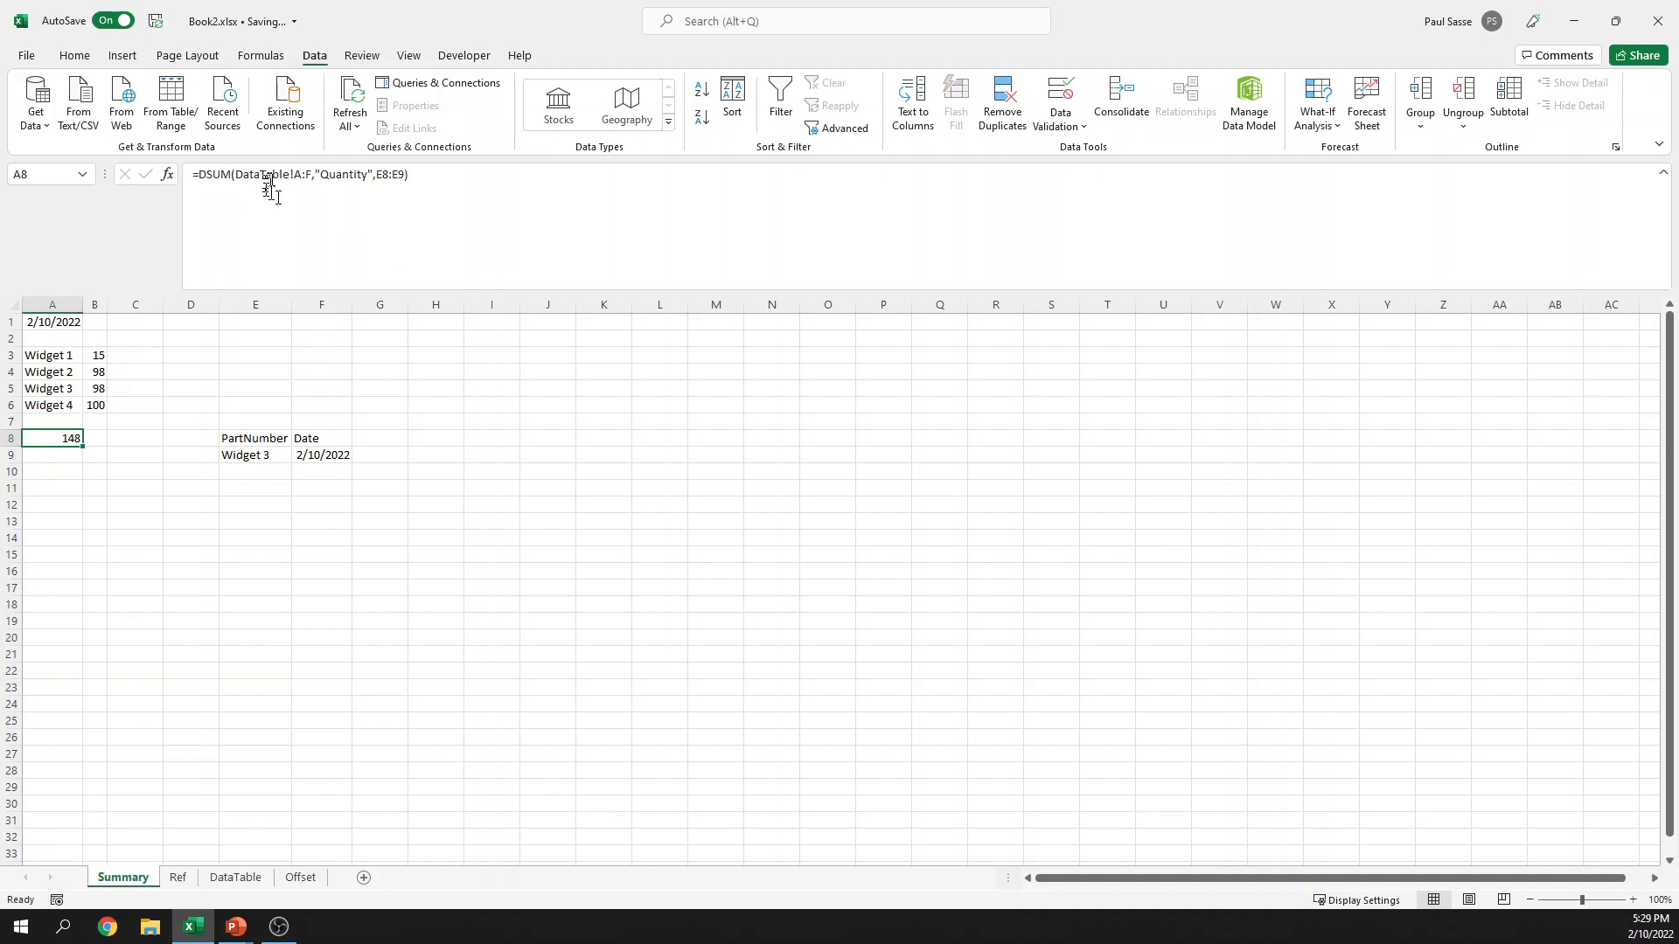
# Step: Set the database argument of the DSUM formula in A8 back to the named range orderTable
pyautogui.click(312, 174)
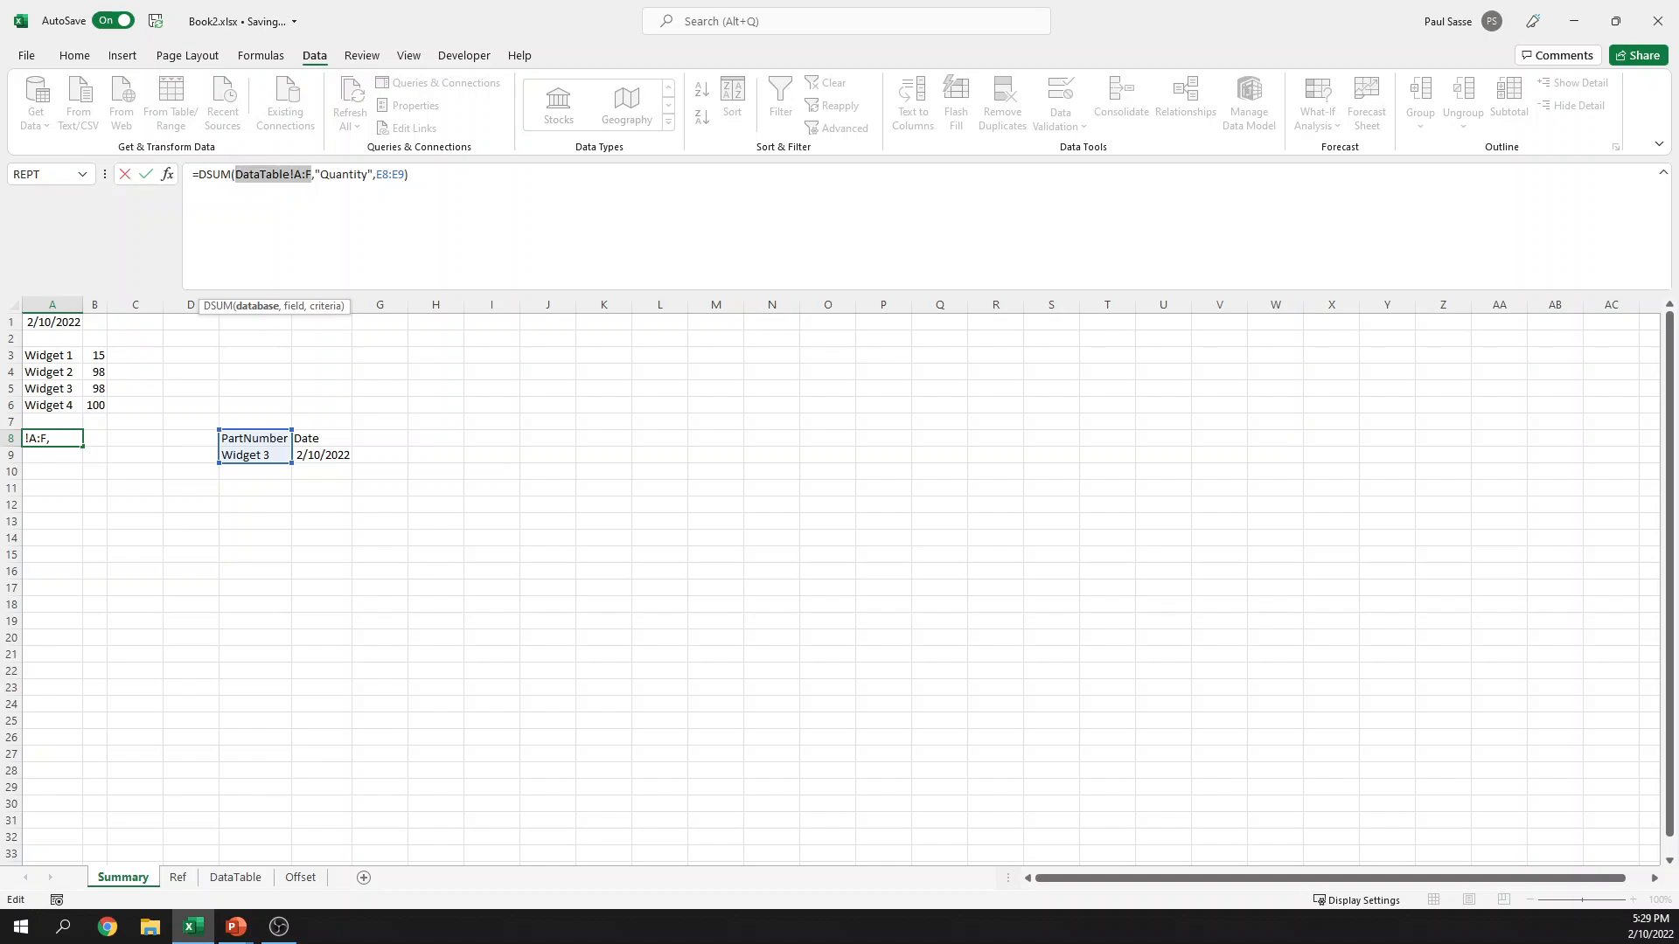
pyautogui.write('orderab')
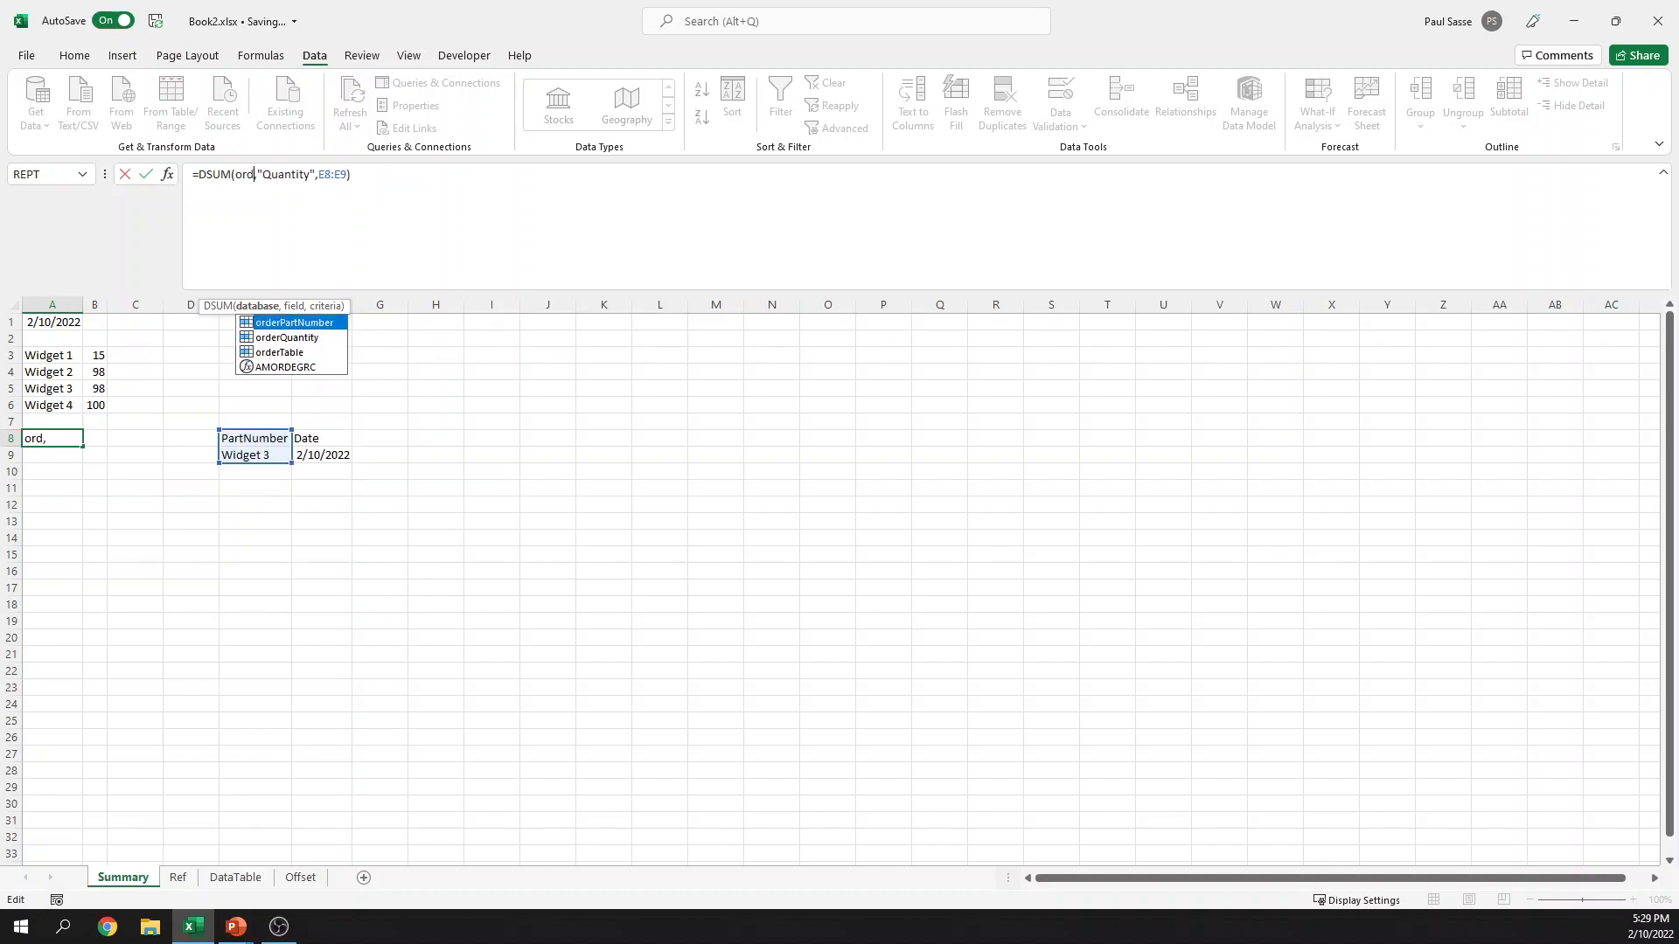
pyautogui.press('BackSpace')
pyautogui.press('BackSpace')
pyautogui.write('Table')
pyautogui.press('Tab')
pyautogui.press('End')
pyautogui.hotkey('ctrl', 'Return')
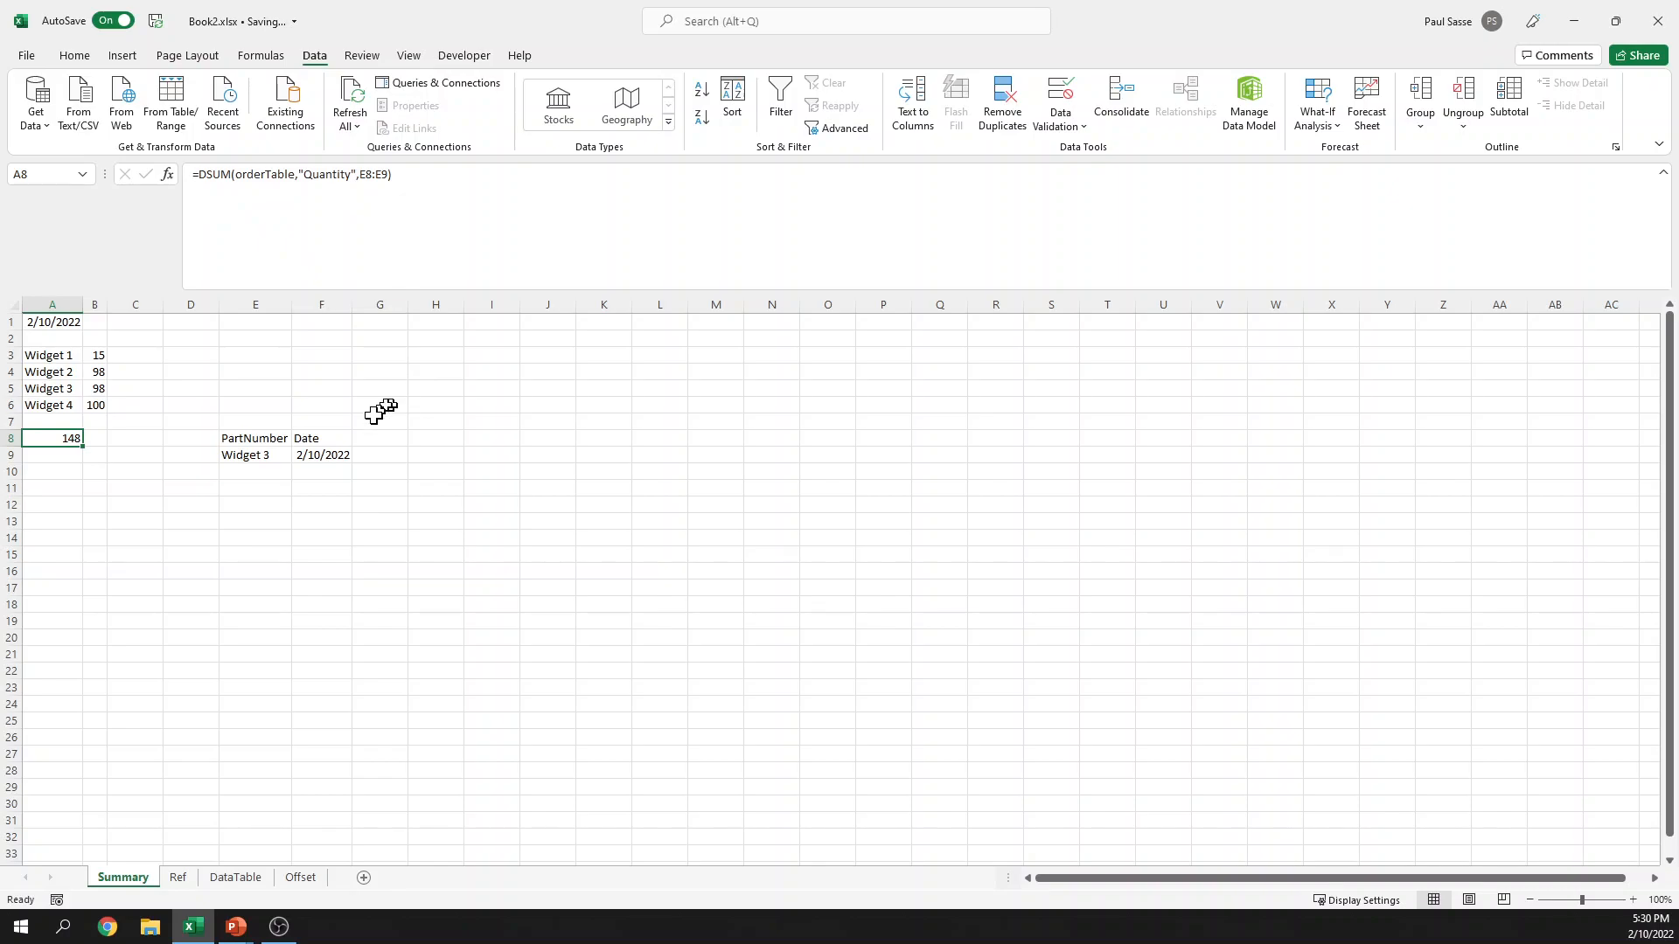
# Step: Examine the order rows and the empty rows beneath them on the DataTable sheet, and return to the Summary sheet
pyautogui.click(240, 880)
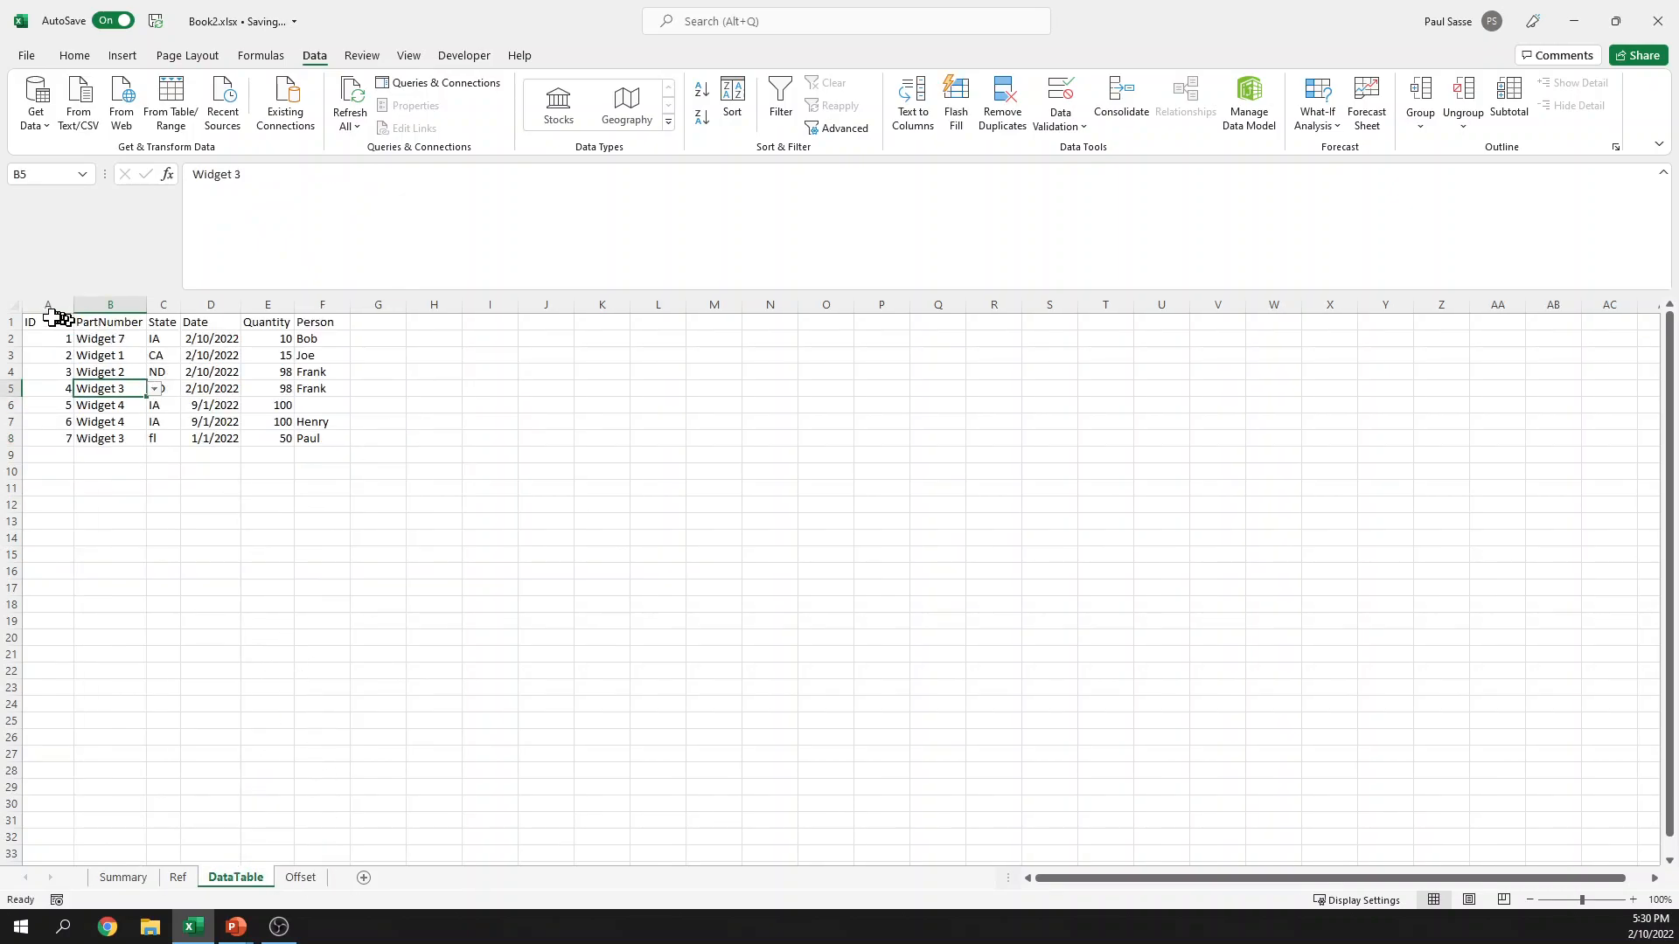
pyautogui.click(106, 569)
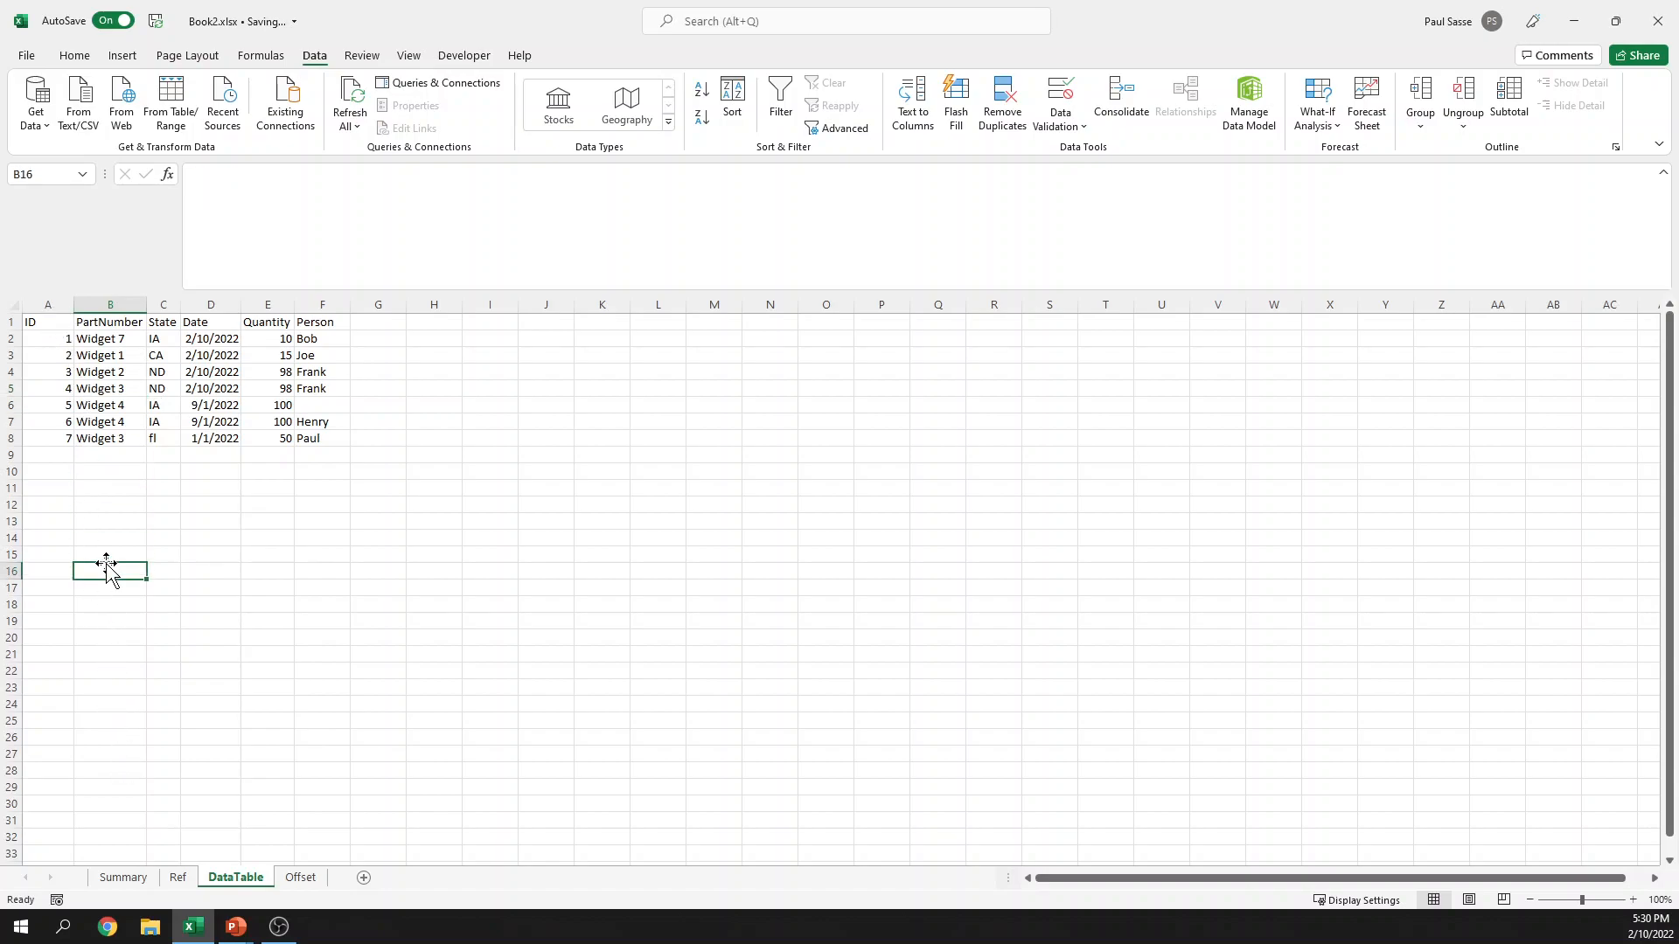
pyautogui.scroll(-7, 107, 569)
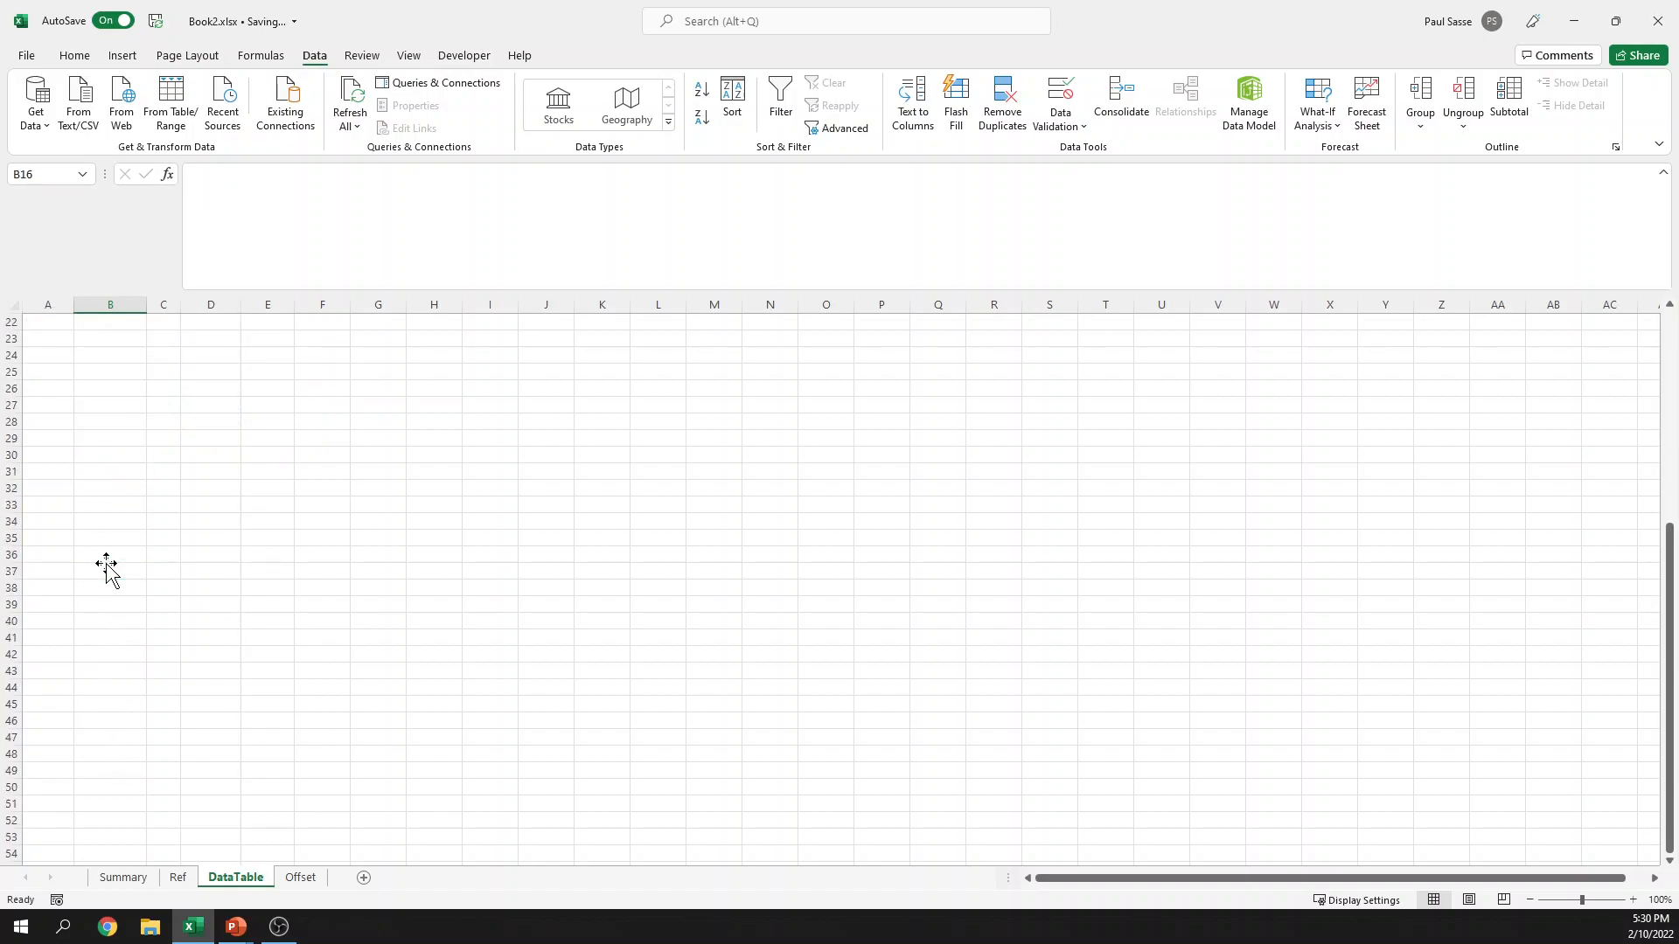
pyautogui.scroll(7, 106, 568)
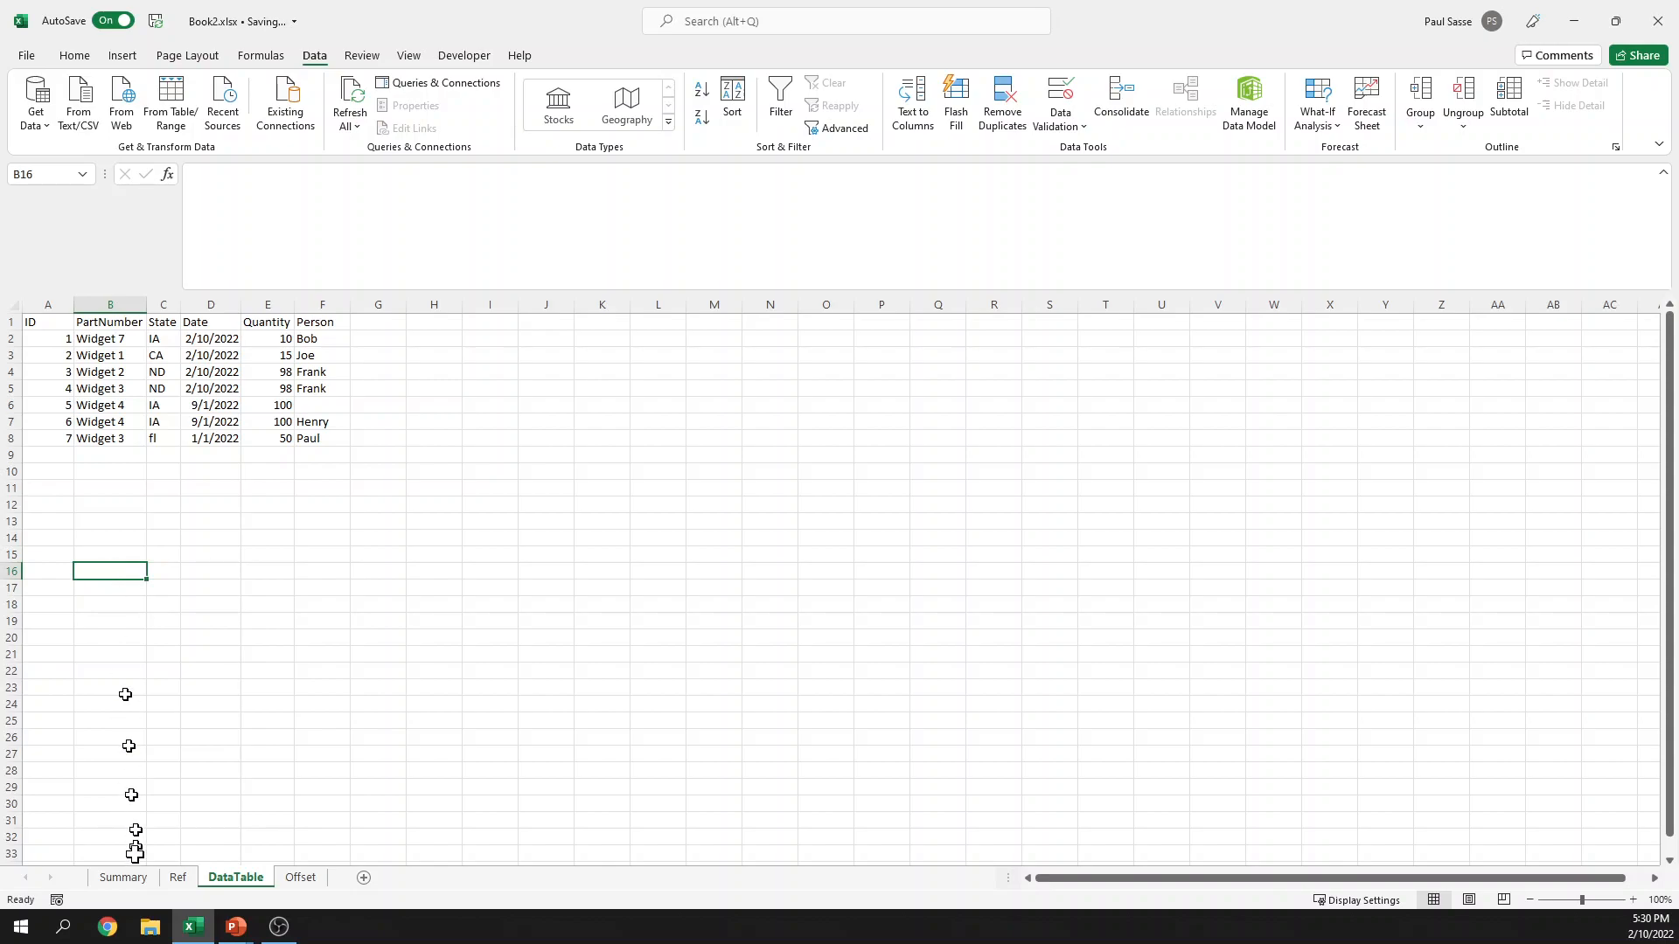
pyautogui.click(122, 877)
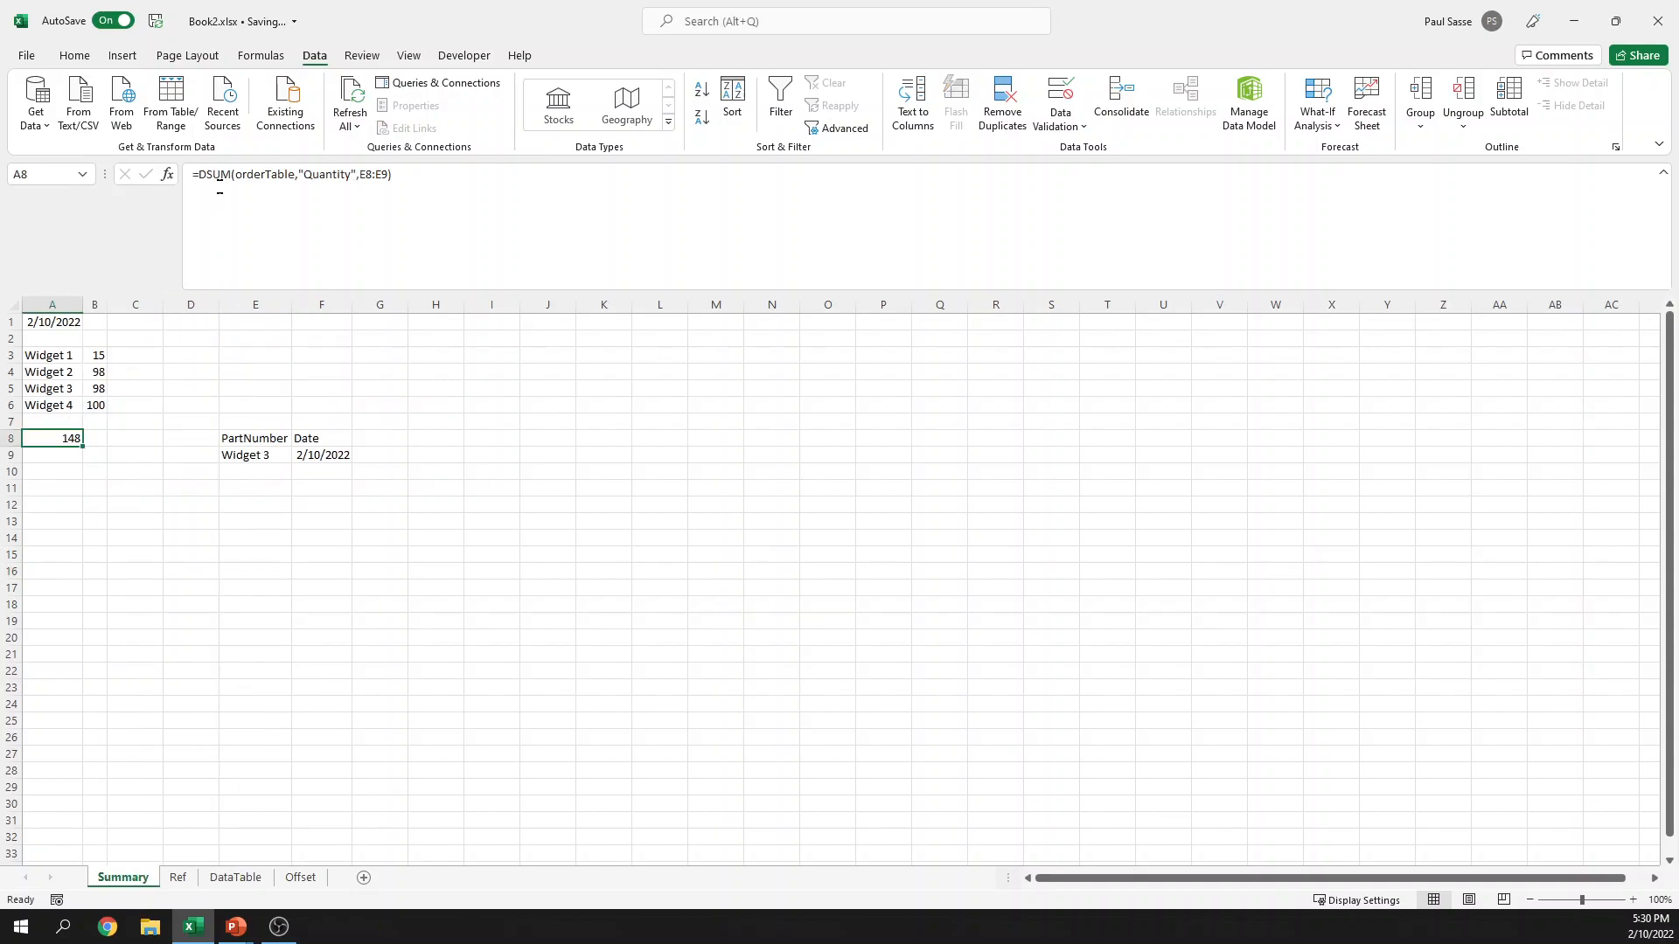
pyautogui.click(70, 454)
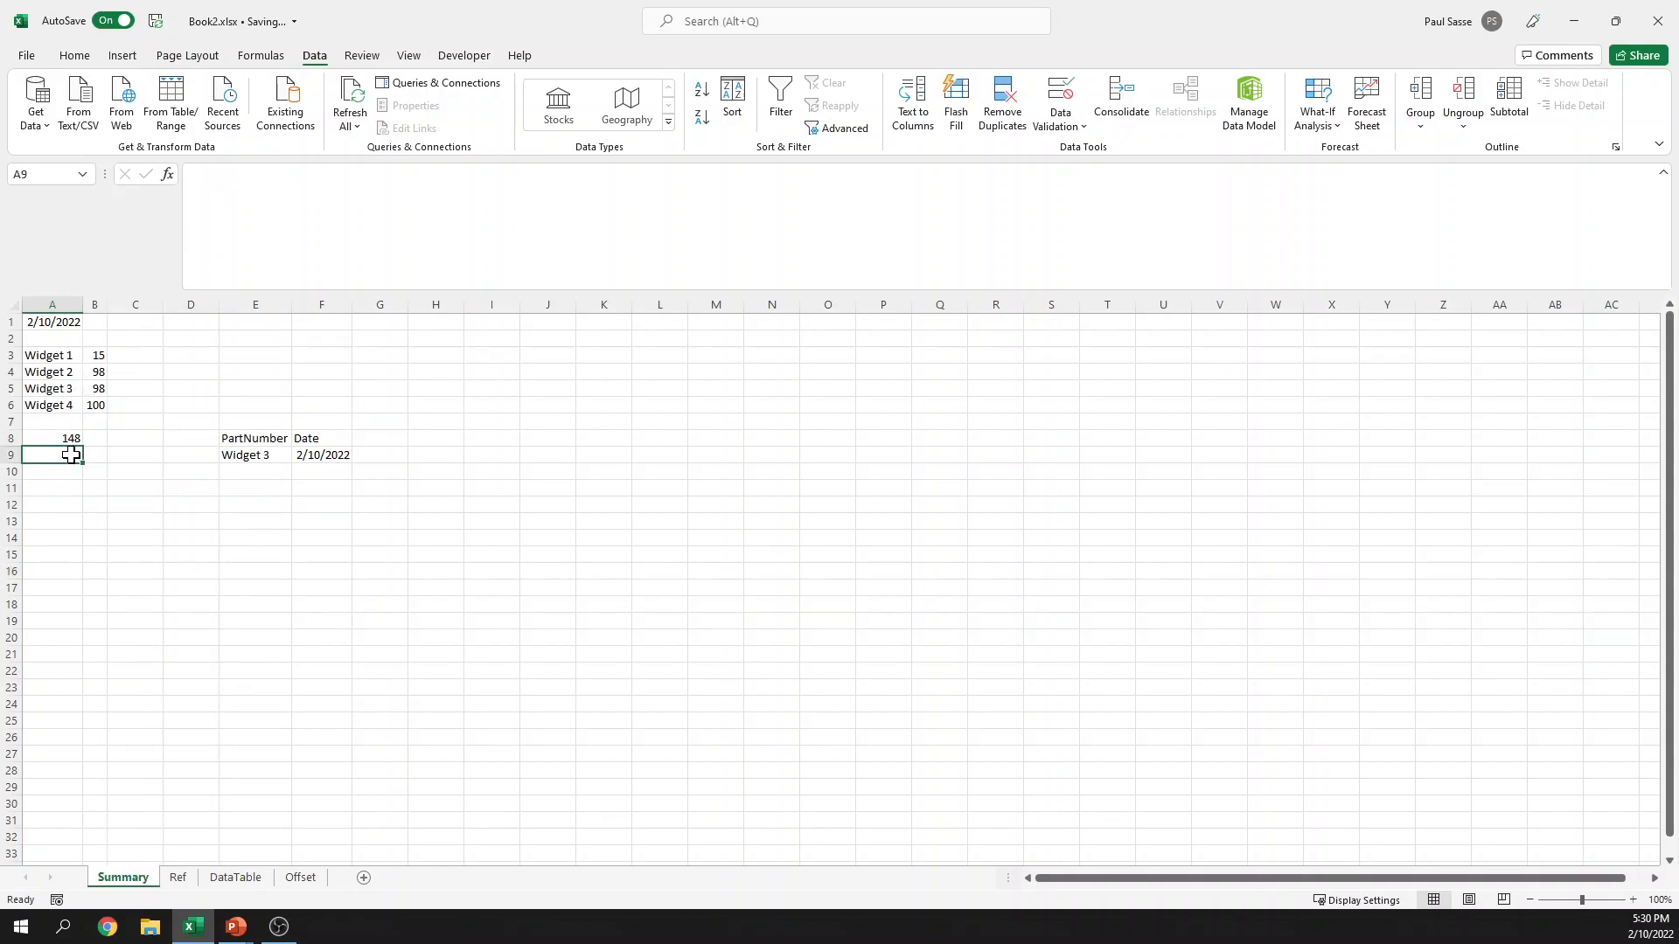
pyautogui.write('=')
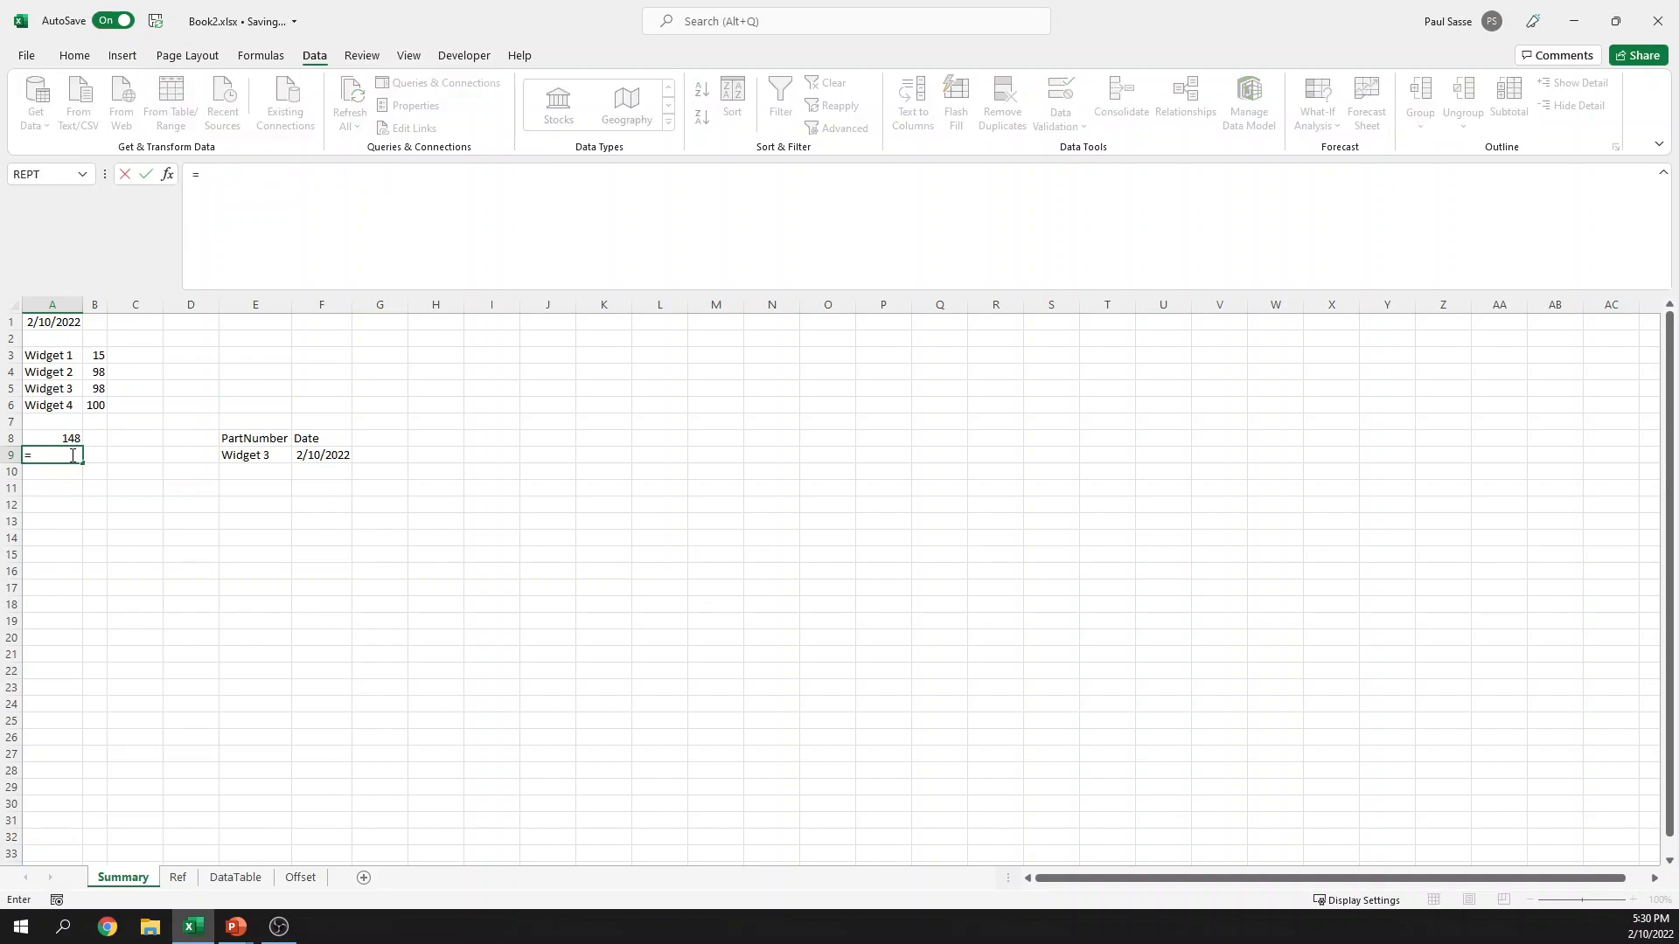
pyautogui.write('sumif')
pyautogui.press('Down')
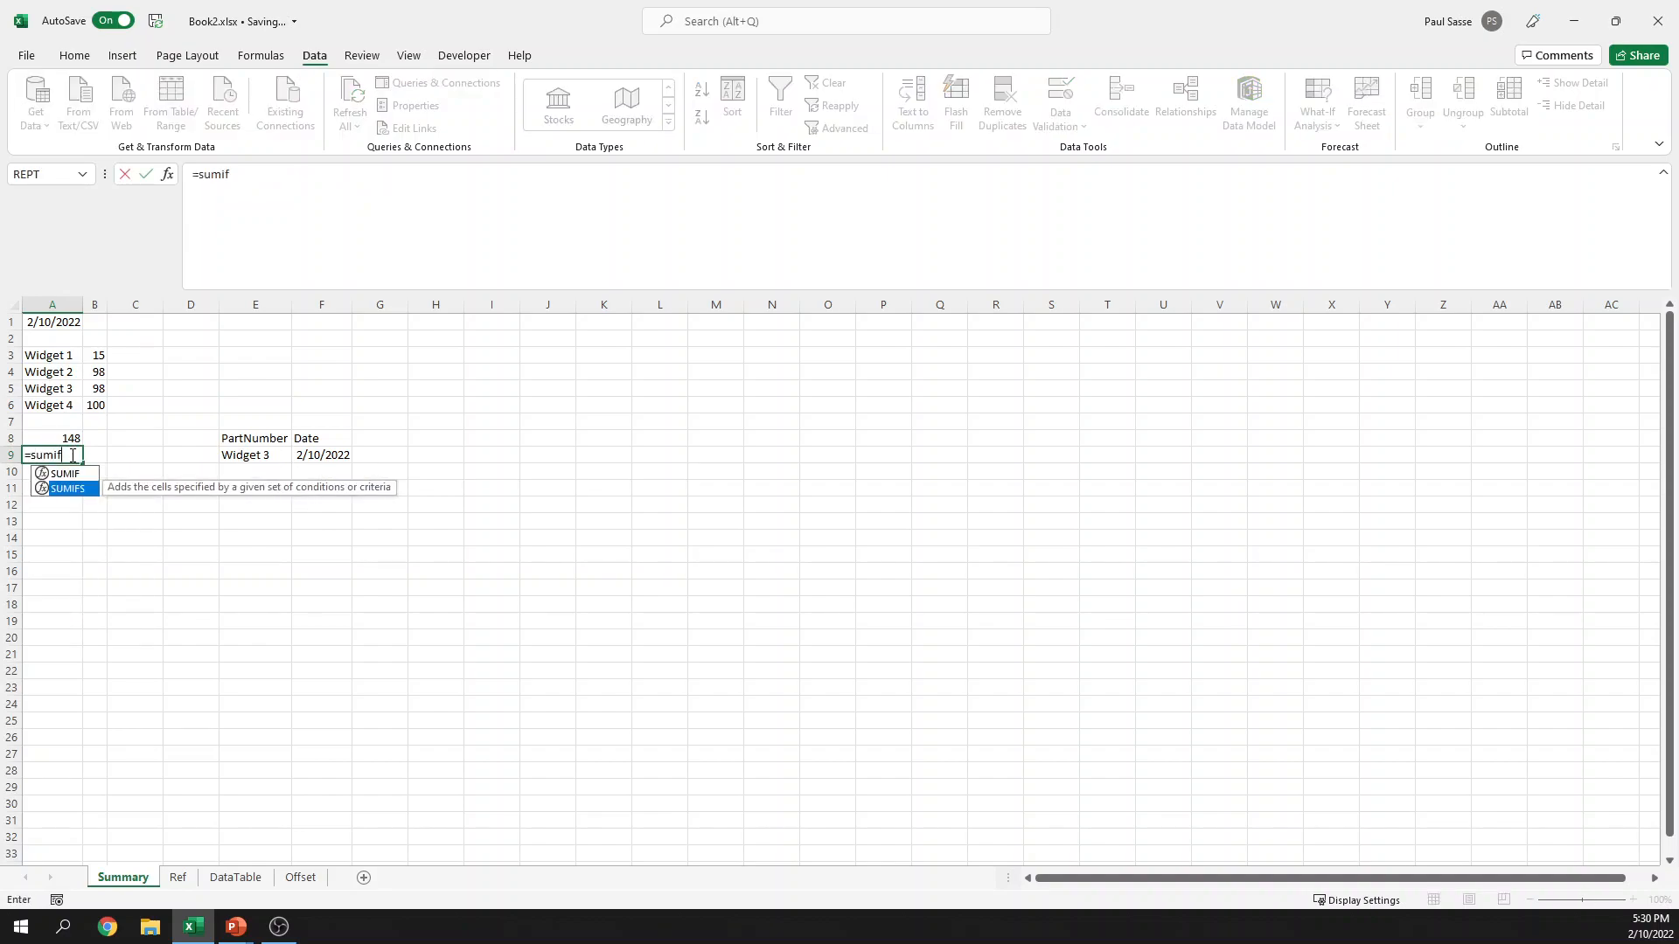
pyautogui.press('Tab')
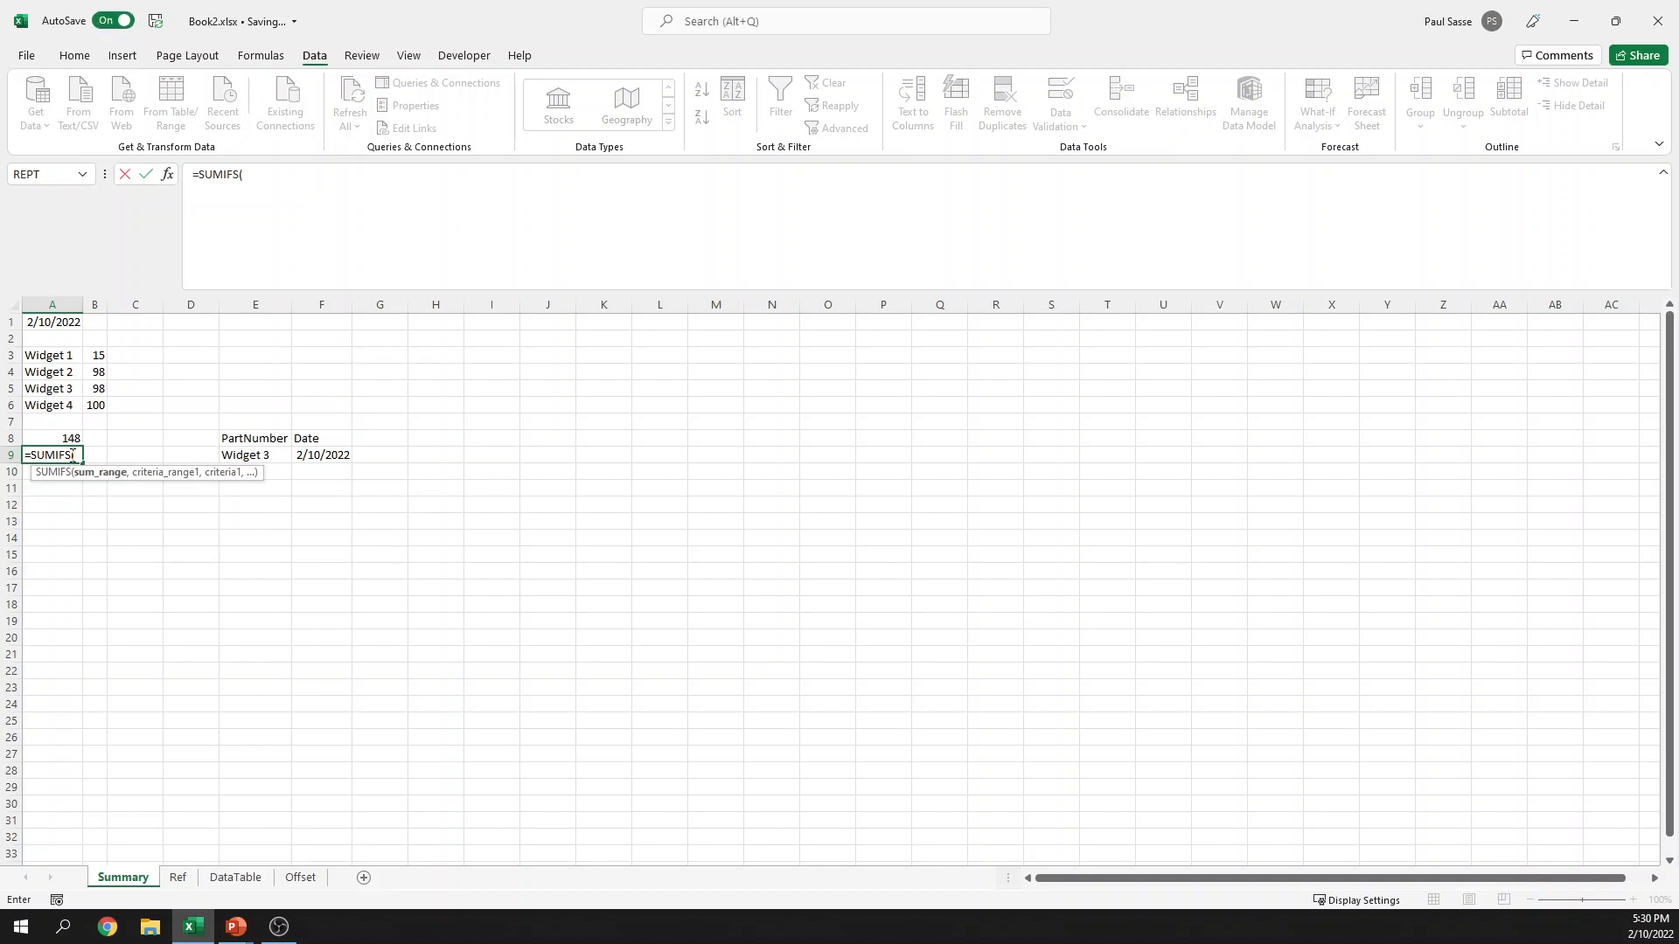
pyautogui.press('Escape')
# Step: Review the DSUM formula in A8 and its PartNumber and Date criteria cells in E8:F9
pyautogui.click(71, 438)
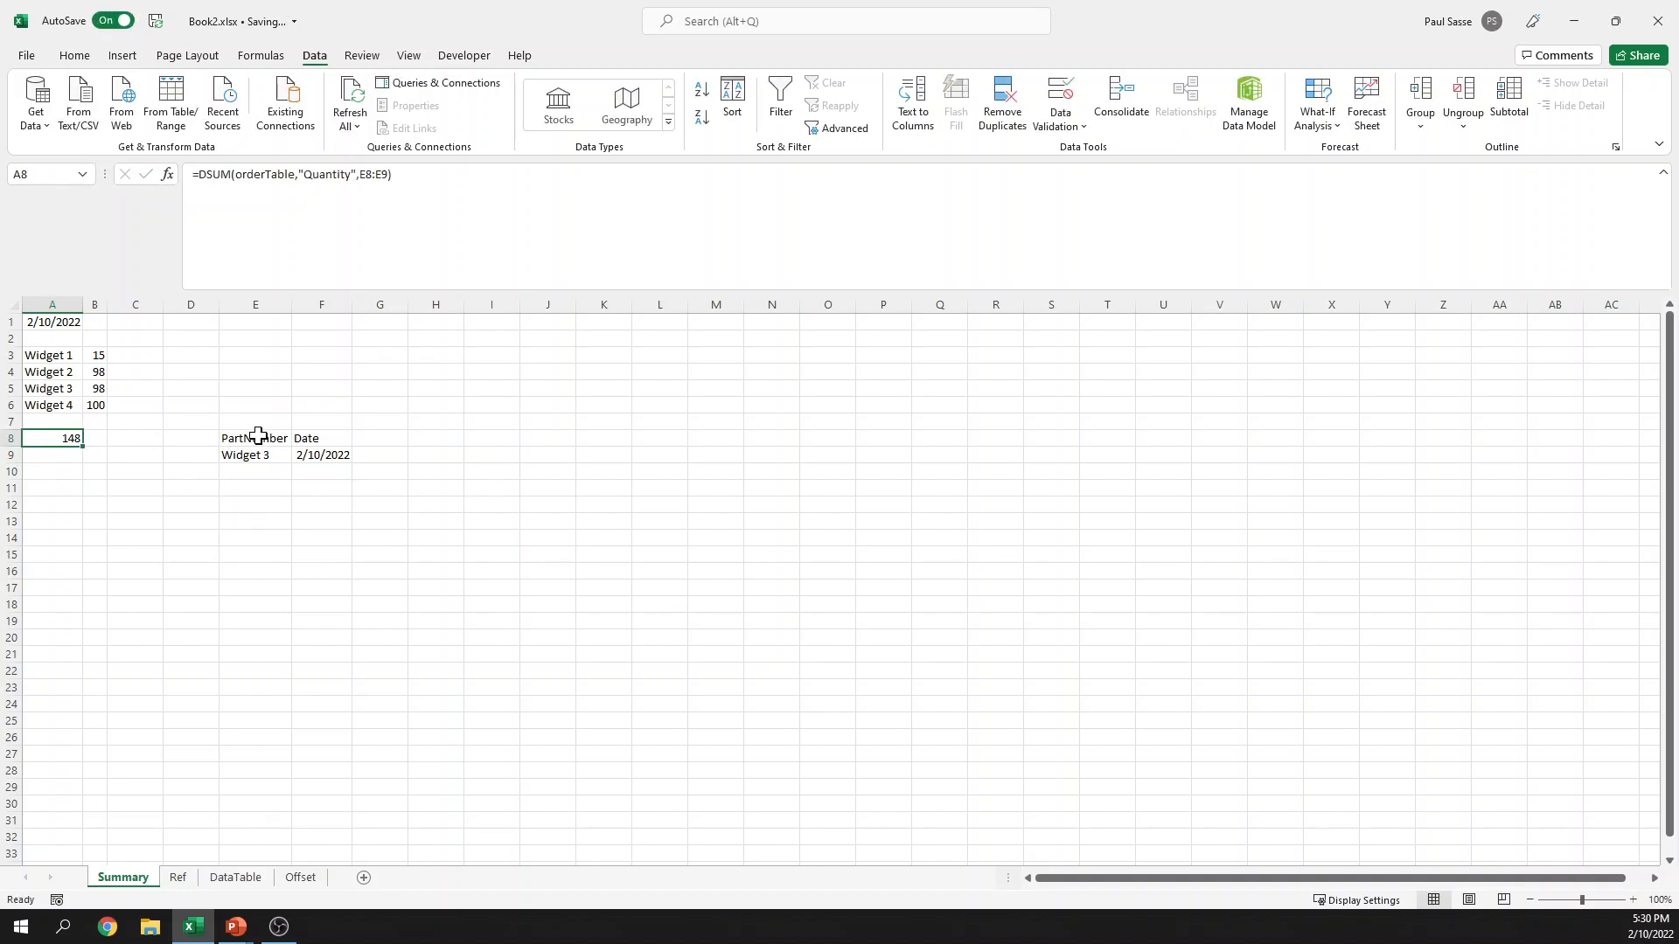
pyautogui.moveTo(257, 437); pyautogui.dragTo(318, 456)
pyautogui.click(267, 503)
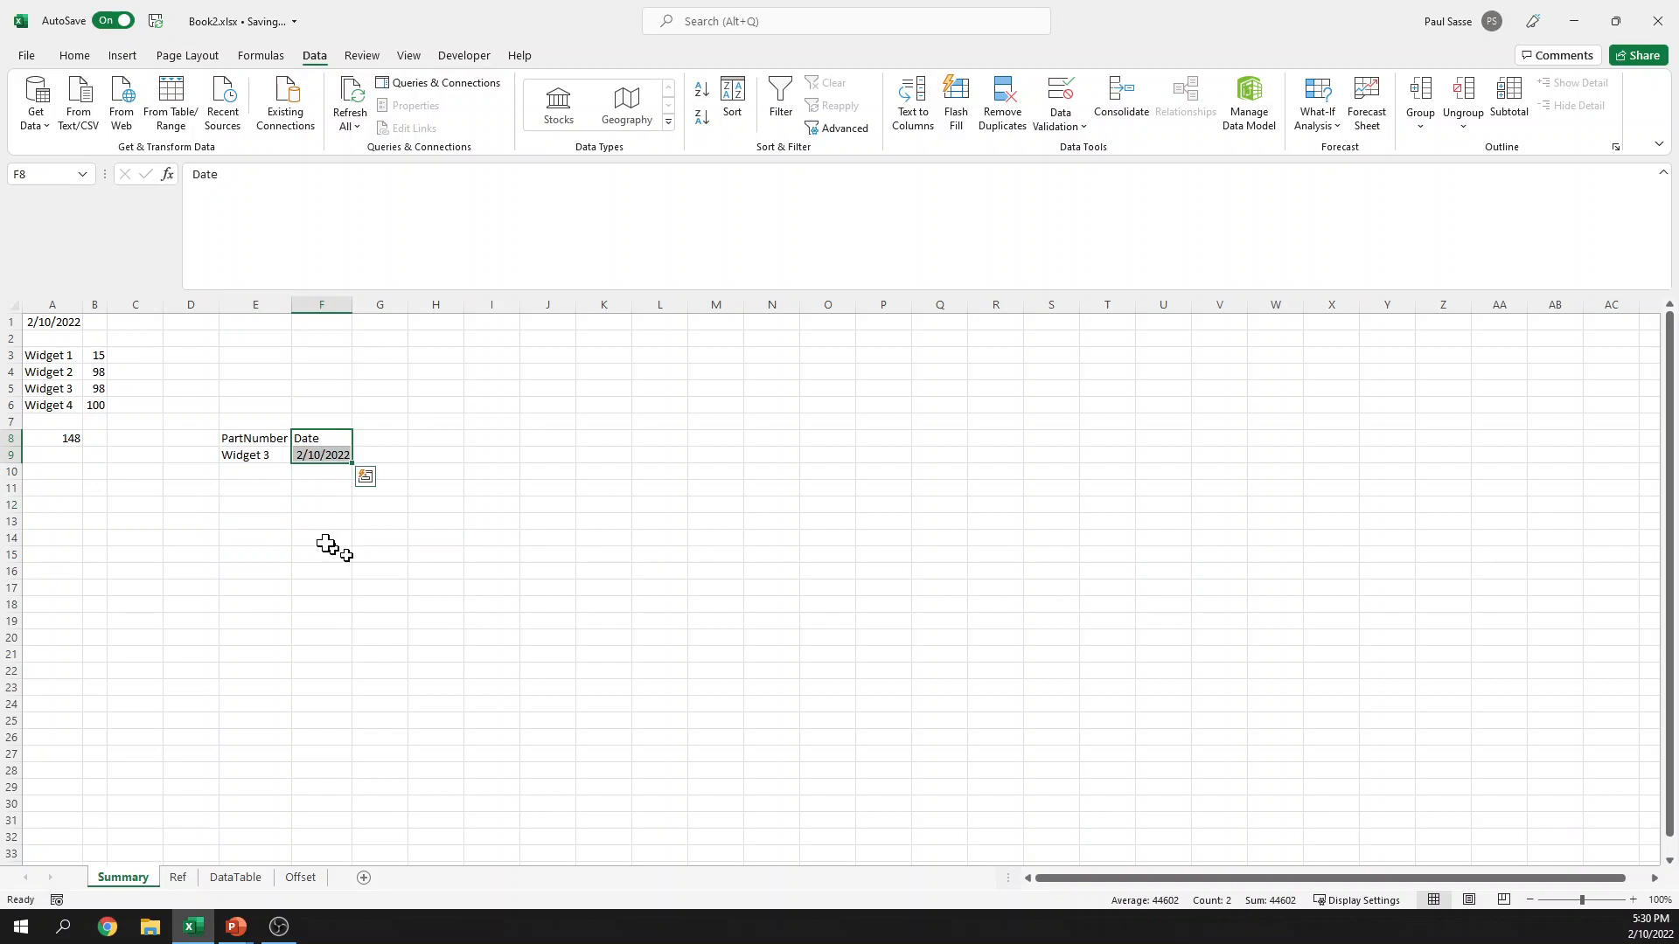
pyautogui.click(264, 458)
pyautogui.click(321, 459)
pyautogui.click(259, 460)
pyautogui.click(327, 459)
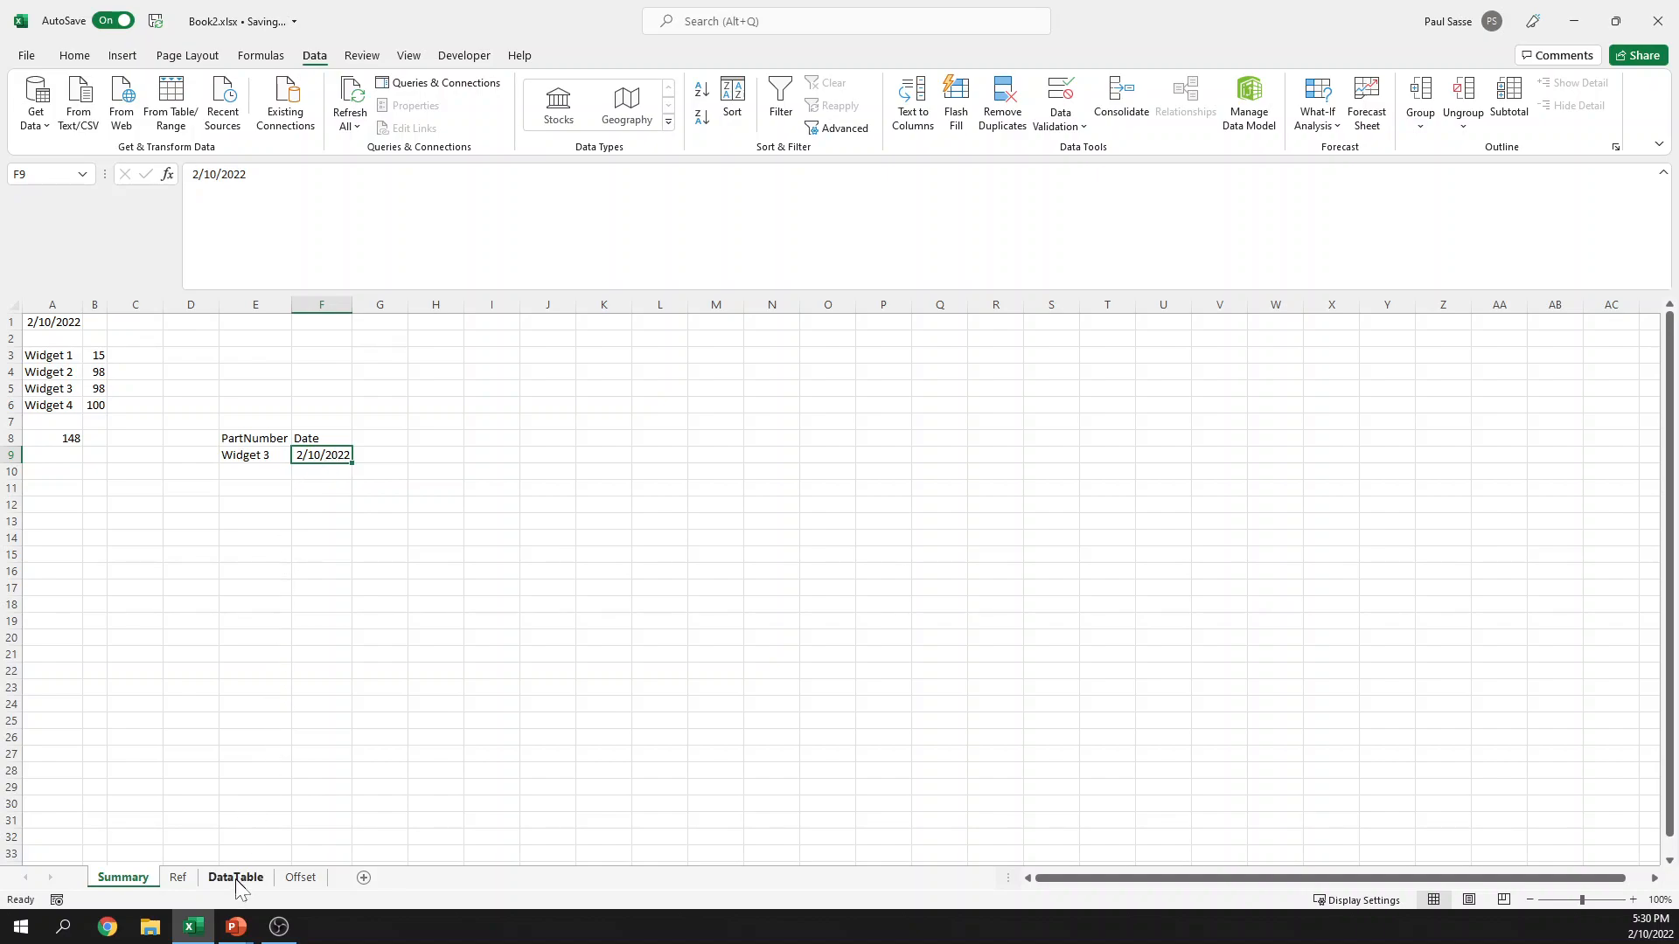
# Step: Look over the part number list and the state list in A2:A7 on the Ref sheet
pyautogui.click(177, 878)
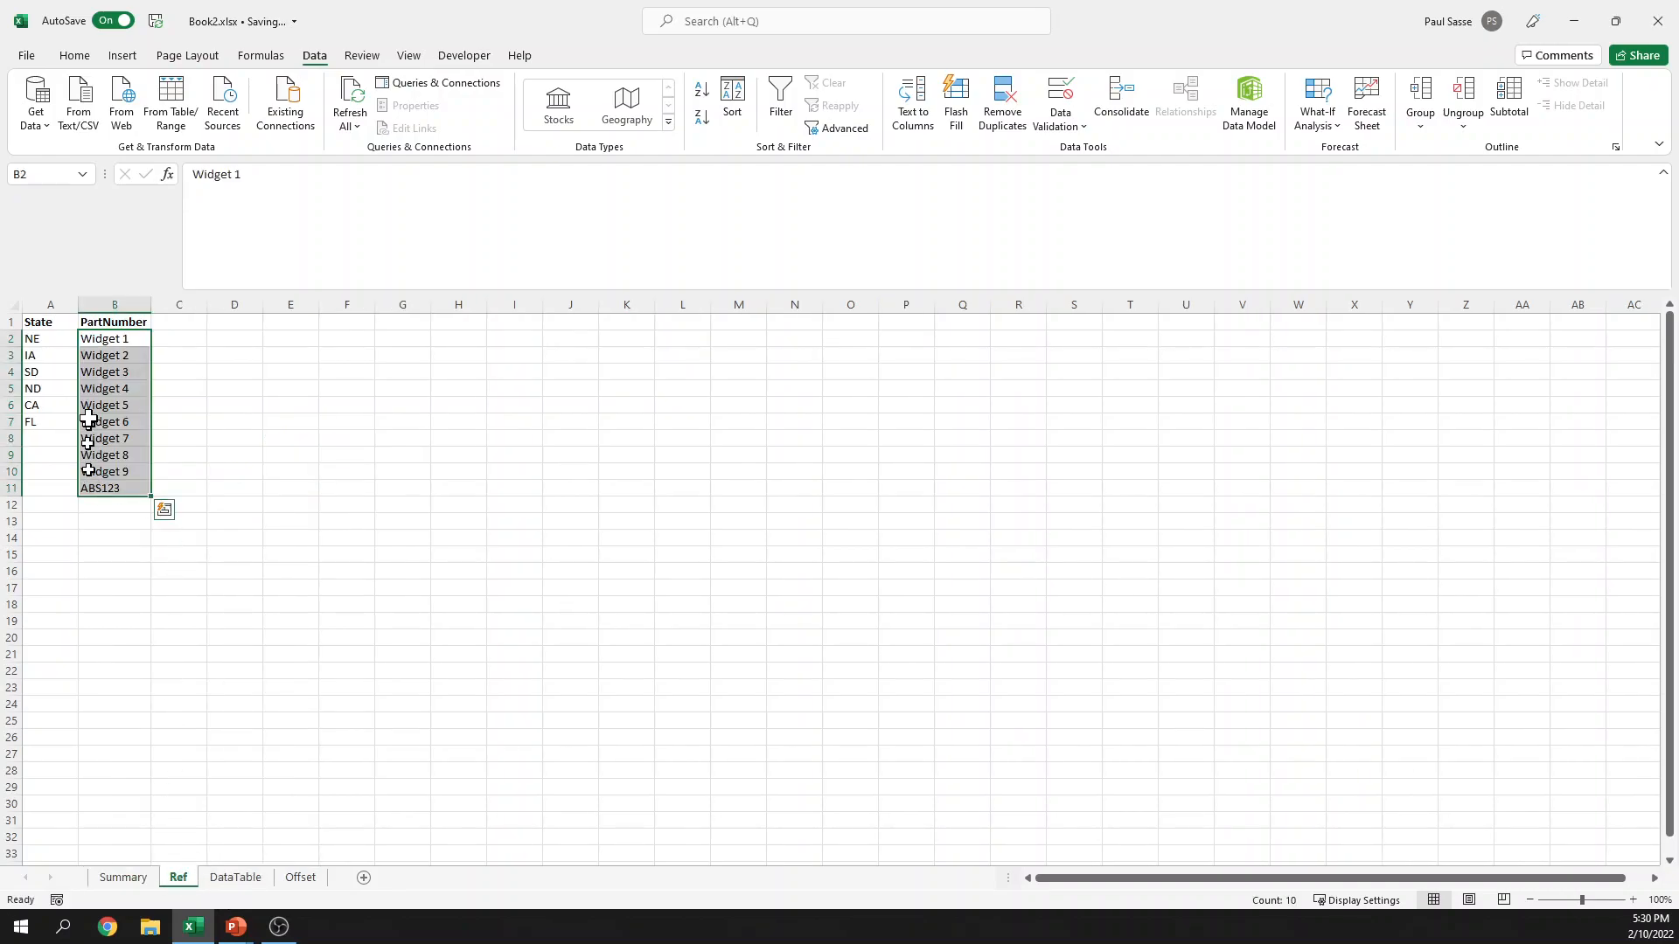
pyautogui.click(115, 377)
pyautogui.moveTo(46, 339); pyautogui.dragTo(49, 423)
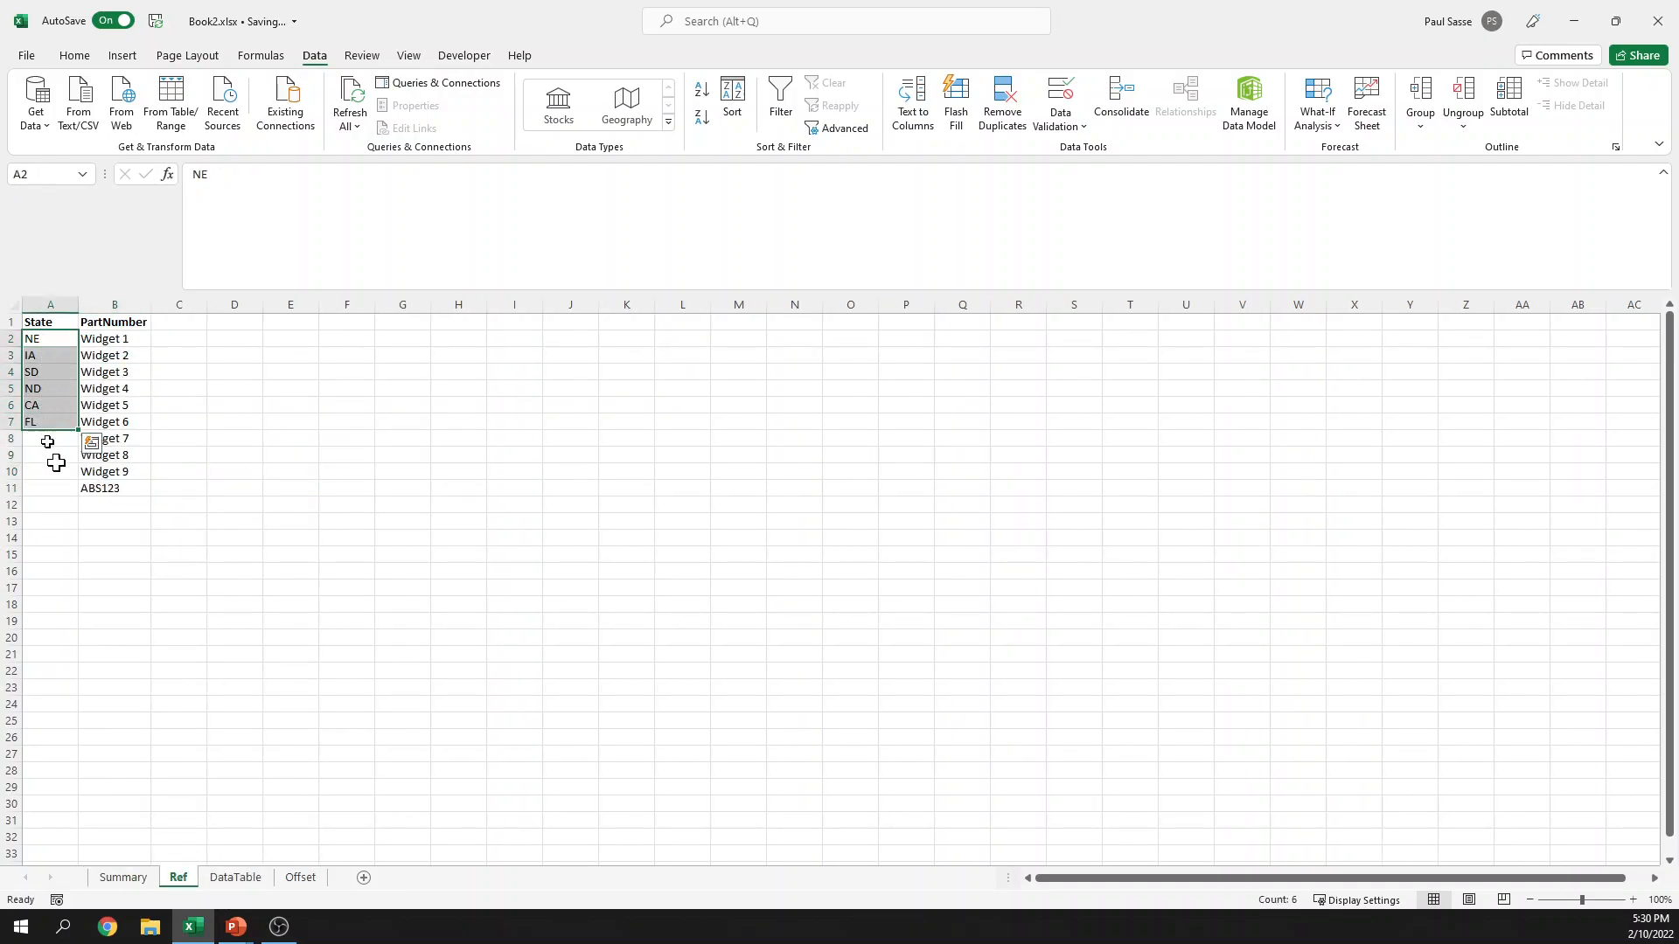
pyautogui.click(130, 878)
pyautogui.click(52, 323)
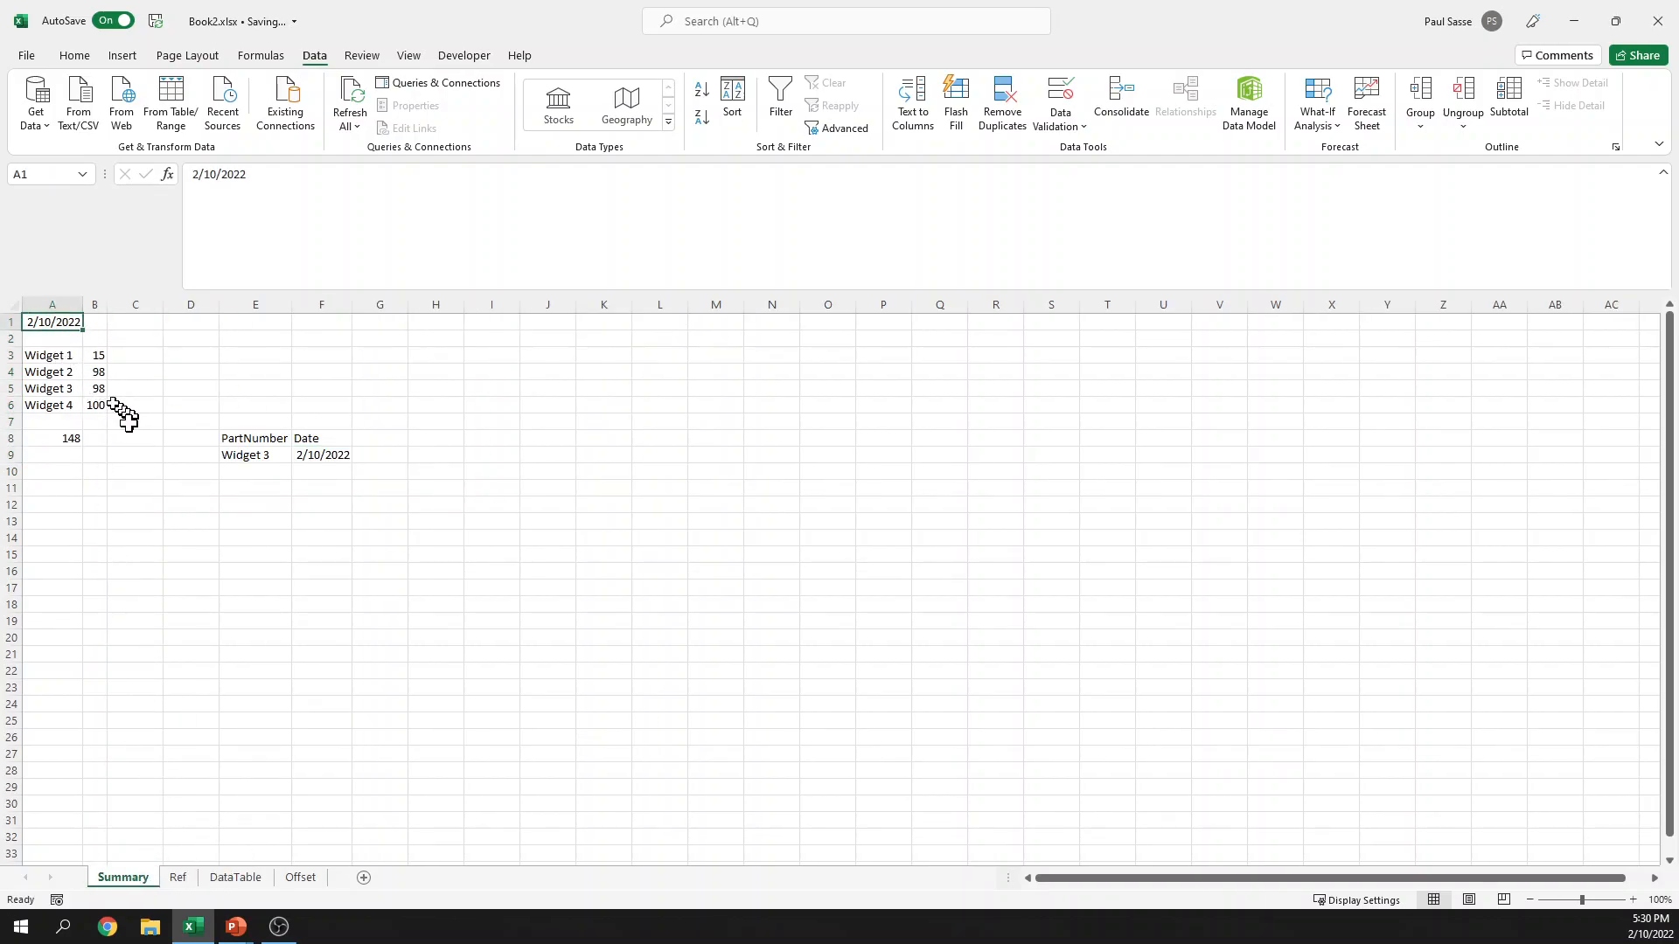
pyautogui.click(100, 324)
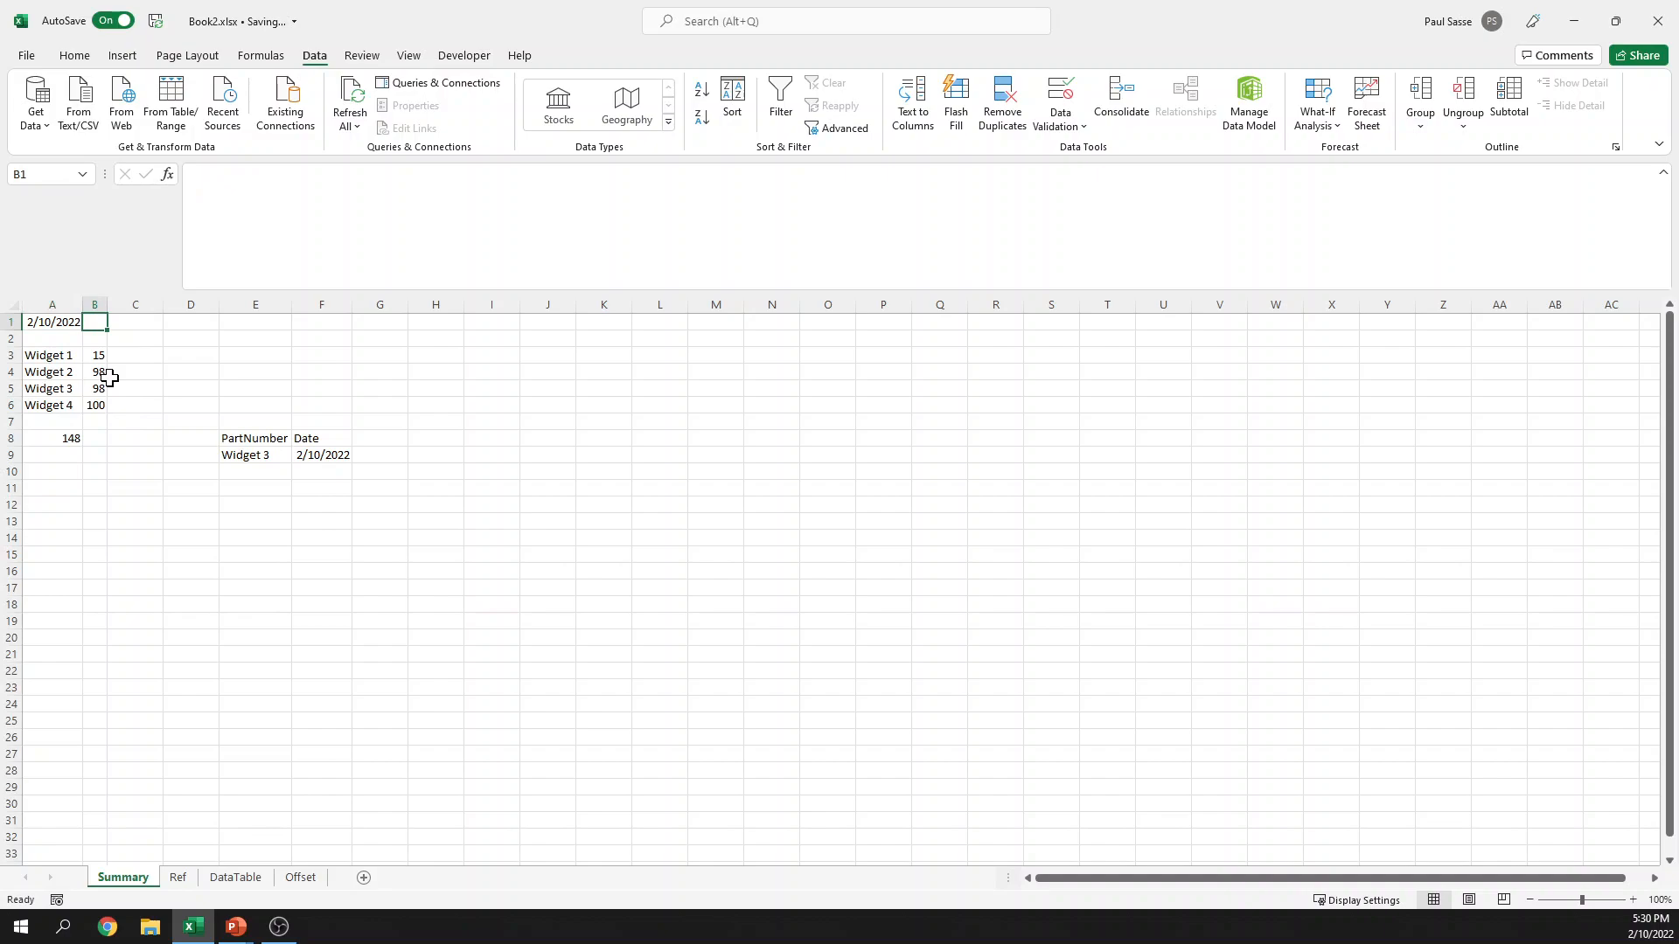
pyautogui.write('=')
pyautogui.press('Escape')
# Step: Inspect the entire State and PartNumber columns and the PartNumber heading on the Ref sheet
pyautogui.click(177, 878)
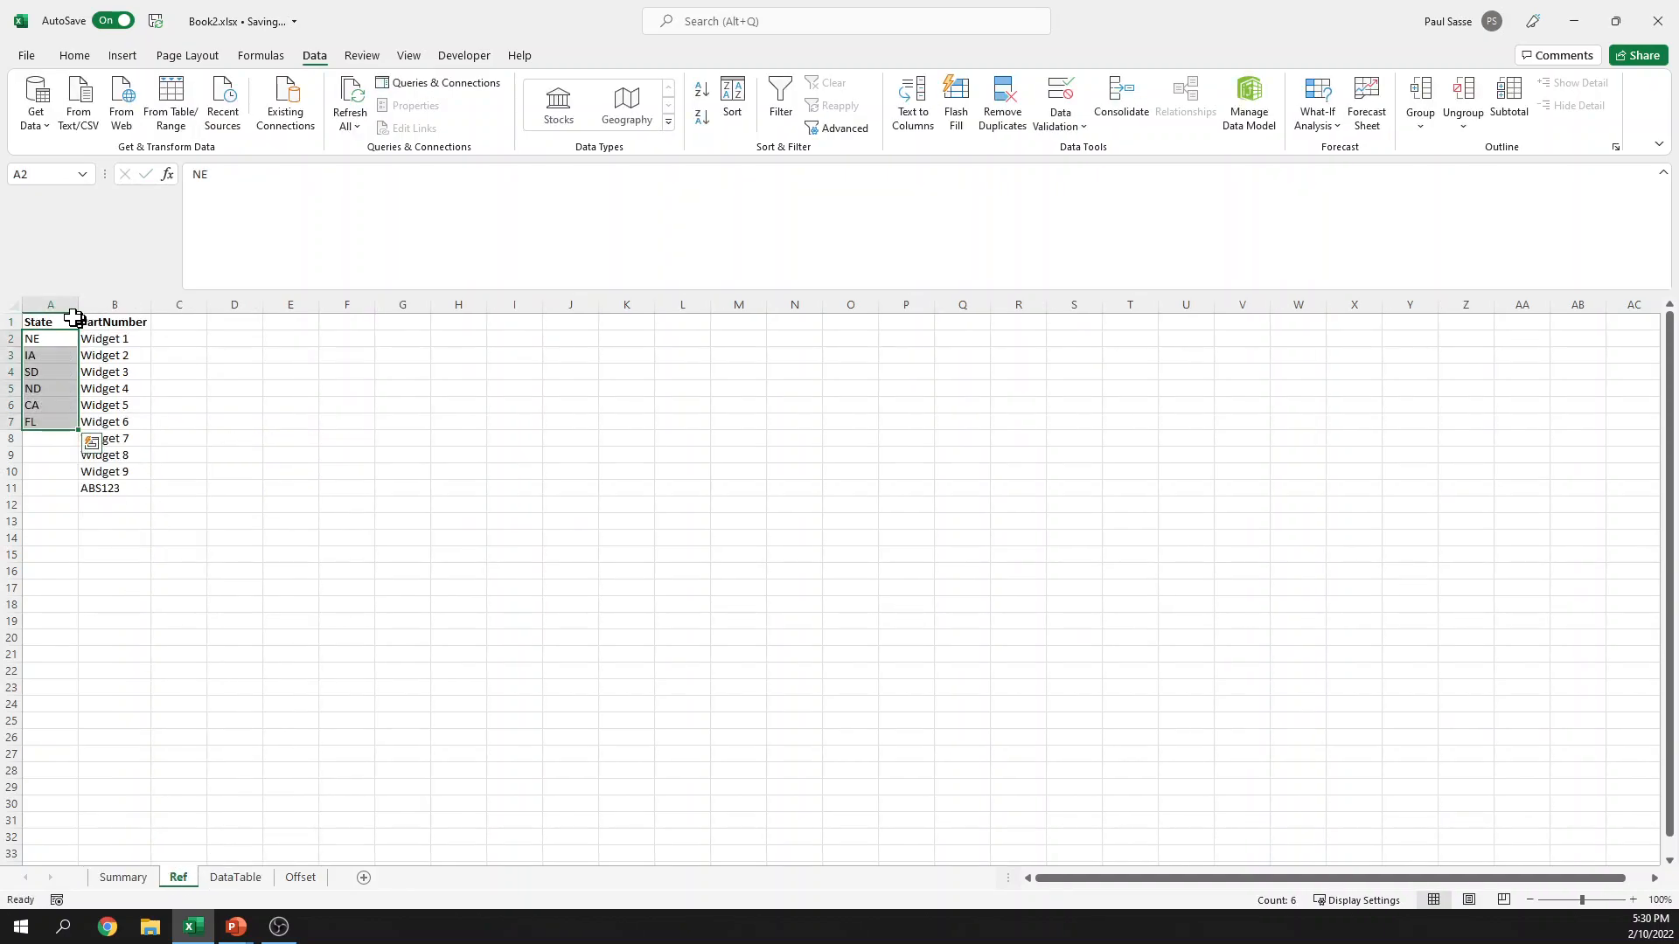
pyautogui.click(50, 305)
pyautogui.click(111, 303)
pyautogui.click(42, 304)
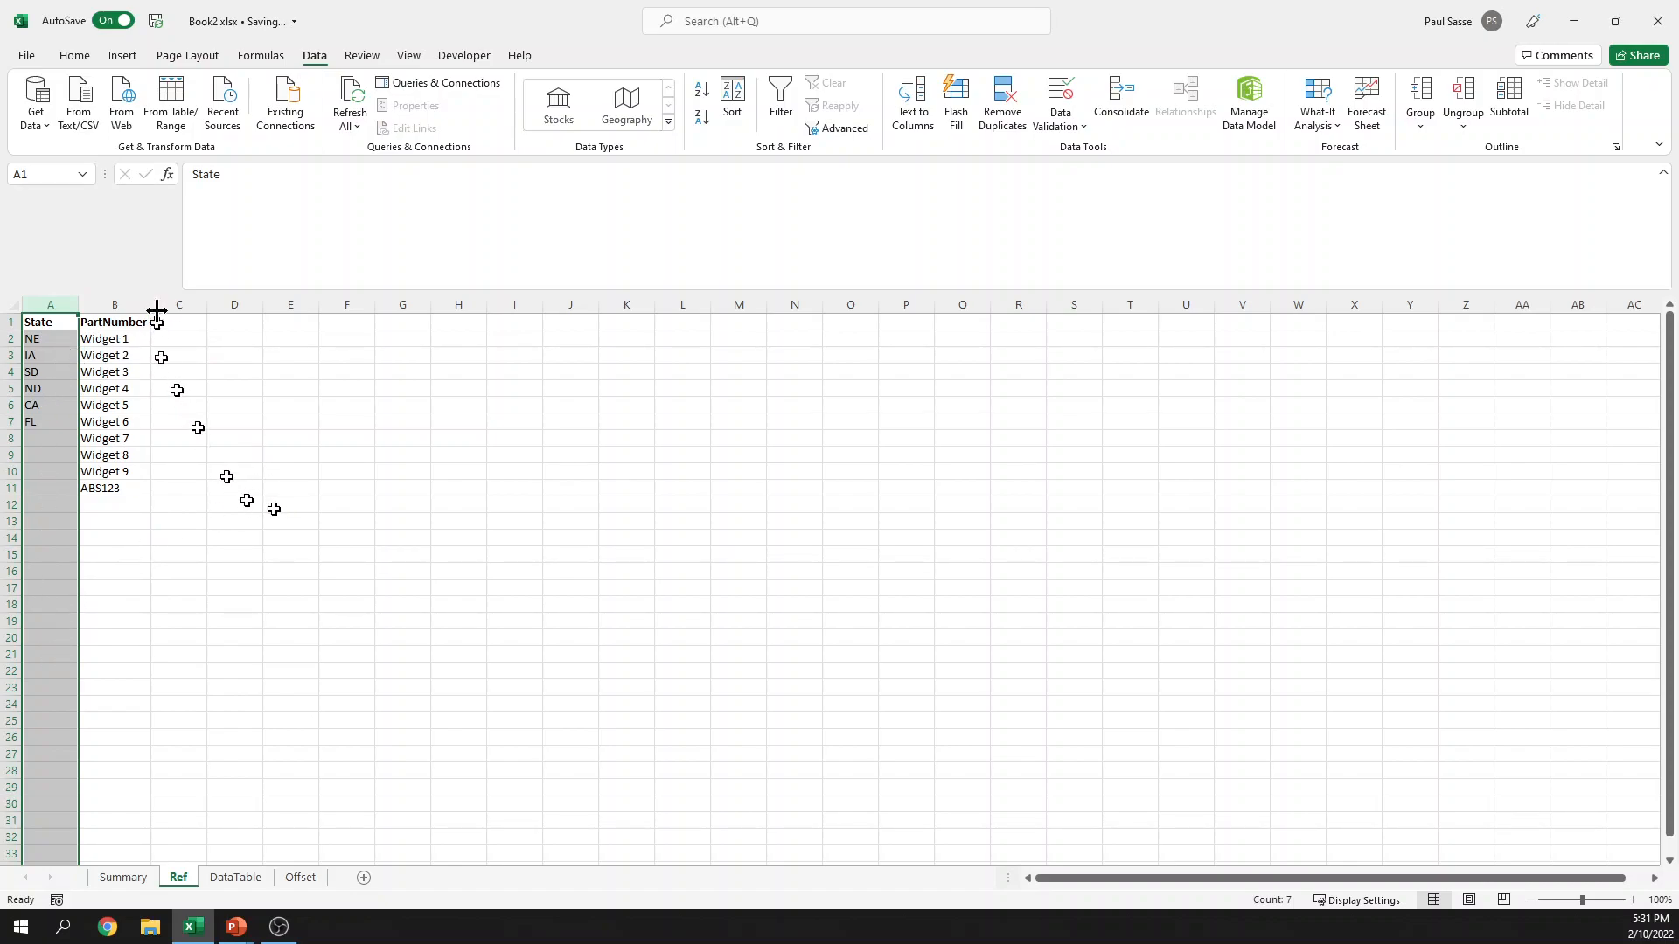
pyautogui.click(118, 322)
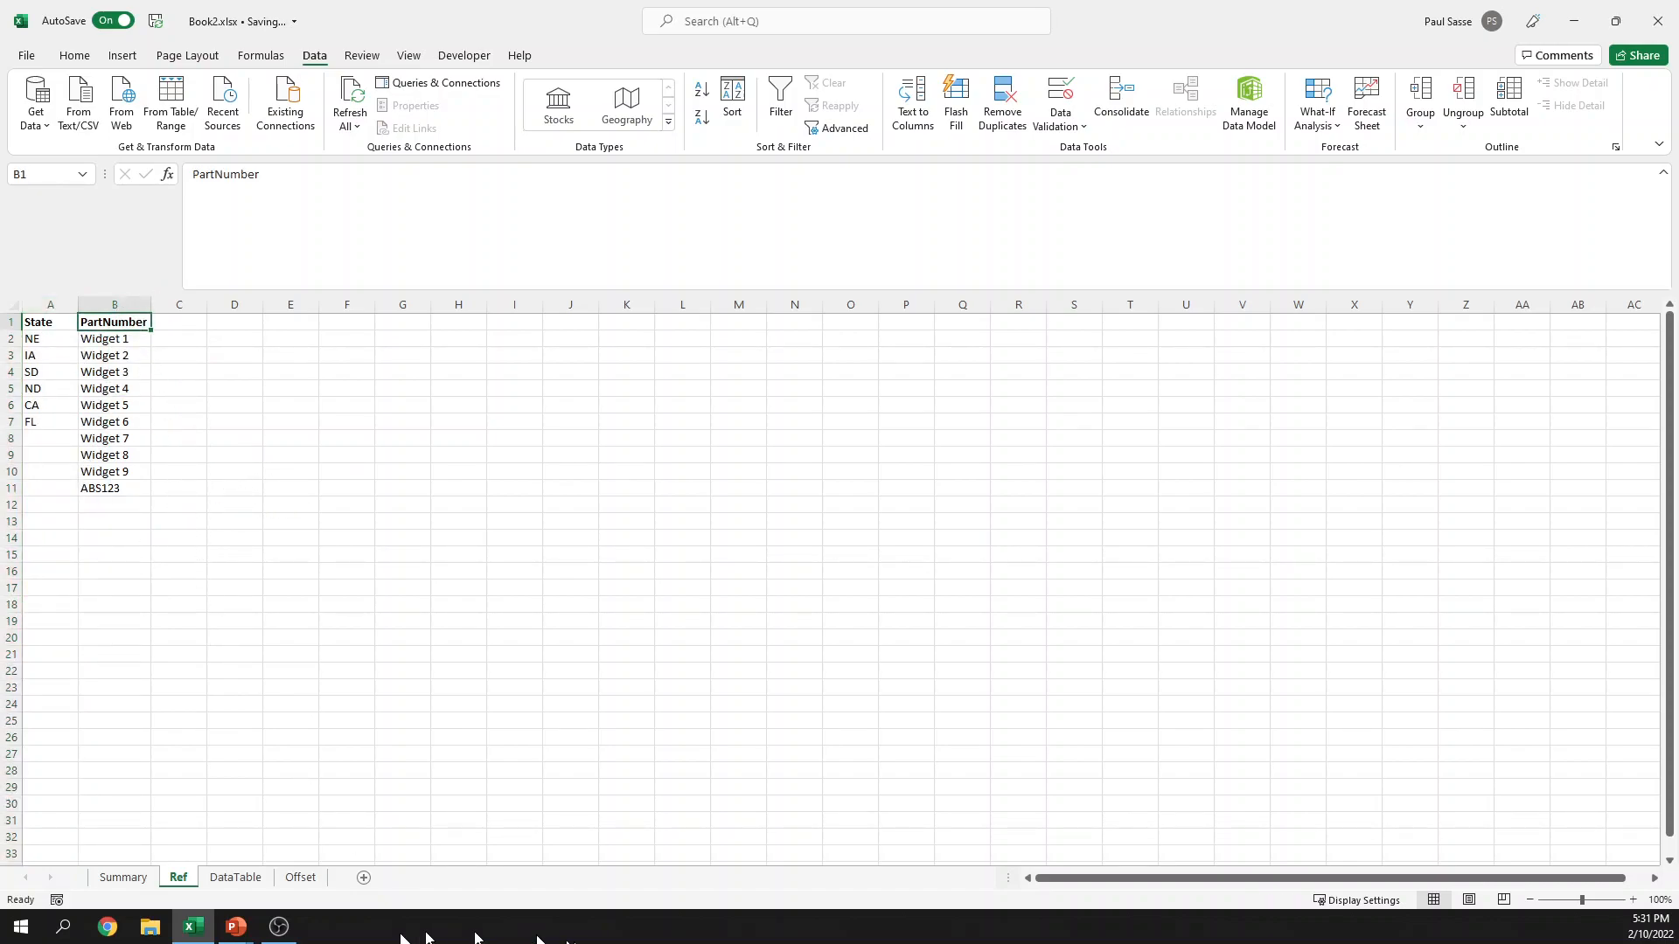
# Step: Switch to the Named Ranges and Offset slide show in PowerPoint
pyautogui.moveTo(280, 929)
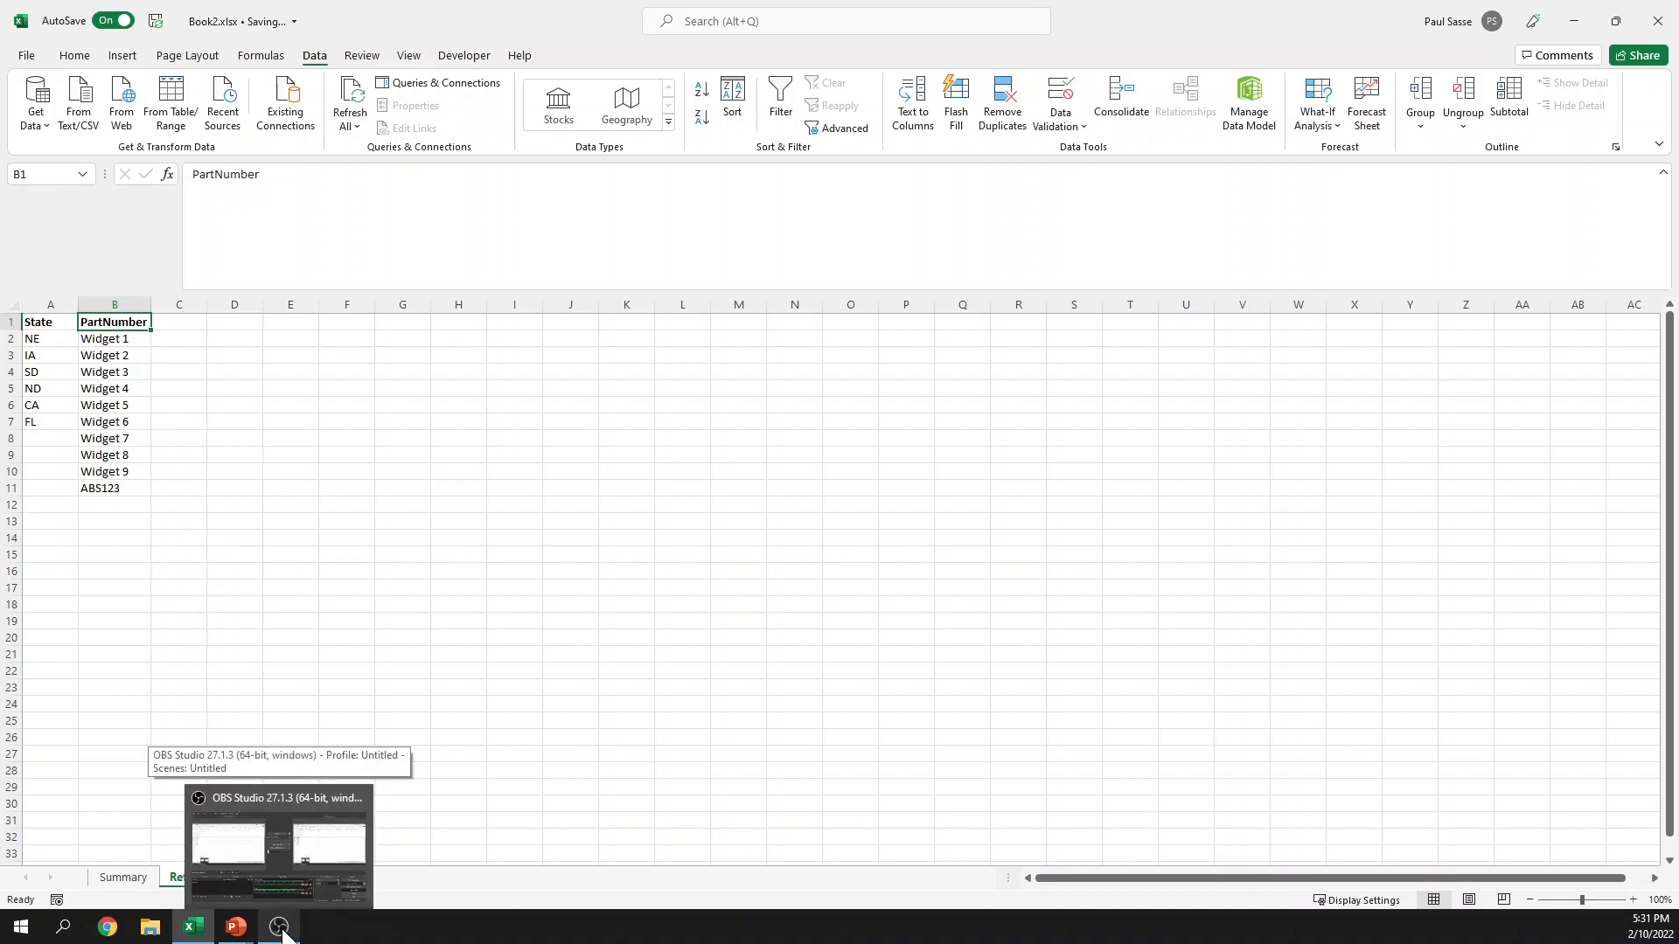
pyautogui.click(281, 930)
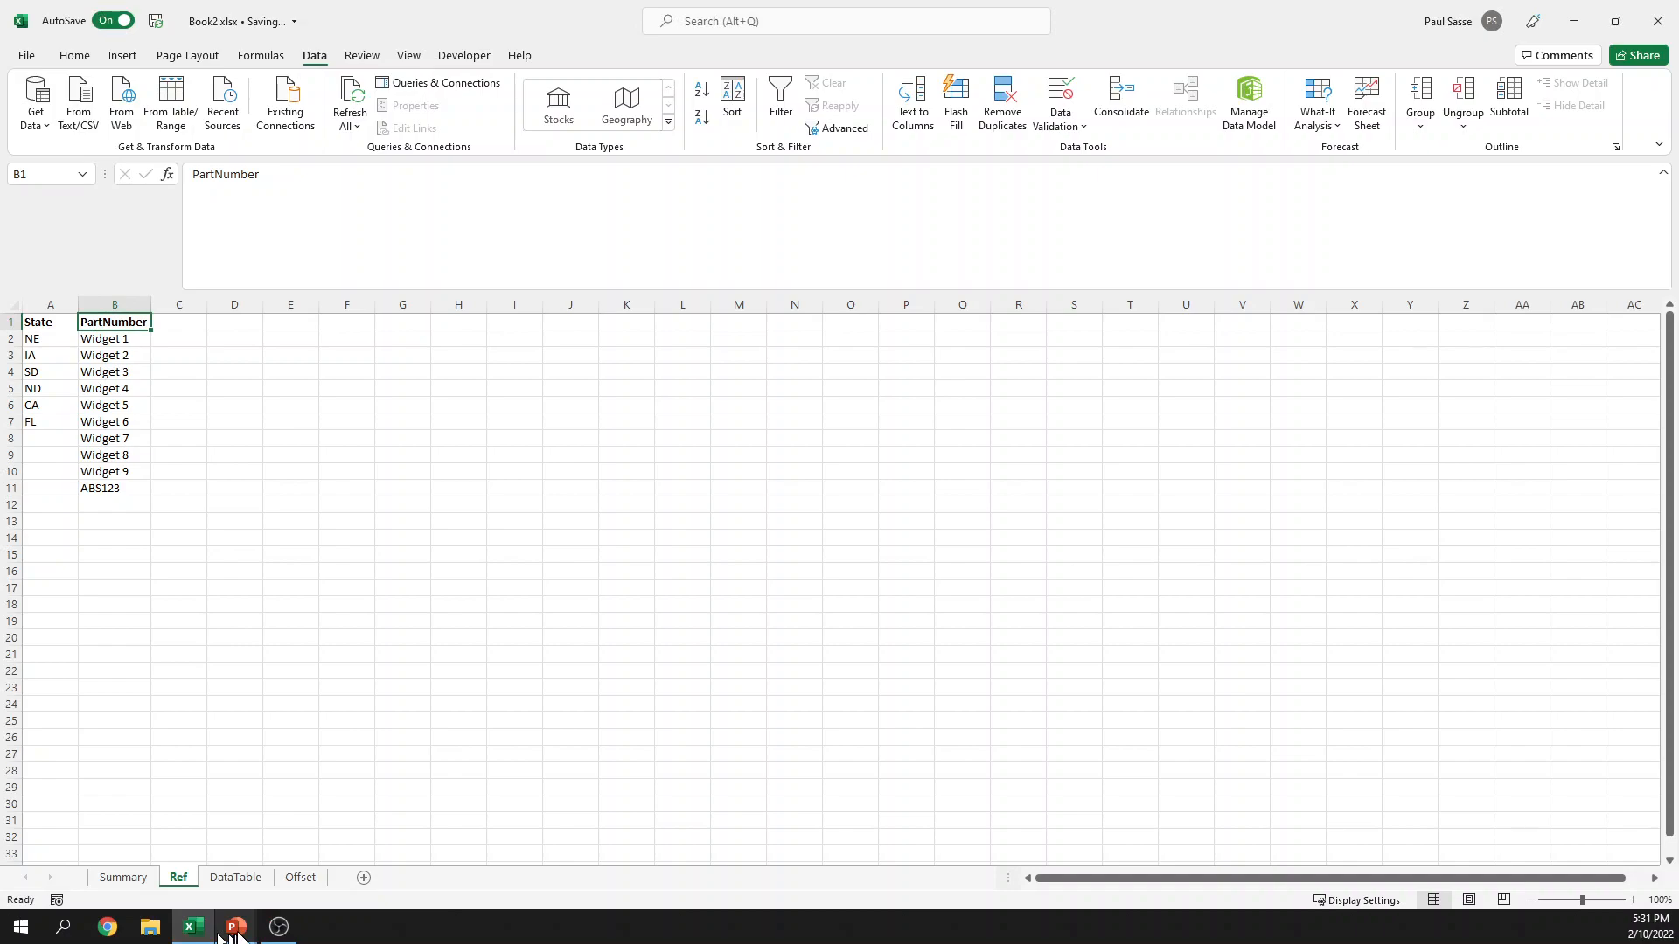
pyautogui.click(245, 900)
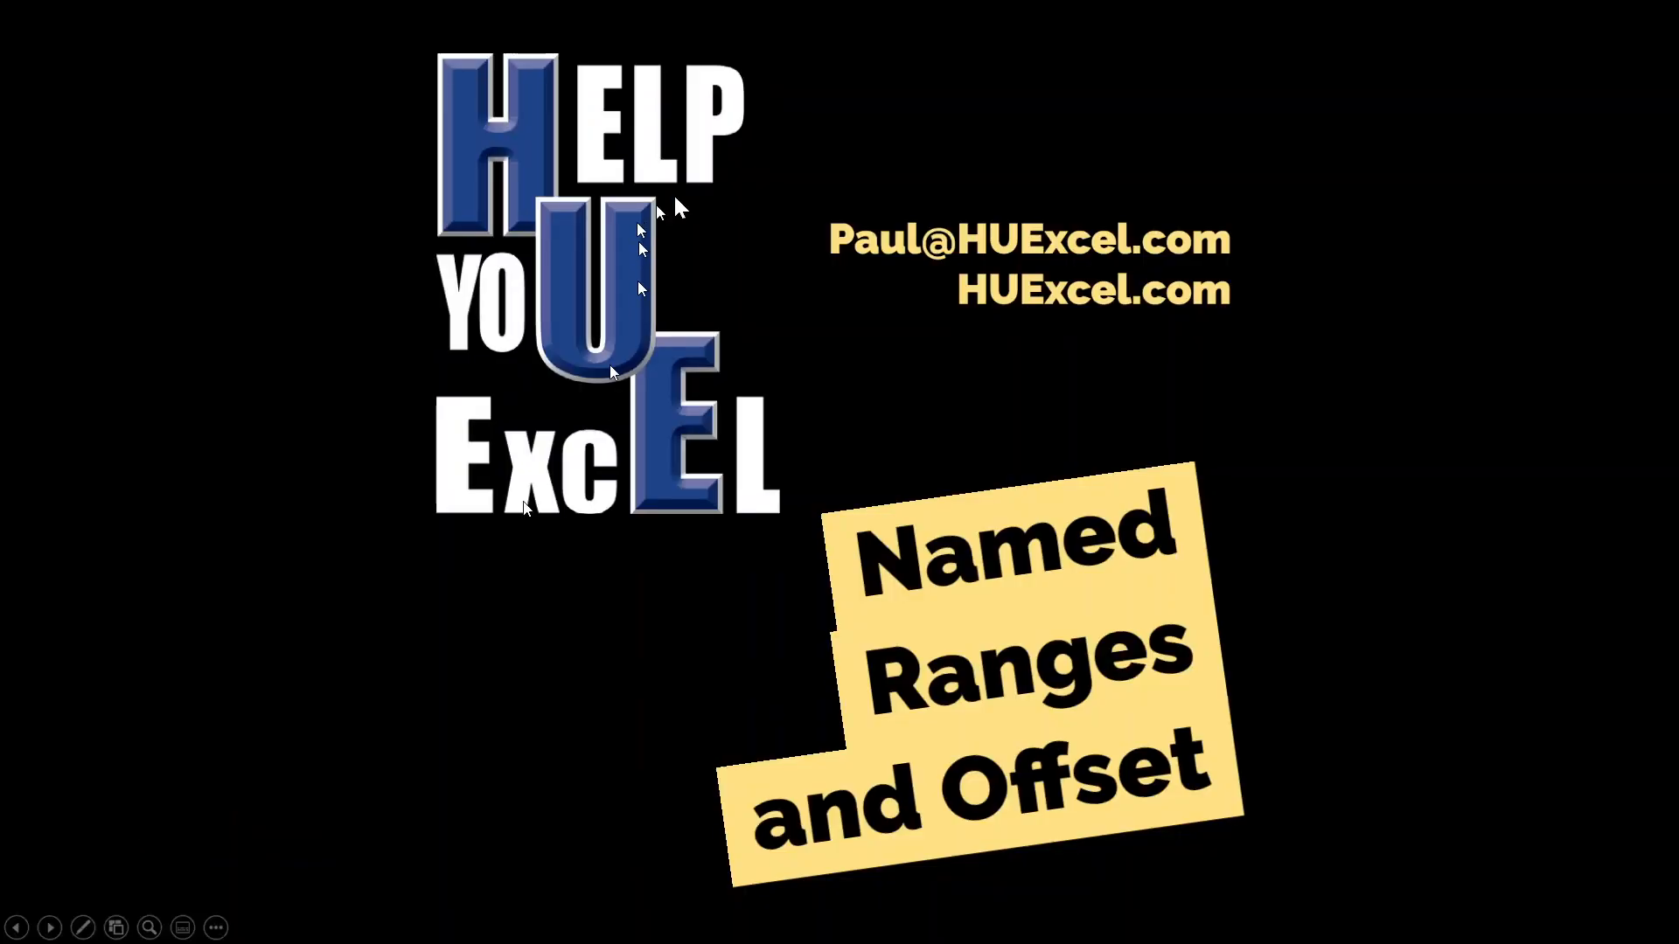